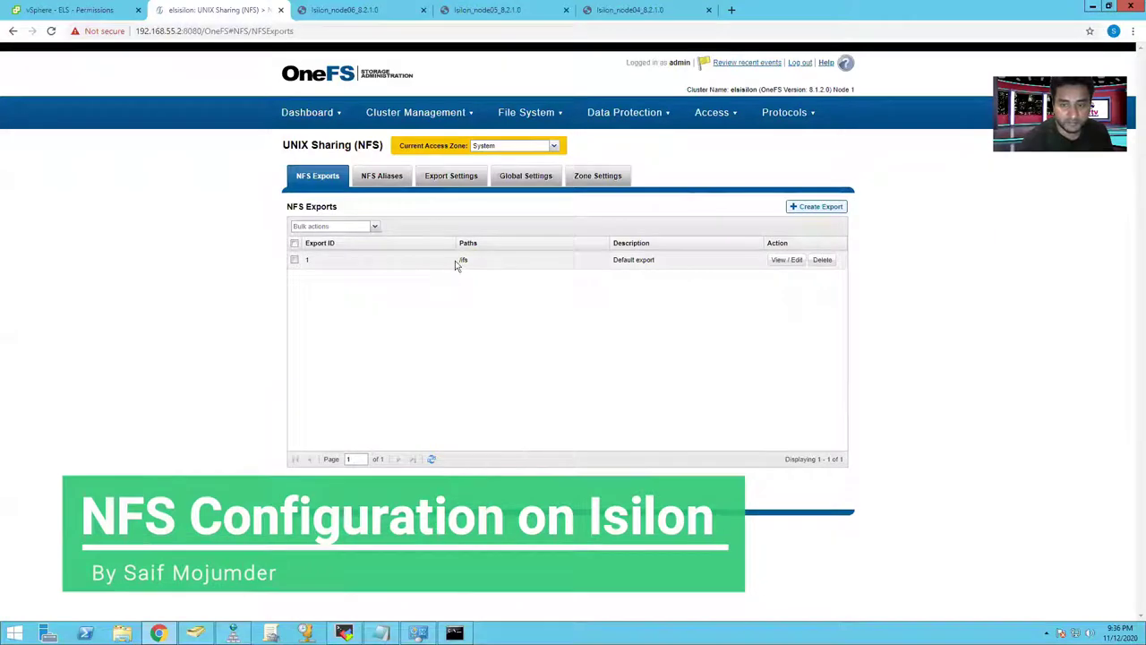
Review the NFS exports of the video, userdata and audio access zones, and return to the System zone.
click(554, 146)
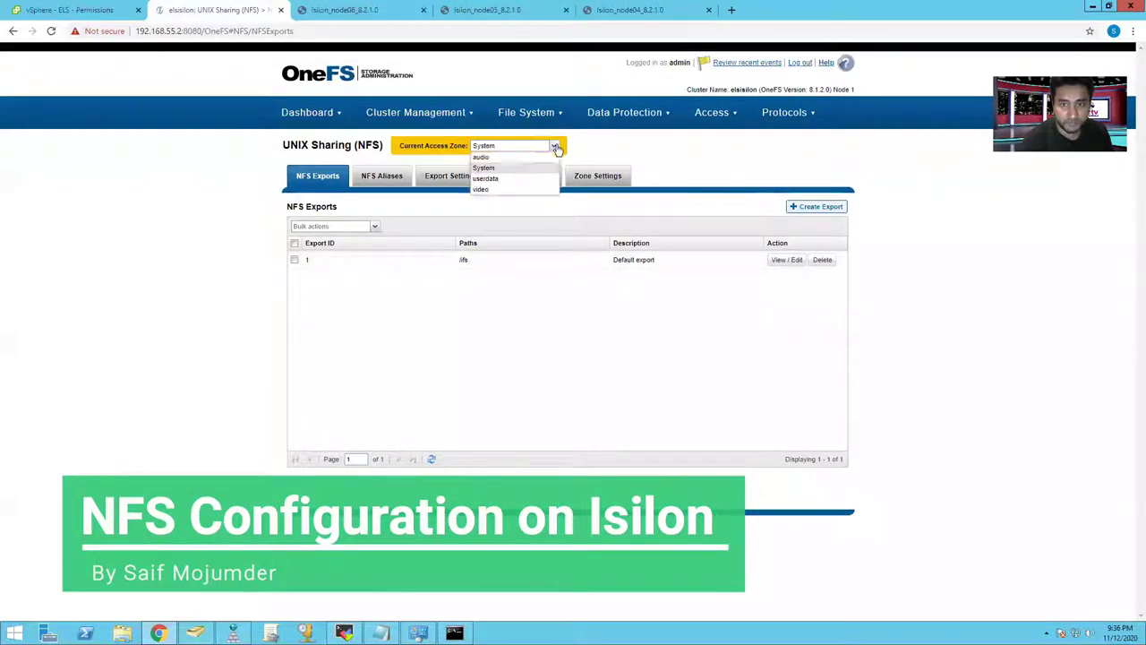
click(508, 190)
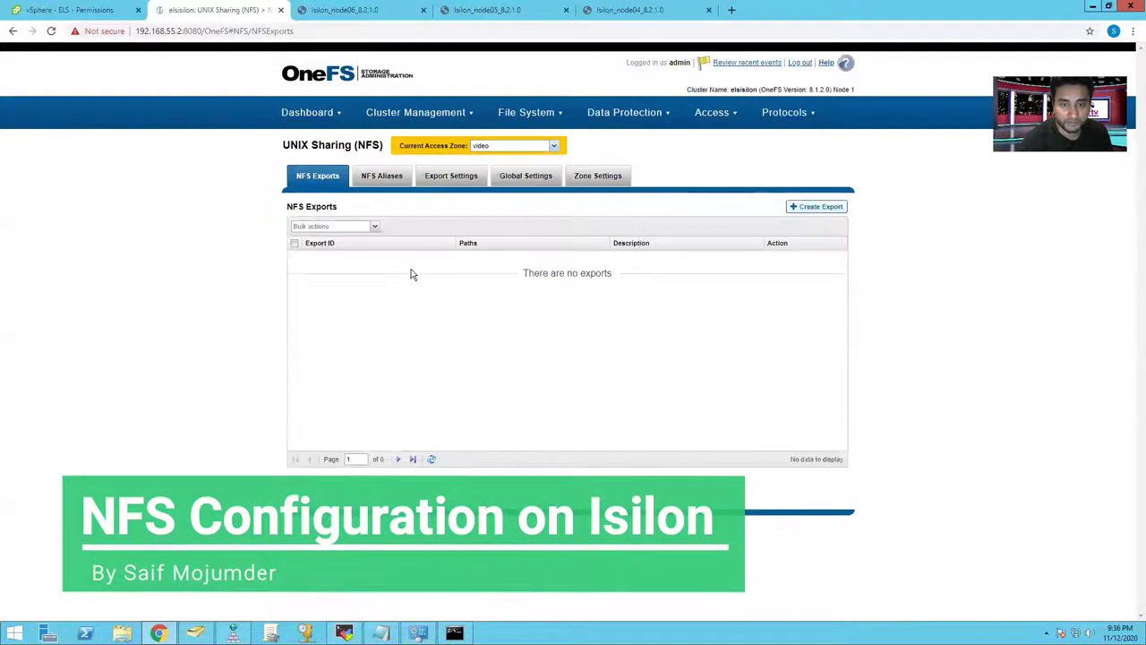
click(554, 147)
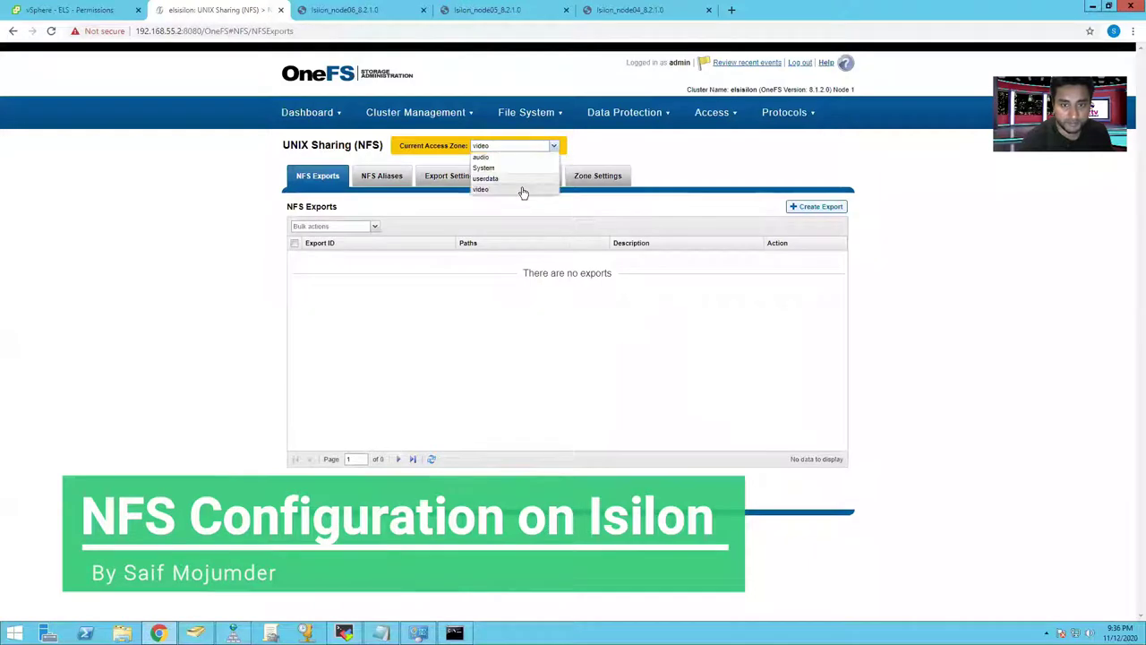
click(507, 179)
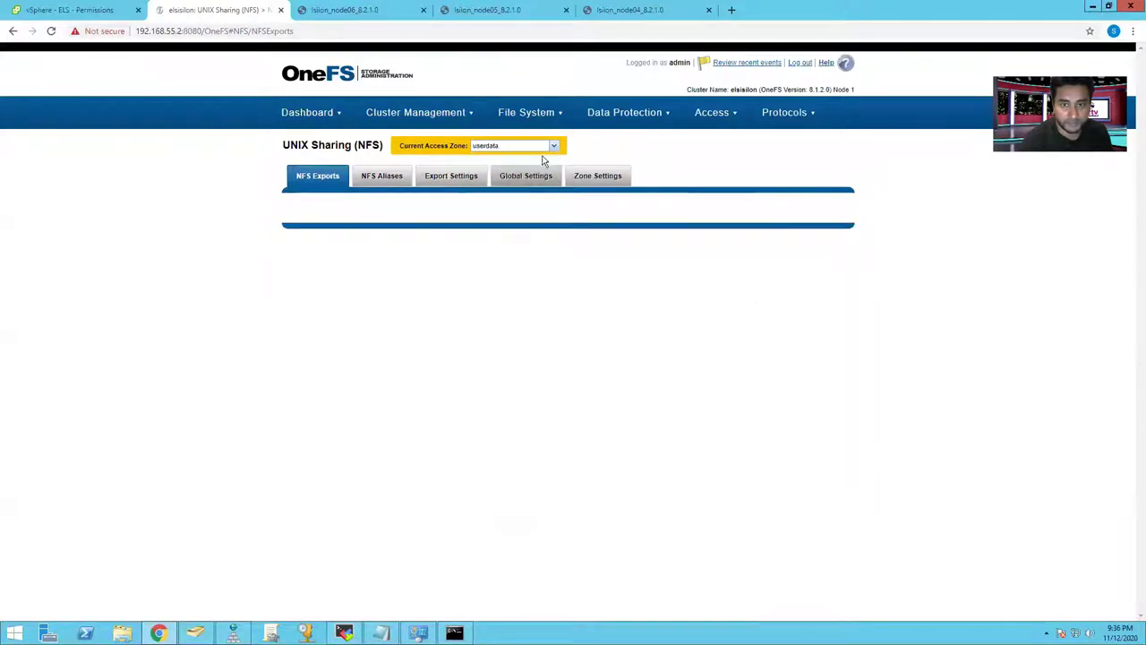
click(552, 146)
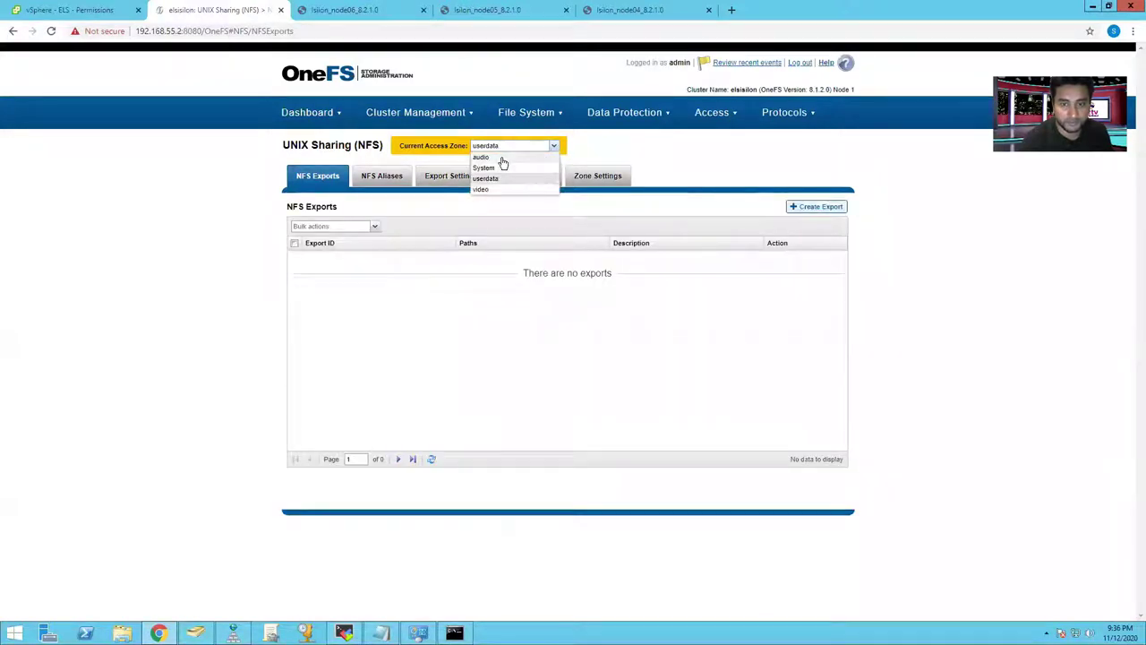
click(502, 158)
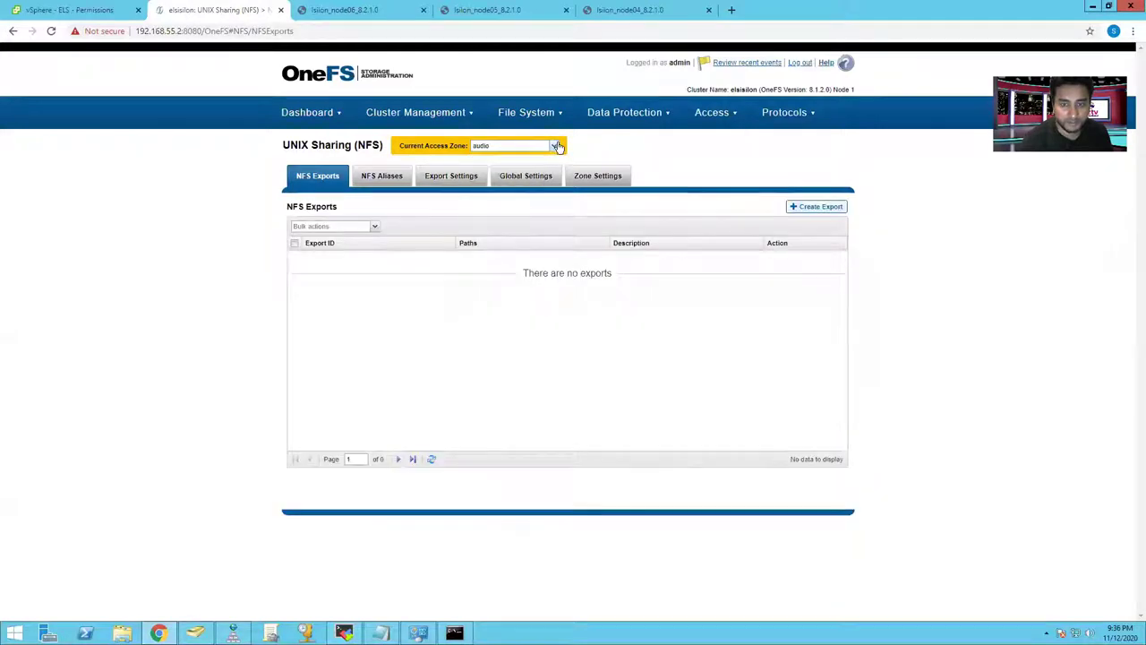
click(554, 147)
click(517, 168)
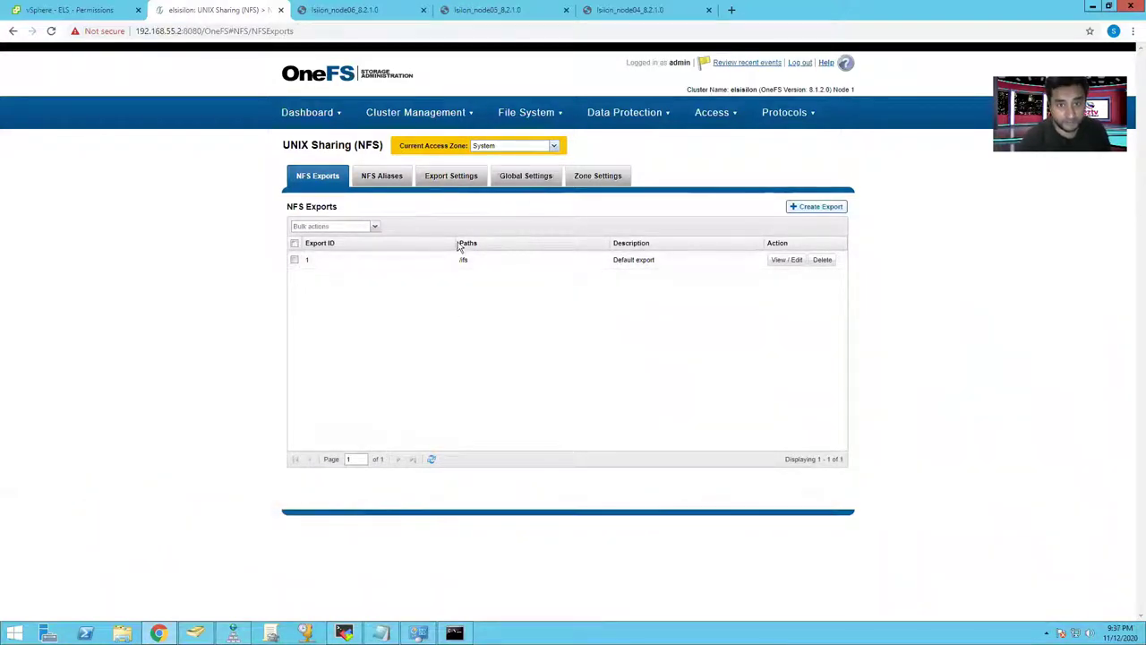
In the File System Explorer, create directory systemnfs under /ifs with full user, read and write group, and read-only others permissions.
mouse_move(521, 118)
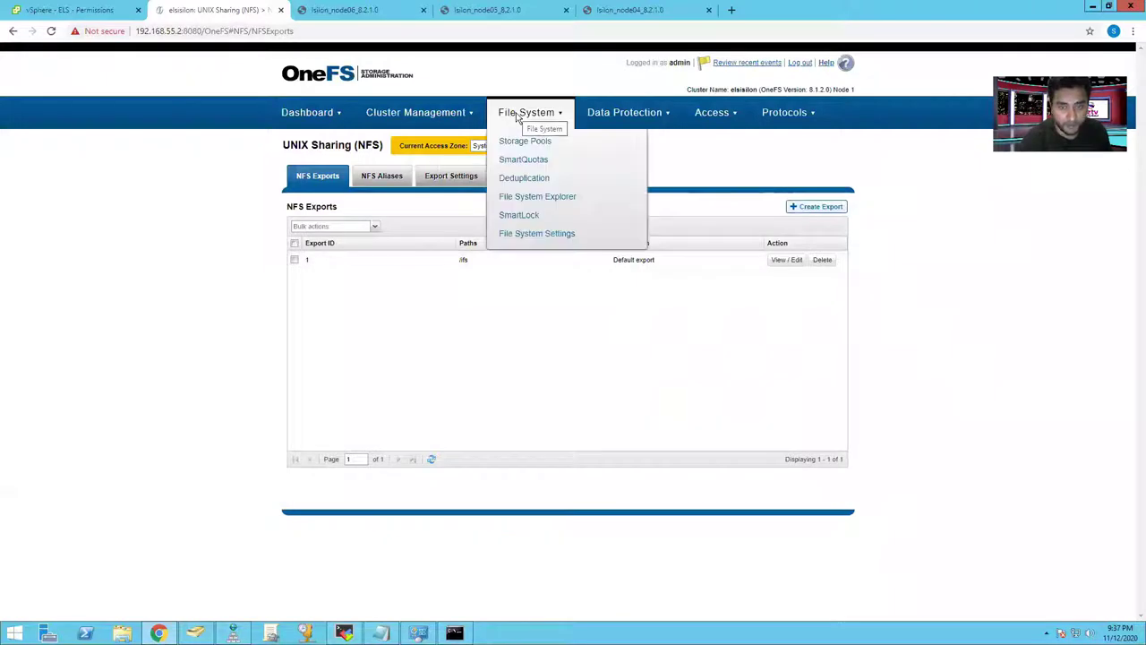
click(525, 201)
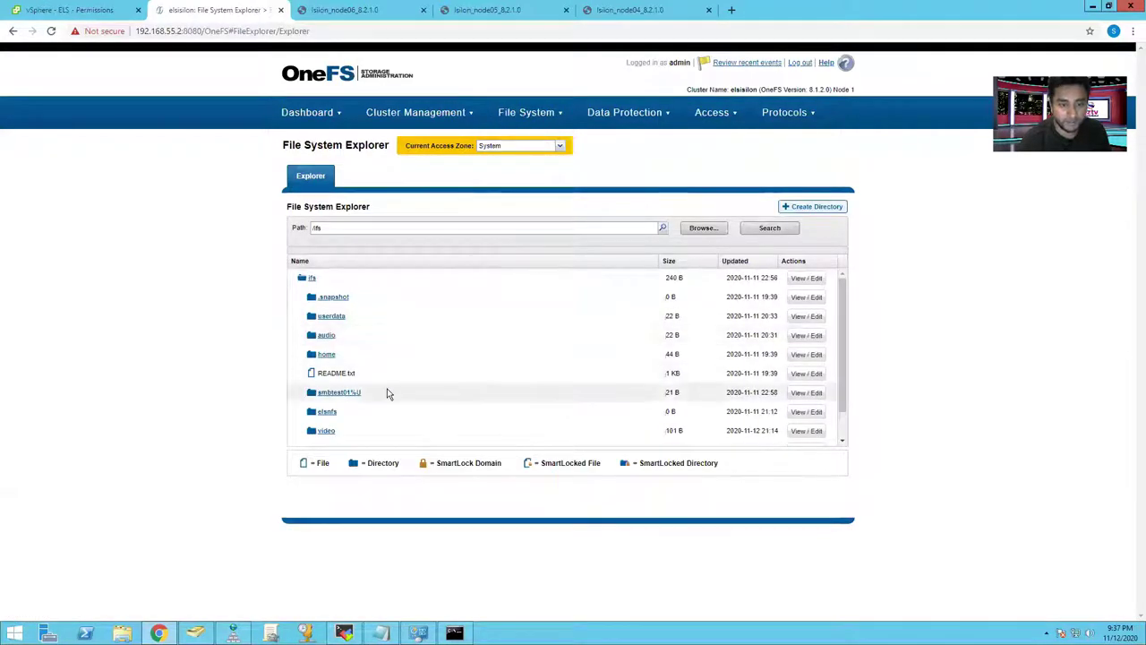
scroll(376, 412, down, 2)
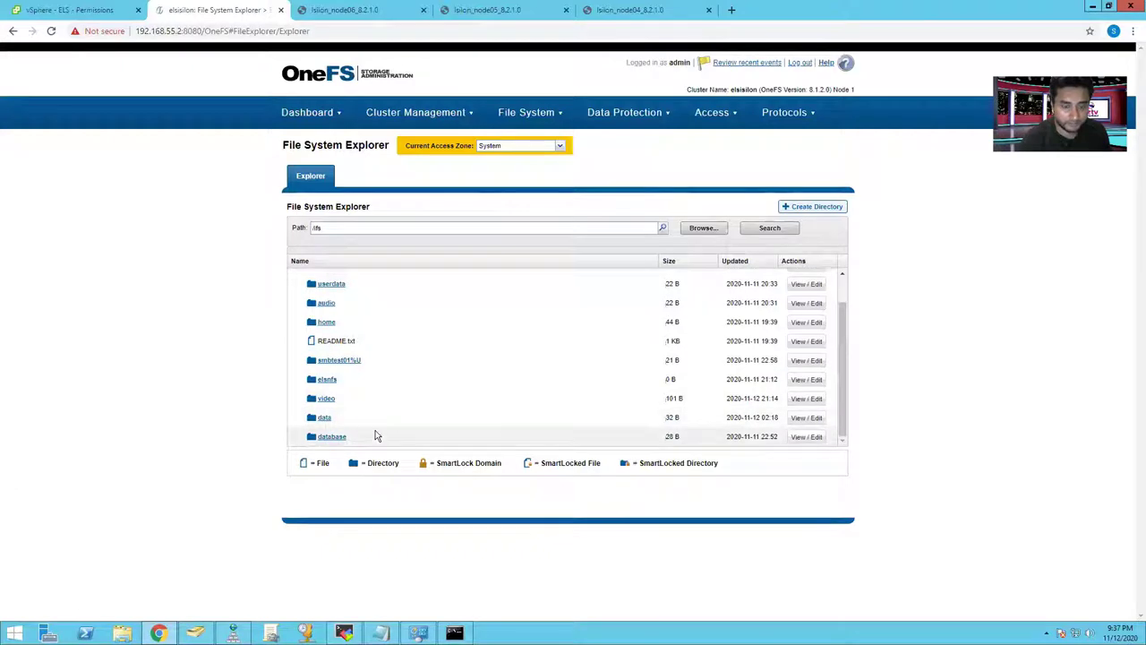
scroll(376, 436, up, 2)
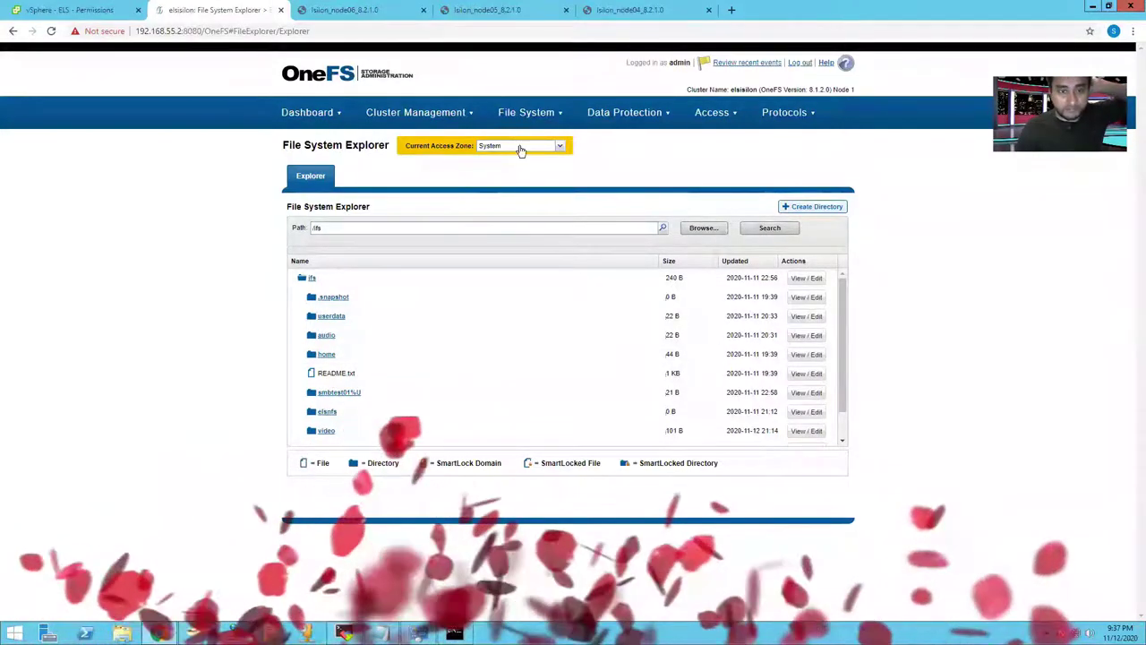
click(810, 207)
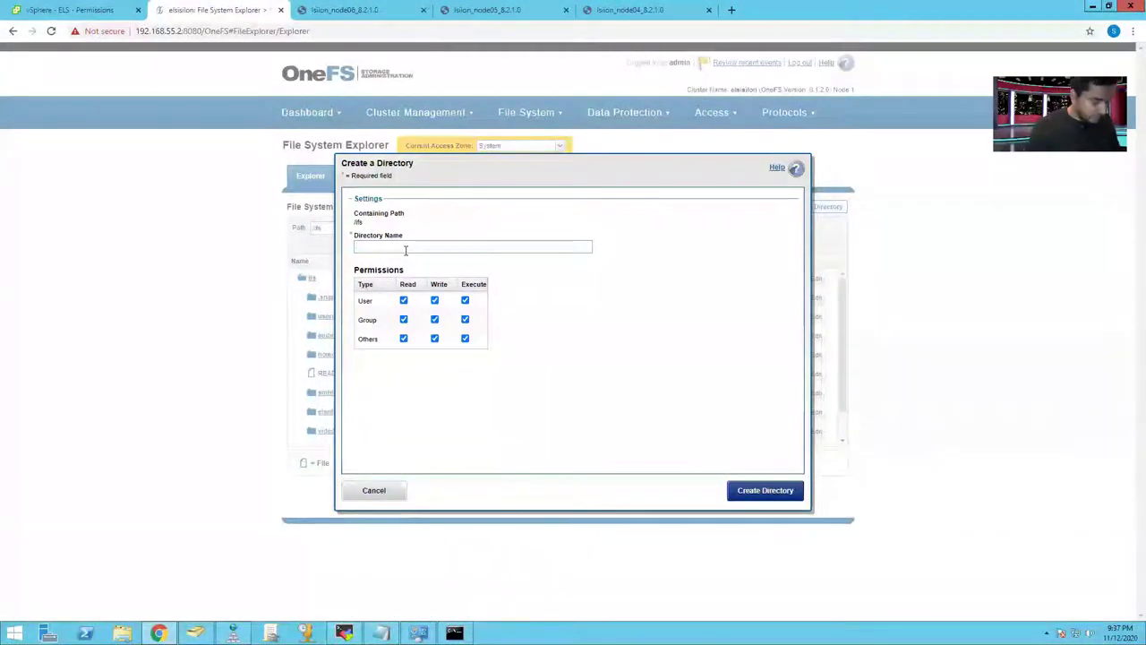
click(406, 251)
text(systemnfs)
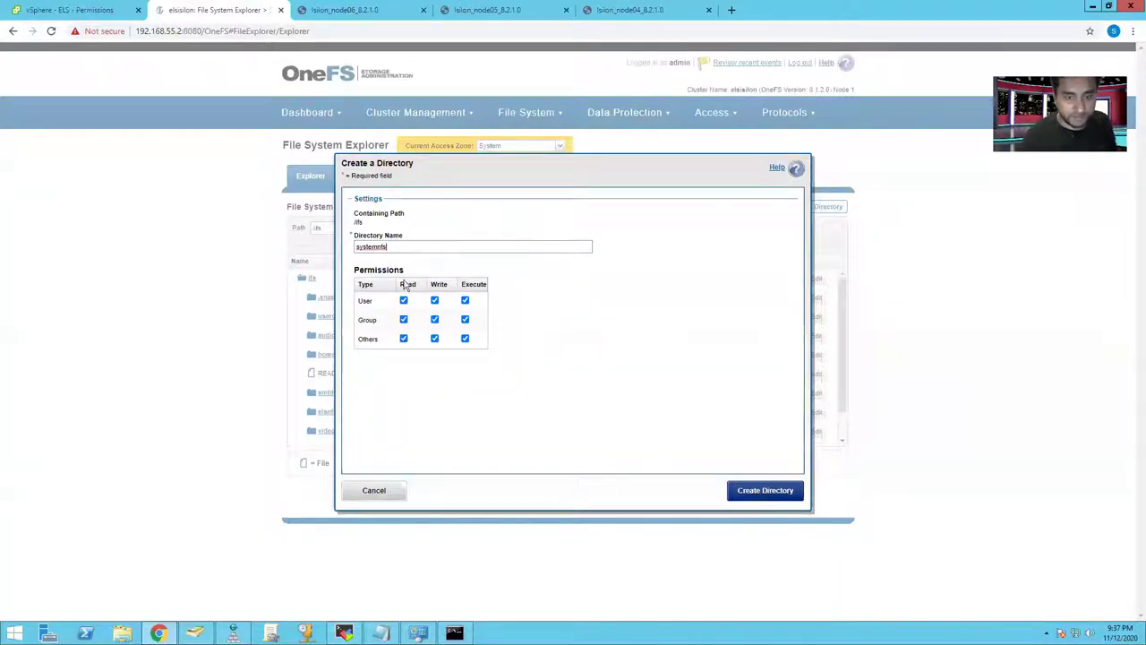
click(464, 320)
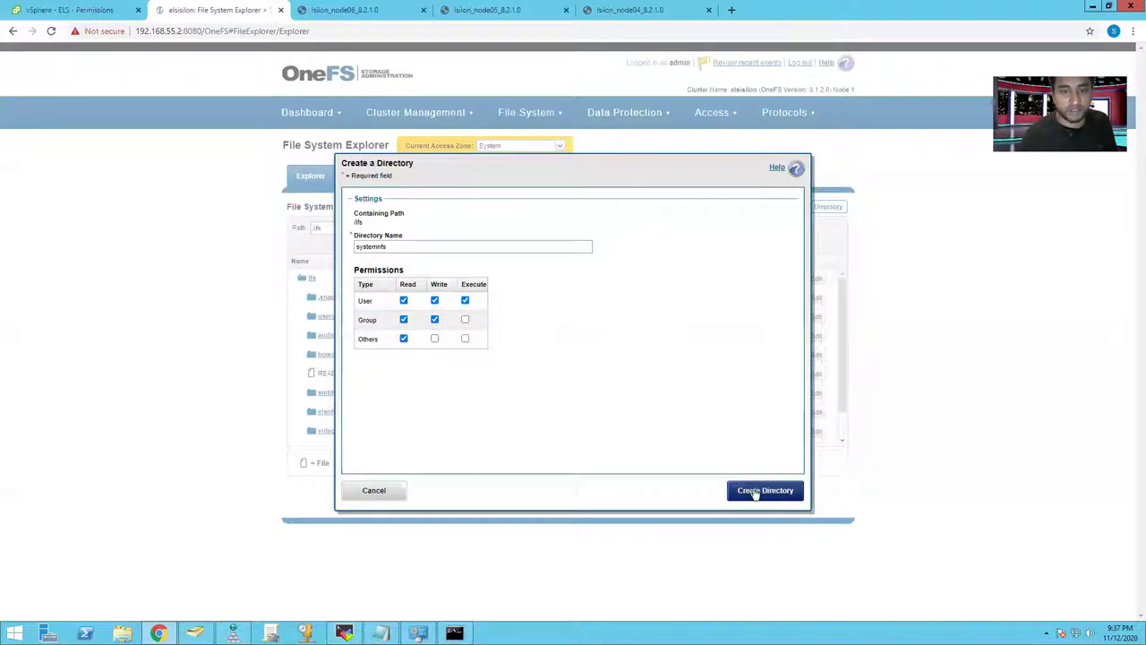
click(755, 491)
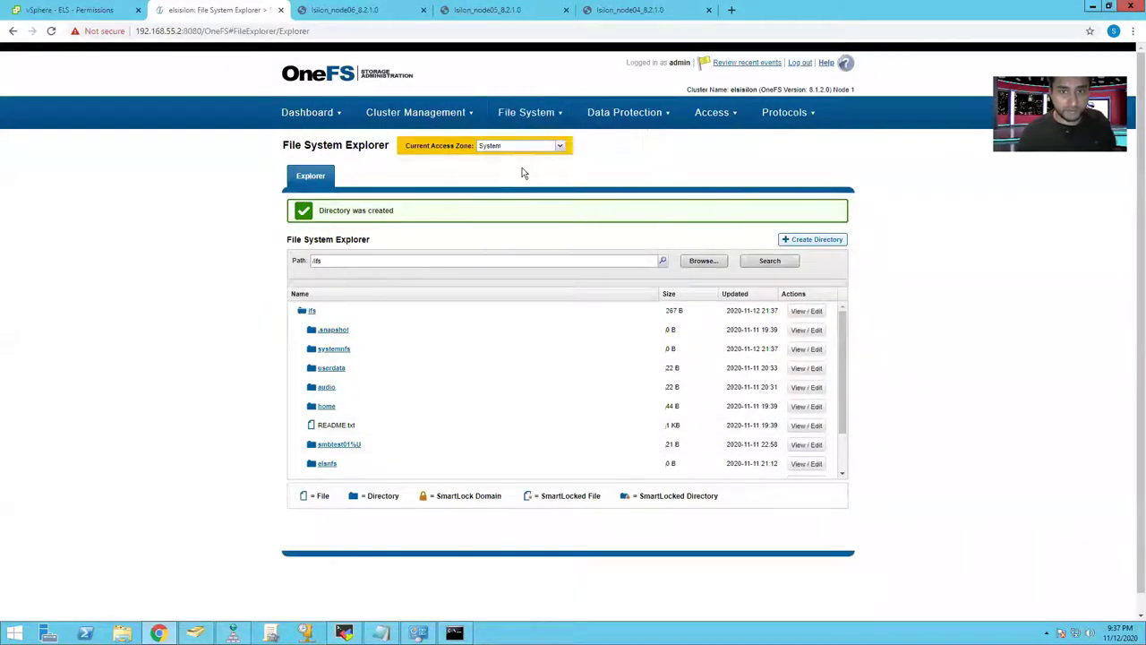
Switch the File System Explorer to the video access zone.
click(559, 148)
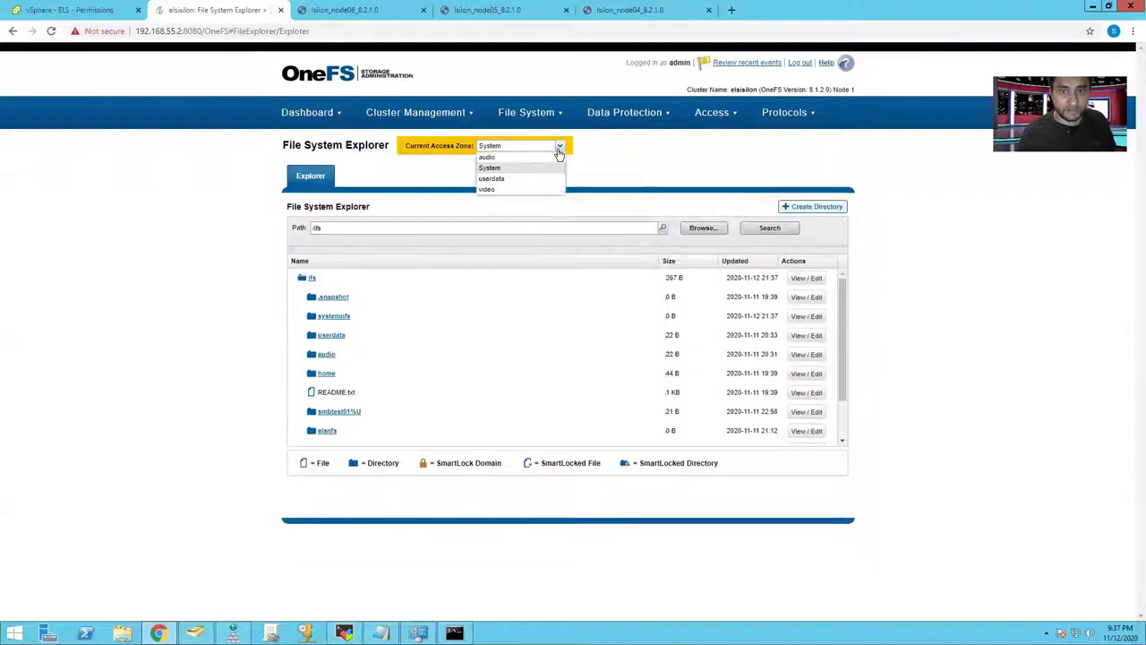
click(488, 189)
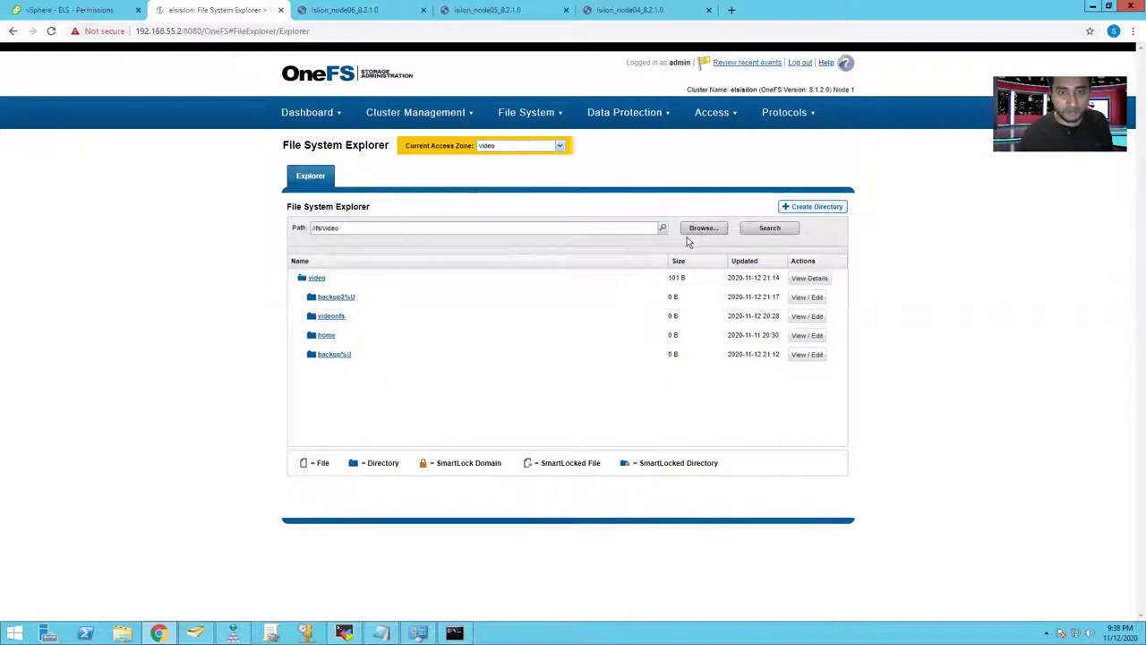
click(792, 209)
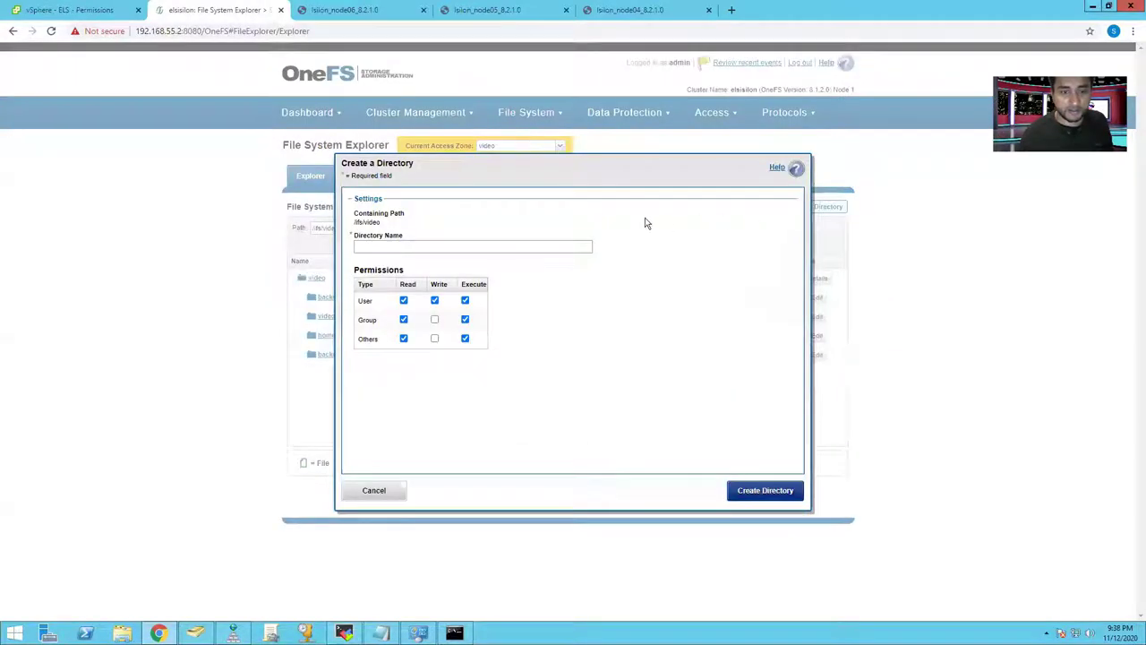
drag(485, 176, 604, 172)
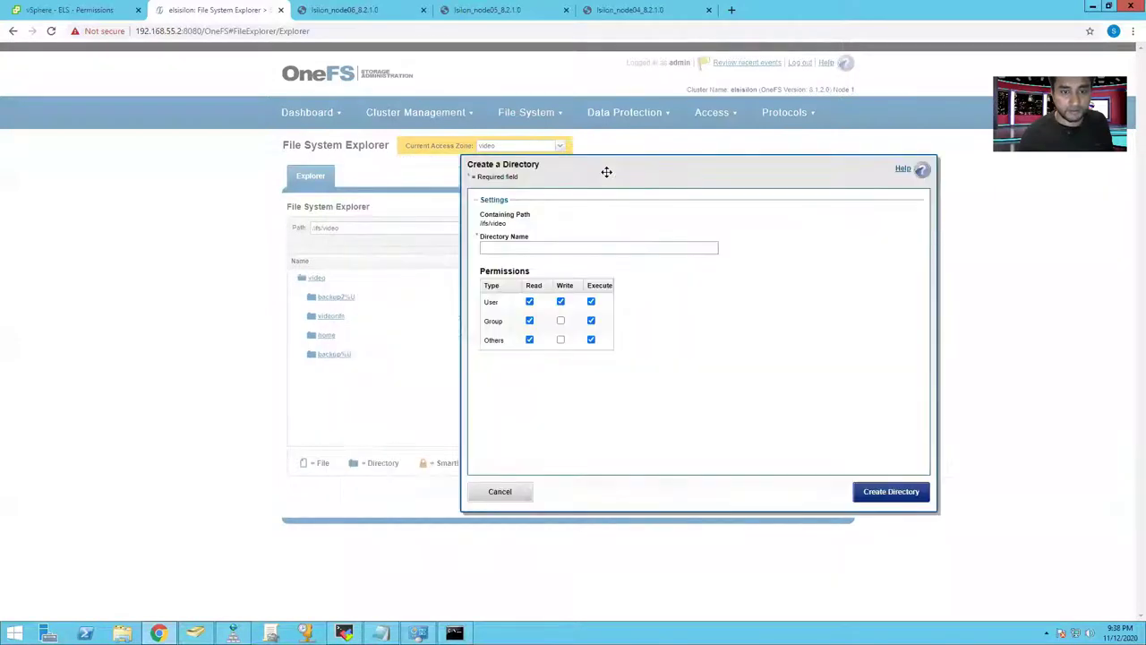
click(475, 488)
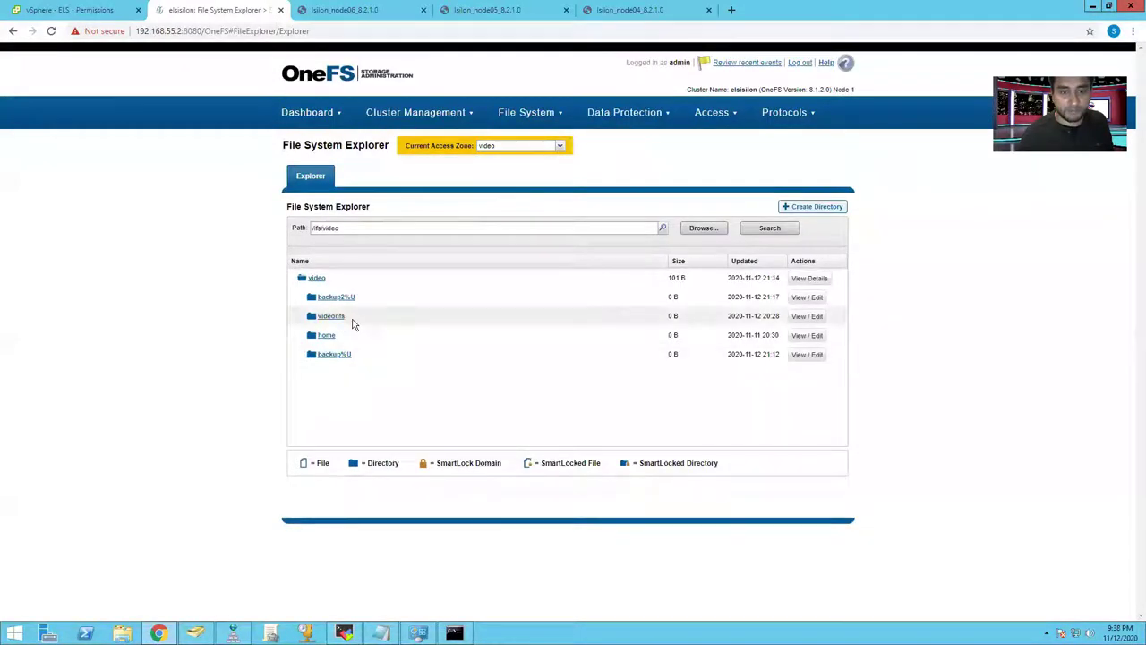
View the properties and UNIX permissions of the existing videonfs directory.
click(809, 316)
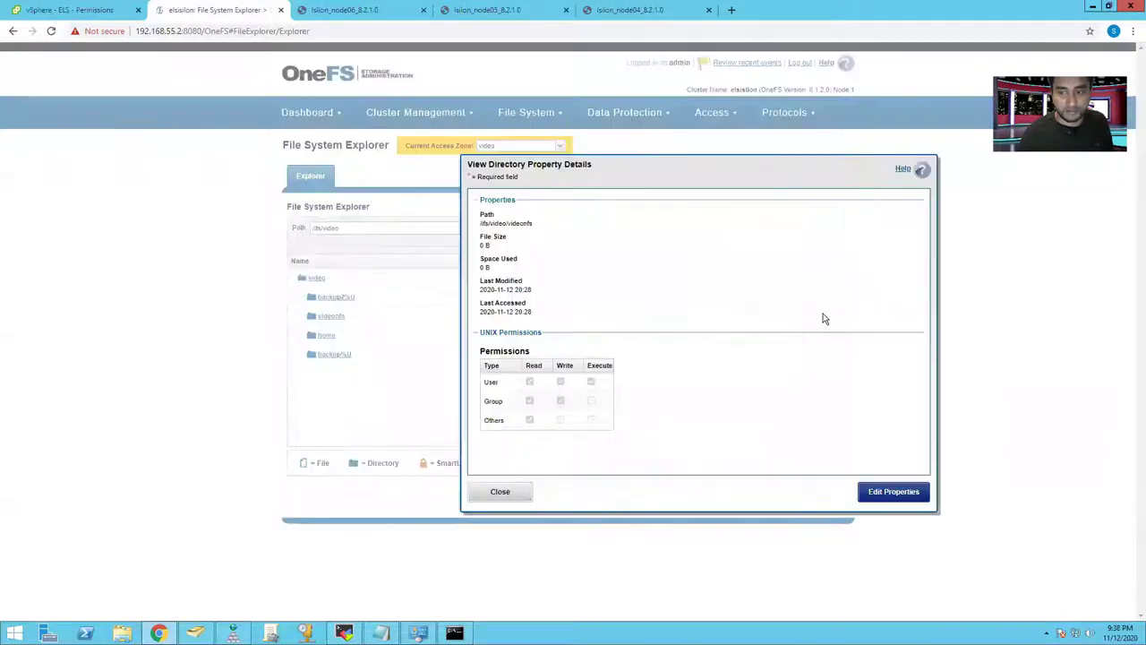
click(499, 492)
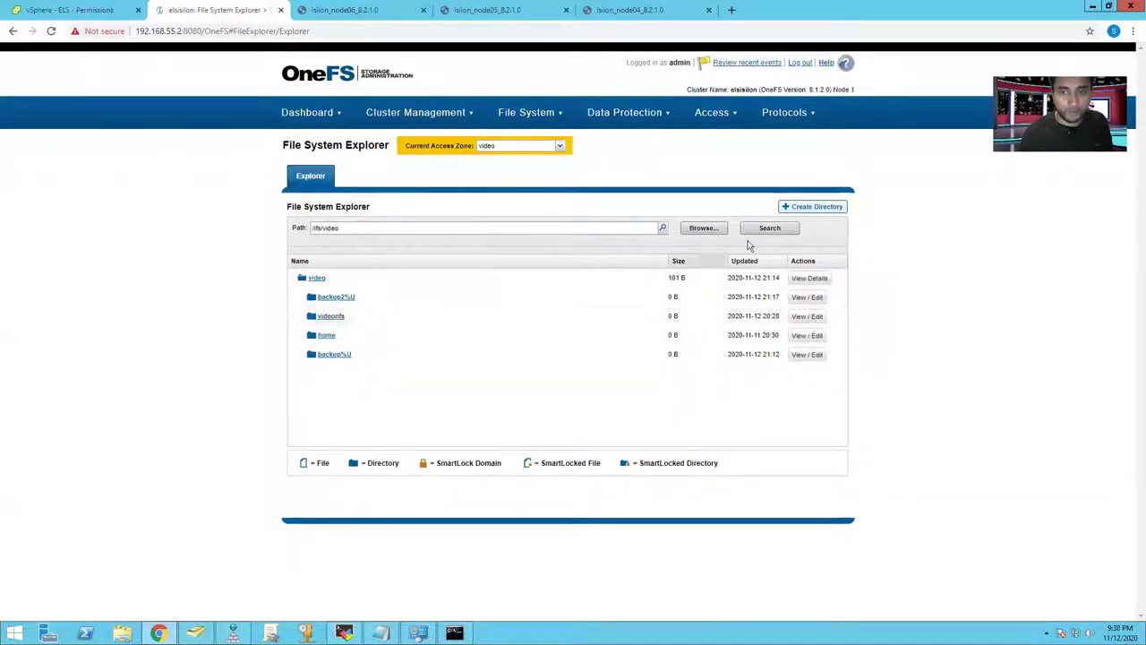
Fill in a new directory videonfs under /ifs/video with group read and write and others read-only permissions, and cancel without creating it.
click(807, 210)
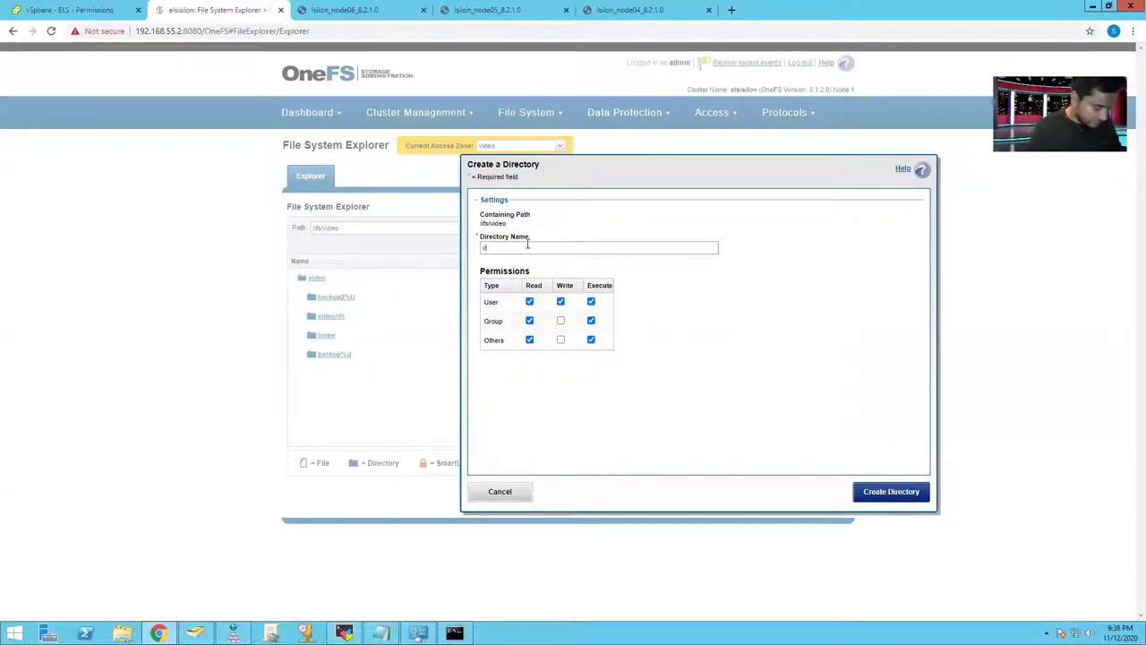
text(video)
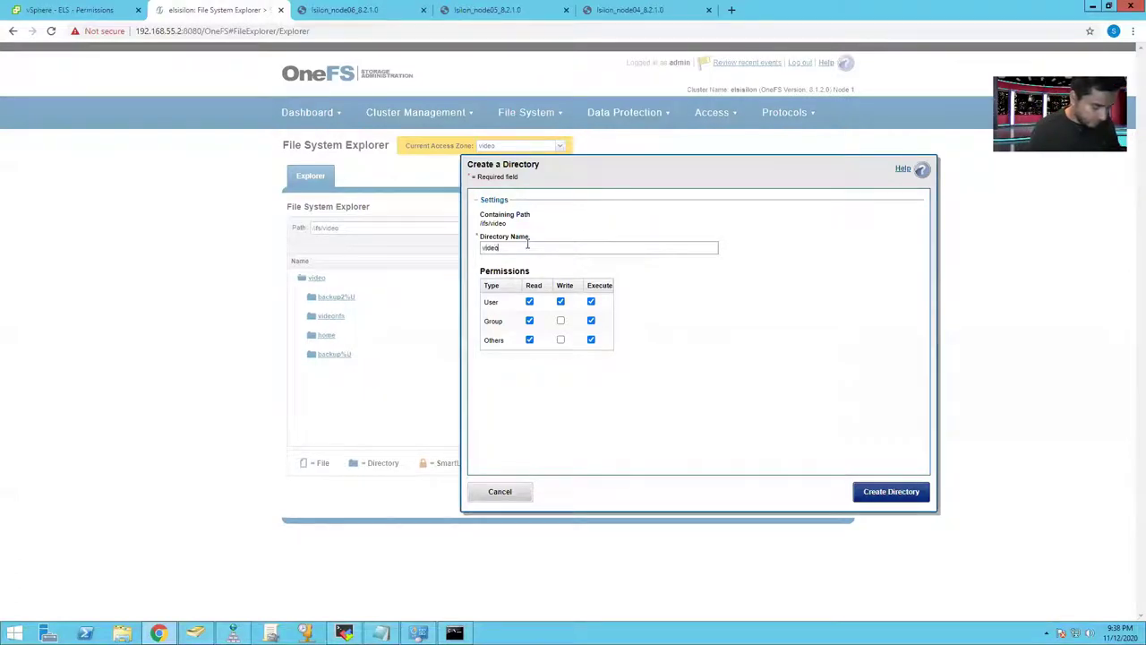
text(nfs)
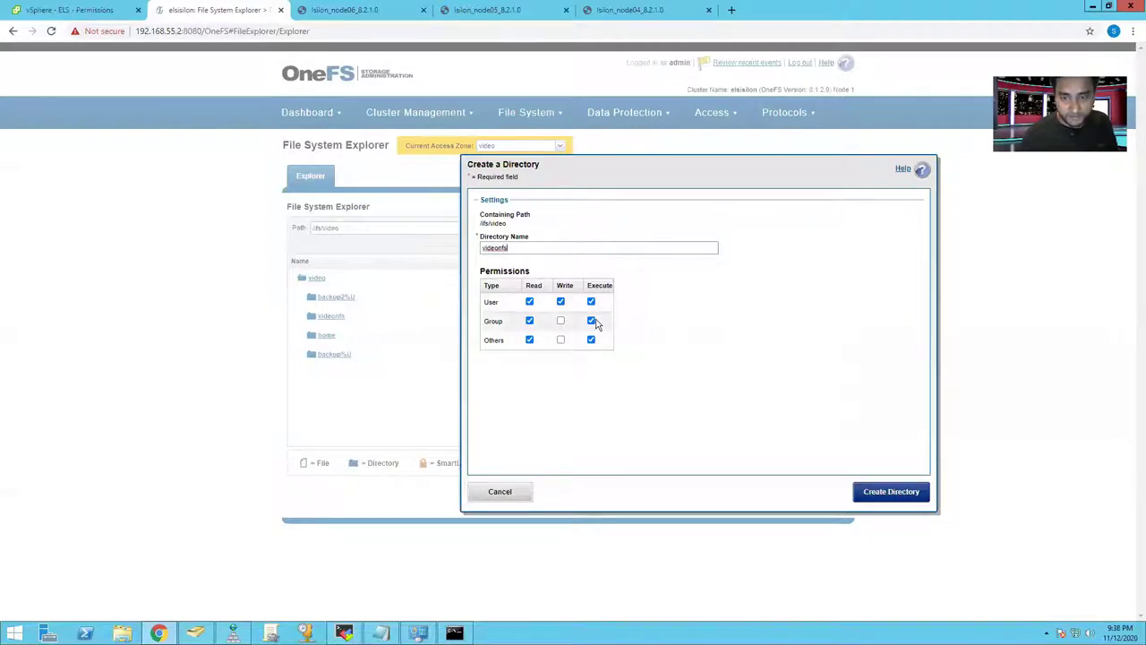
click(592, 322)
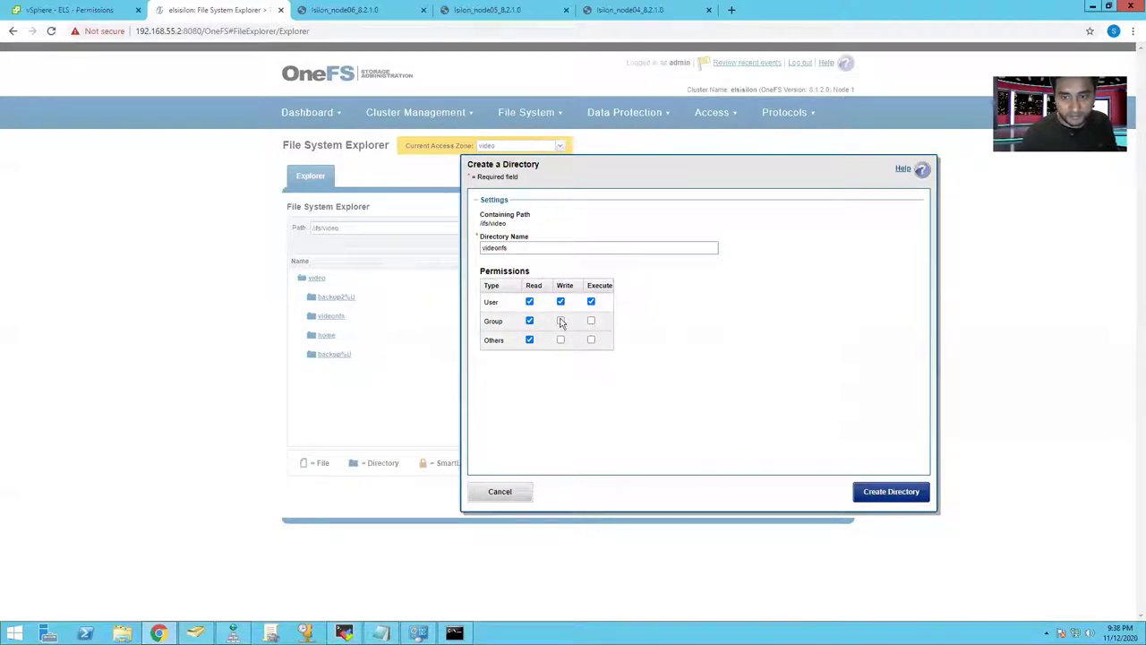
click(561, 321)
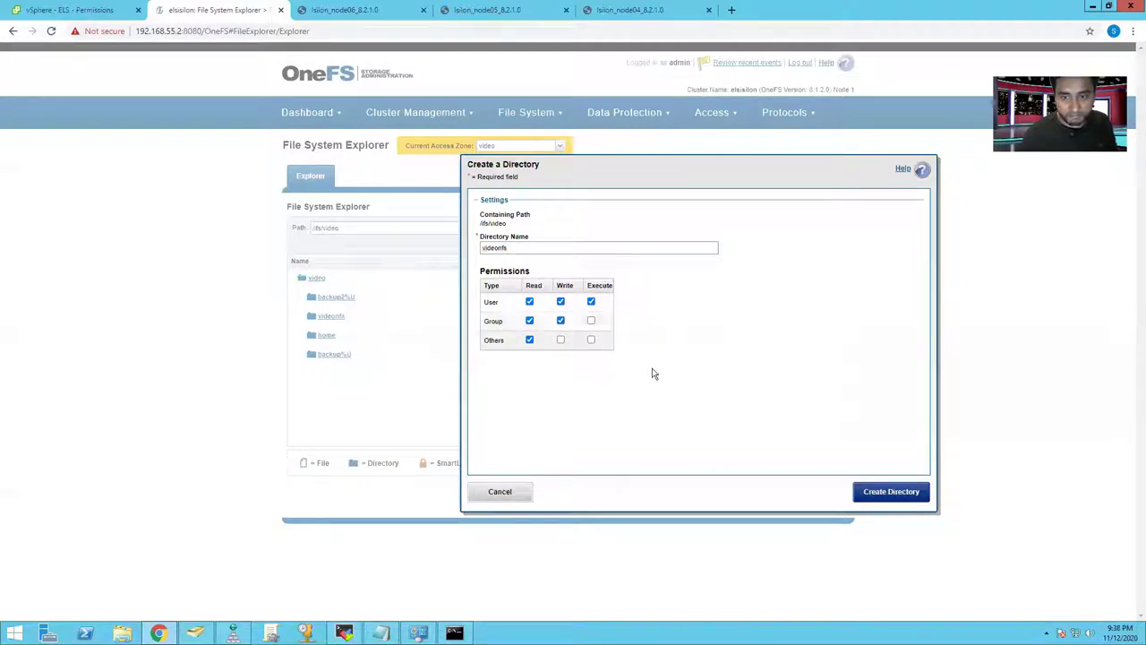
click(499, 492)
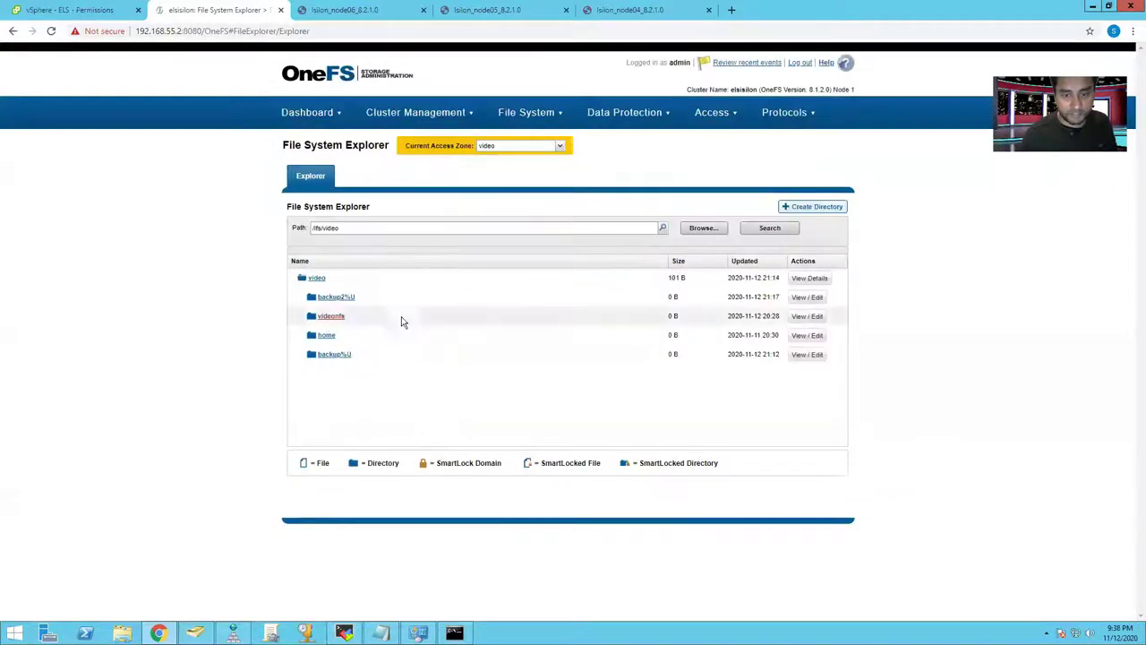
Check the property details of the videonfs directory again and close them without editing.
click(808, 318)
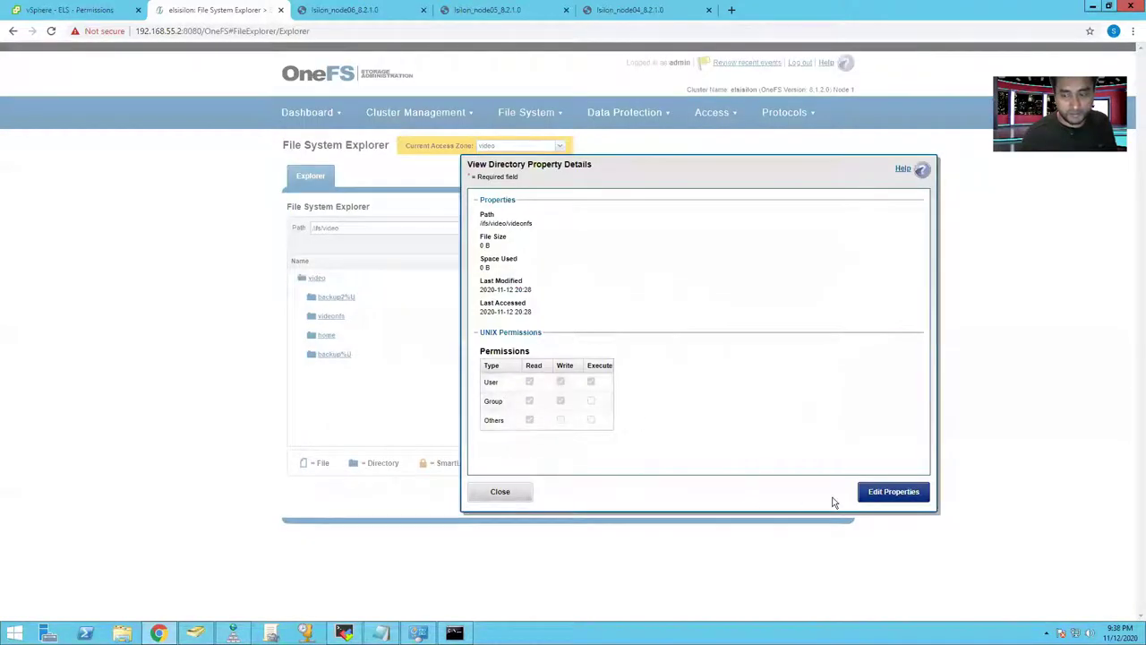
click(502, 493)
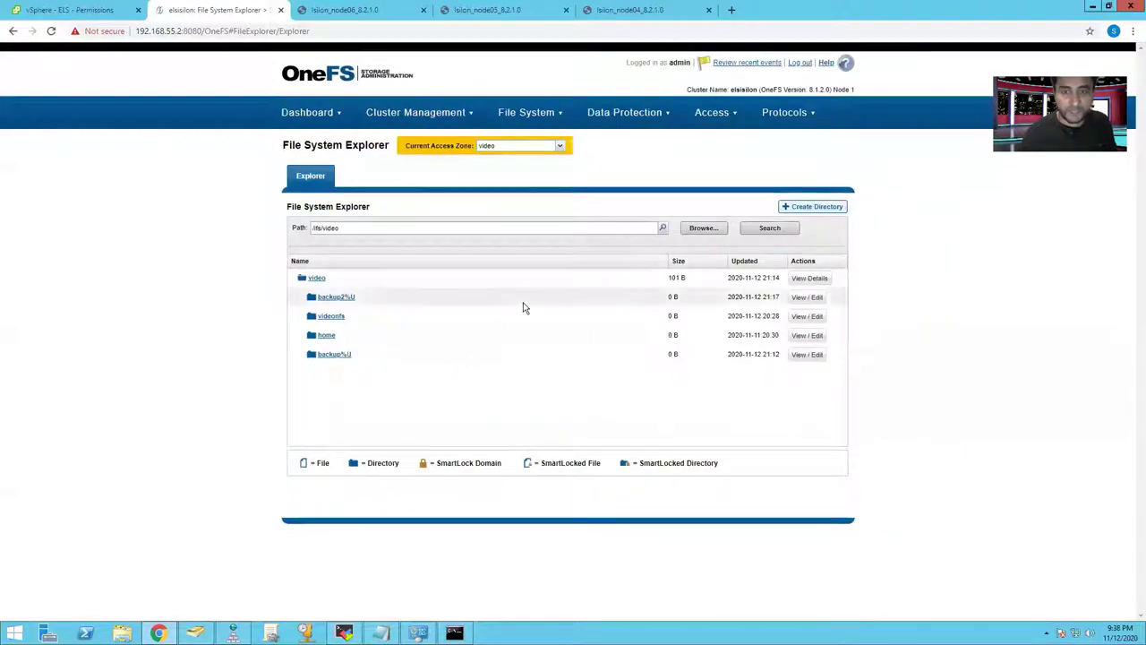
click(529, 114)
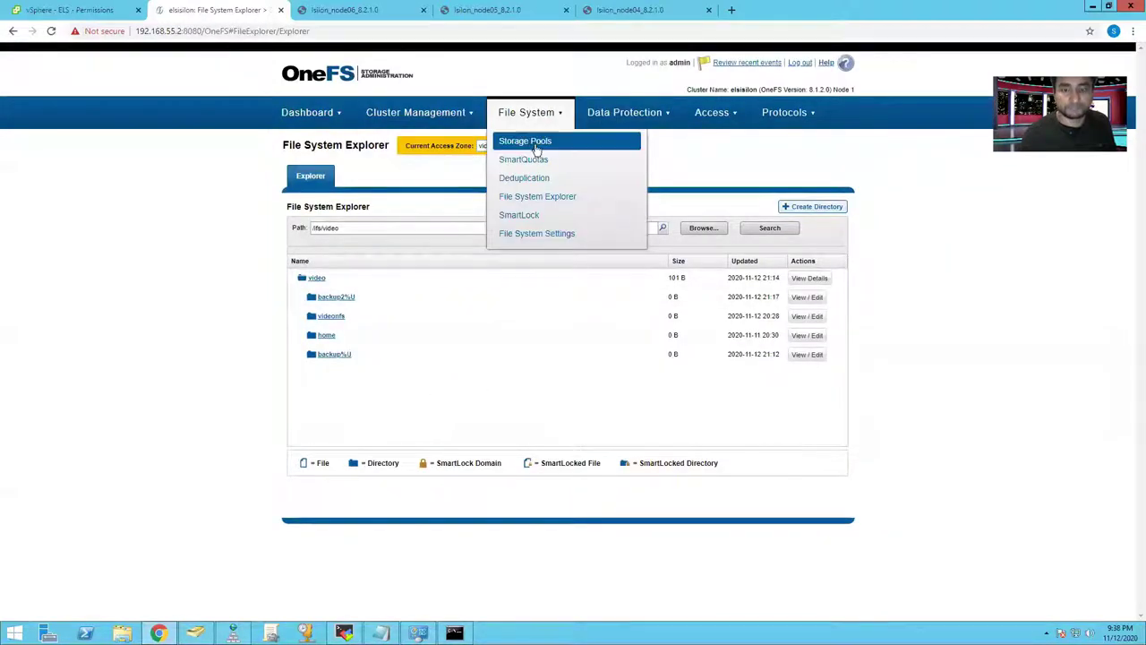
click(439, 114)
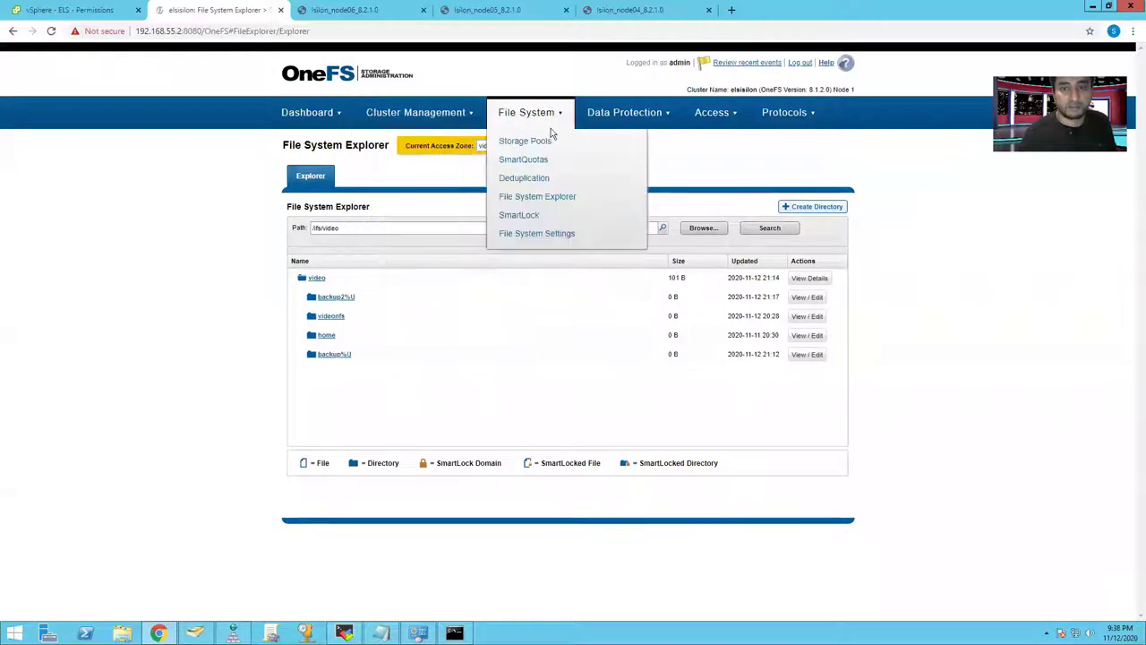
Switch the File System Explorer to the audio access zone to view its directories.
click(561, 147)
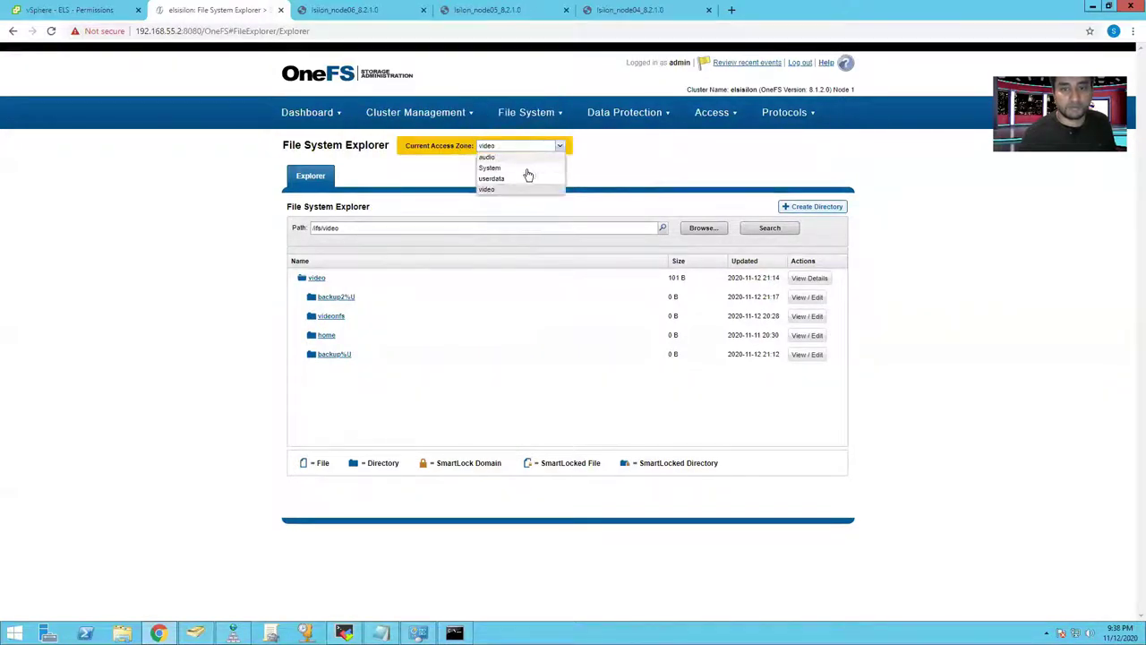
key(Up)
key(Up)
key(Up)
key(Return)
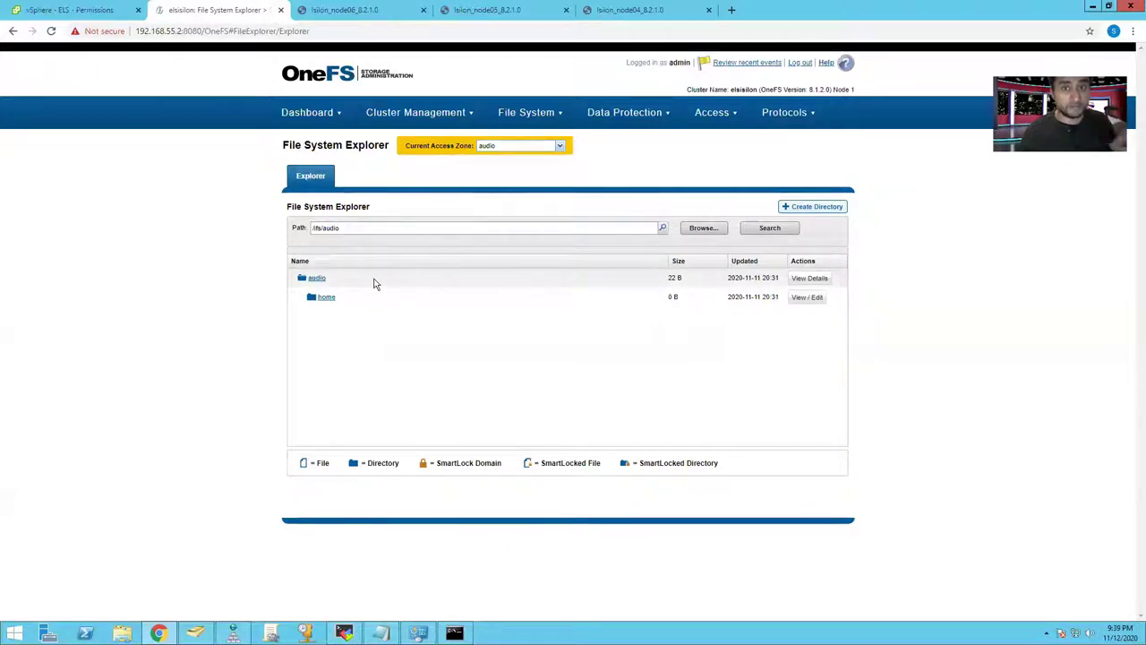
click(507, 111)
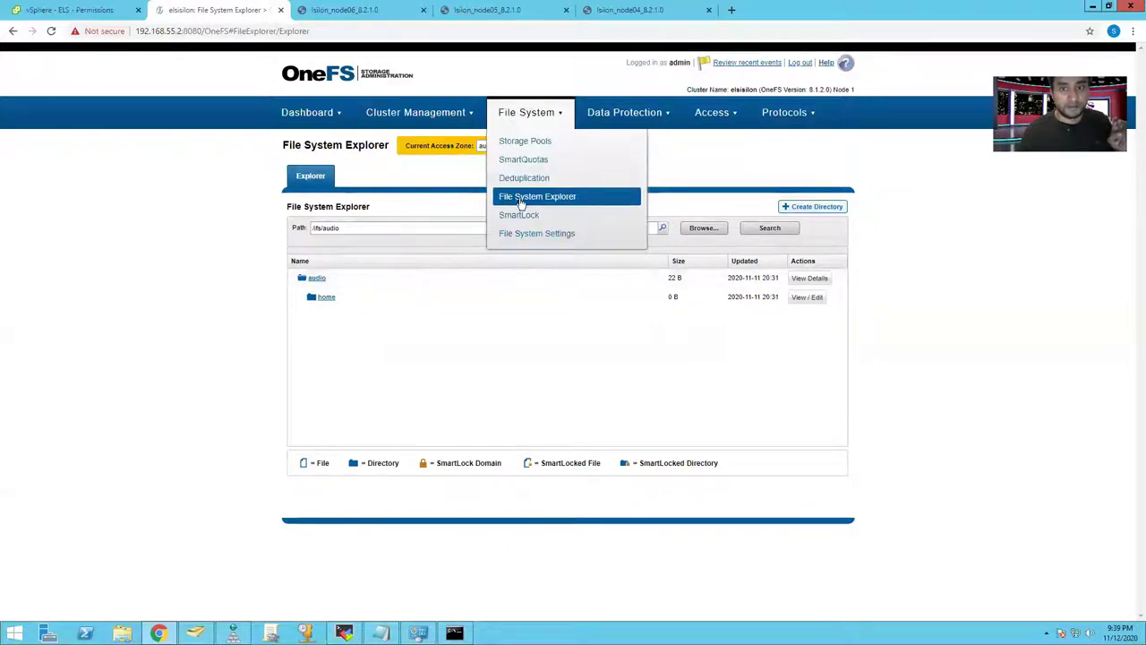
Create a directory audionfs in /ifs/audio with full user access, group read and write, and others read-only permissions.
click(409, 349)
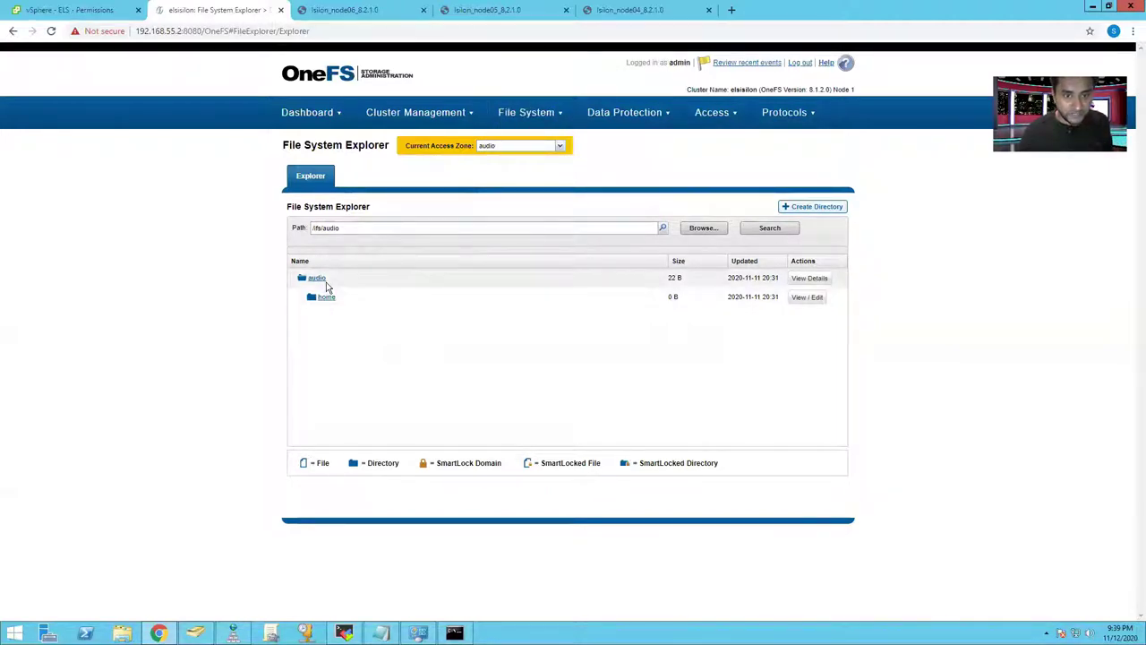
click(802, 210)
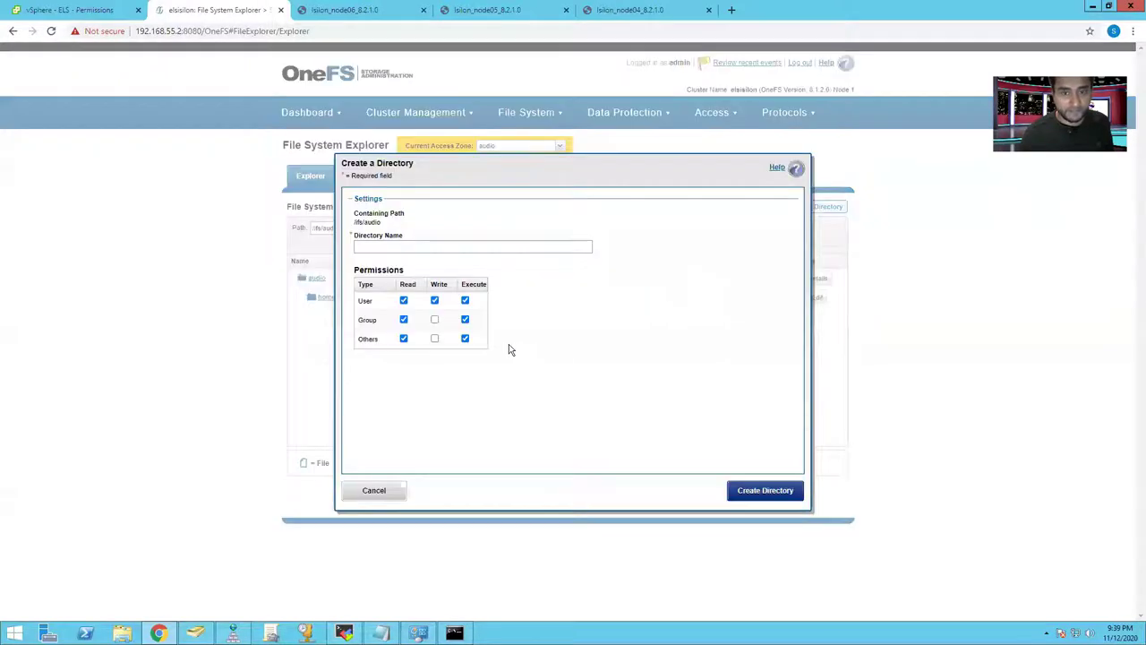
click(465, 320)
click(465, 339)
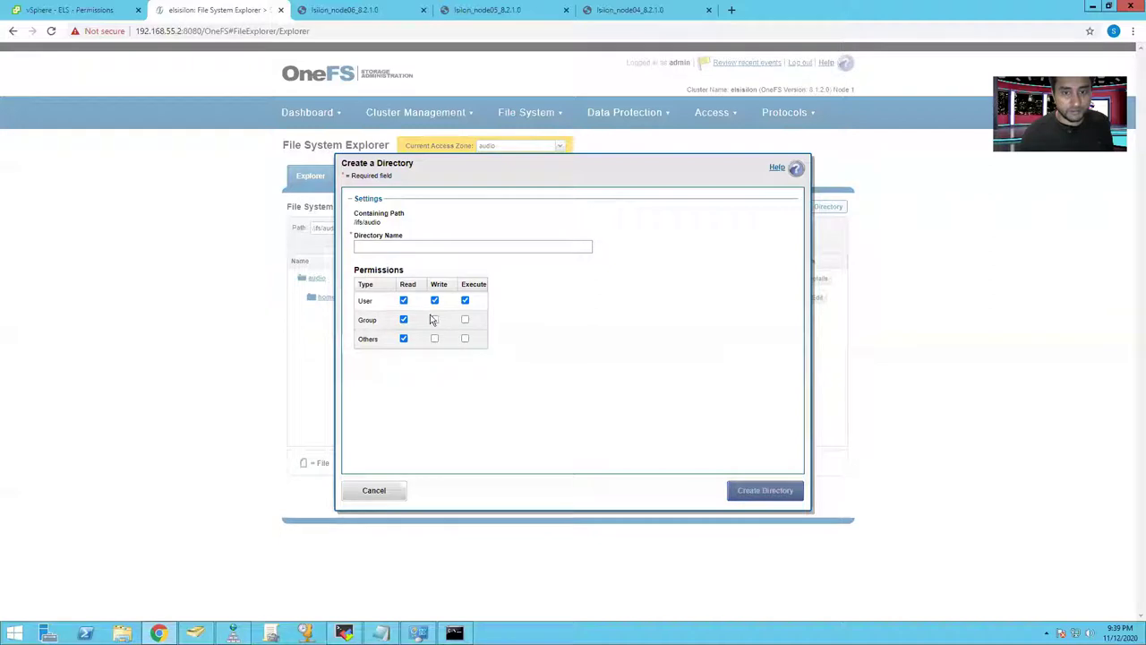
click(435, 320)
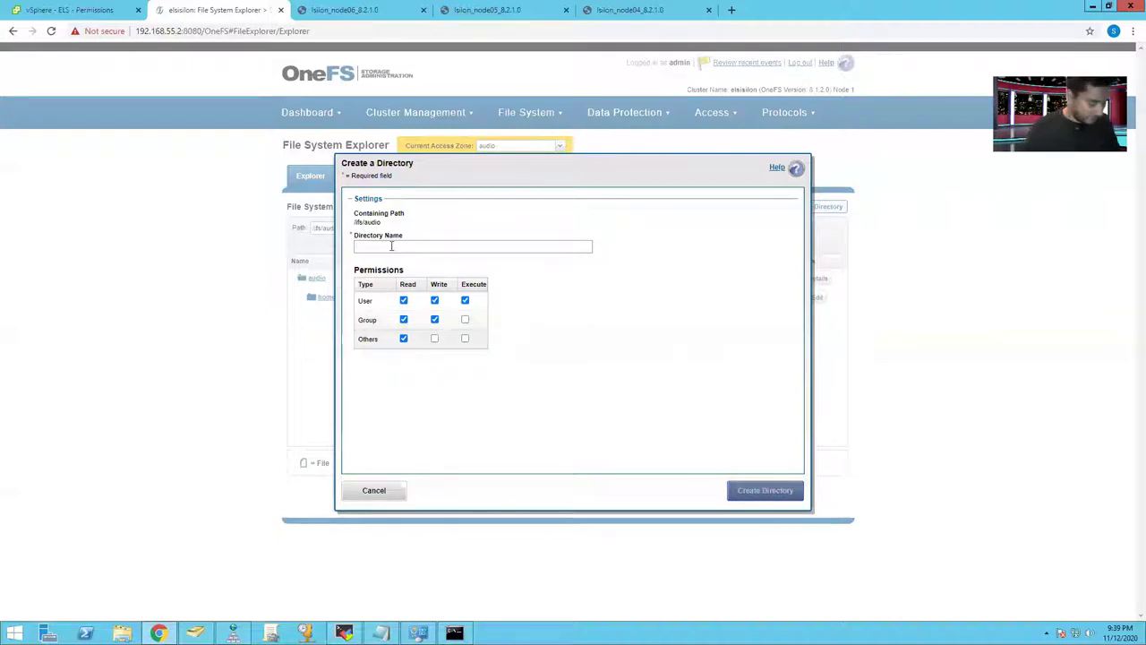
click(392, 246)
text(audio)
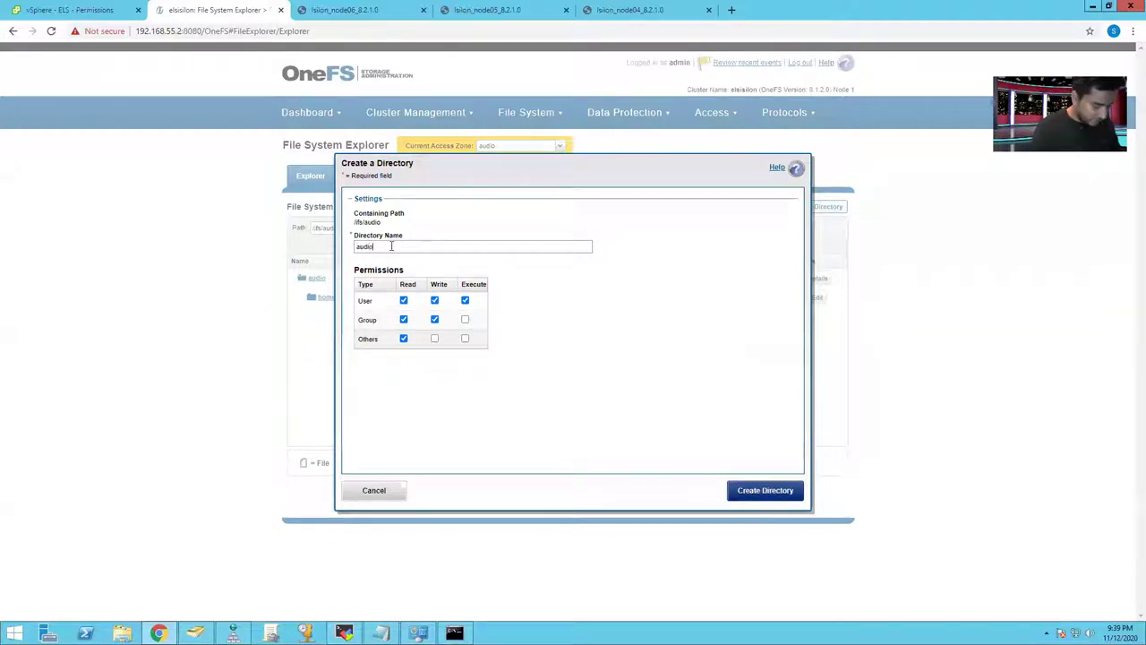
text(nfs)
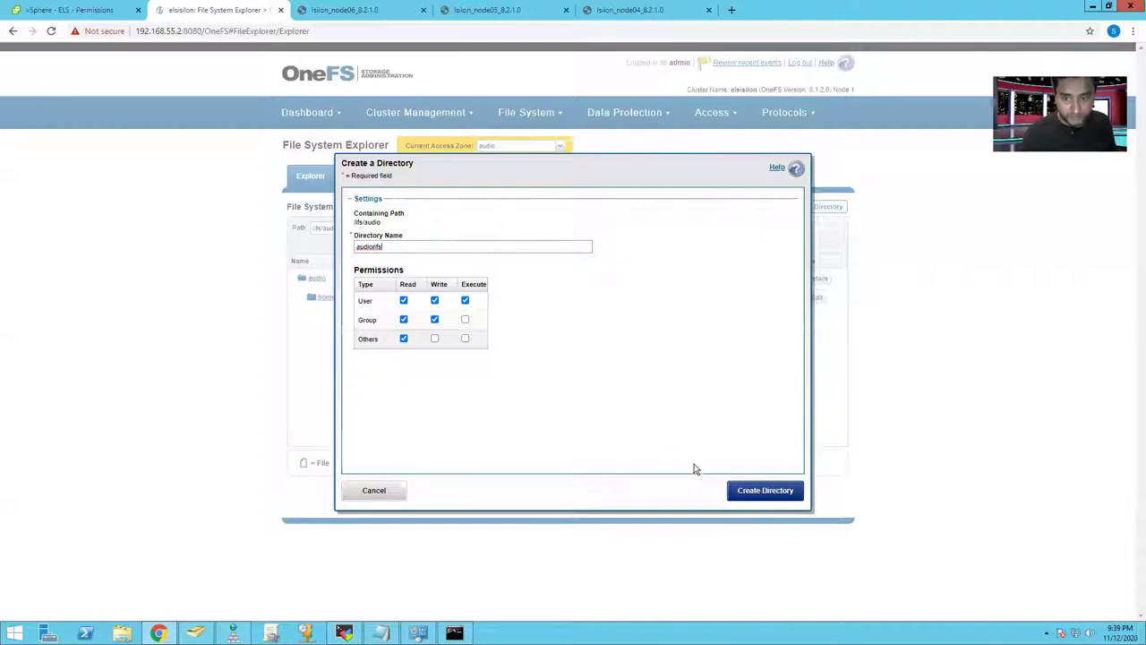
click(760, 491)
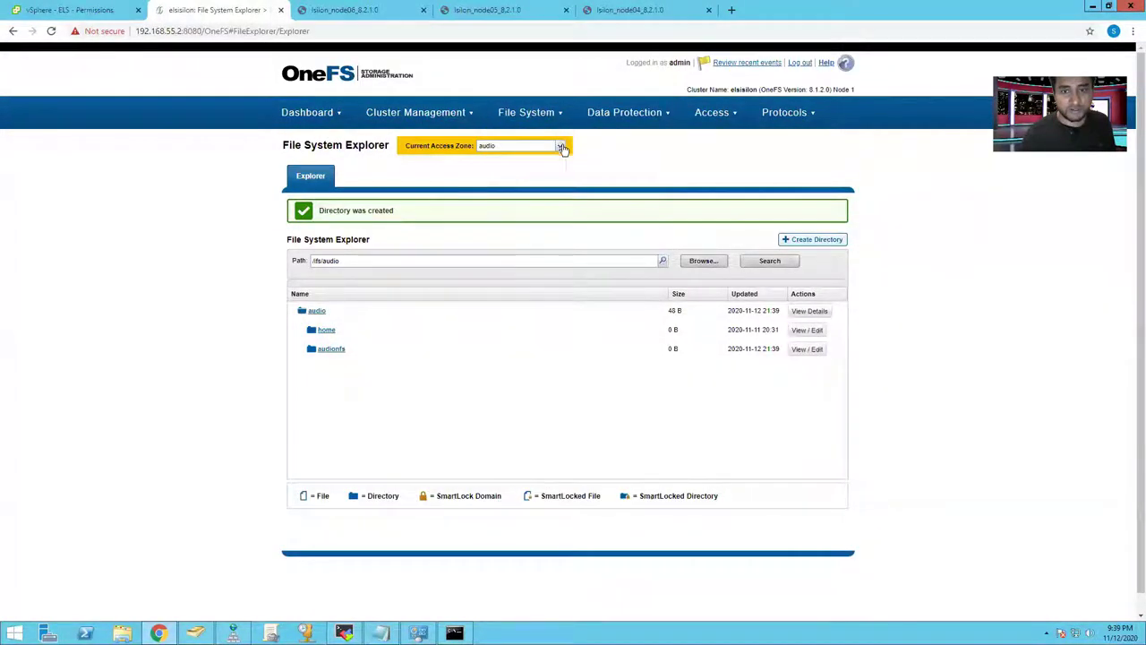
In the userdata access zone, create a directory userdatanfs with full user access, group read and write, and others read-only permissions.
click(563, 149)
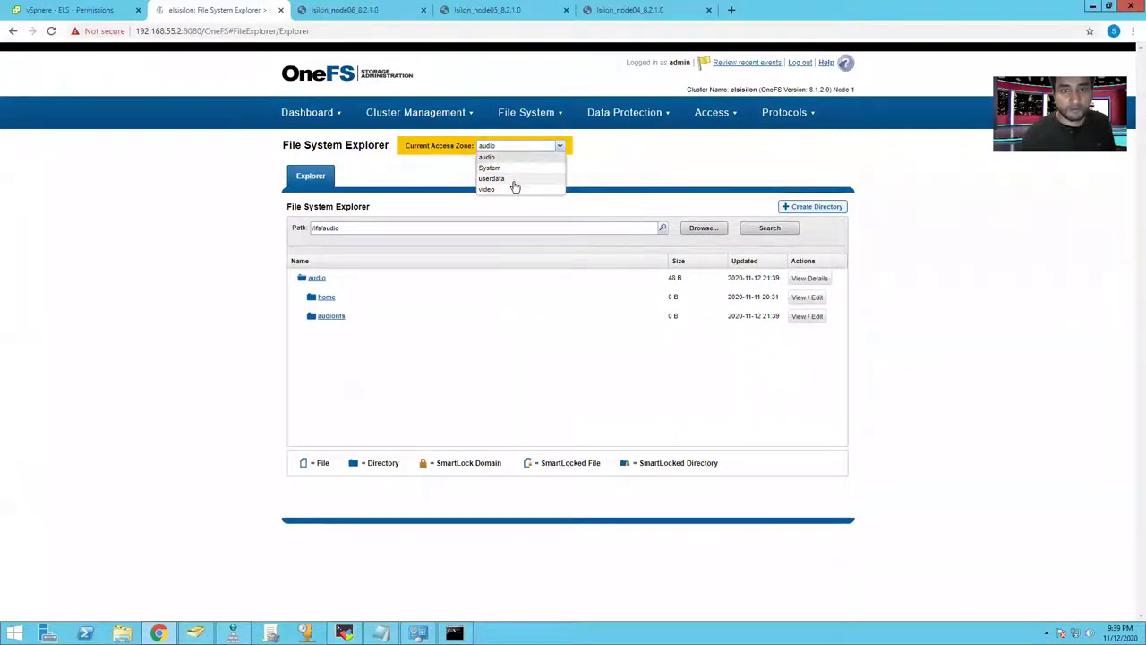
click(515, 180)
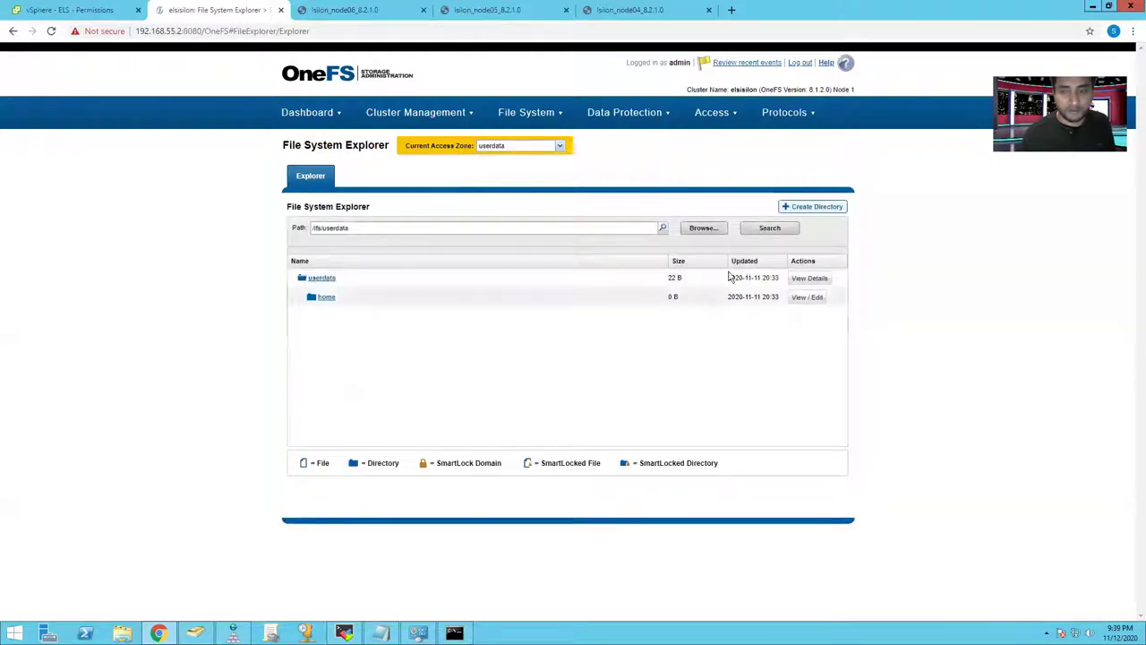
click(799, 208)
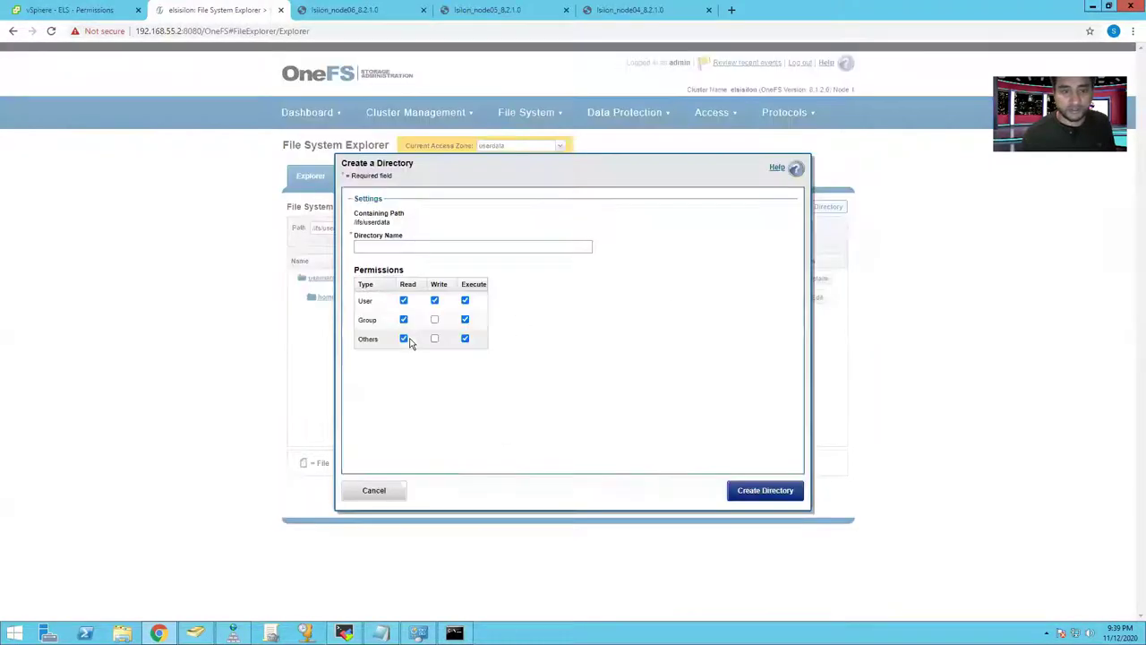
click(465, 320)
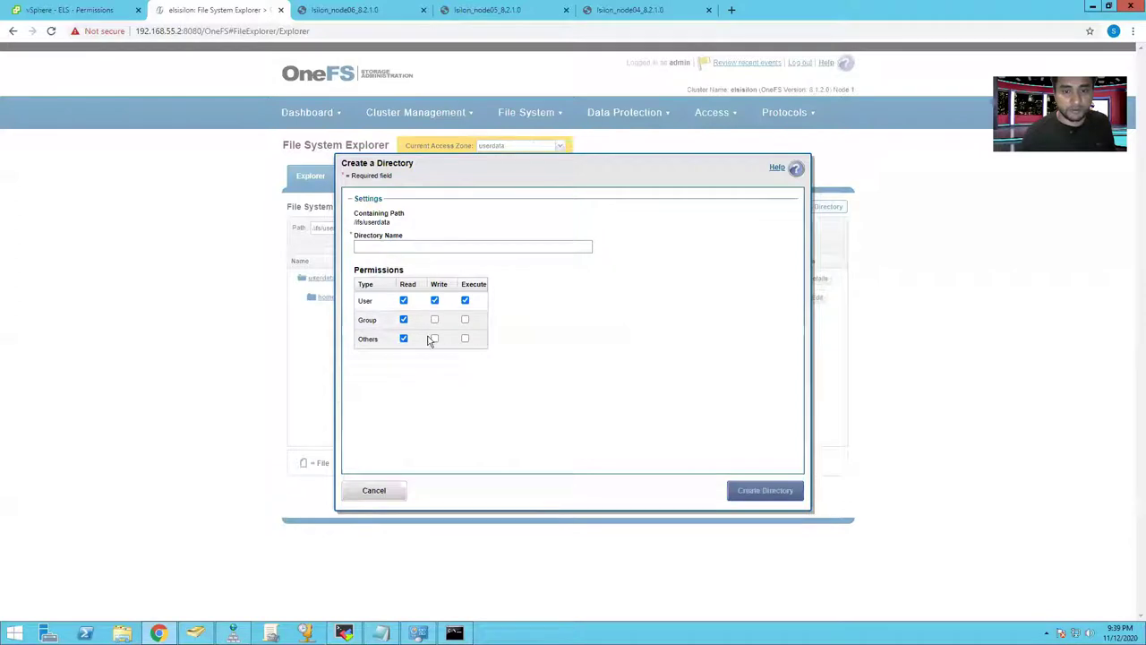
click(434, 320)
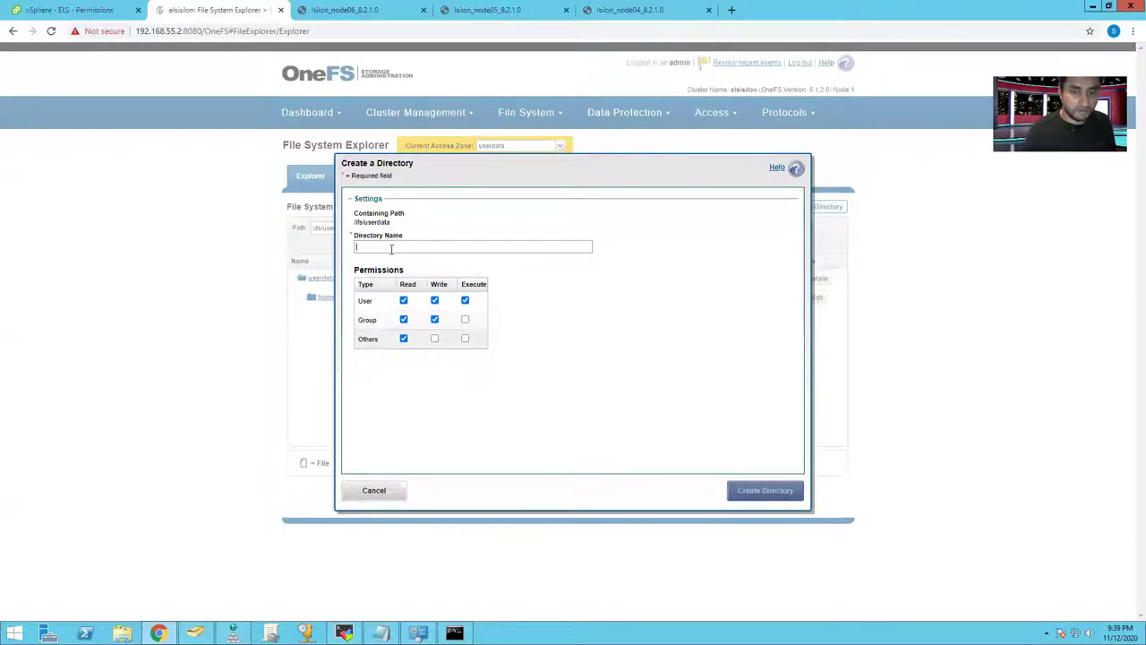
click(392, 250)
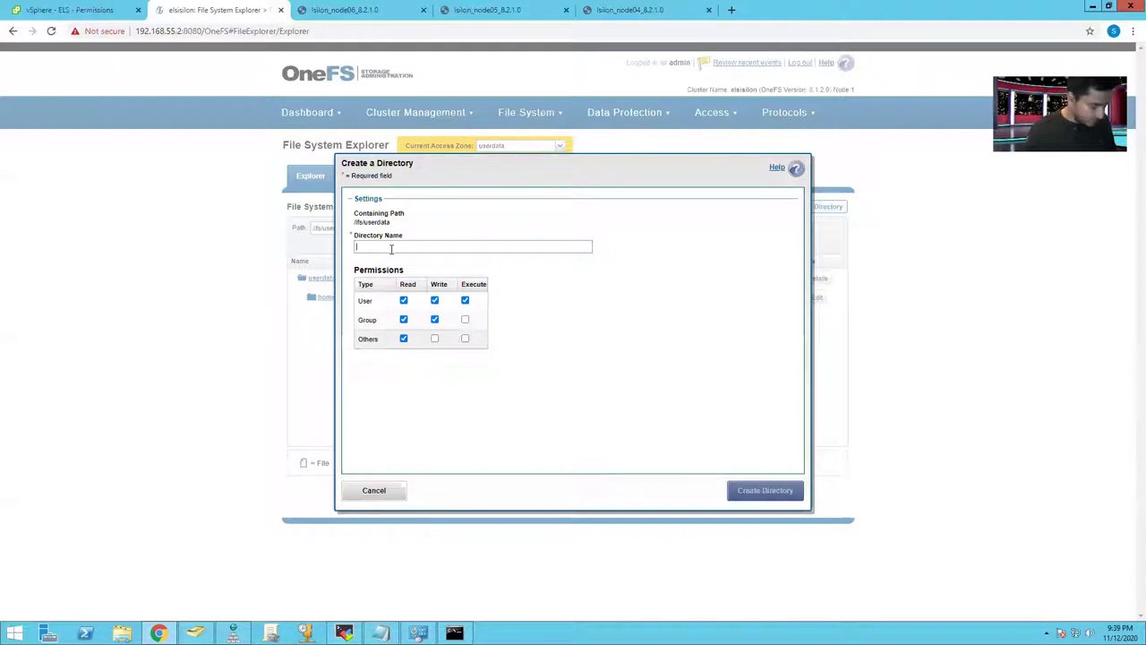
text(userdatan)
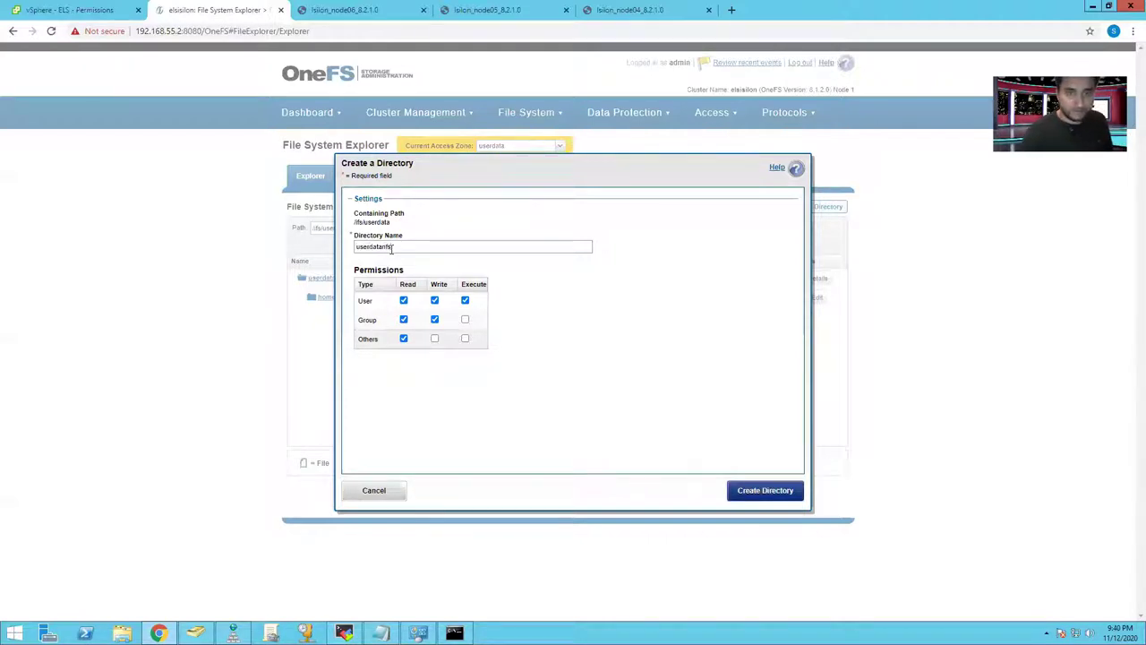
text(fs)
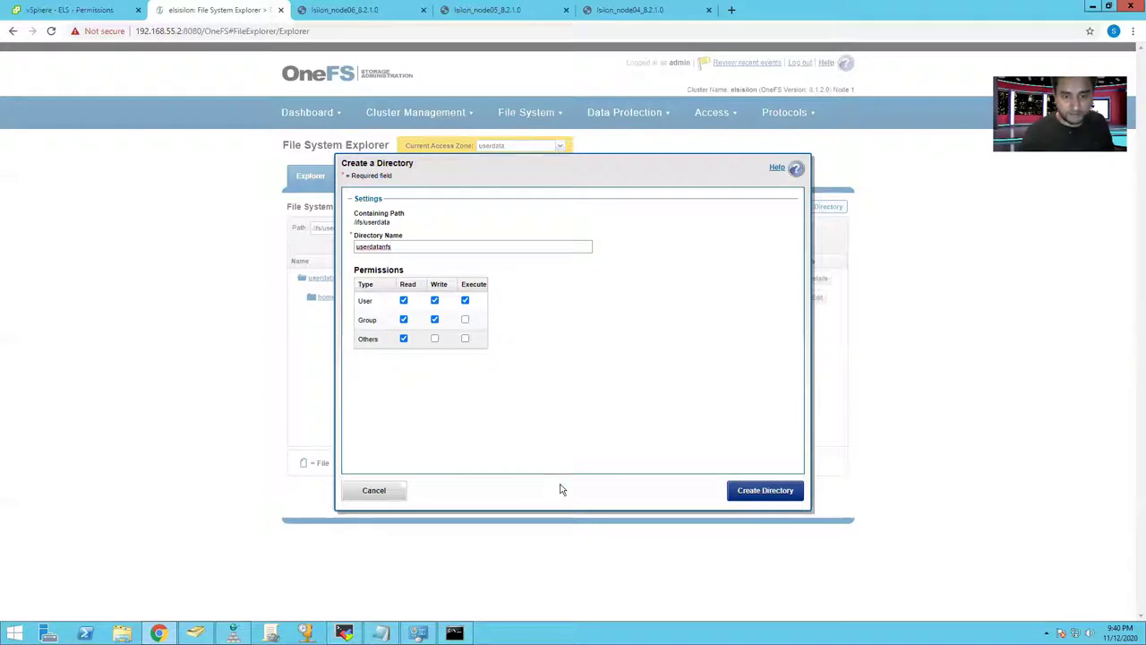
click(745, 499)
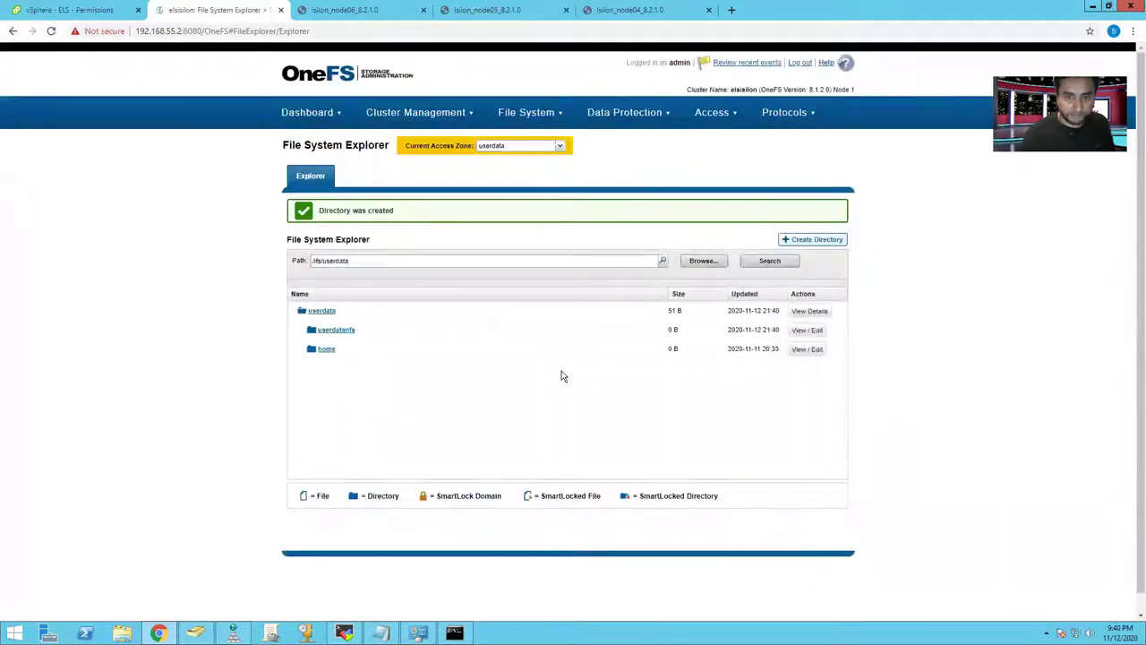
Open the UNIX Sharing (NFS) exports and switch the access zone to System.
click(526, 130)
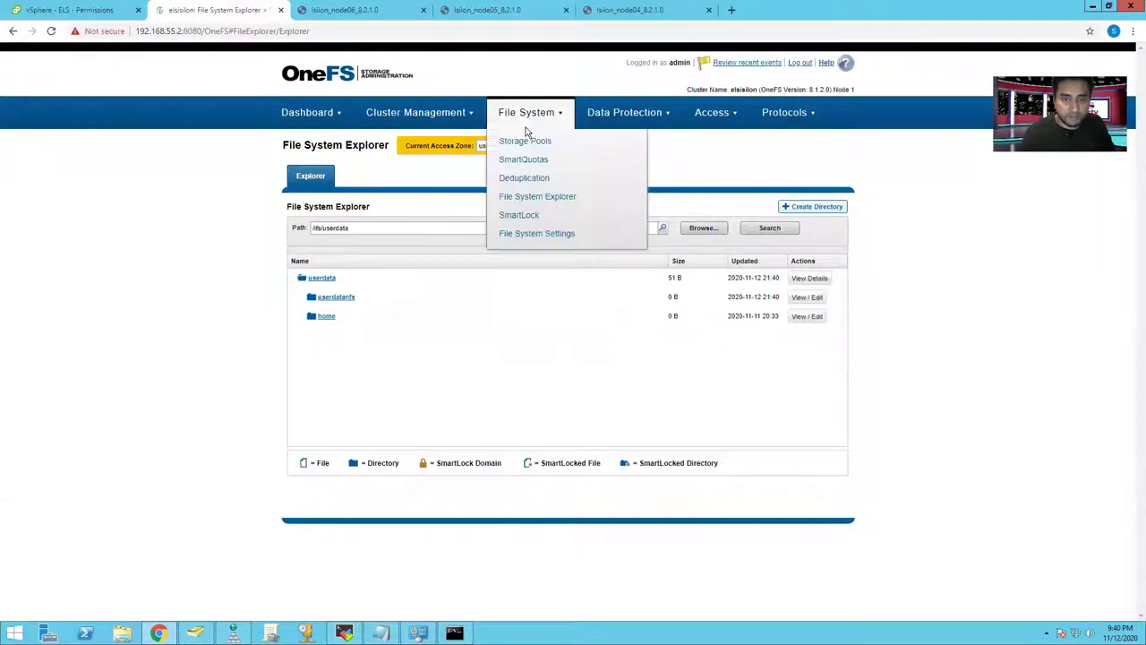
click(788, 114)
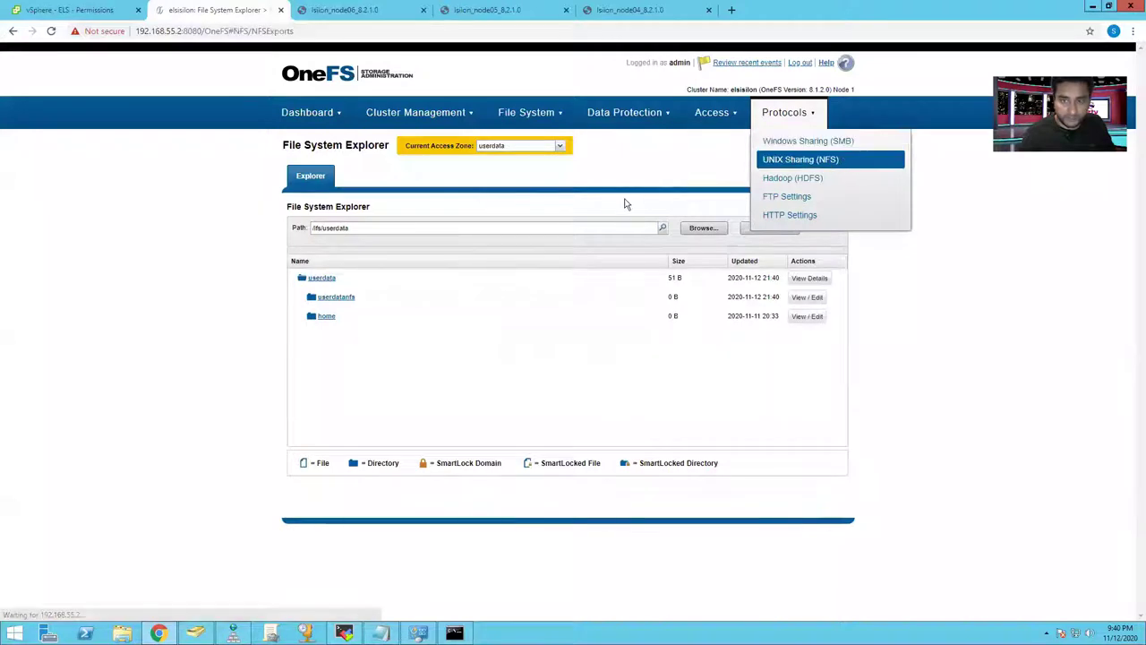
click(837, 162)
click(552, 147)
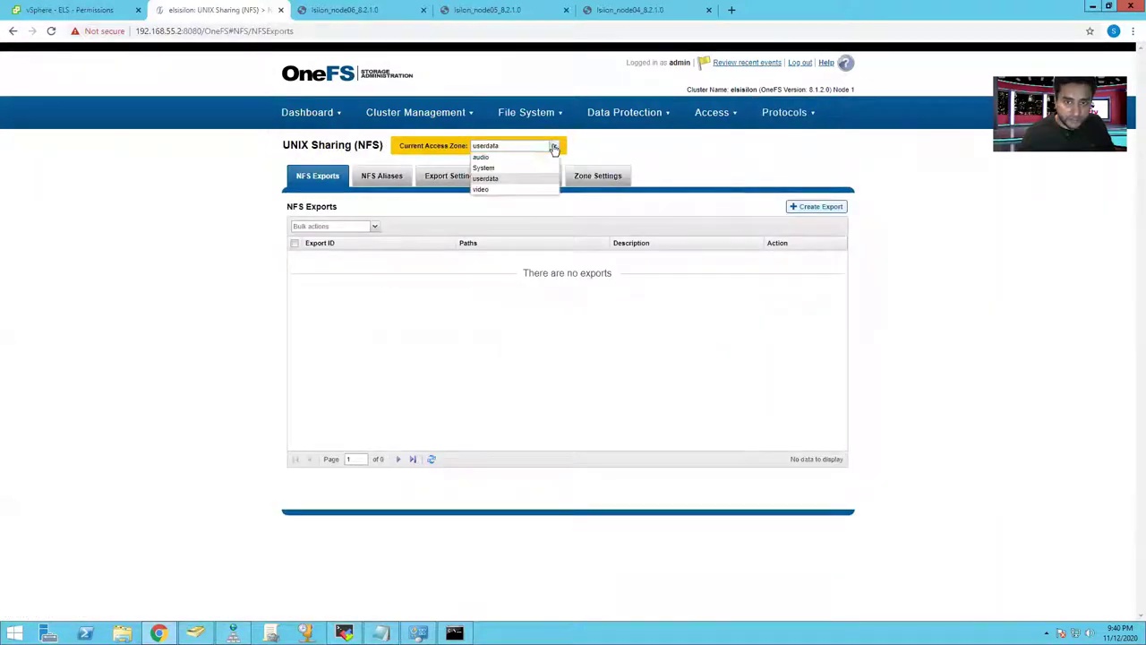
click(517, 169)
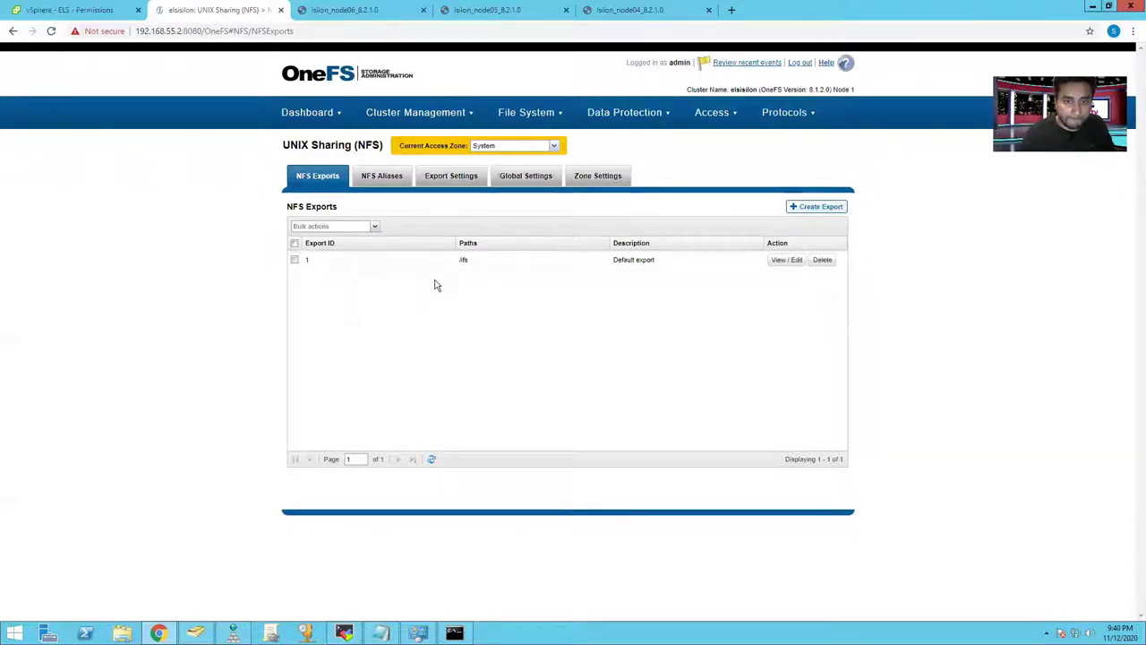
Start a new NFS export in the System zone and set its directory path to /ifs/systemnfs.
click(819, 206)
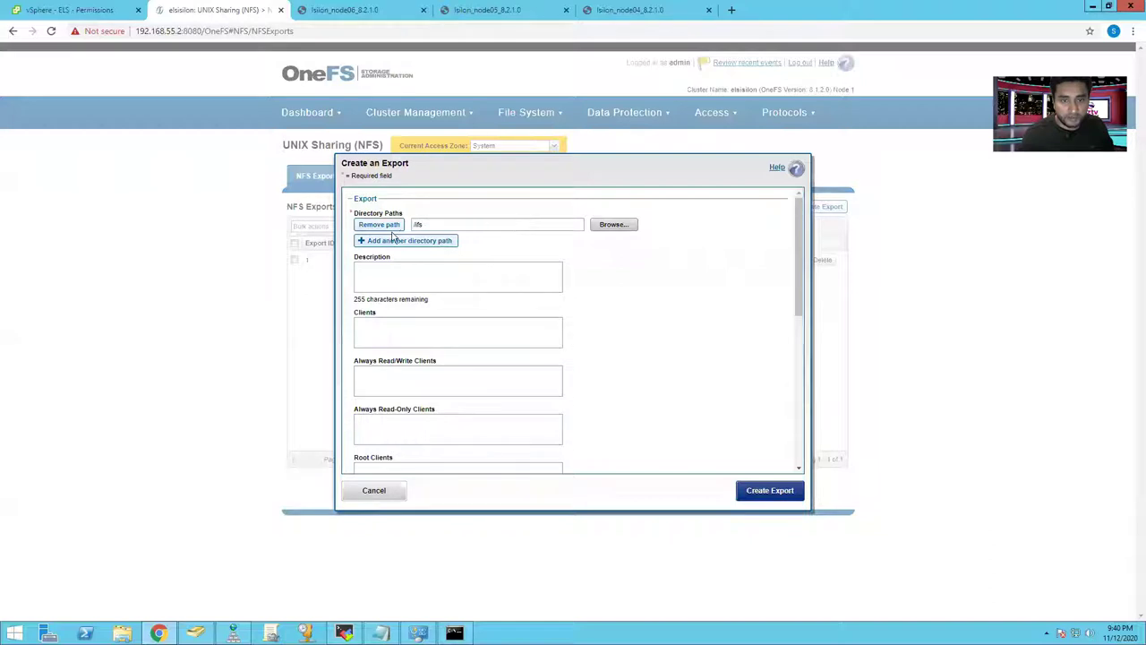
click(618, 224)
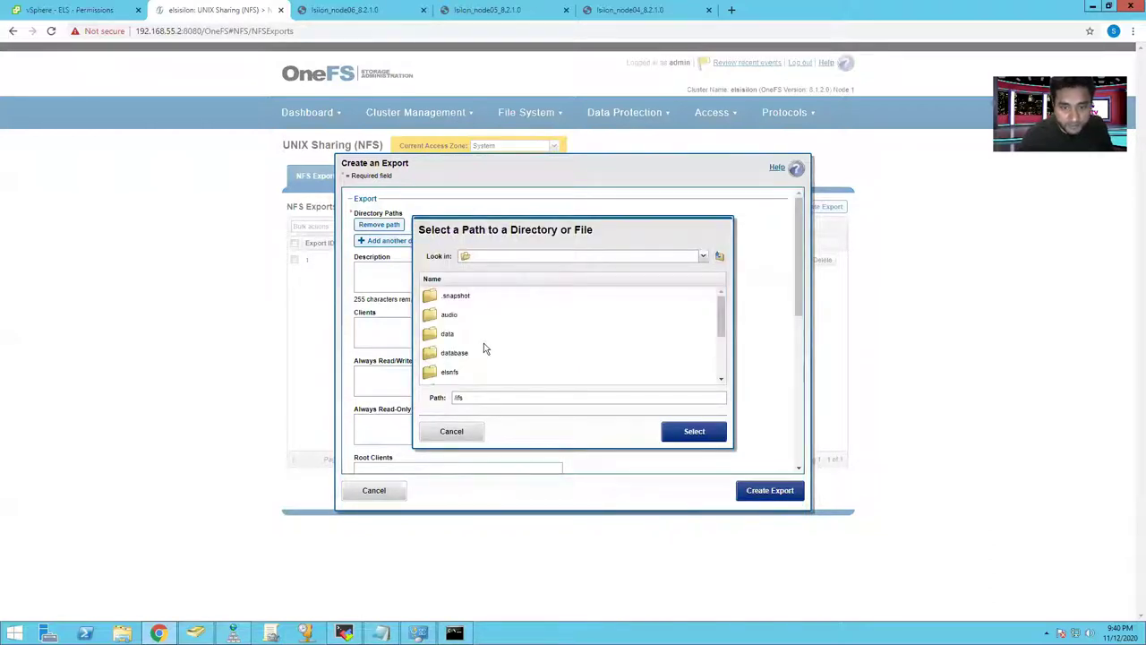
scroll(484, 349, down, 3)
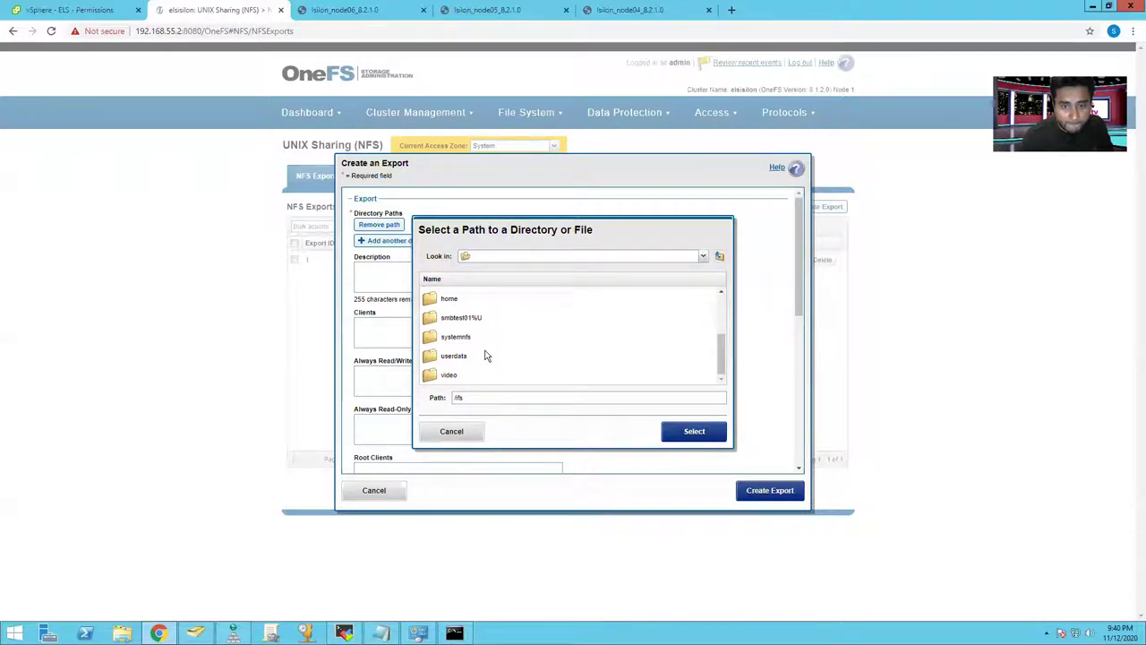
click(461, 338)
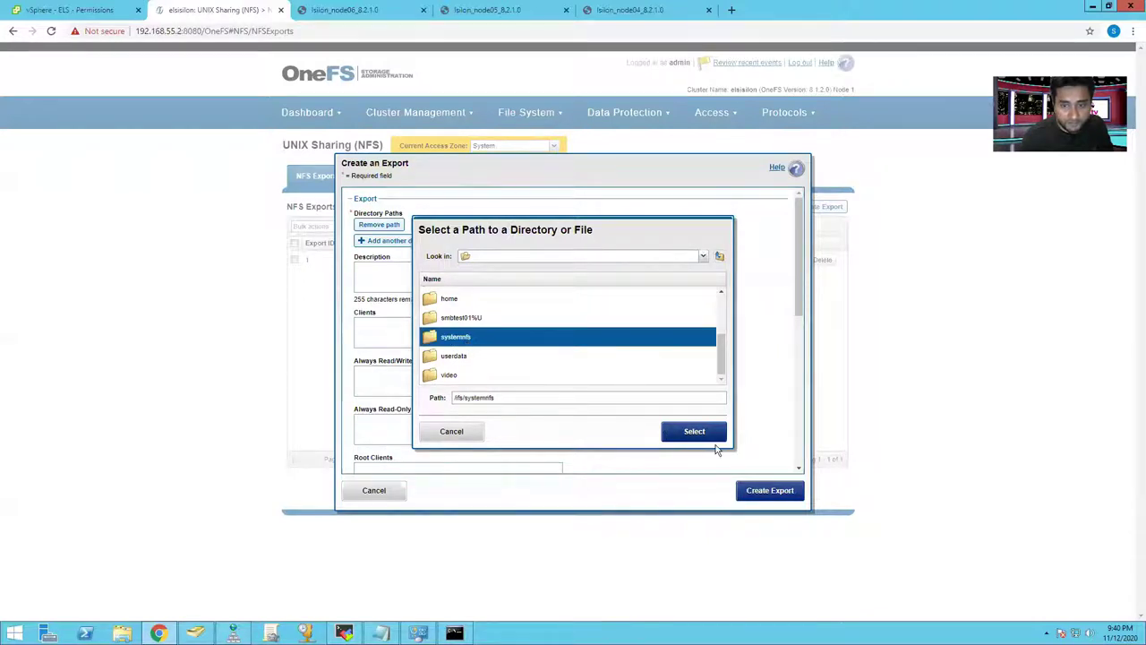
click(698, 432)
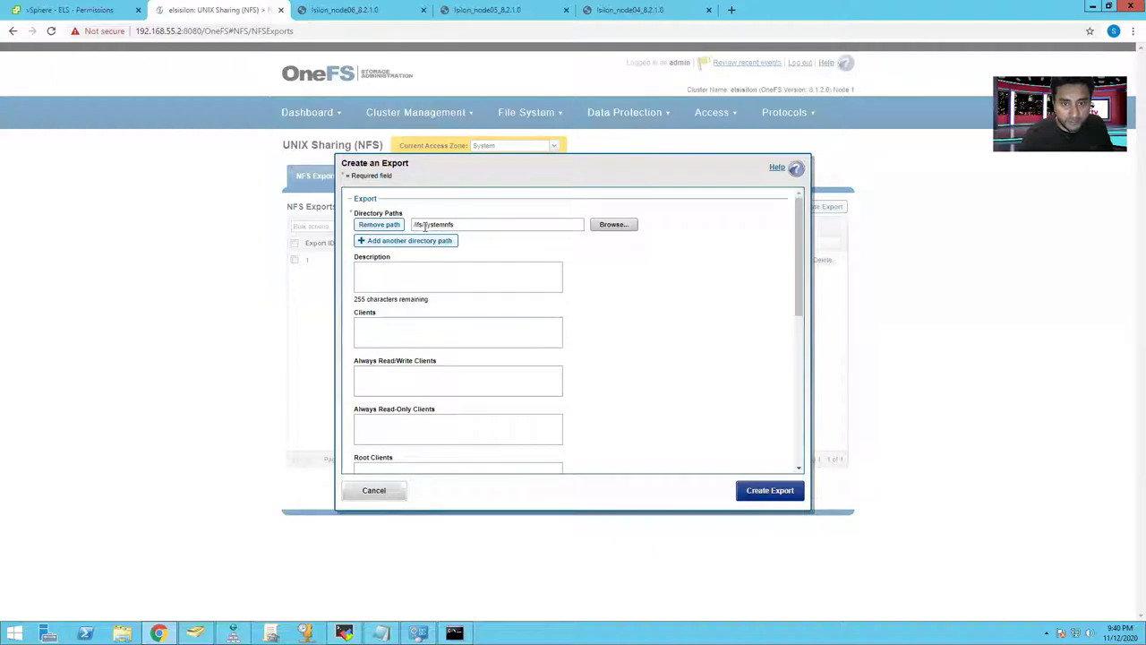
drag(424, 225, 458, 224)
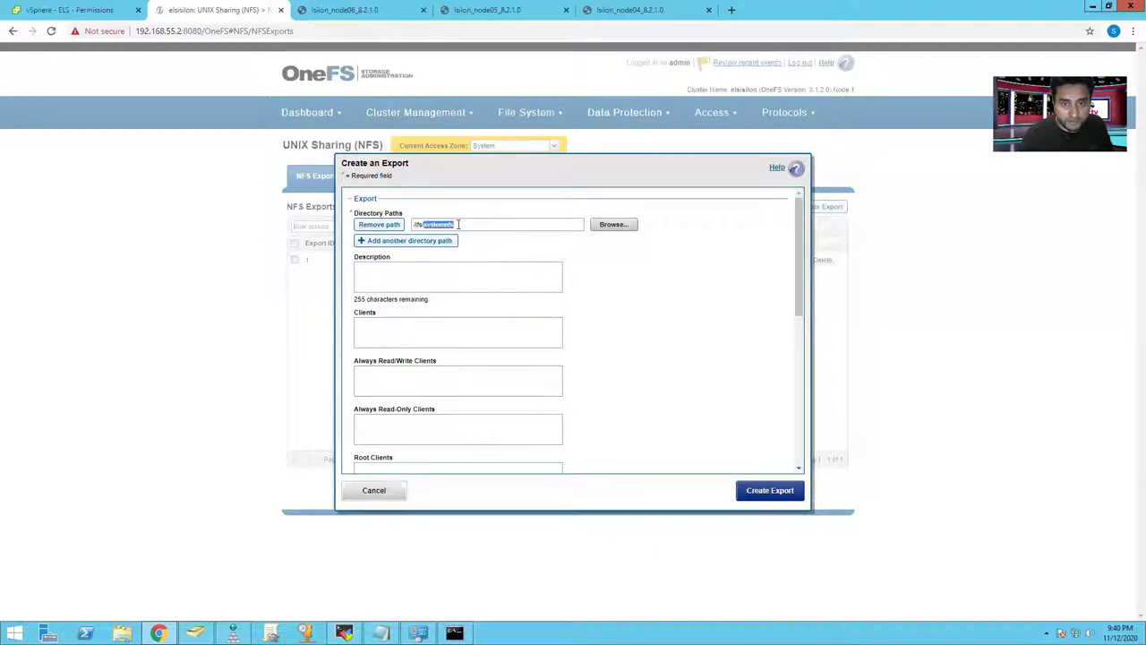
click(579, 243)
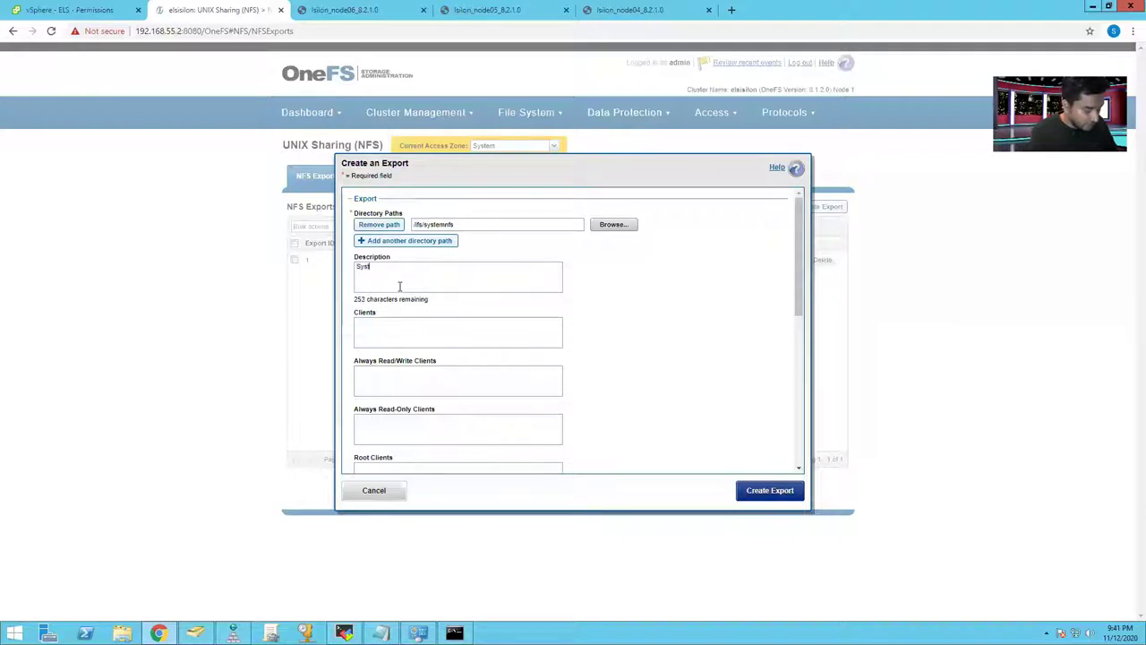
Enter "System zone NFS storage" as the description of the new export.
text(m zone nfs stora)
text(ge)
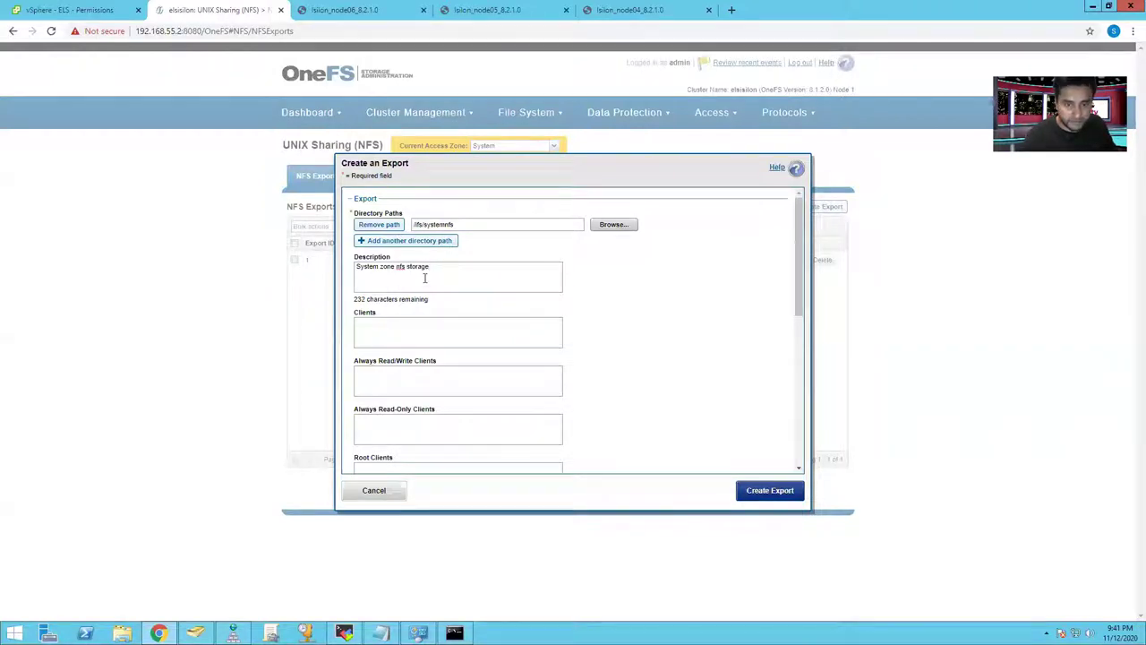
double_click(395, 266)
text(NF)
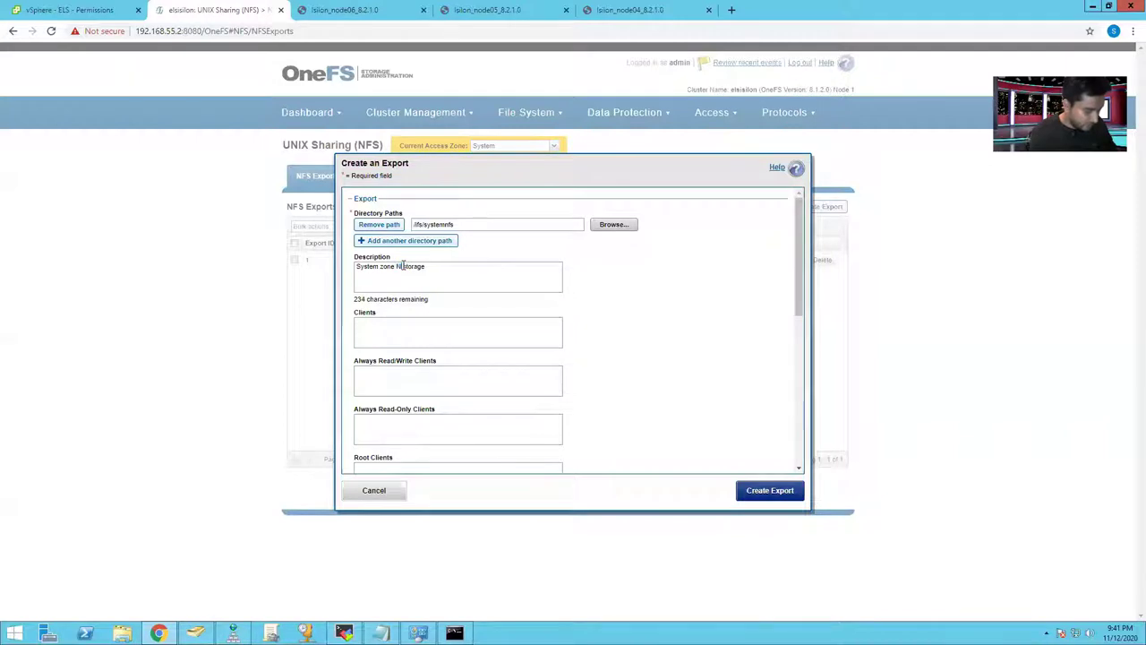
text(S)
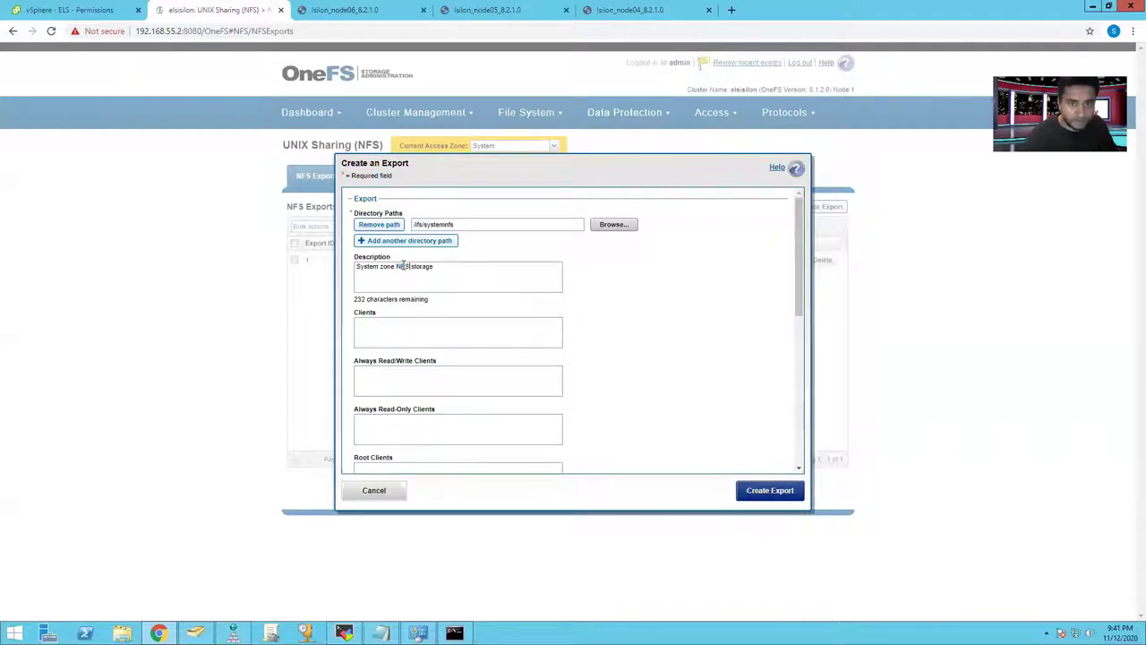
click(438, 328)
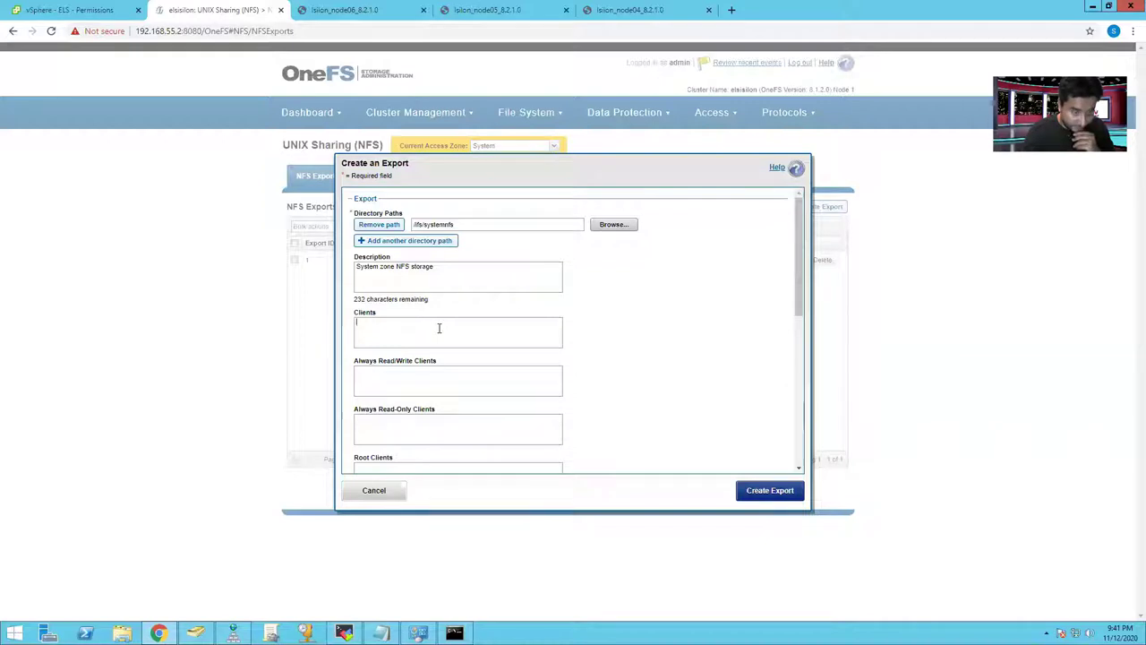
Switch to the vSphere Client and open the VMkernel adapters of masterhost.els.com to check its IP address.
click(86, 11)
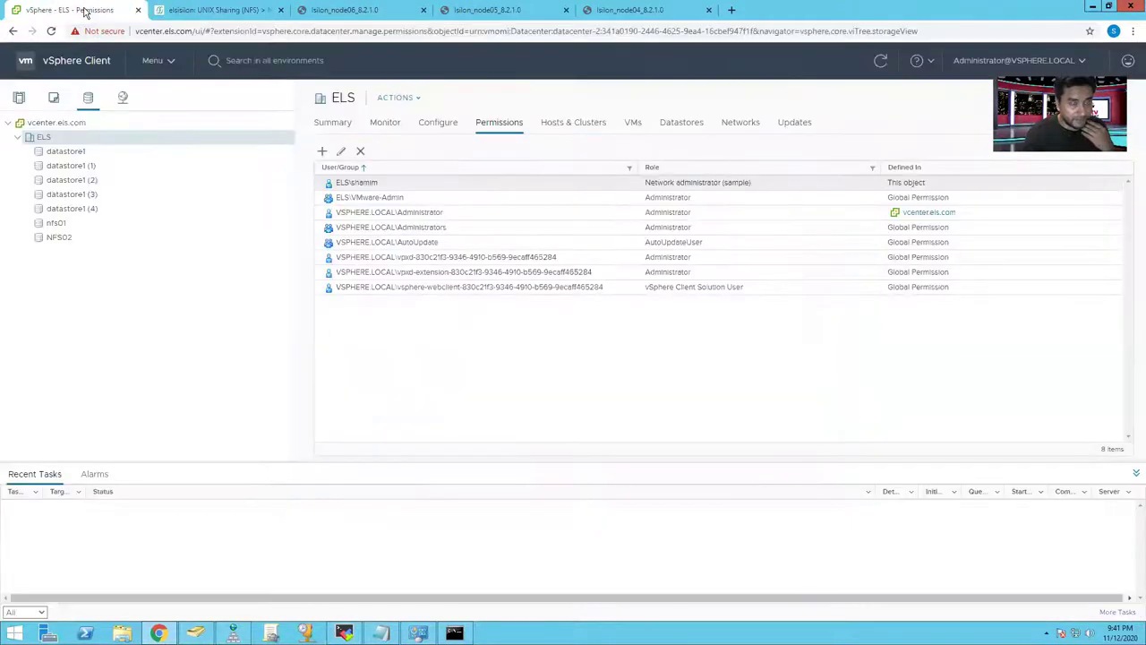
click(19, 97)
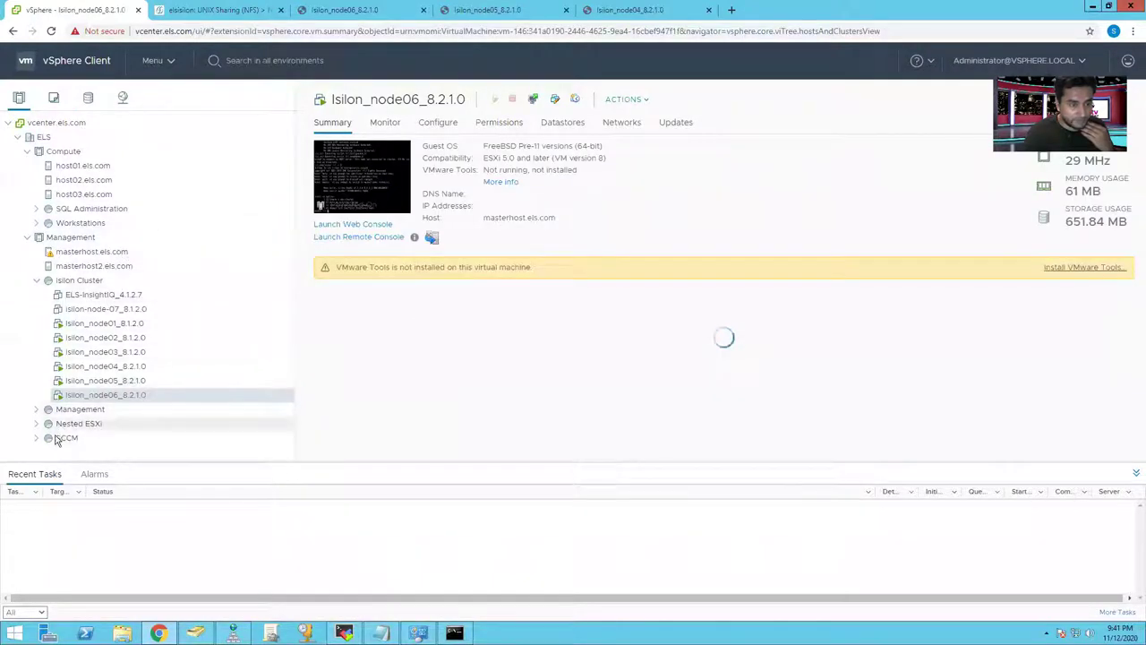
click(73, 253)
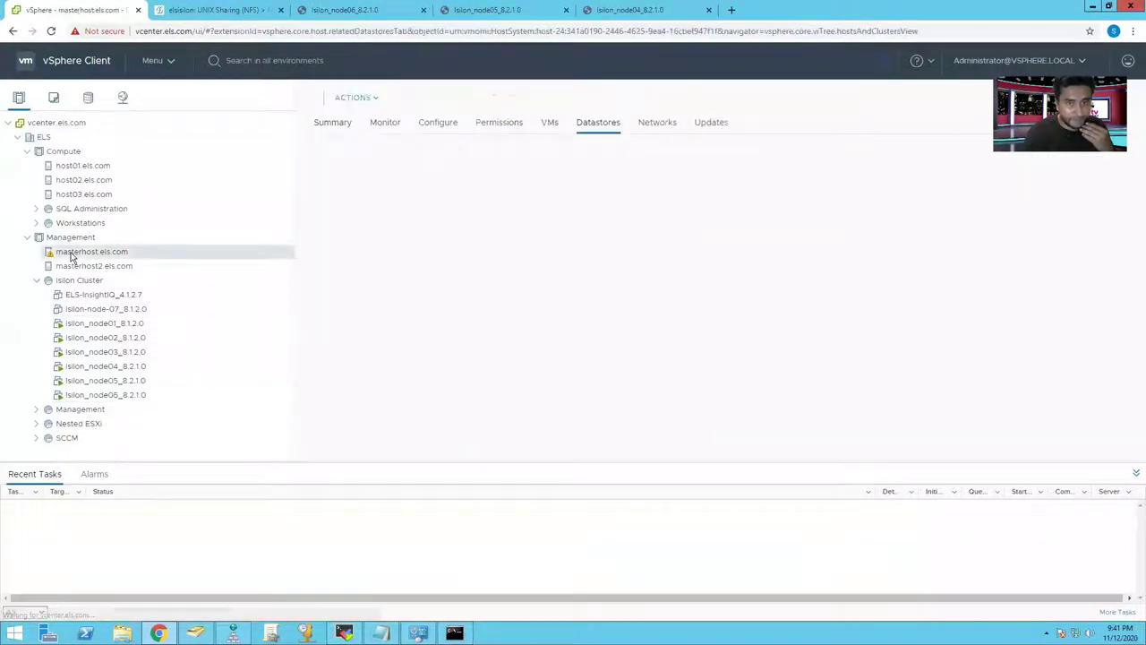
click(438, 124)
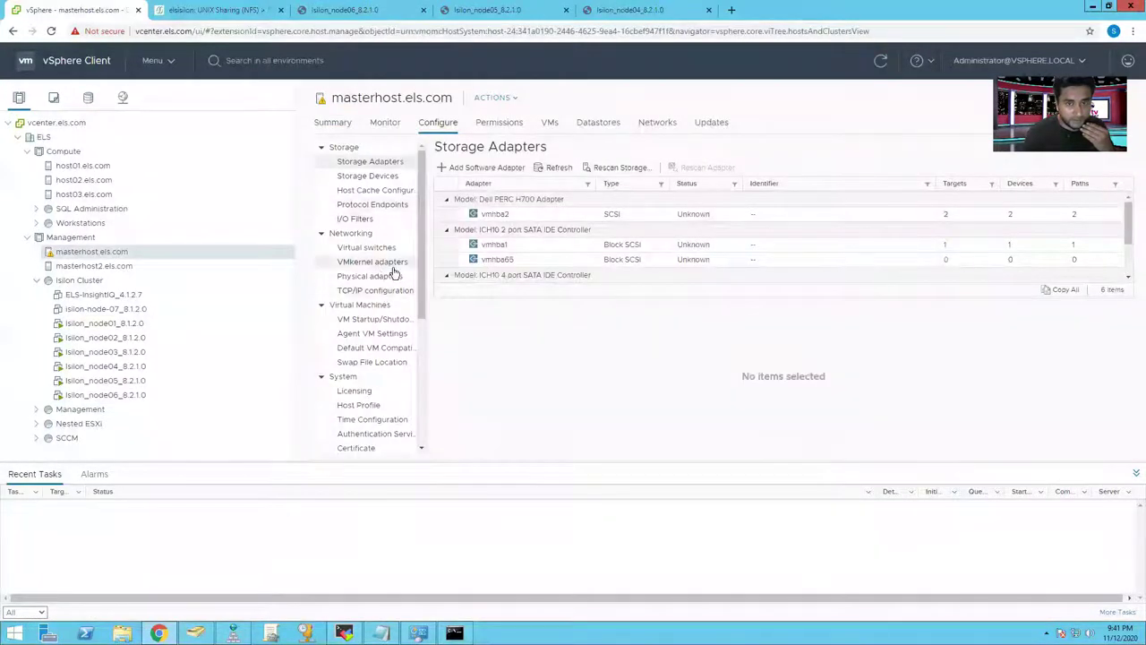
click(380, 262)
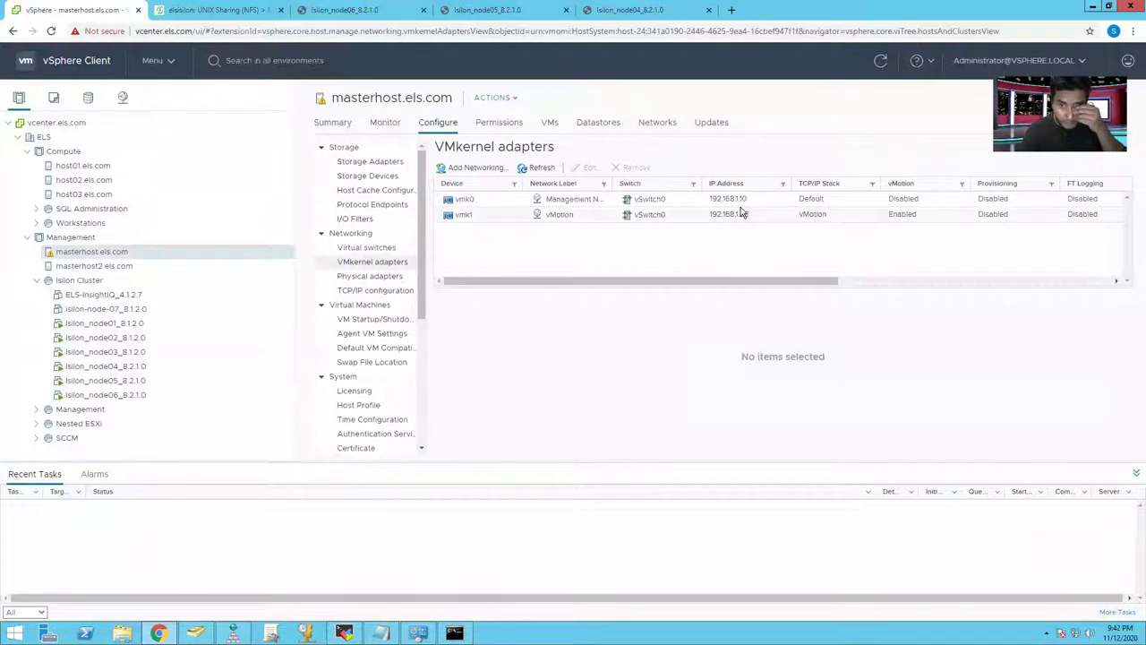
Check the VMkernel adapter IP addresses of masterhost2, host01, host02 and host03.
click(77, 268)
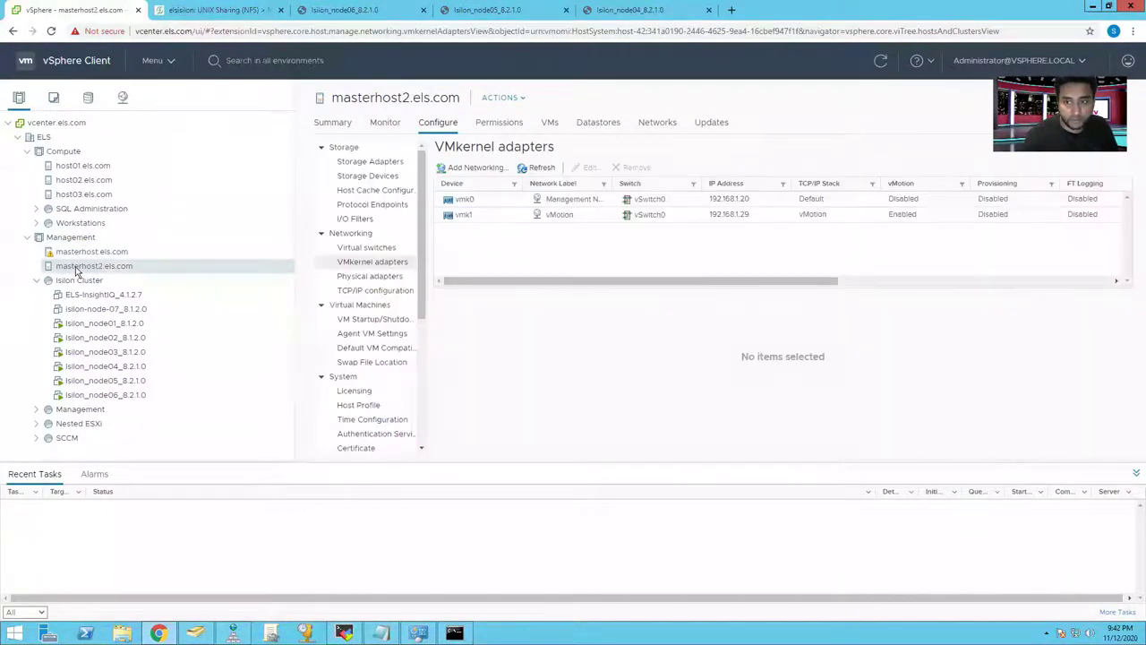
click(96, 171)
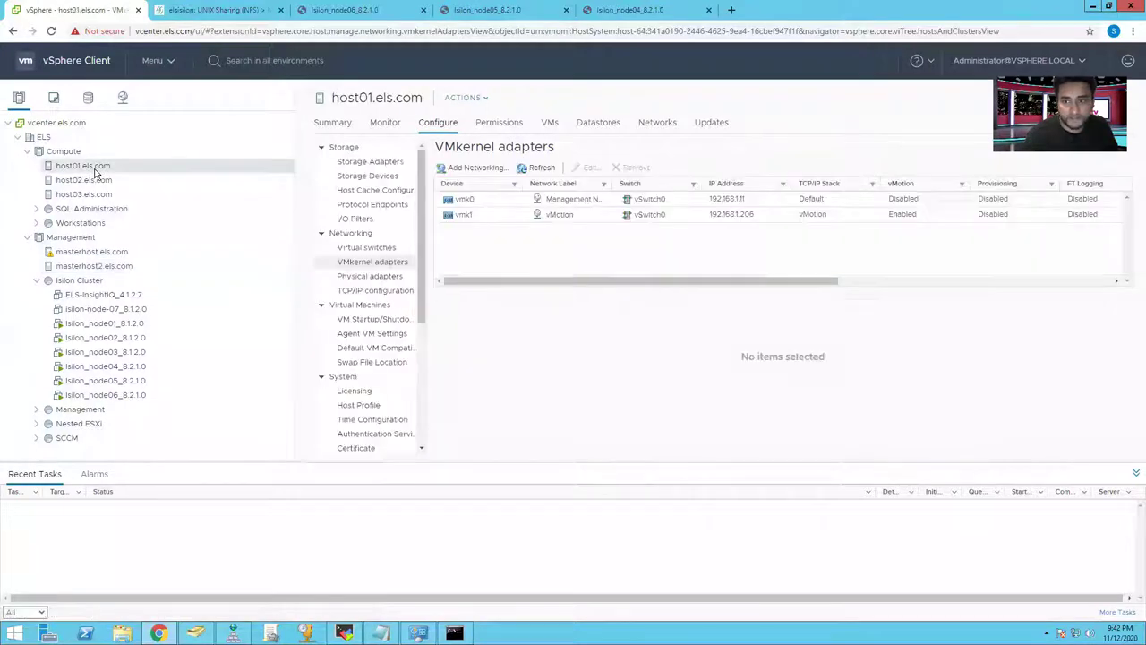
click(99, 182)
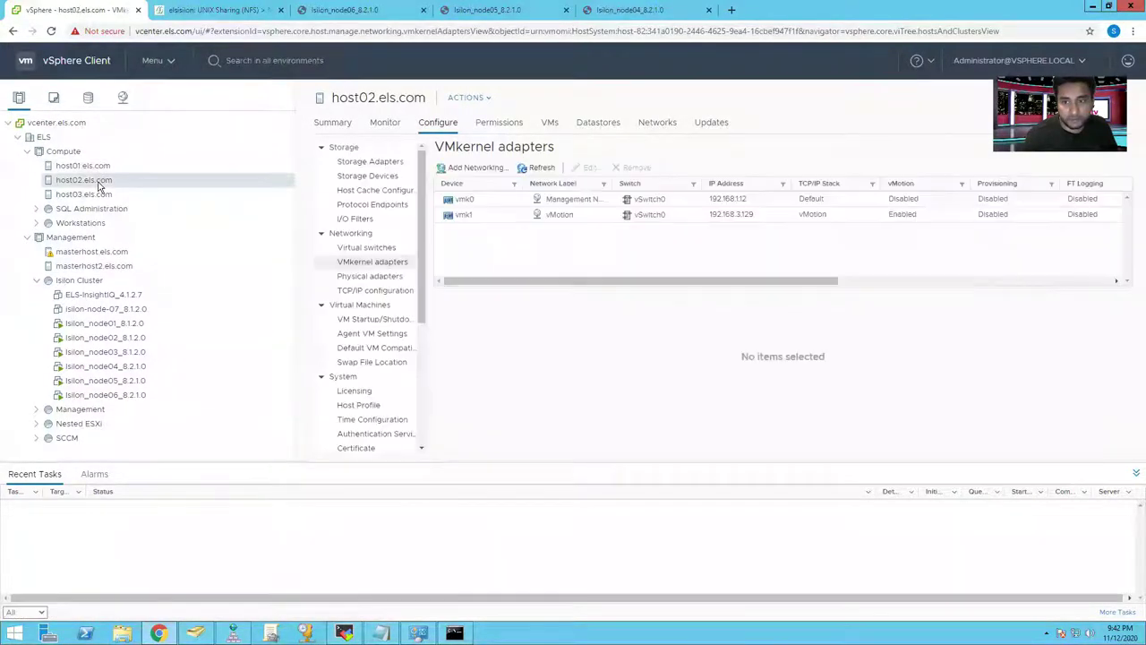
click(97, 195)
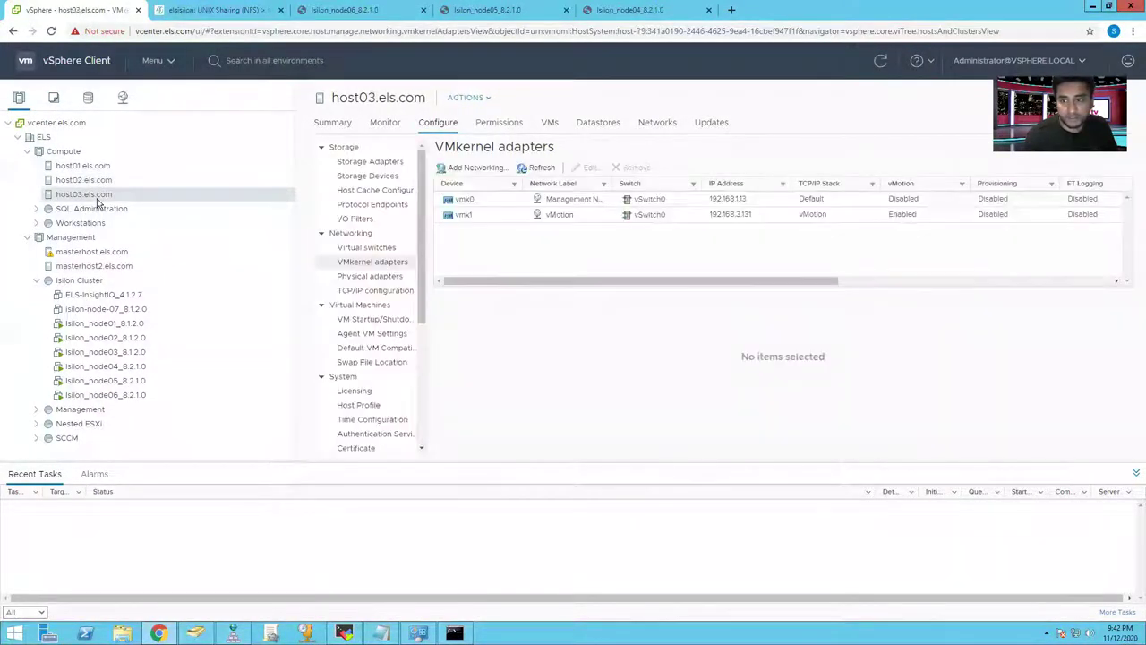
click(732, 201)
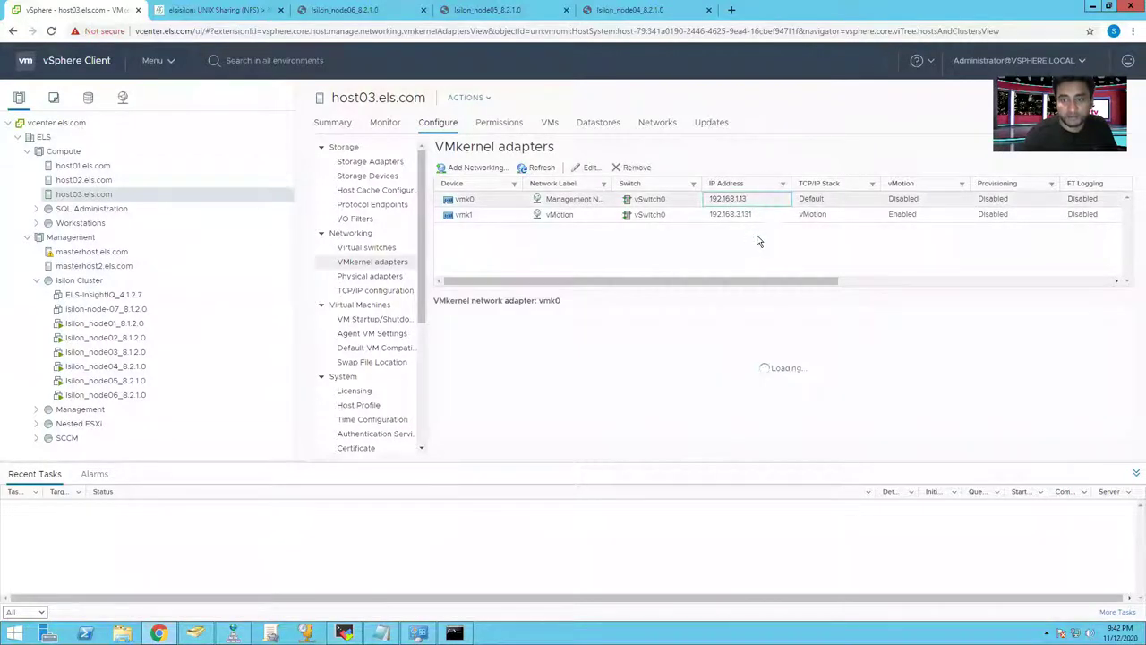
Back in OneFS, enter 192.168.1.10, 192.168.11, 192.168.12 and 192.168.1.20 as clients of the System zone export.
click(221, 11)
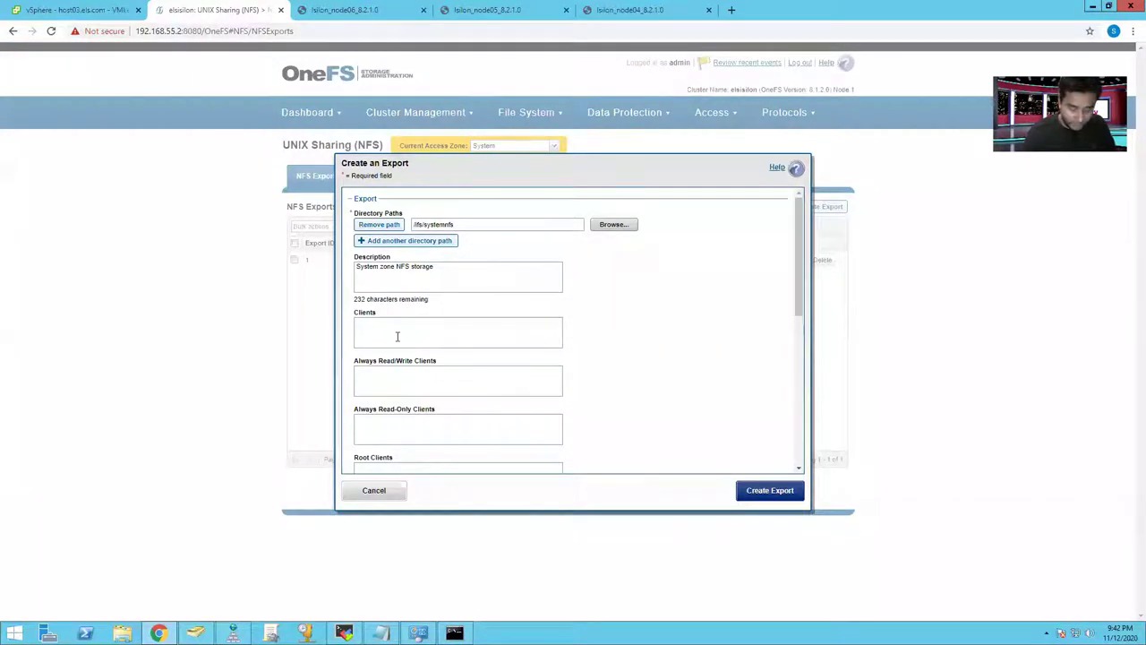
text(192.168.1.10)
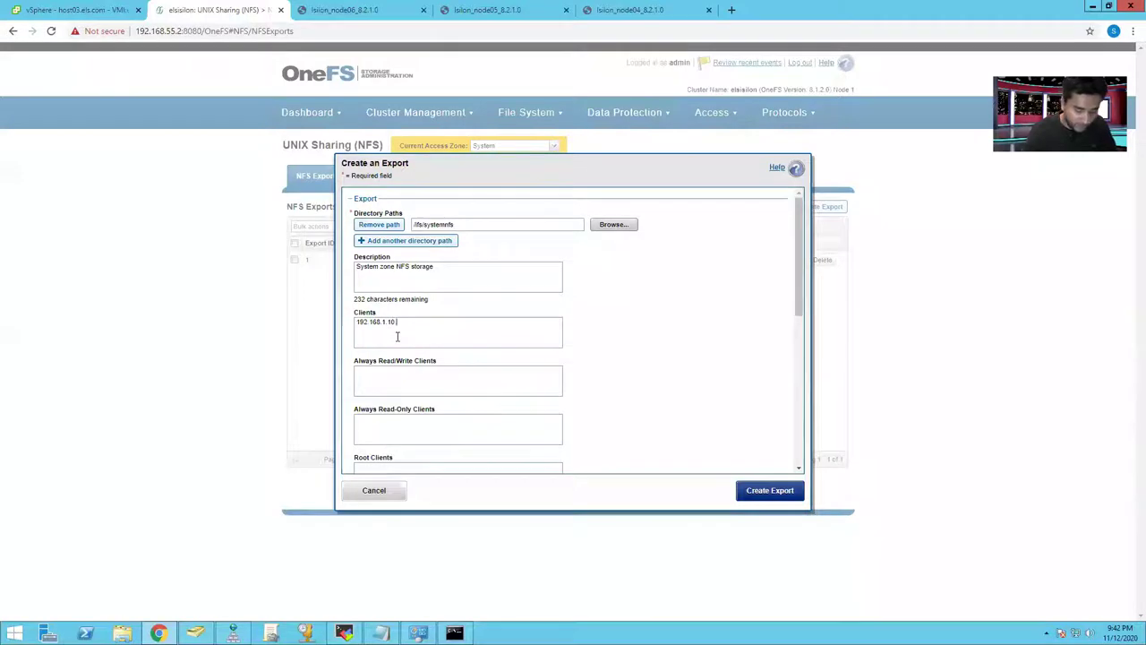
text(,192.168)
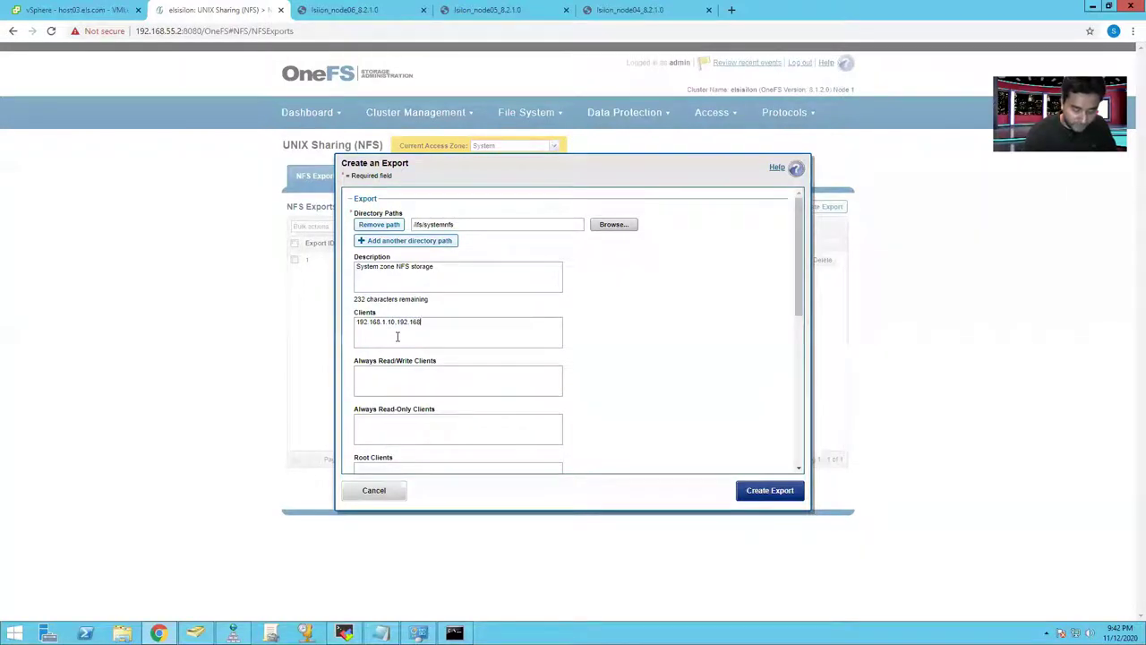
text(.1.1)
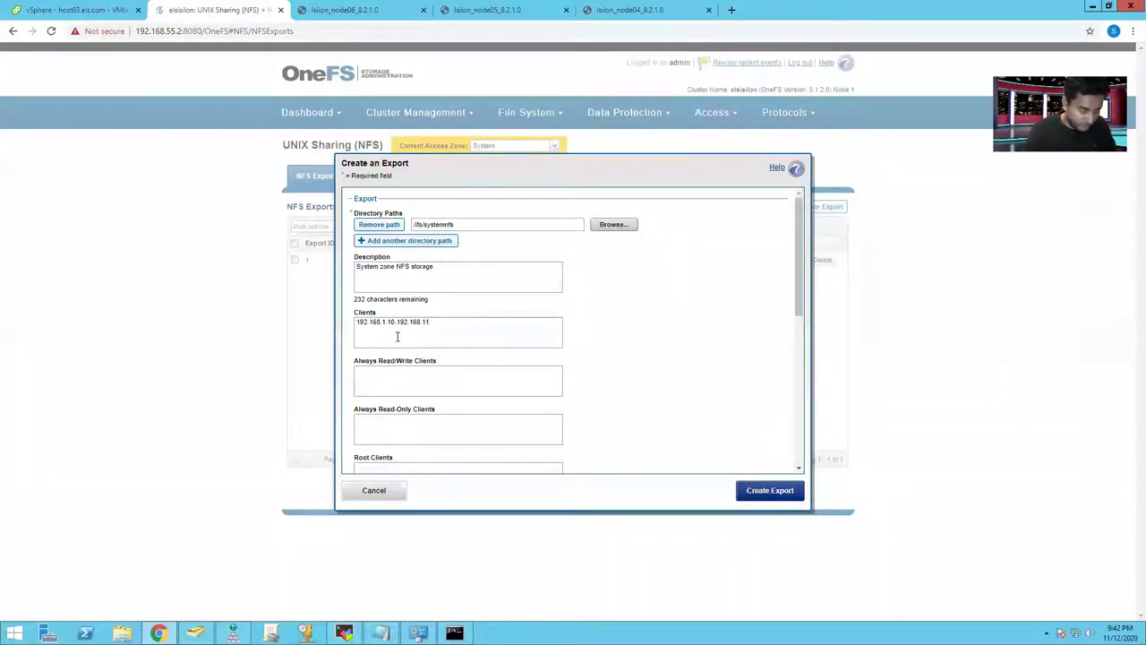
text(1.)
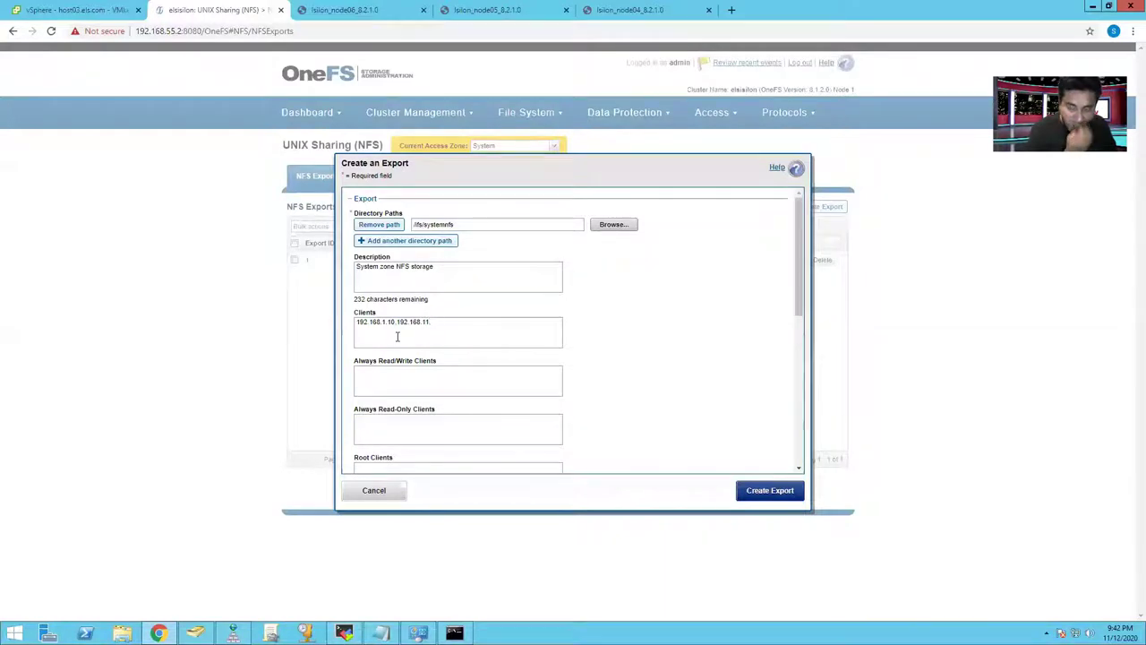
text(192.168)
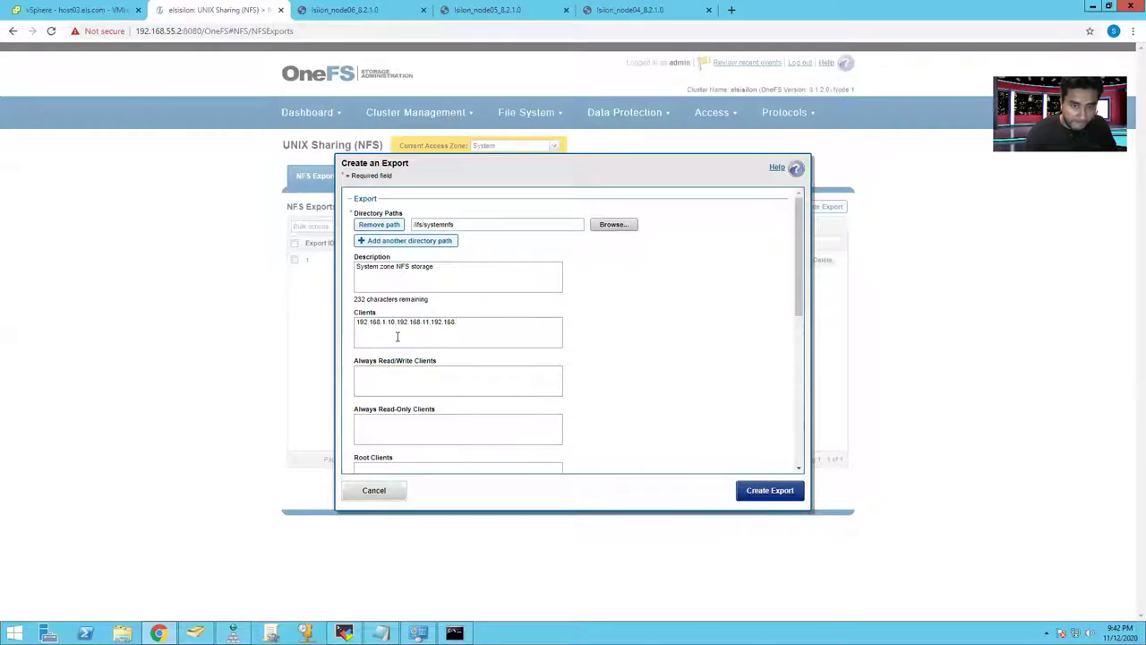
text(.12)
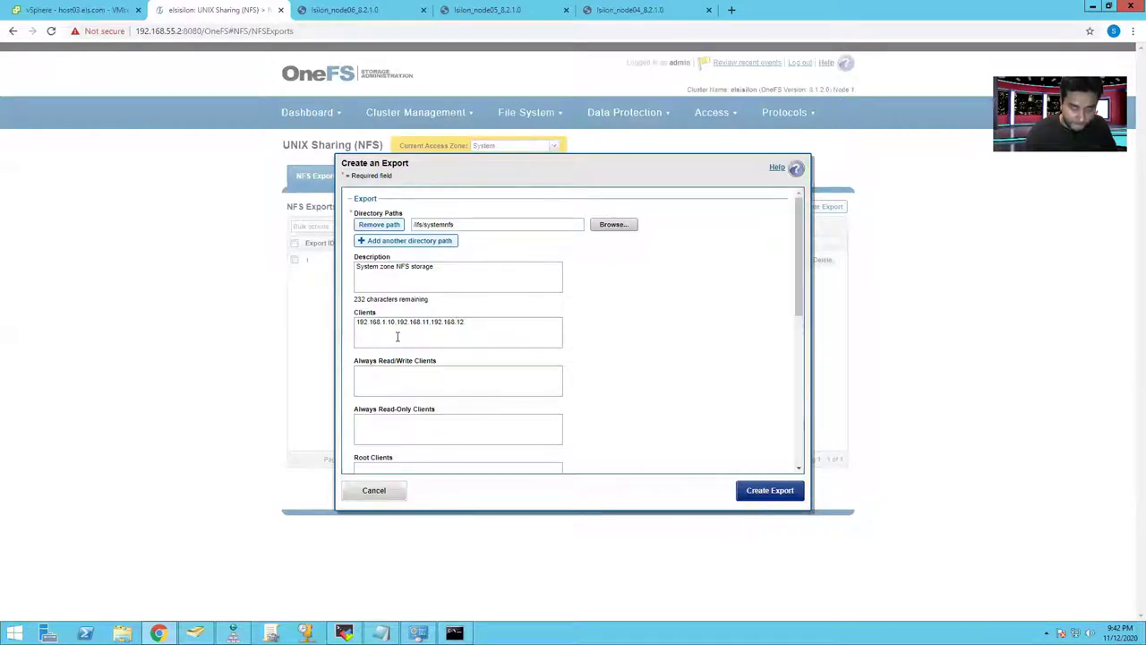
text(1)
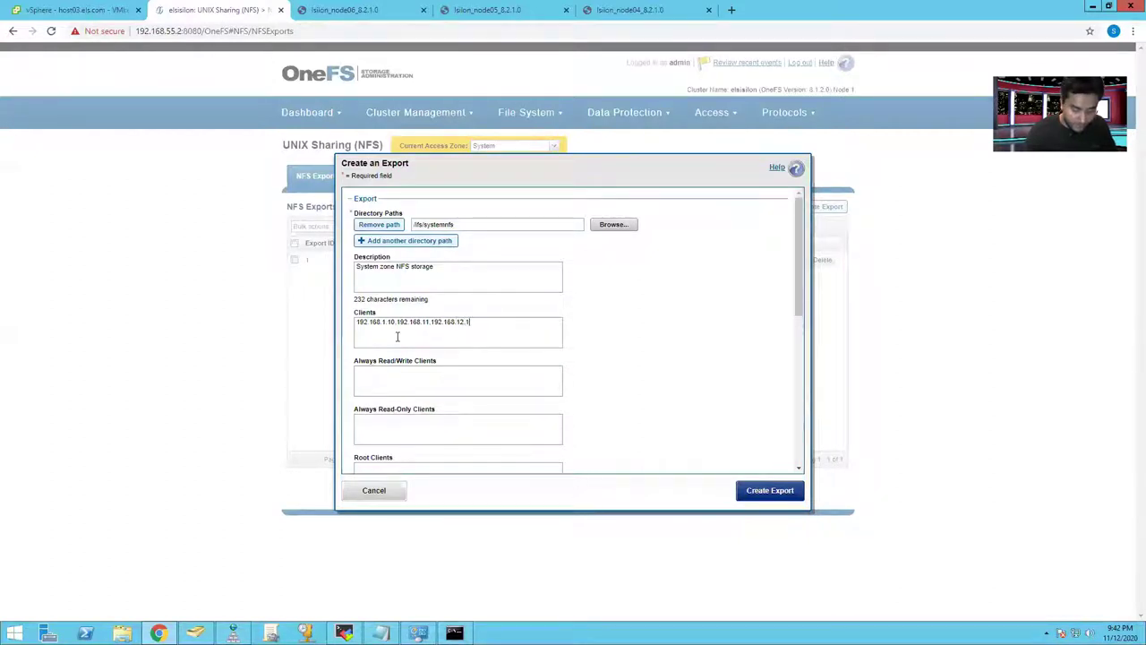
text(168.1.20)
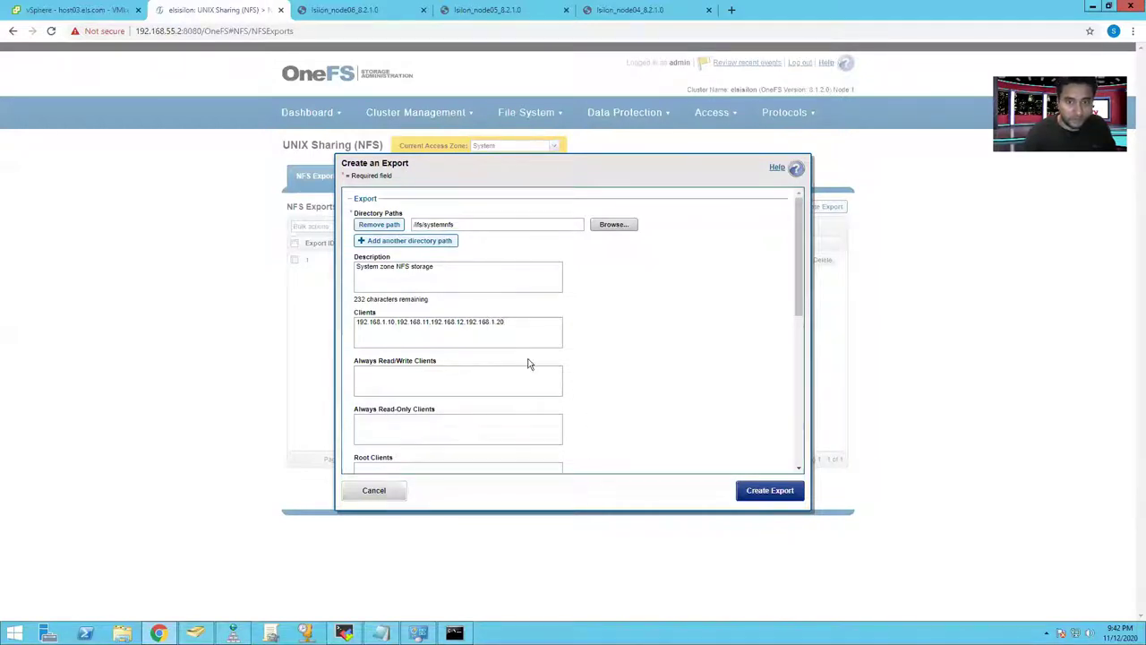
drag(524, 324, 328, 323)
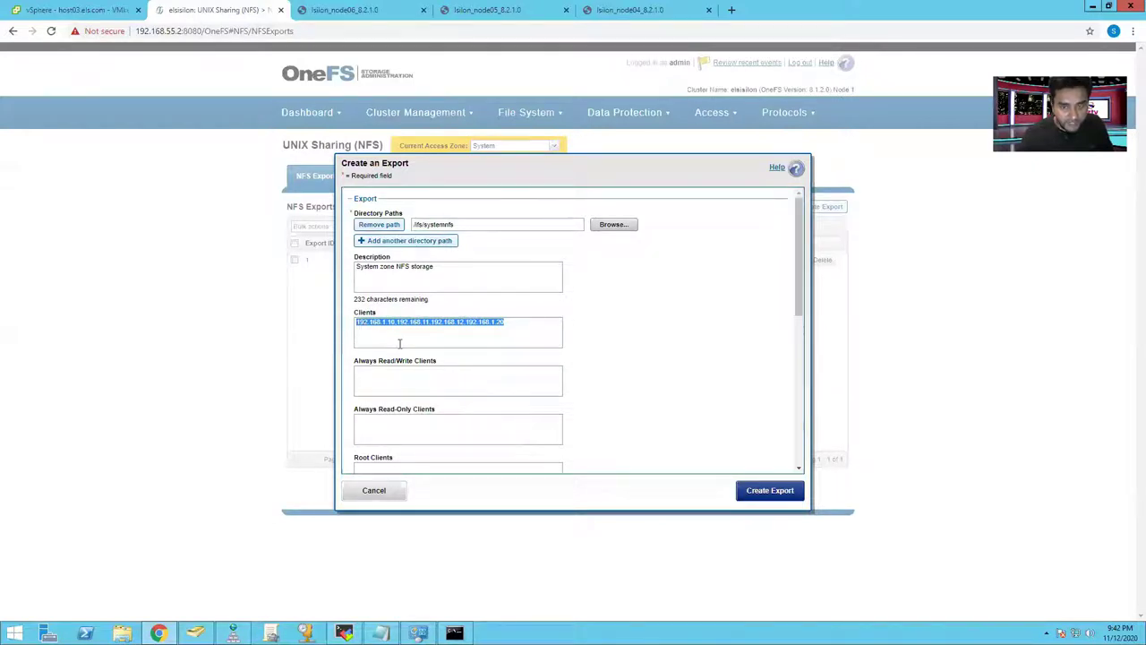
click(648, 362)
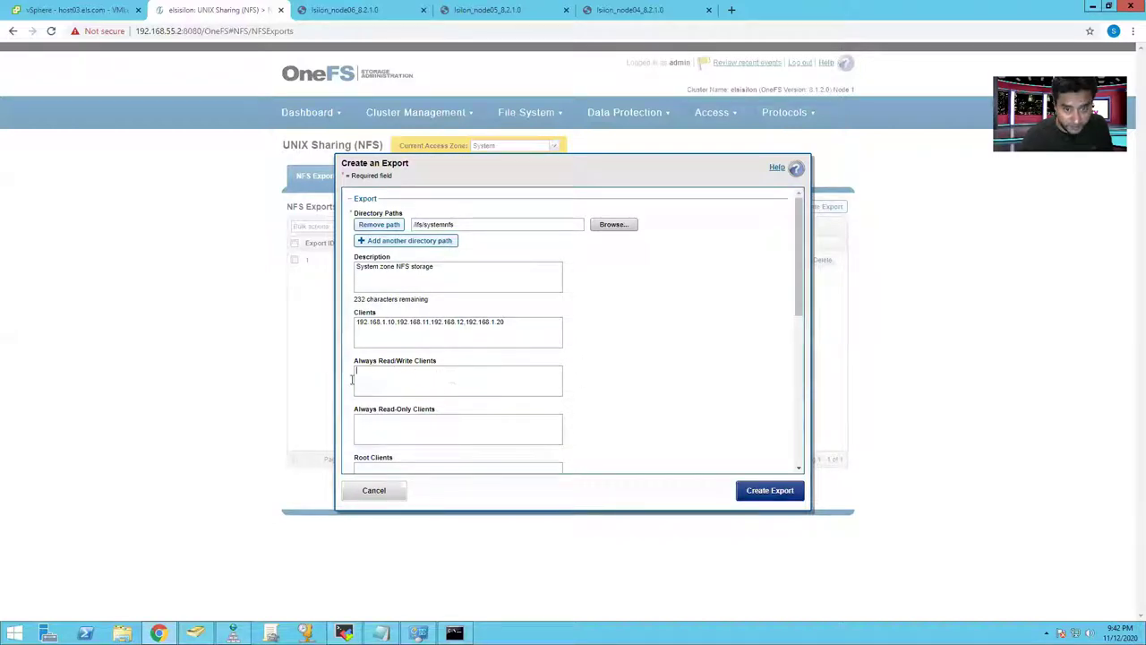
Review the remaining permission, user mapping and security settings, keep their defaults, and create the System zone export.
scroll(654, 369, down, 1)
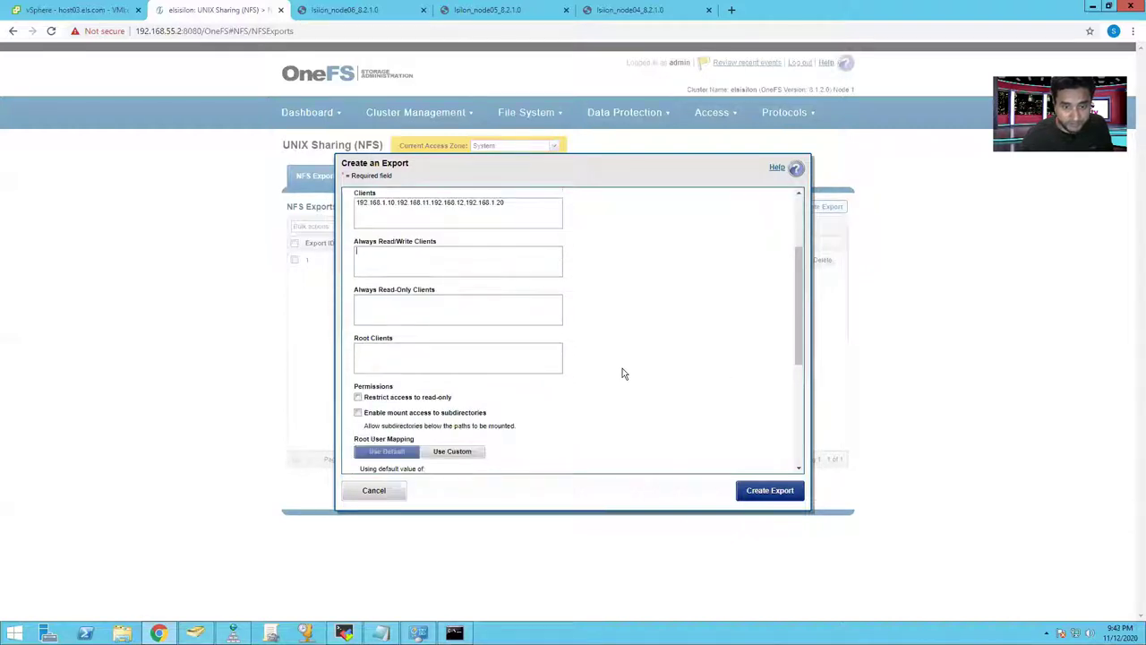
scroll(625, 373, down, 1)
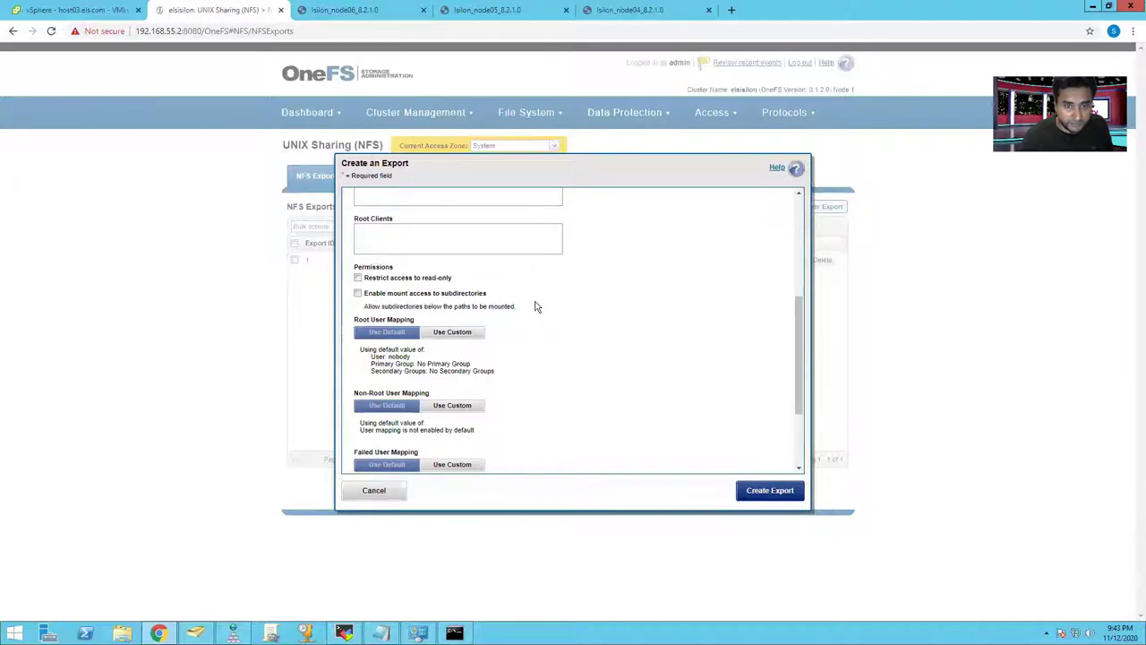
scroll(552, 309, down, 3)
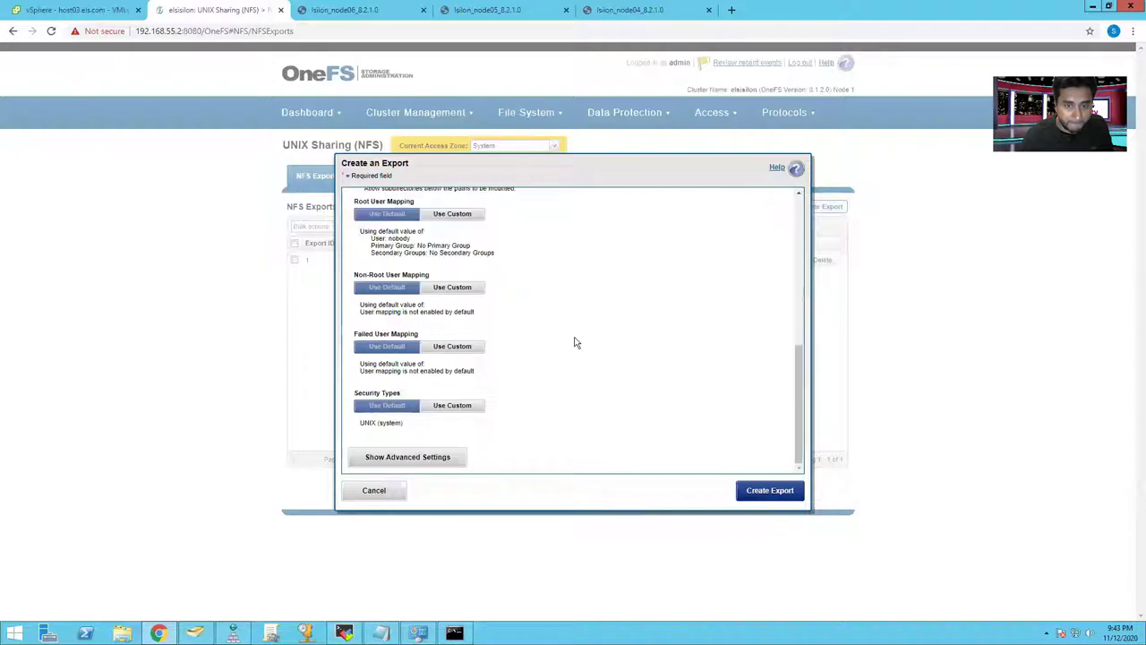
click(758, 493)
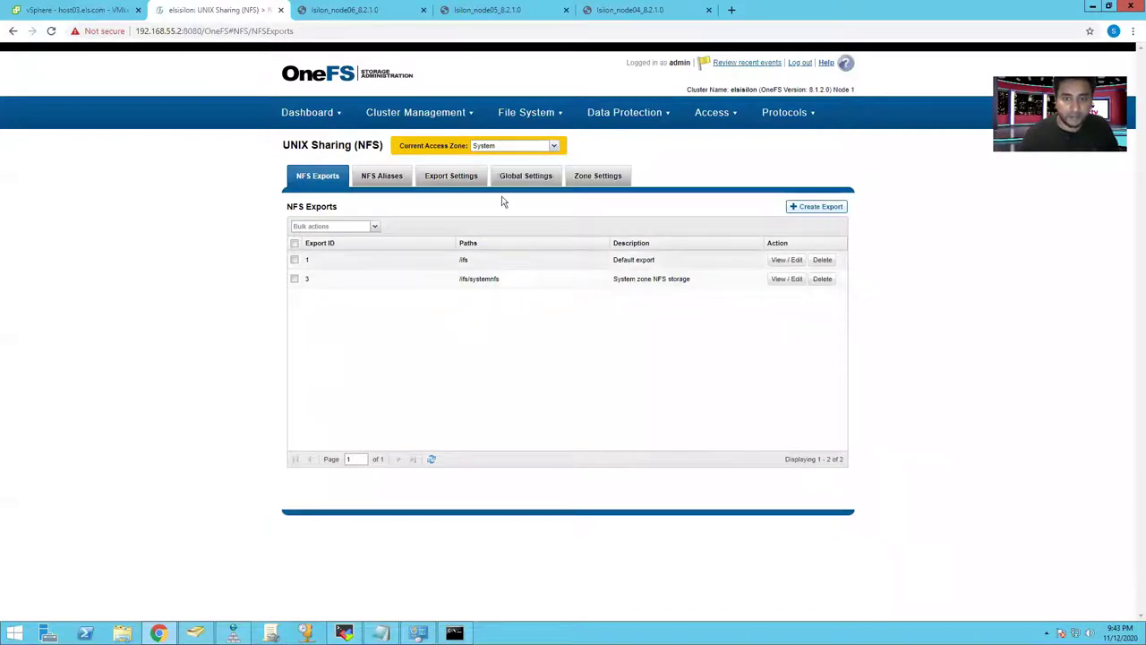
Start a new NFS export in the video access zone and set its directory path to /ifs/video/videonfs.
click(552, 146)
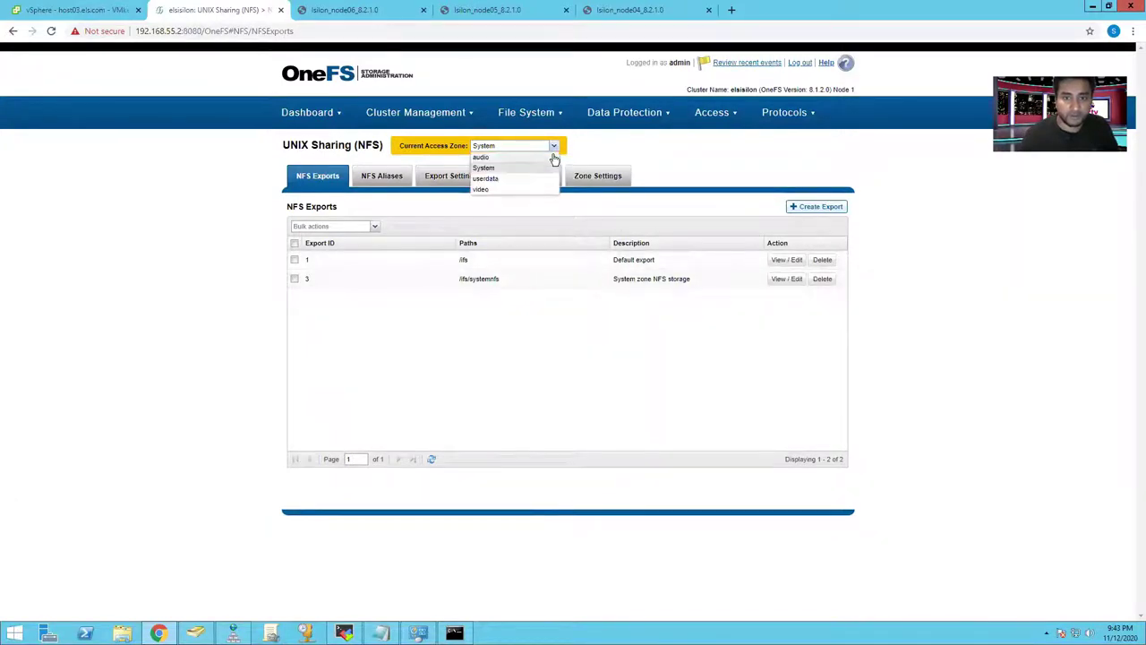
click(495, 190)
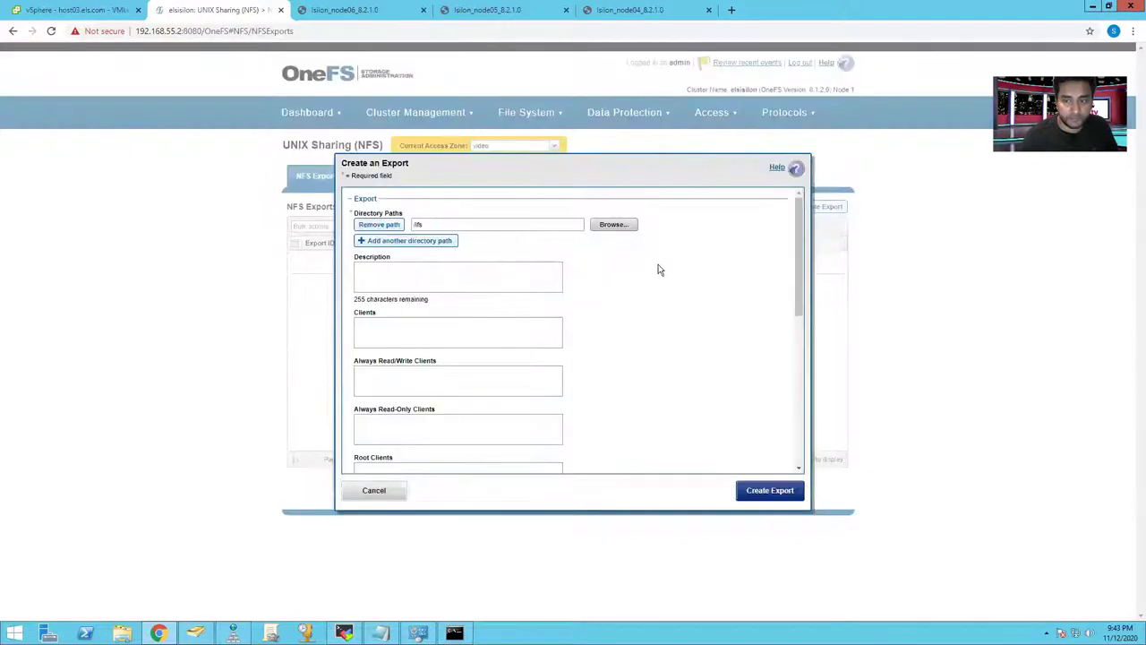
click(593, 228)
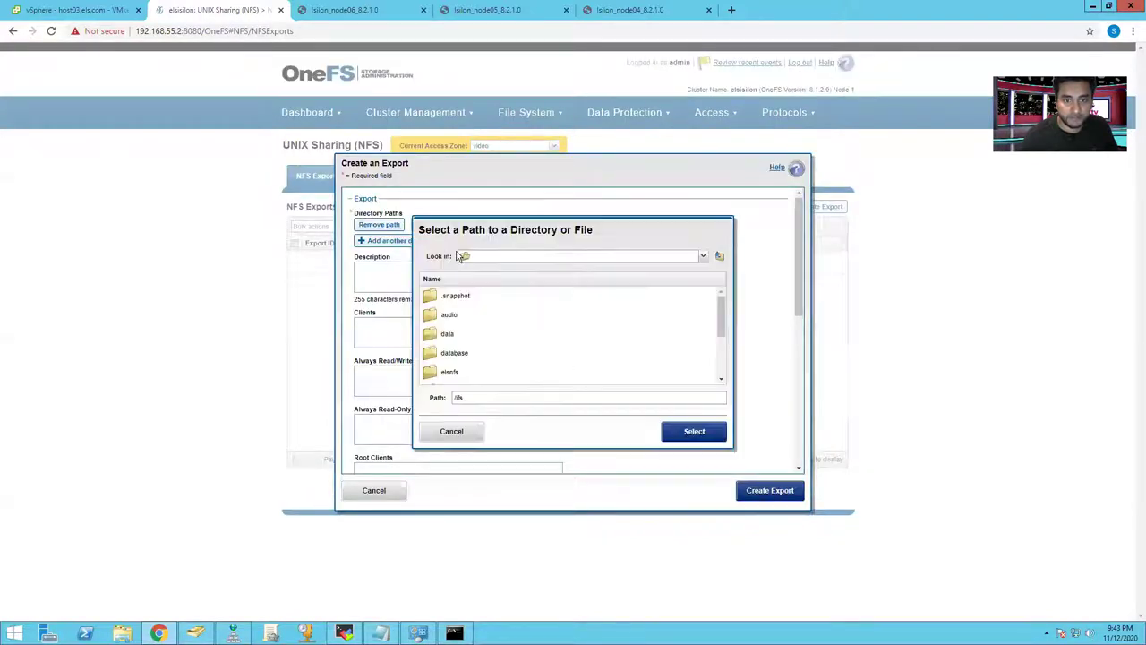
scroll(472, 359, down, 3)
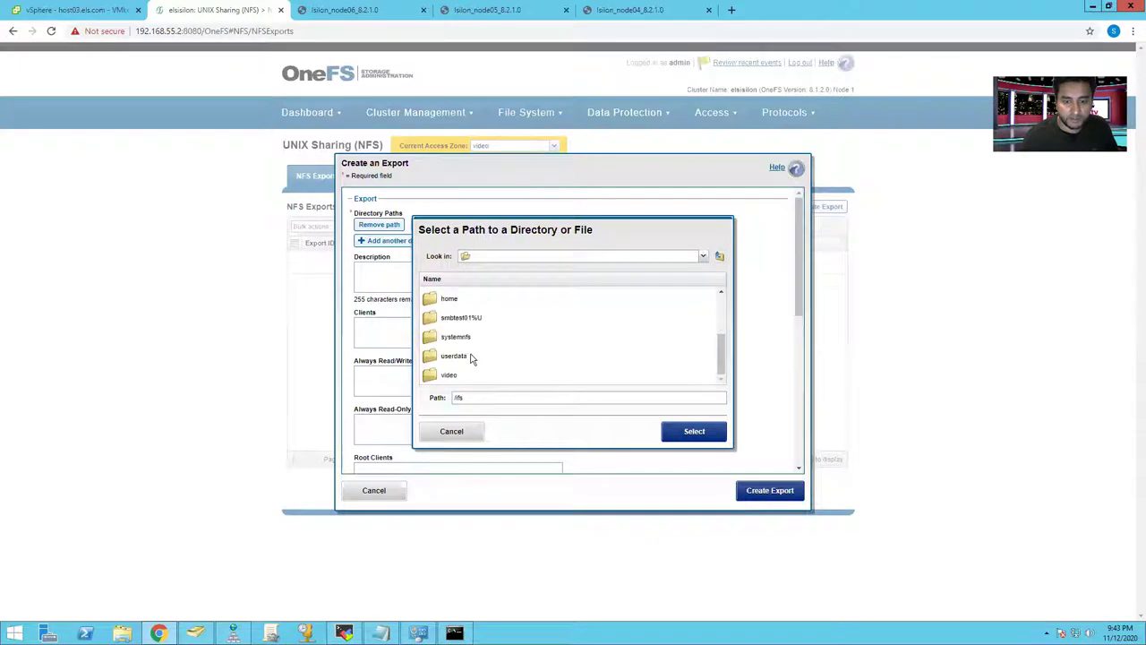
double_click(454, 374)
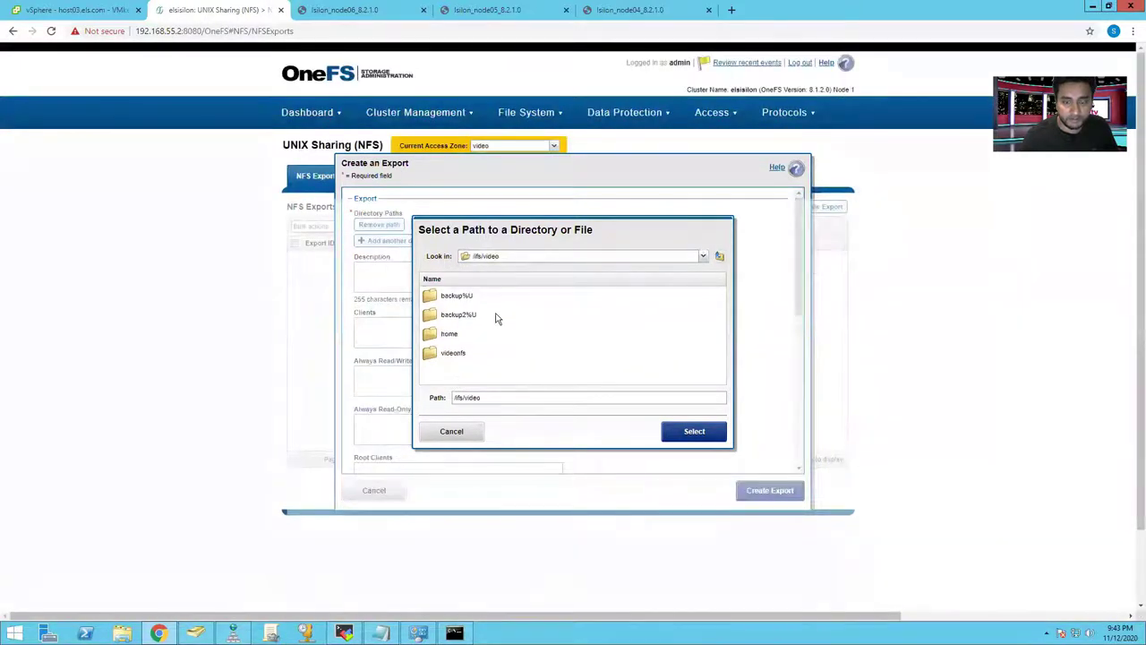
double_click(452, 357)
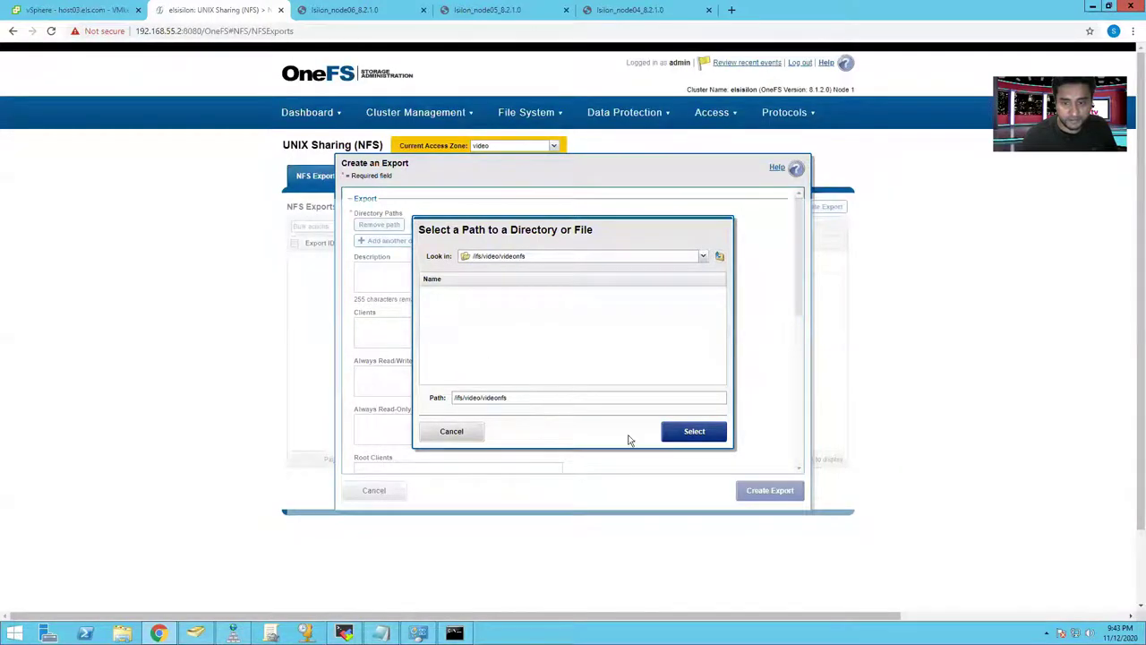
click(686, 433)
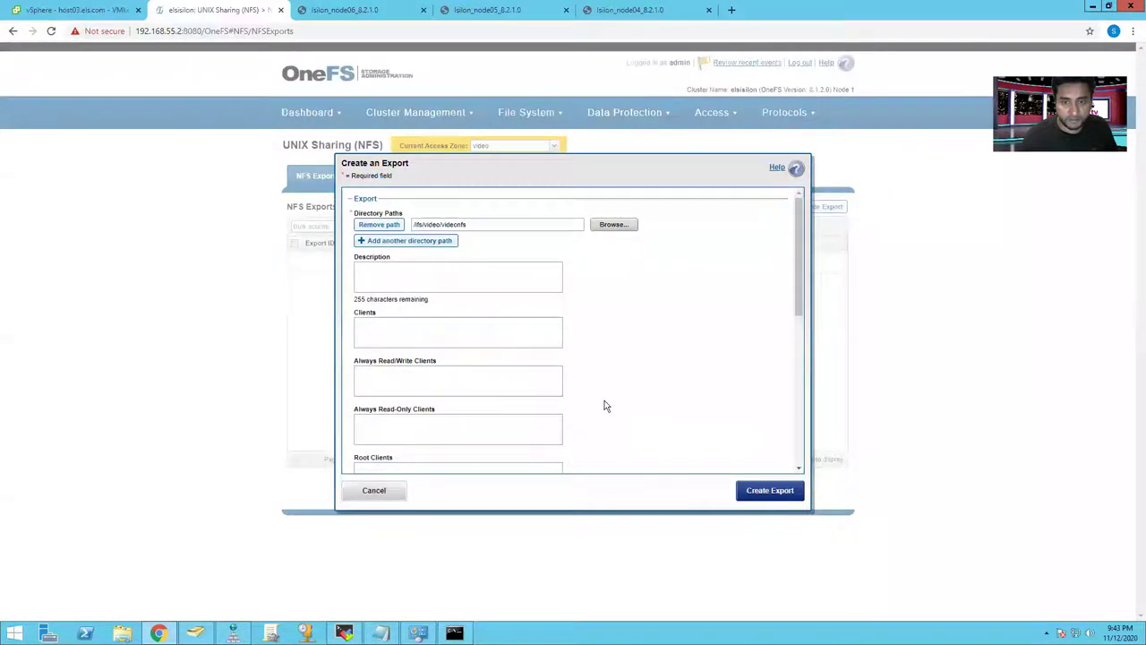
Set the description of the video zone export to "Video access zone NFS storage".
click(427, 279)
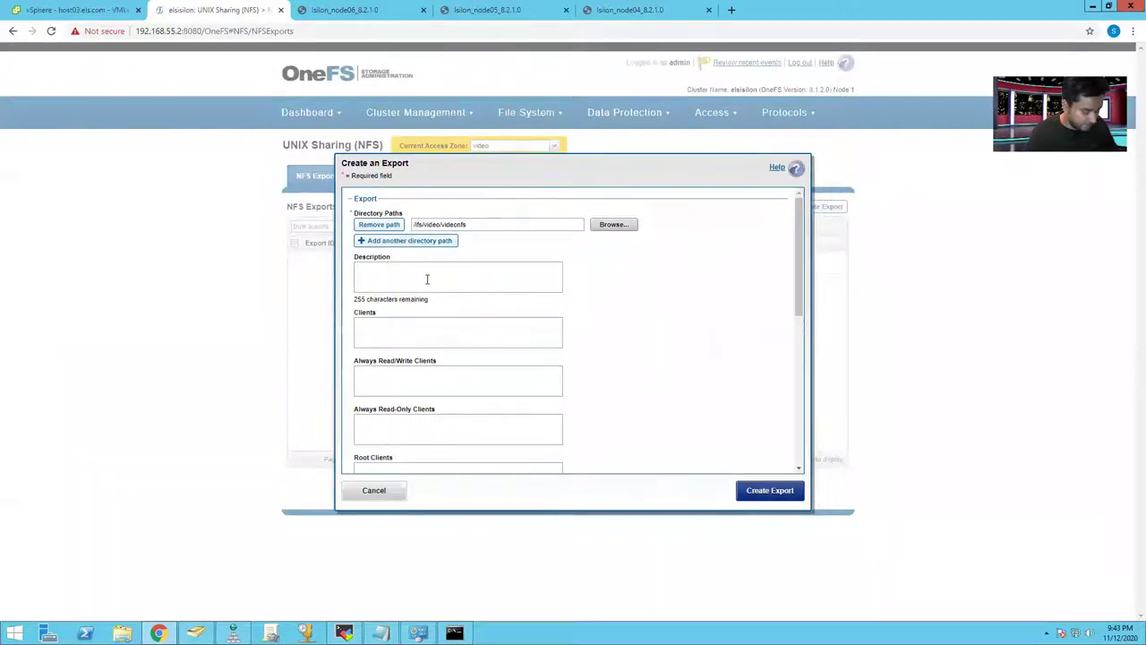
text(Video )
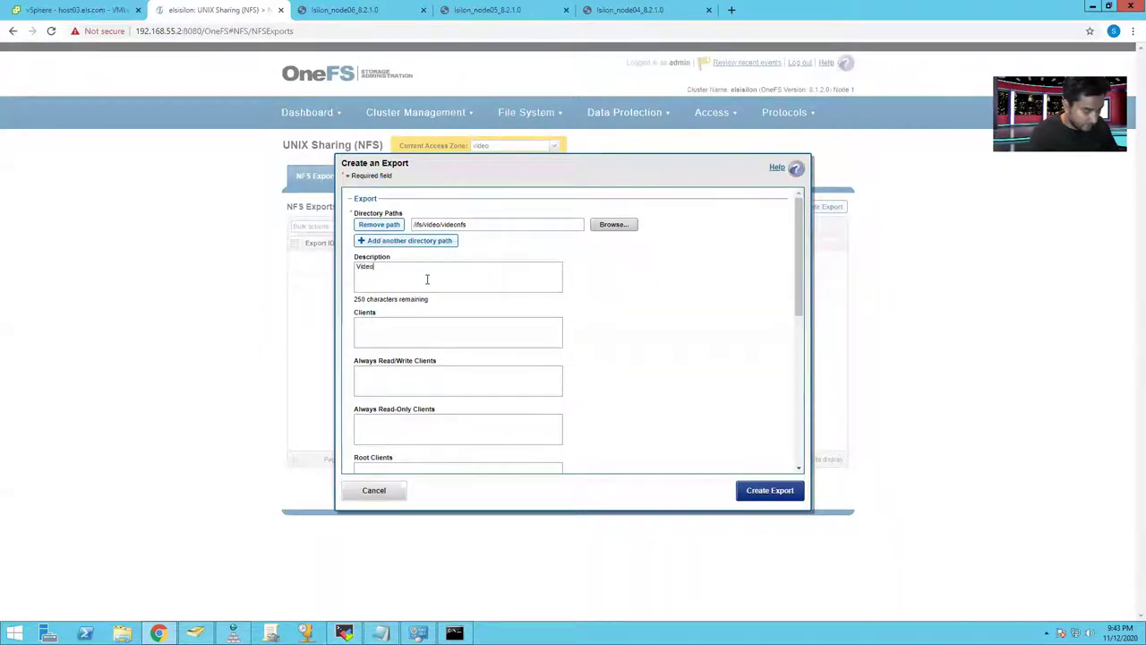
text(access)
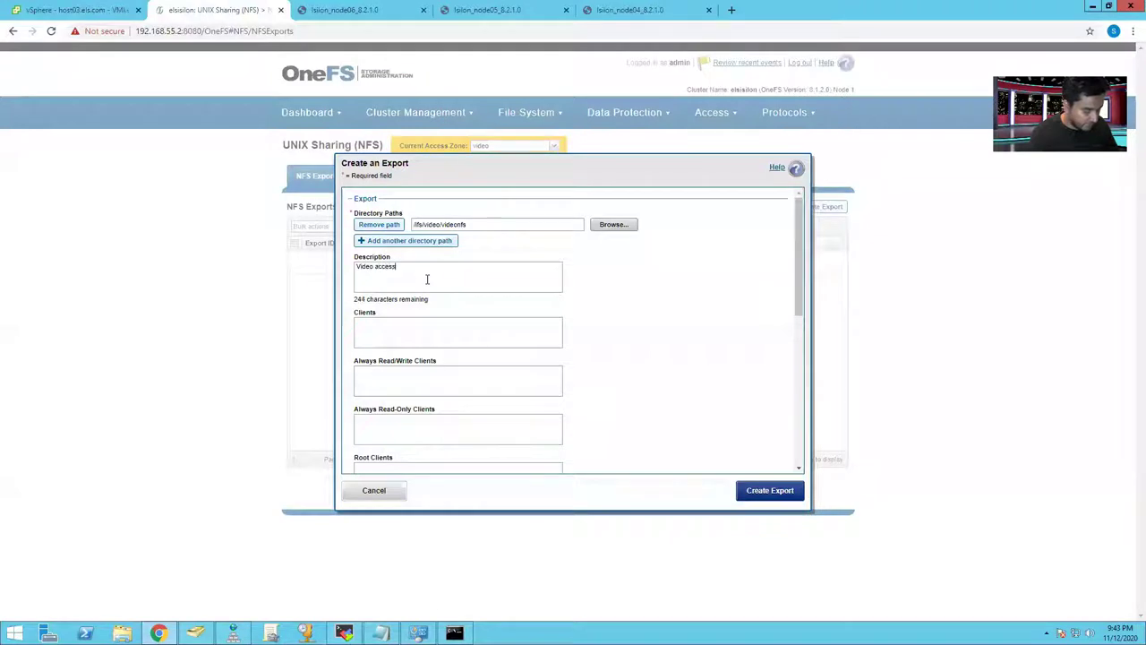
text( zone)
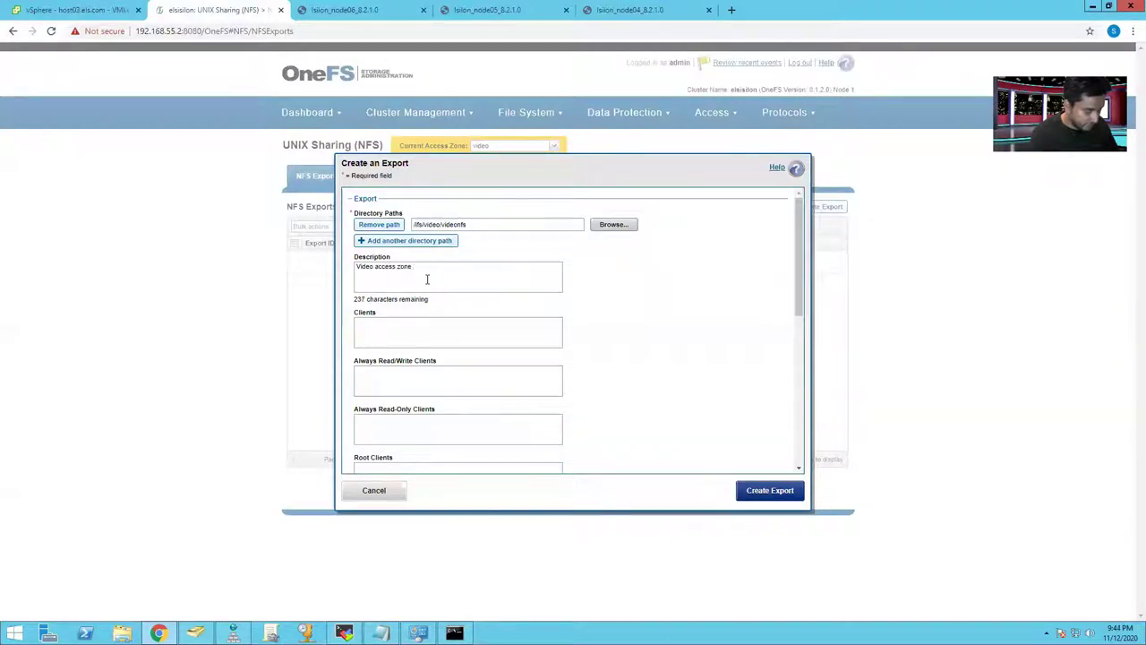
text( NFS stor)
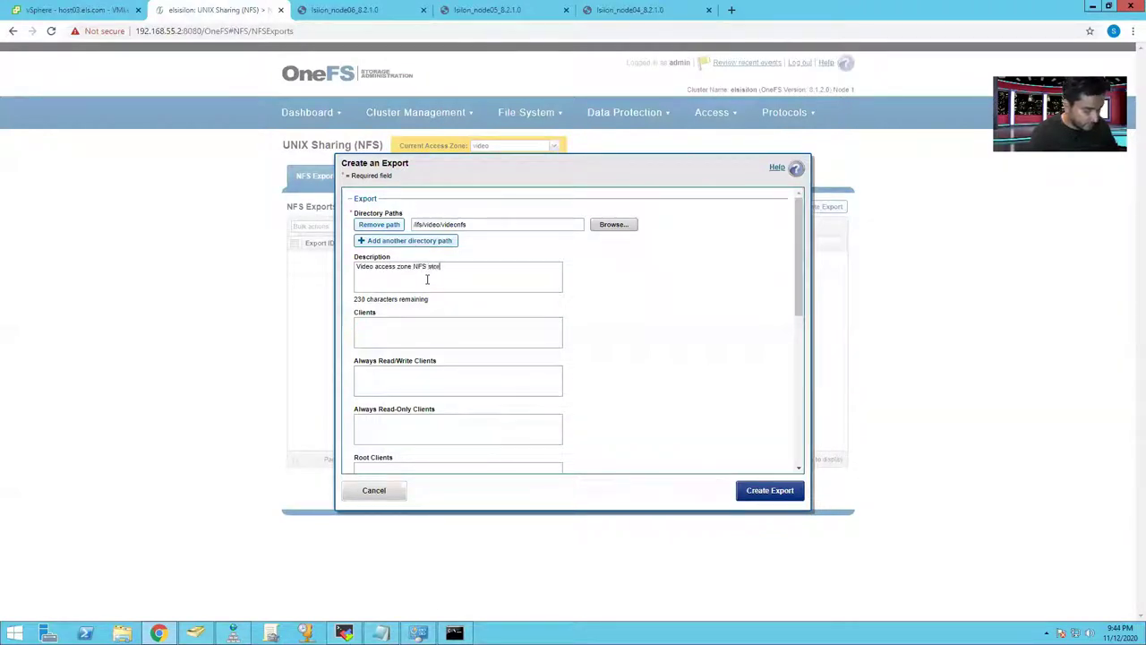
text(age)
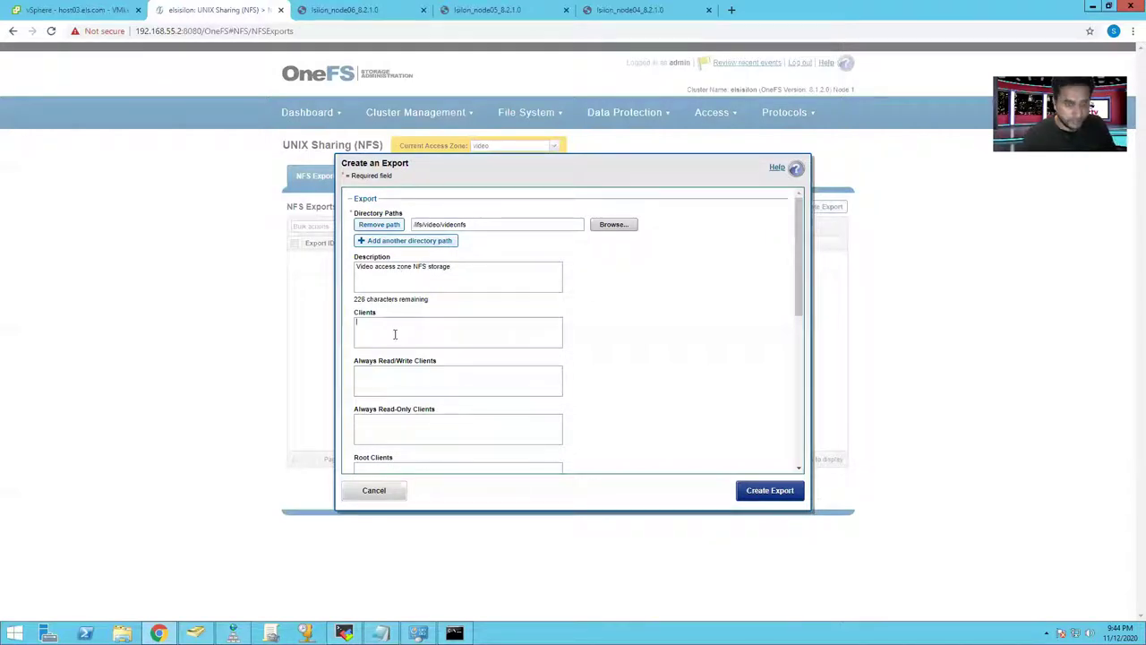
Enter 192.168.1.10, 192.168.11, 192.168.12 and 192.168.1.20 as clients of the video zone export and create it with the remaining defaults.
text(192.168.1.10 192.168.11 192.168.12 192.168.1.20)
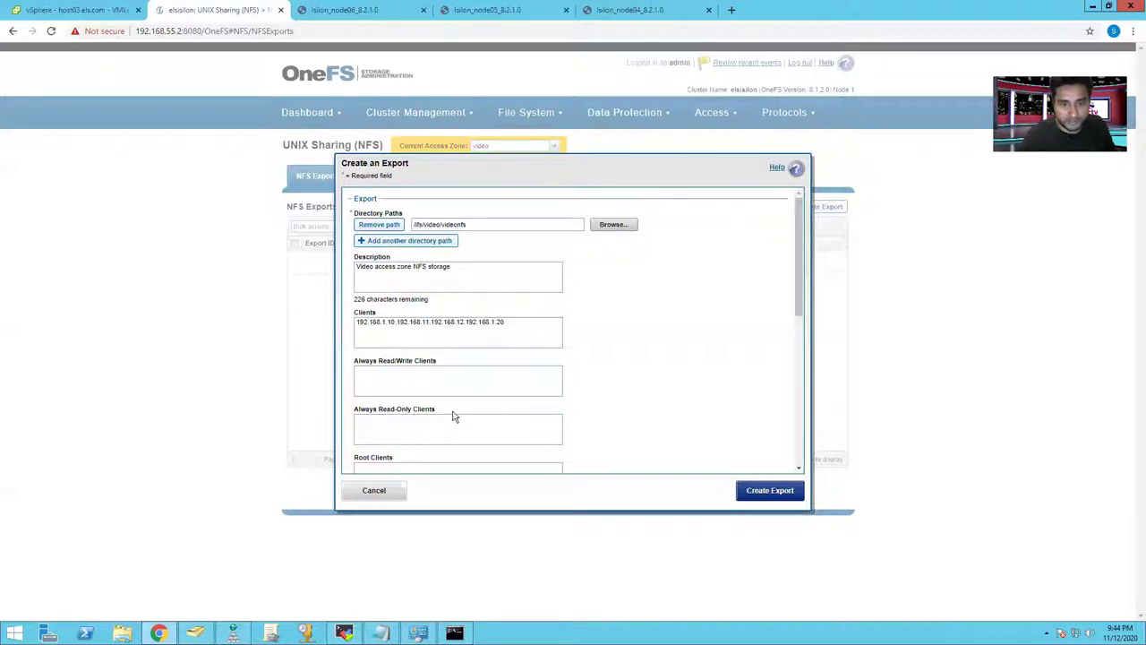
scroll(617, 402, down, 5)
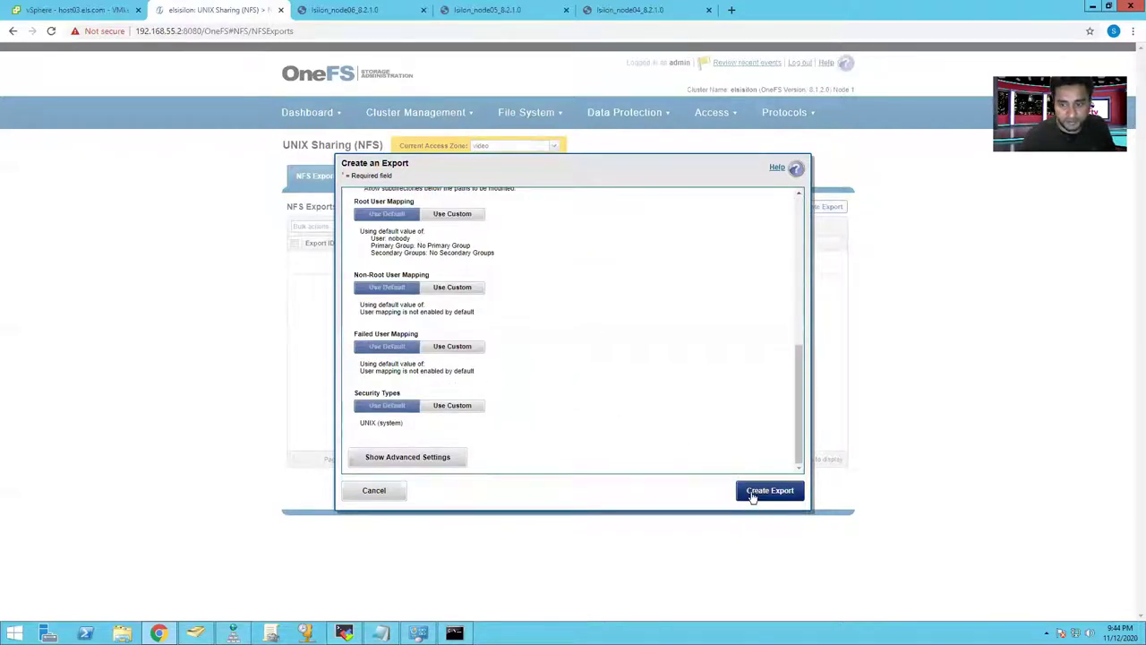
click(751, 491)
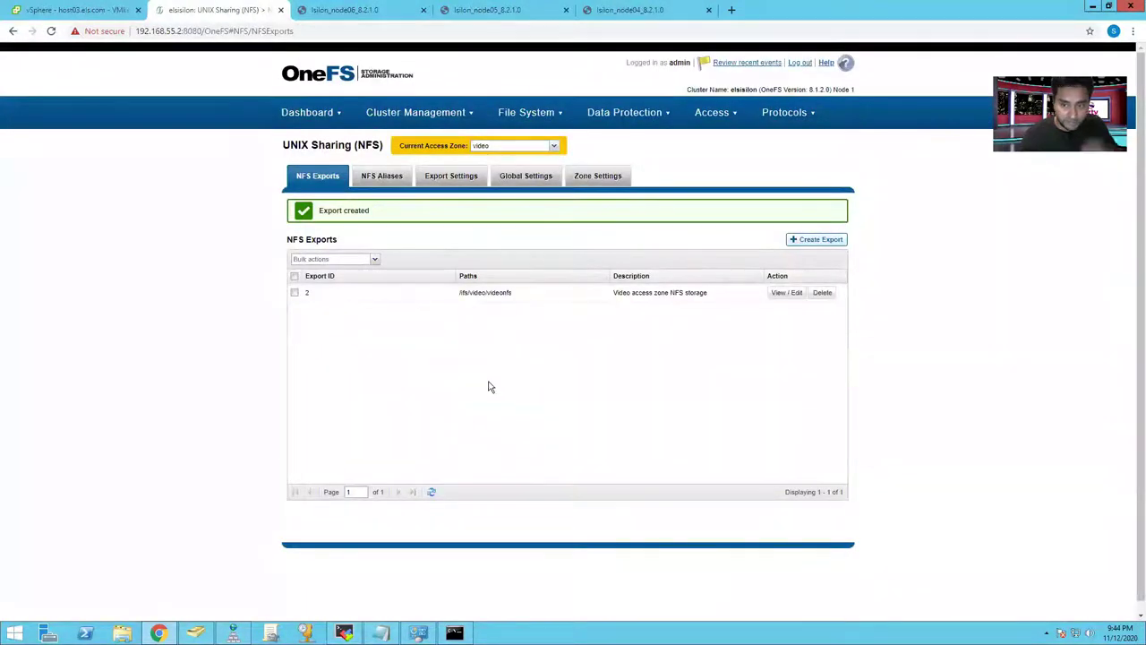
Start a new NFS export in the audio access zone and set its directory path to /ifs/audio/audionfs.
click(554, 146)
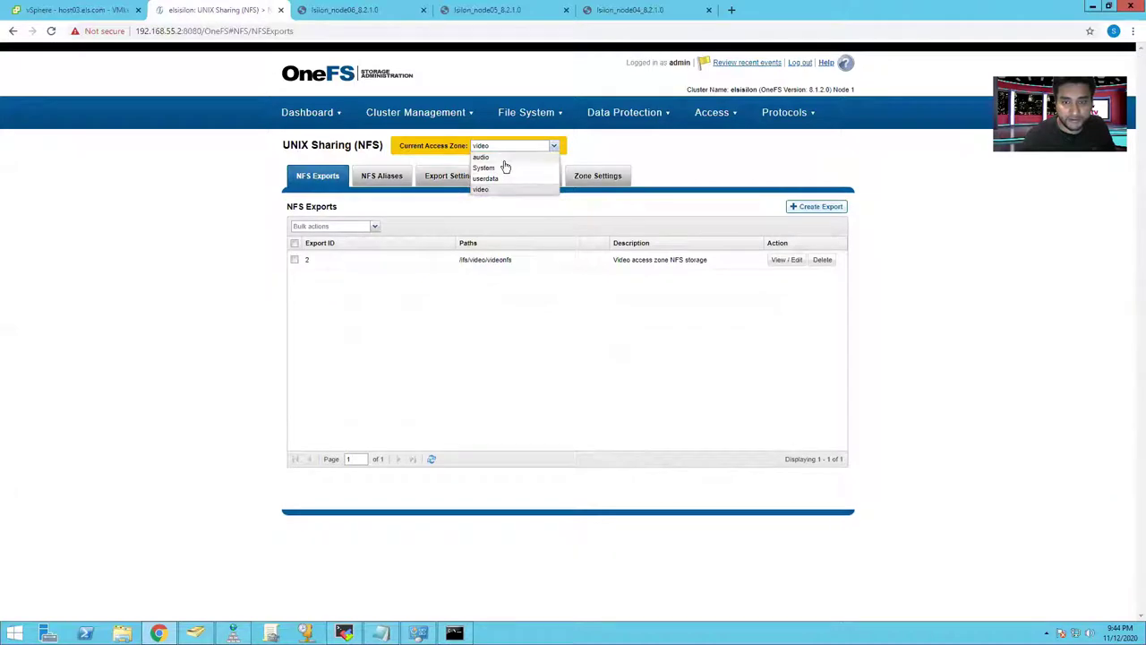
click(499, 159)
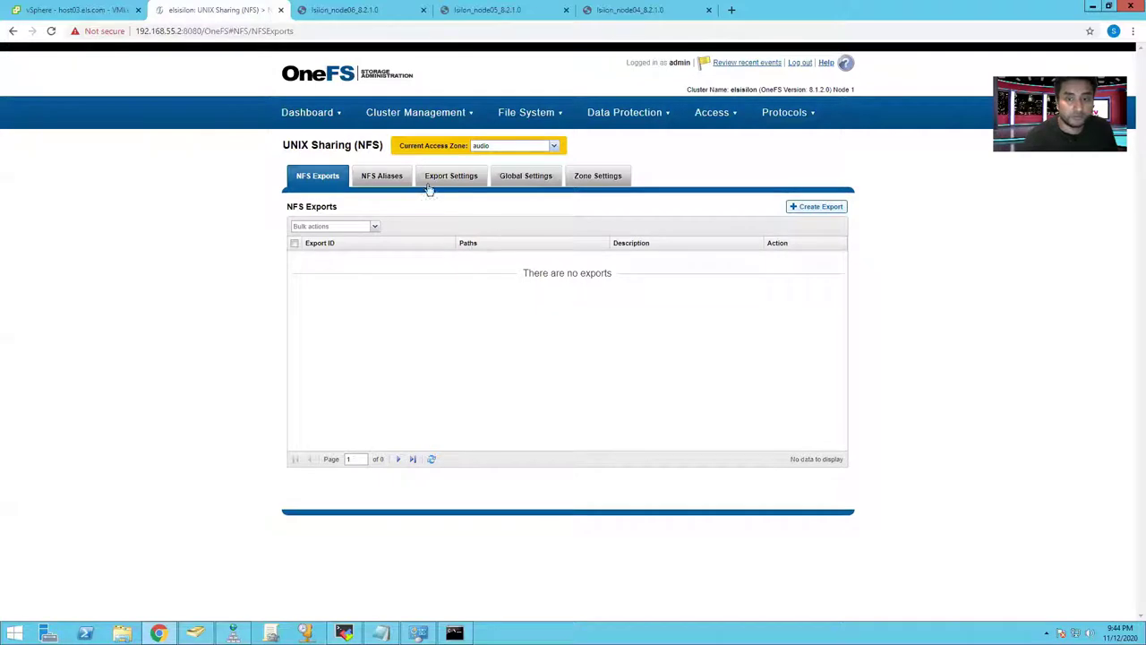
click(796, 208)
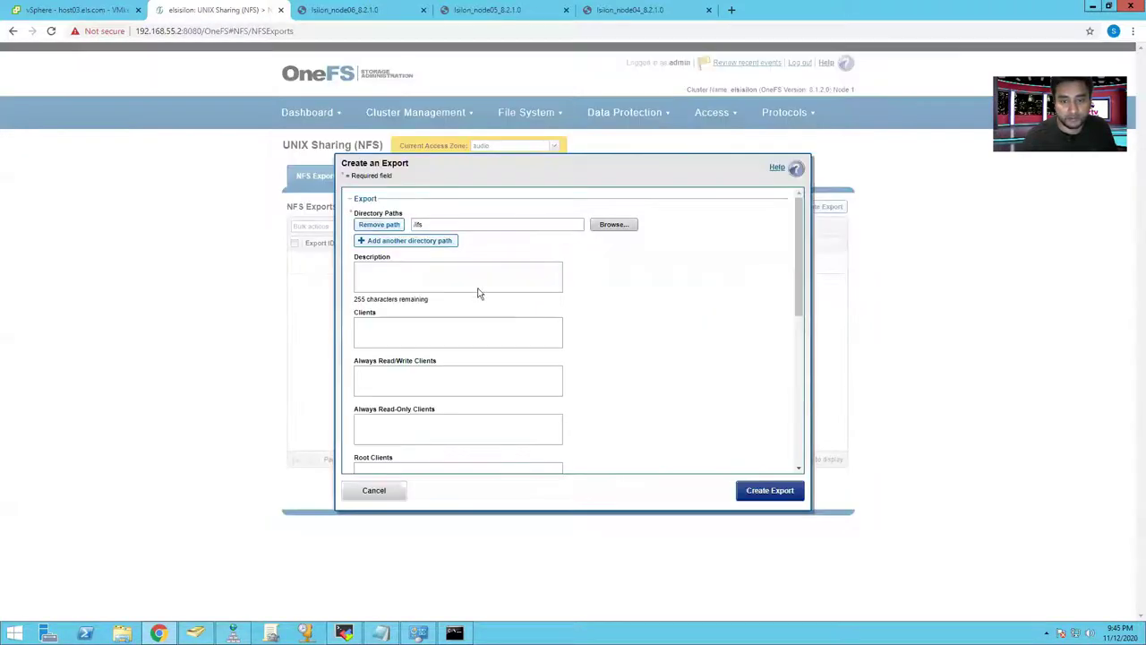
click(611, 226)
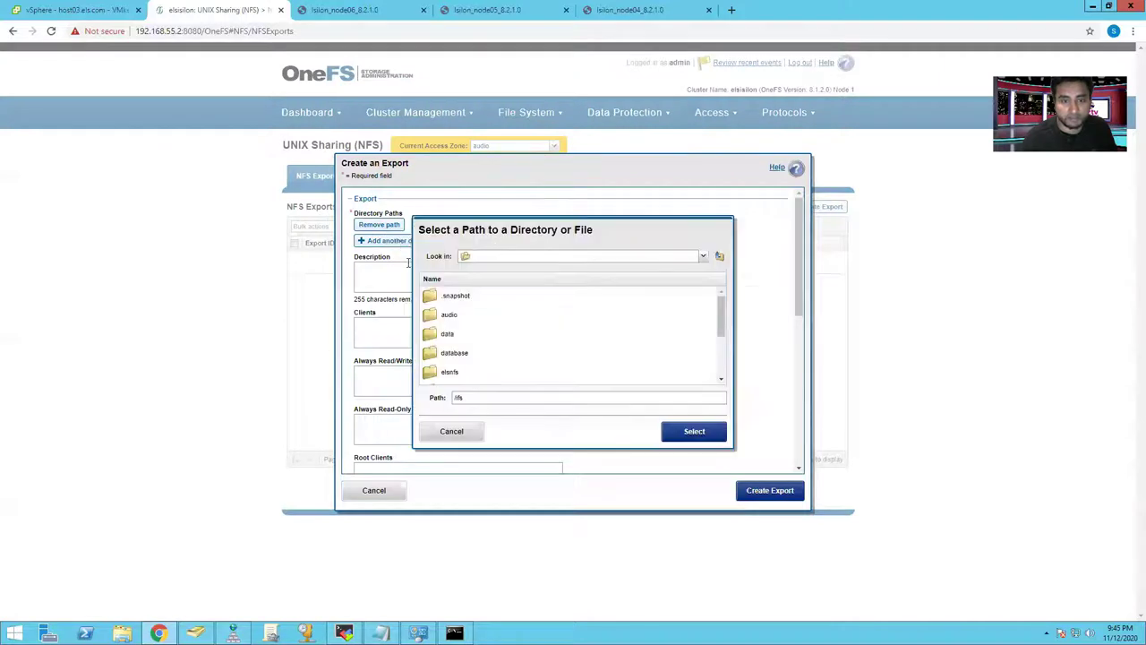
scroll(472, 364, down, 3)
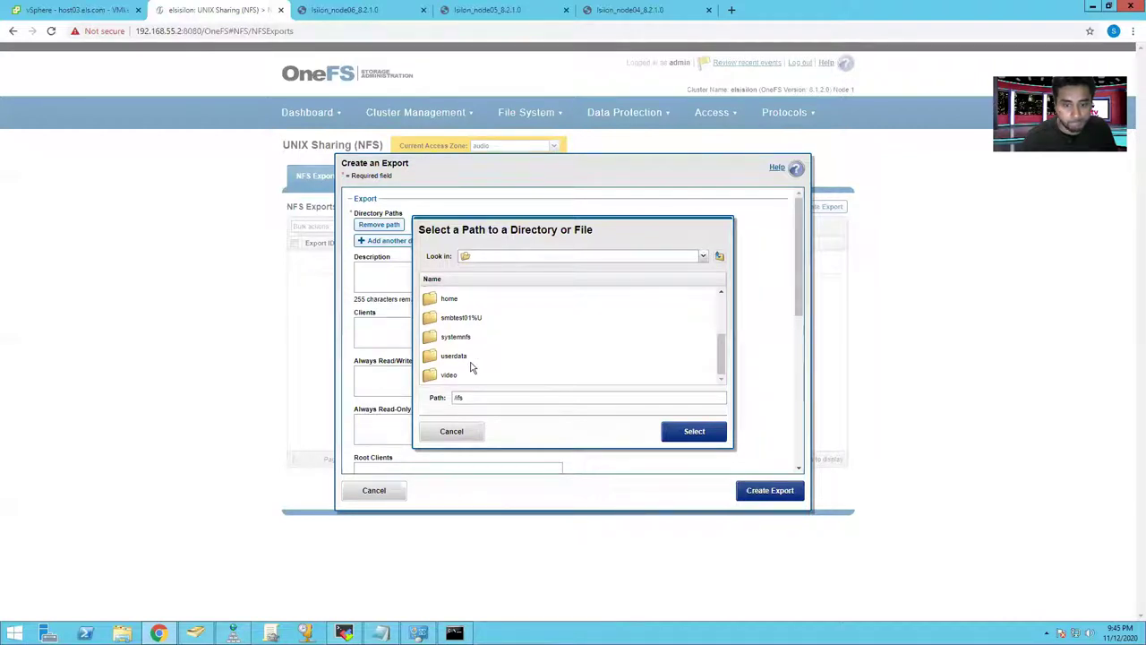
scroll(472, 368, up, 2)
scroll(472, 368, up, 1)
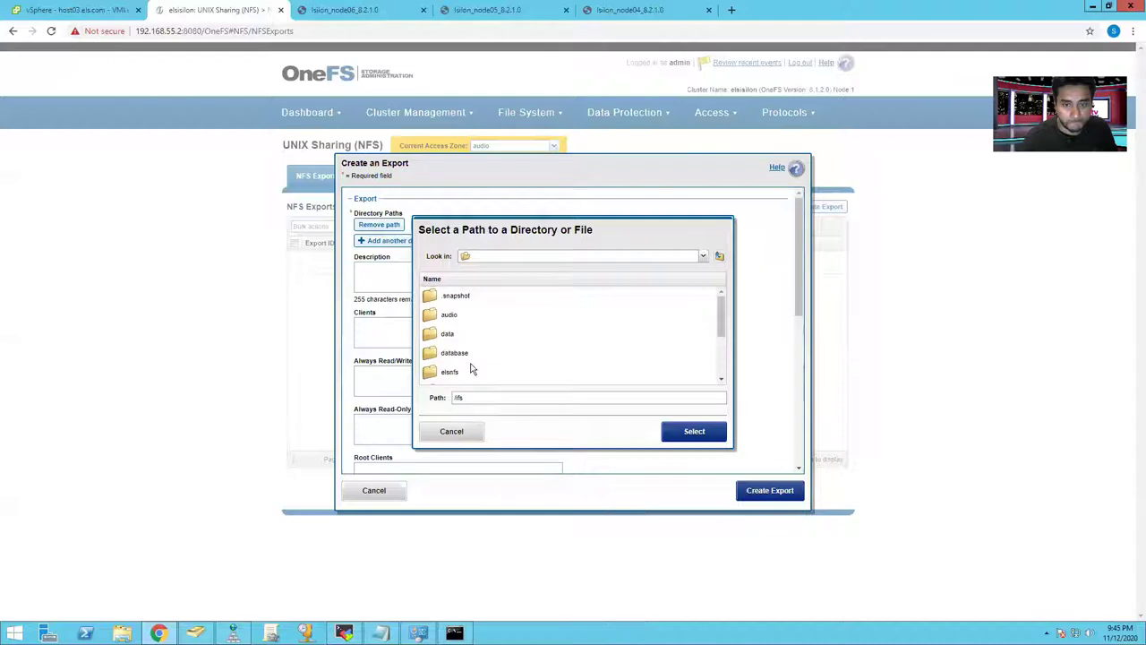
double_click(448, 314)
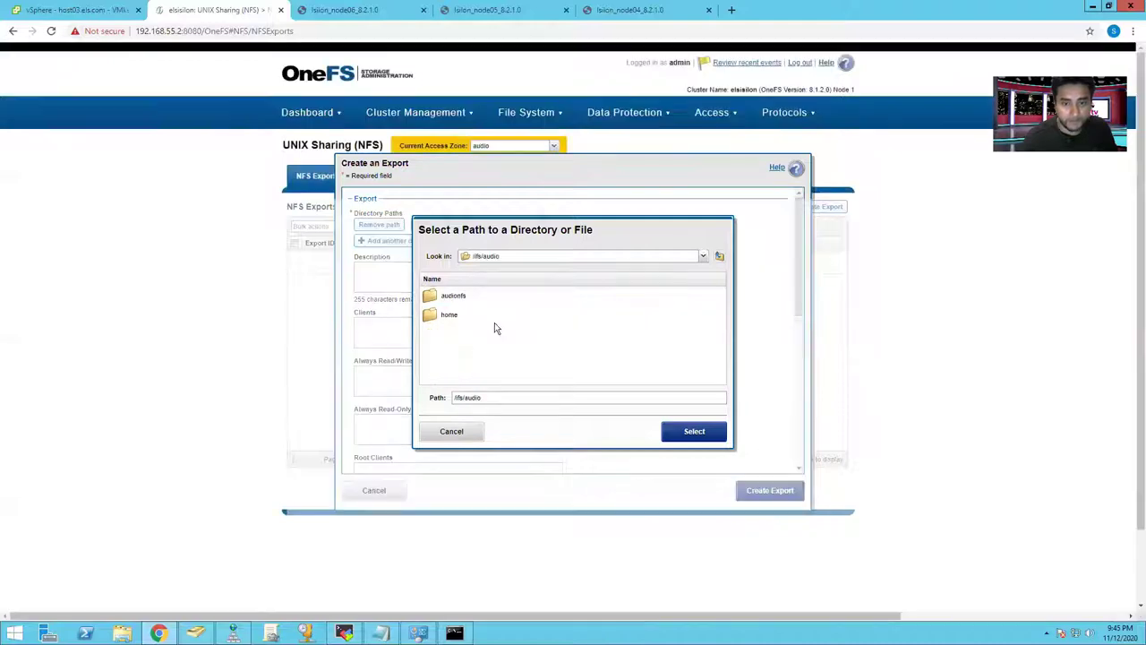
double_click(453, 296)
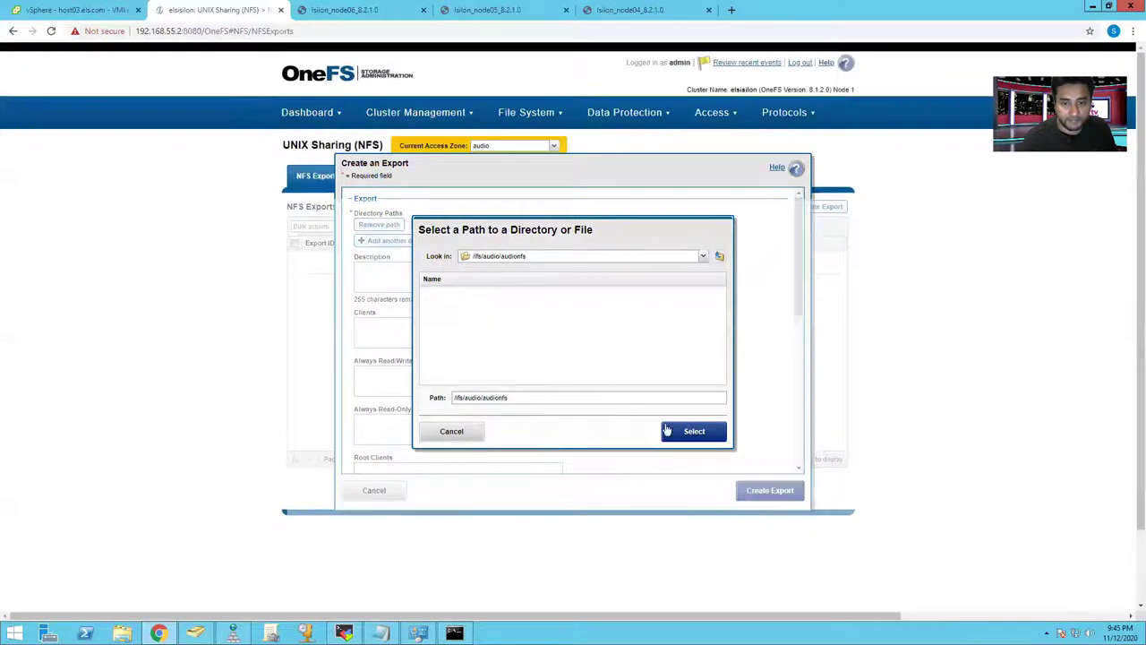
click(686, 434)
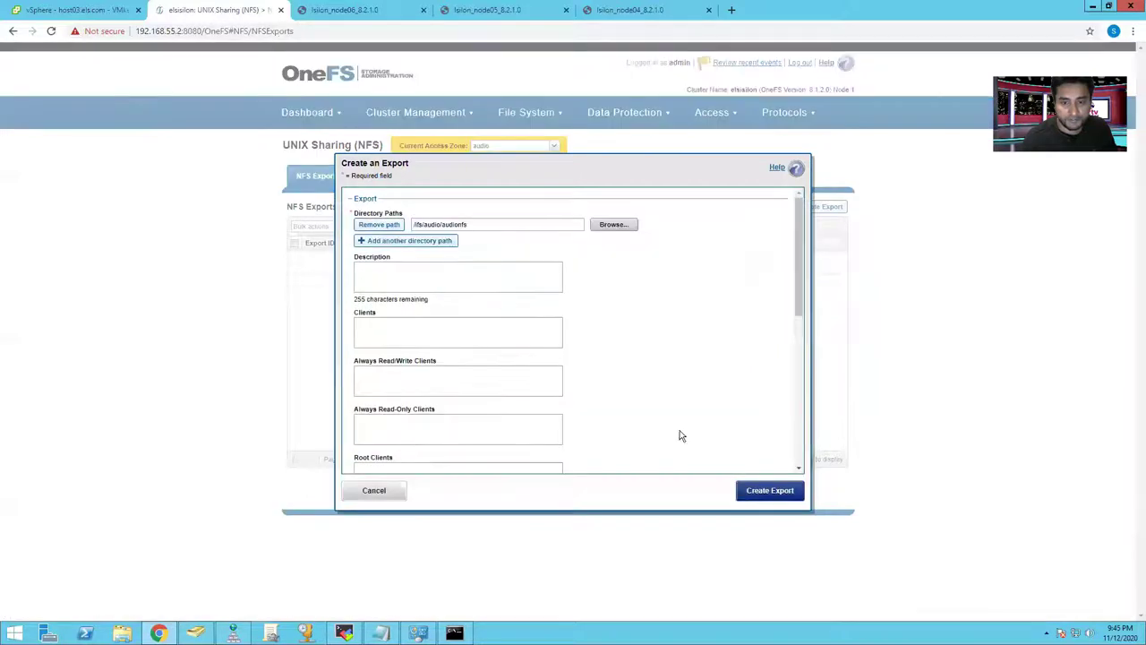
Describe the export as "Audio access zone NFS storage", add clients 192.168.1.10, 192.168.11, 192.168.12 and 192.168.1.20, and create it.
click(407, 284)
text(Au)
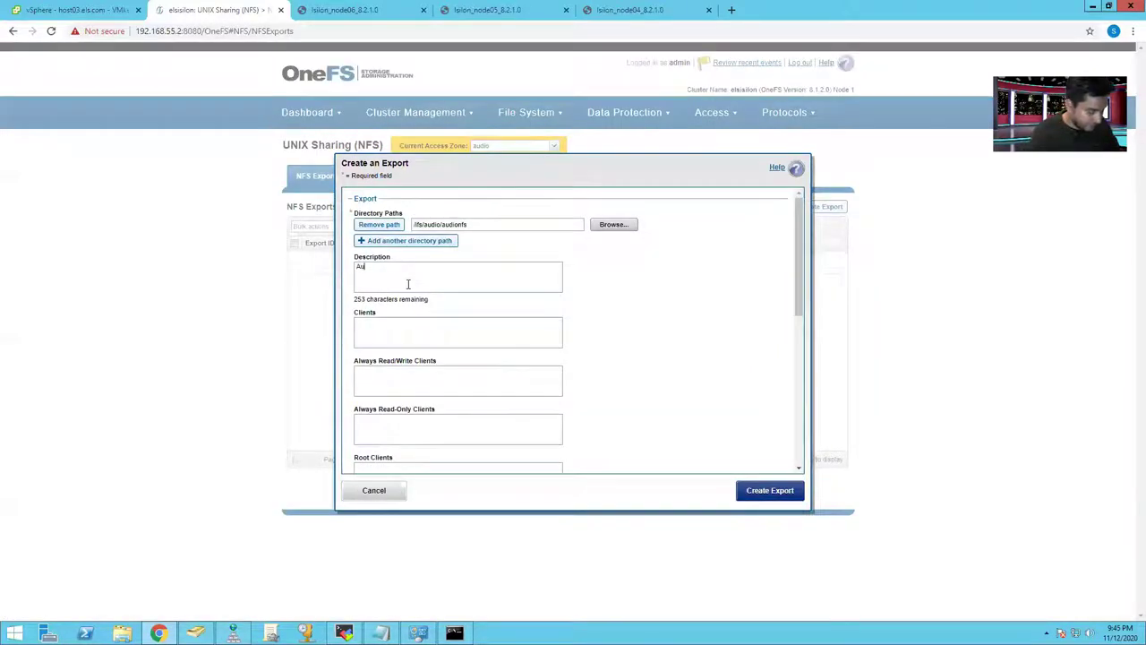
text(dio )
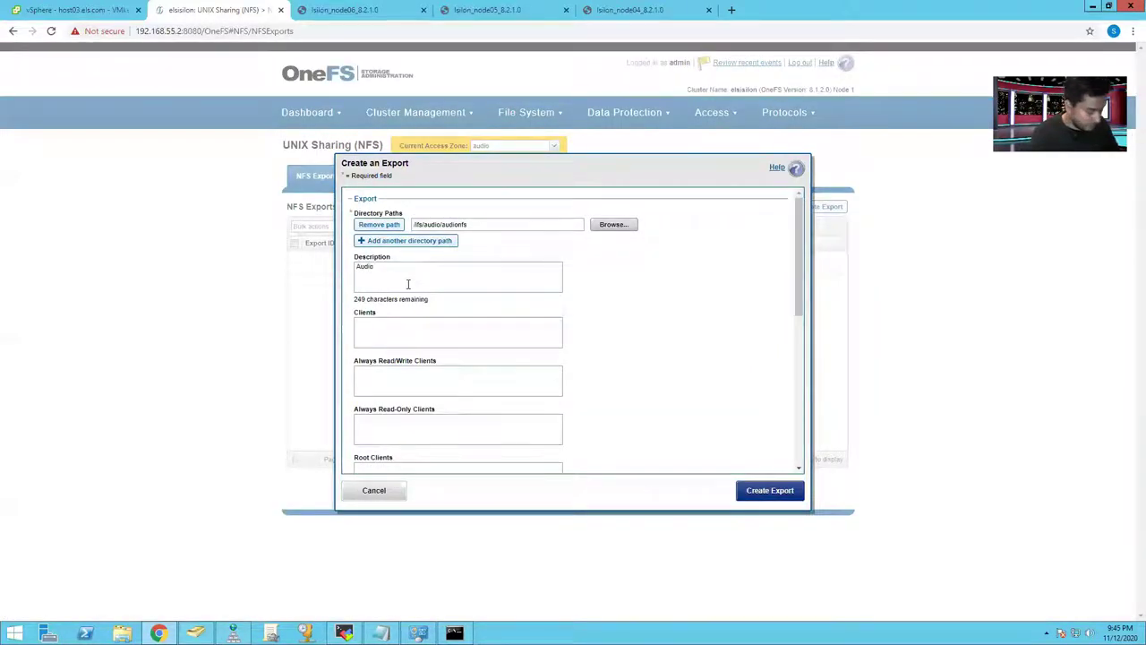
text(access )
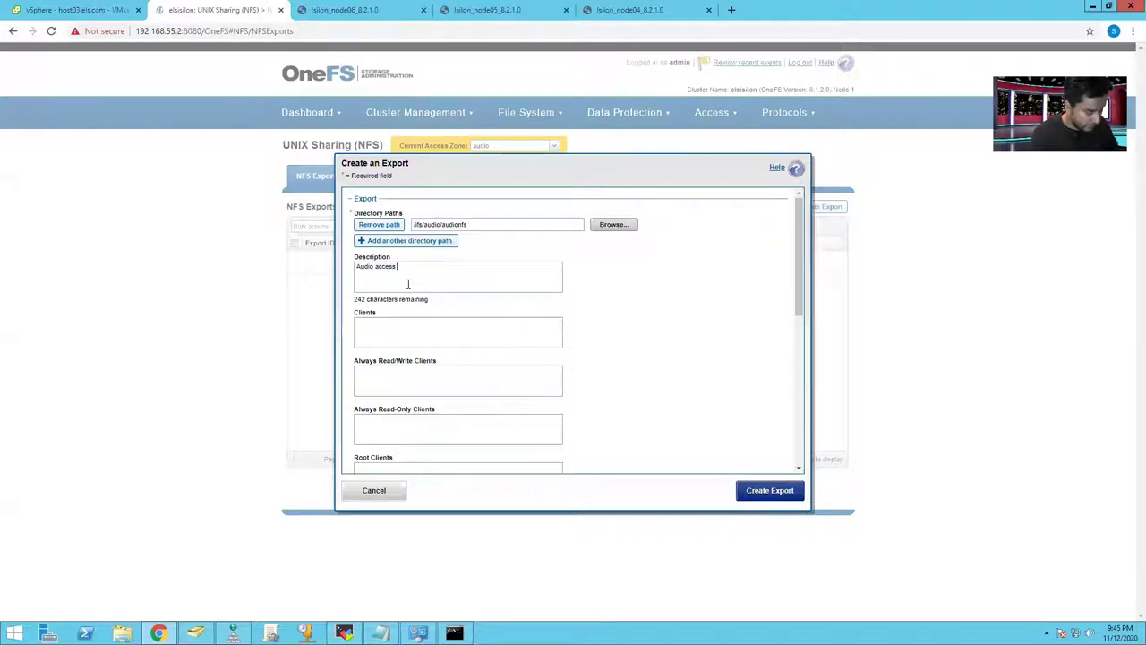
text(zone NFS )
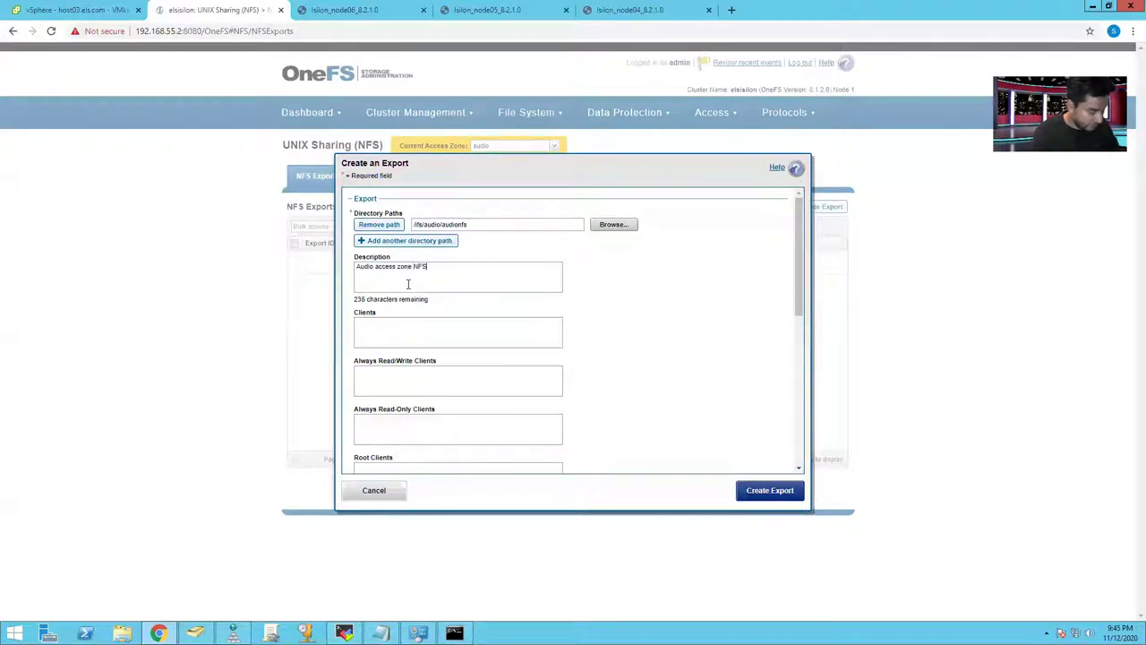
text(storage)
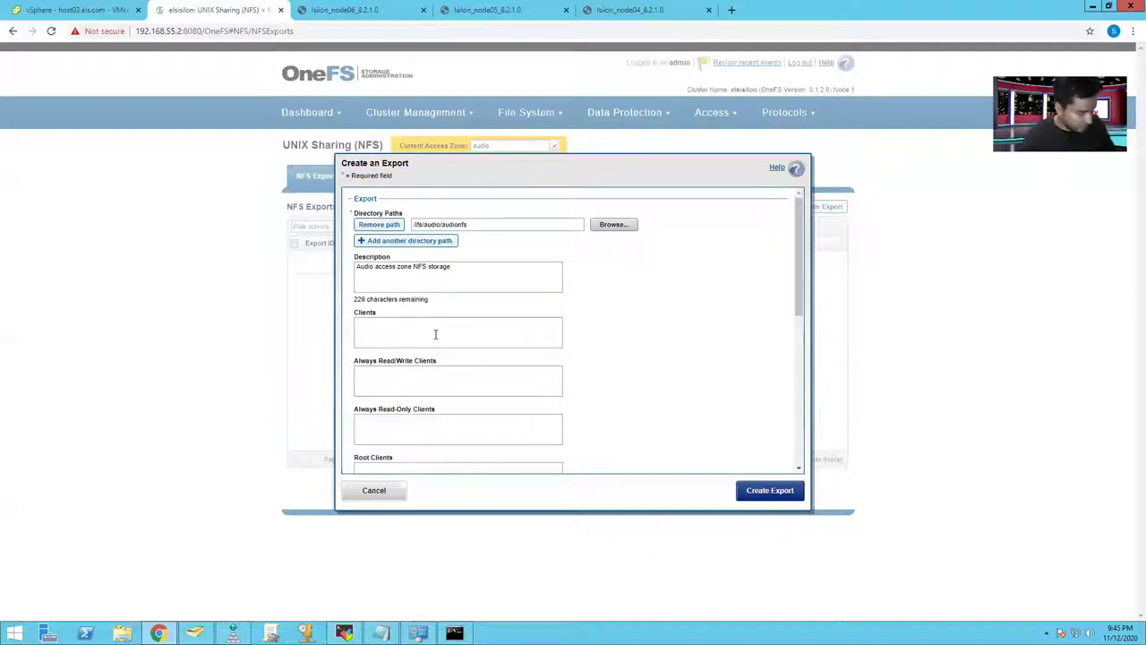
text(192.168.1.10,192.168.11,192.168.12,192.168.1.20)
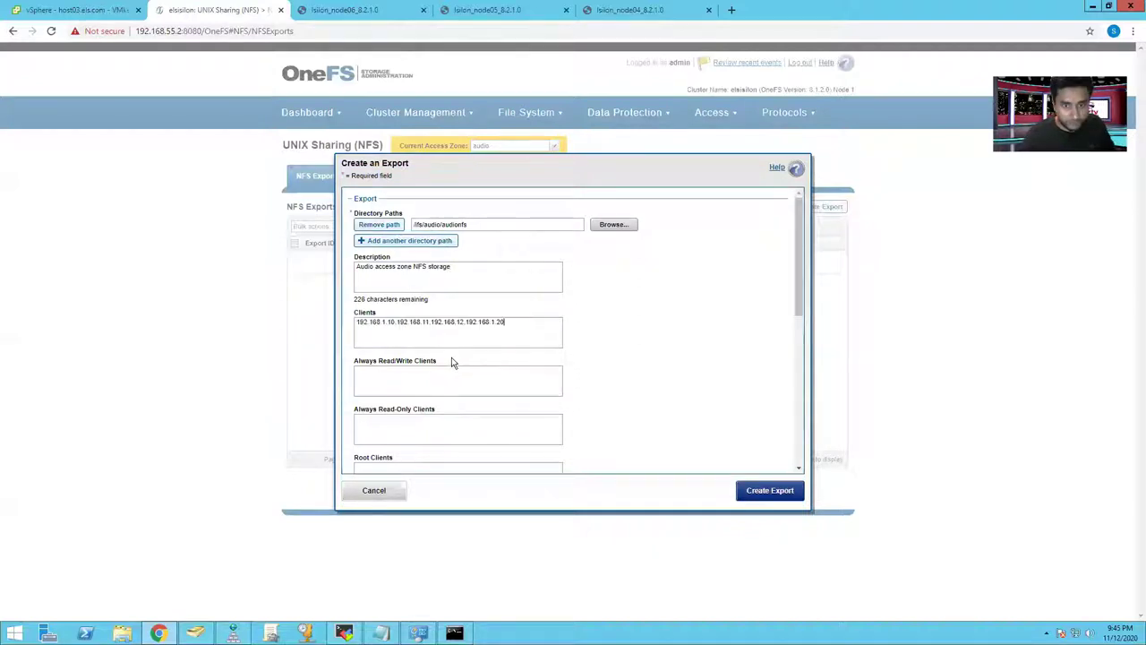
click(772, 496)
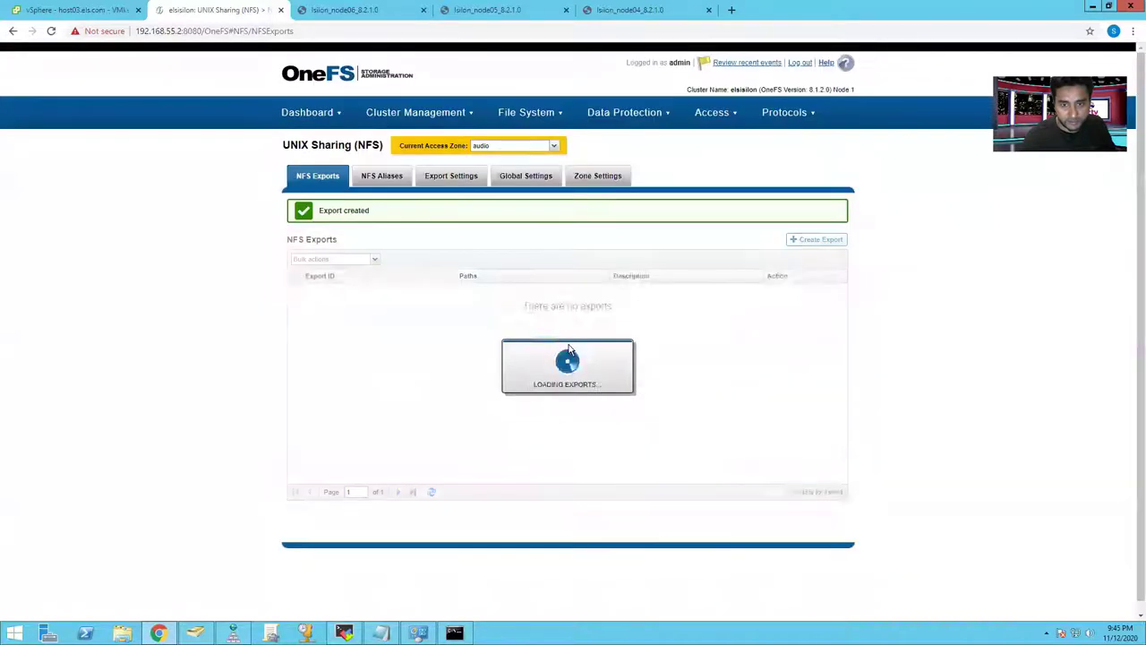
Start a new NFS export in the userdata access zone and set its directory path to /ifs/userdata/userdatanfs.
click(520, 148)
click(506, 179)
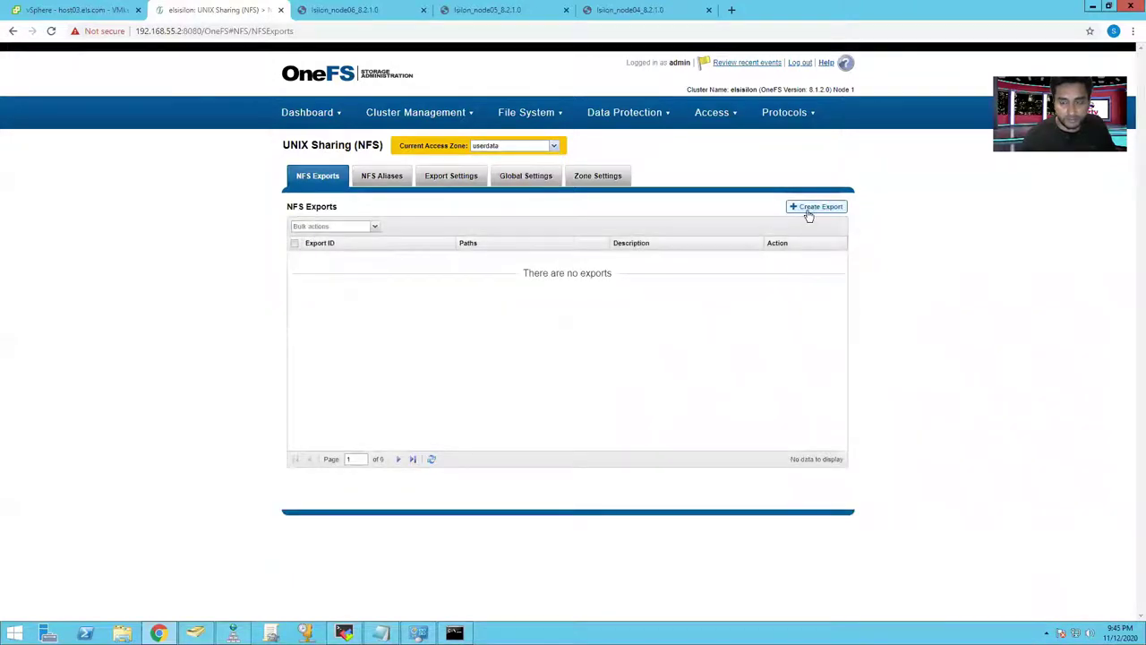
click(806, 209)
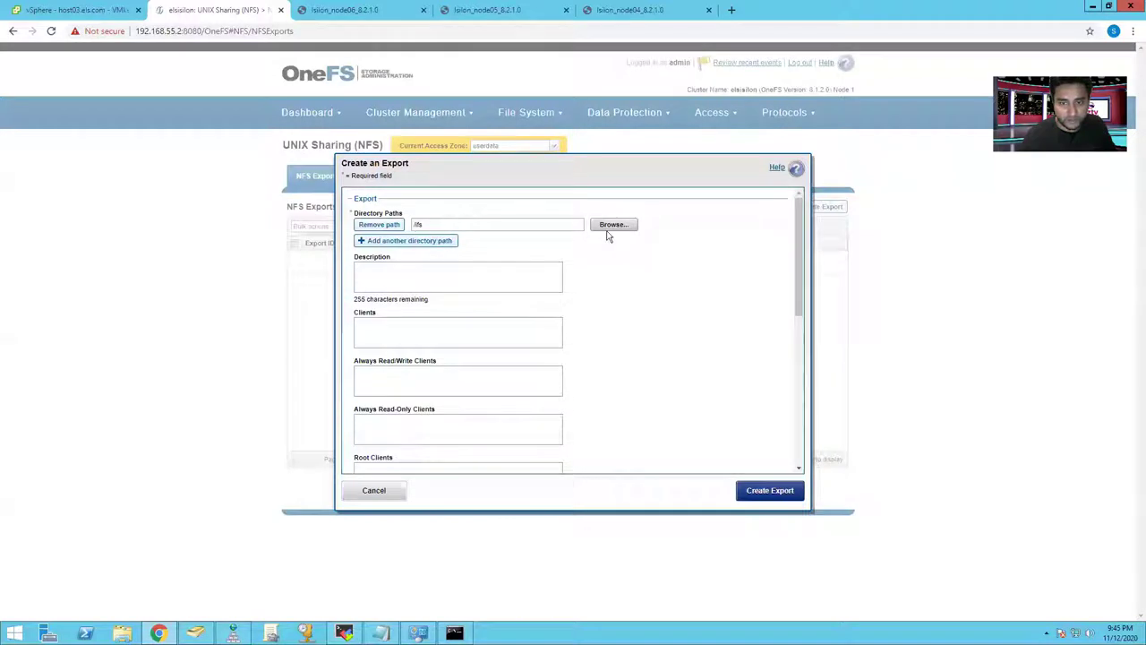
click(609, 229)
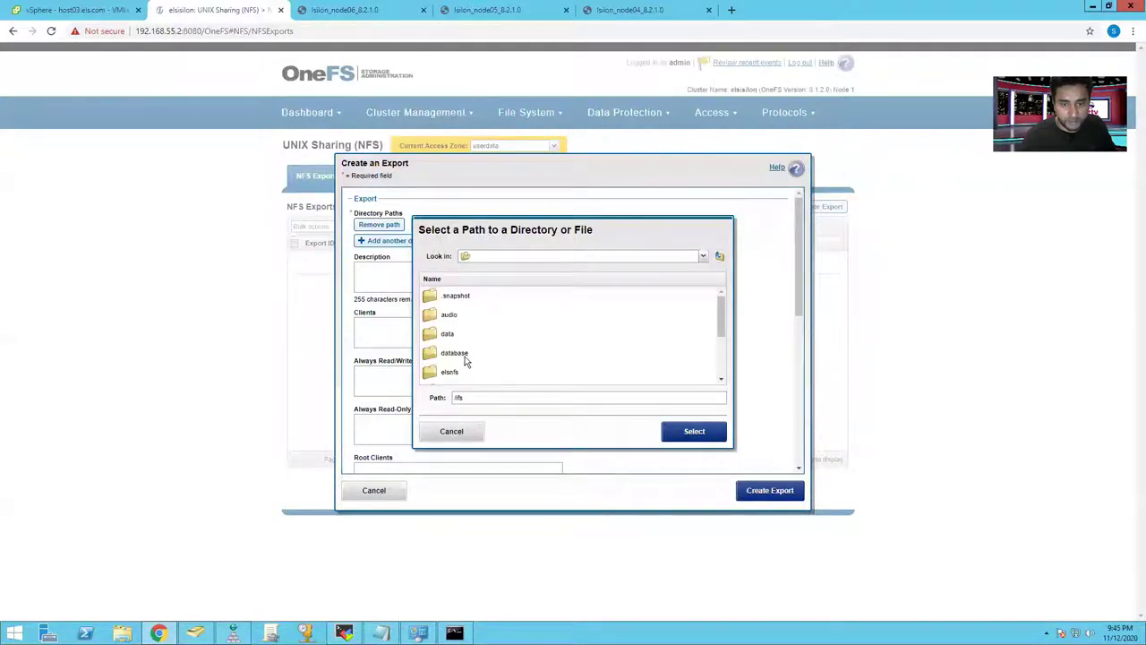
scroll(463, 352, down, 1)
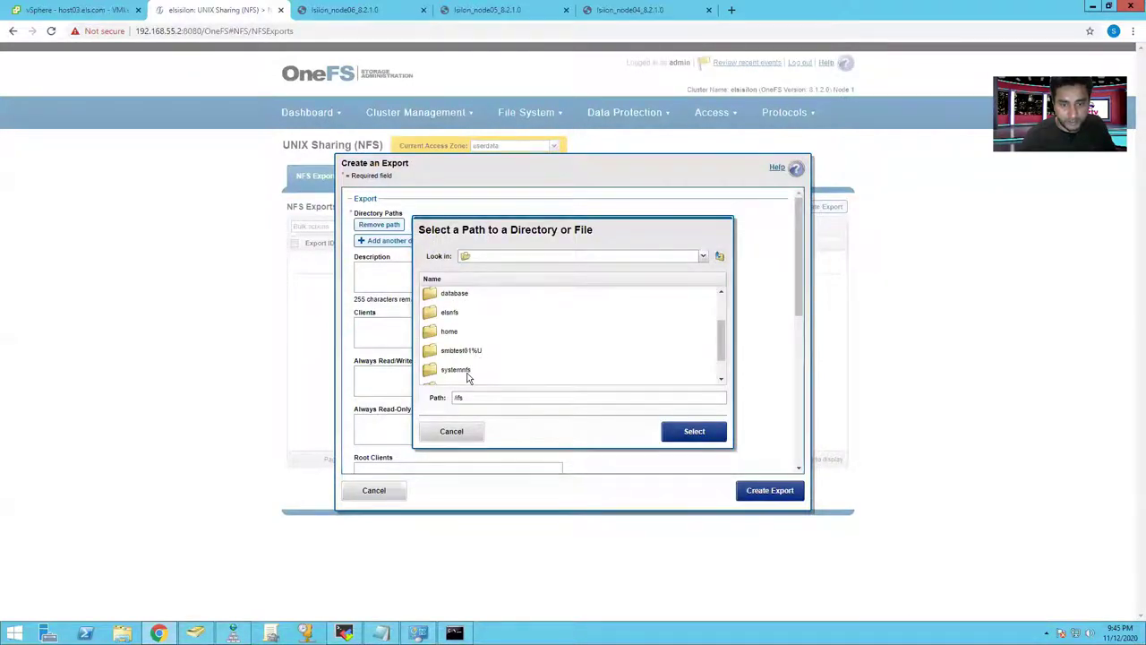
scroll(467, 372, down, 2)
double_click(461, 356)
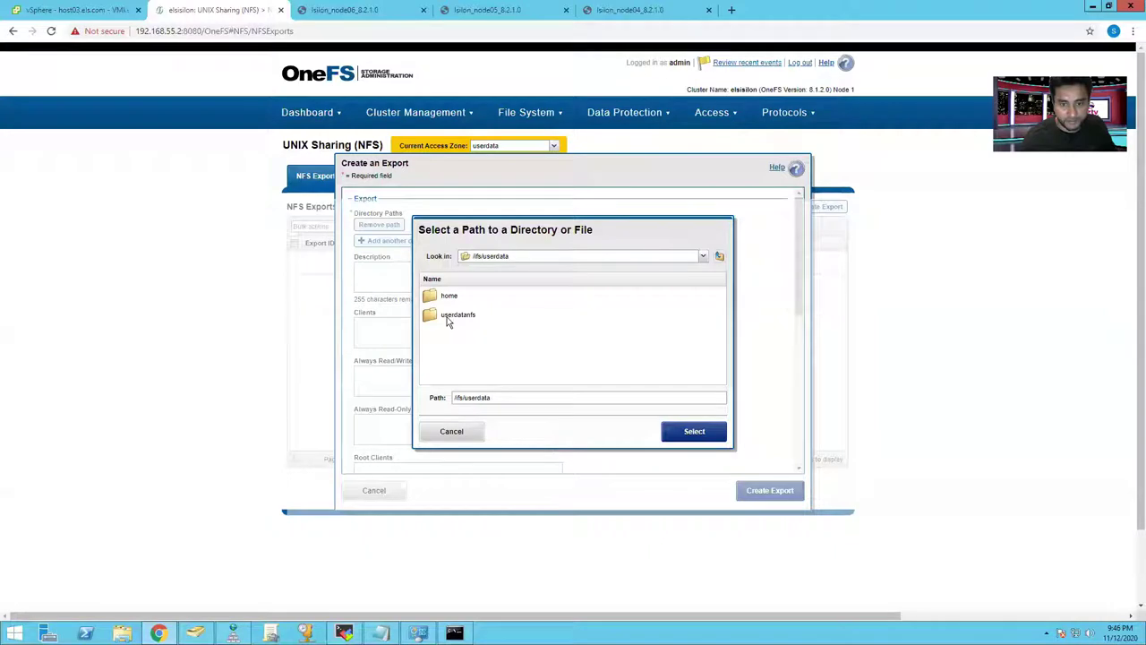
double_click(460, 315)
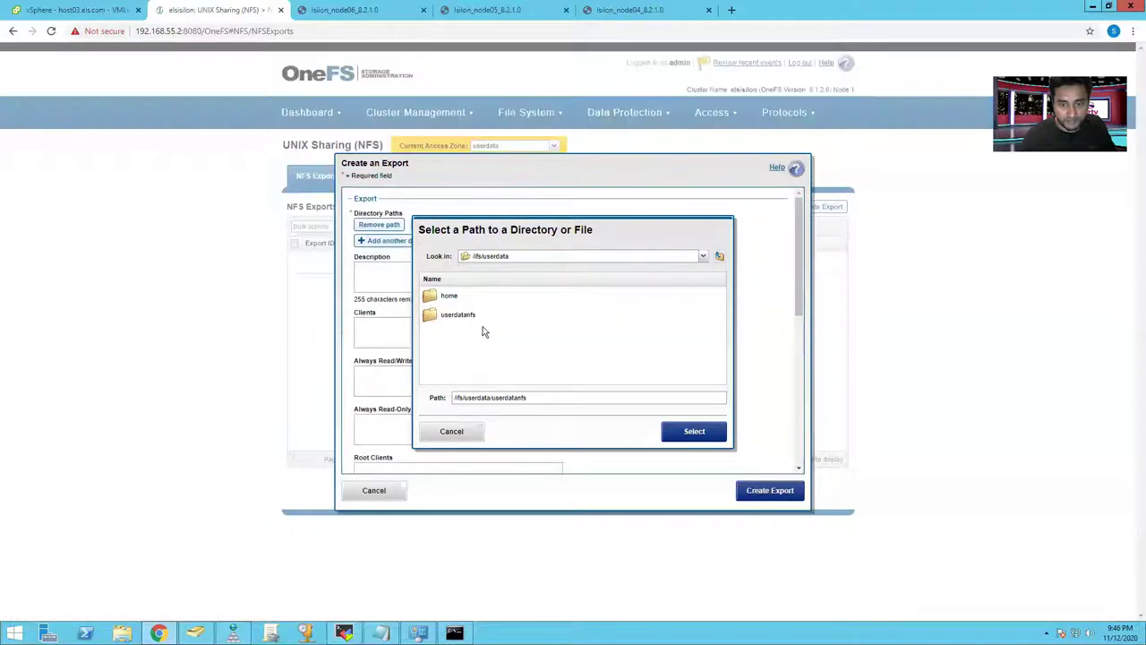
click(686, 430)
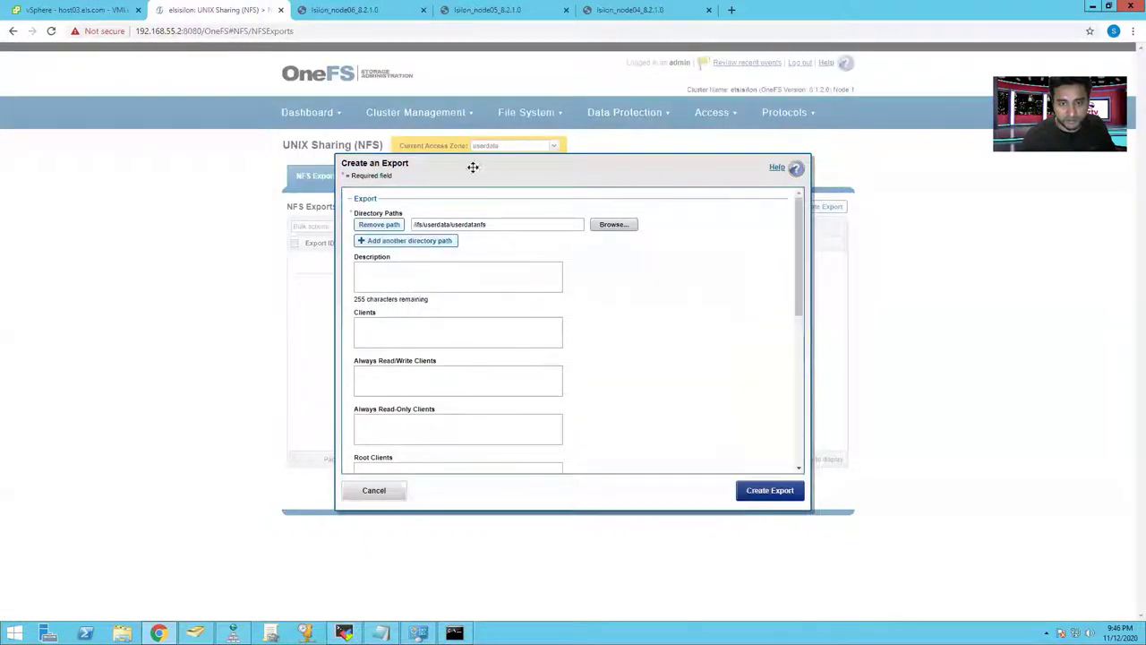
Describe the export as "Userdata access zone NFS storage", add clients 192.168.1.10, 192.168.11, 192.168.12 and 192.168.1.20, and create it.
click(408, 281)
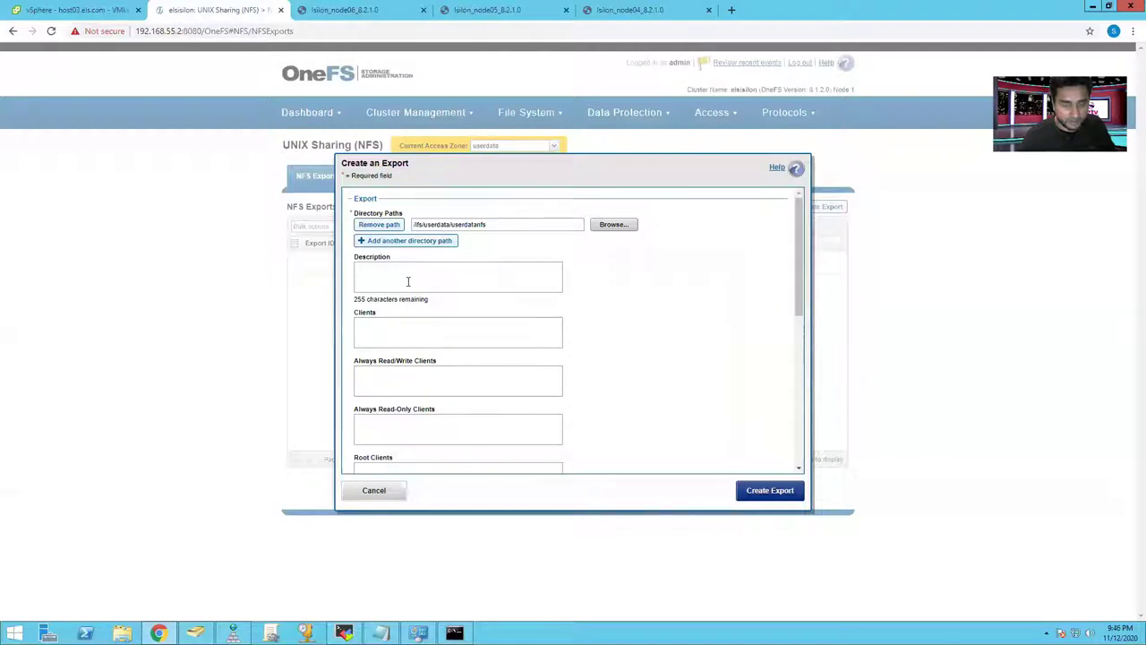
text(Us)
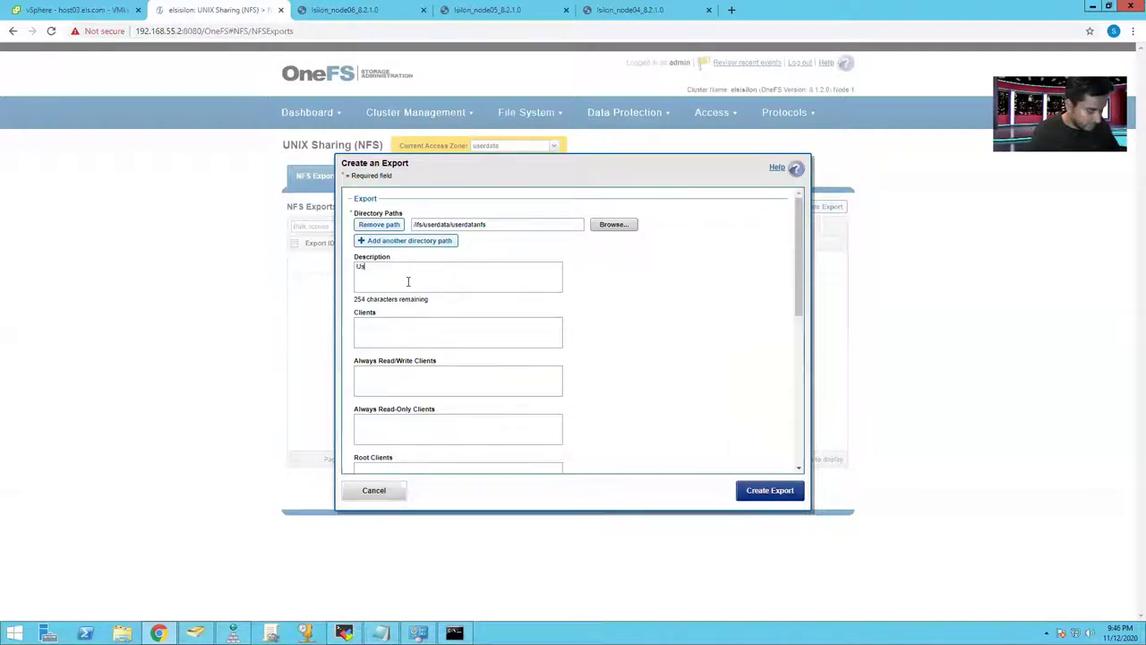
text(erdata a)
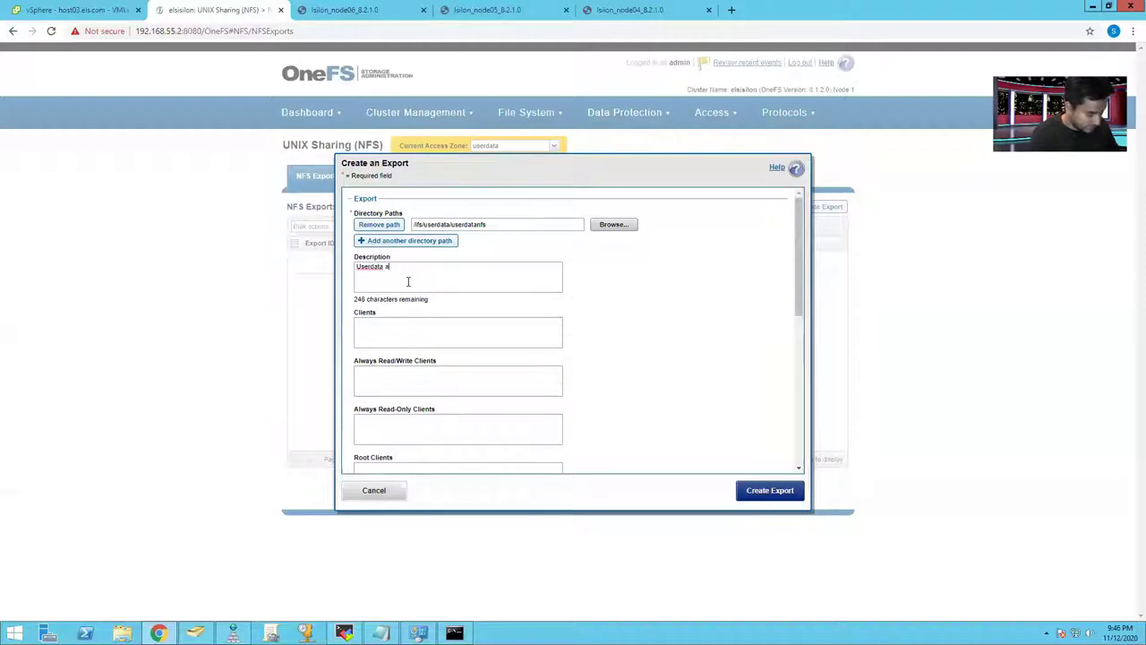
text(ccess zone NFS storage)
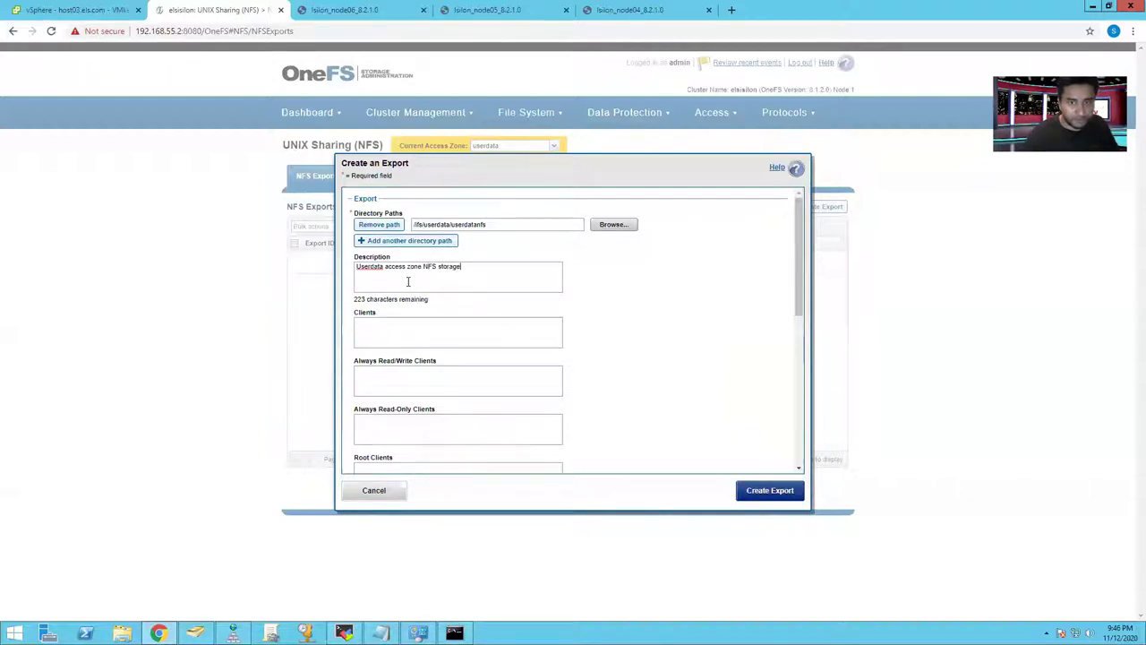
click(410, 334)
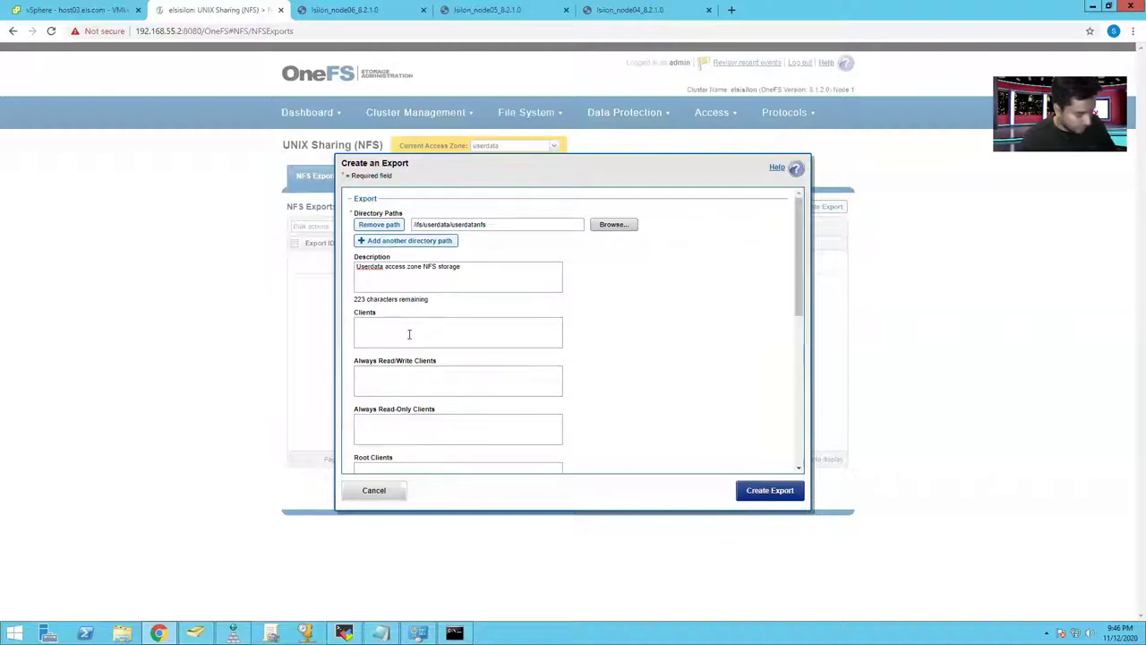
text(192.168.1.10 192.168.11 192.168.12 192.168.1.20)
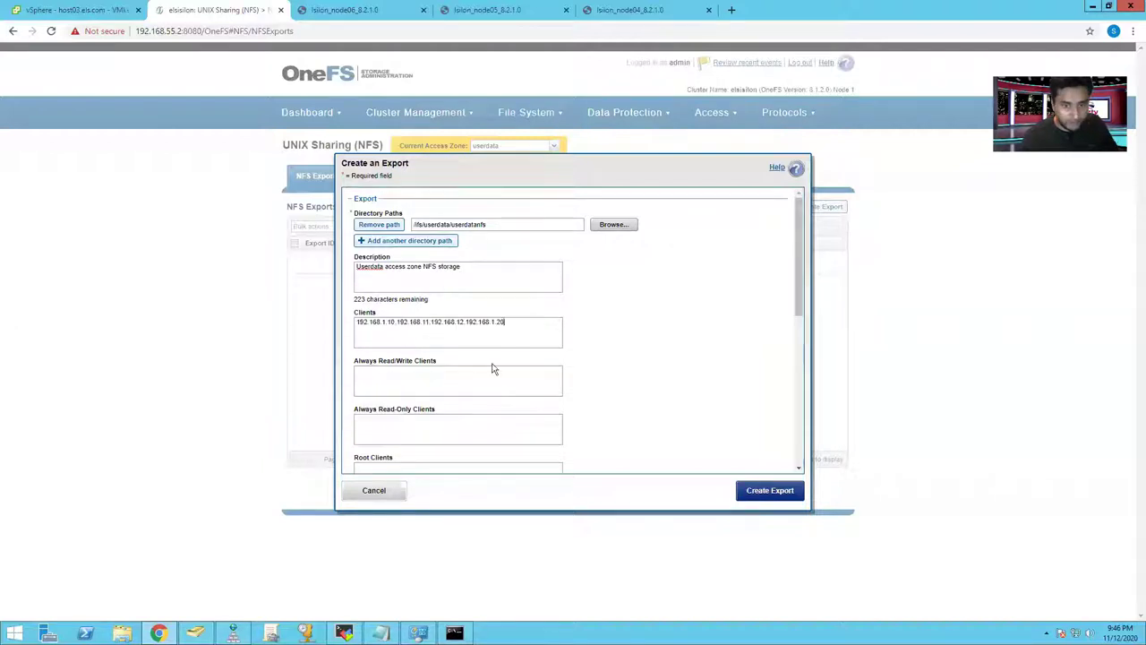
click(769, 491)
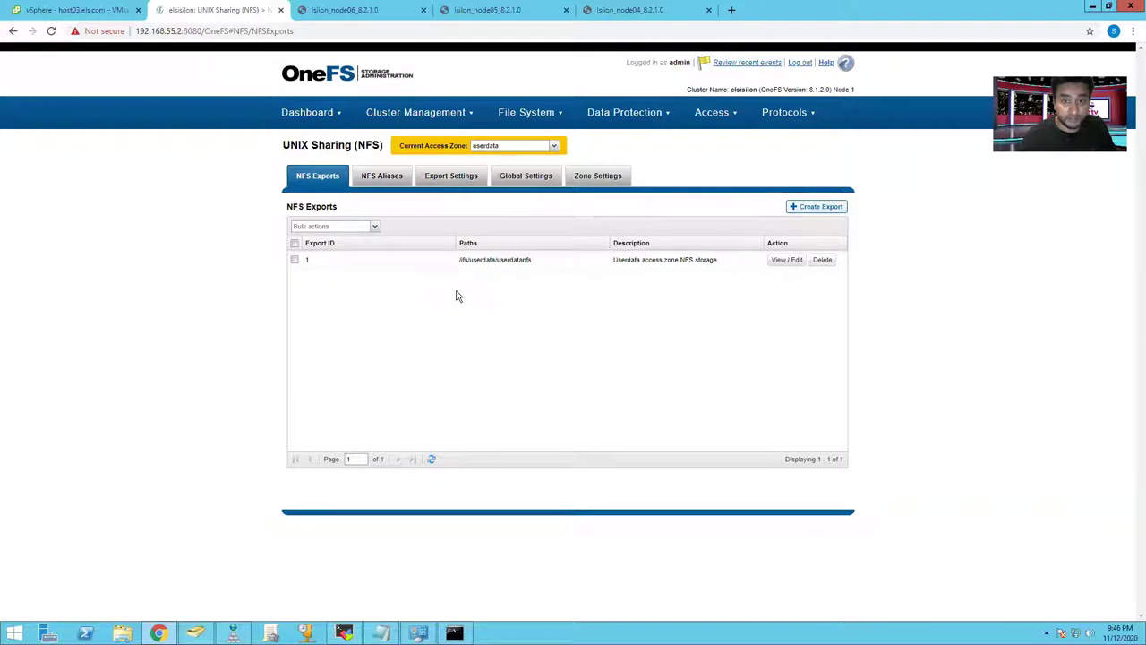
Check the cluster's total HDD size in the cluster overview.
mouse_move(322, 120)
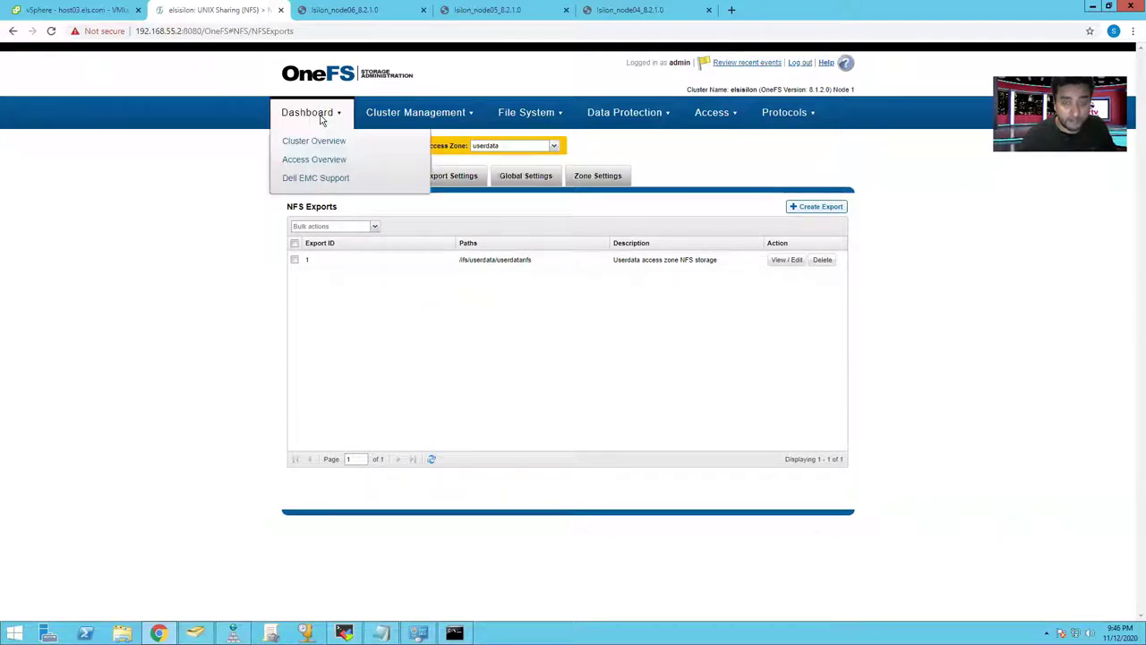
click(324, 140)
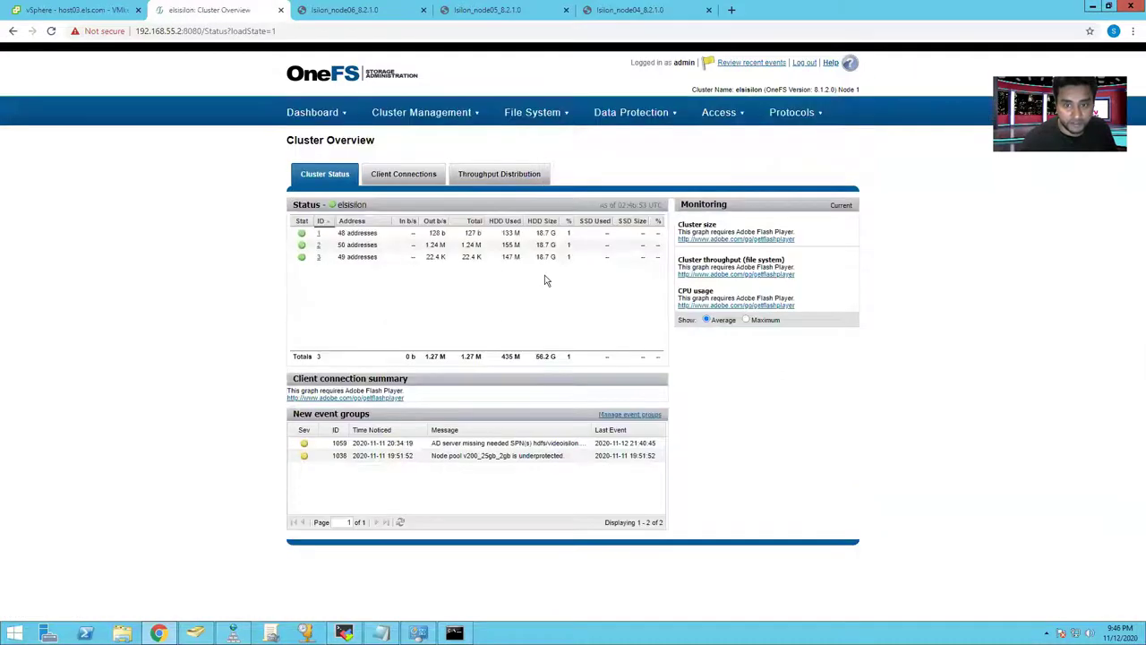
drag(536, 359, 557, 359)
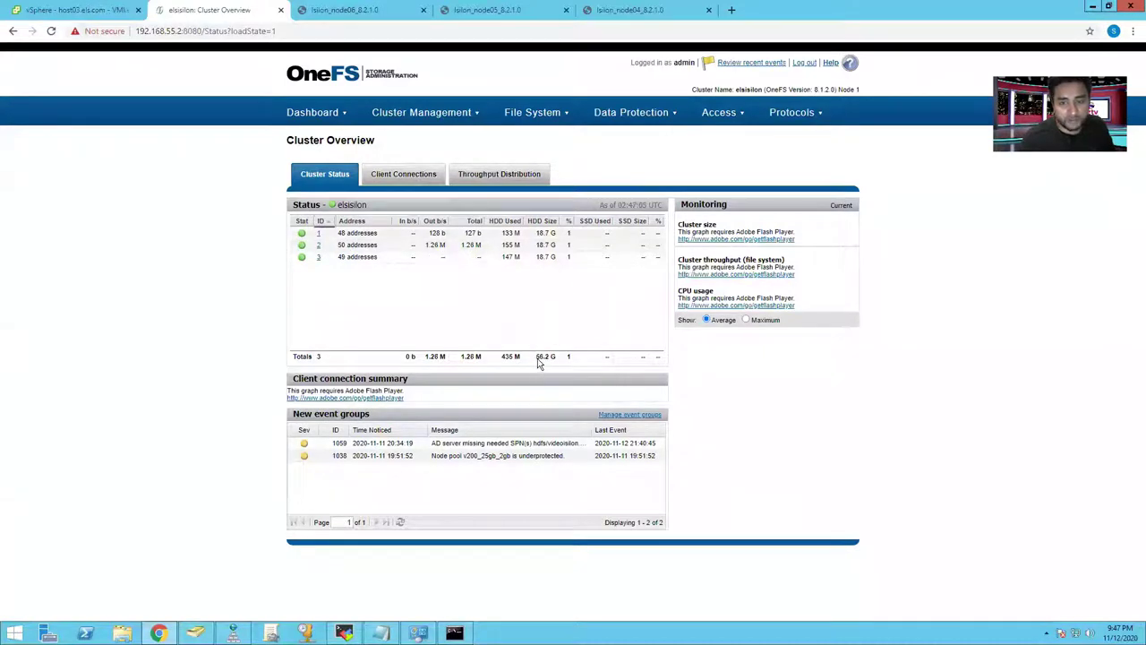
drag(536, 358, 551, 362)
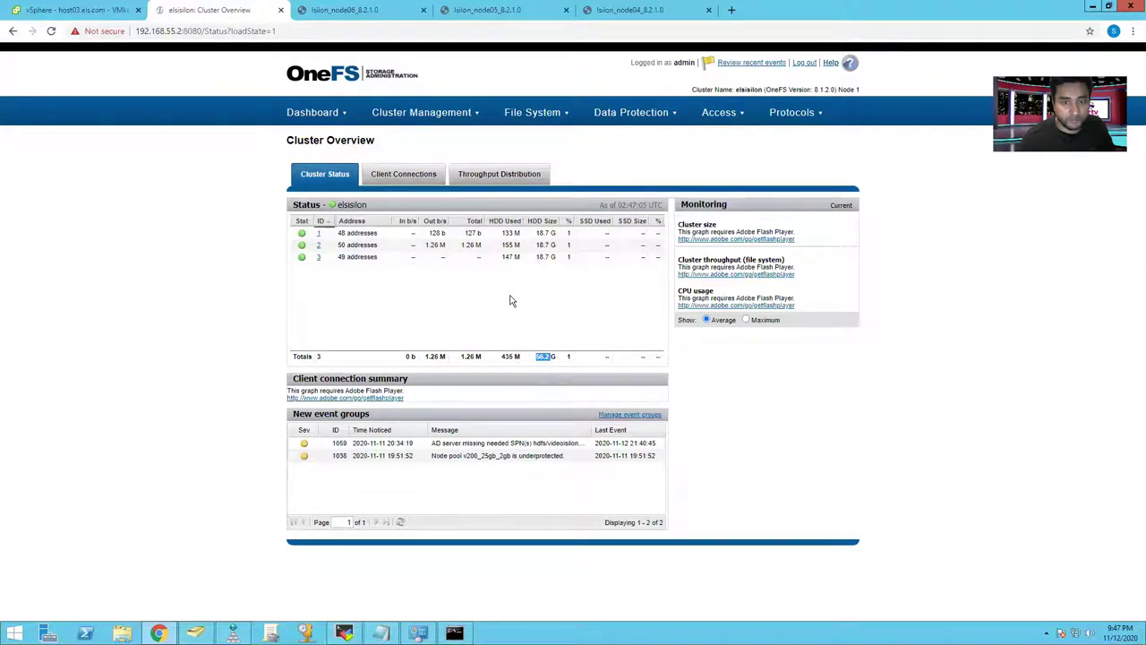
Delete the existing SmartQuotas directory quotas on /ifs/video/videonfs and /ifs/elsnfs.
mouse_move(609, 117)
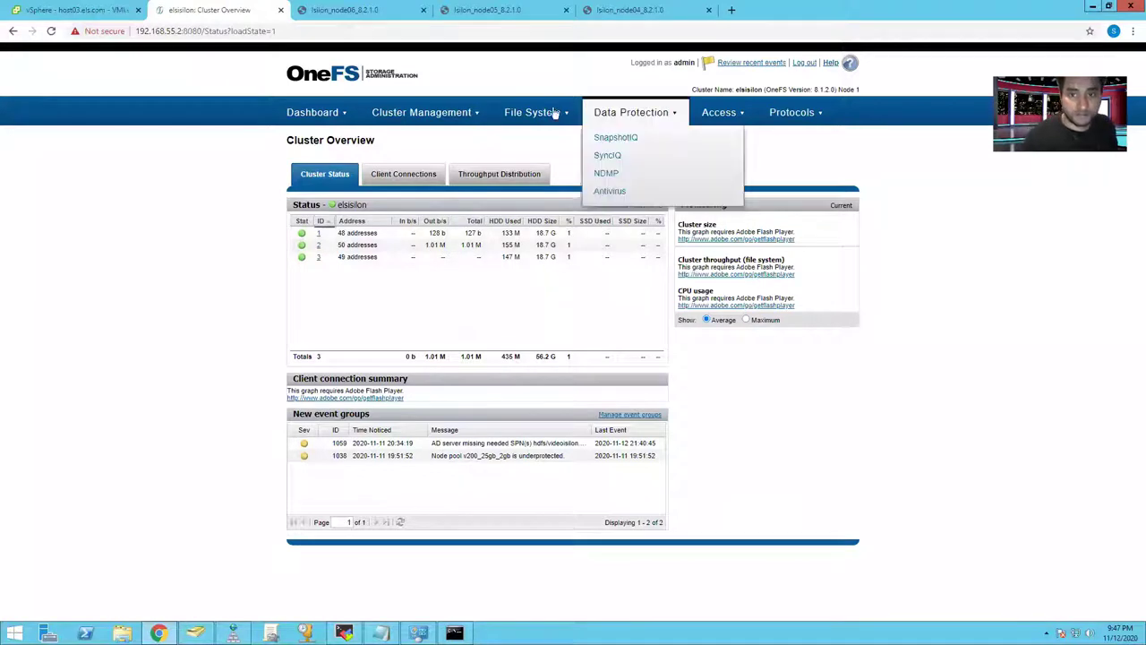
mouse_move(542, 114)
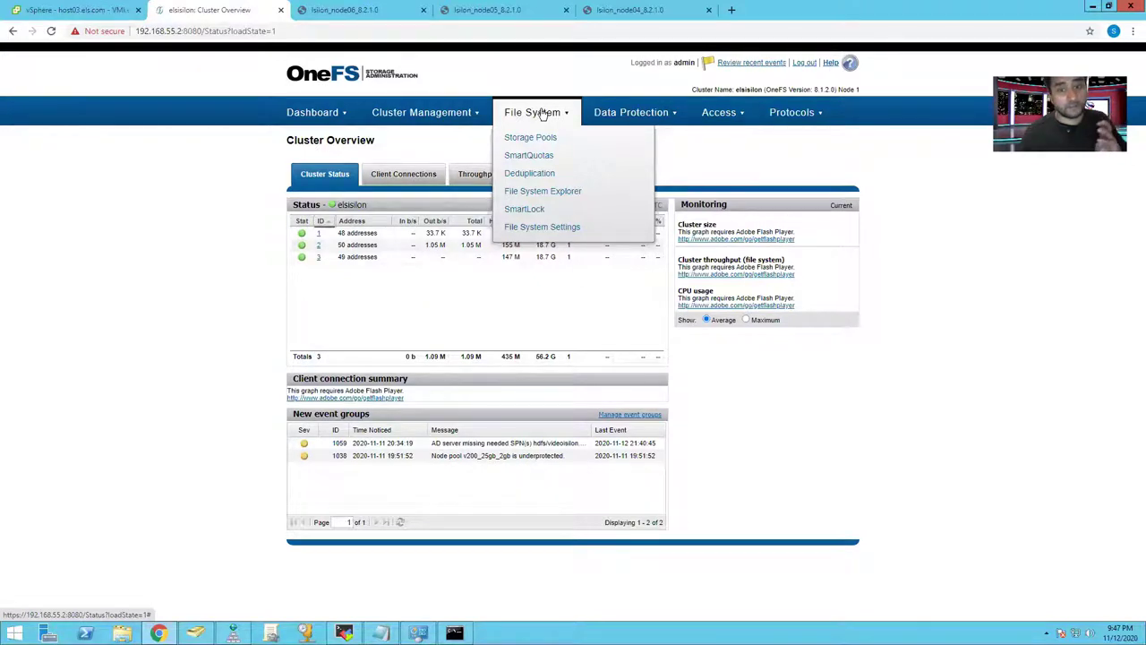
click(546, 158)
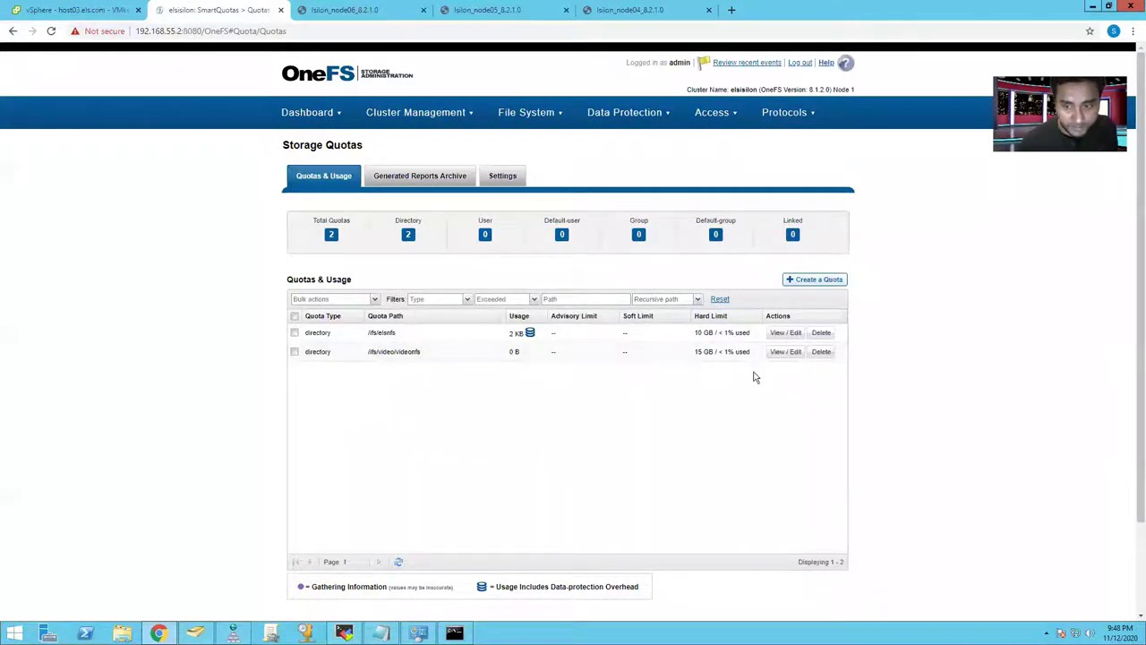
click(818, 353)
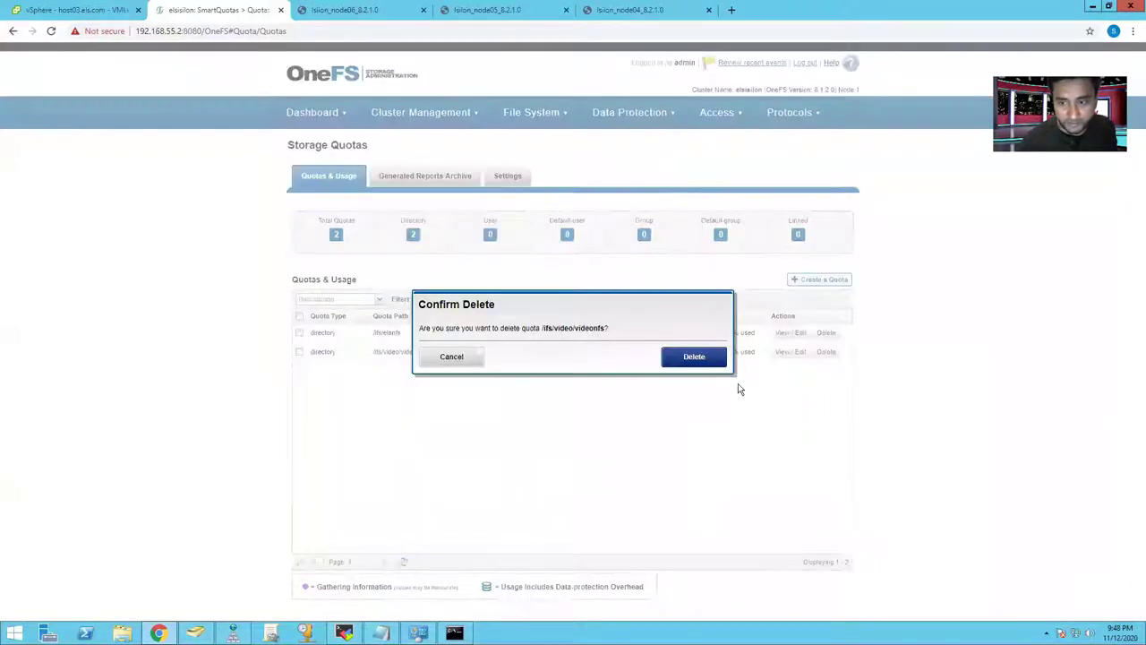
click(691, 358)
click(821, 376)
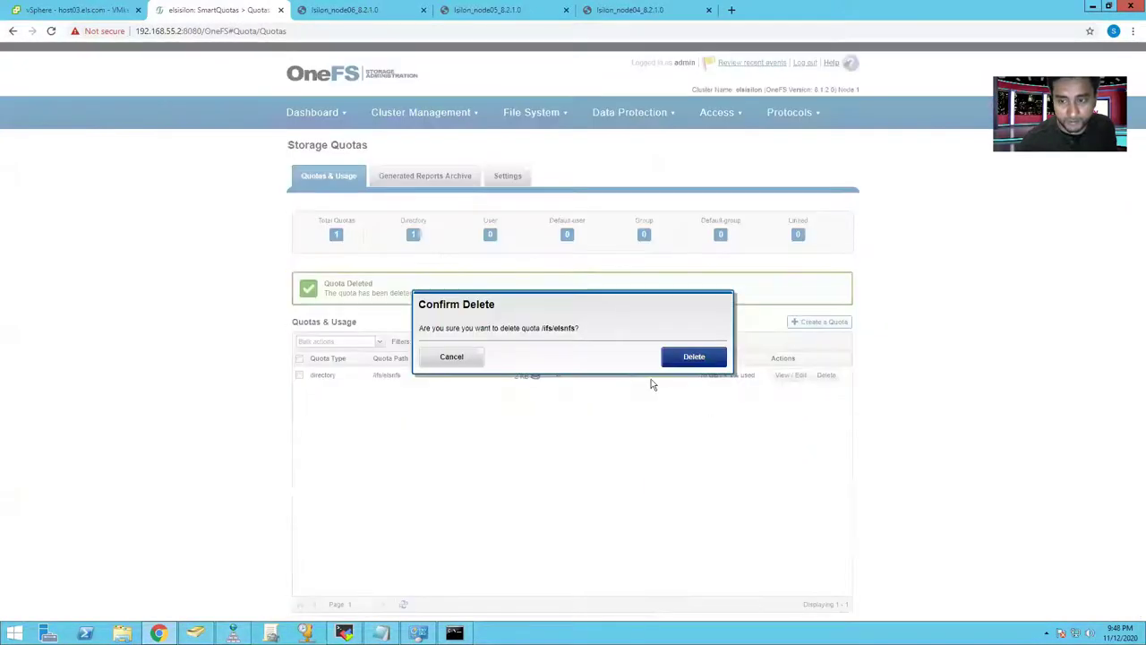
click(693, 358)
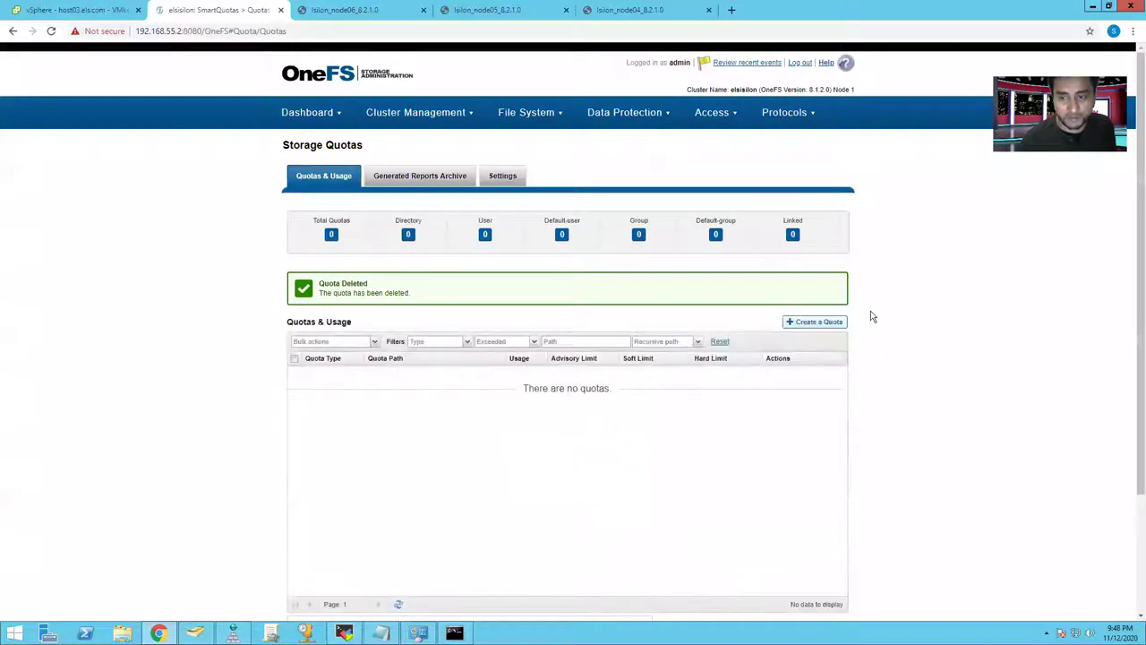
Start a new directory quota and set its path to /ifs/video/videonfs.
click(822, 323)
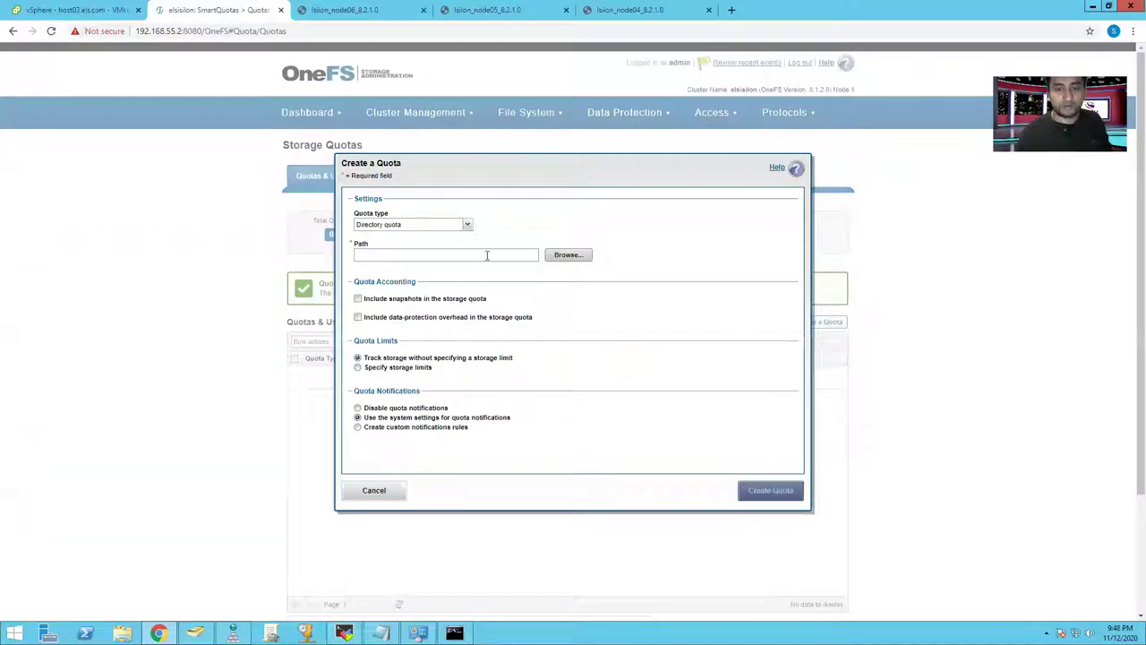
click(426, 225)
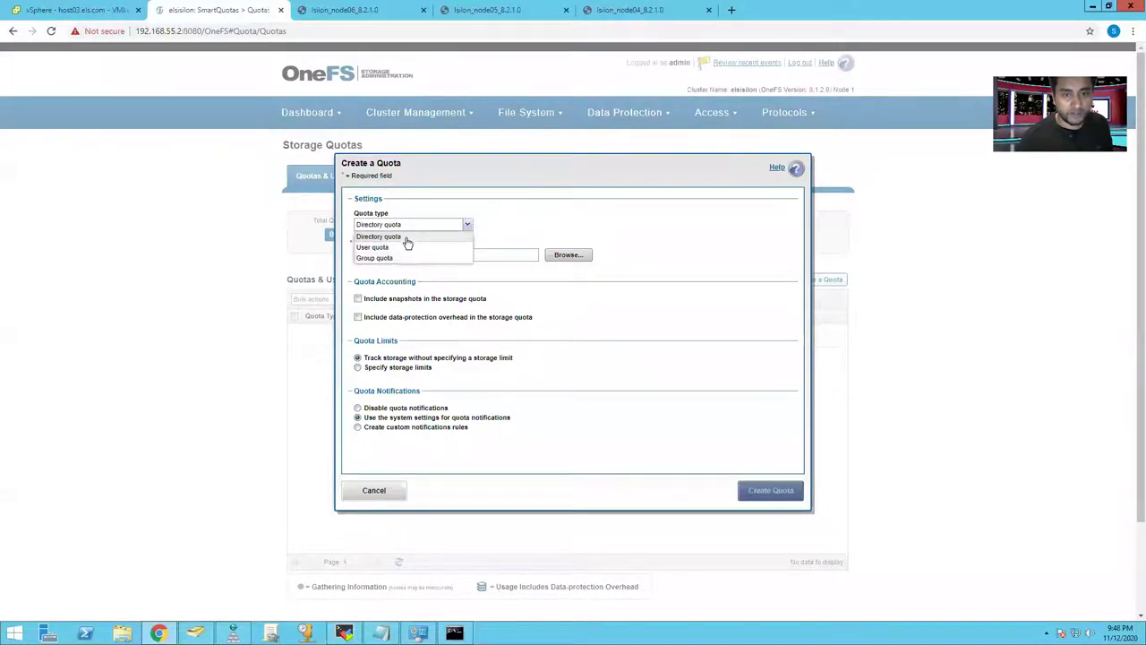
click(408, 238)
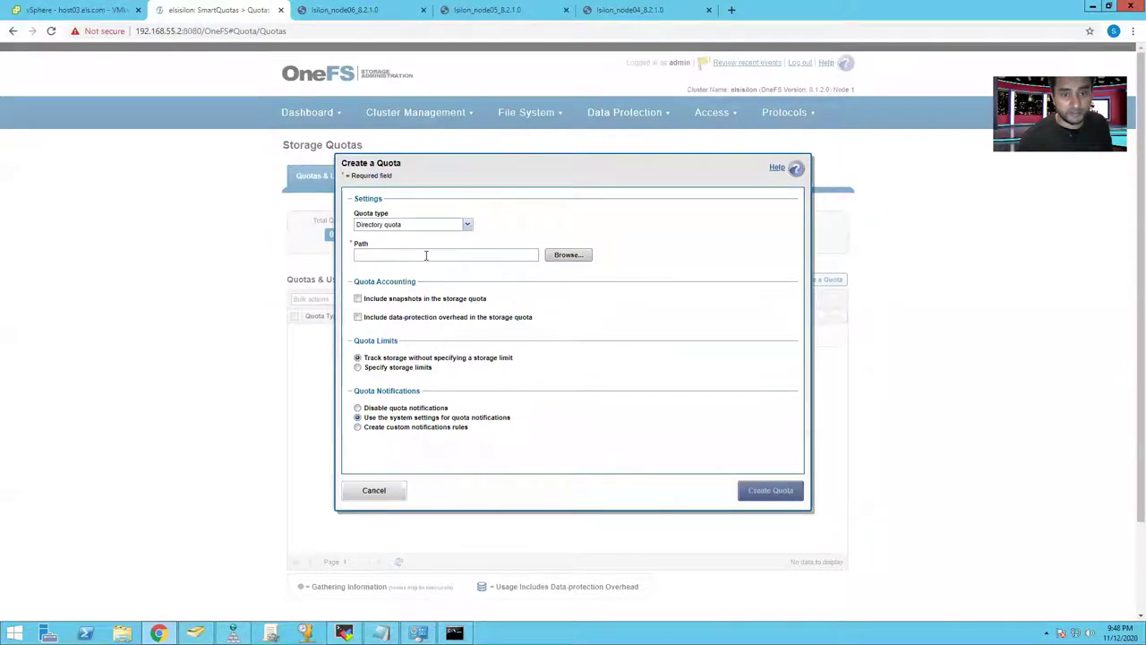
click(569, 254)
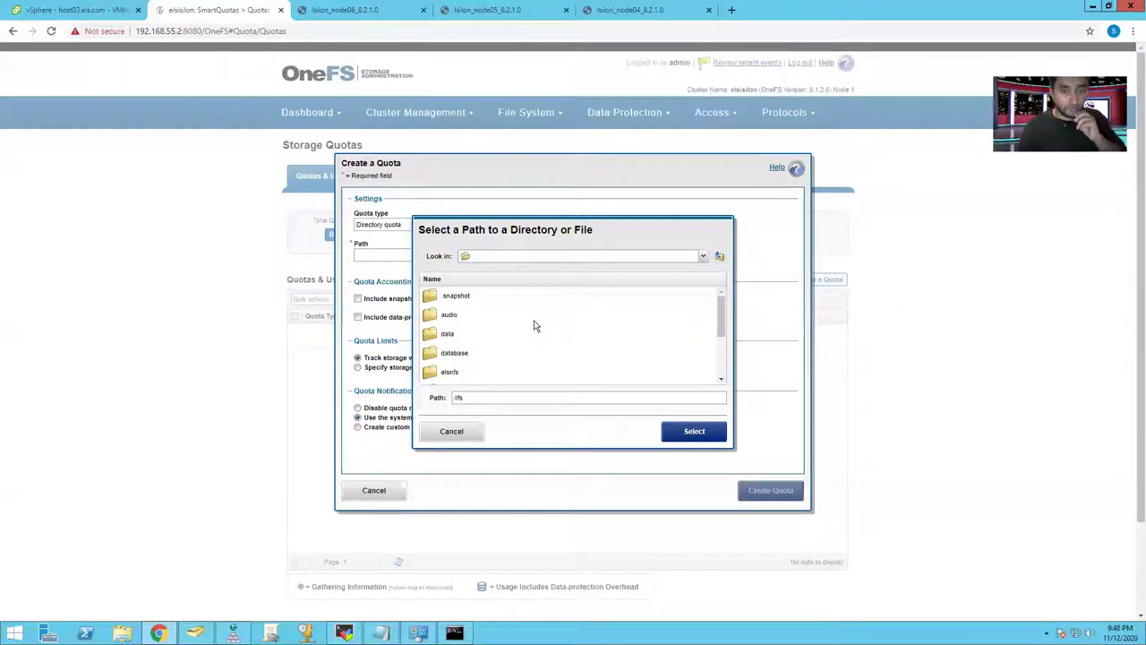
drag(722, 325, 724, 335)
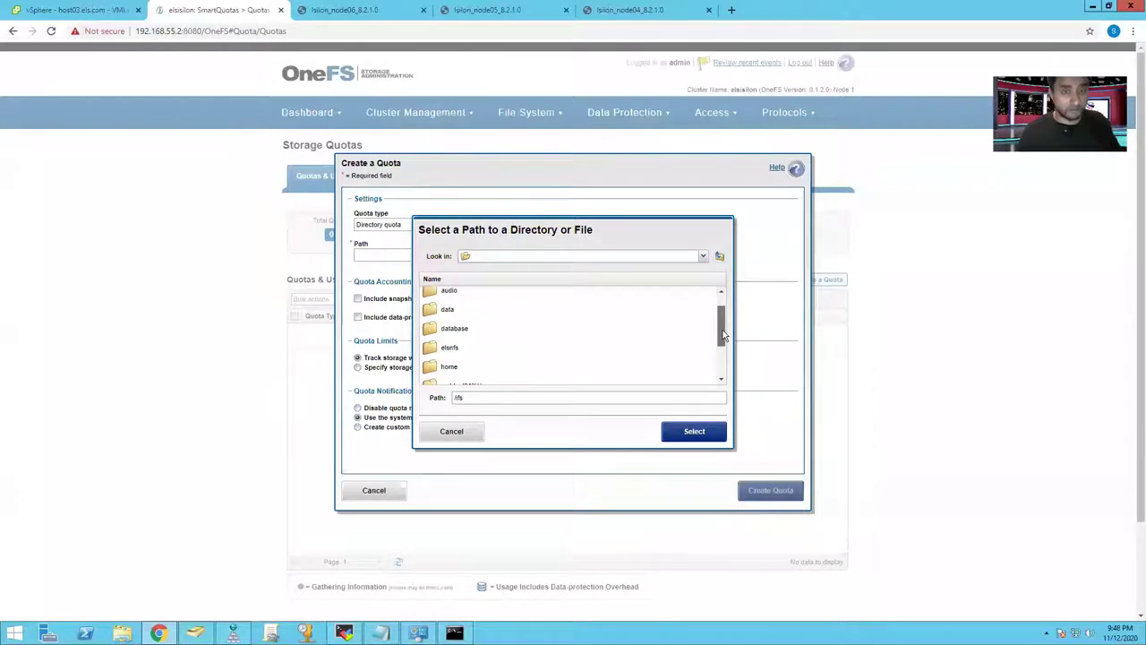
drag(723, 335, 717, 351)
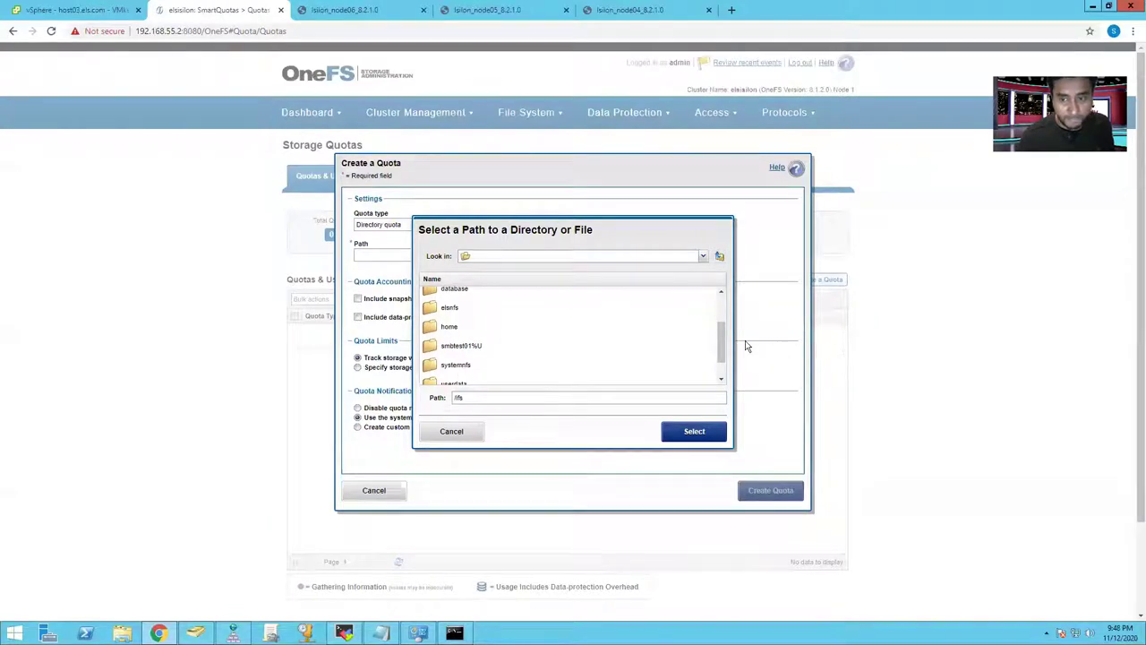
mouse_move(722, 345)
mouse_down()
mouse_move(721, 334)
mouse_move(716, 361)
mouse_up()
double_click(444, 374)
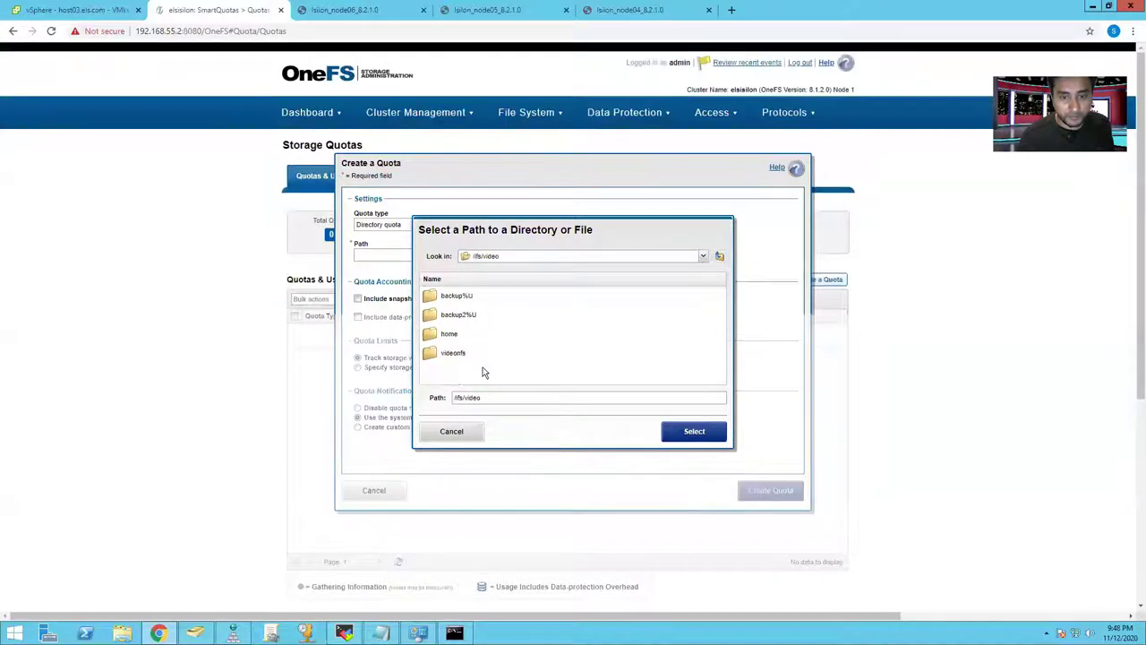
click(462, 356)
double_click(462, 356)
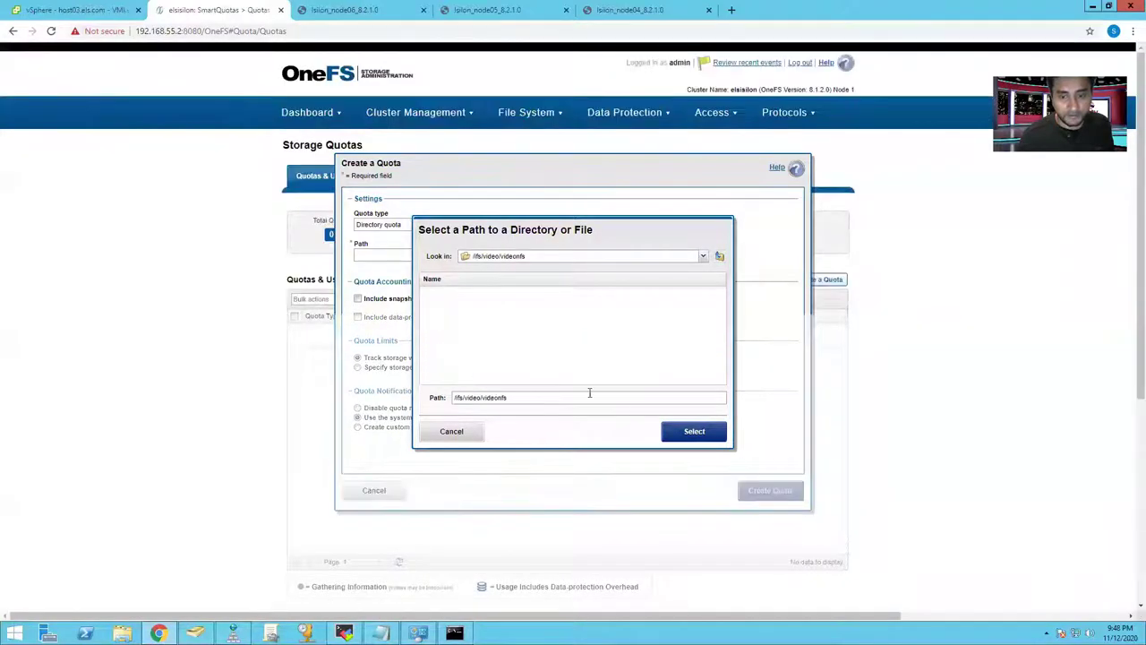
click(672, 434)
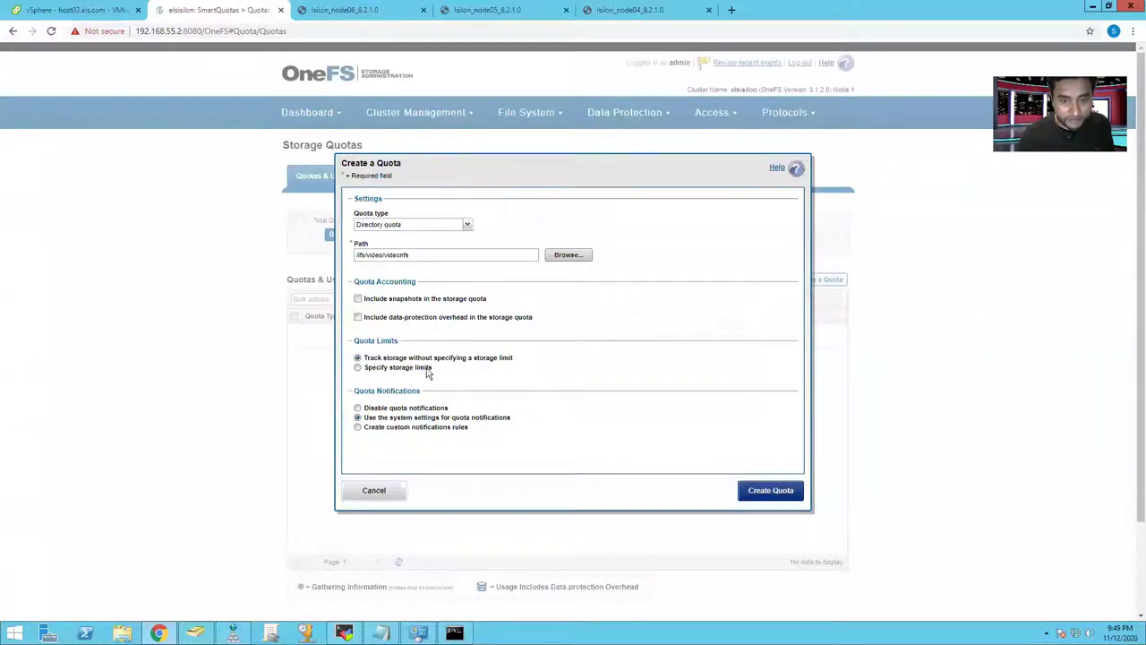
Specify a hard storage limit of 5 gigabytes for the quota and create it with the remaining defaults.
click(357, 367)
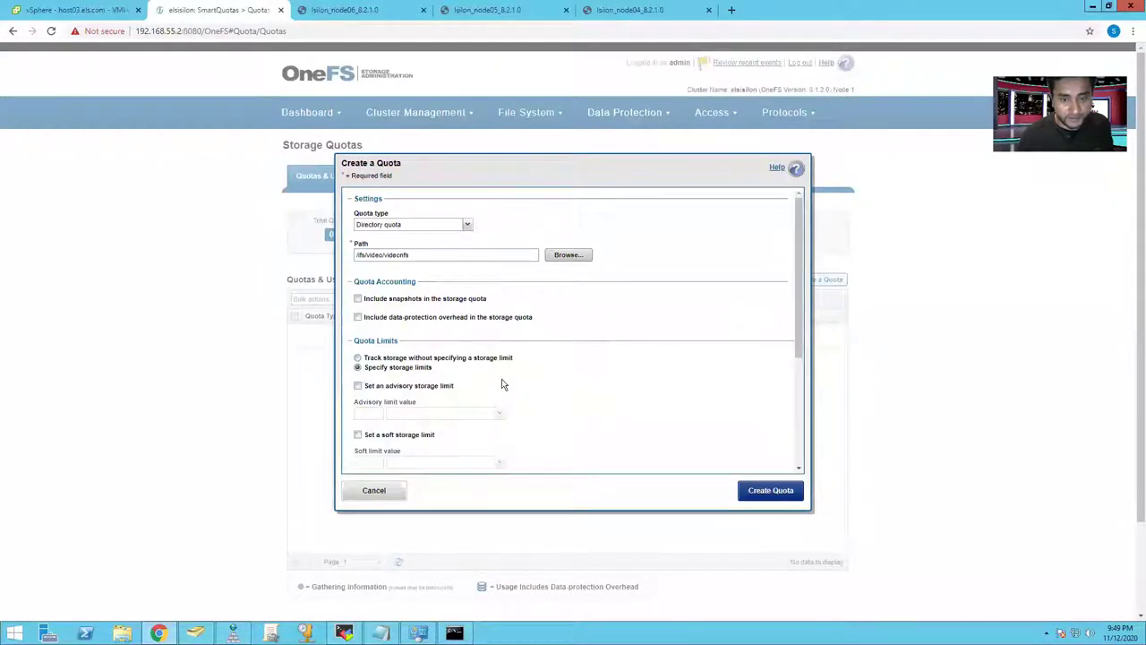
scroll(504, 384, down, 1)
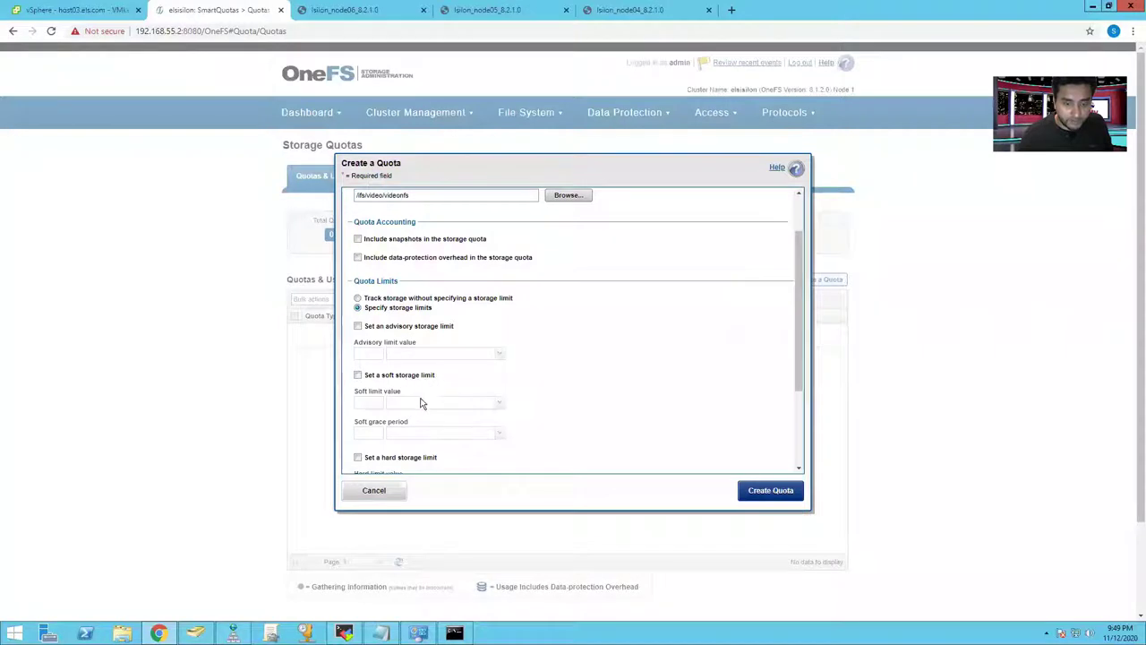
scroll(541, 389, down, 1)
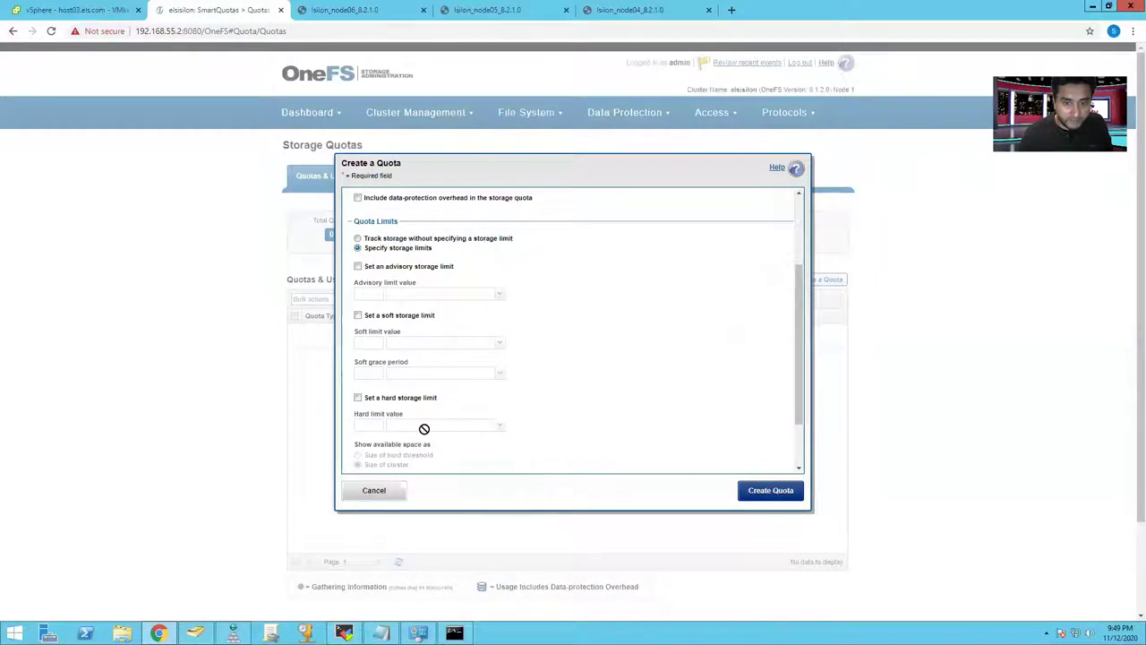
click(358, 398)
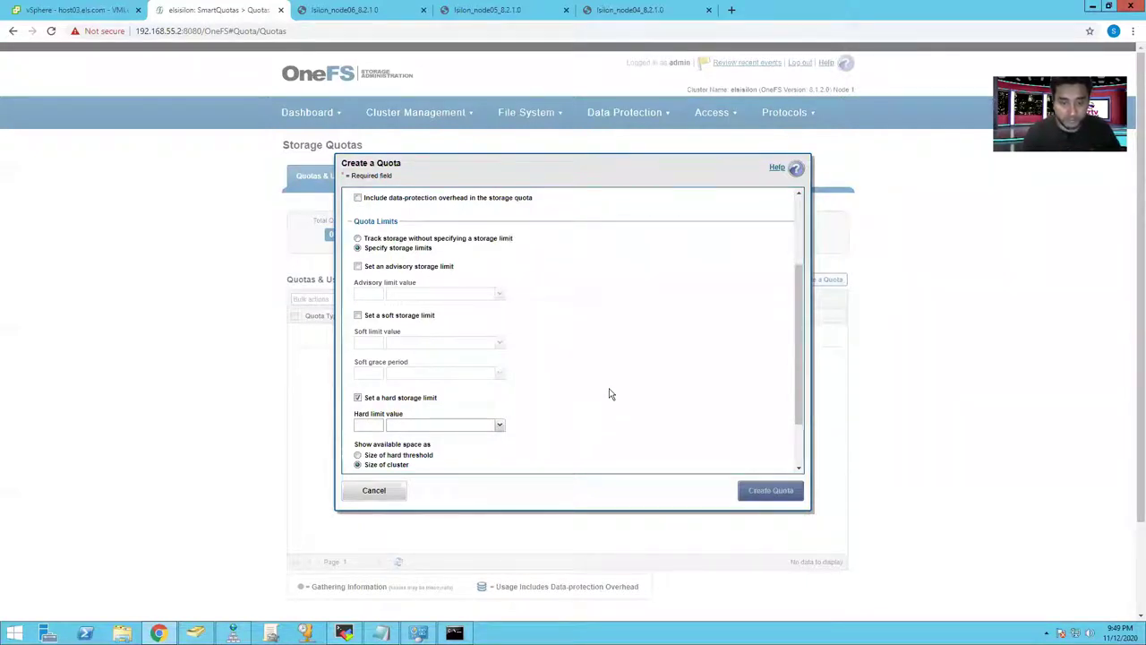
scroll(607, 398, down, 1)
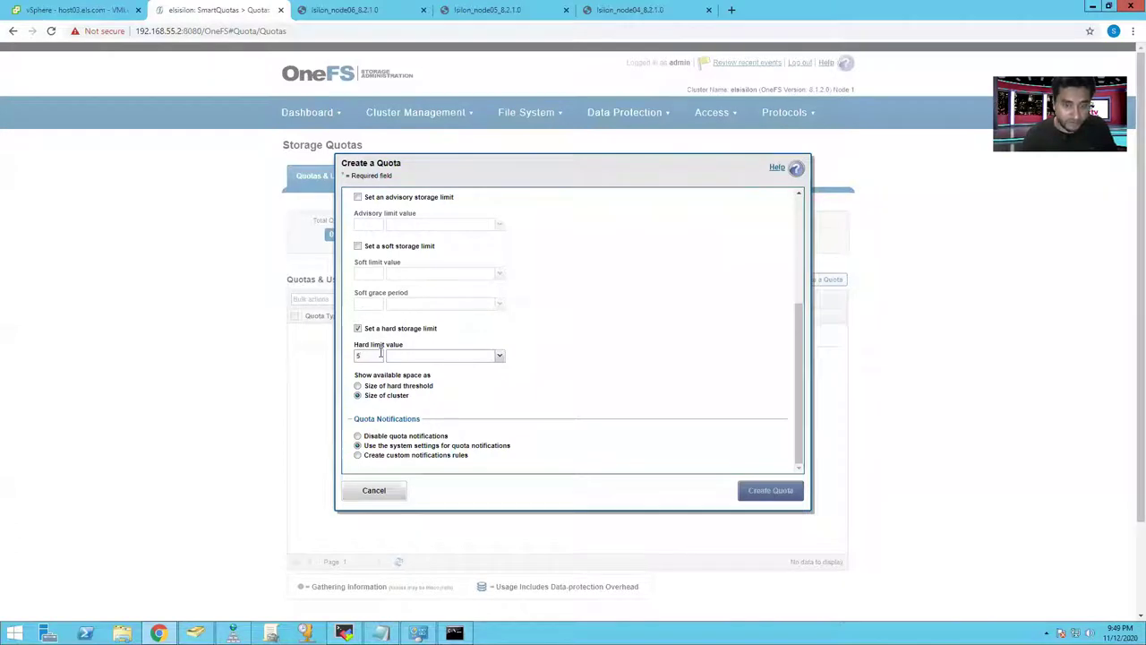
click(407, 357)
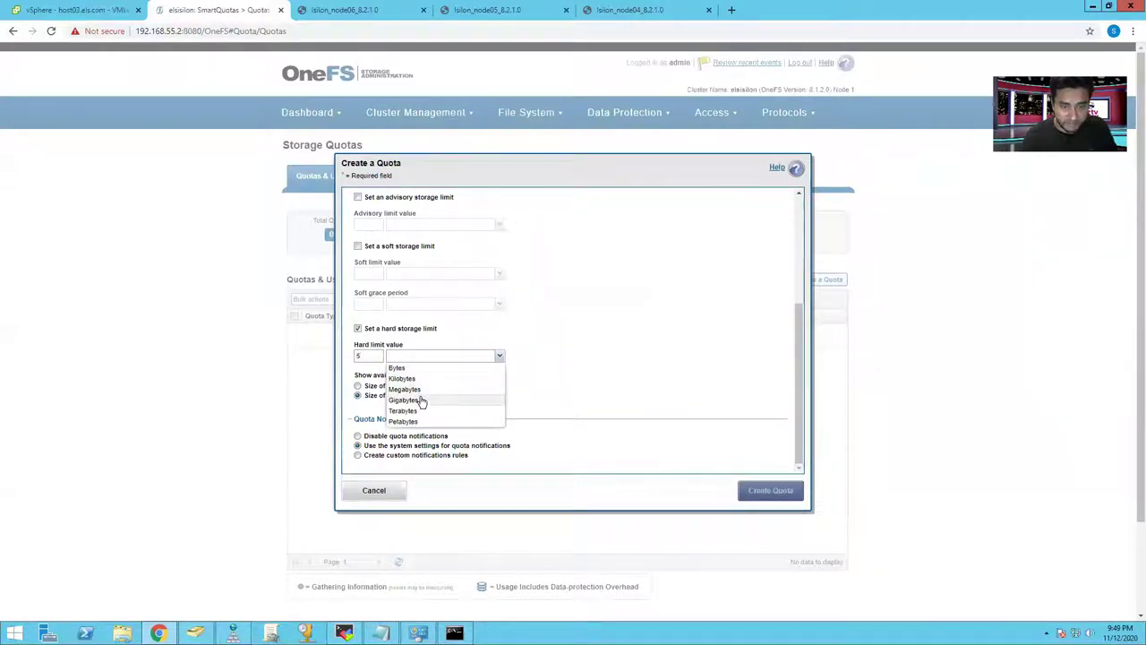
click(420, 401)
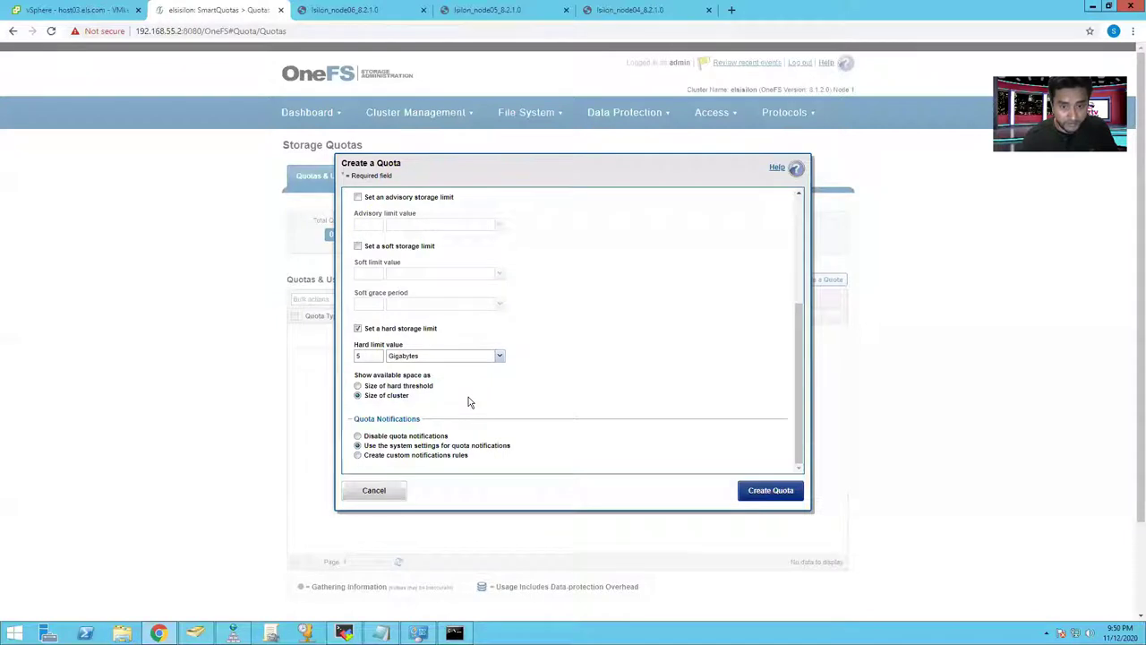
click(757, 498)
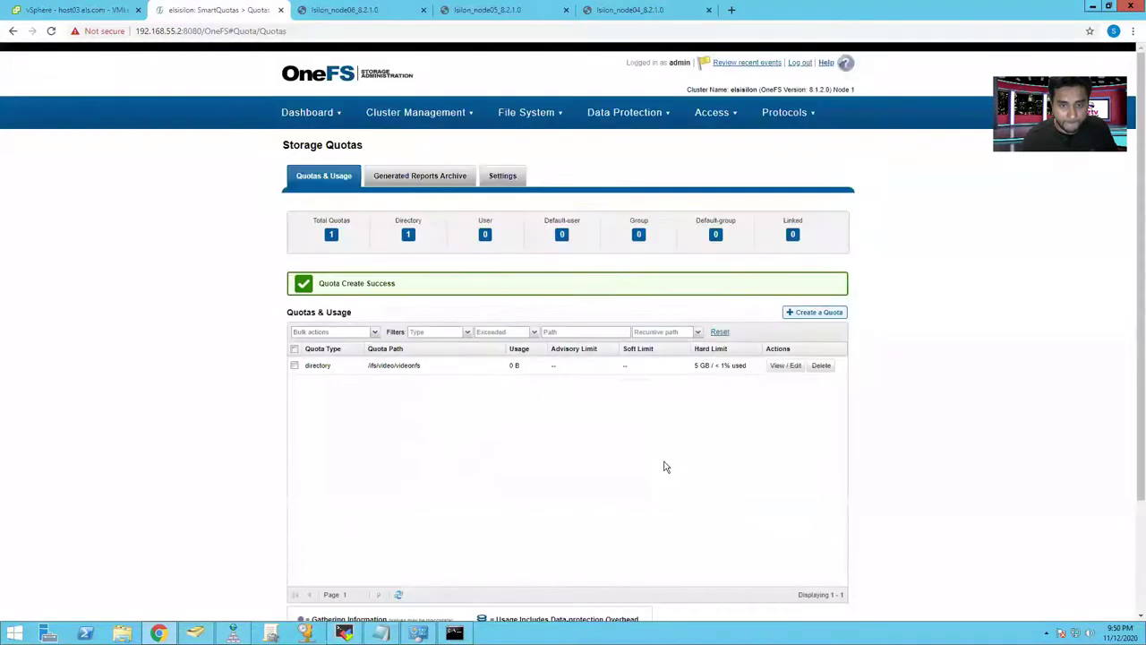
Start another directory quota and browse to /ifs/audio/audionfs as its path.
click(811, 315)
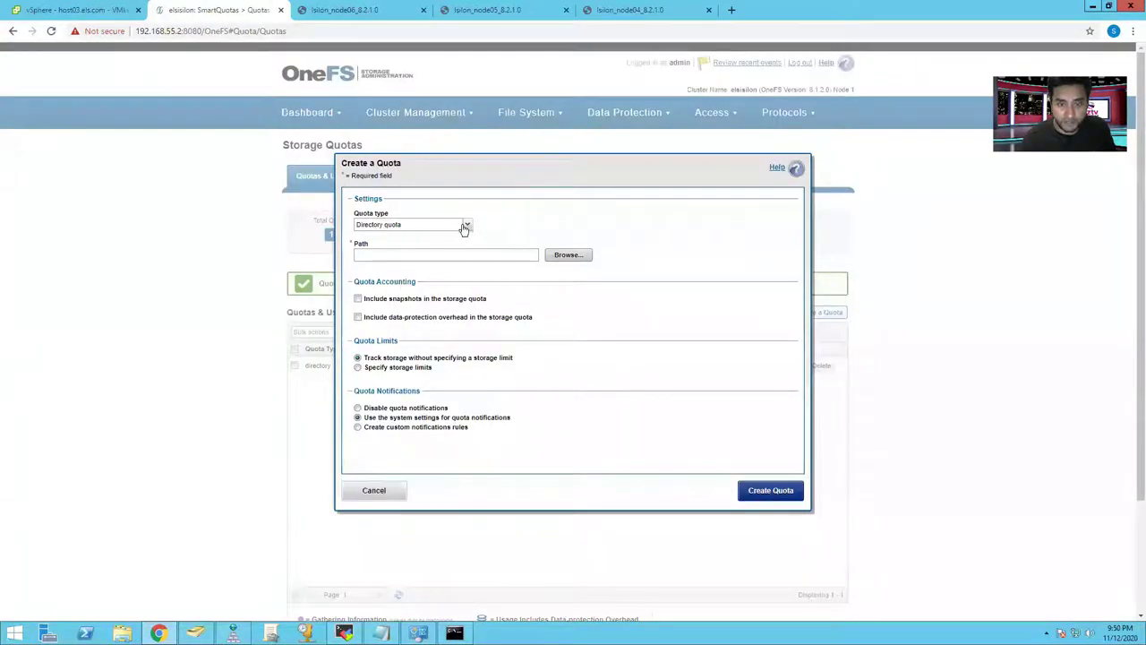
click(570, 256)
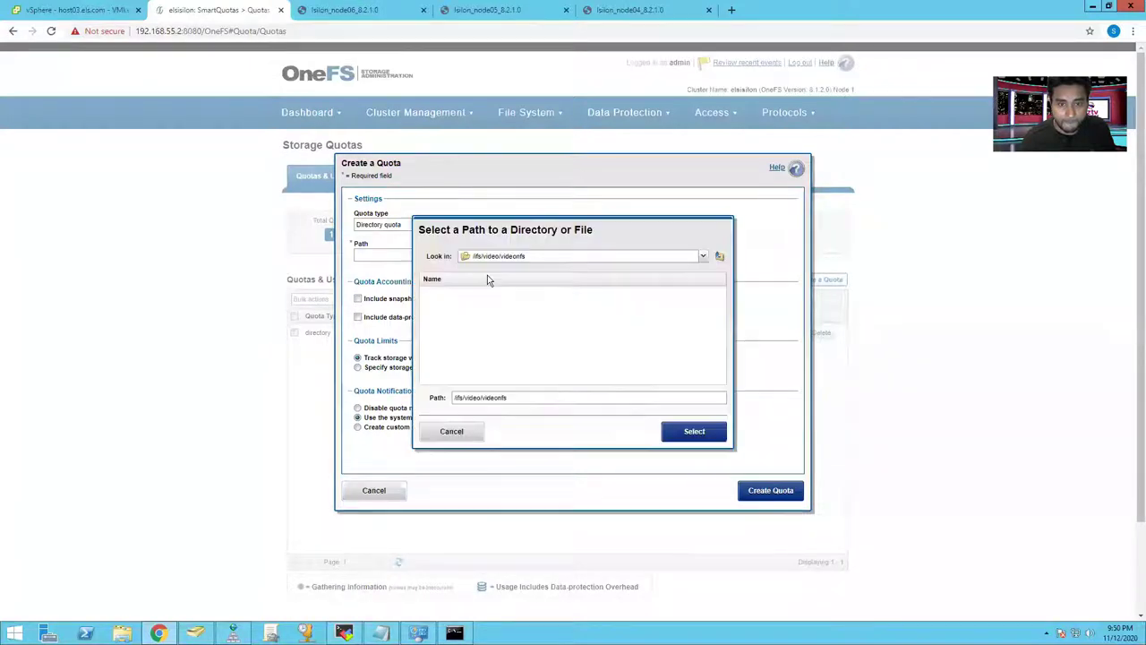
click(719, 257)
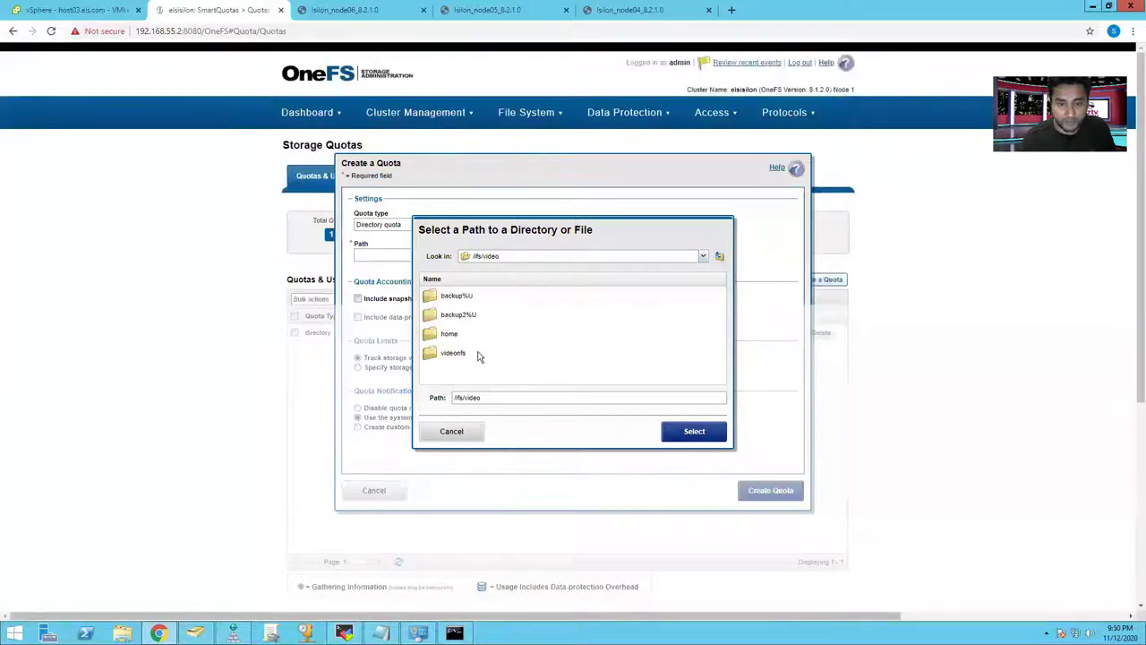
click(719, 257)
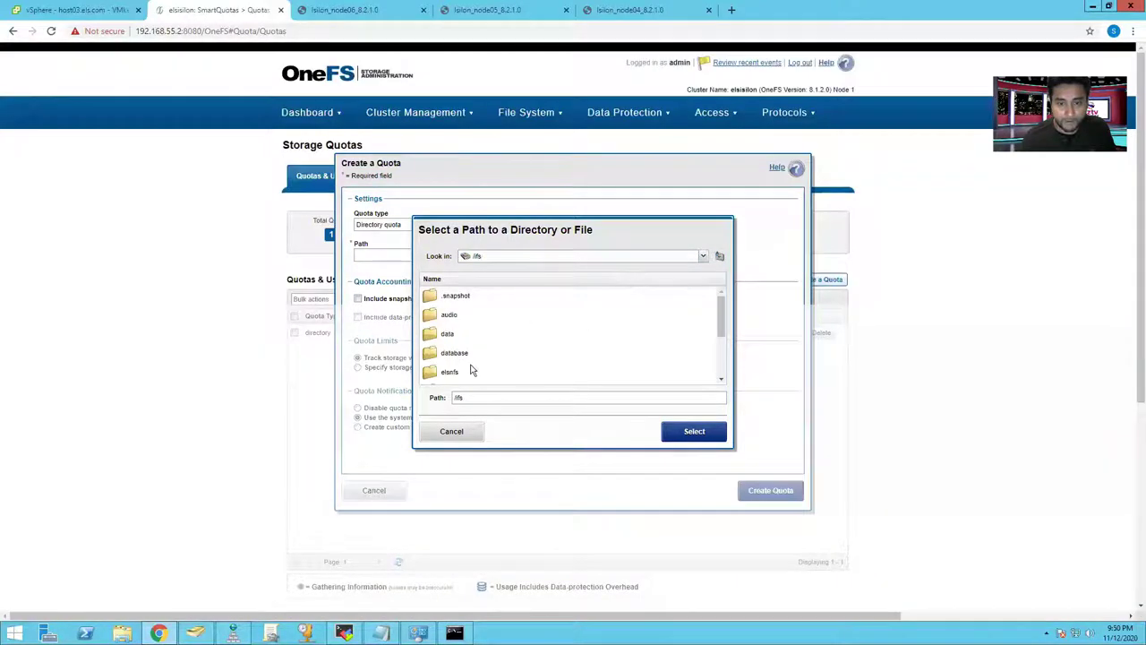
double_click(450, 315)
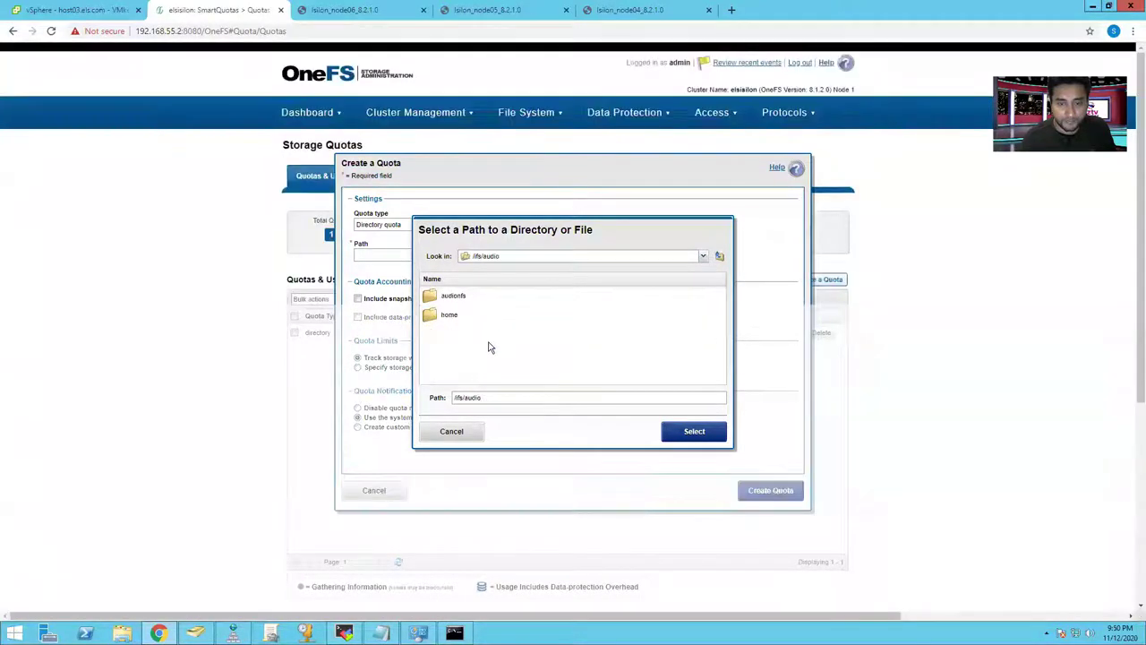
click(455, 296)
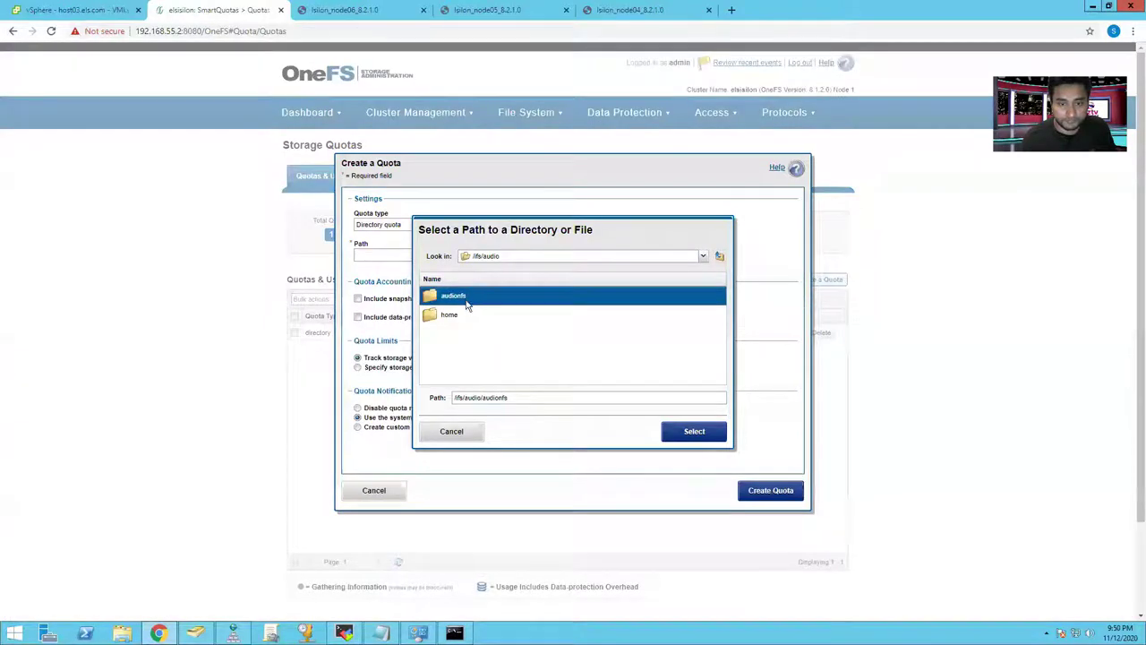
click(690, 431)
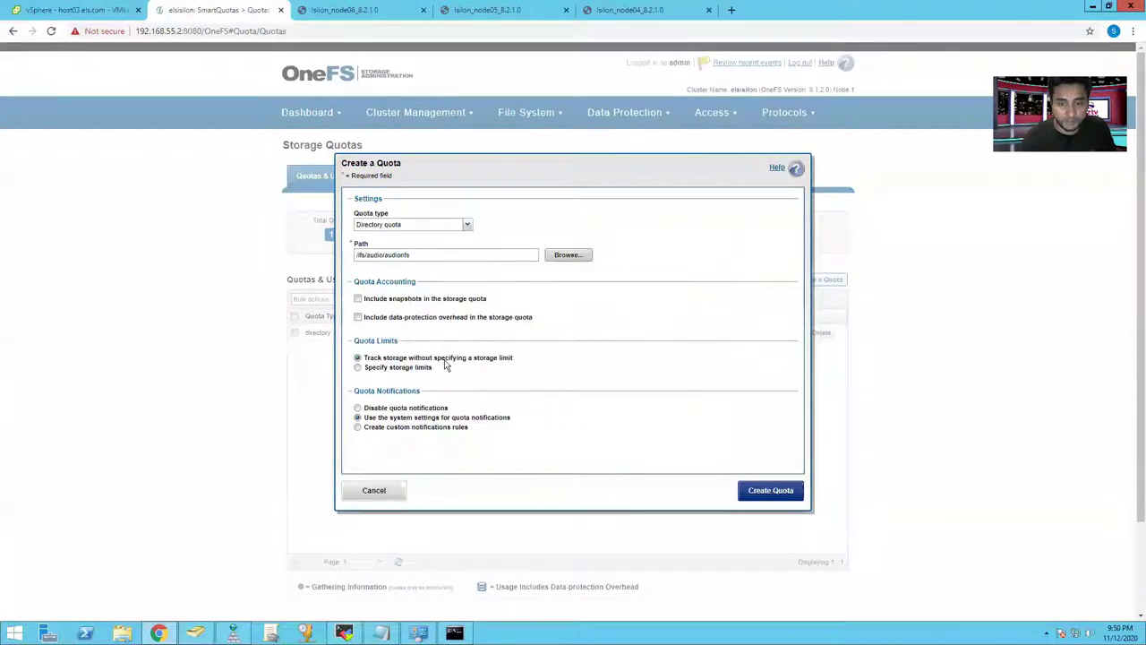
Specify a hard storage limit of 10 gigabytes for the audionfs quota and create it with the remaining defaults.
click(358, 368)
scroll(421, 417, down, 3)
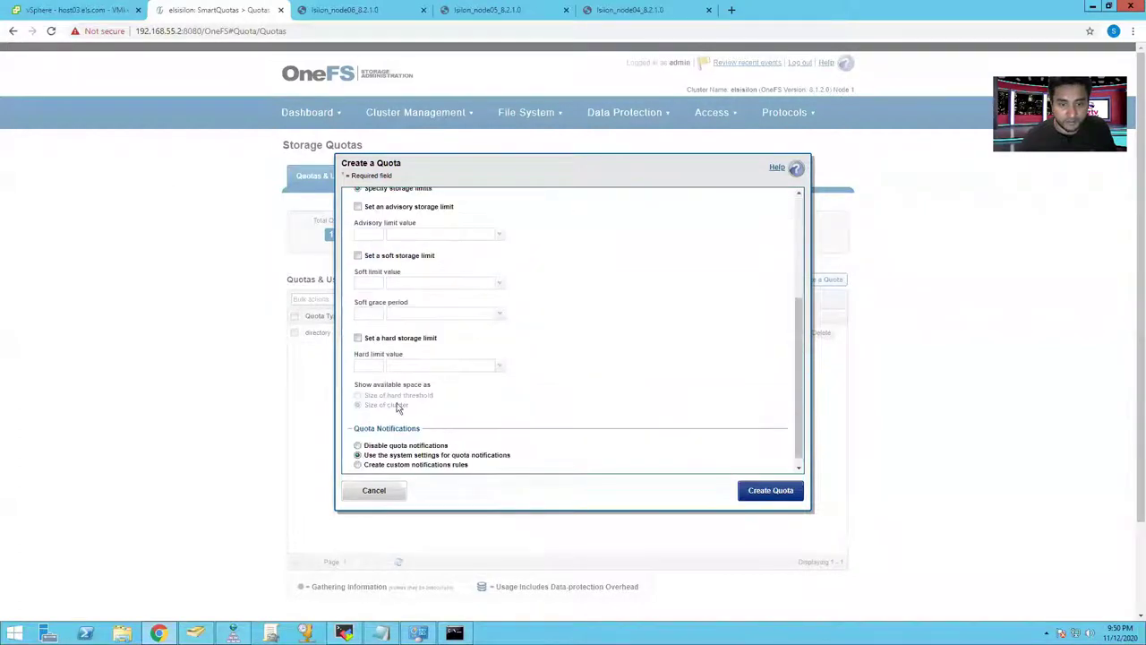
click(358, 338)
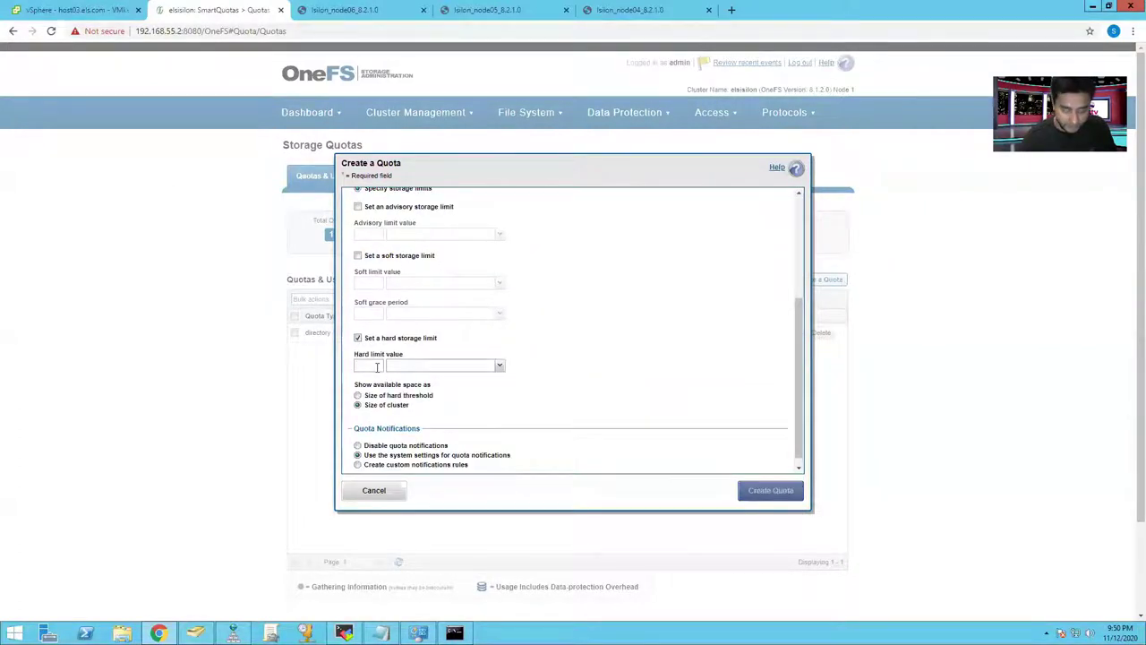
text(10)
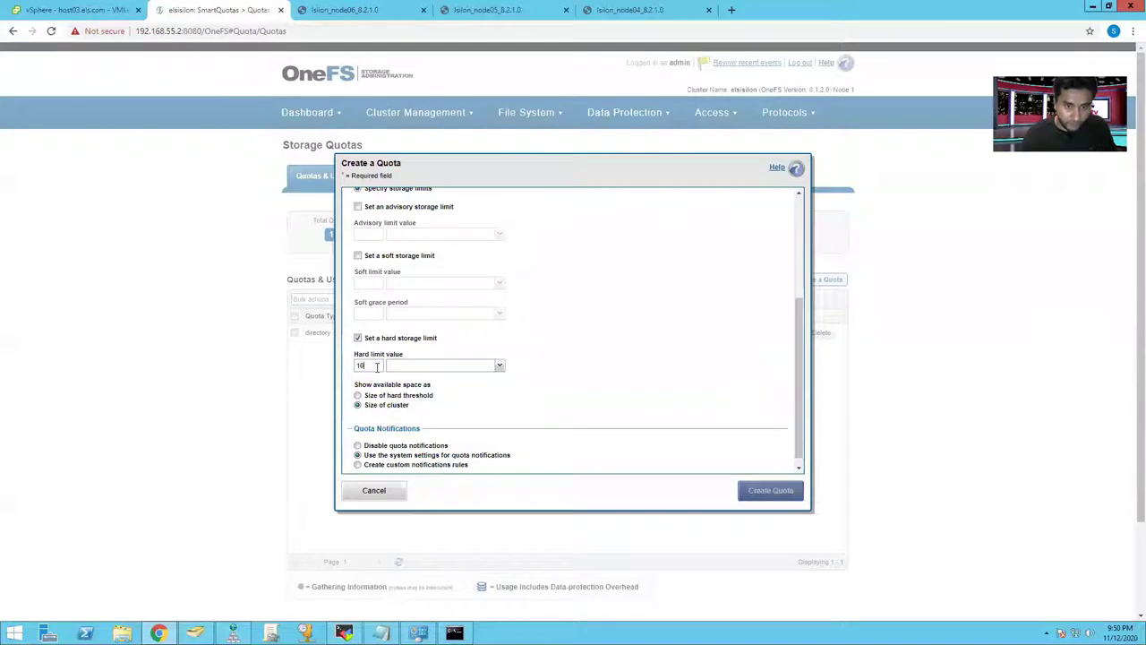
click(425, 367)
click(423, 412)
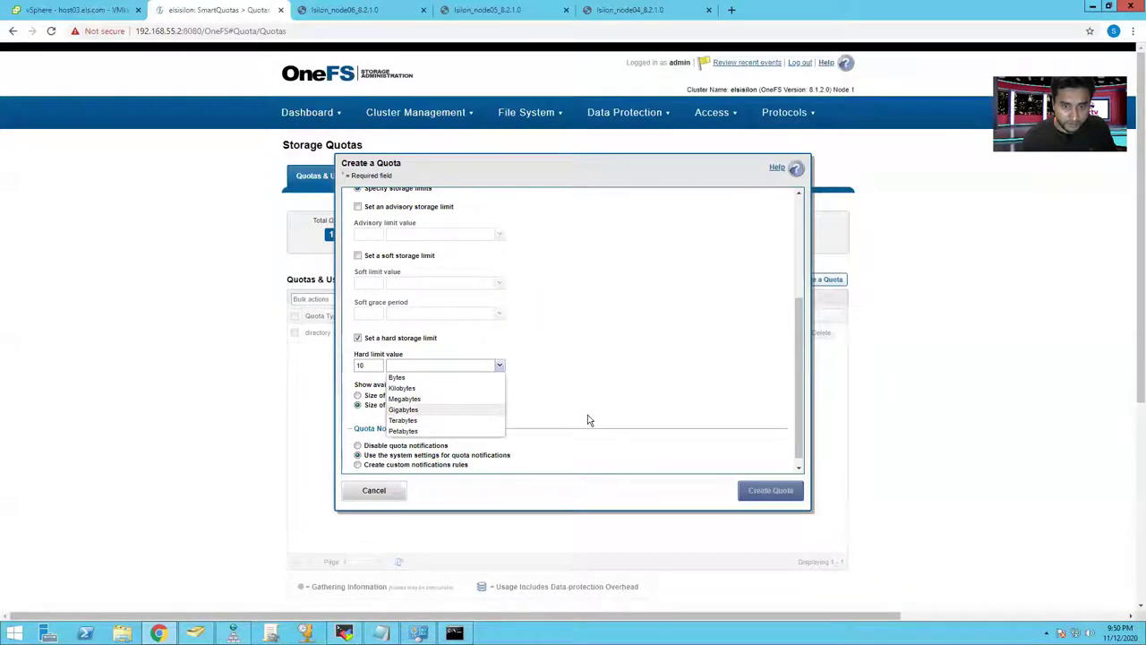
click(757, 492)
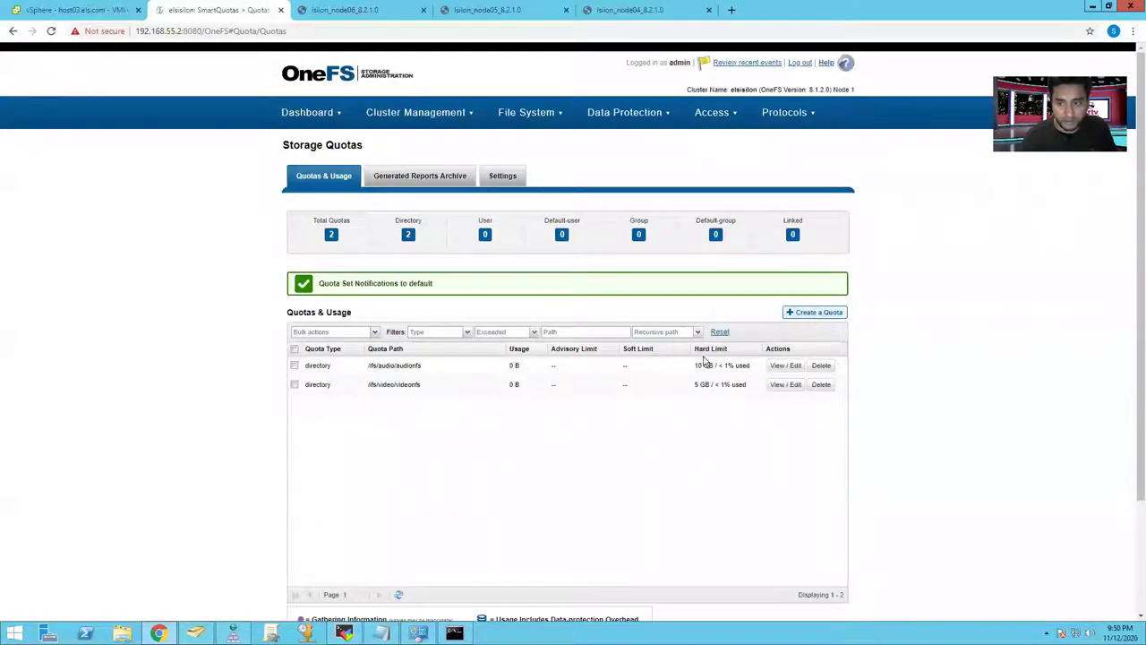
Start a new directory quota and browse to /ifs/userdata/userdatanfs as its path.
key(Return)
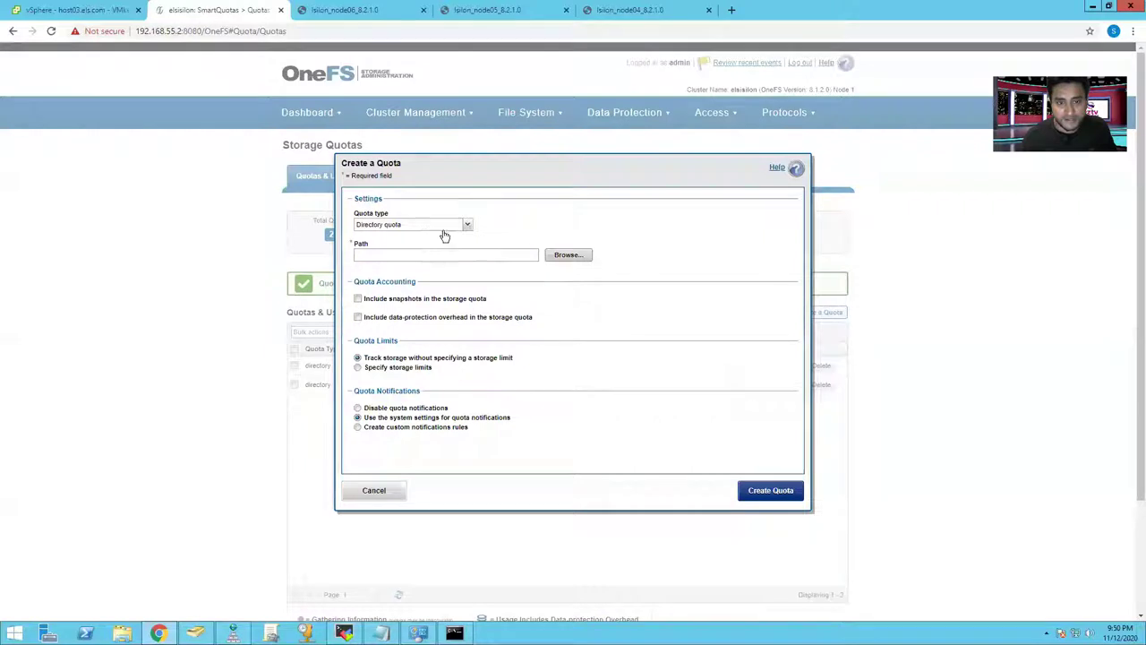
click(557, 256)
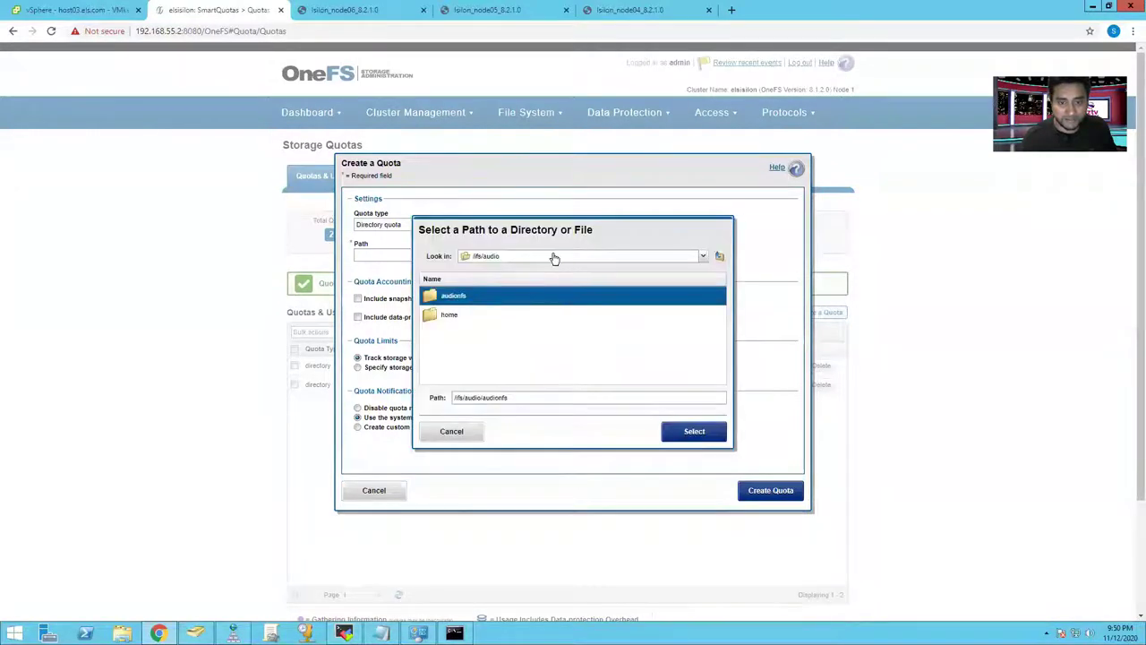
click(719, 257)
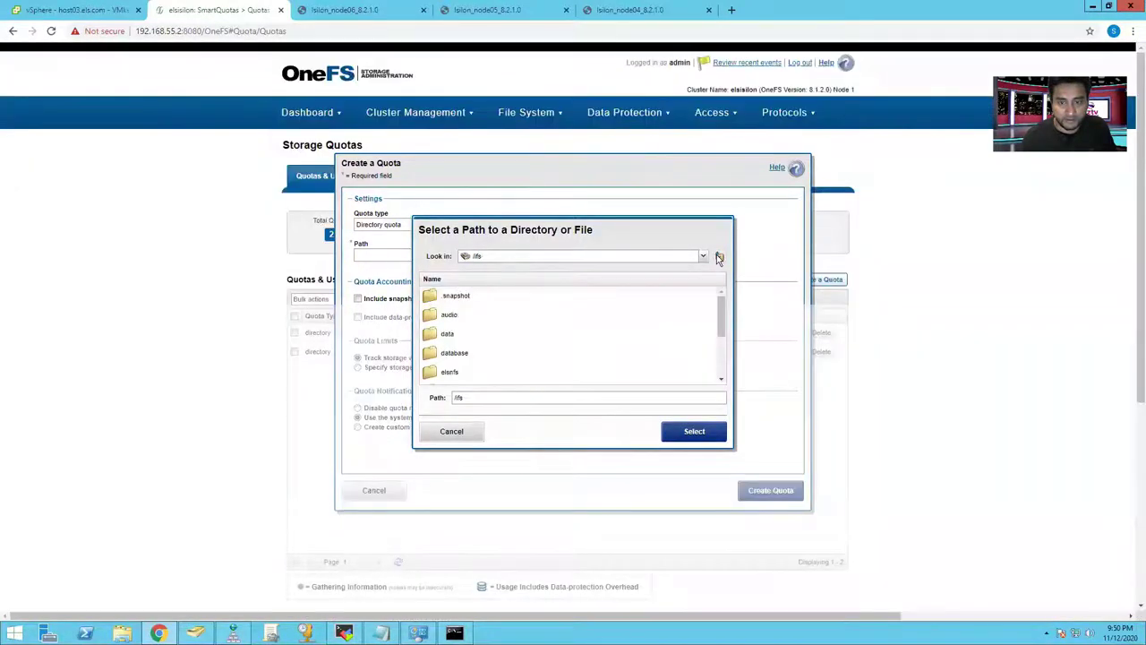
scroll(573, 349, down, 5)
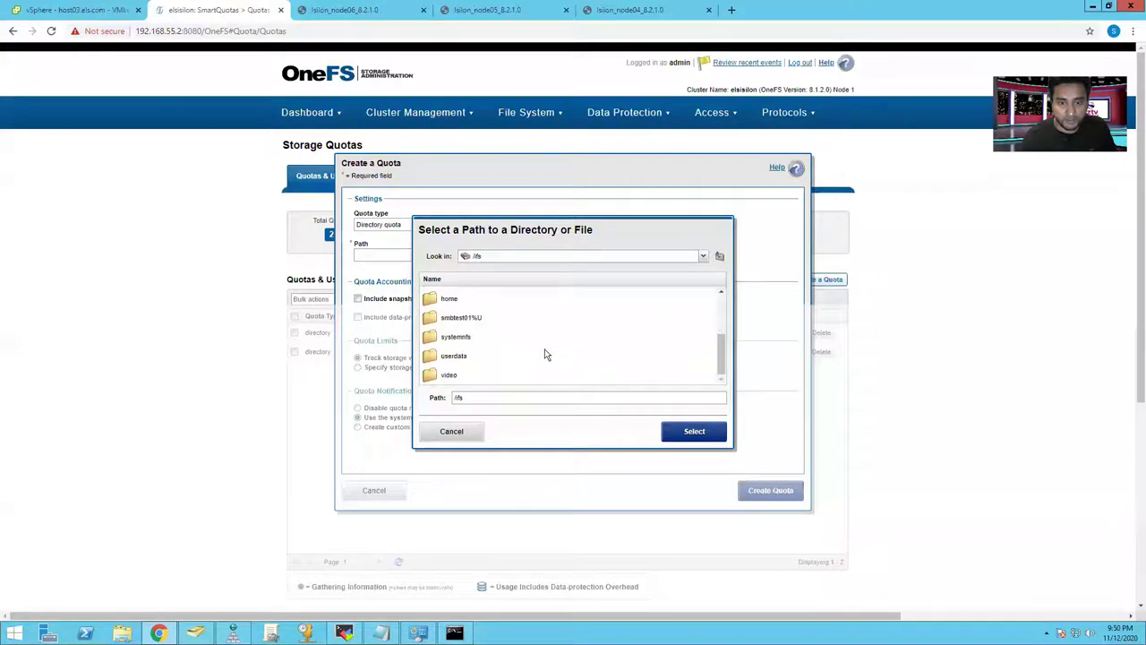
click(457, 358)
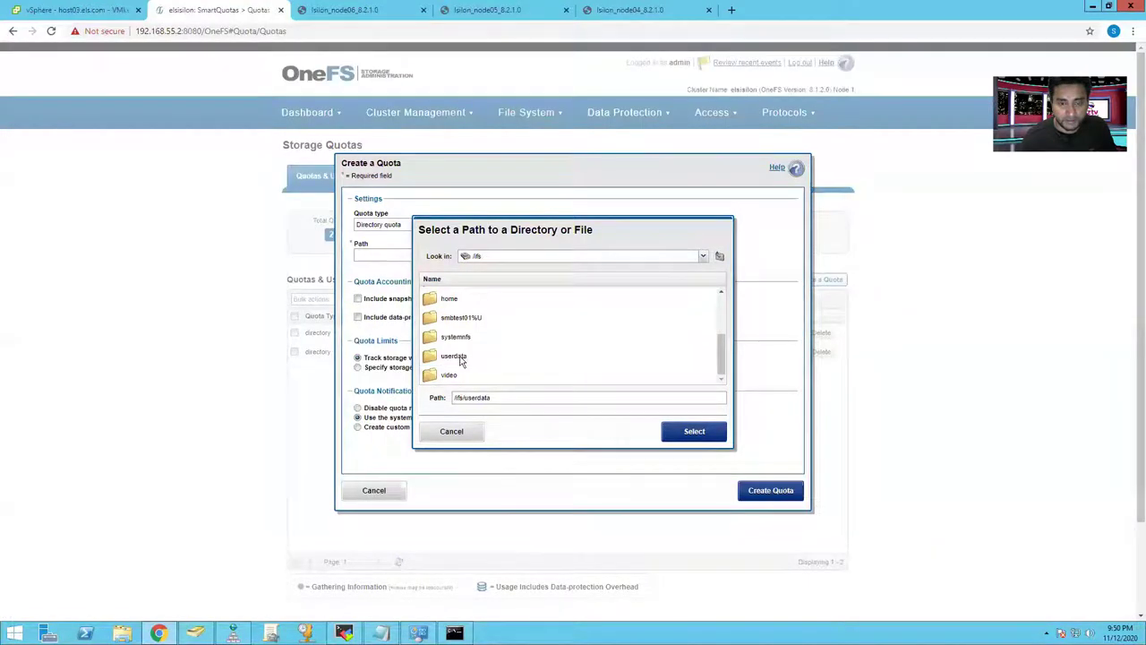
double_click(457, 358)
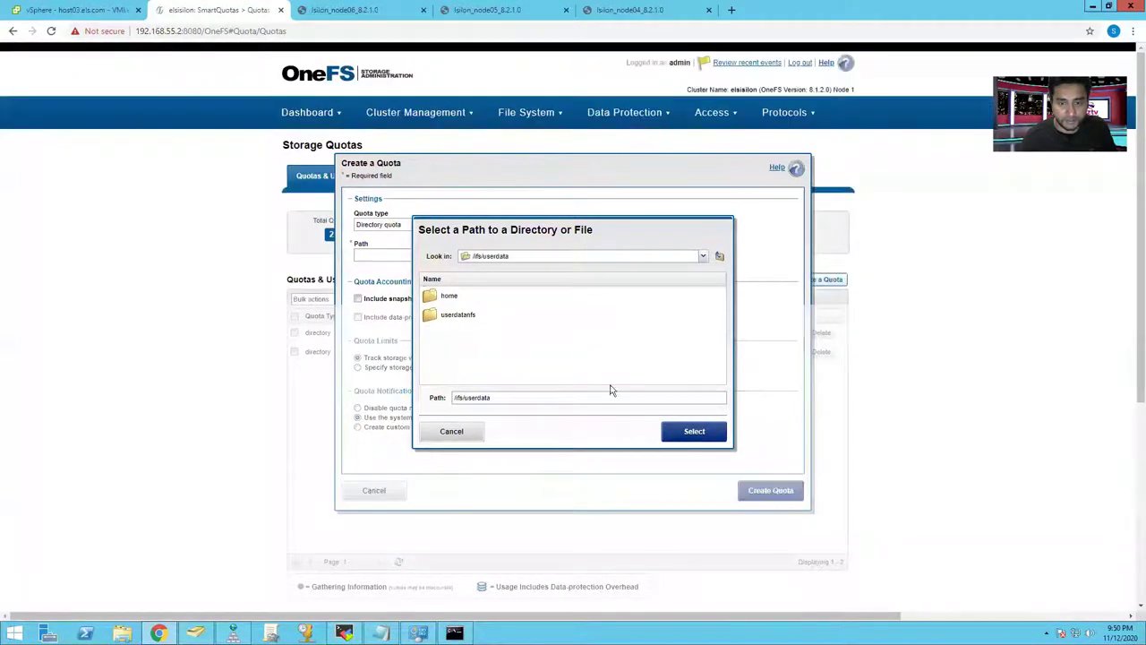
double_click(466, 315)
click(679, 433)
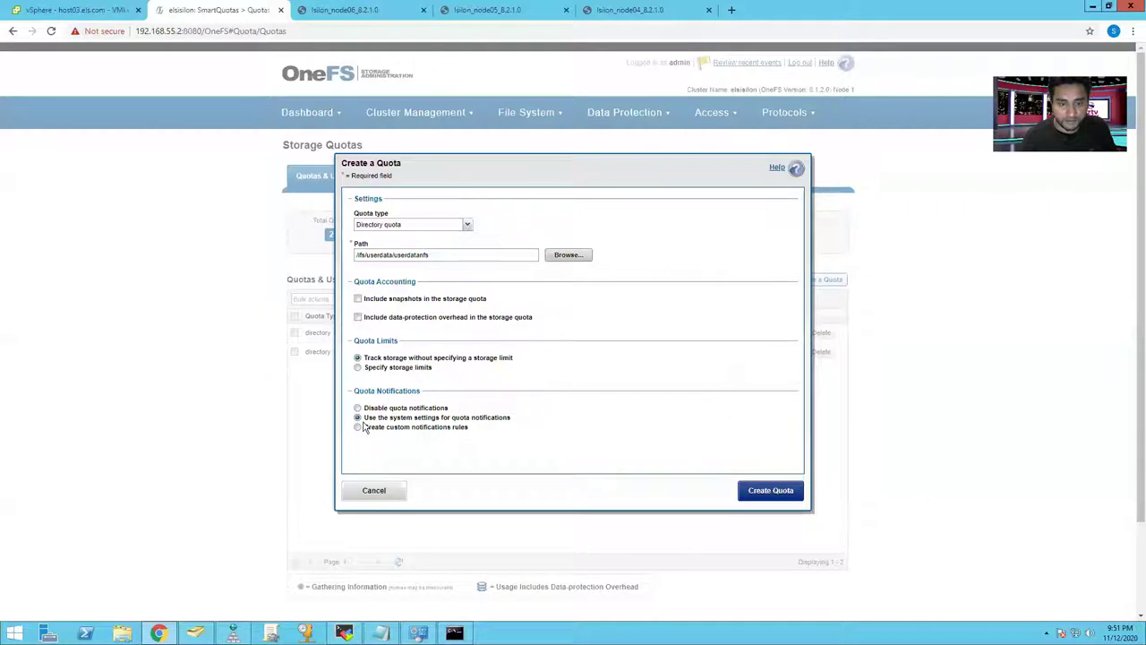
Specify a hard storage limit of 15 gigabytes for the userdatanfs quota and create it with the remaining defaults.
click(358, 368)
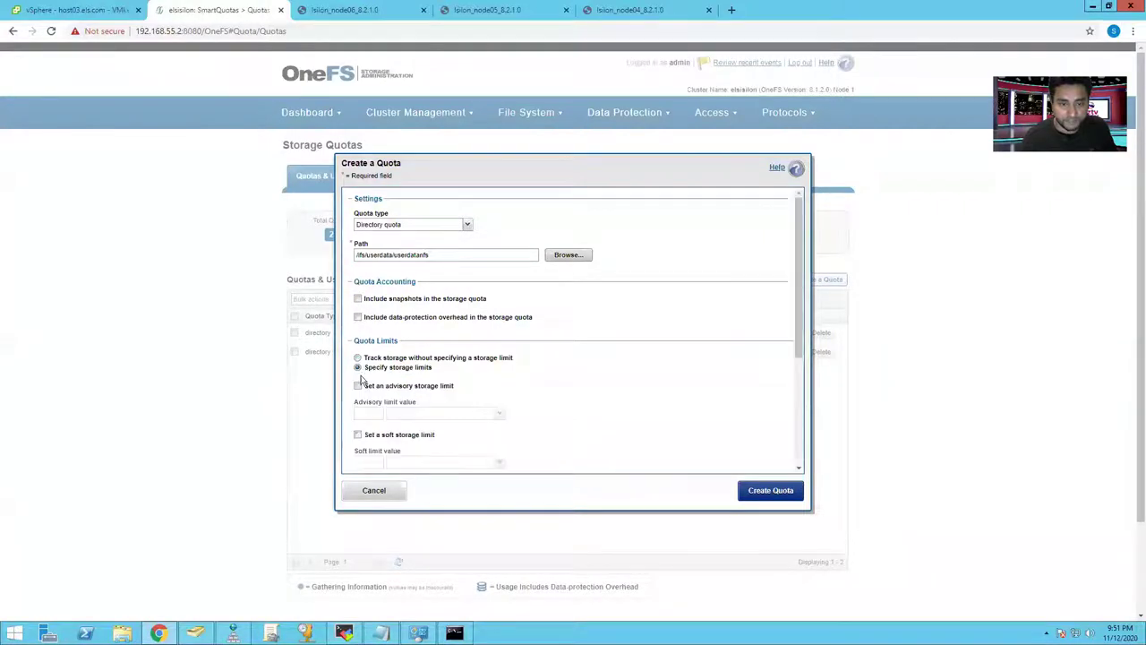
scroll(446, 392, down, 3)
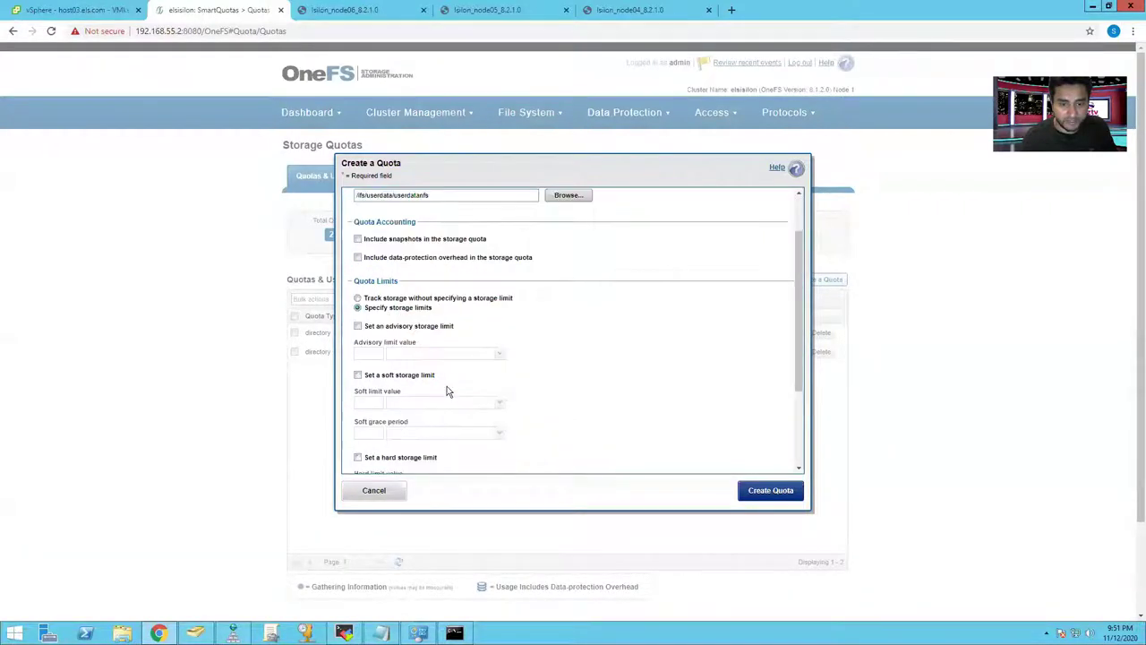
click(357, 338)
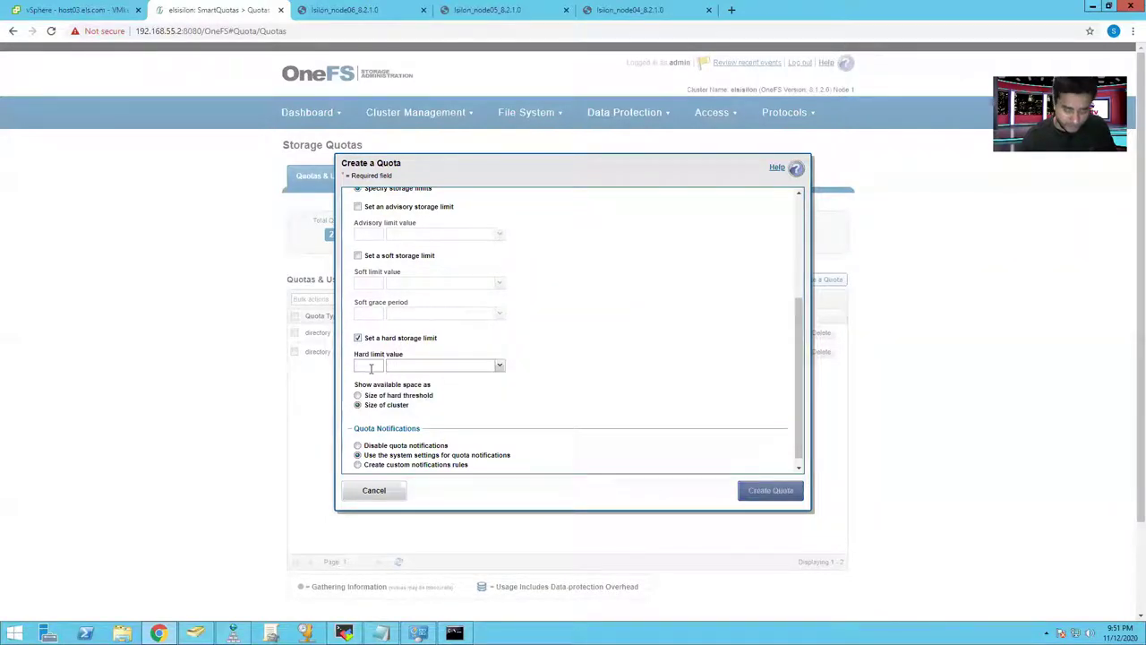
text(10)
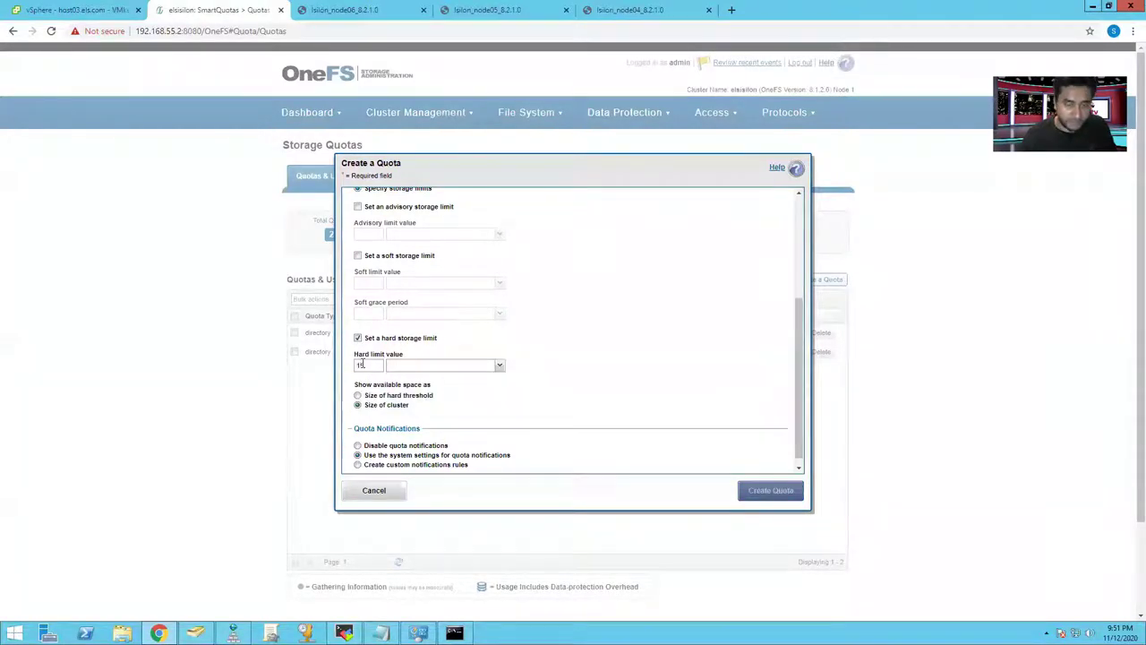
click(430, 366)
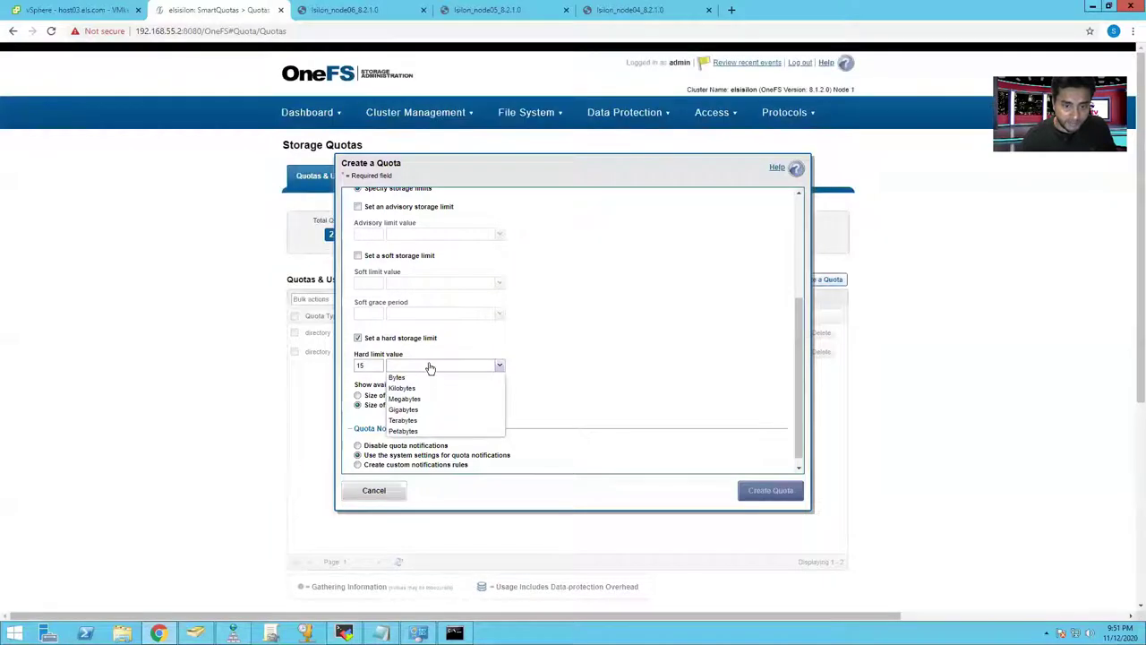
click(421, 411)
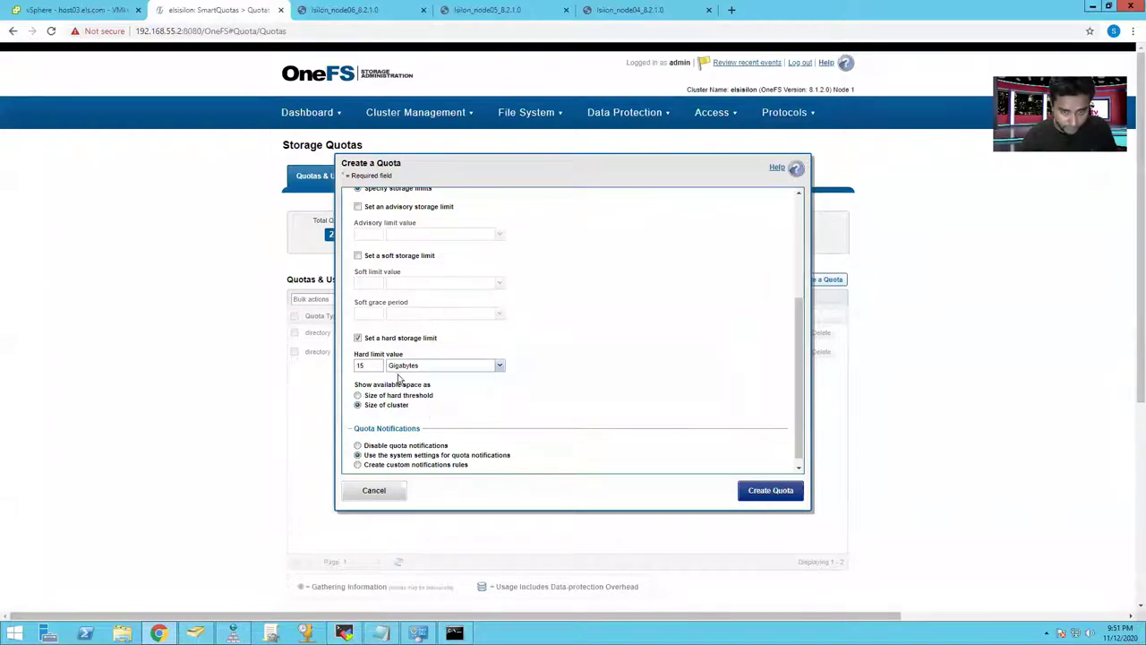
click(775, 491)
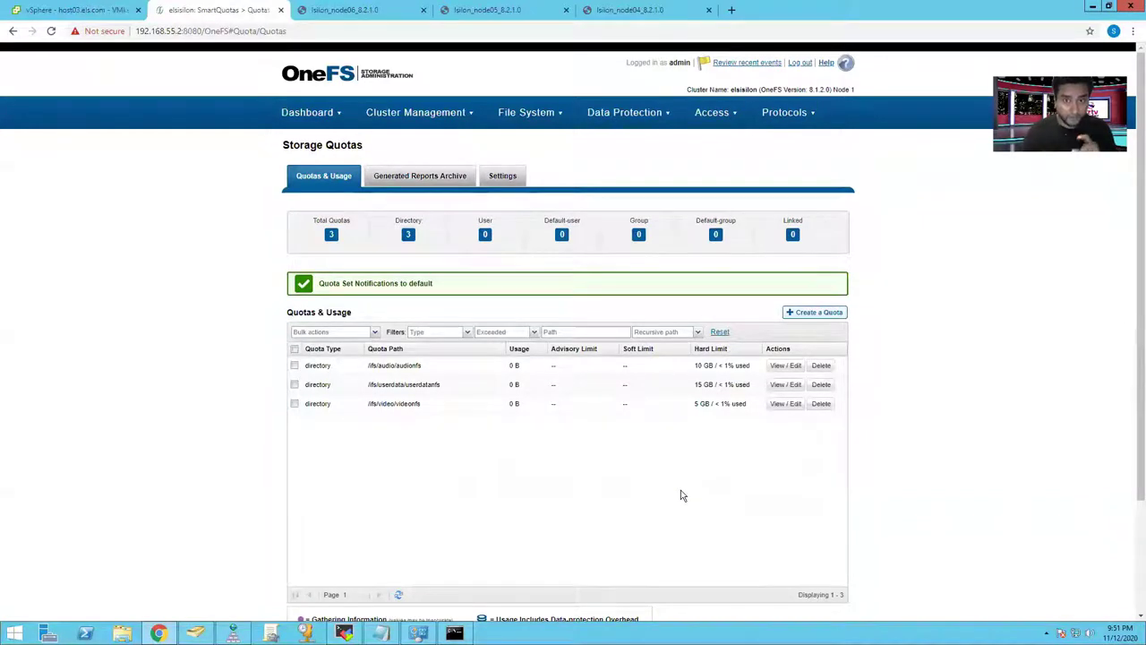
click(531, 118)
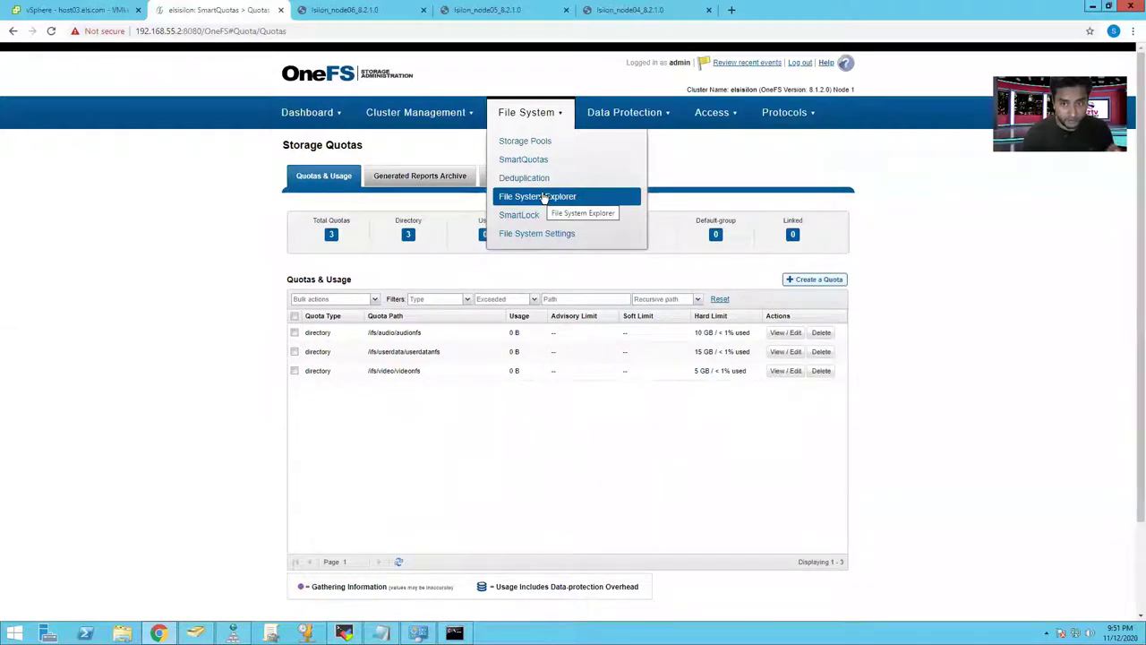
click(779, 116)
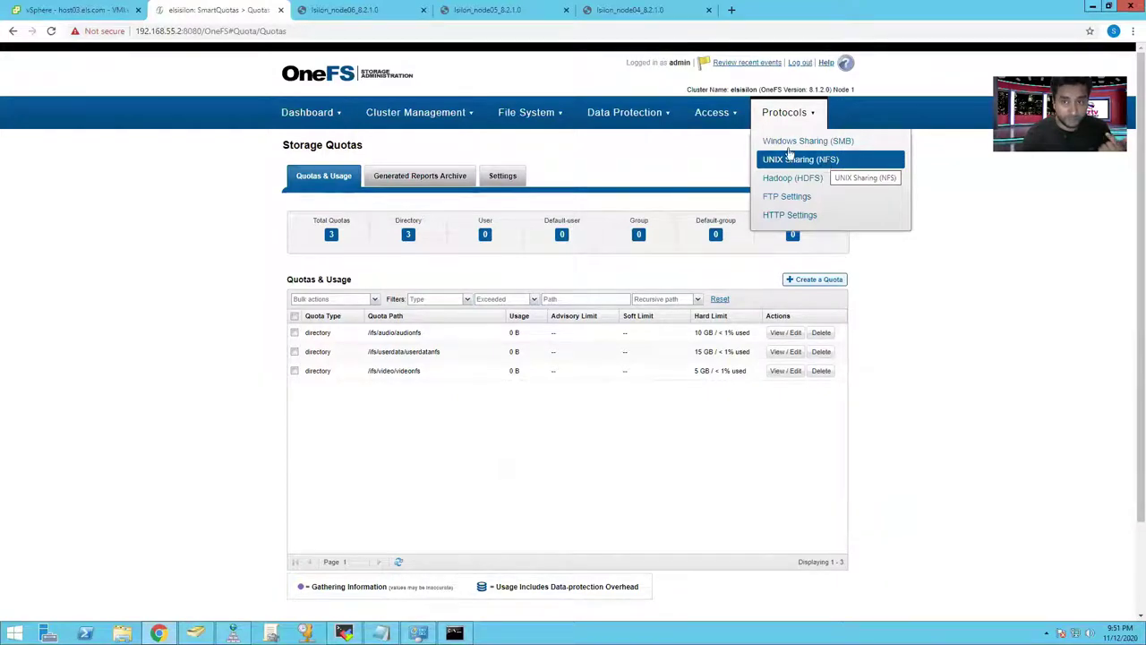
mouse_move(516, 114)
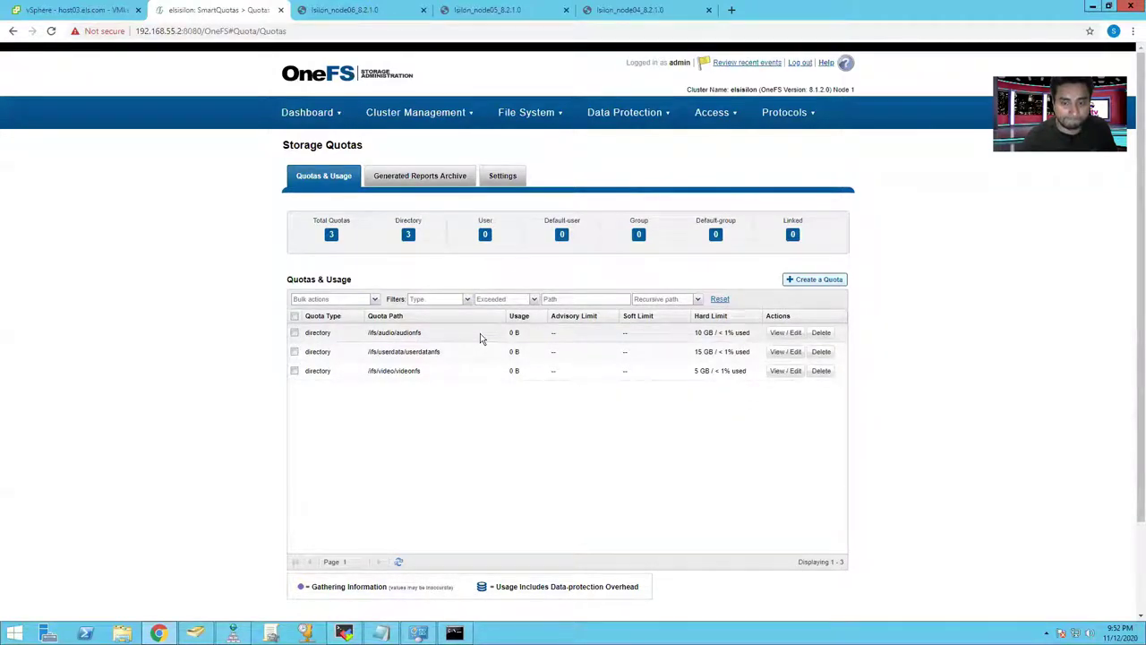
click(70, 10)
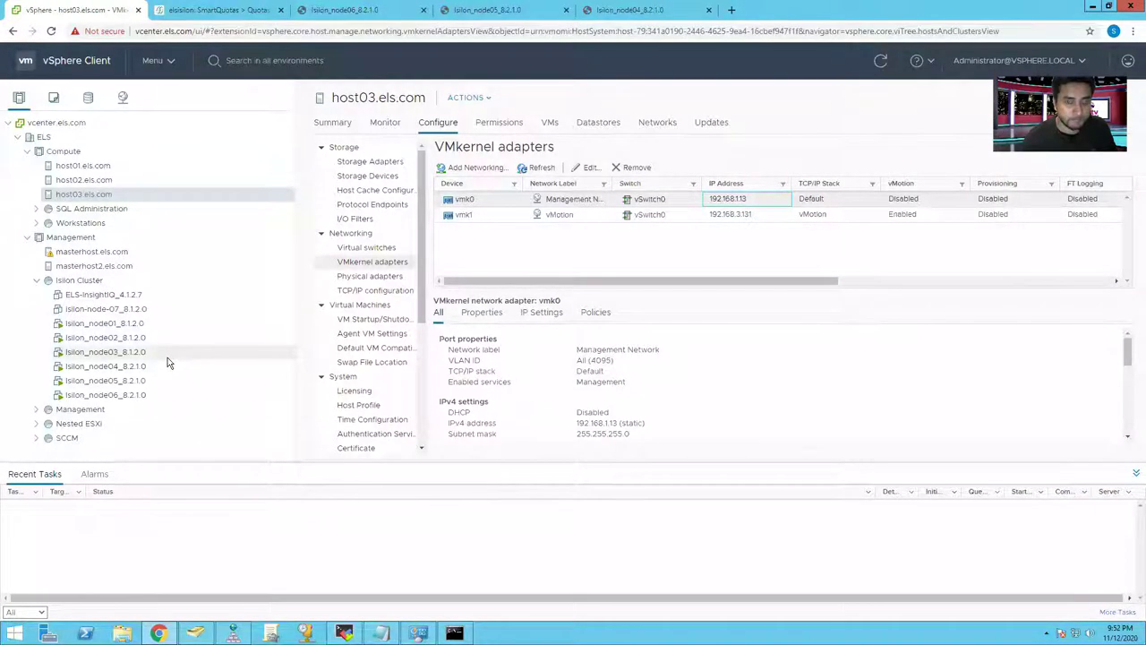
click(217, 13)
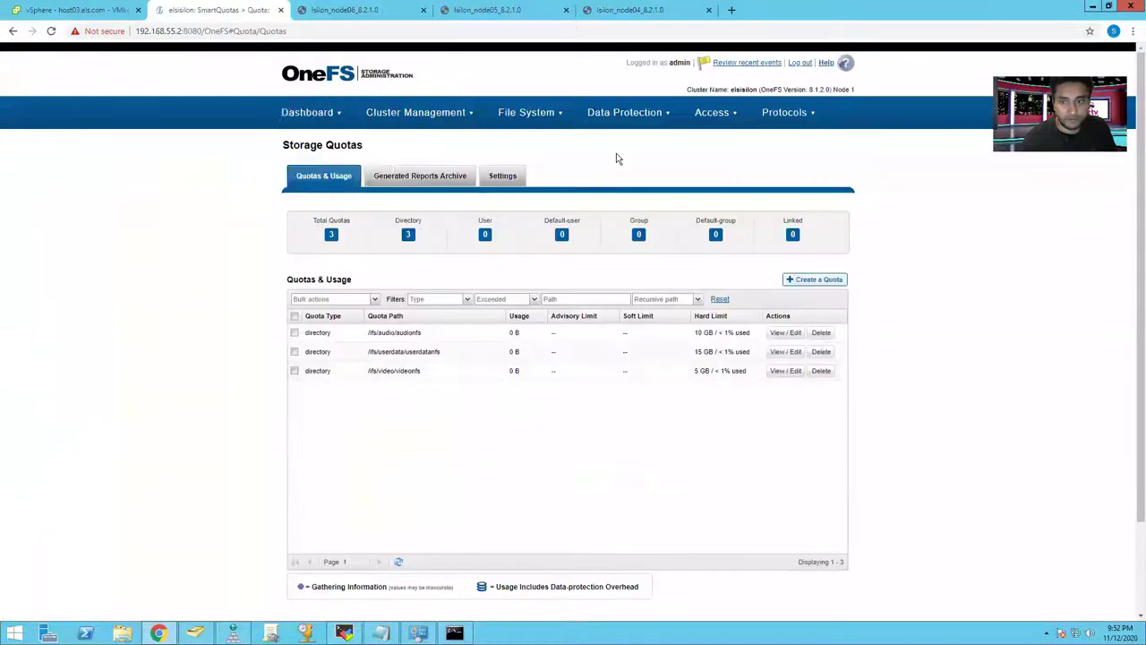
View the details of the /ifs/systemnfs NFS export in the System access zone and copy its directory path.
mouse_move(798, 113)
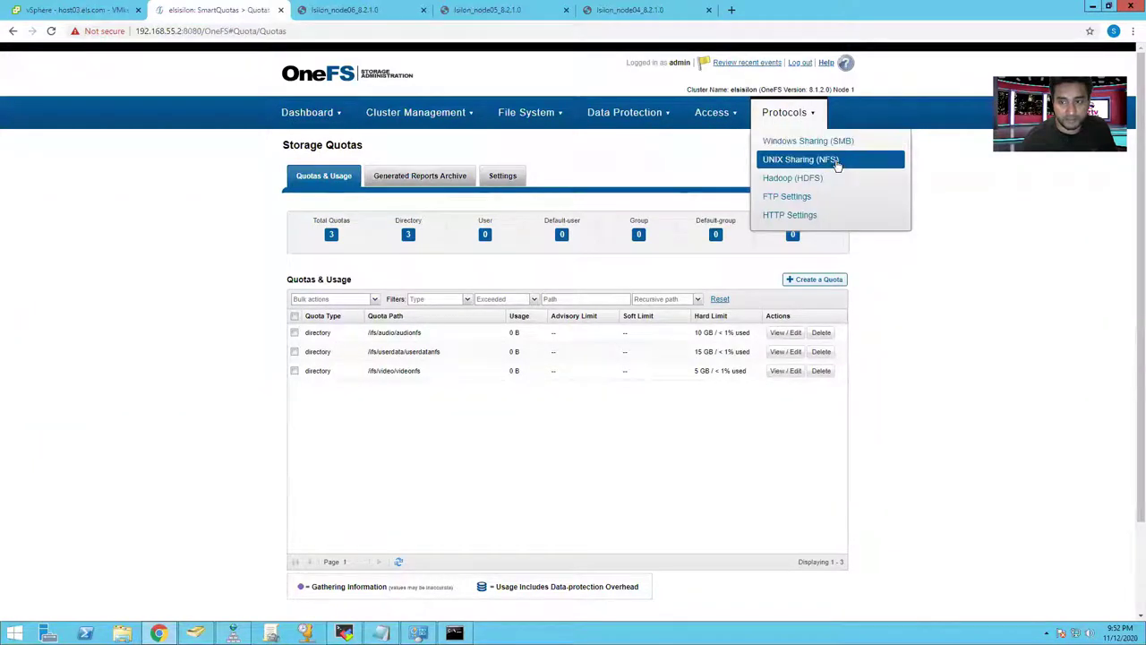
click(833, 160)
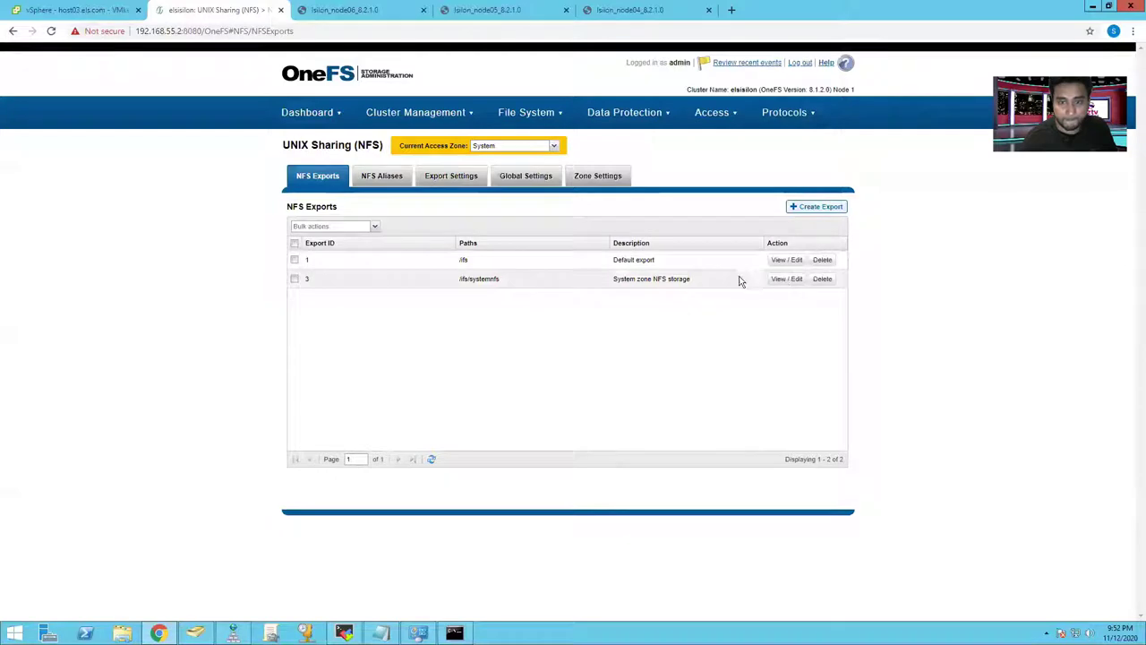
click(515, 279)
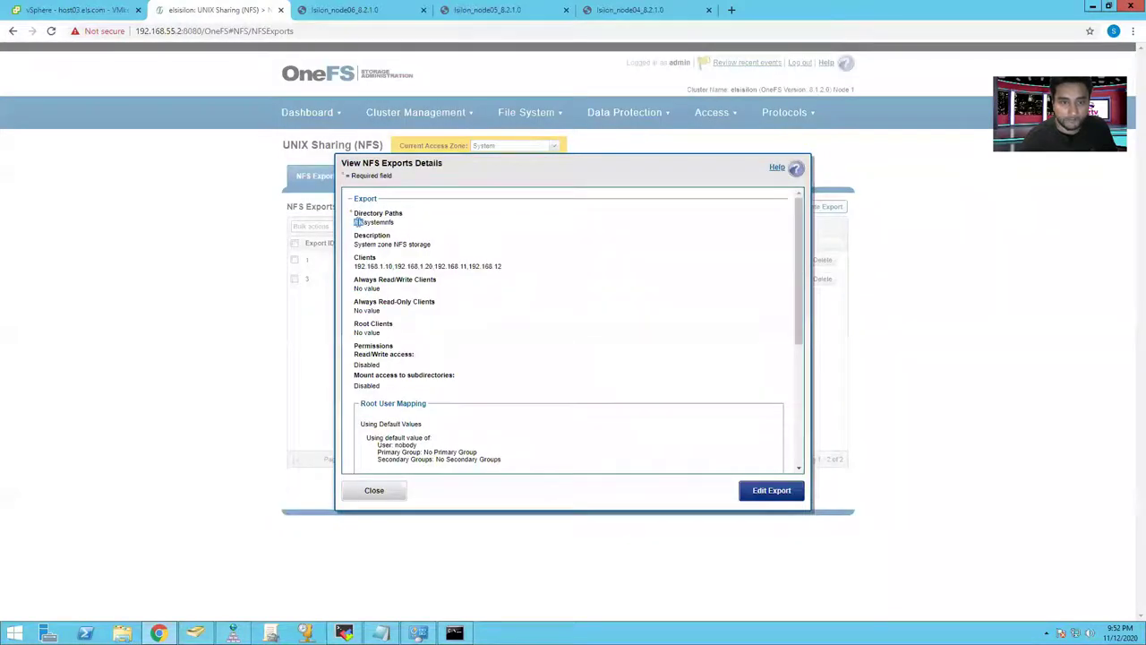
drag(357, 222, 394, 223)
key(ctrl+c)
click(397, 228)
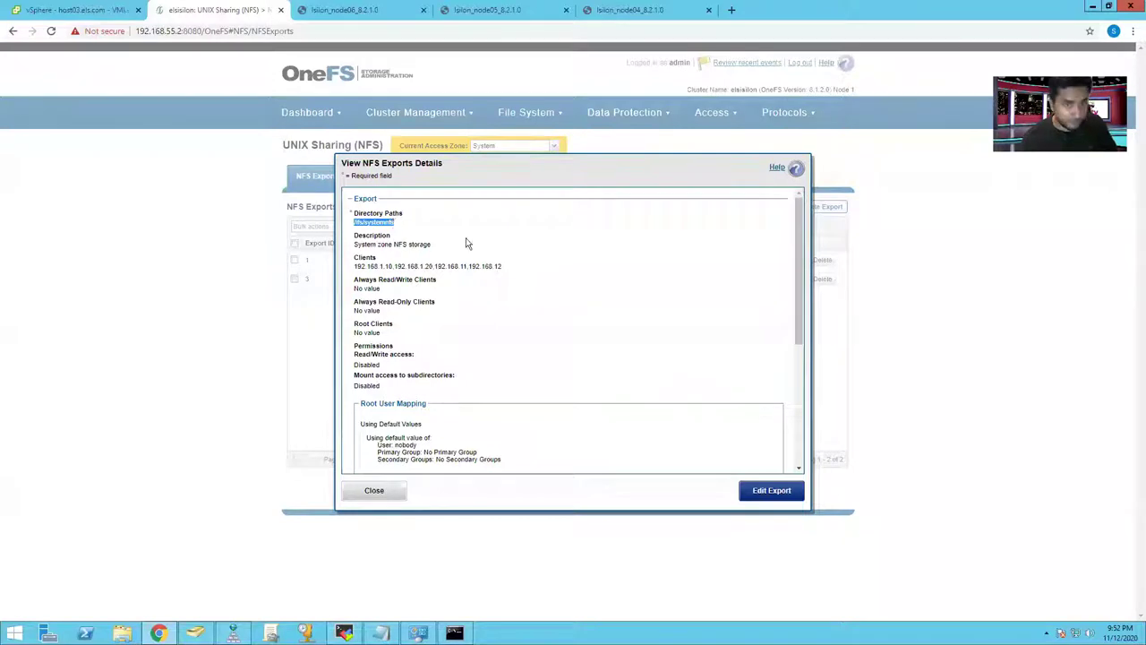
Close the export details and examine the access zone and IP range of pool0 under subnet0 in the external network configuration.
click(374, 492)
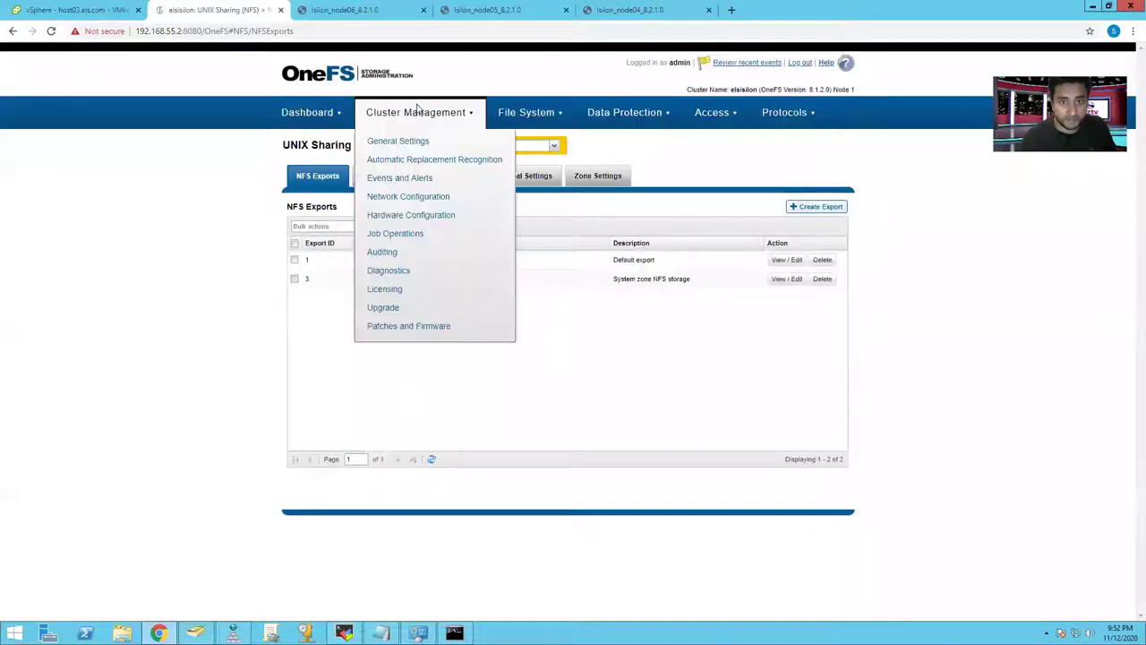
mouse_move(397, 118)
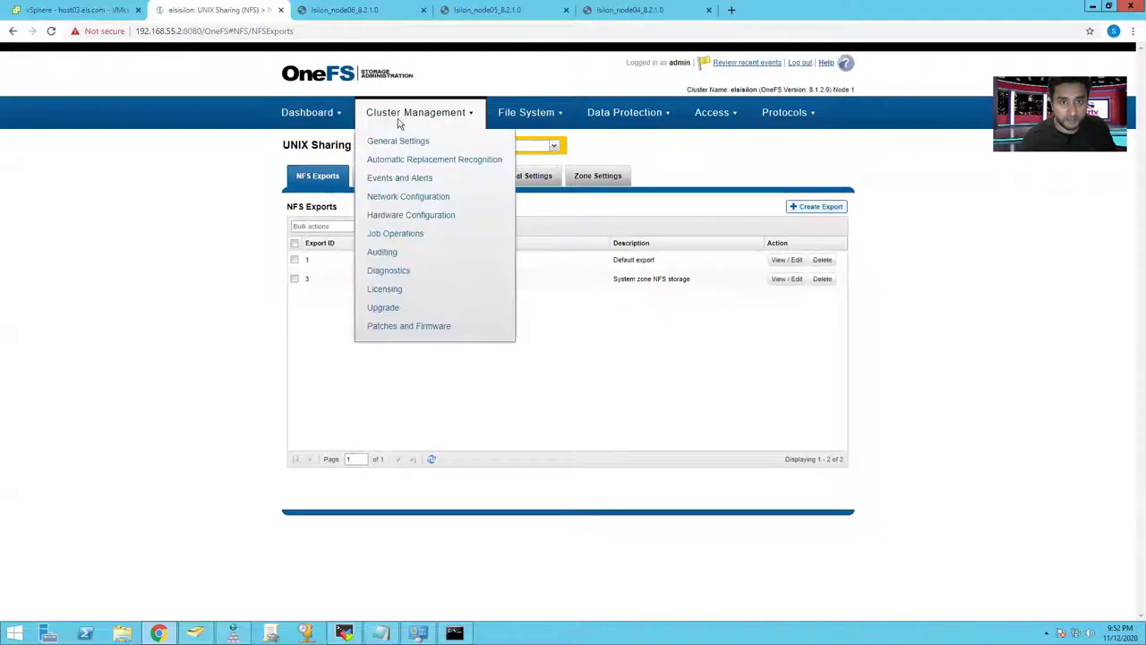
click(394, 200)
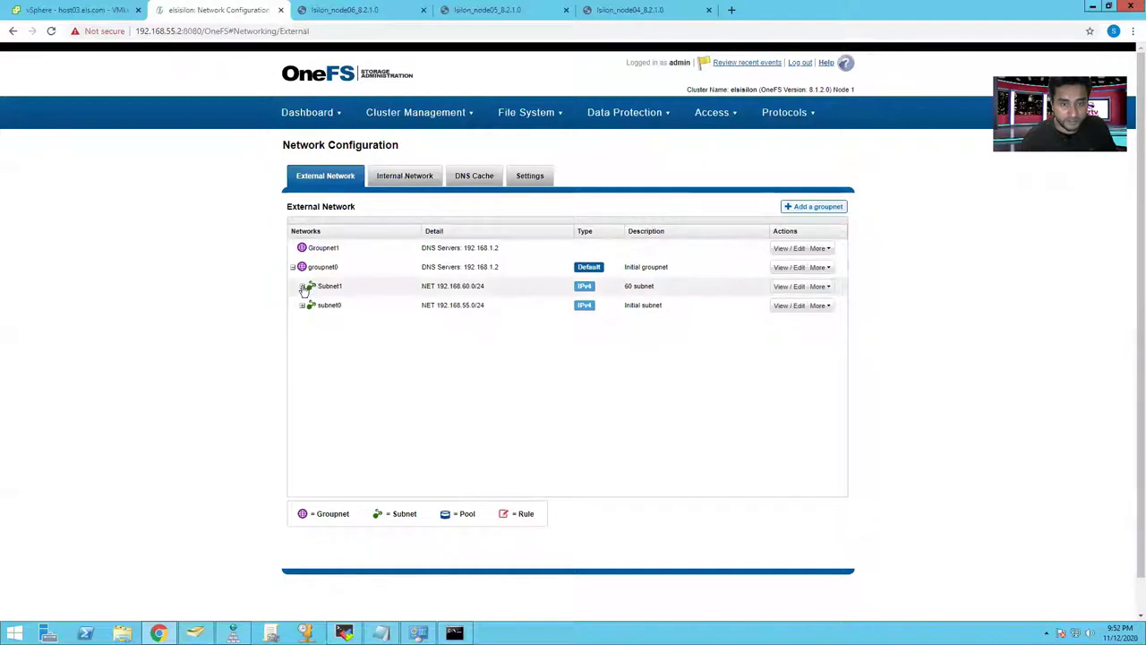
click(302, 287)
click(303, 287)
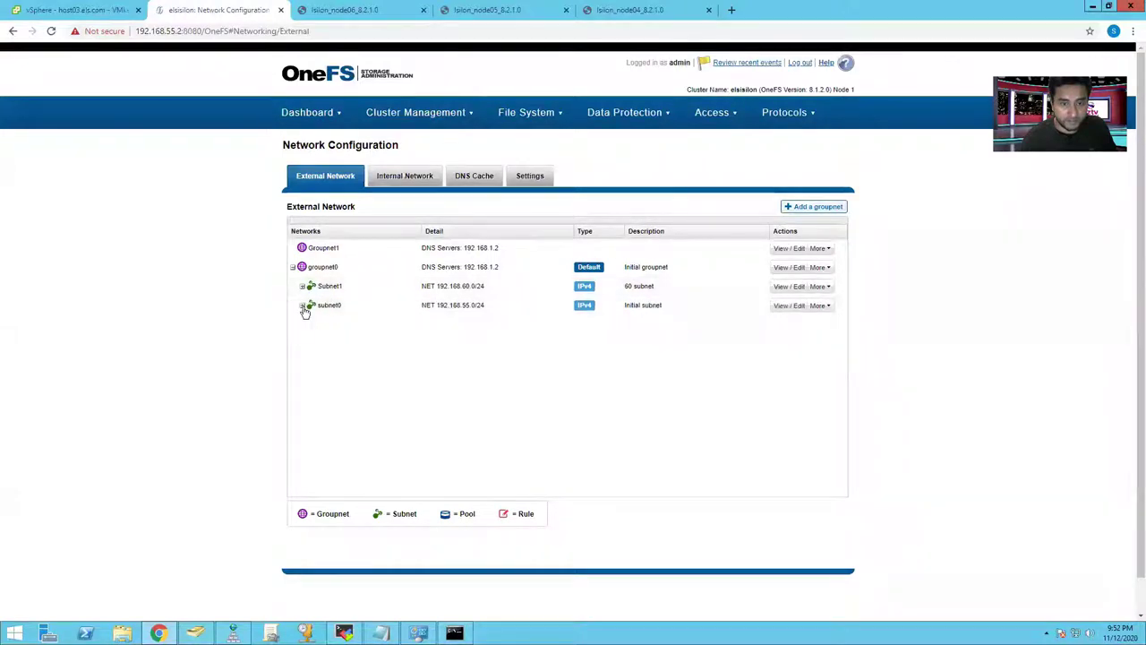
click(303, 307)
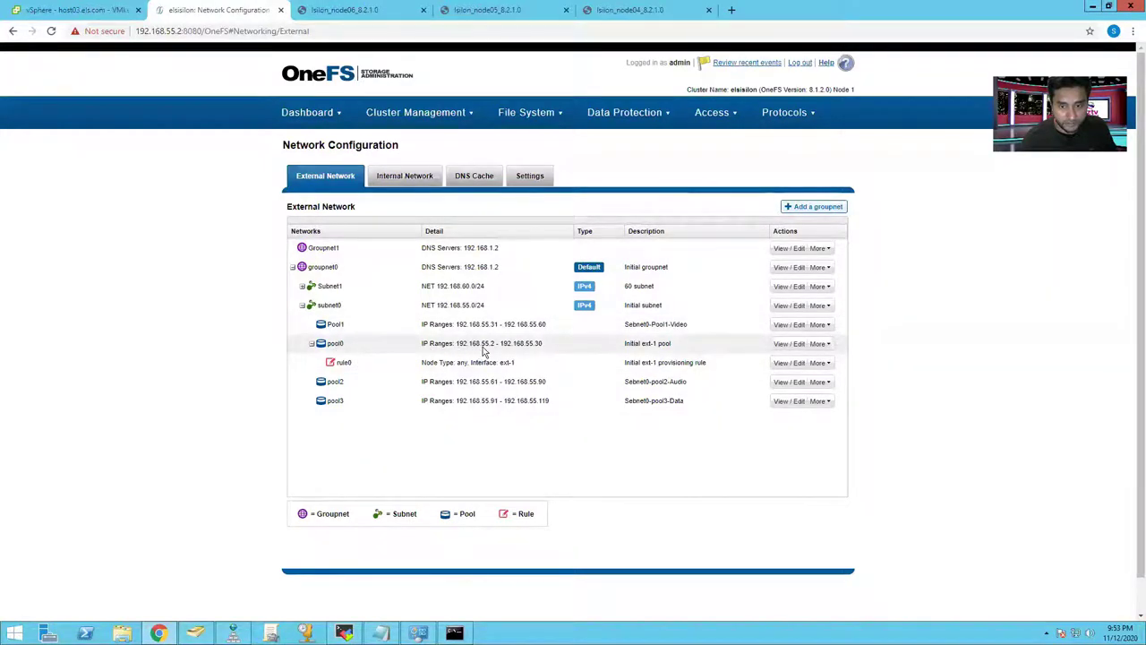
click(787, 349)
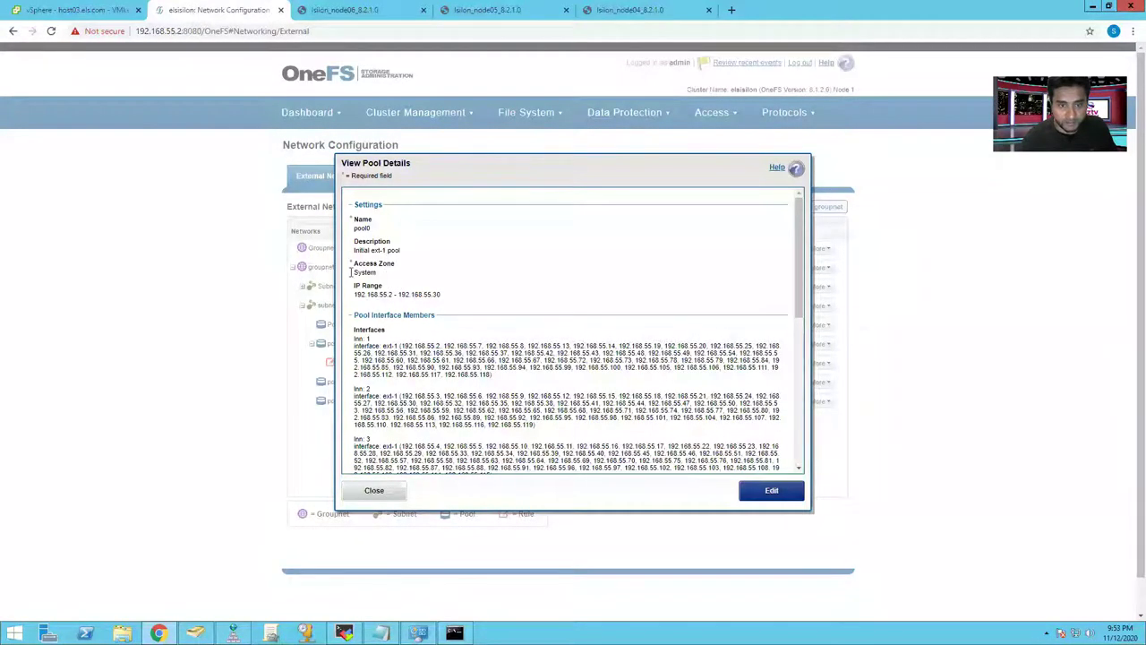
drag(353, 274, 376, 272)
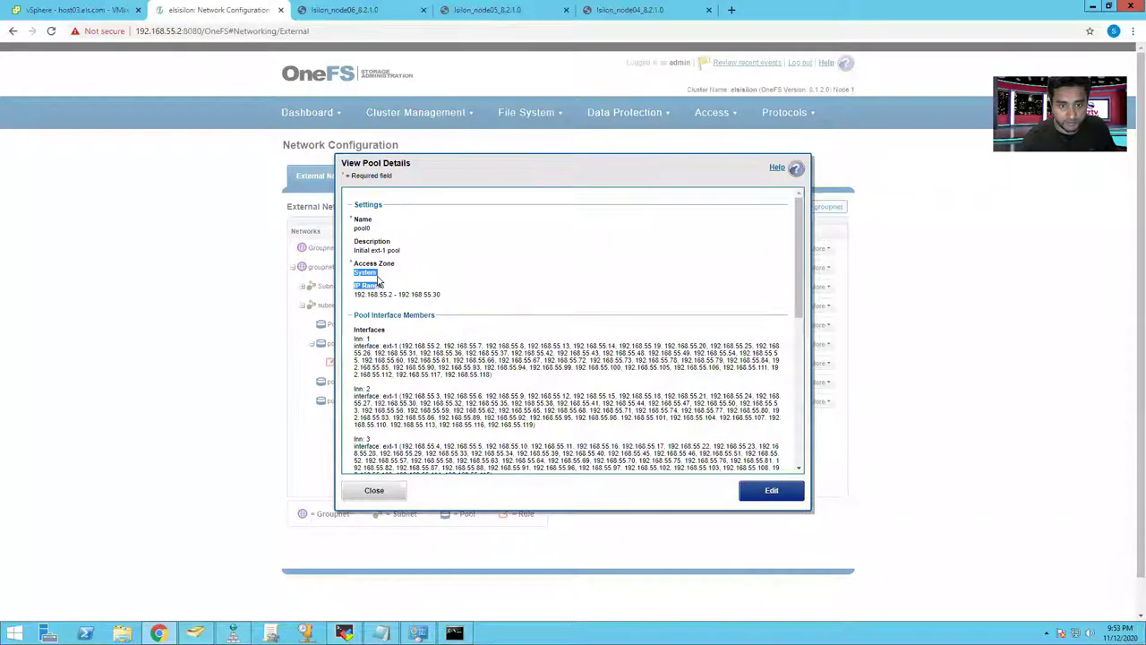
click(387, 287)
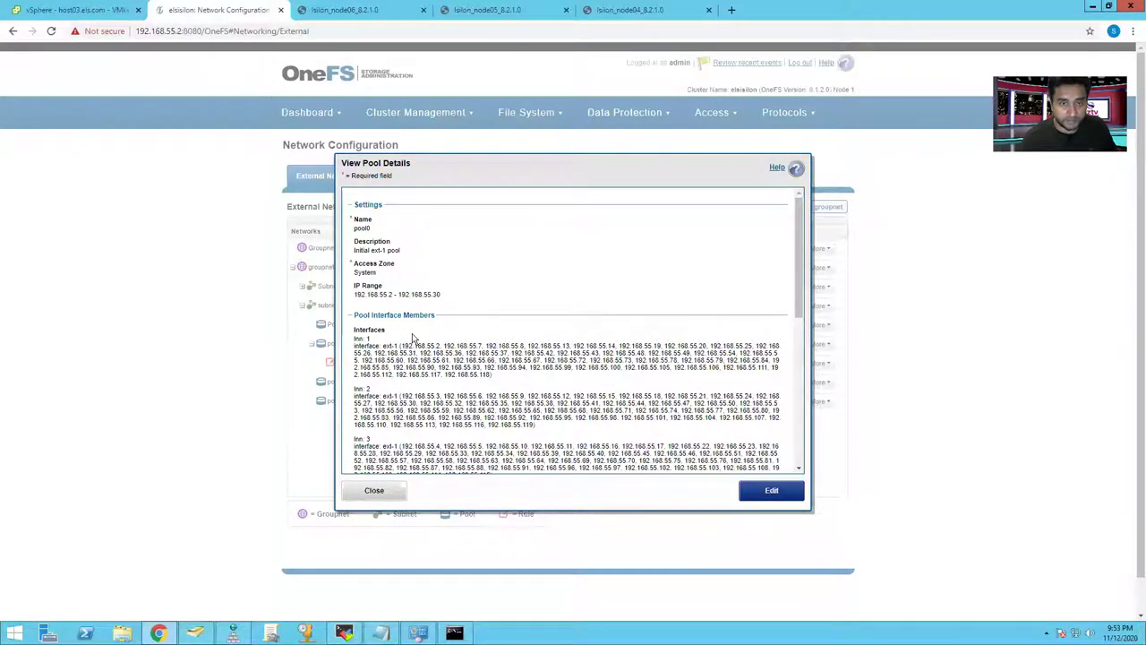
click(373, 491)
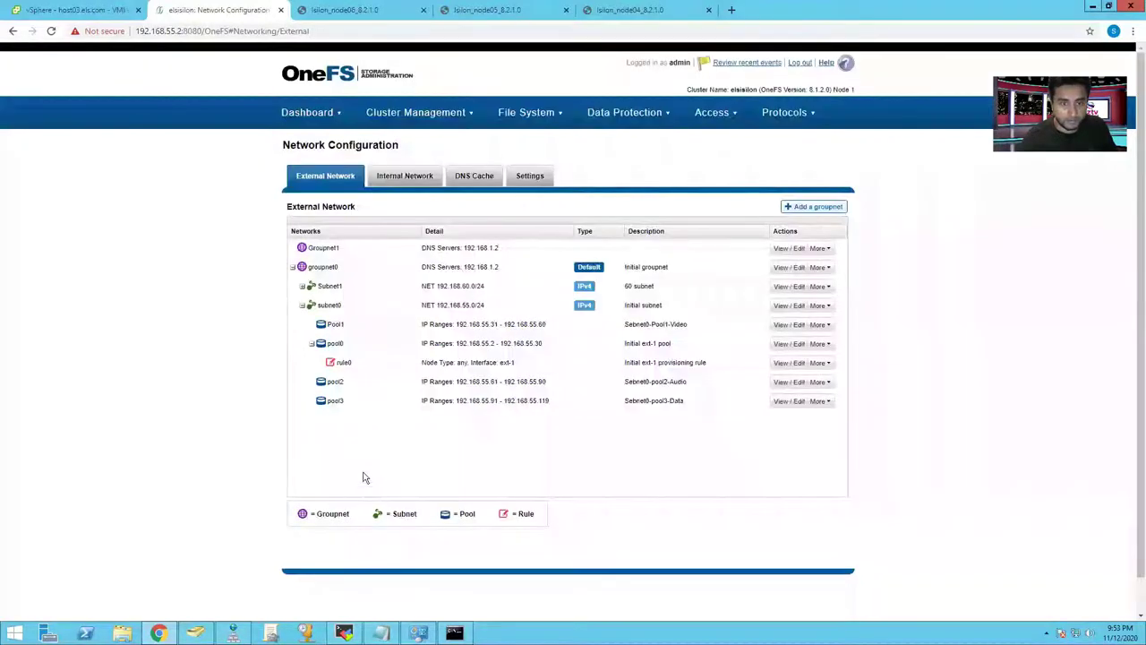
Switch to the vSphere Client and start a new NFS datastore on host01.els.com using NFS 3.
click(77, 11)
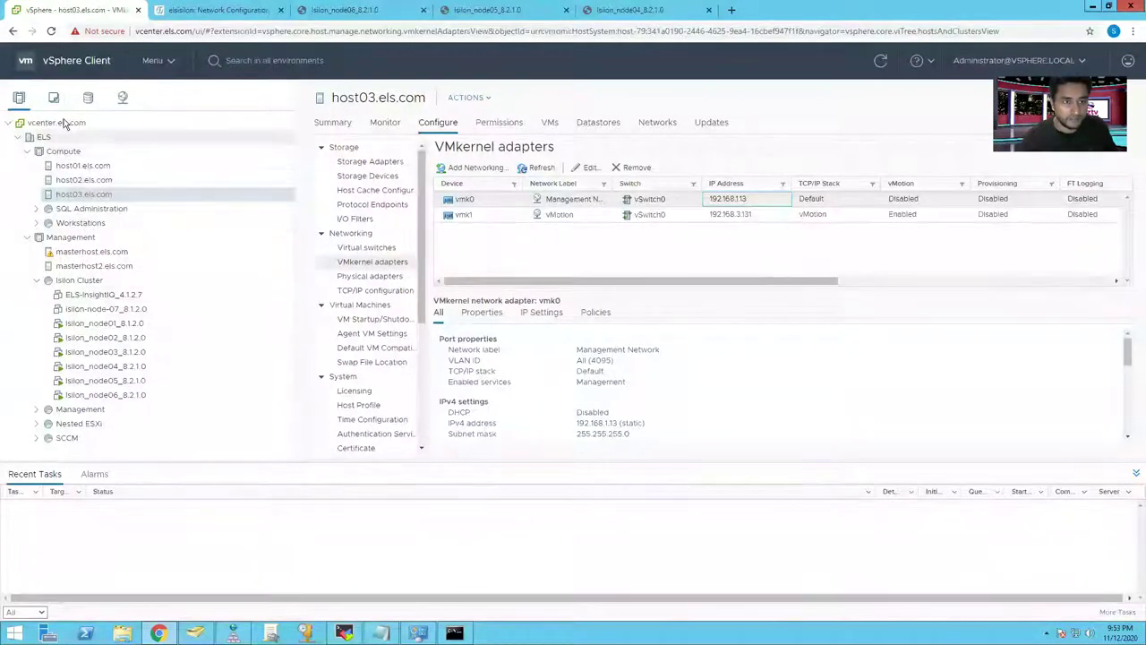
click(69, 251)
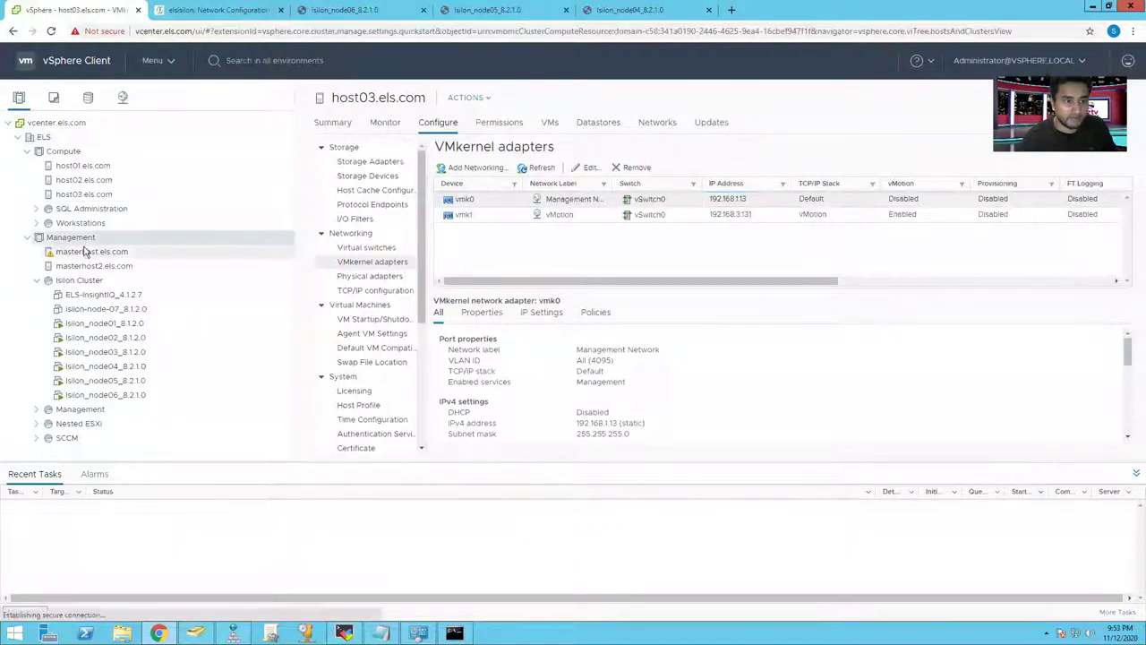
click(70, 266)
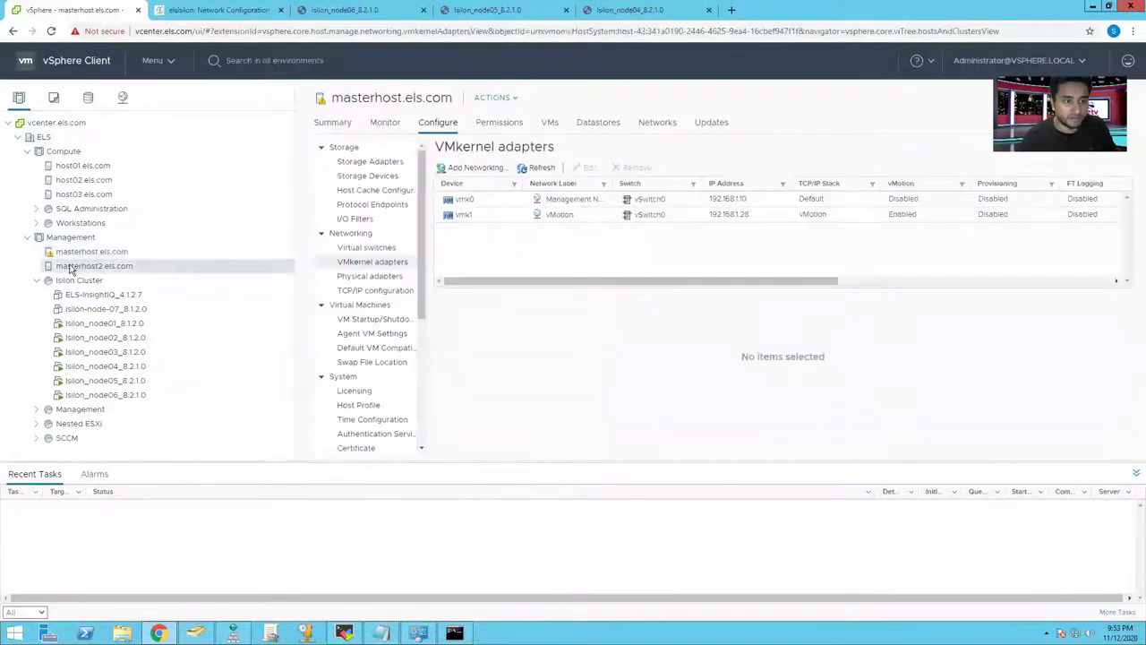
click(72, 168)
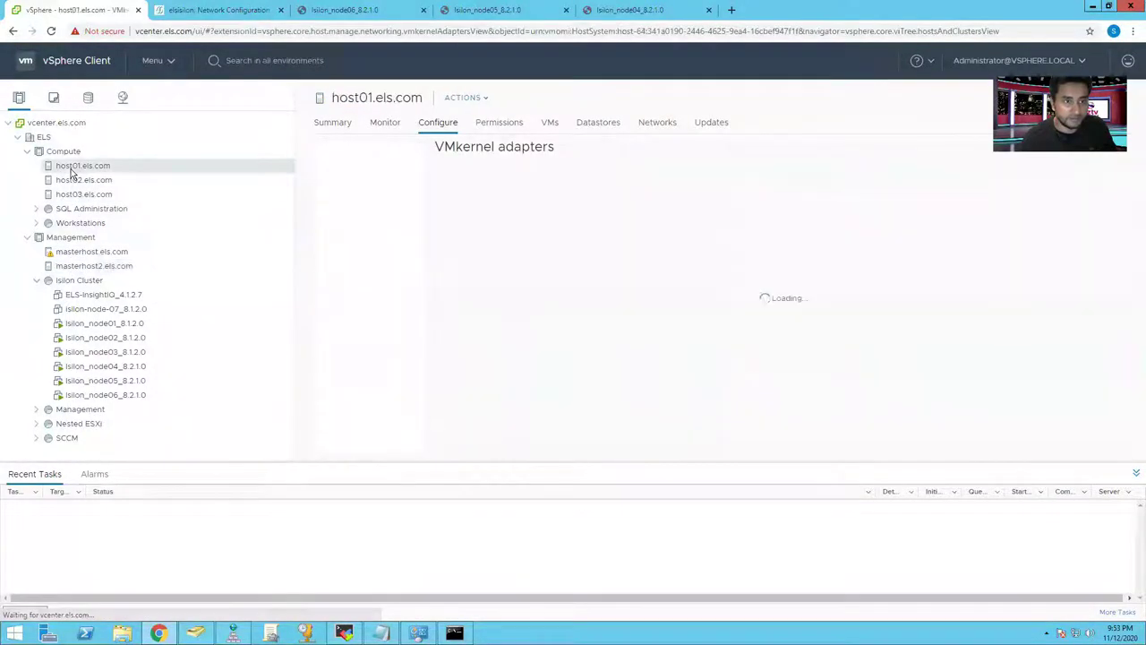
right_click(74, 170)
mouse_move(121, 307)
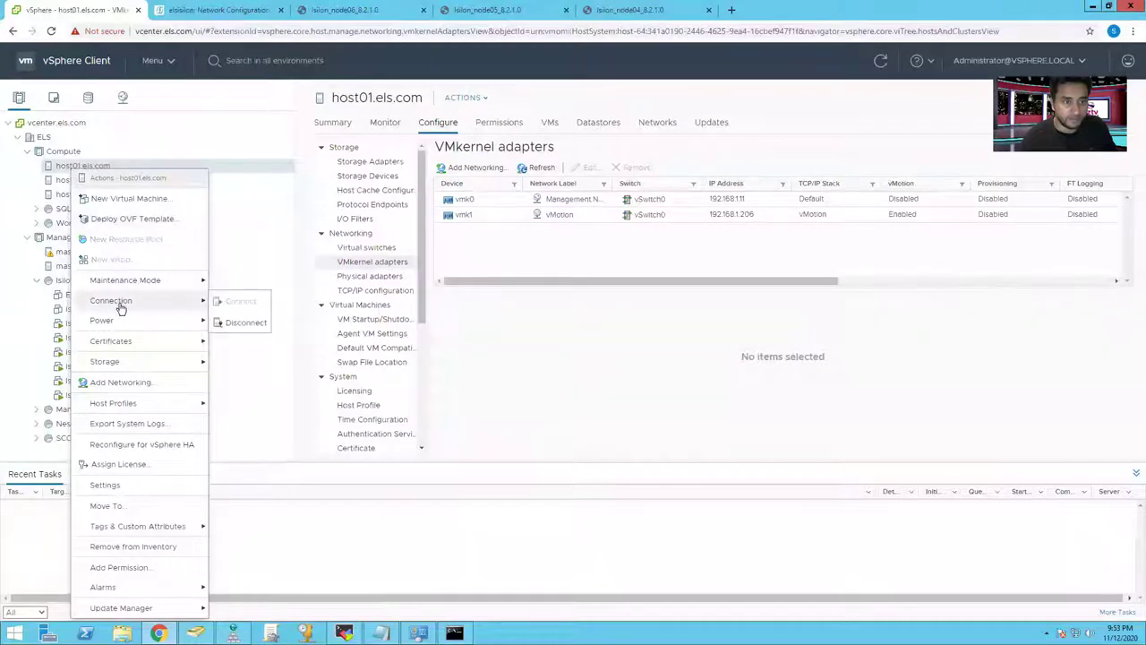
mouse_move(141, 338)
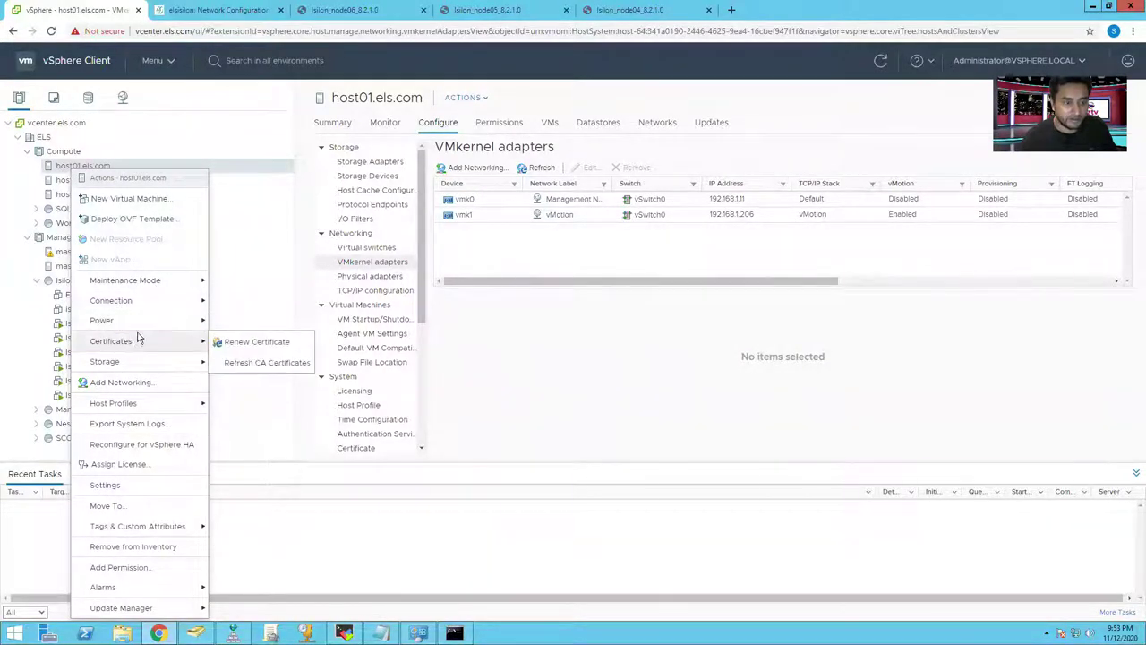
mouse_move(139, 361)
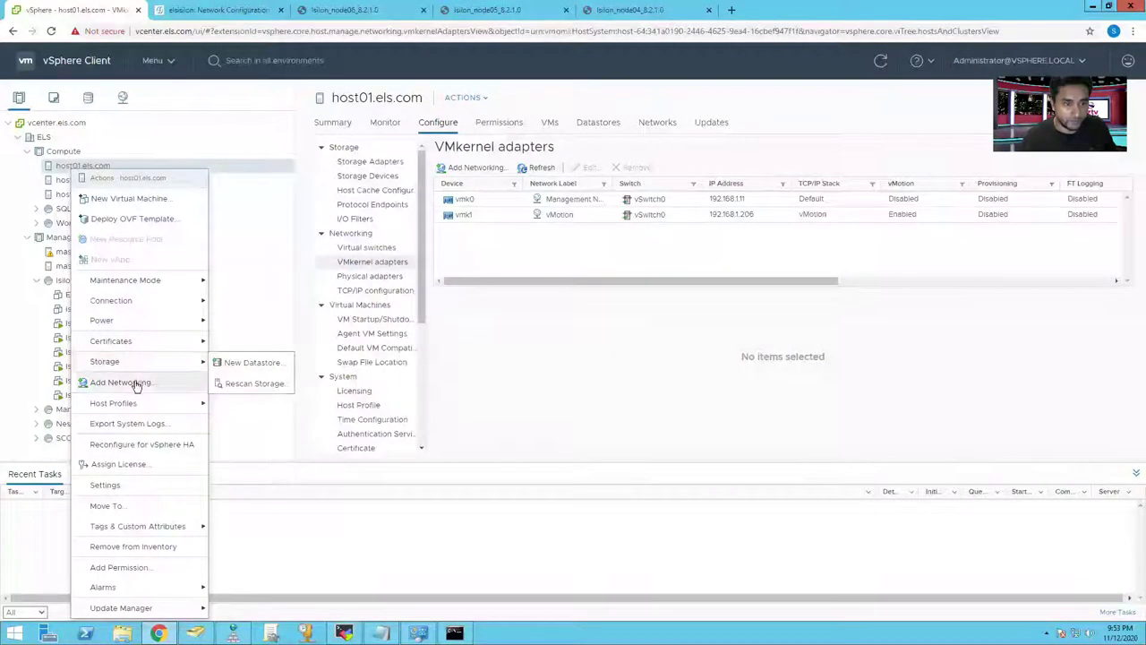
click(248, 364)
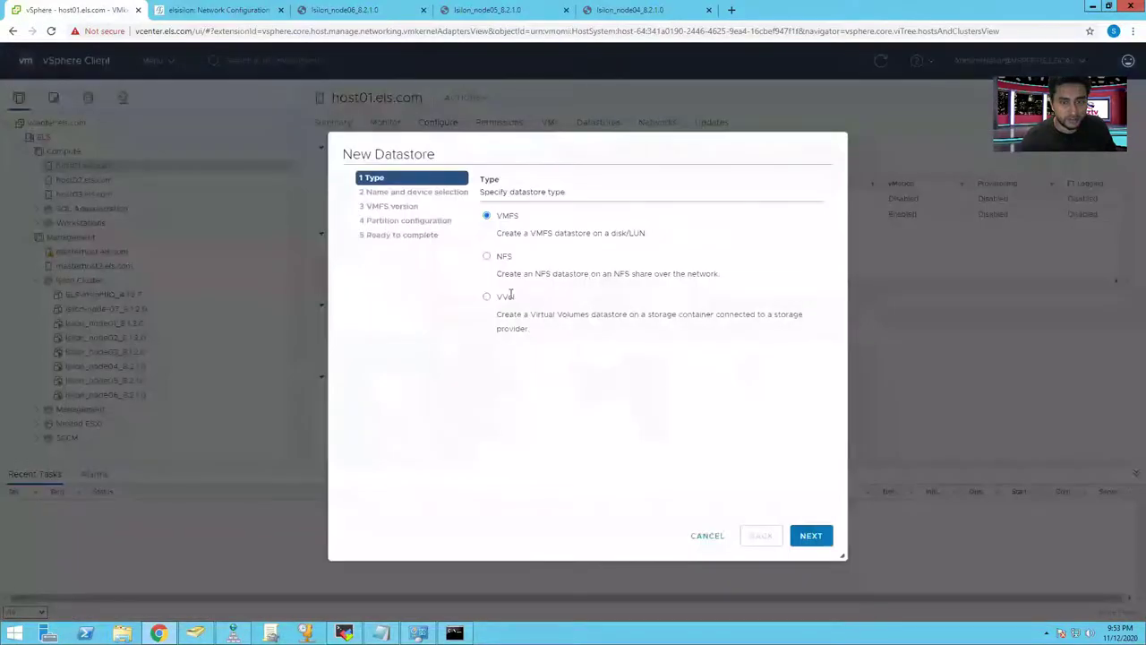
click(487, 256)
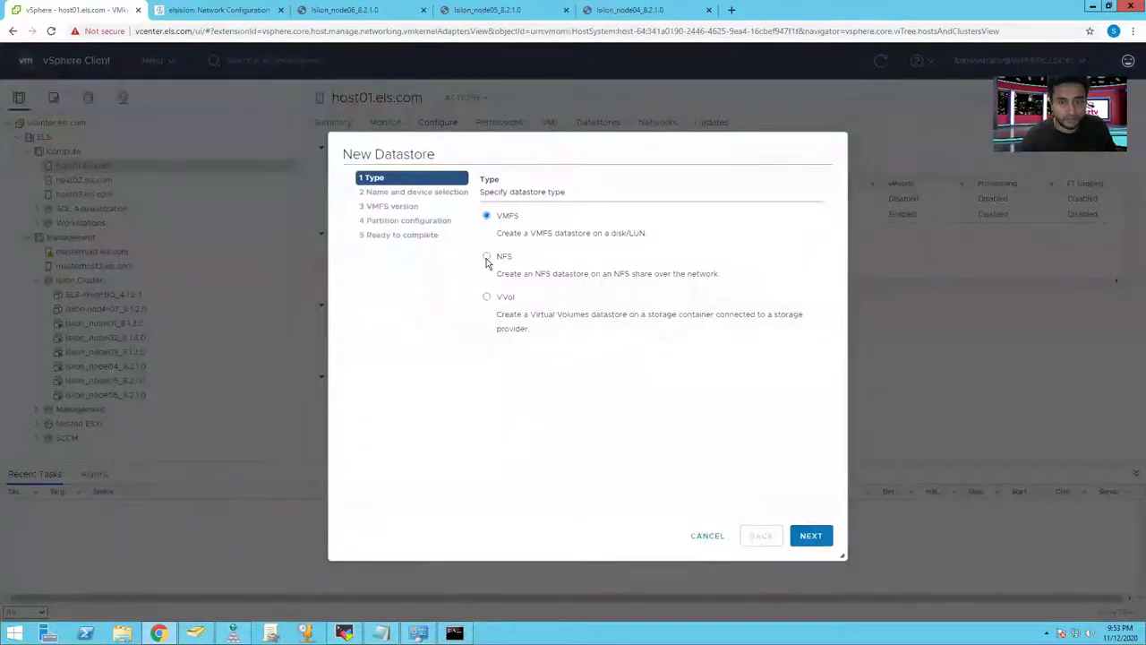
click(817, 538)
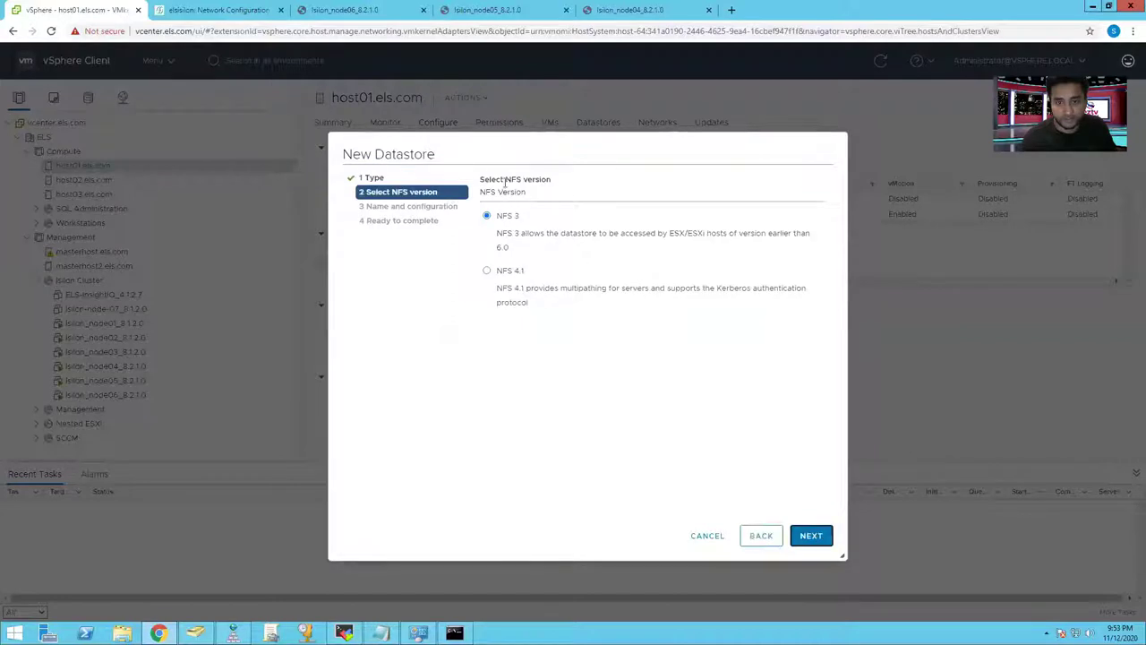
click(812, 536)
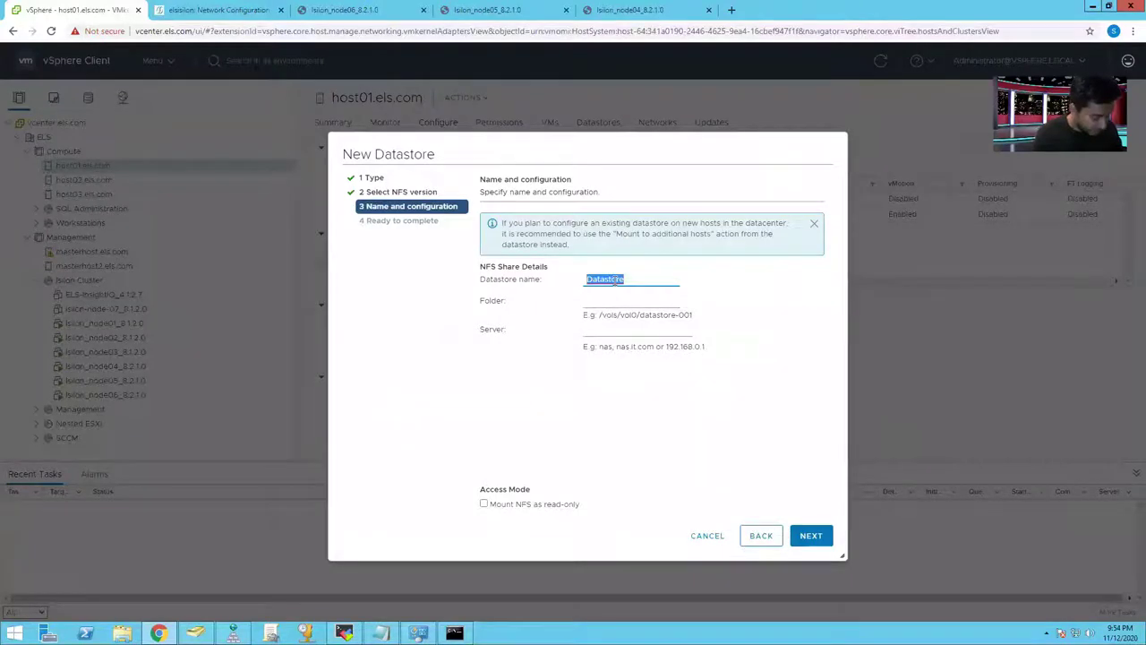
Name the datastore systemnfs, set its folder to /ifs/systemnfs and its server to 192.168.55.22, and finish creating it.
text(syst)
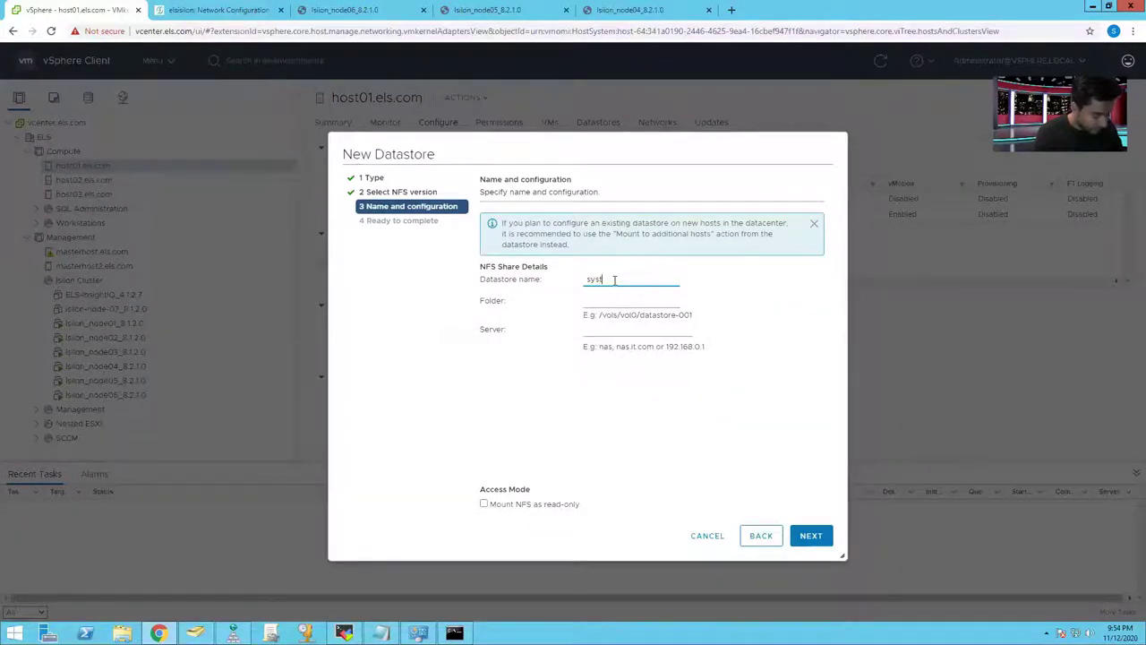
text(em)
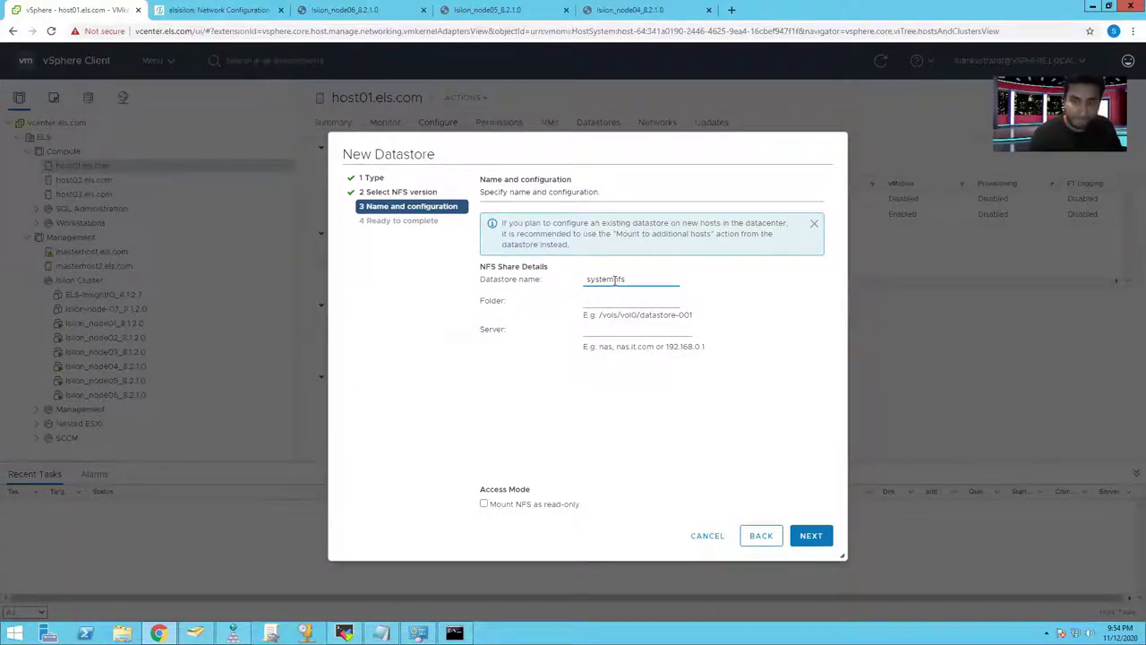
text(nfs)
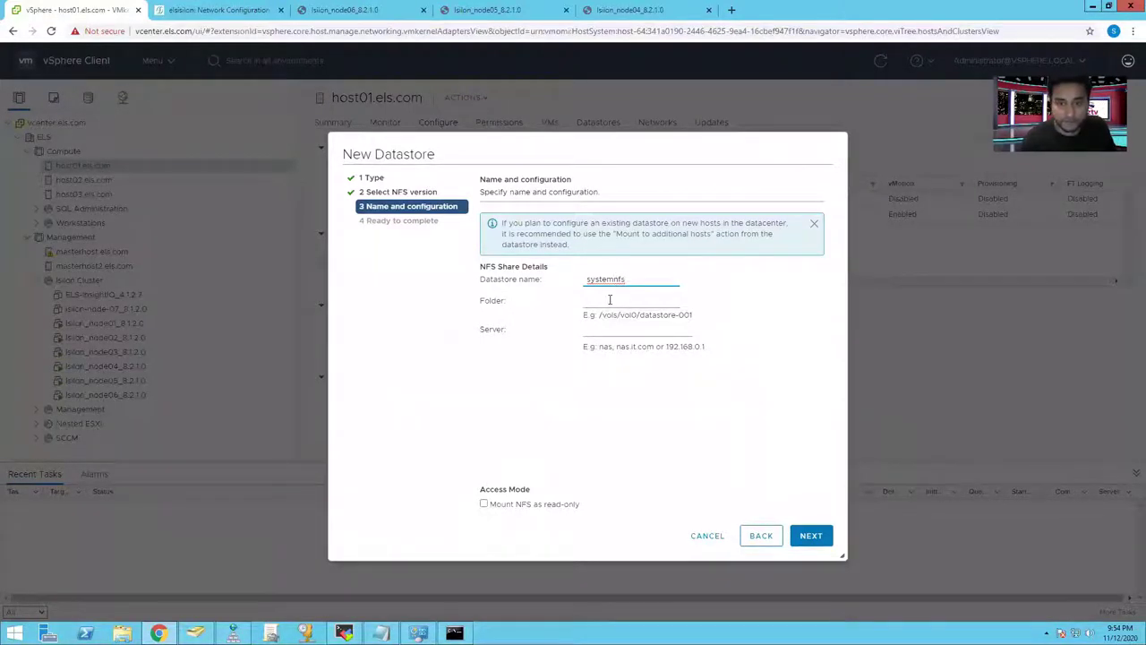
click(609, 300)
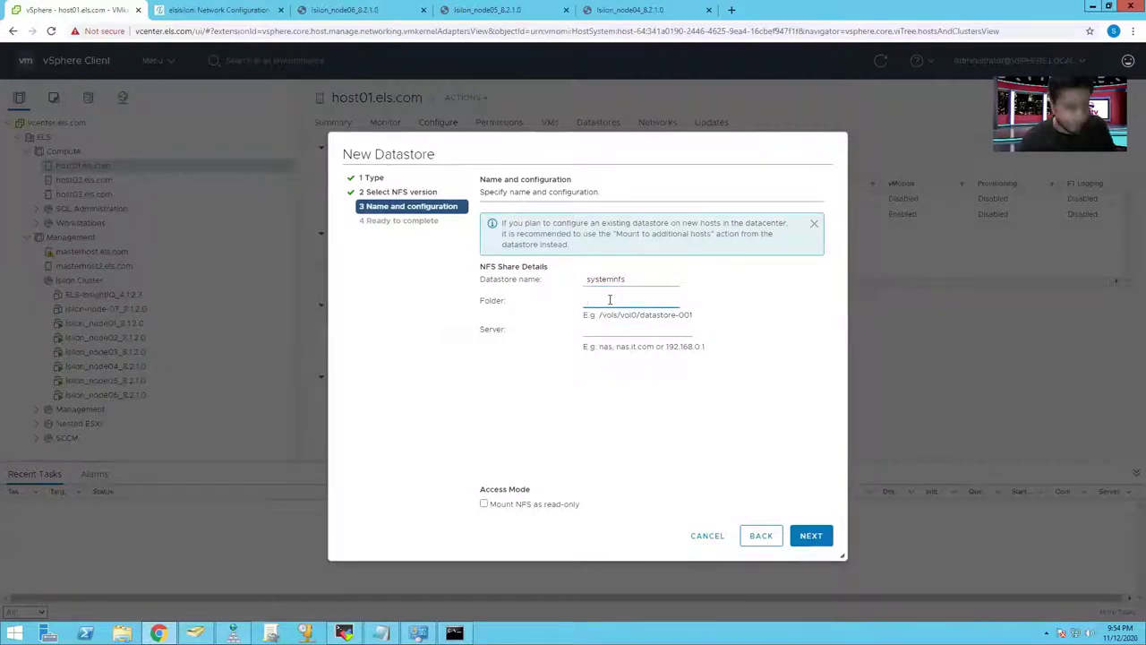
key(ctrl+v)
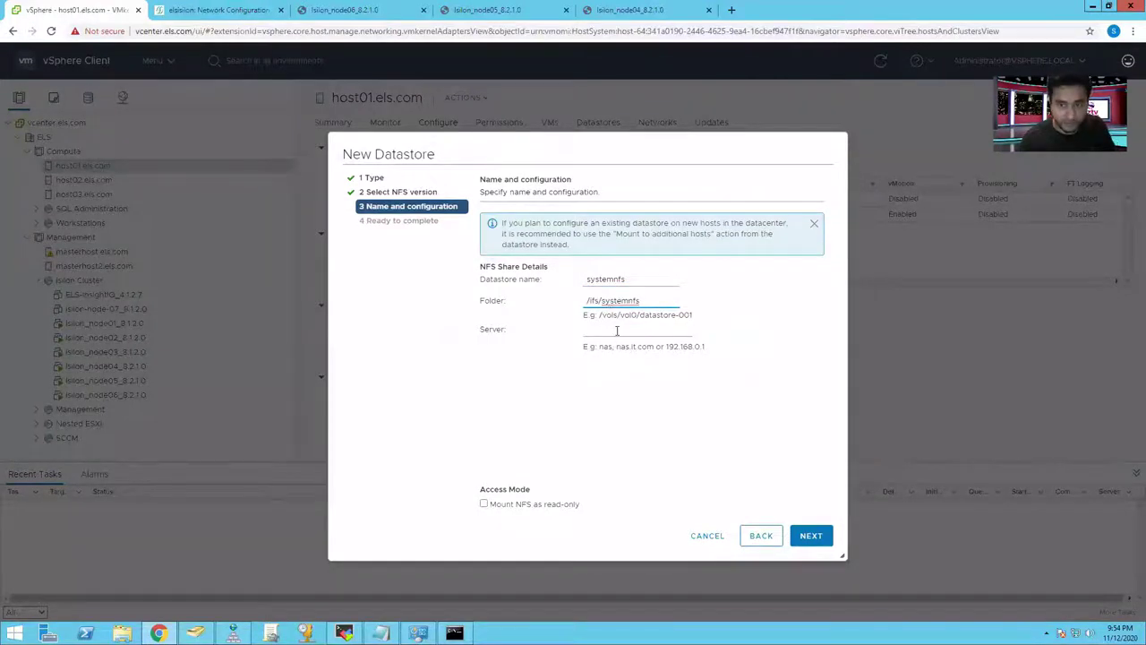
click(616, 329)
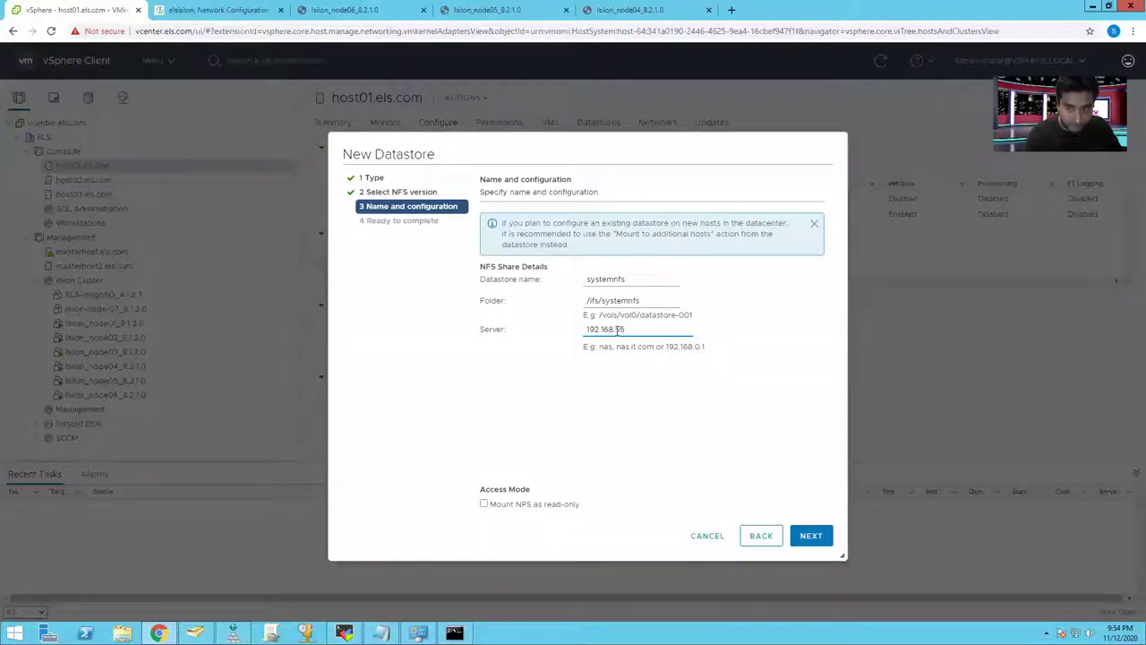
text(.22)
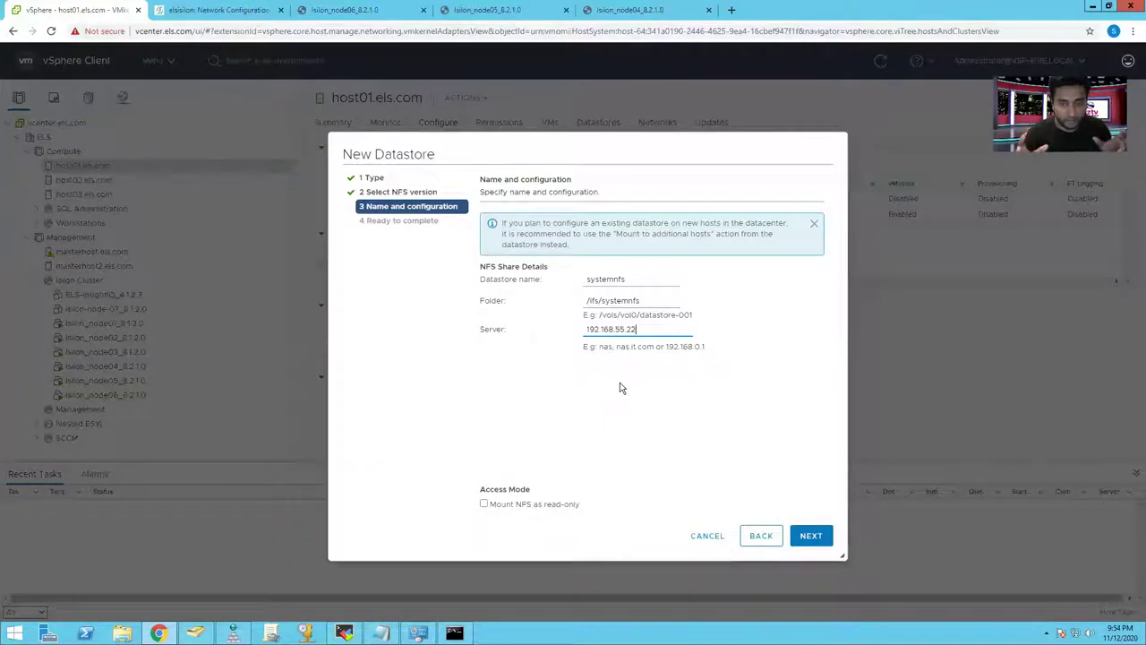
click(810, 537)
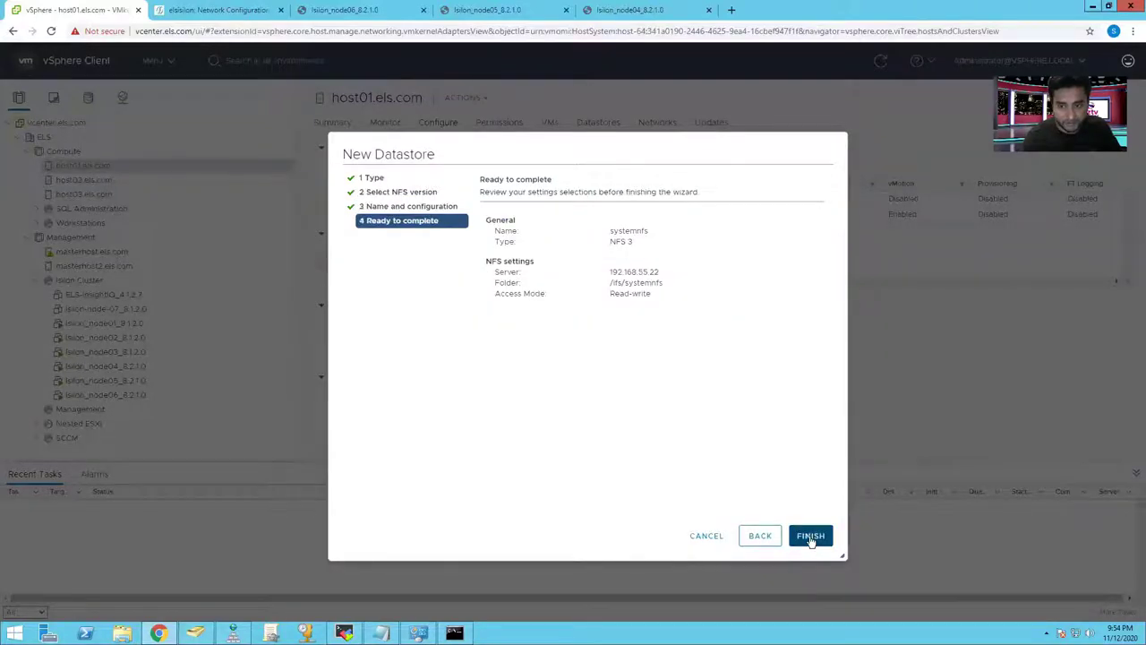
click(810, 540)
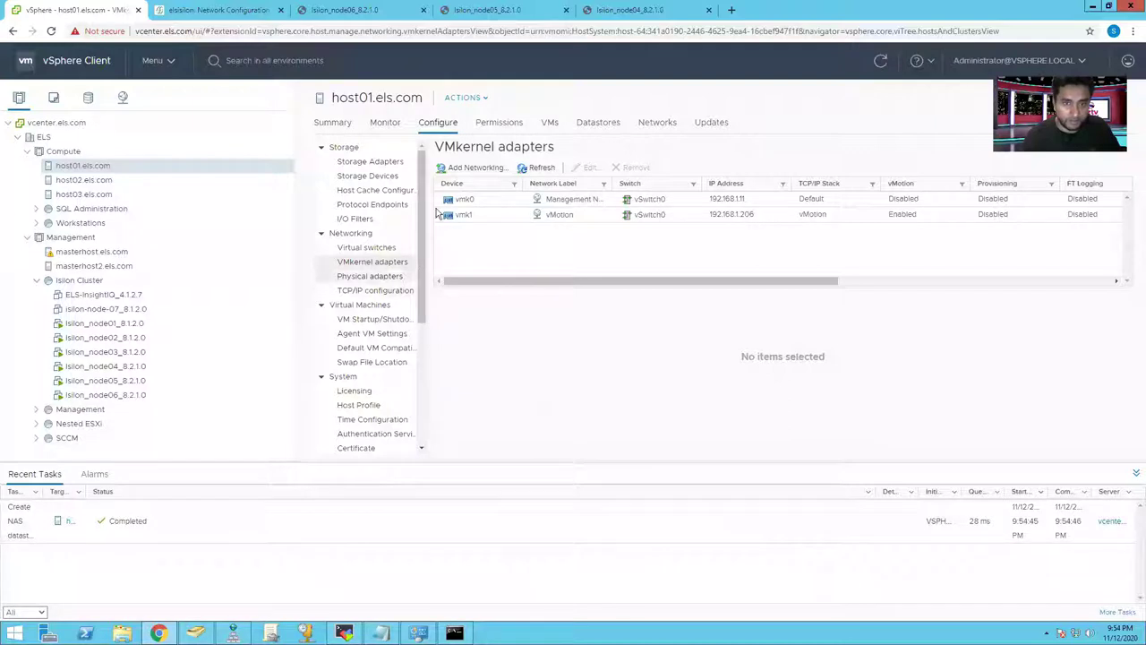
Compare the datastores attached to host01.els.com and host02.els.com.
click(595, 126)
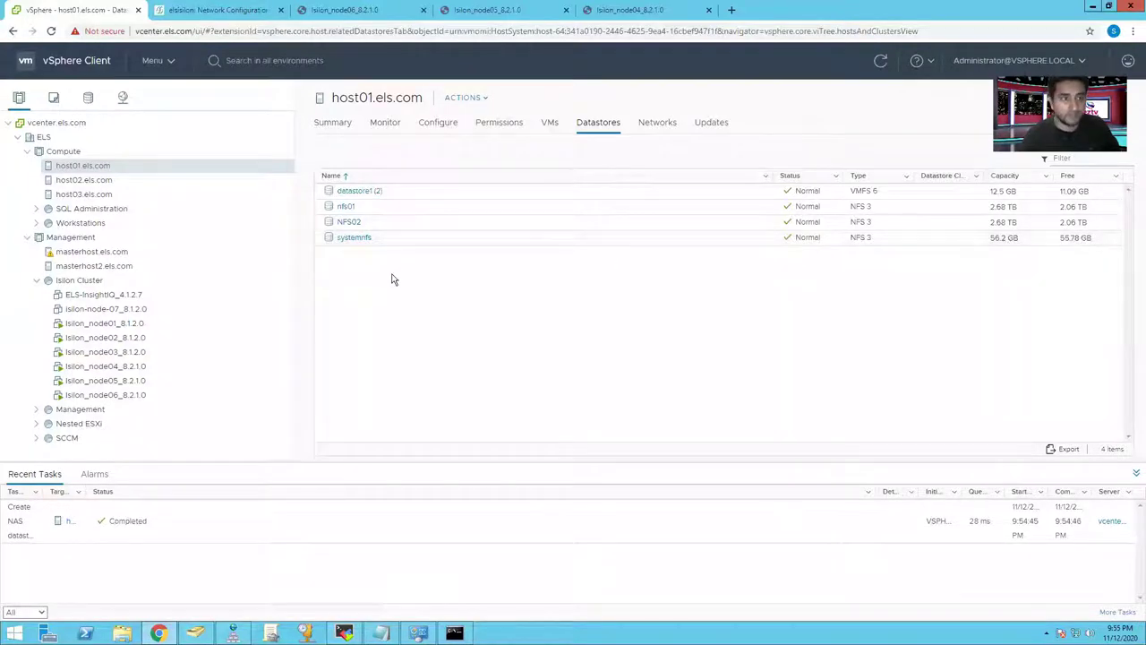
click(98, 181)
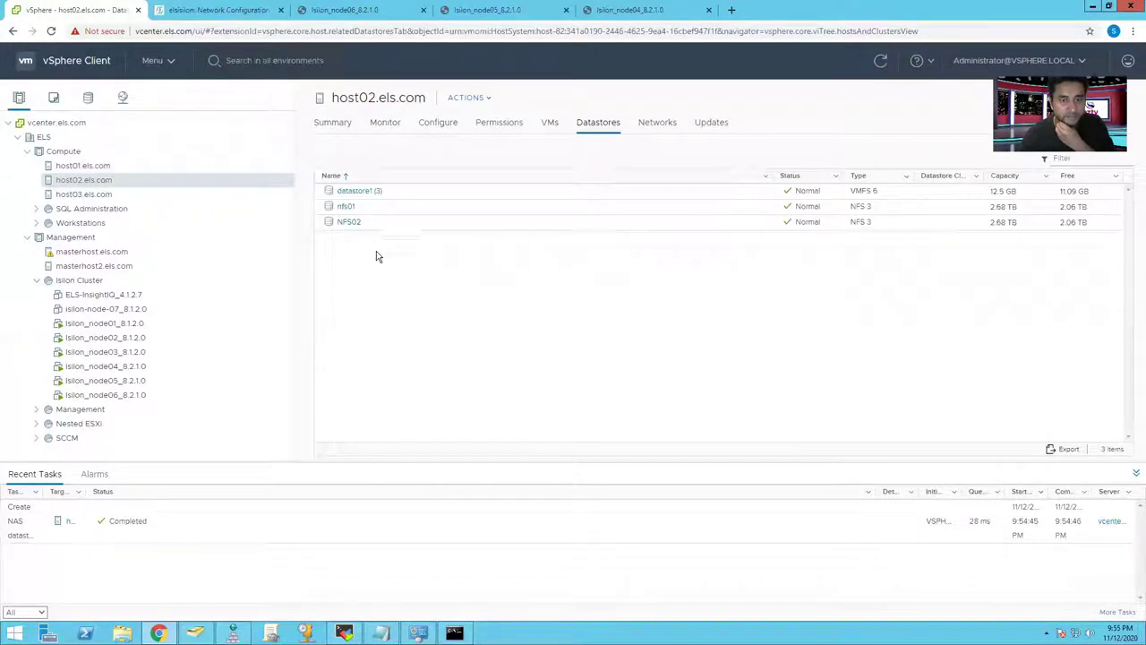
click(75, 166)
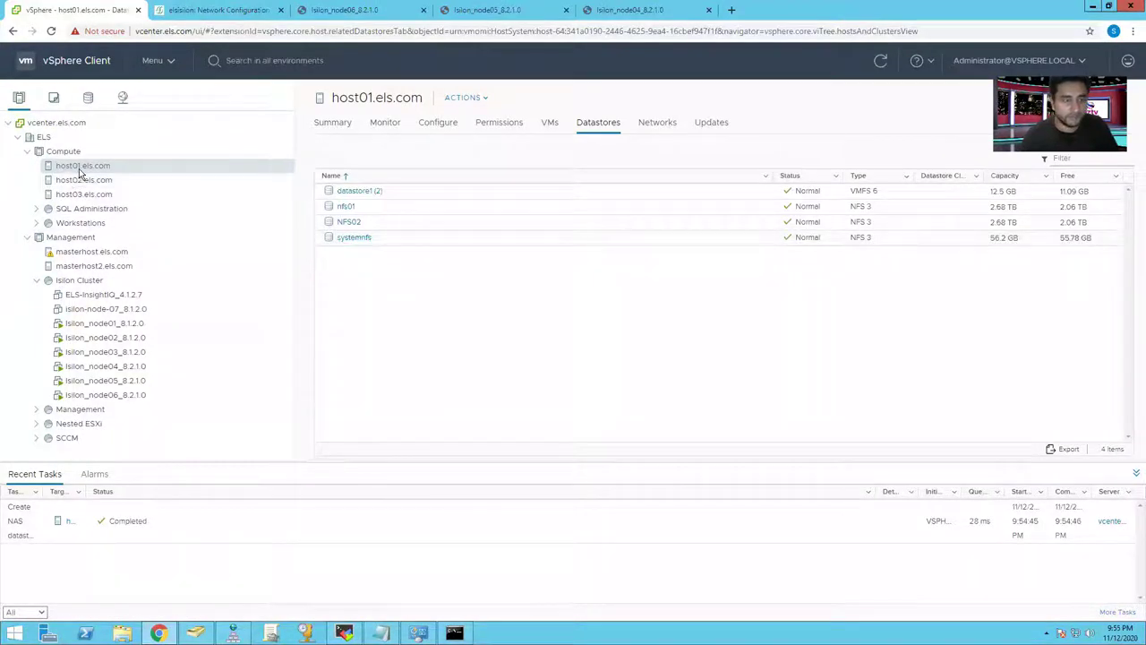
Find the systemnfs datastore in the storage inventory and view the hosts connected to it.
click(88, 104)
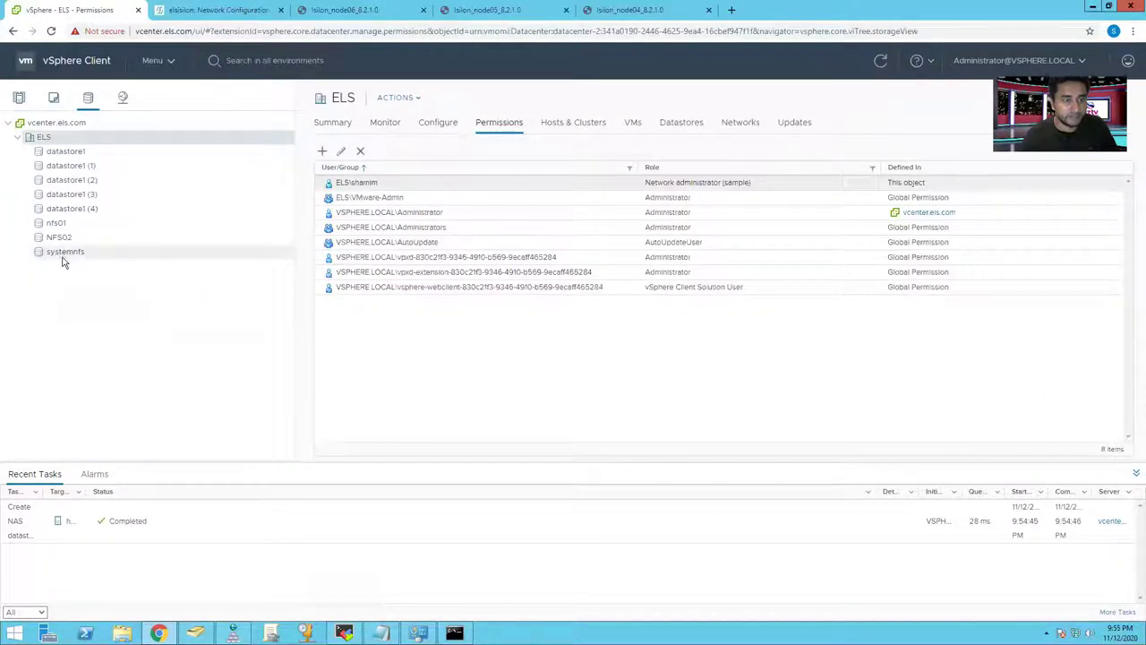
click(65, 255)
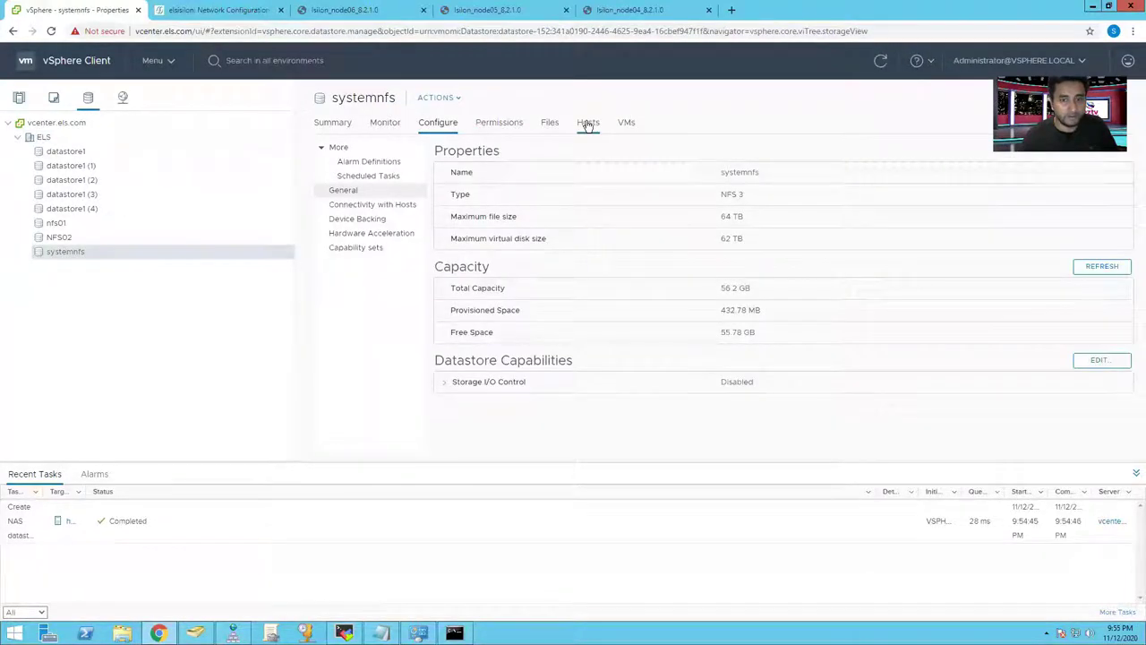
click(589, 123)
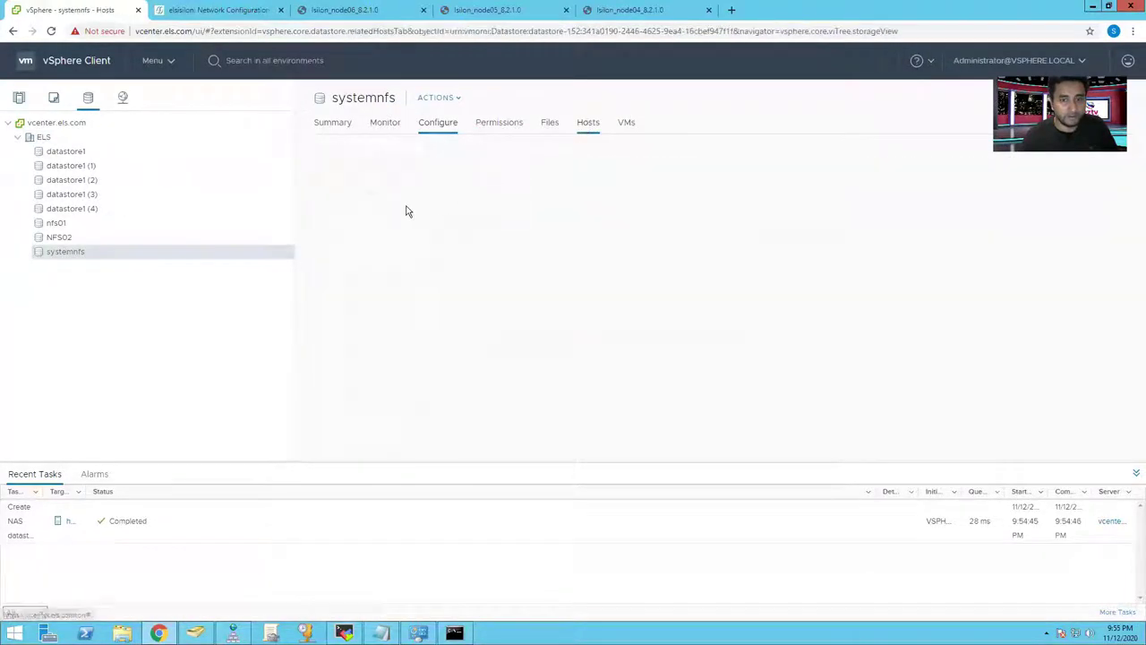
Mount the systemnfs datastore to all remaining hosts in the list, then check the datastores attached to host03.els.com.
right_click(64, 251)
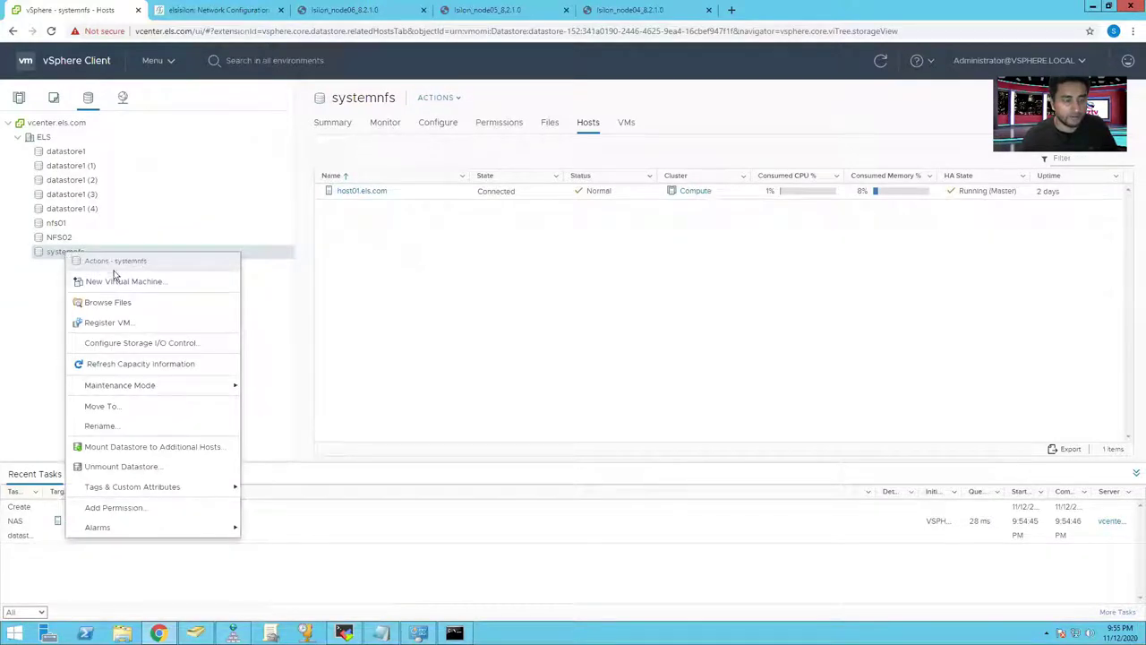
click(170, 454)
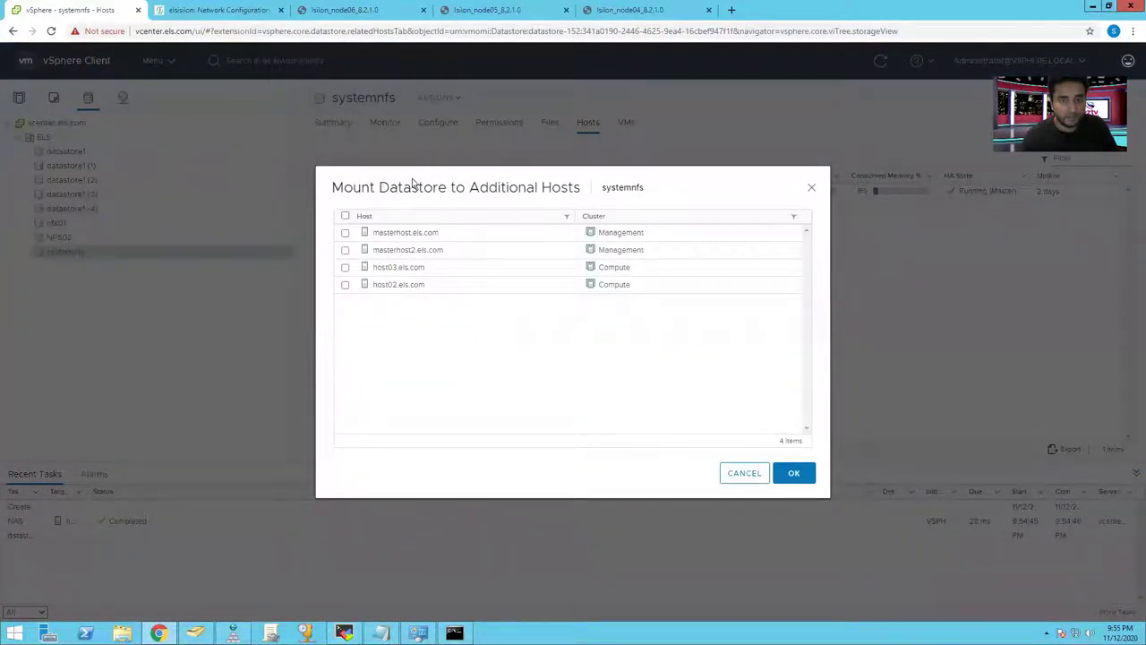
drag(411, 185, 419, 186)
click(412, 364)
click(346, 217)
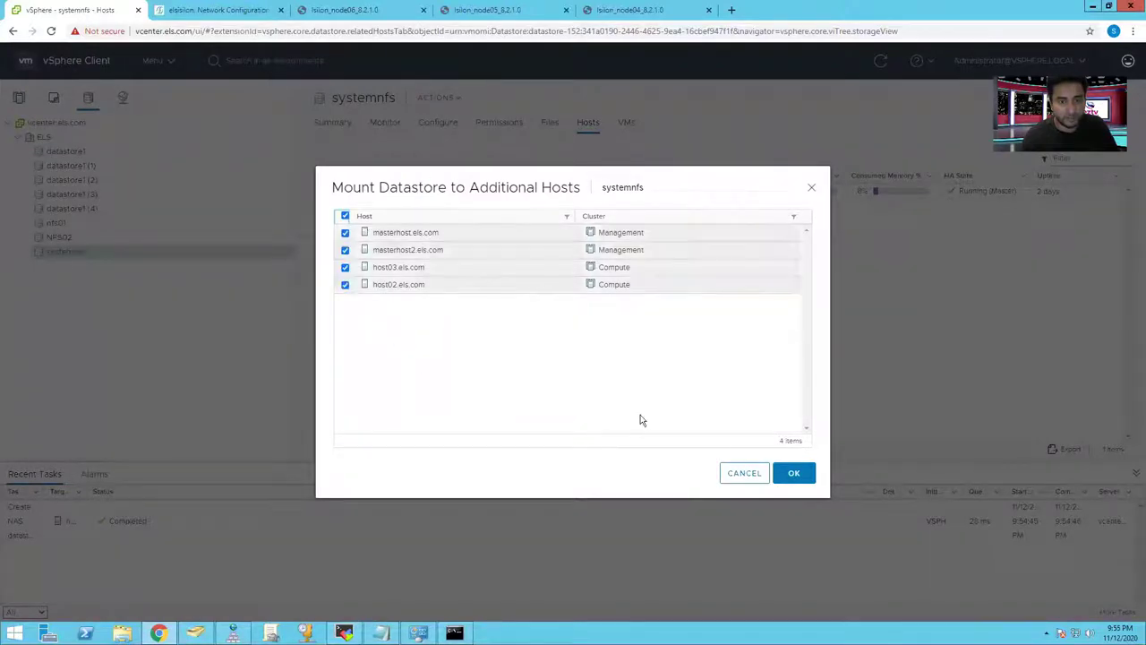
click(790, 473)
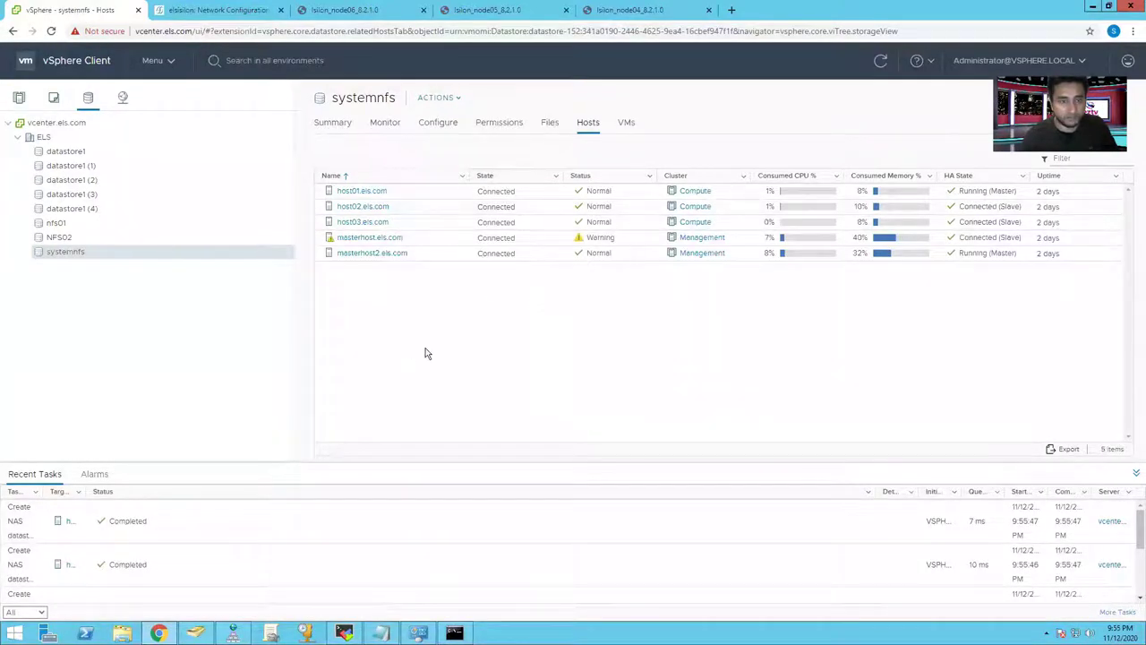
click(21, 97)
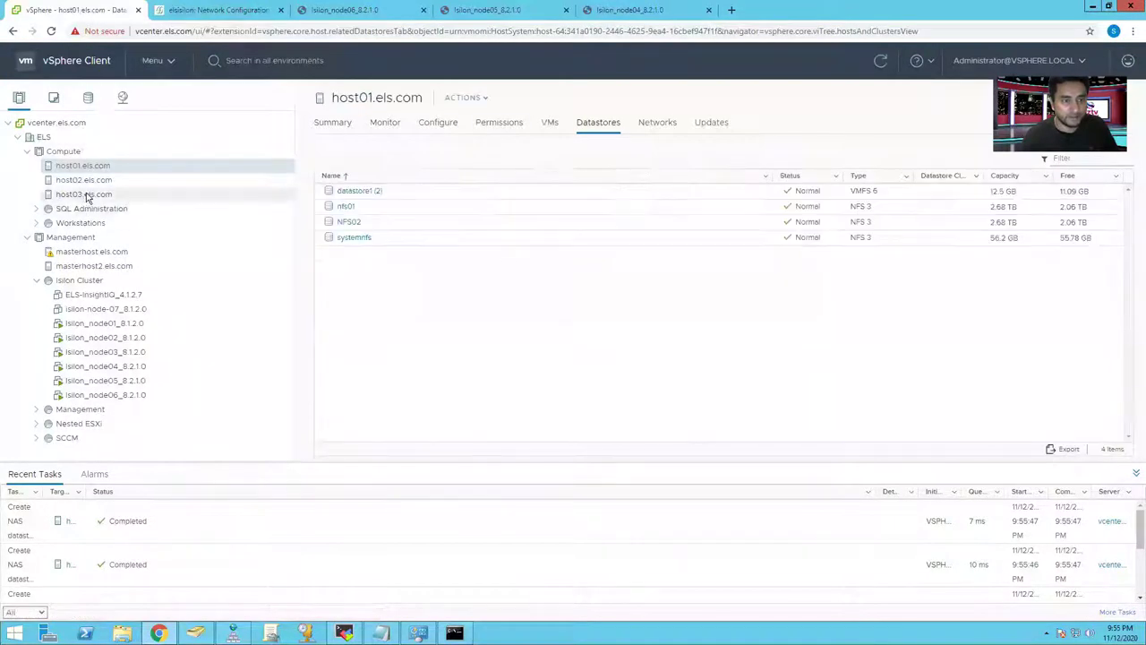
click(87, 196)
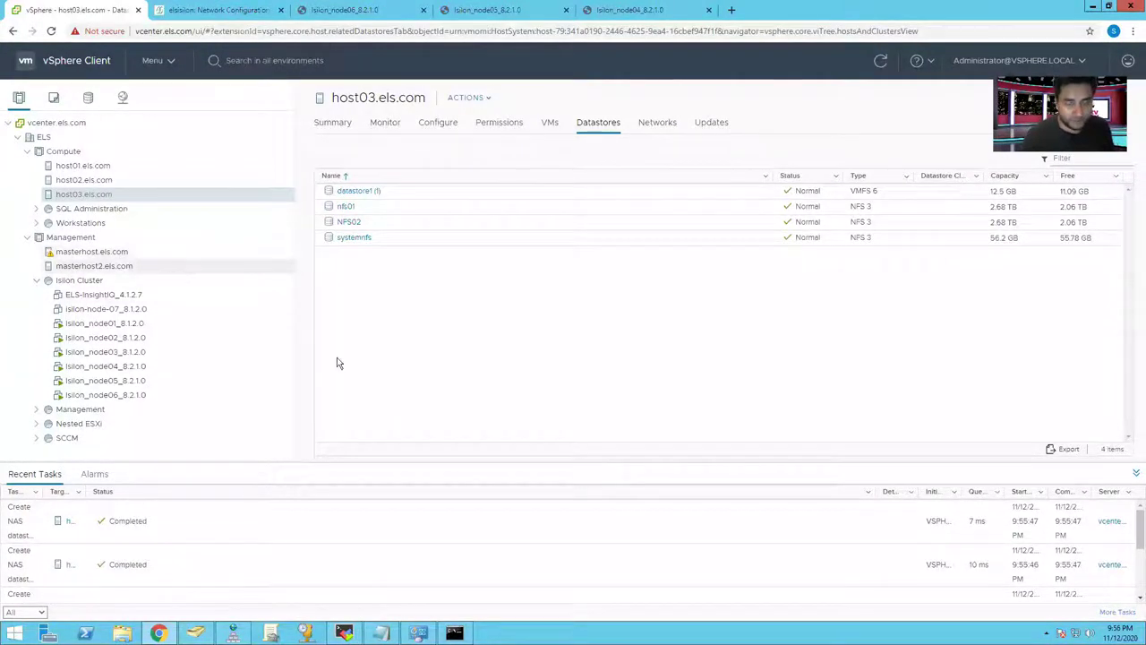
Switch to the OneFS administration page and show the NFS exports of the video access zone.
click(242, 12)
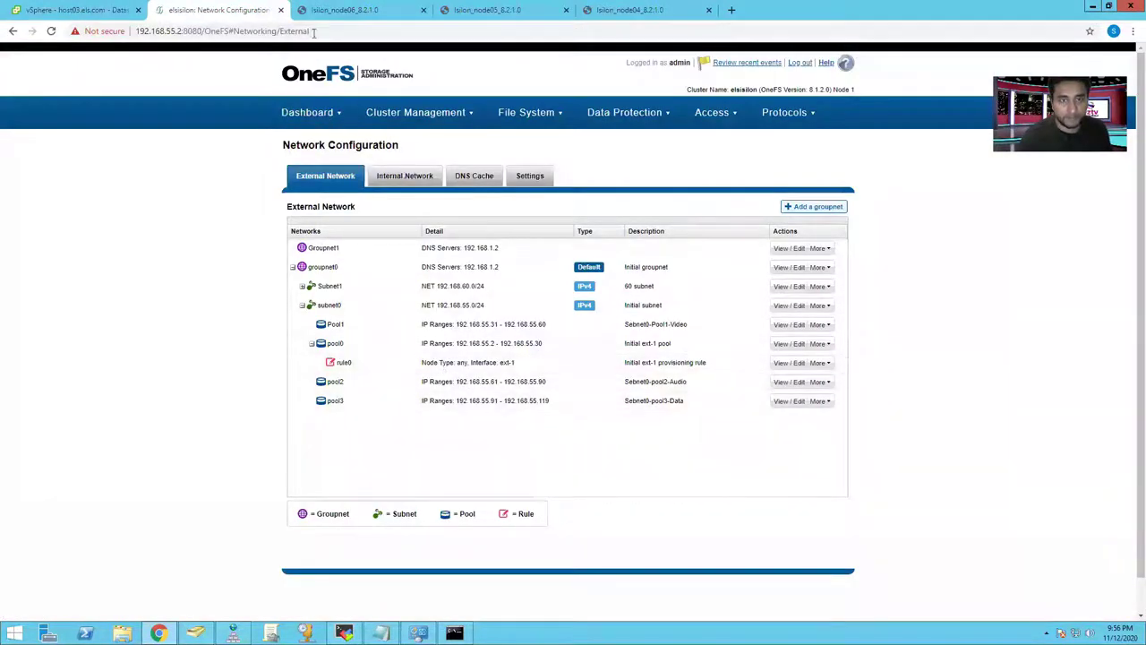
click(784, 114)
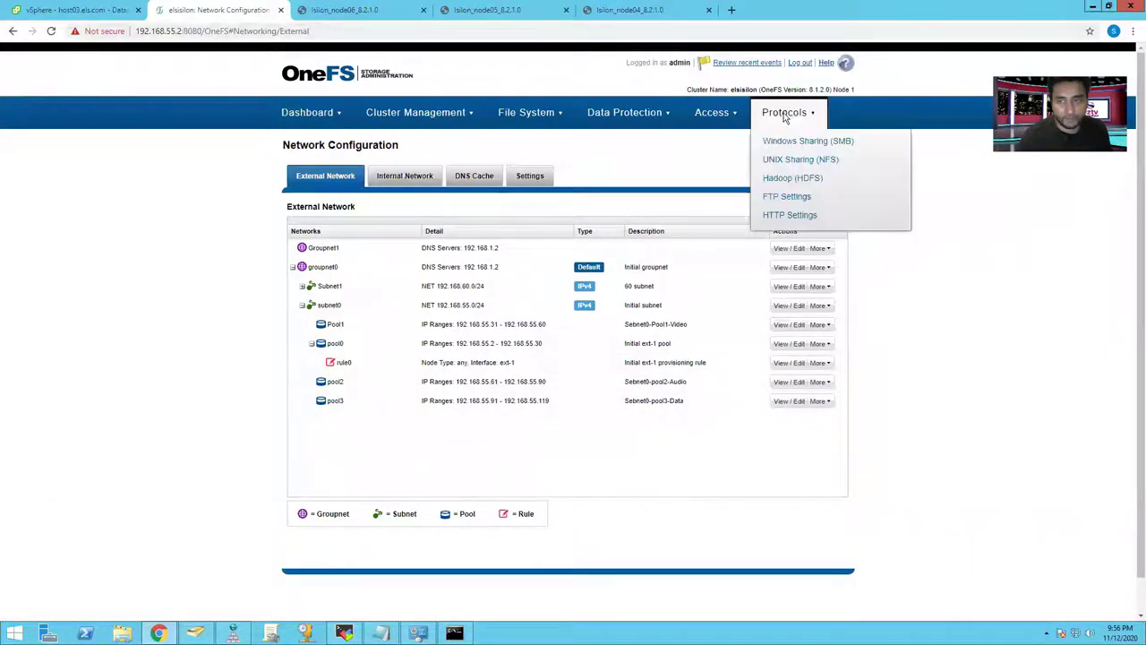
click(800, 160)
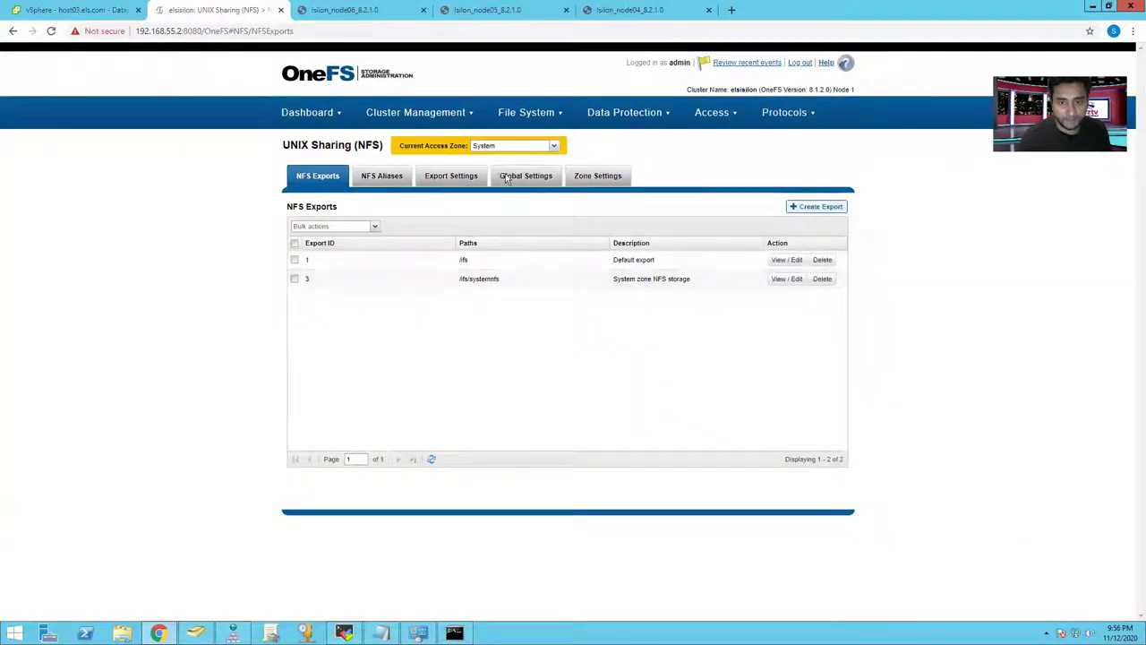
click(518, 147)
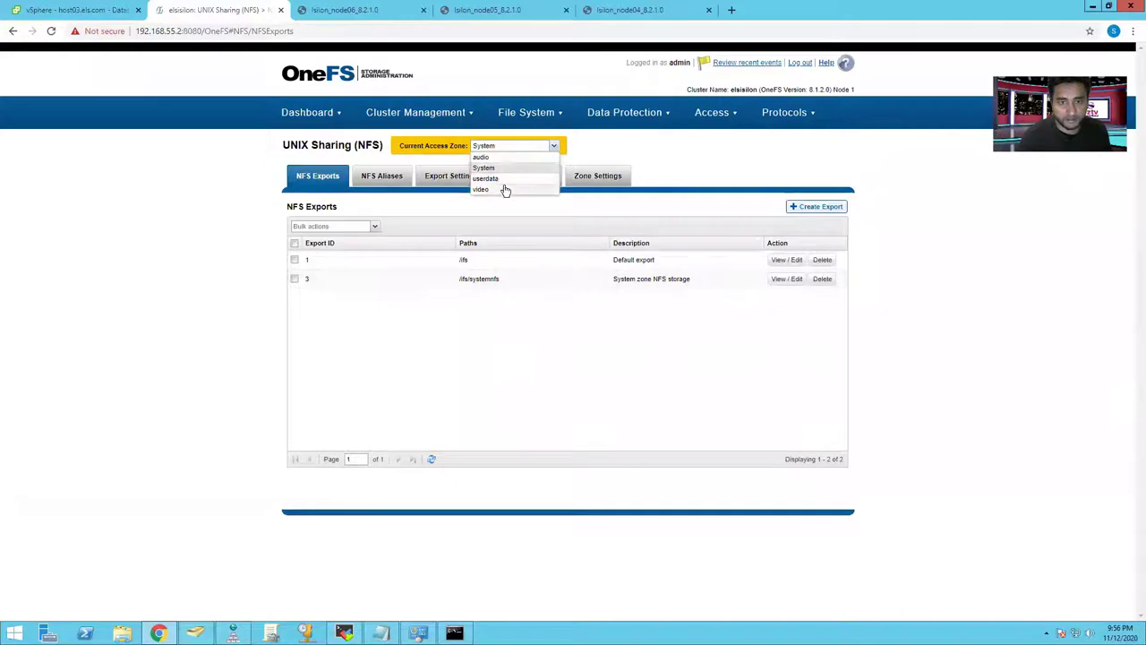
click(504, 189)
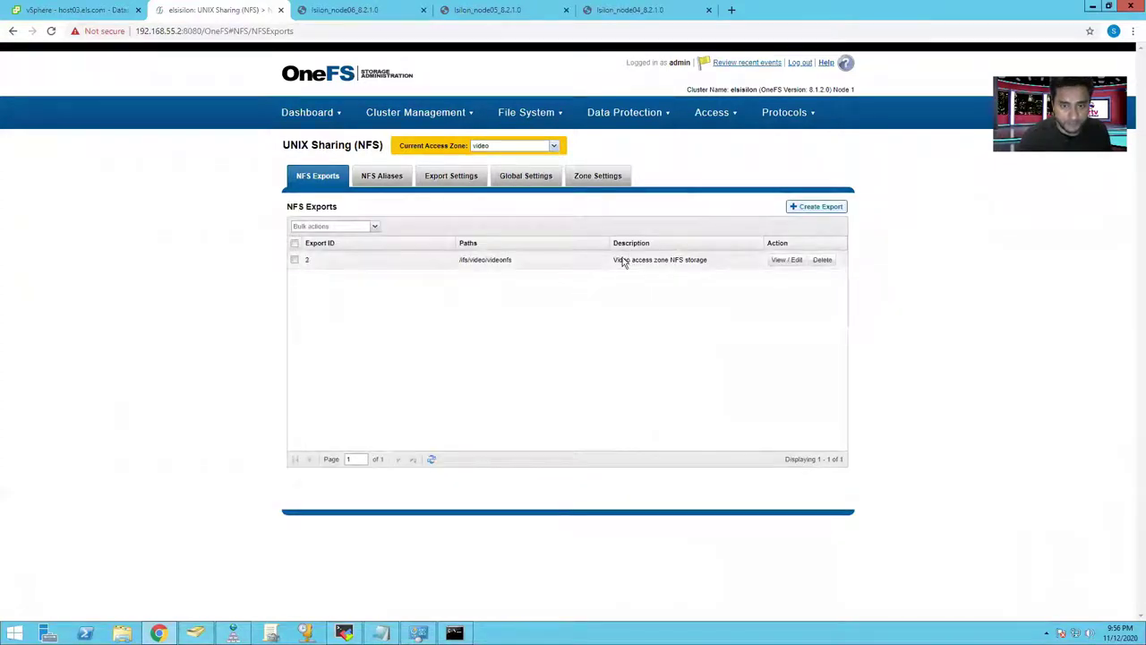
Copy the directory path from the video zone export's details and close them.
click(782, 261)
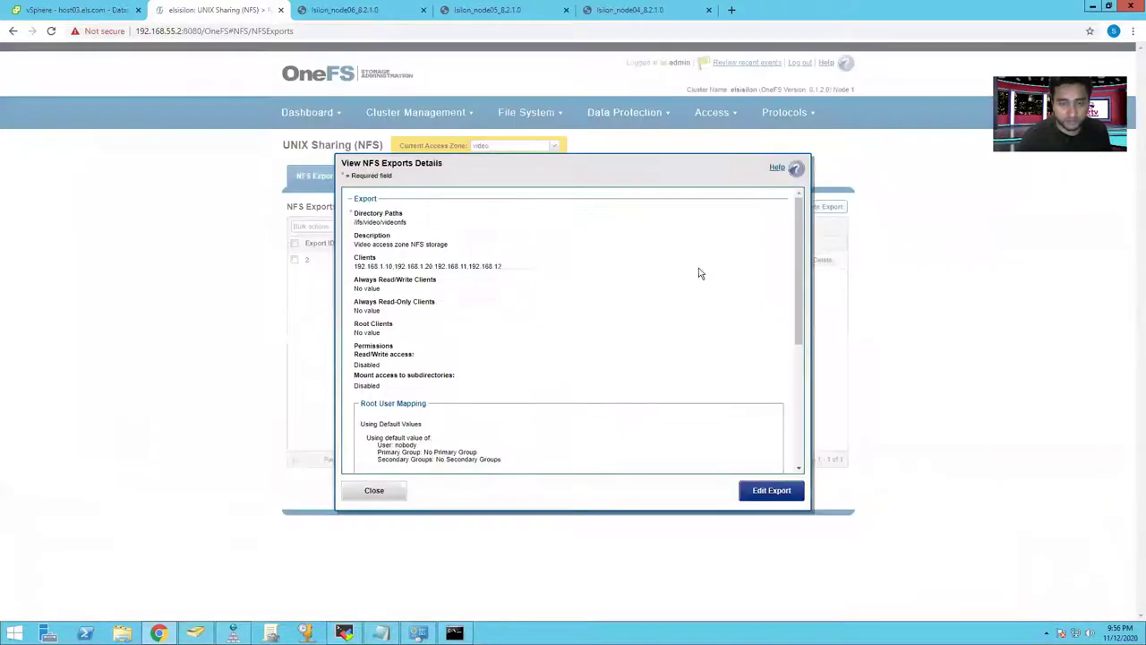
triple_click(408, 223)
key(ctrl+c)
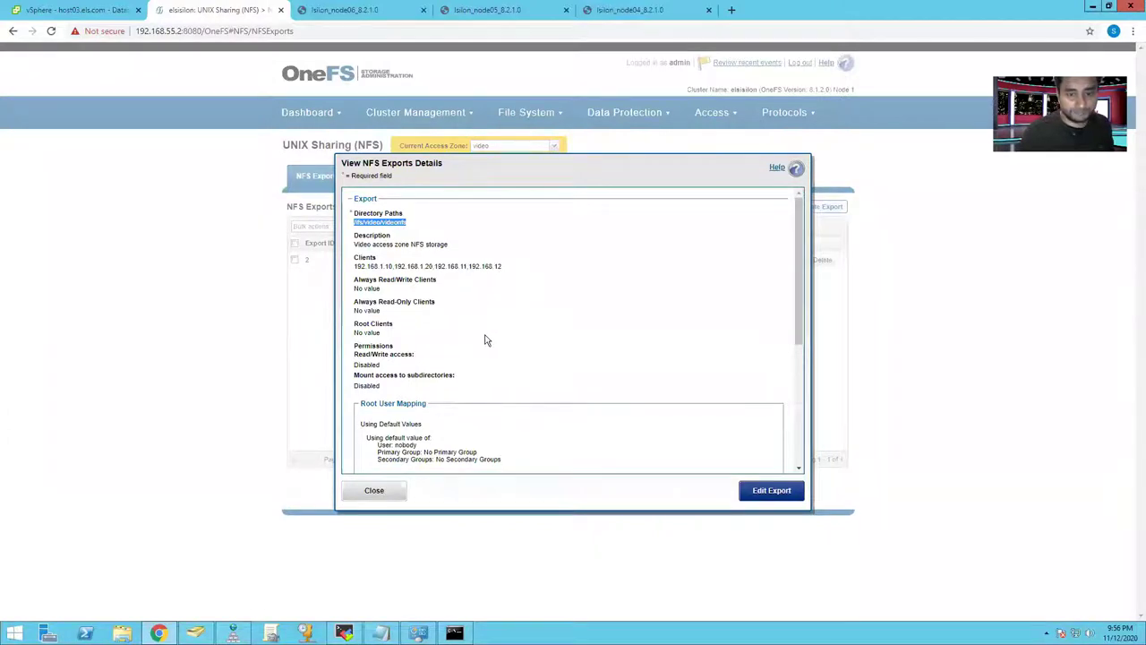
click(376, 492)
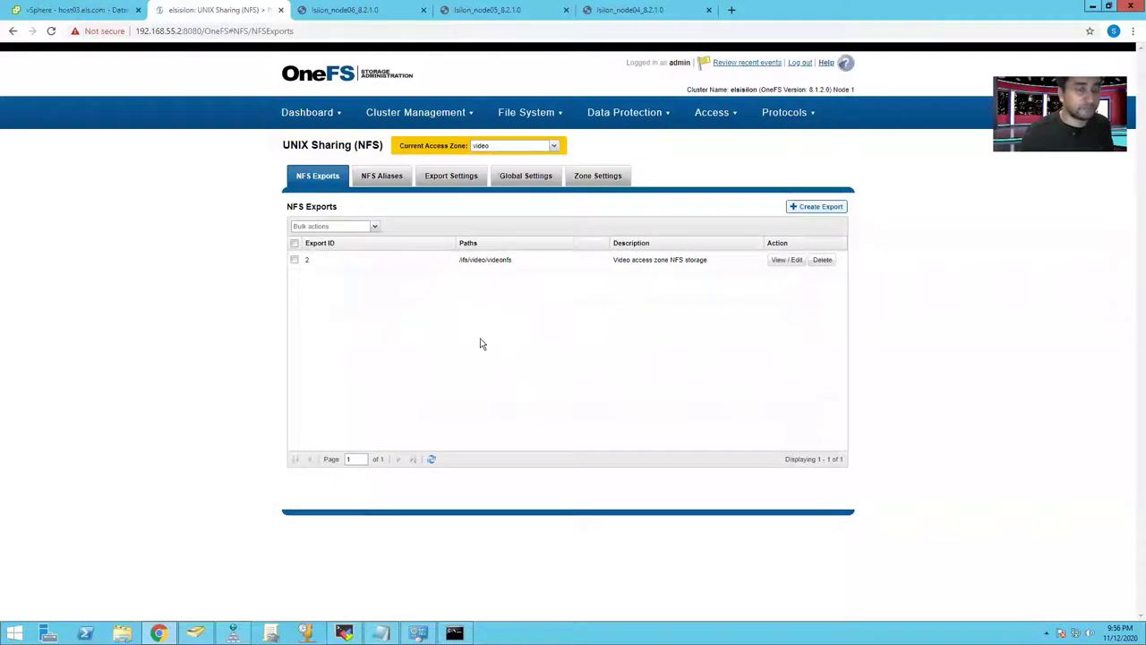
Examine the access zone and IP range of Pool1 under subnet0 in the external network configuration.
mouse_move(399, 111)
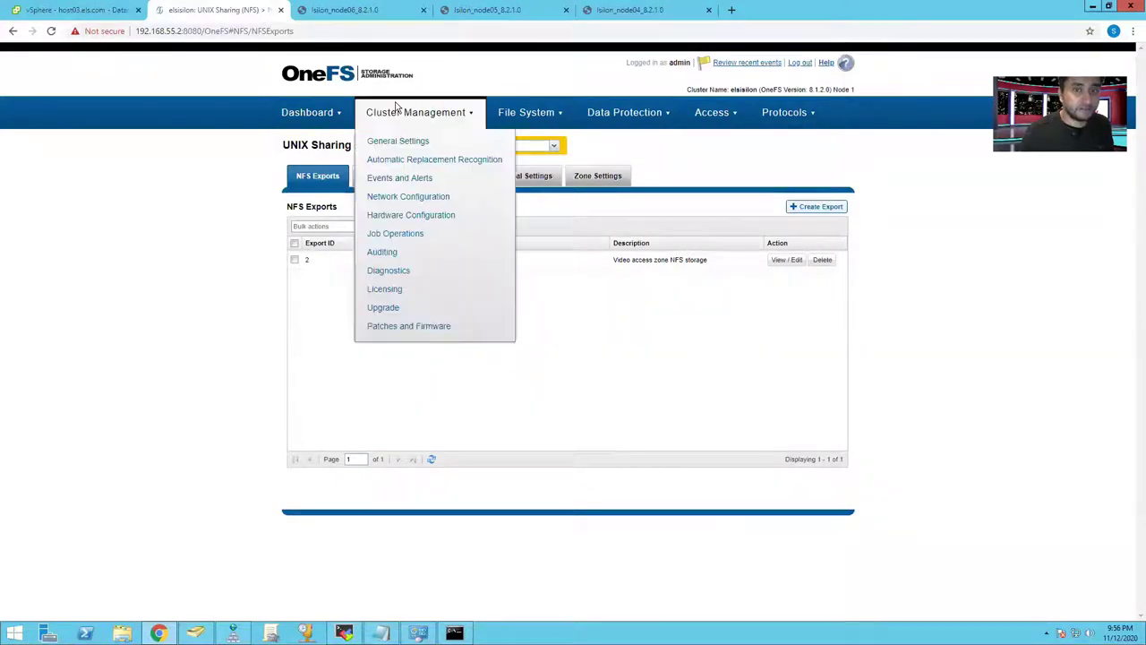
click(399, 199)
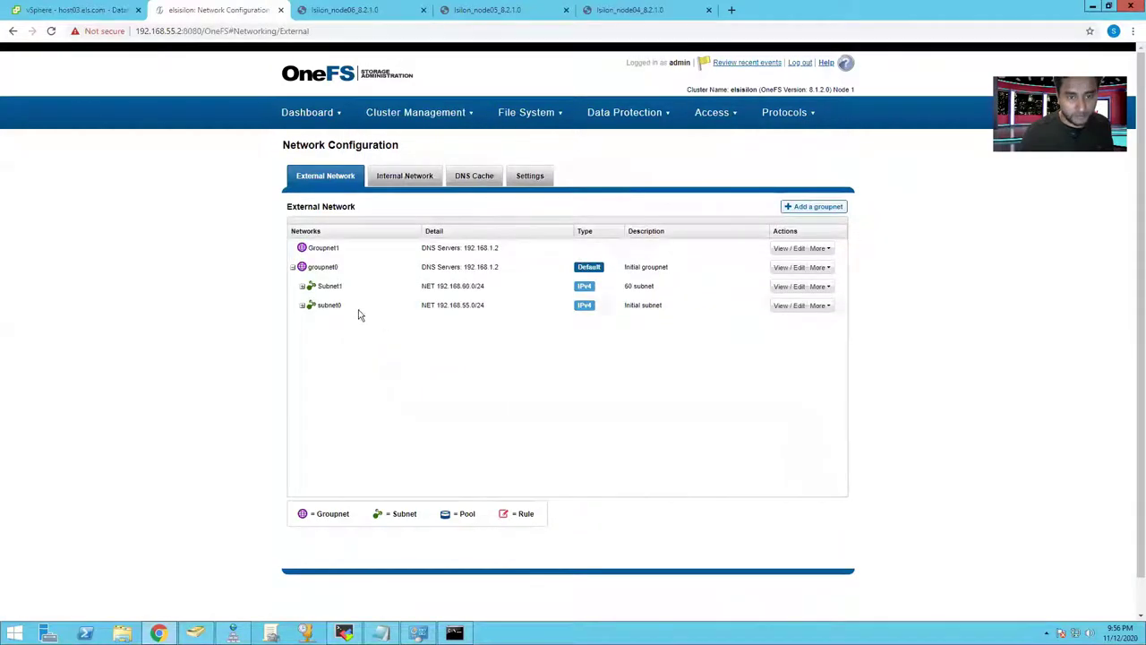
click(302, 305)
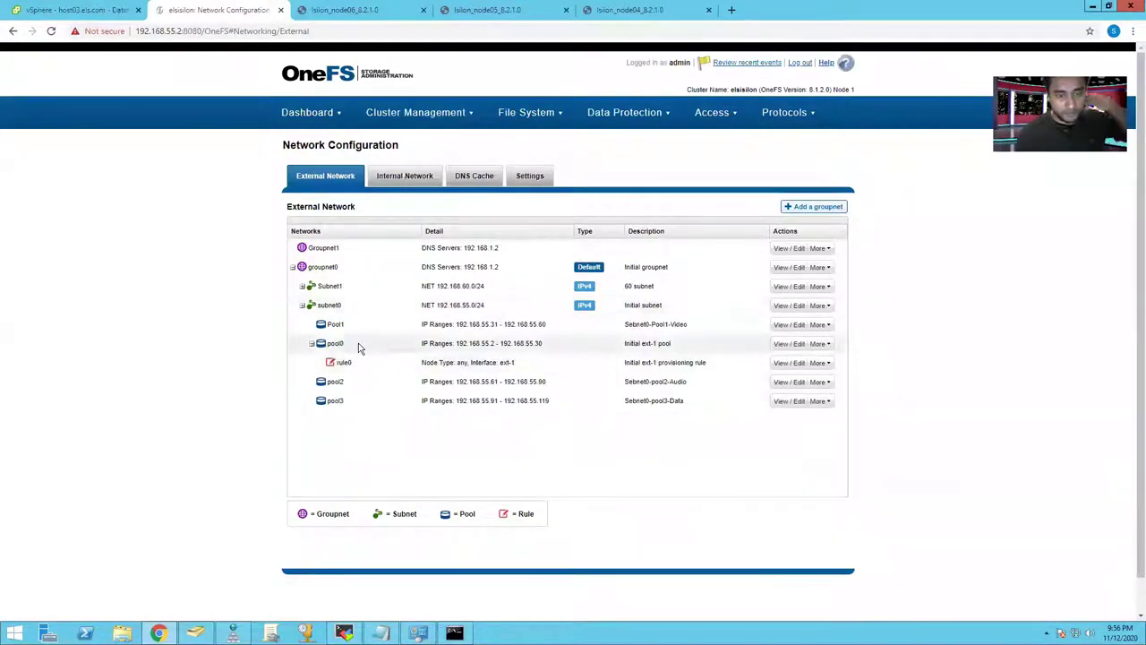
click(781, 328)
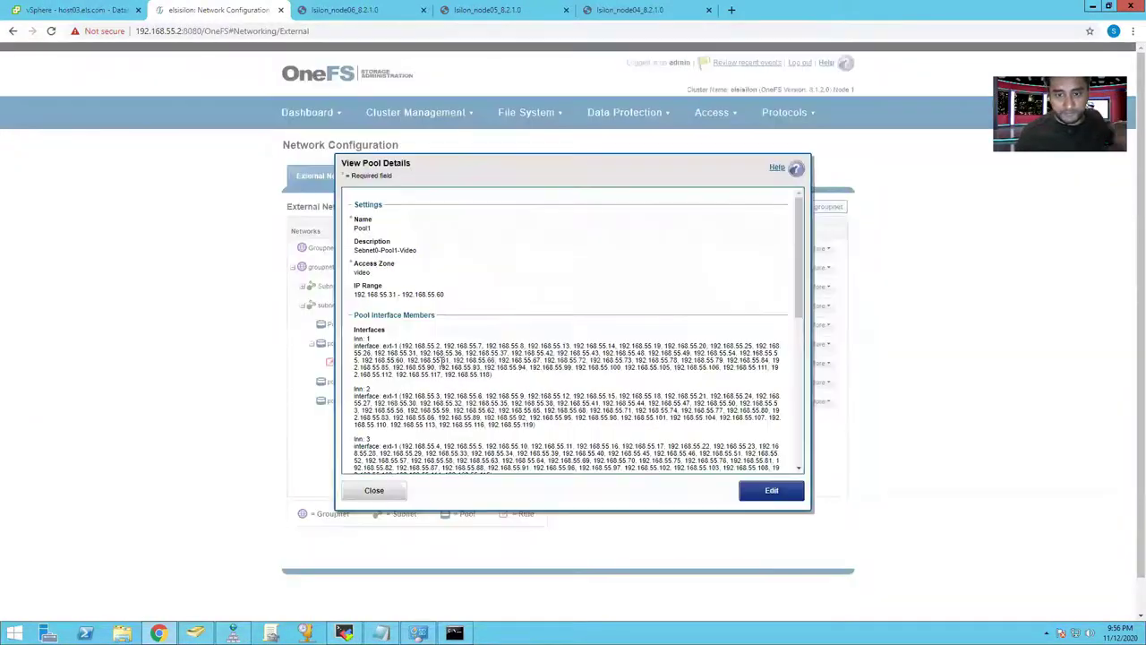
double_click(365, 272)
click(370, 277)
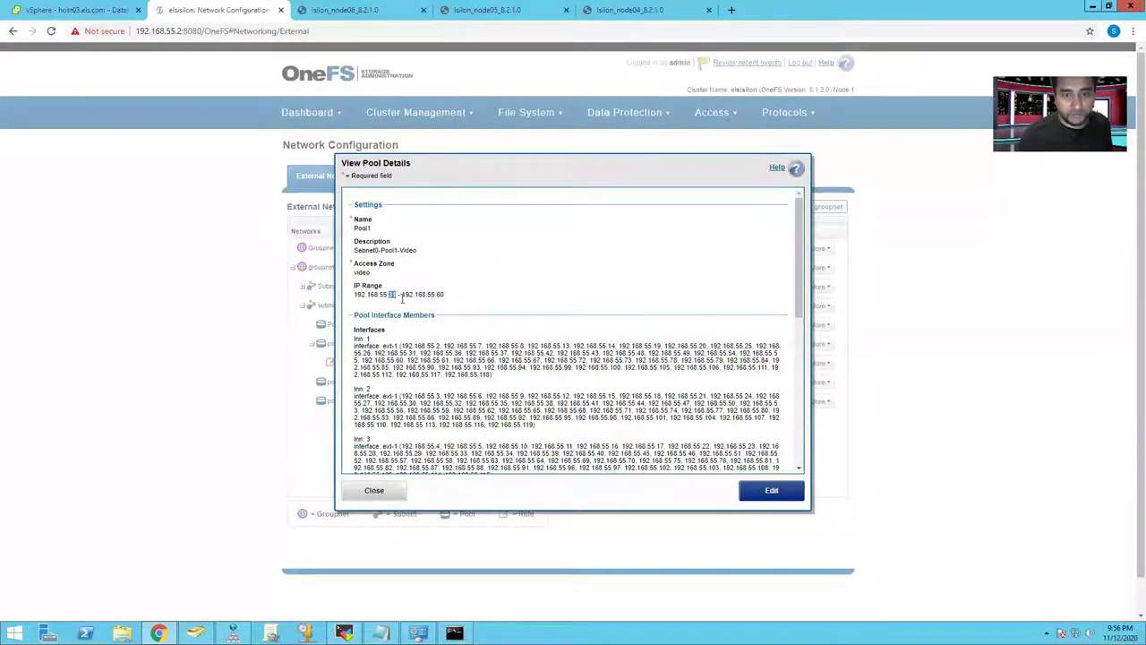
triple_click(440, 294)
click(441, 296)
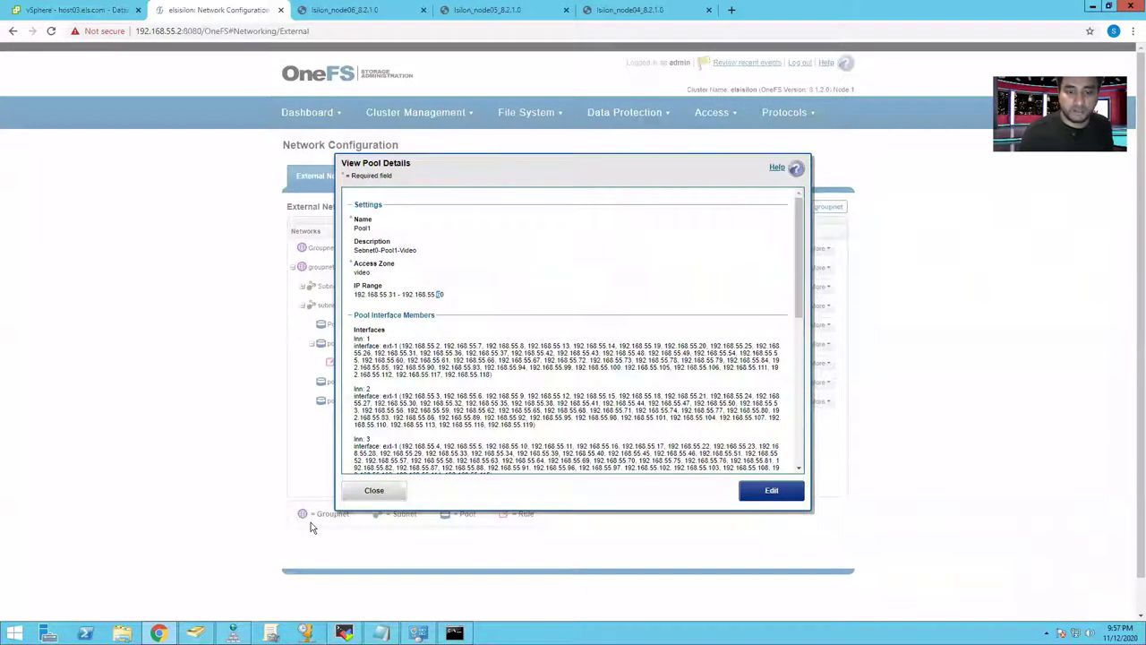
click(366, 494)
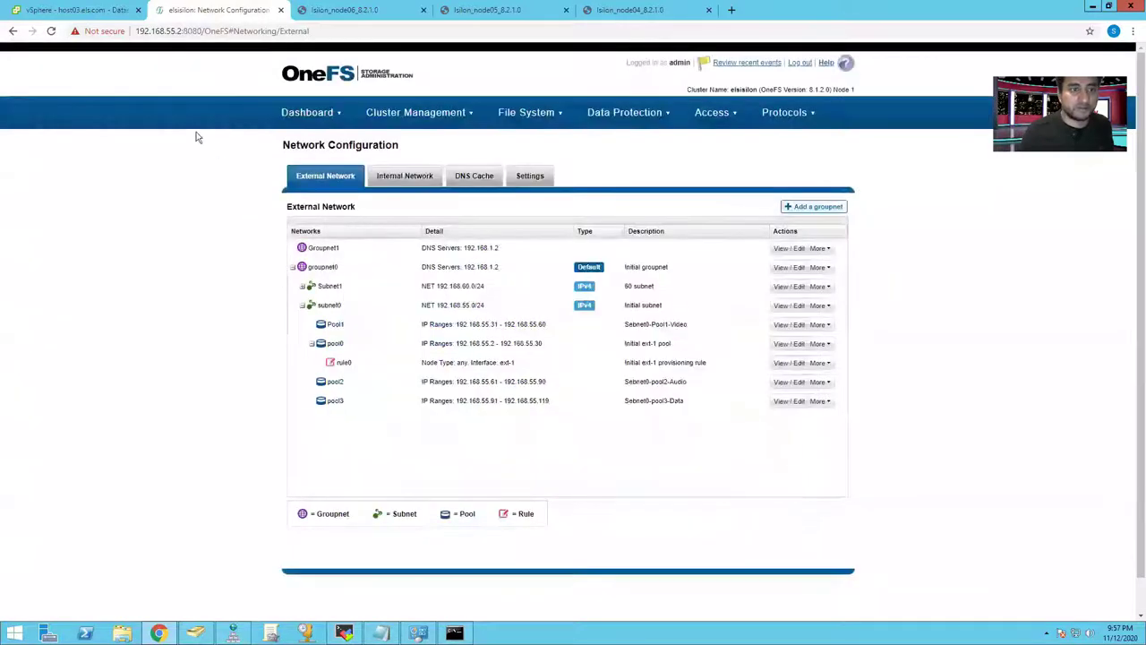
Switch to the vSphere Client and start another NFS datastore on host01.els.com with NFS 3 as its version.
click(76, 10)
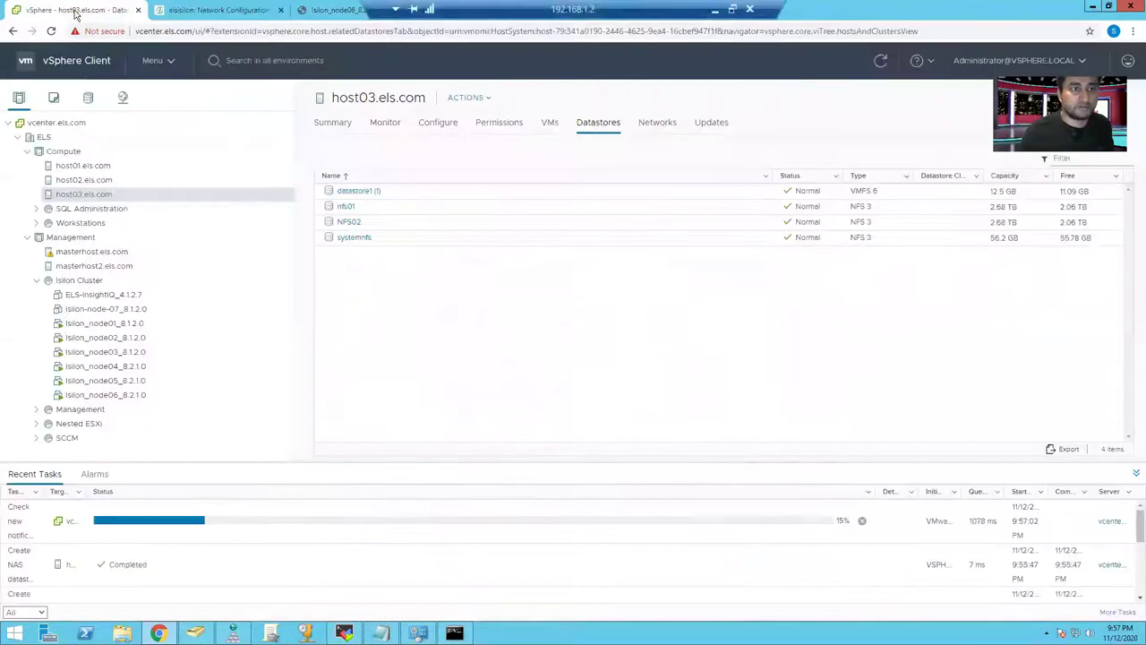
click(79, 169)
right_click(93, 169)
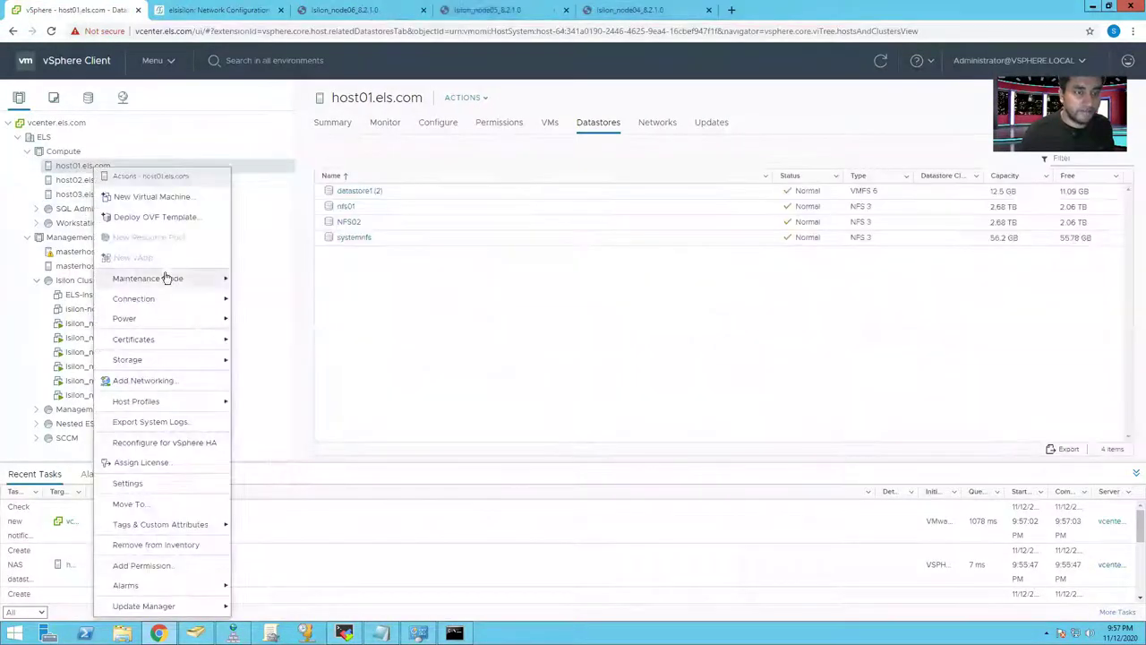
mouse_move(153, 361)
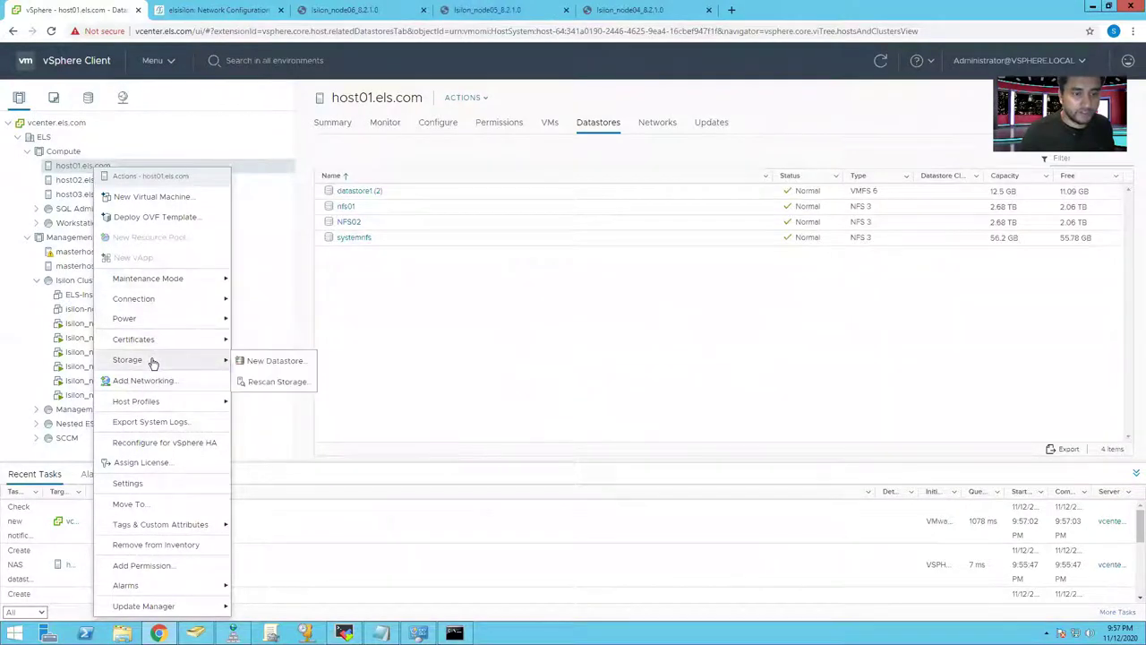
click(250, 361)
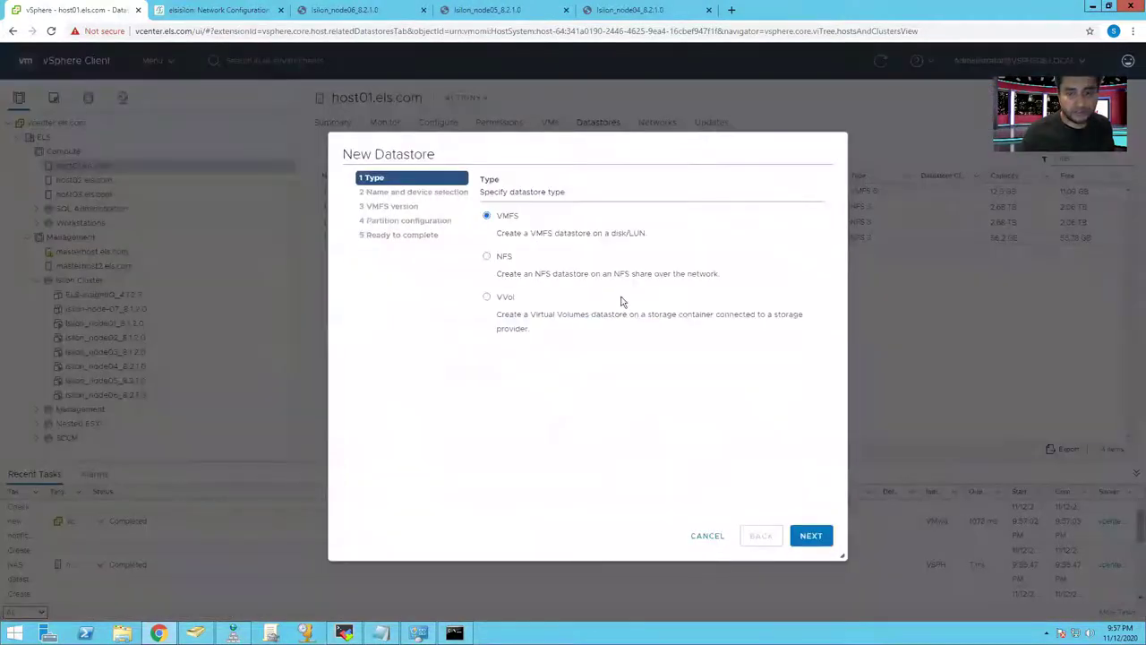
click(504, 262)
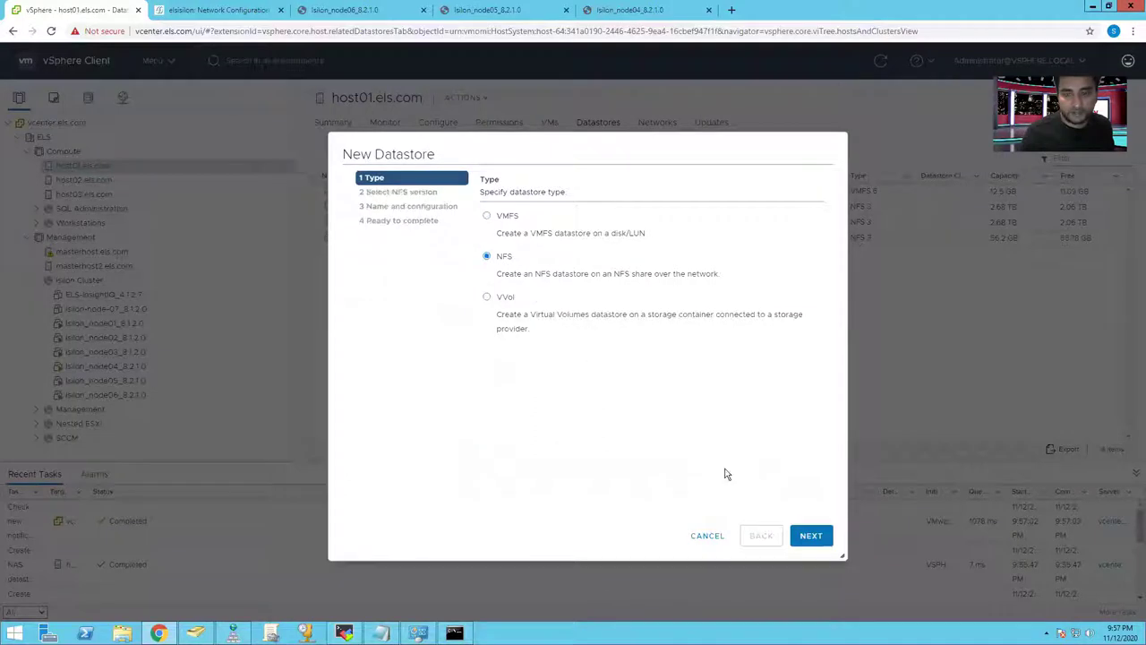
click(811, 535)
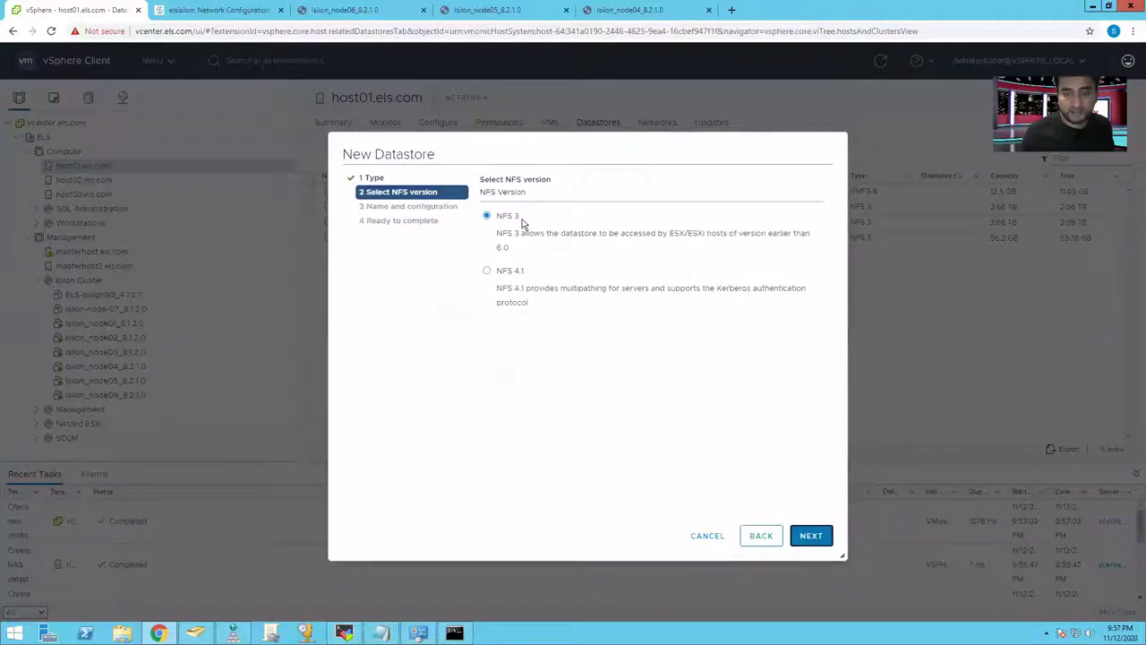
click(810, 535)
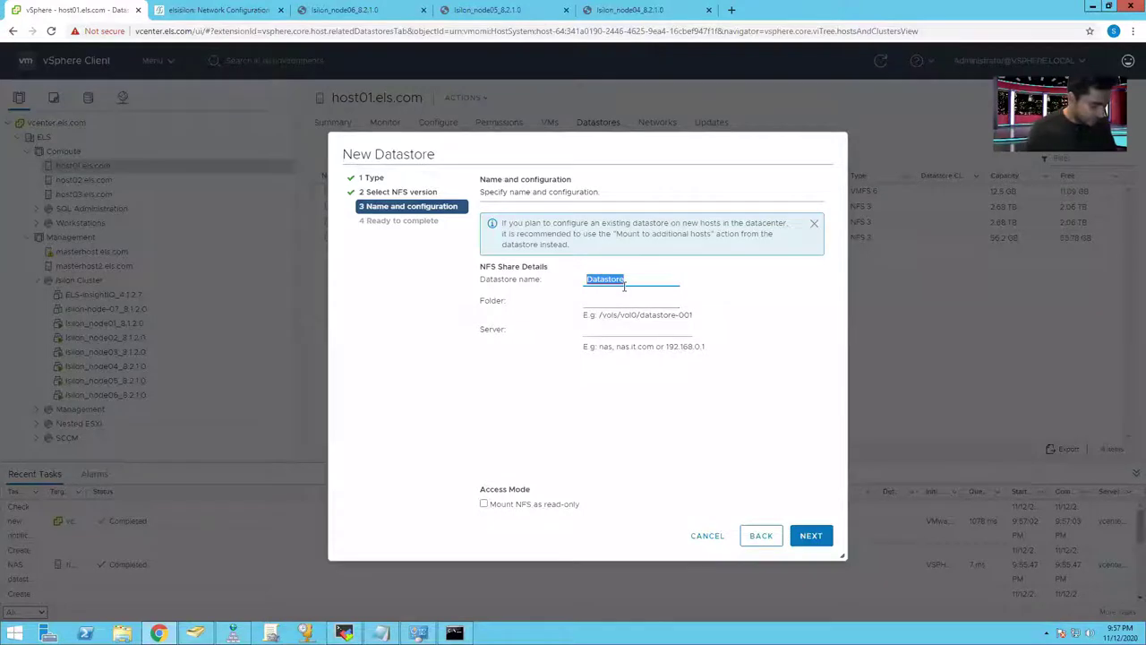
Name the new datastore Video-NFS and paste /ifs/video/videonfs as its folder.
text(Vi)
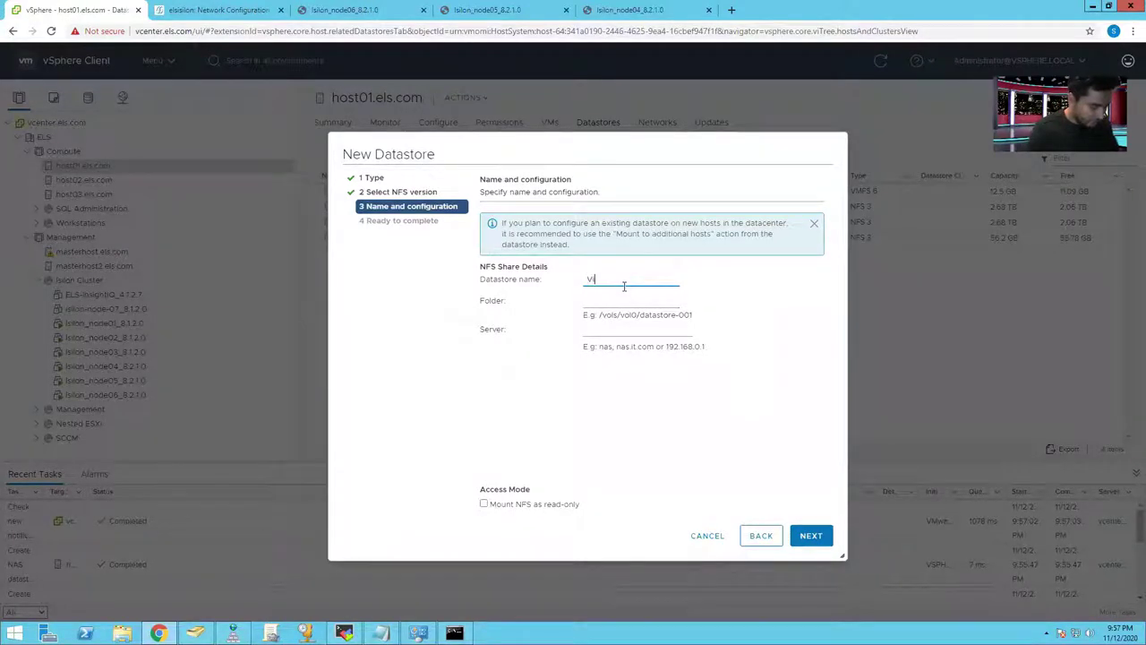
text(deo-)
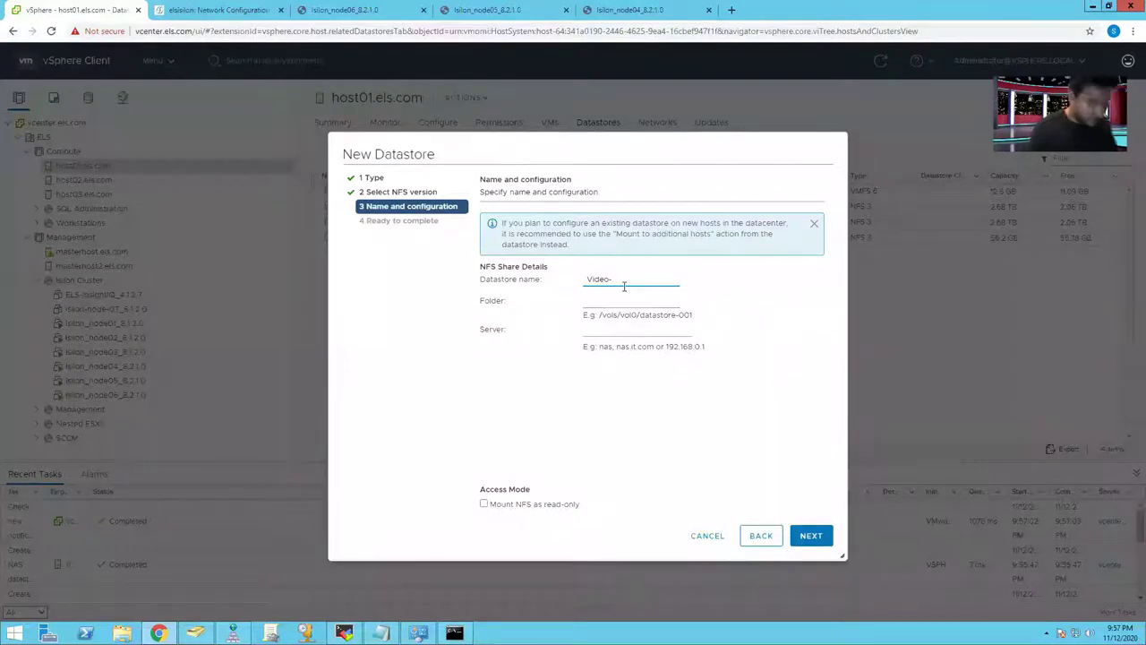
text(N)
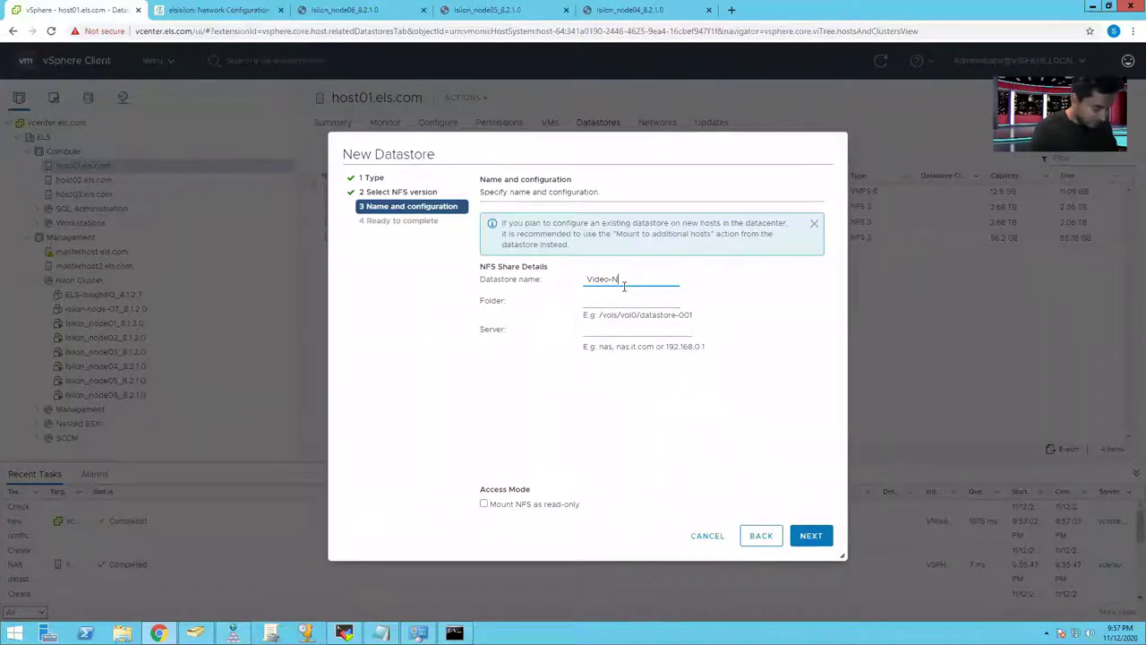
text(FS)
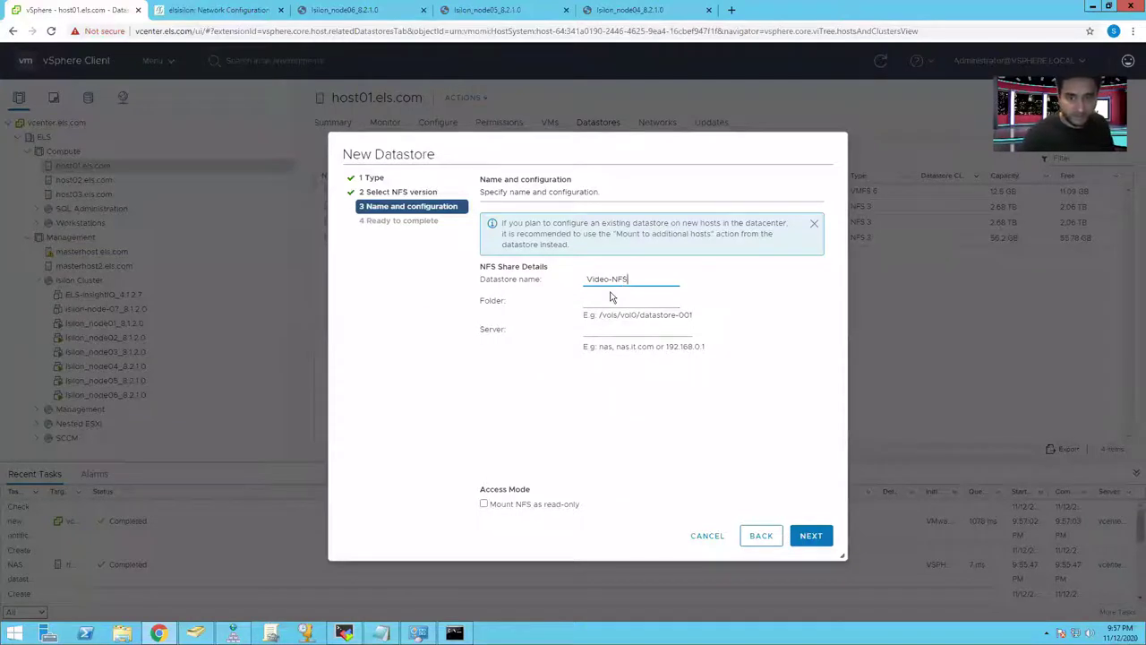
click(610, 301)
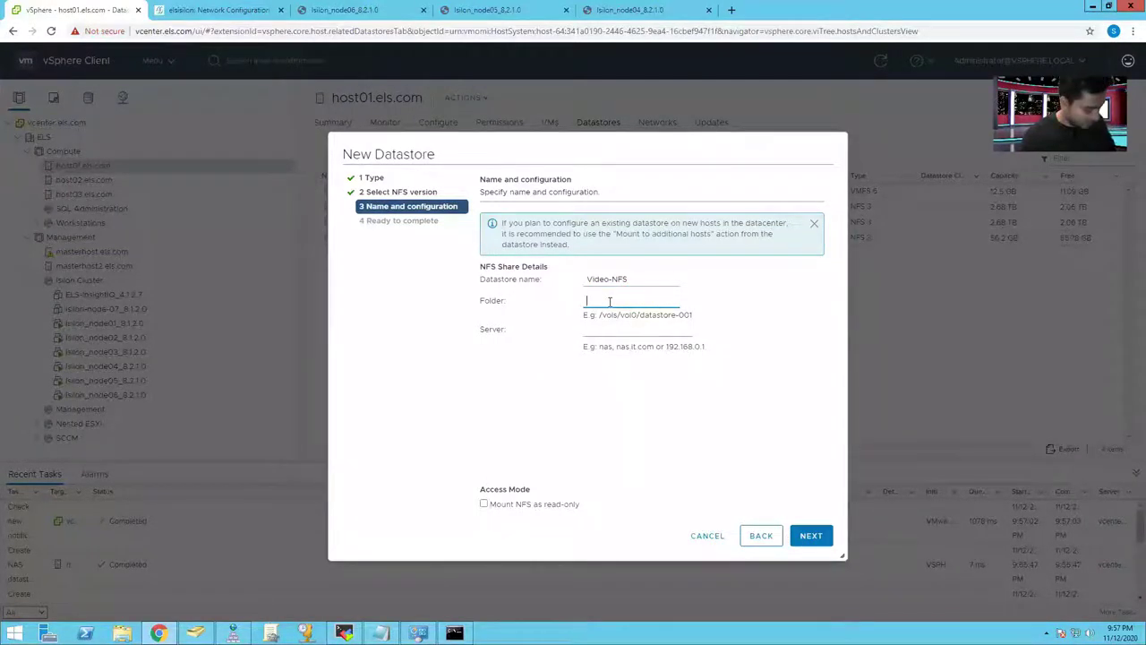
key(ctrl+v)
Set the NFS server to 192.168.55.44, try to create the Video-NFS datastore, and dismiss the notification.
click(625, 329)
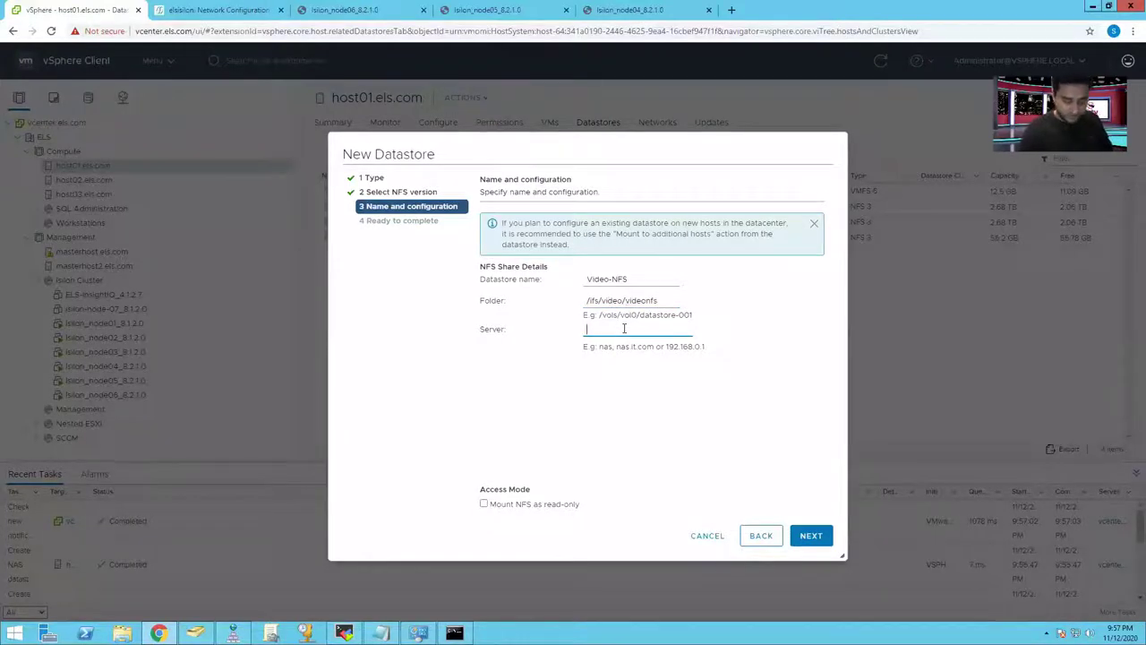
text(192.168)
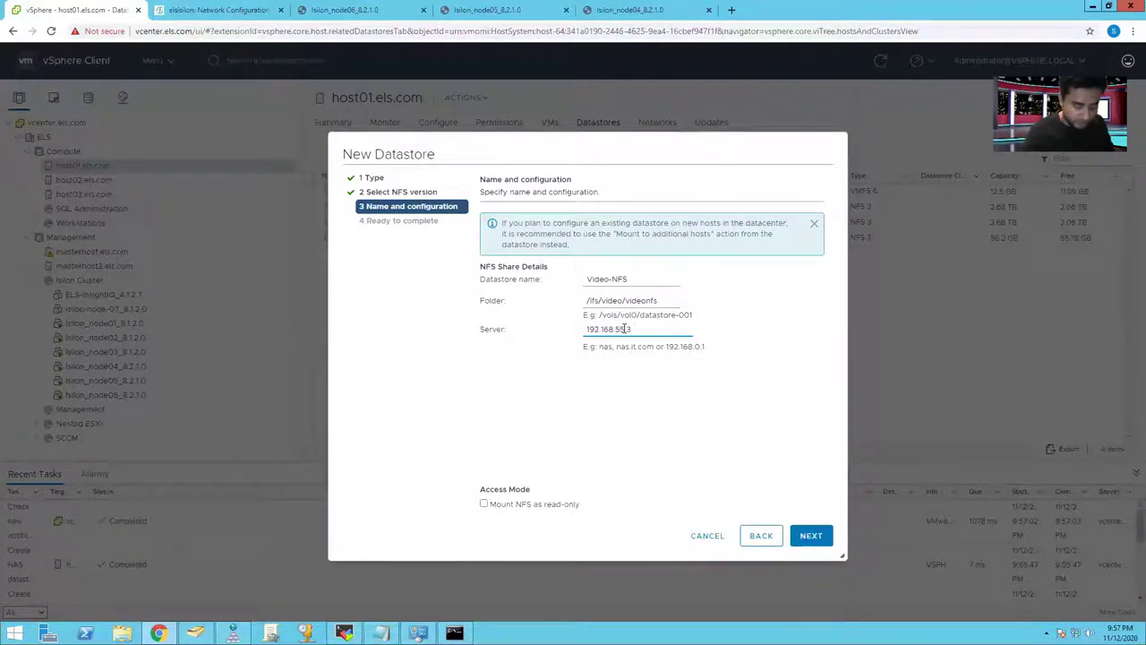
text(.55.44)
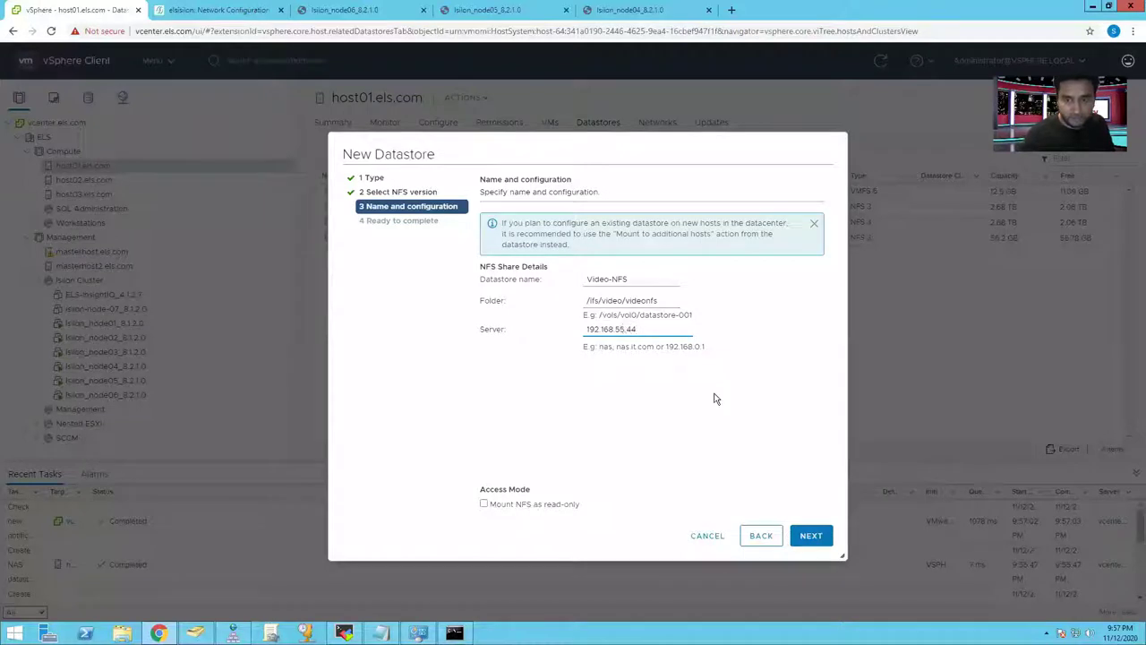
click(809, 537)
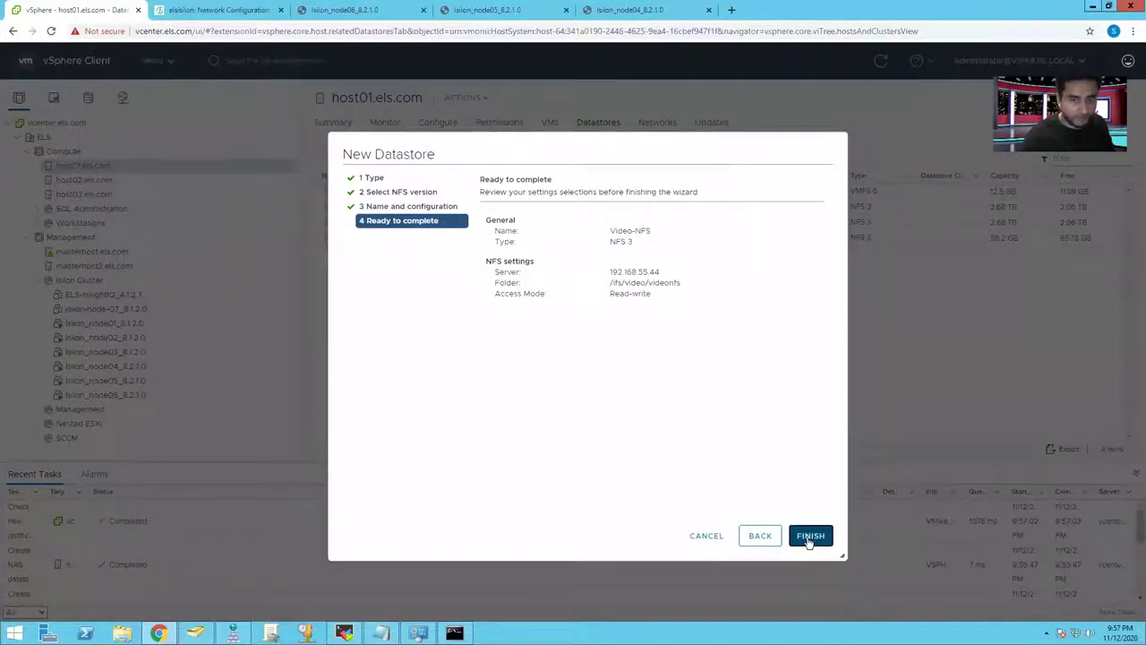
click(809, 536)
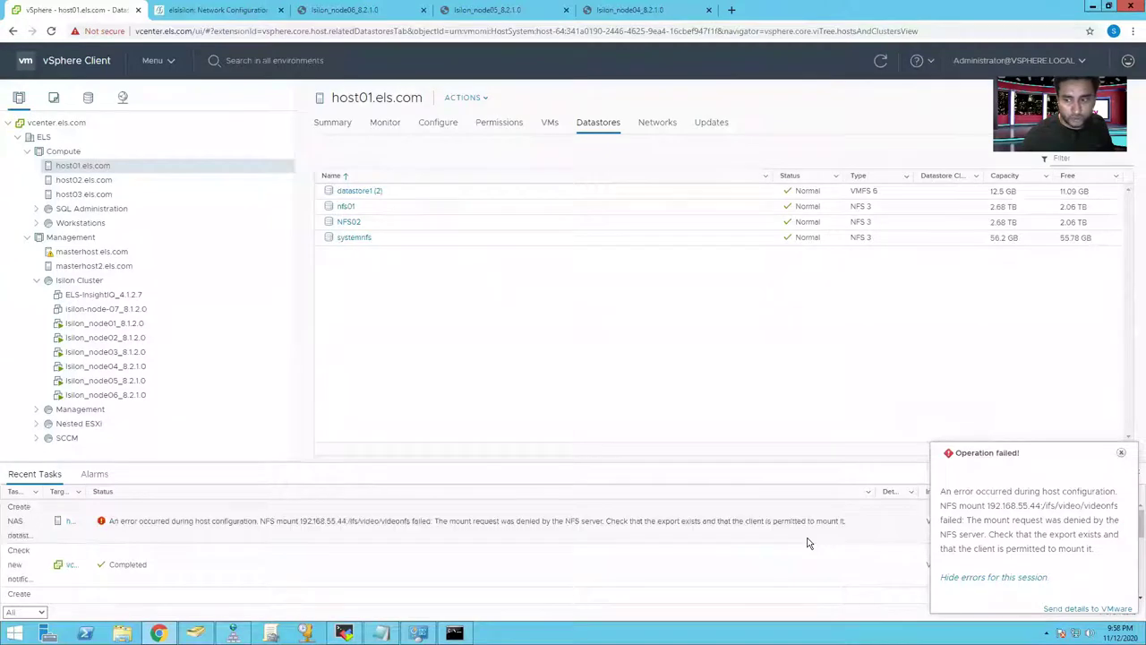
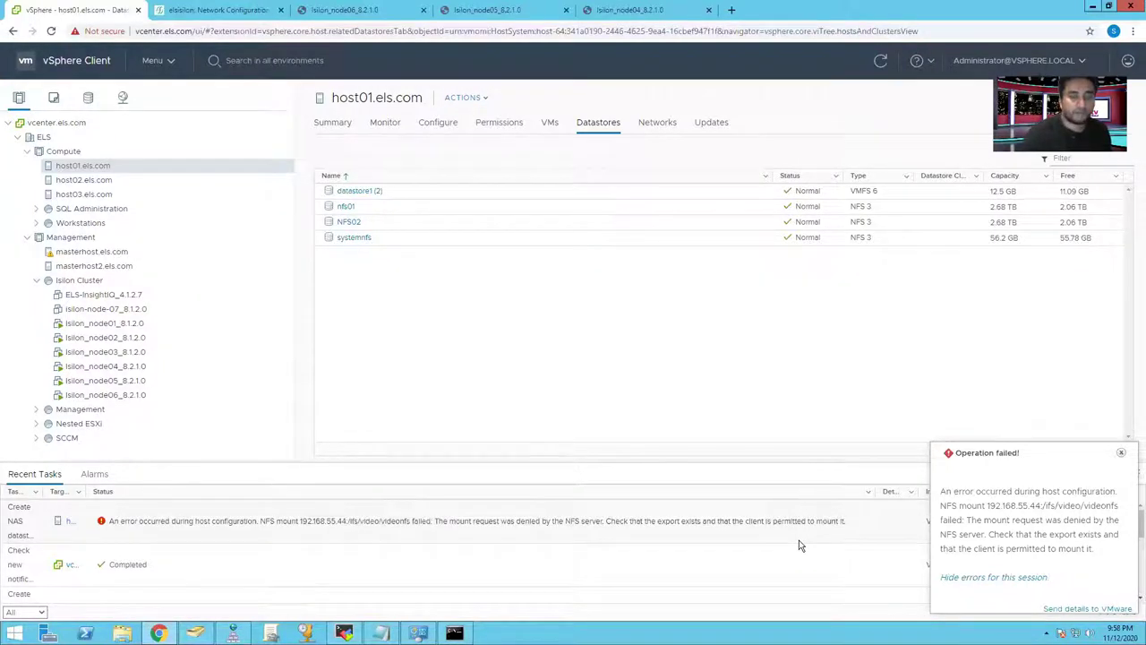
click(1125, 454)
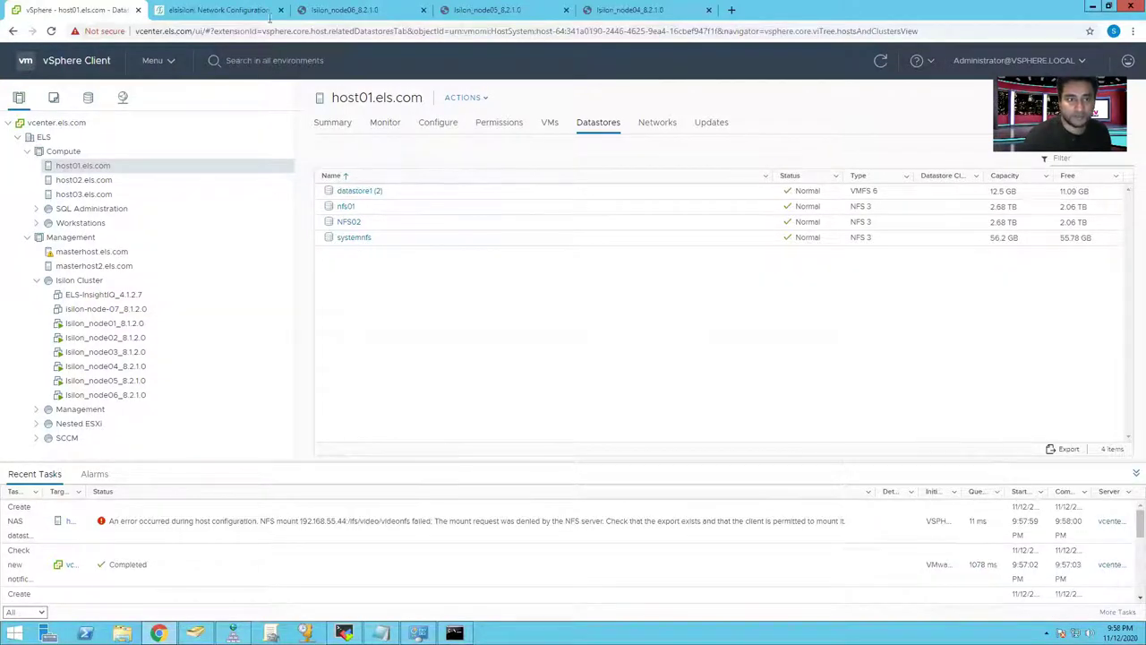
Switch to the OneFS administration page and show the File System Explorer.
click(227, 11)
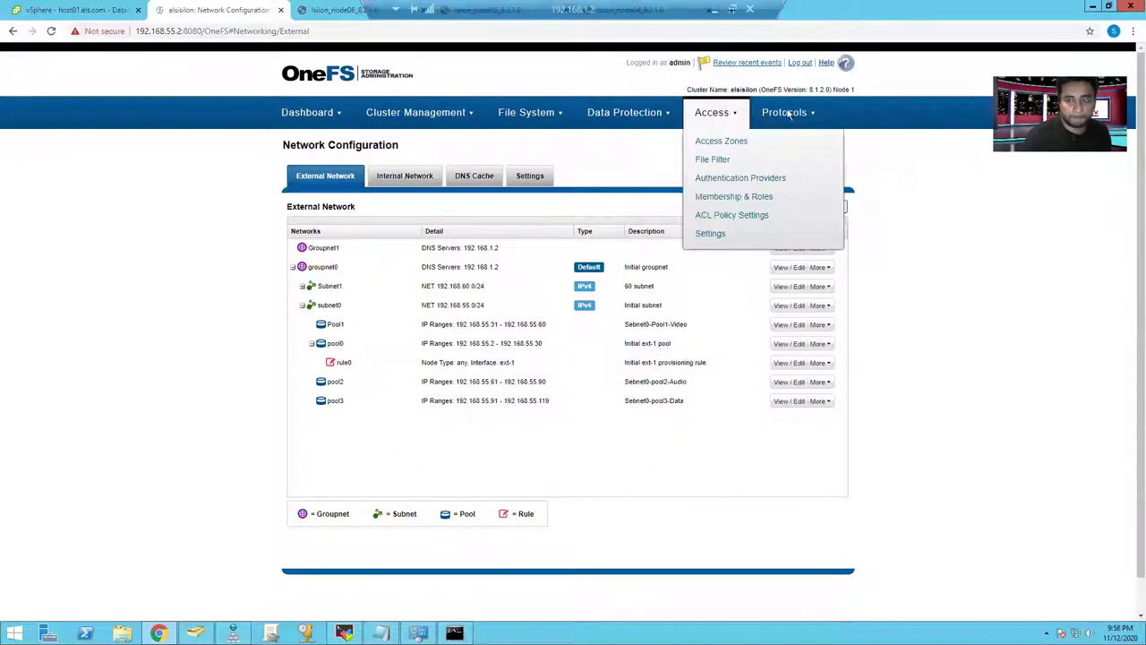
mouse_move(794, 115)
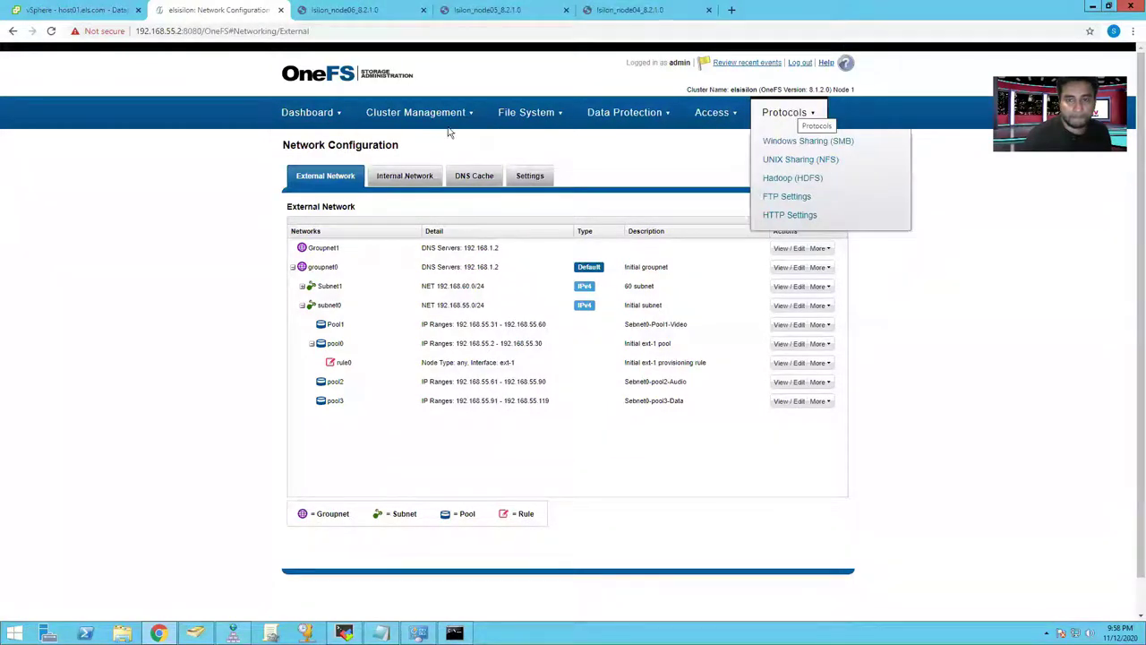
mouse_move(511, 117)
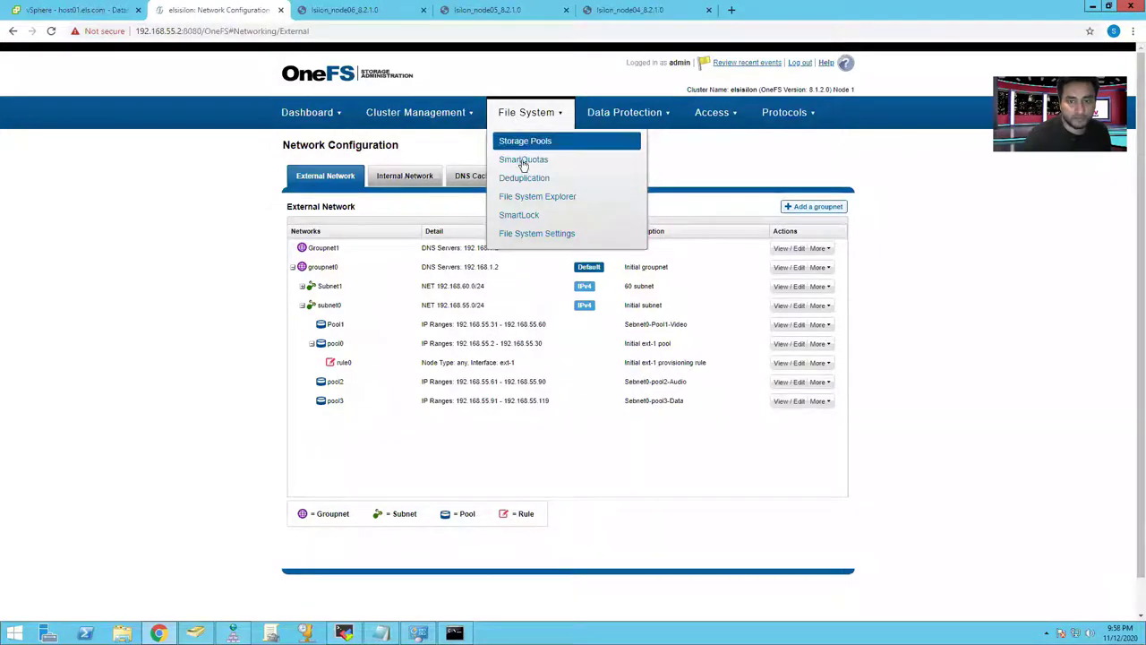
click(524, 199)
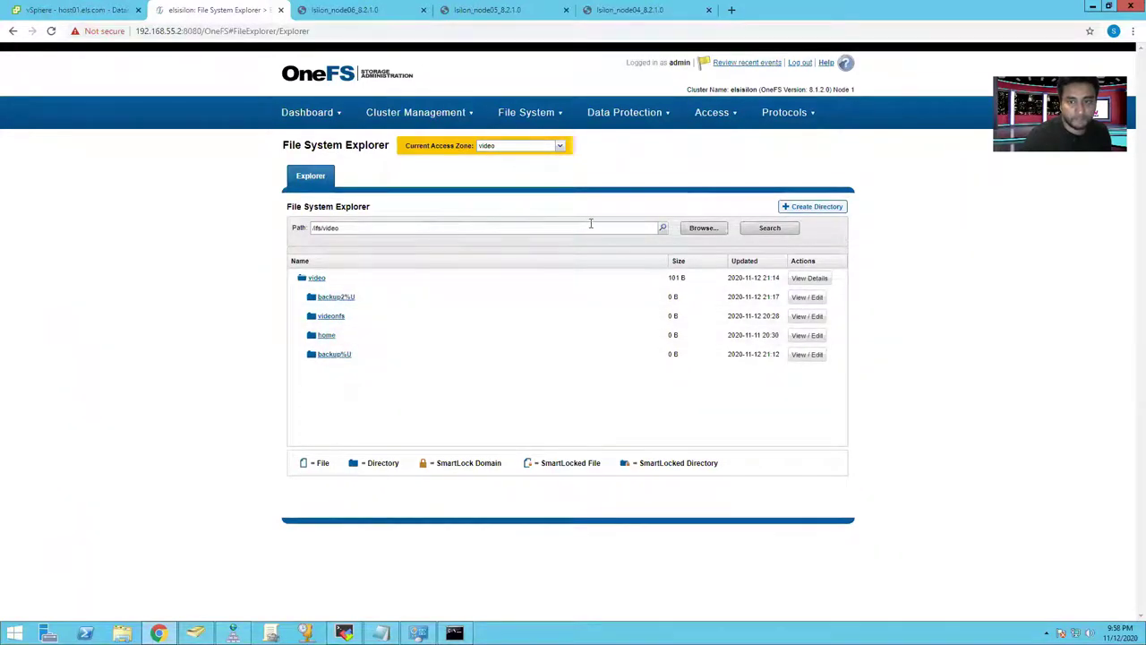
Open the systemnfs directory in the System access zone, examine its property details, and close them.
click(524, 150)
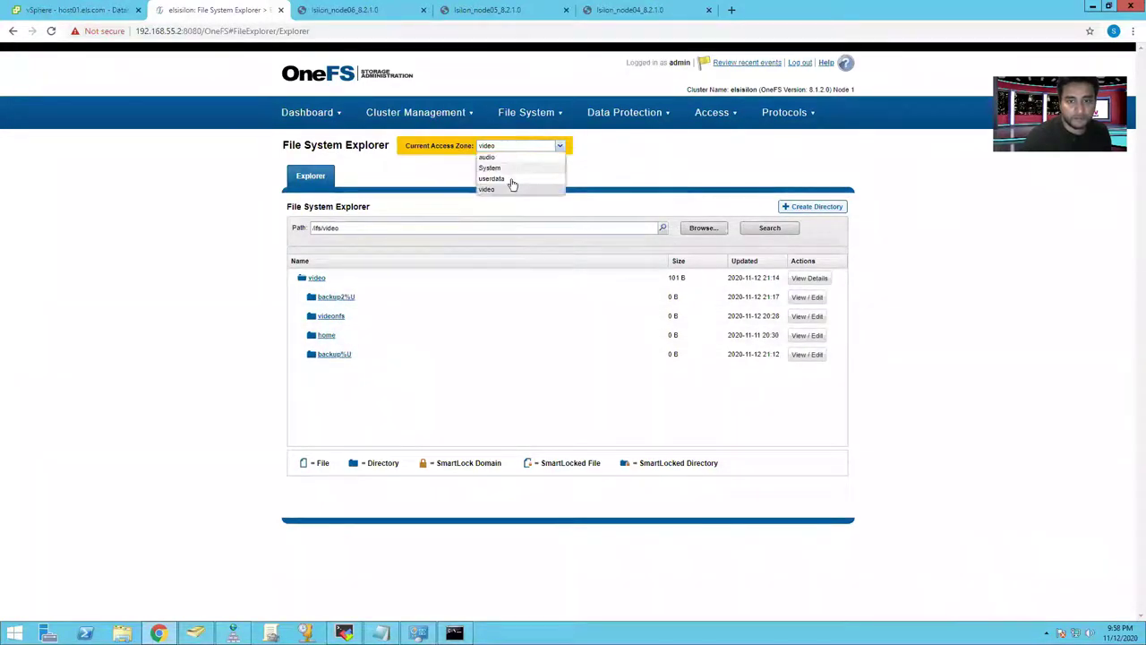
click(512, 187)
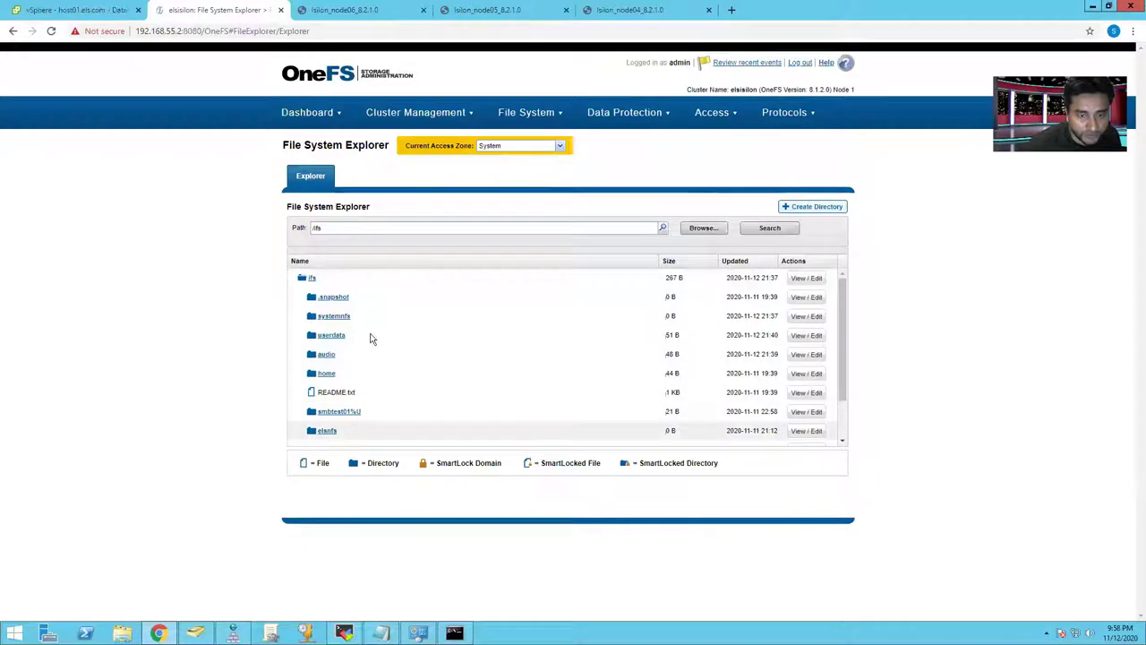
click(346, 317)
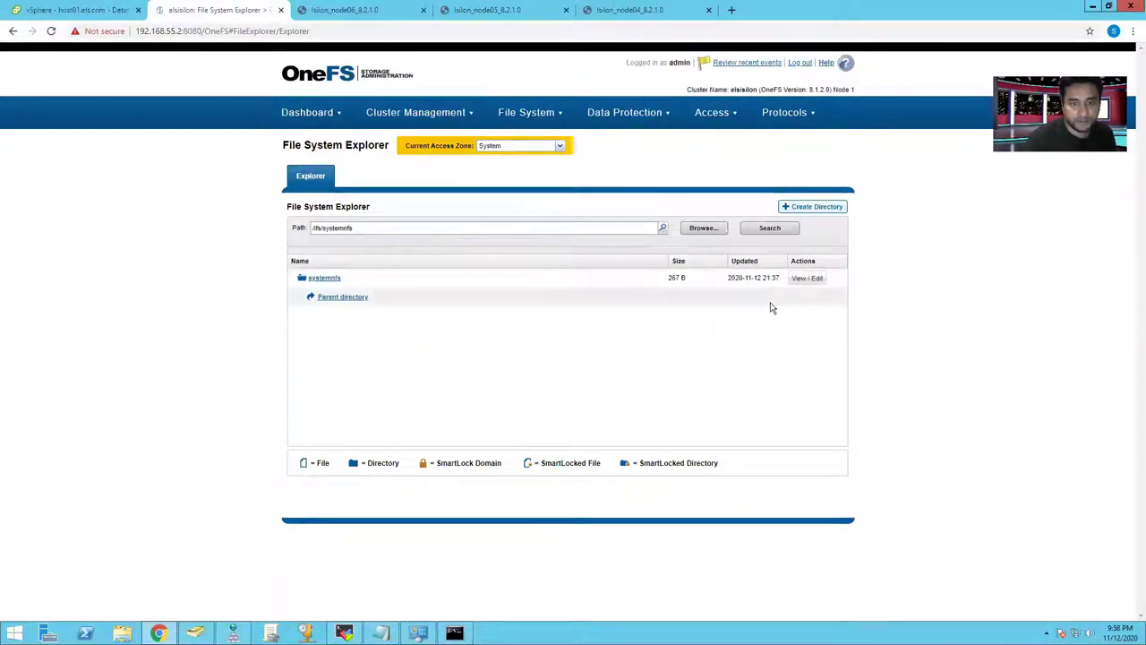
click(803, 279)
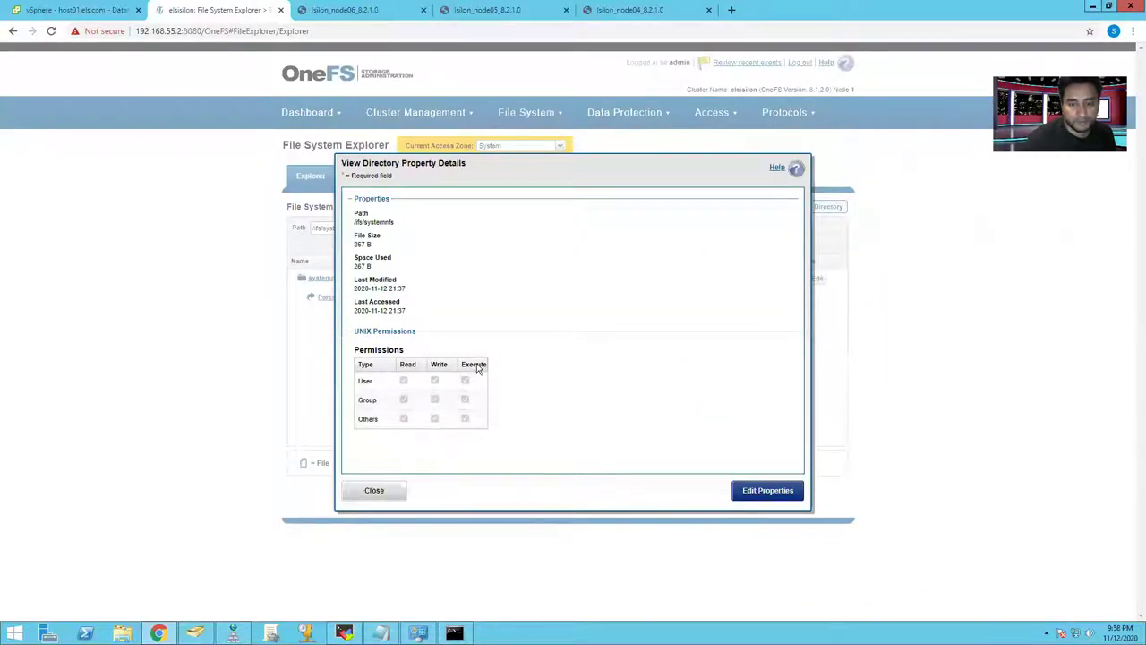
click(375, 491)
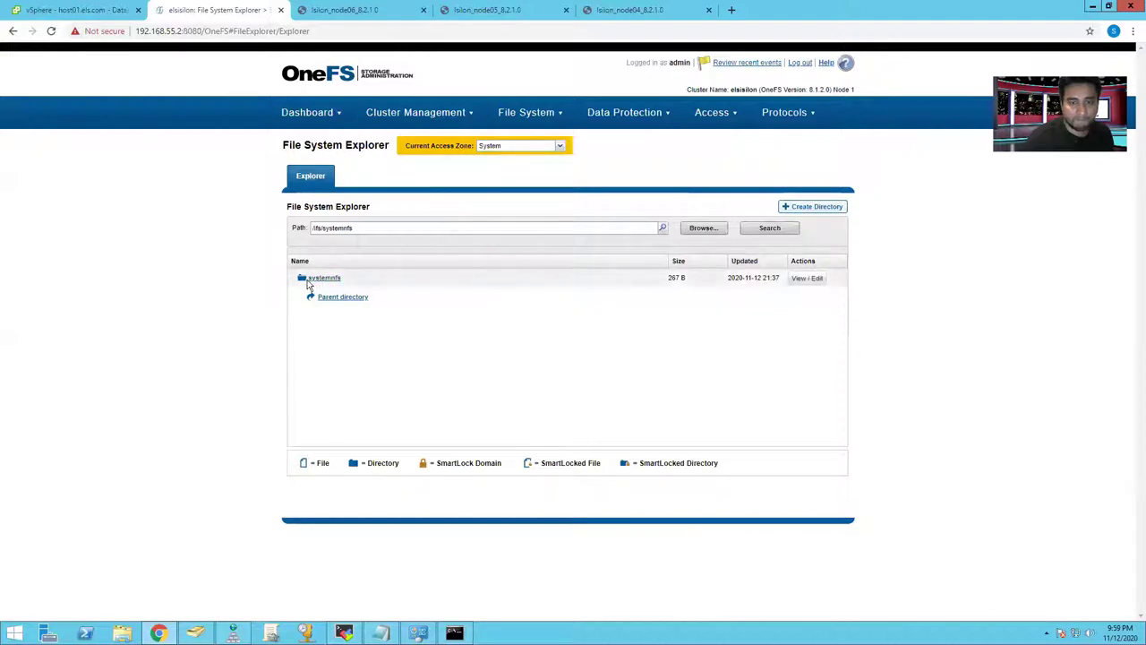
click(561, 146)
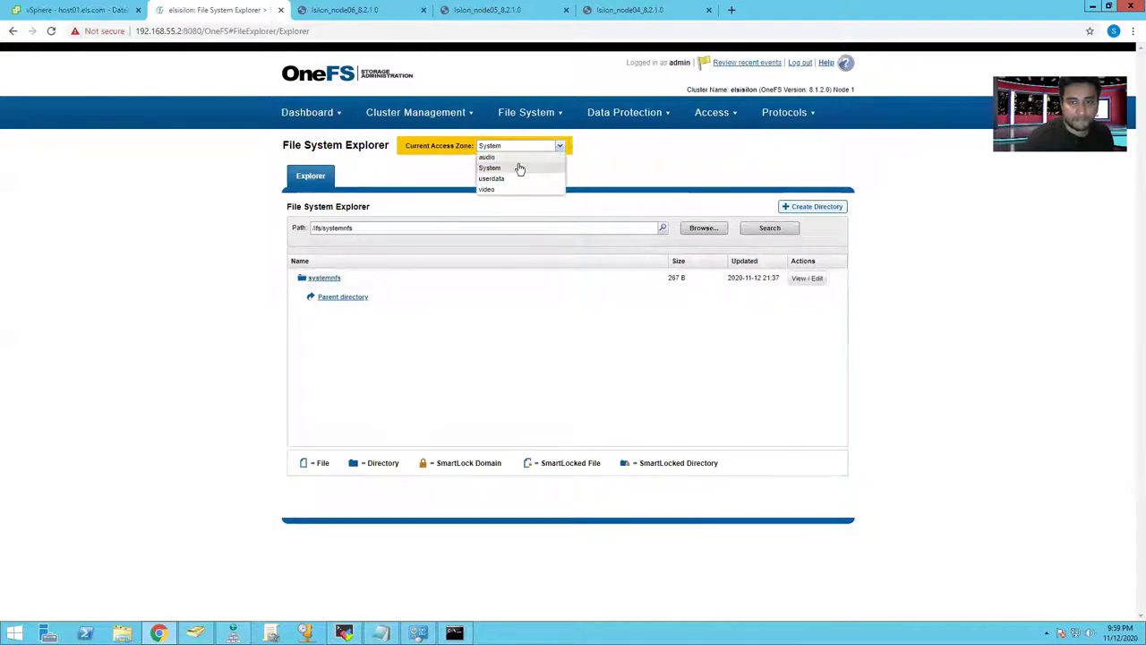
click(518, 170)
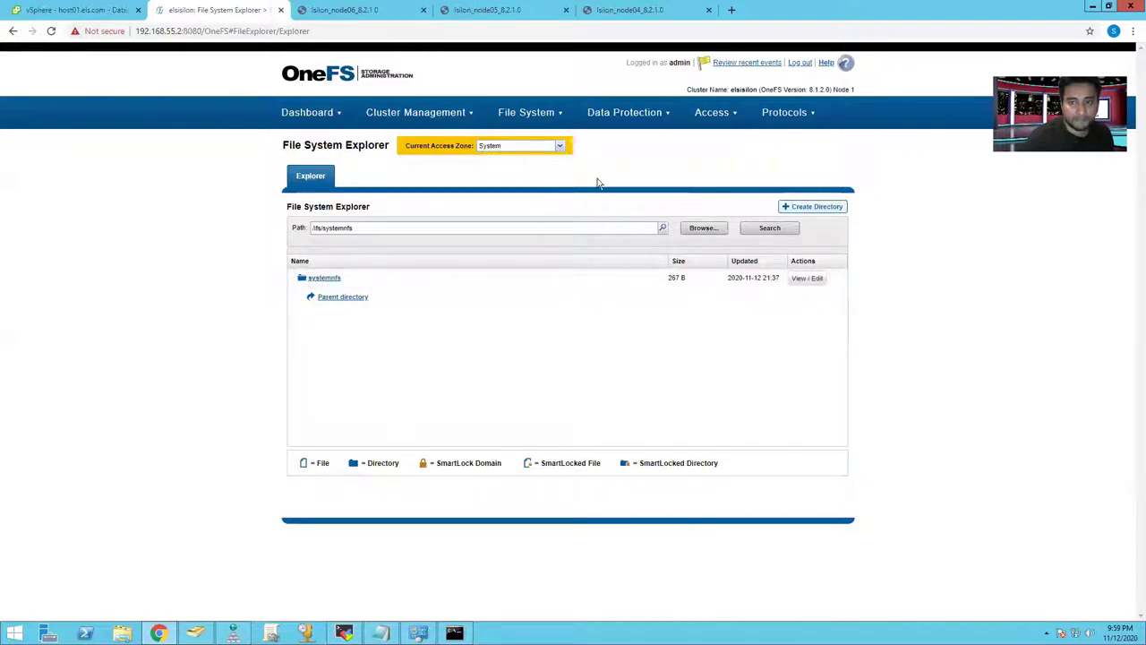
click(769, 230)
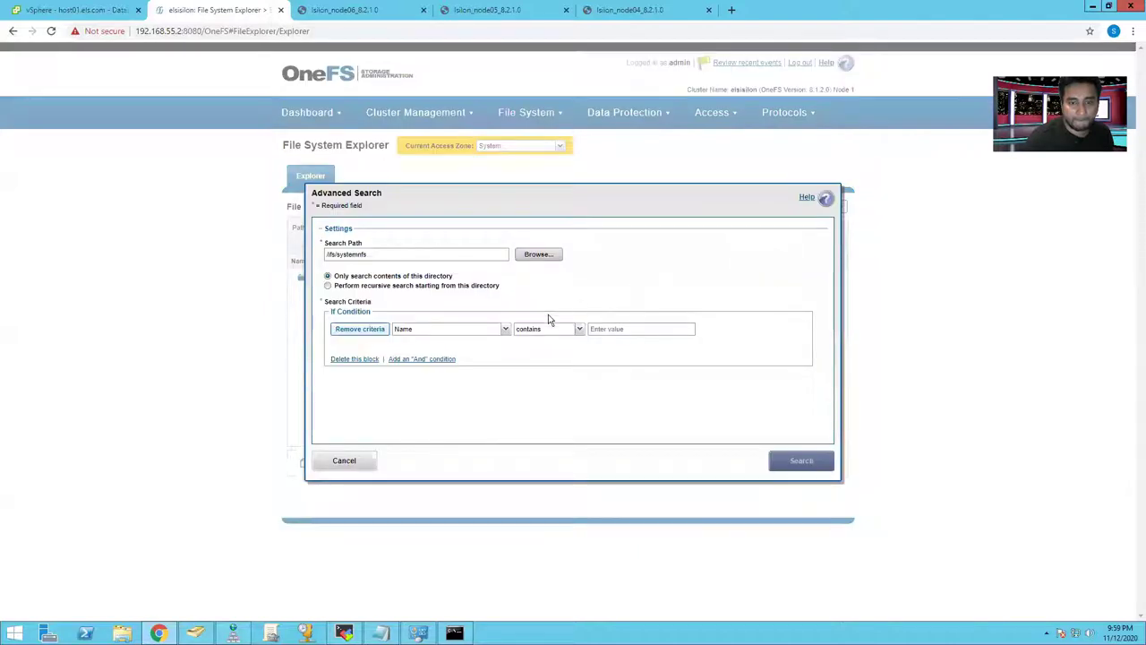
click(347, 461)
Return to the System zone's /ifs listing, examine the UNIX permissions of the systemnfs directory, and close its details.
click(560, 146)
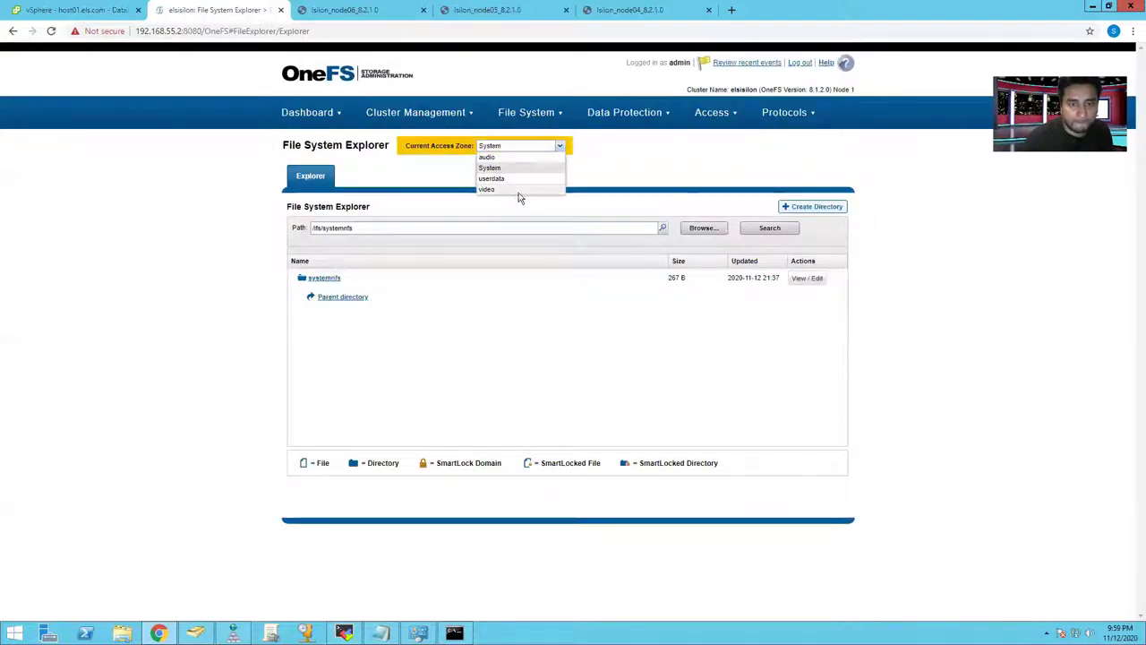
click(518, 191)
click(525, 149)
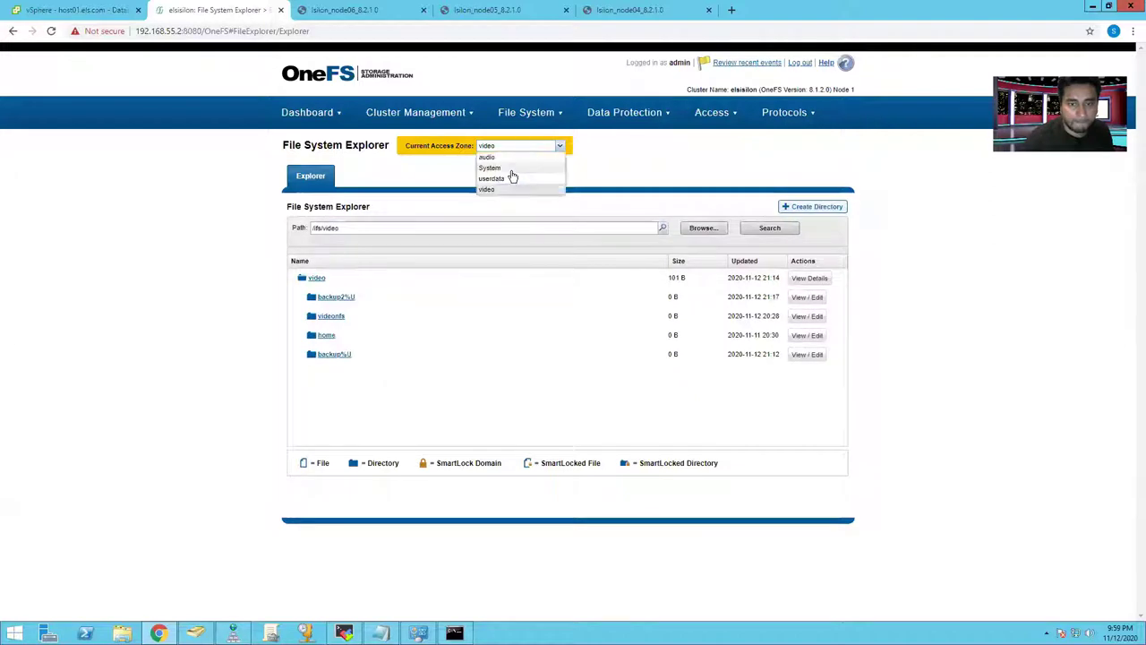
click(491, 168)
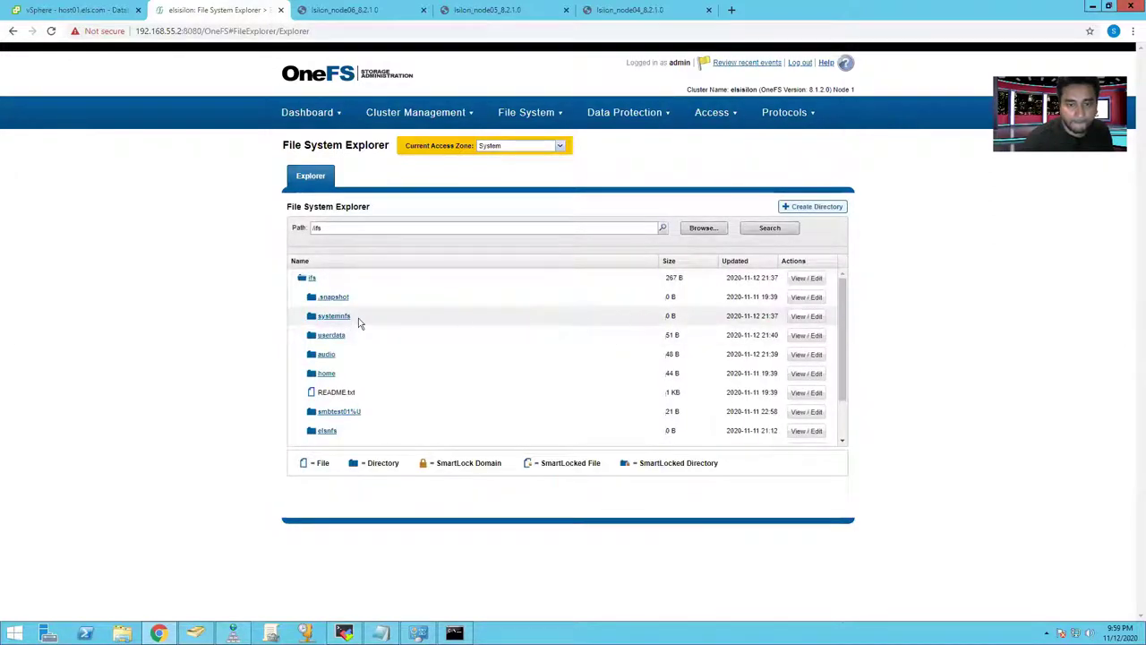
click(786, 319)
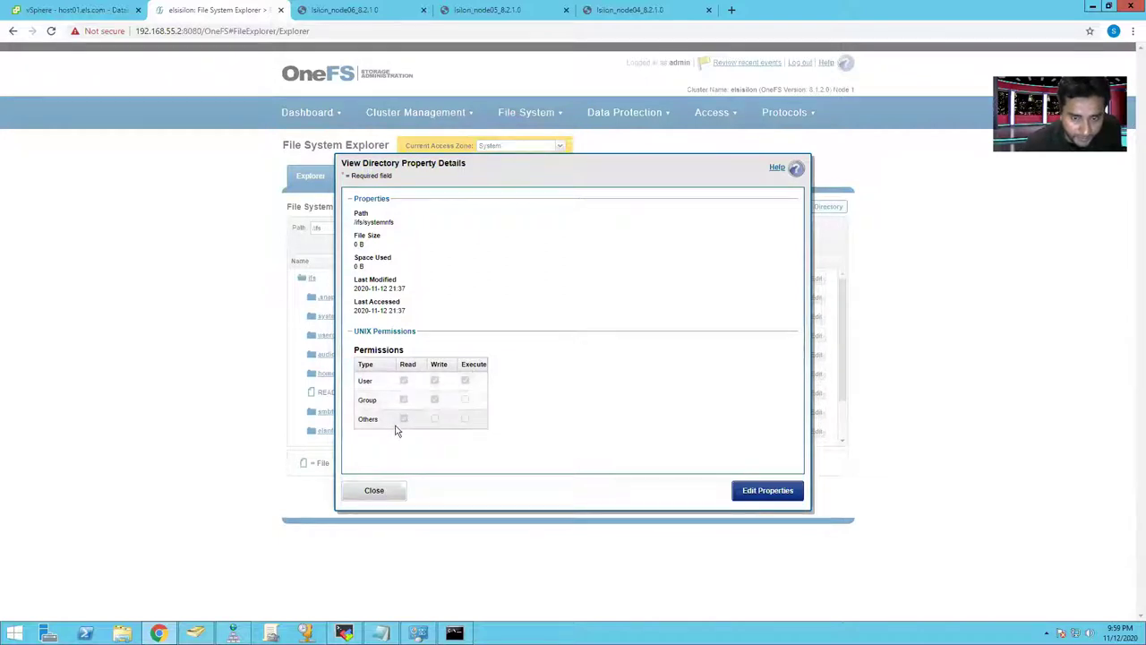
click(374, 491)
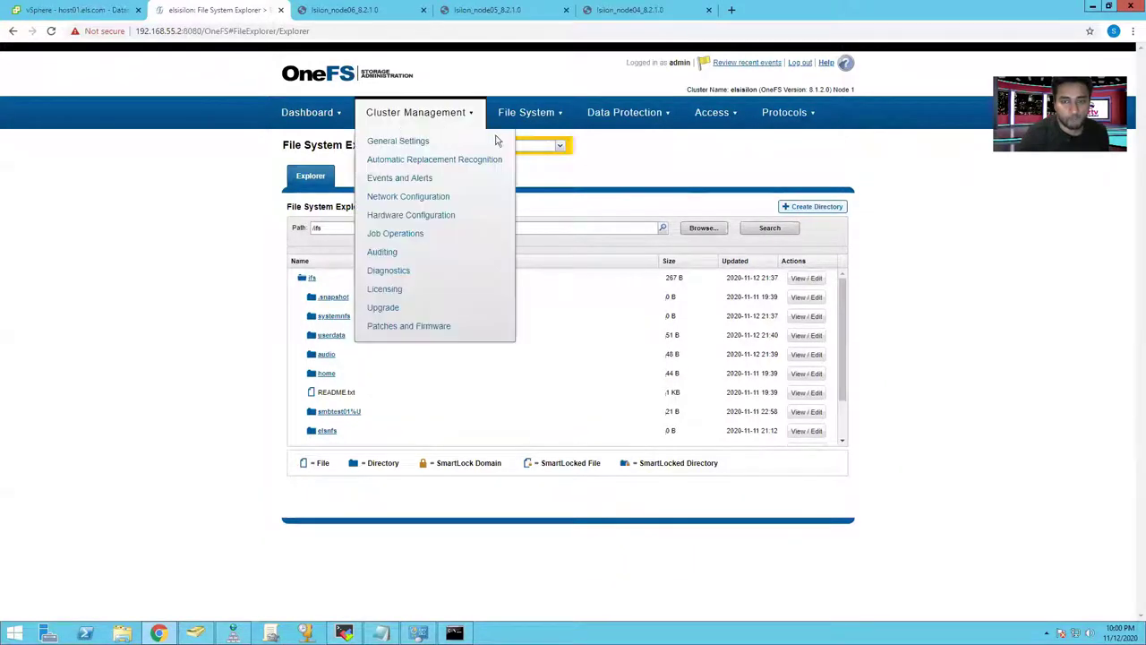
Change to the video access zone, examine the UNIX permissions of the videonfs directory, and close its details.
mouse_move(436, 115)
mouse_move(528, 113)
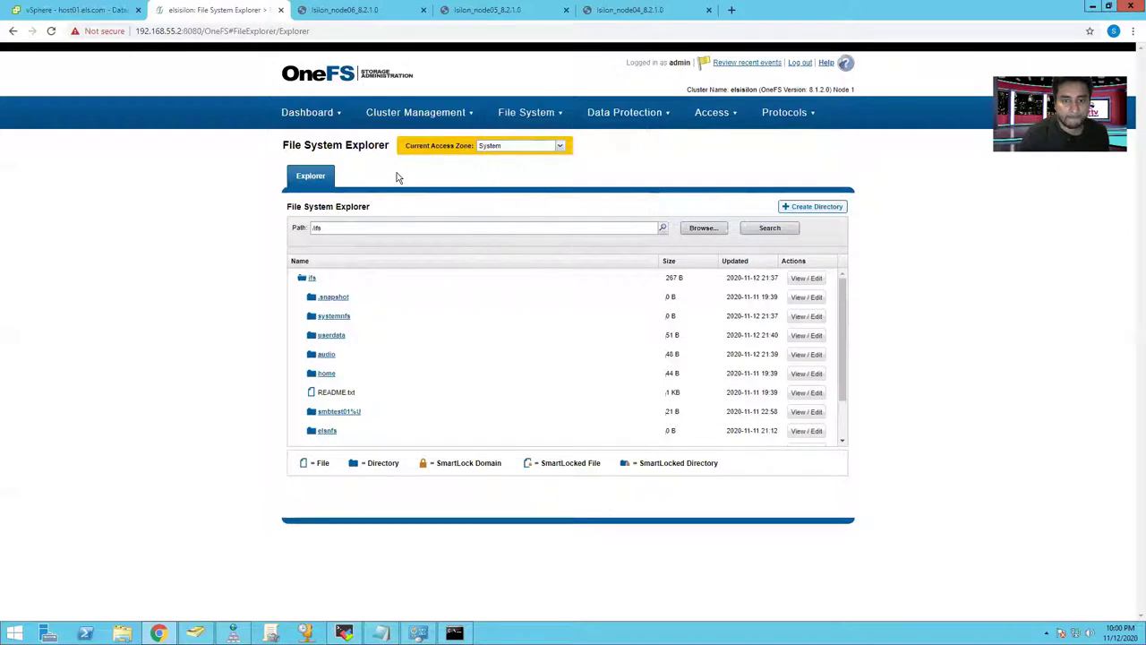
click(529, 147)
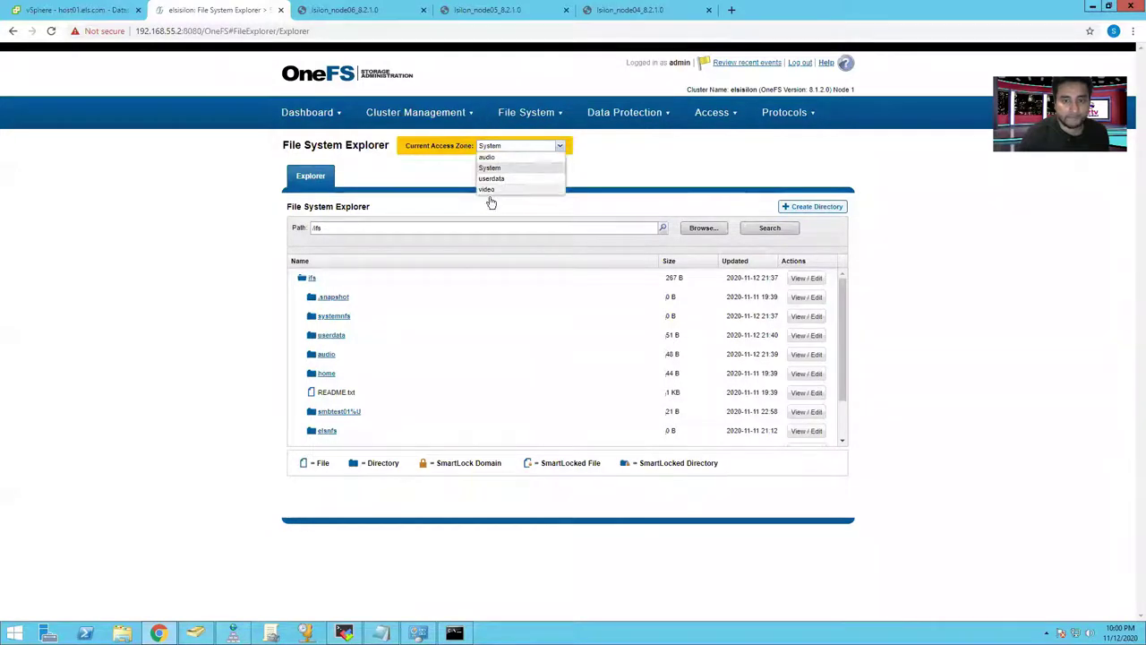
click(489, 190)
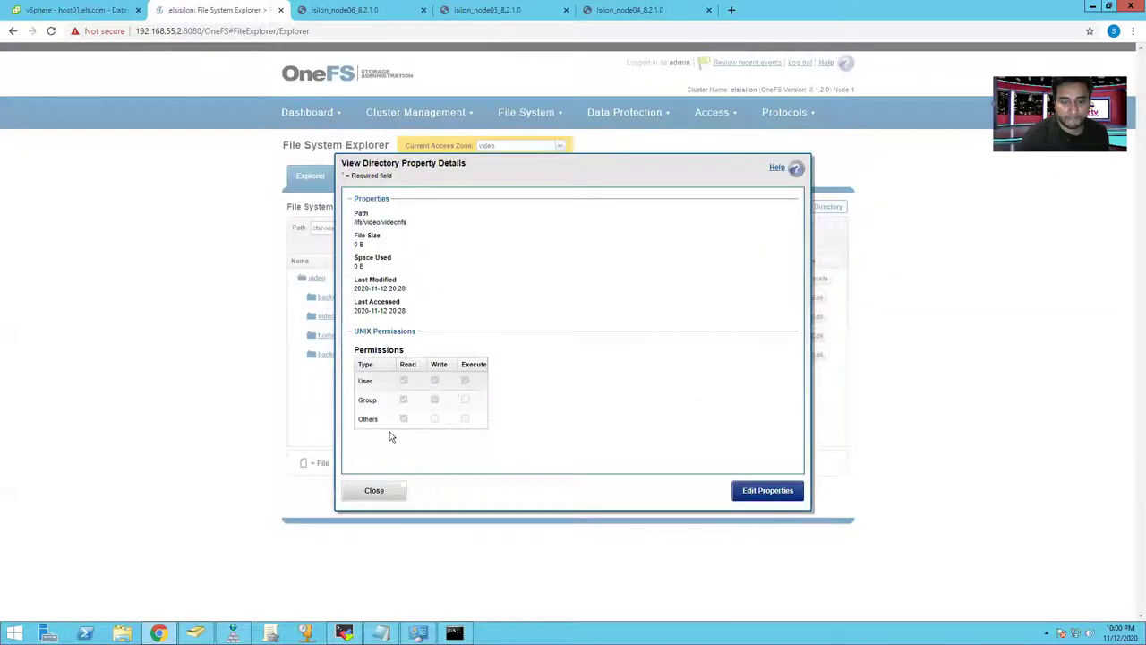
click(376, 492)
Show the IP pools under subnet0 in the external network configuration and check the address range of Pool1.
click(403, 112)
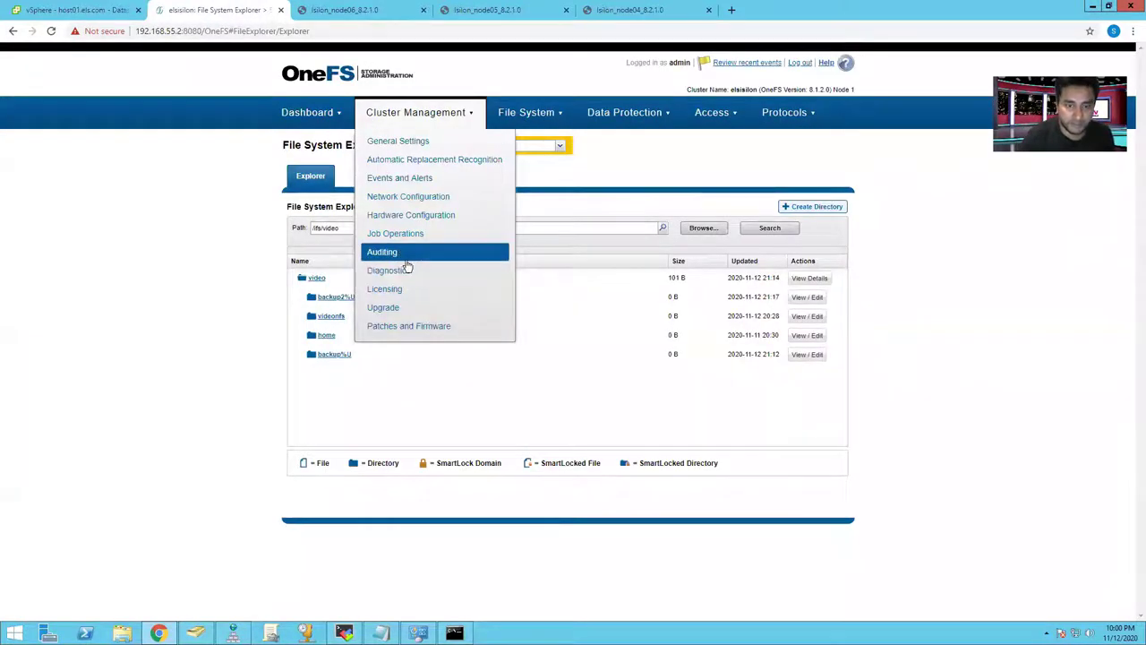
click(412, 199)
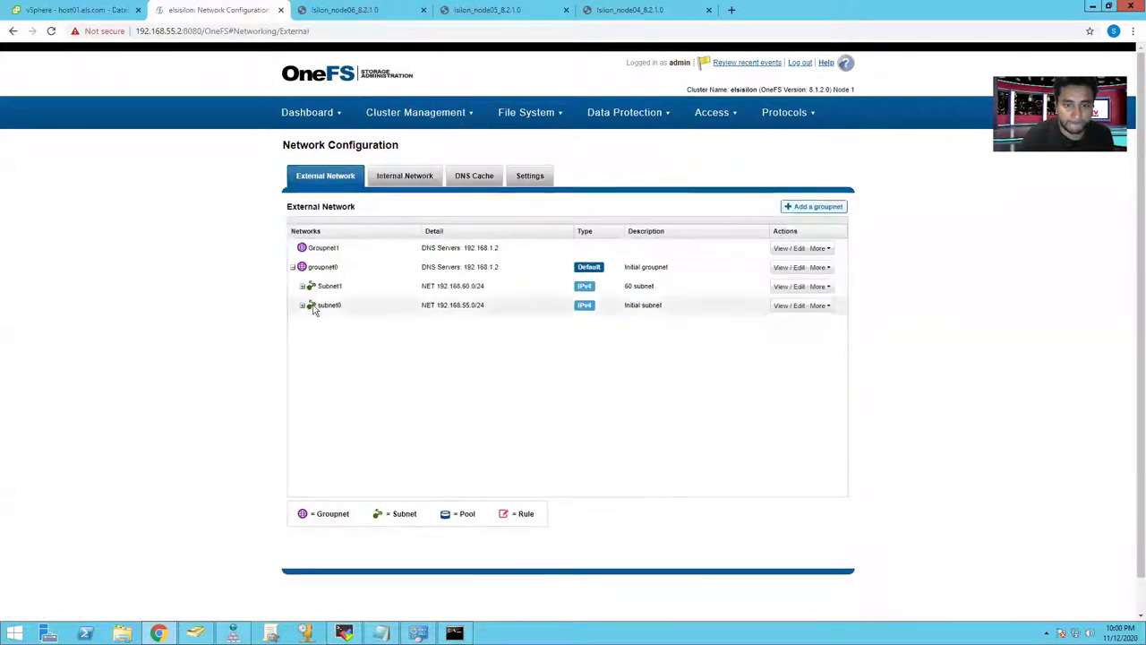
click(302, 306)
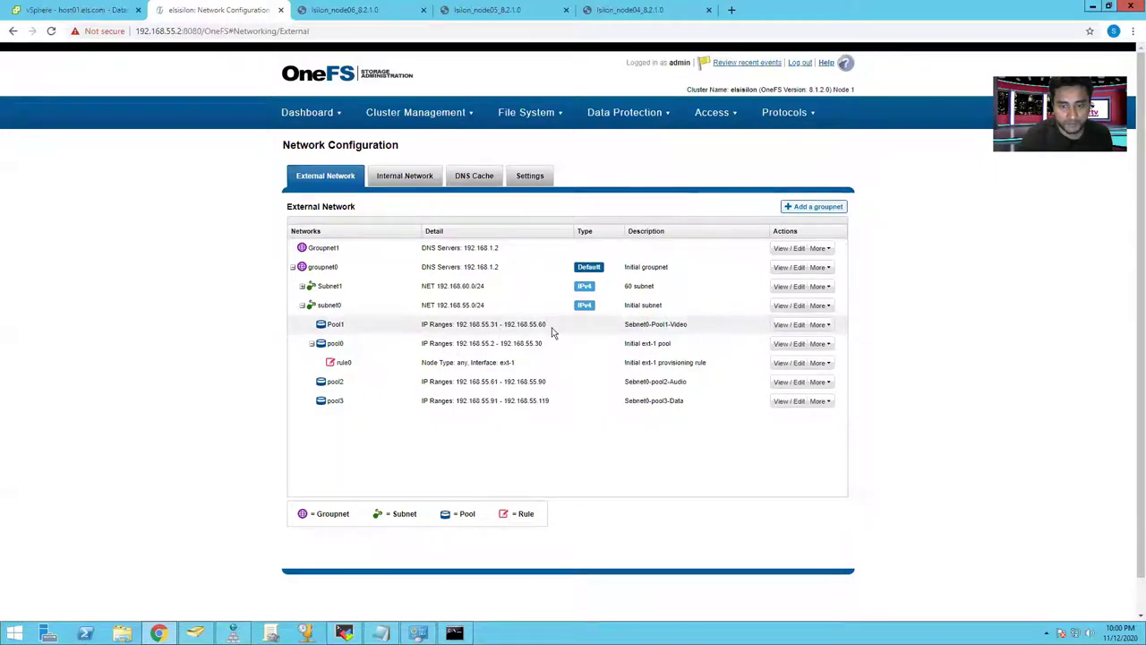
Examine the access zone and IP range in Pool1's details, and close them.
click(786, 330)
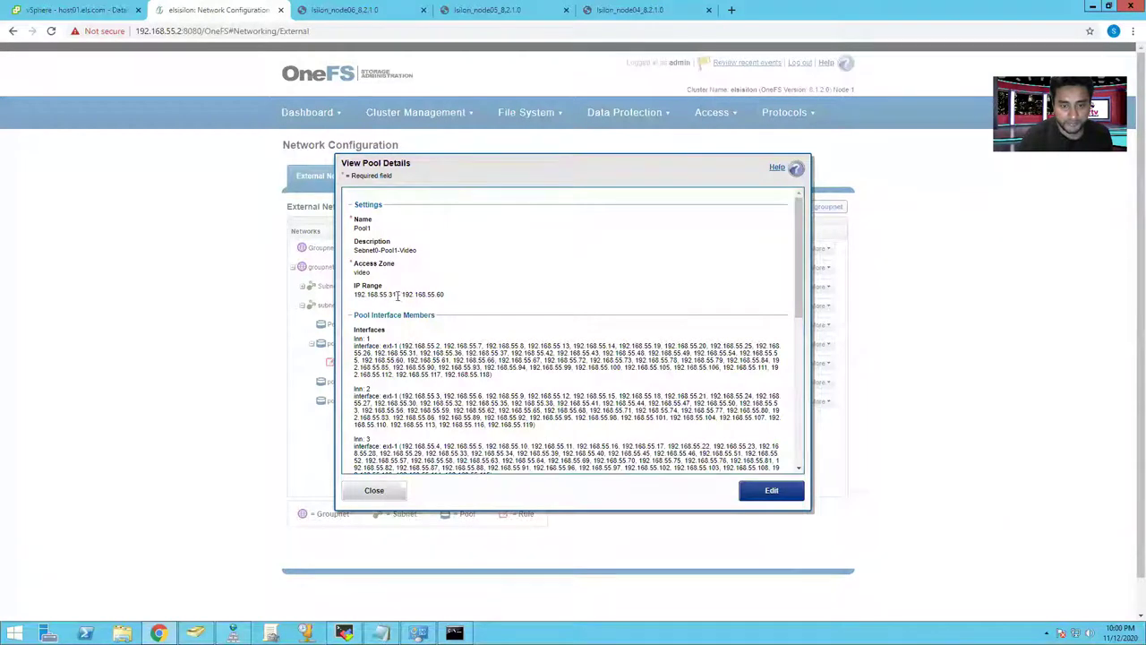
drag(391, 294, 354, 294)
drag(443, 300, 442, 296)
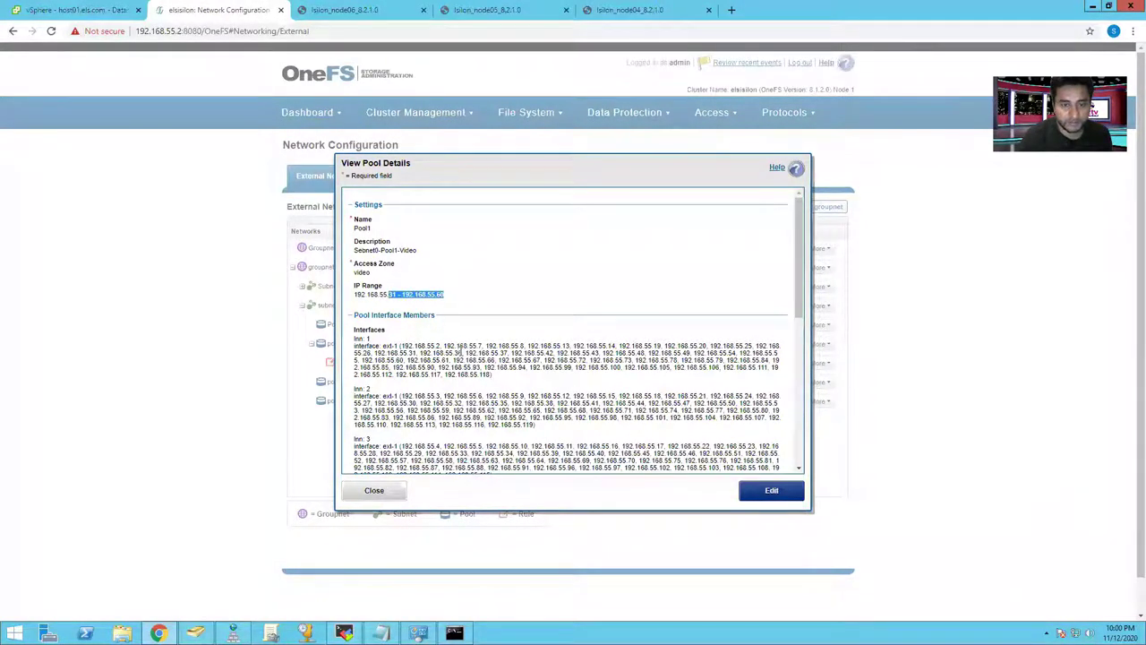
click(387, 493)
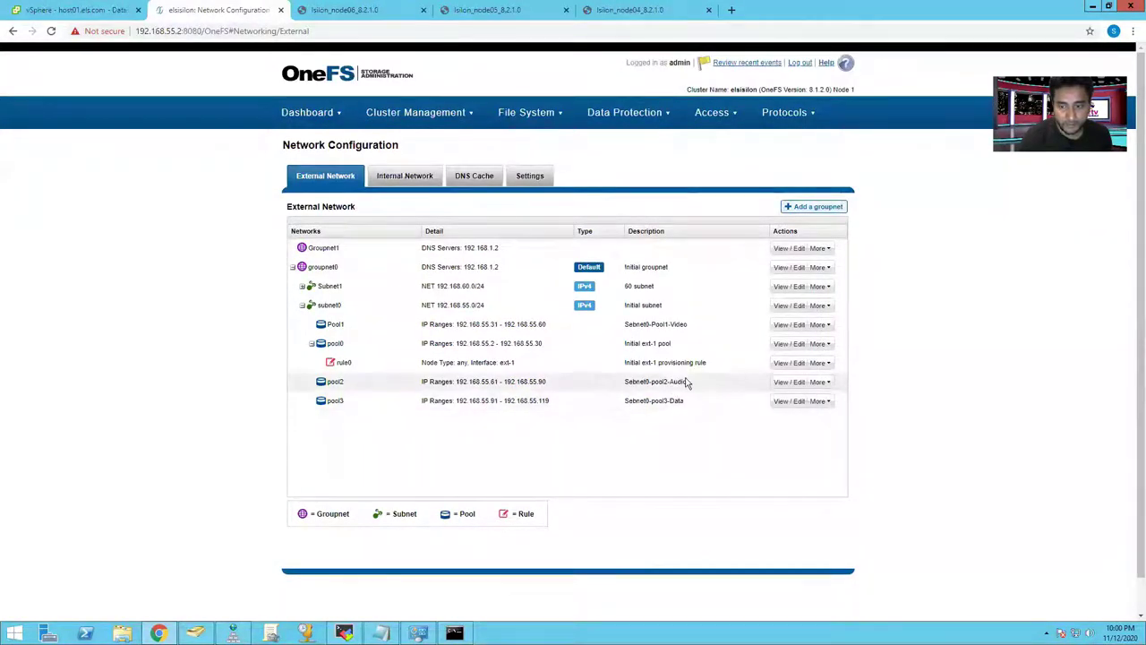
Examine the access zone and IP range in pool2's details, and close them.
click(783, 382)
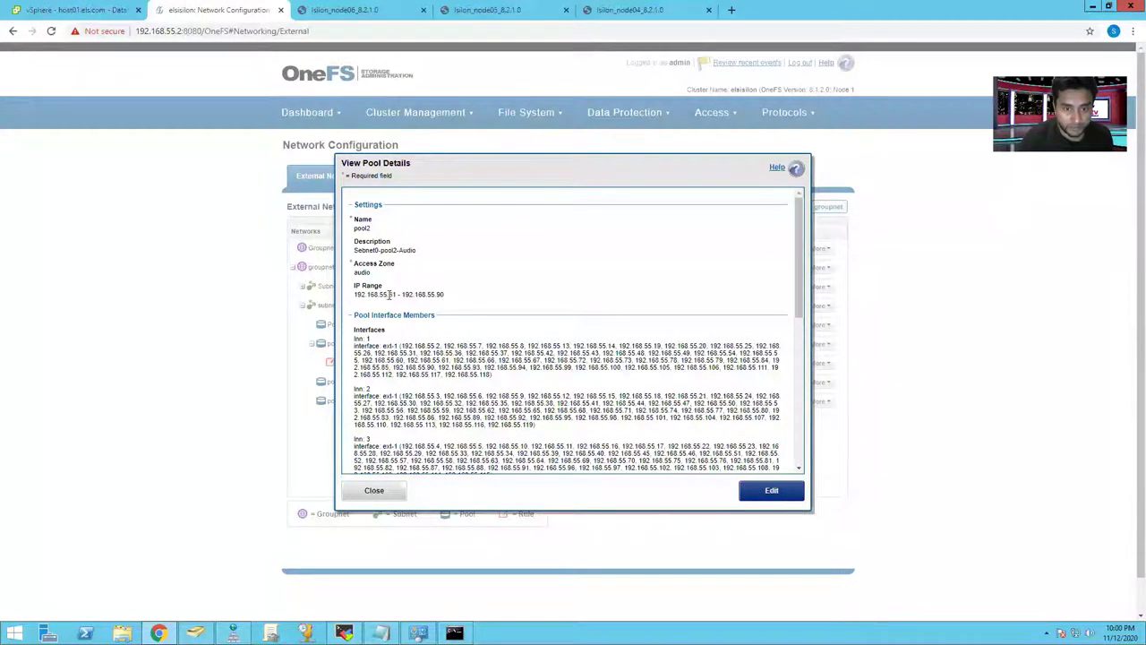
drag(388, 293, 400, 295)
key(shift+Home)
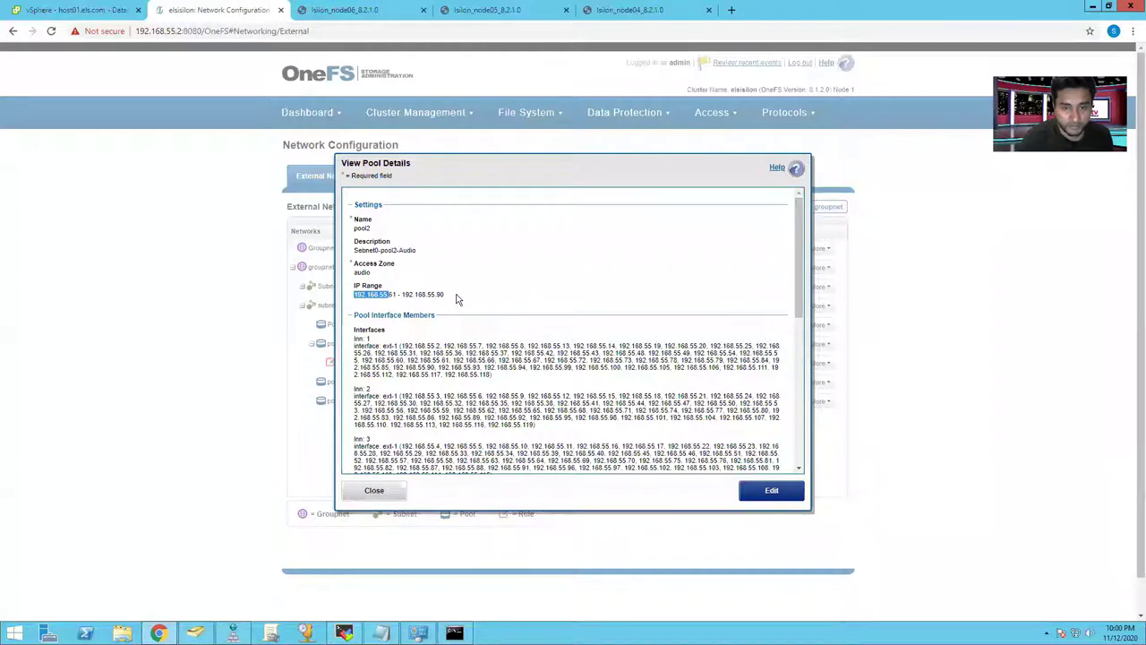
shift+click(443, 294)
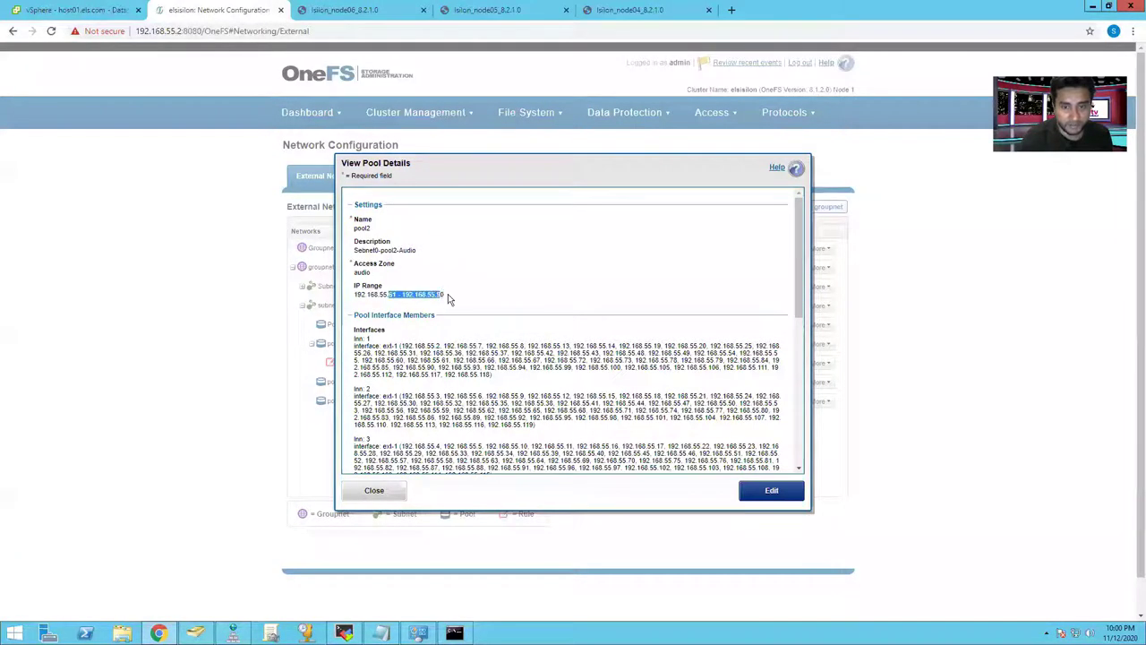
key(shift+Home)
shift+click(445, 295)
click(357, 272)
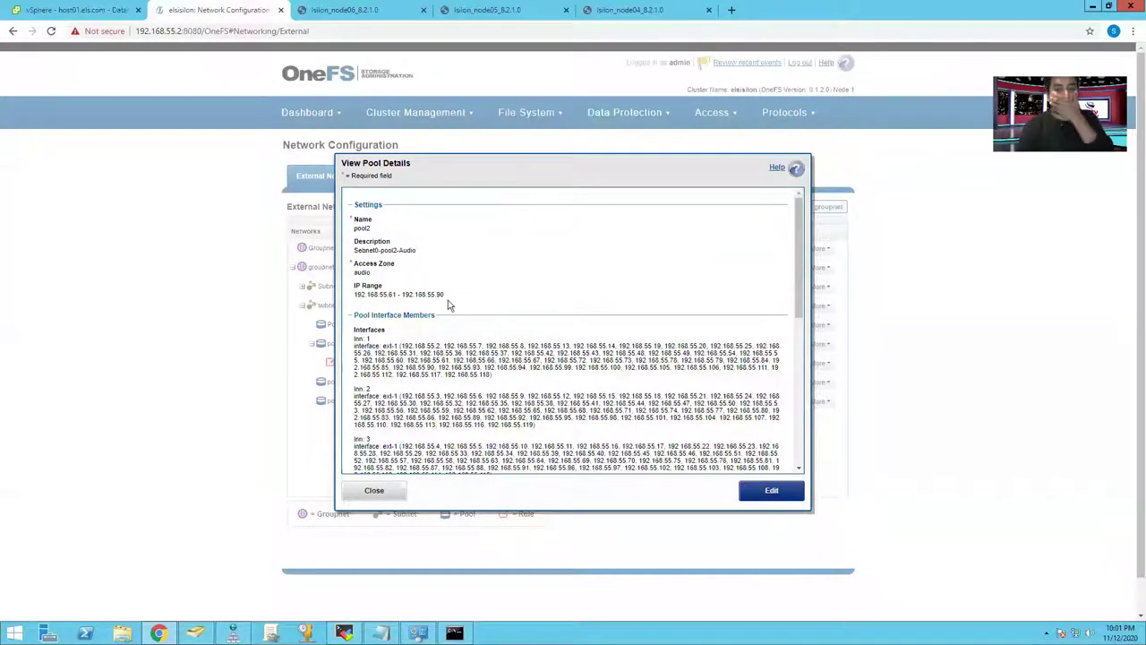
click(374, 490)
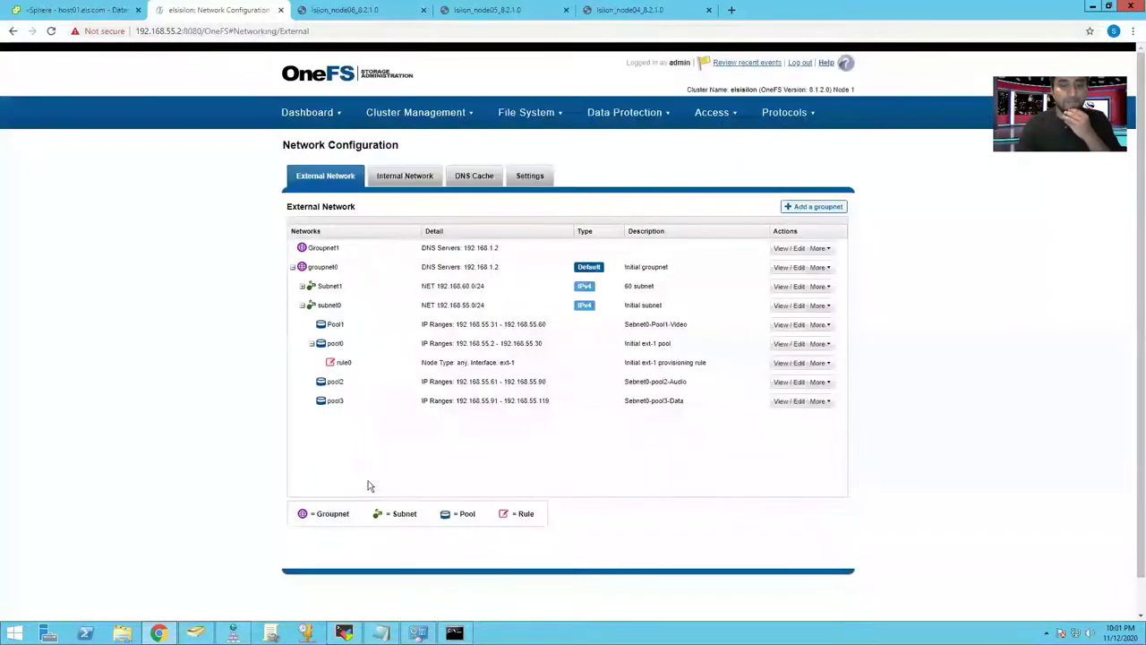
Show the NFS exports of the audio access zone.
click(808, 116)
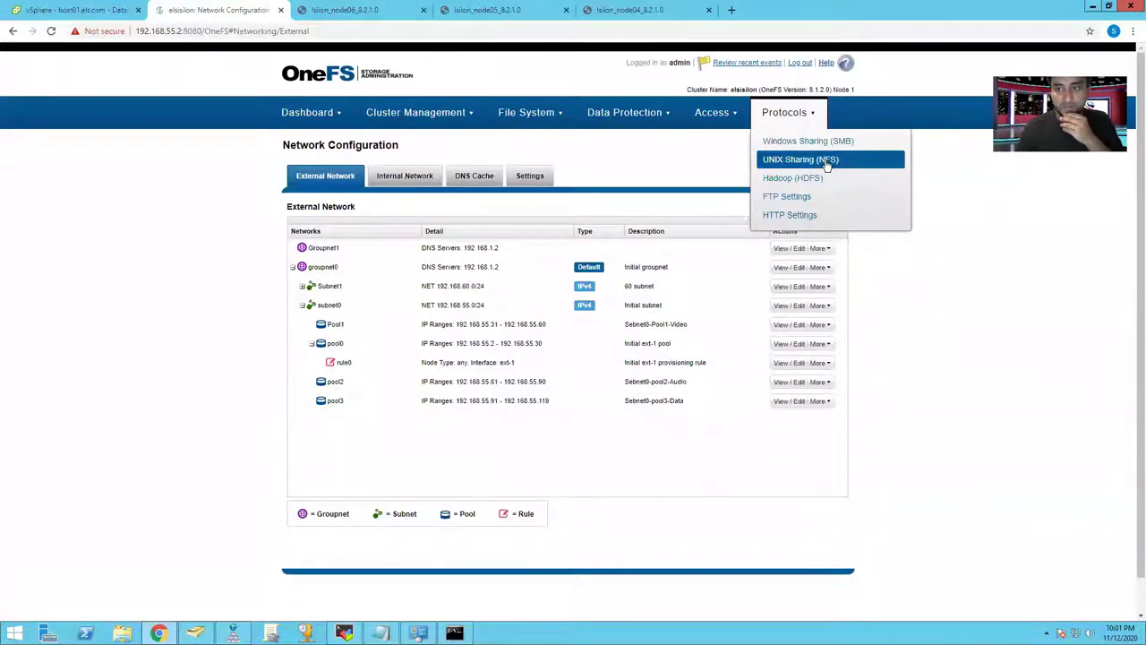
click(820, 161)
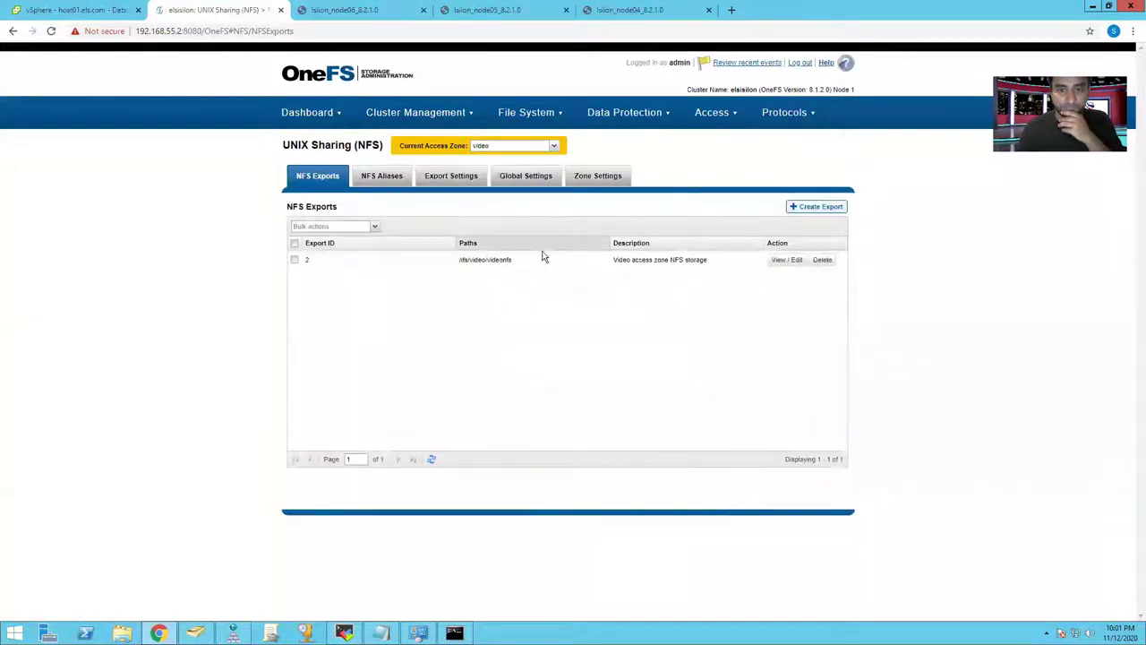
click(554, 145)
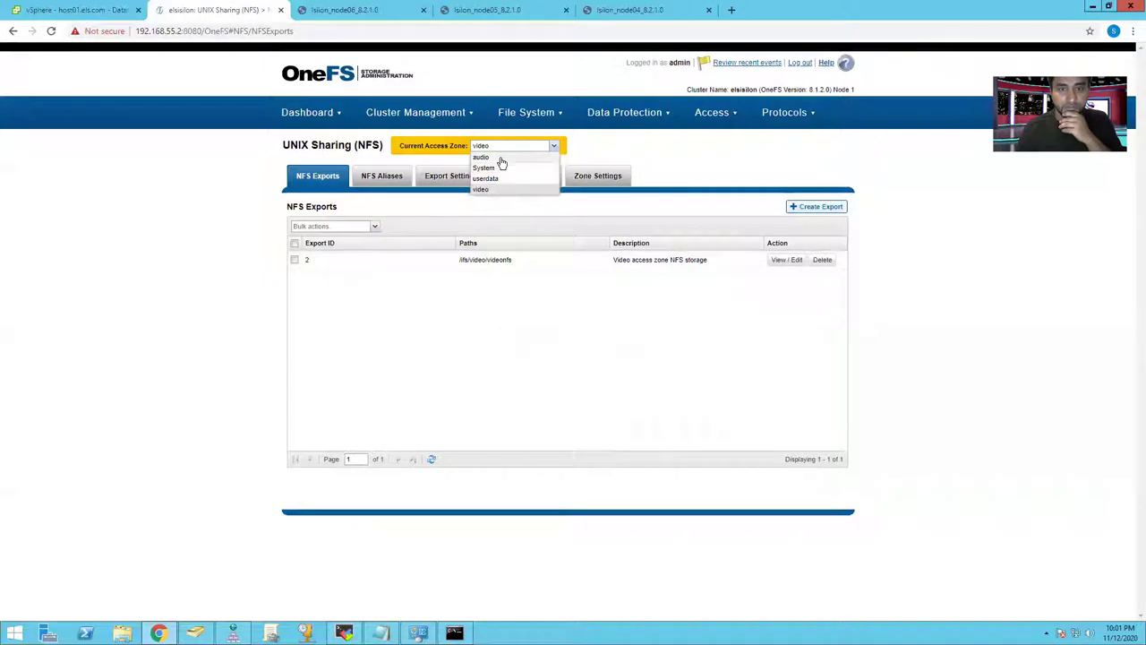
click(498, 157)
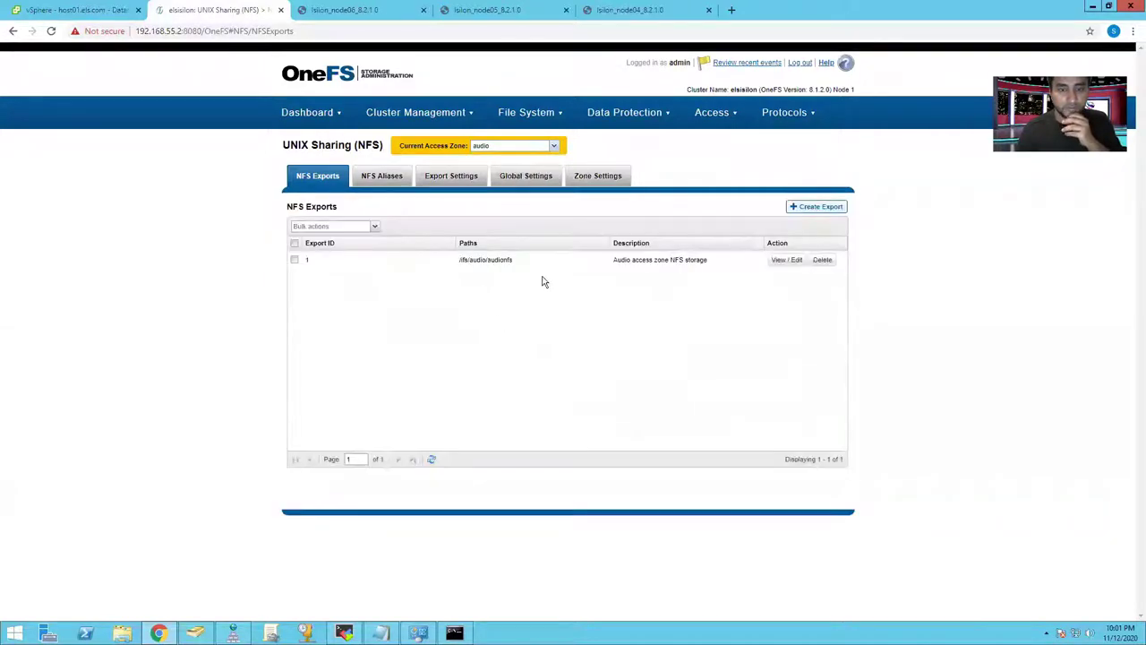
Copy the directory path /ifs/audio/audionfs from the audio zone's NFS export details, and close them.
click(548, 260)
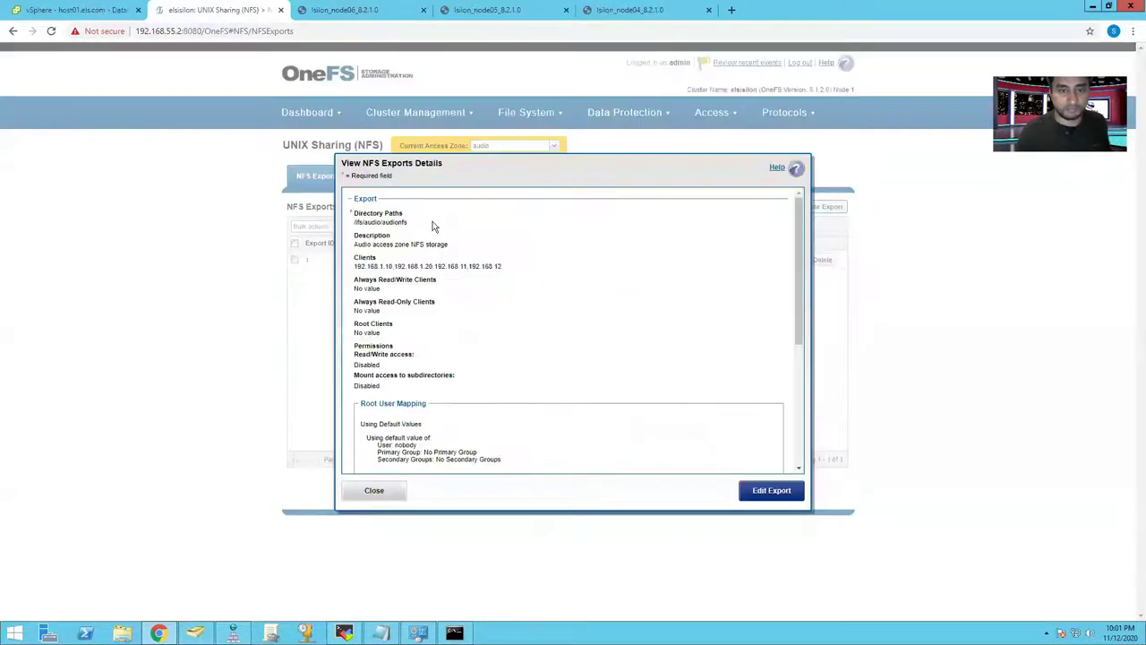
drag(415, 222, 355, 221)
click(427, 224)
drag(427, 225, 354, 222)
key(ctrl+c)
click(407, 229)
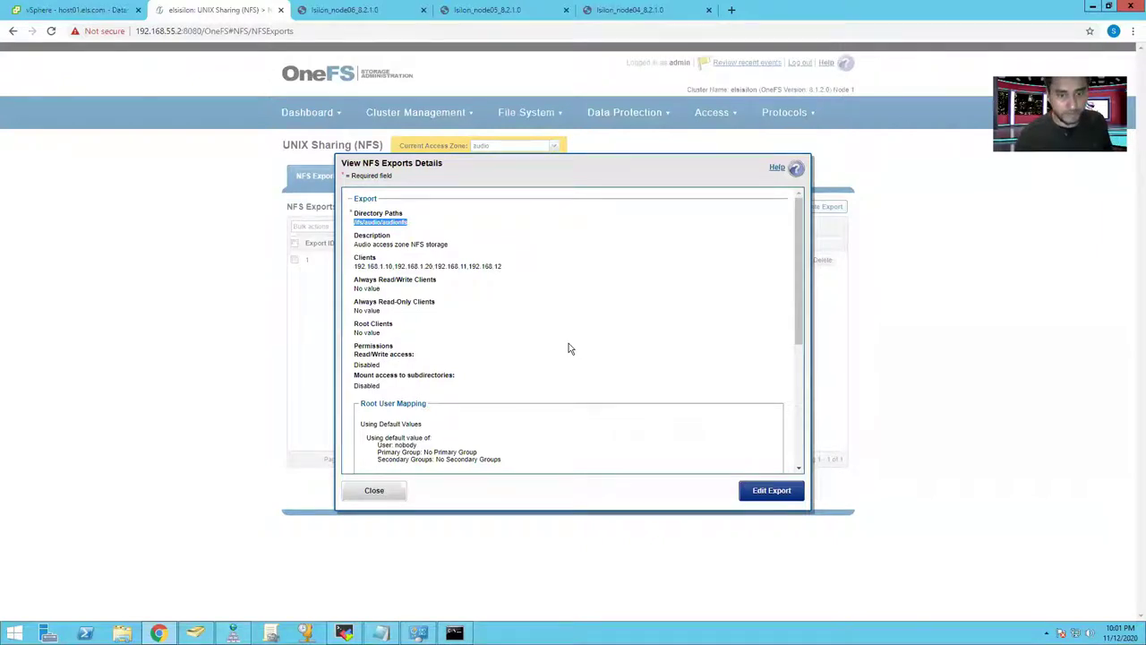
click(375, 491)
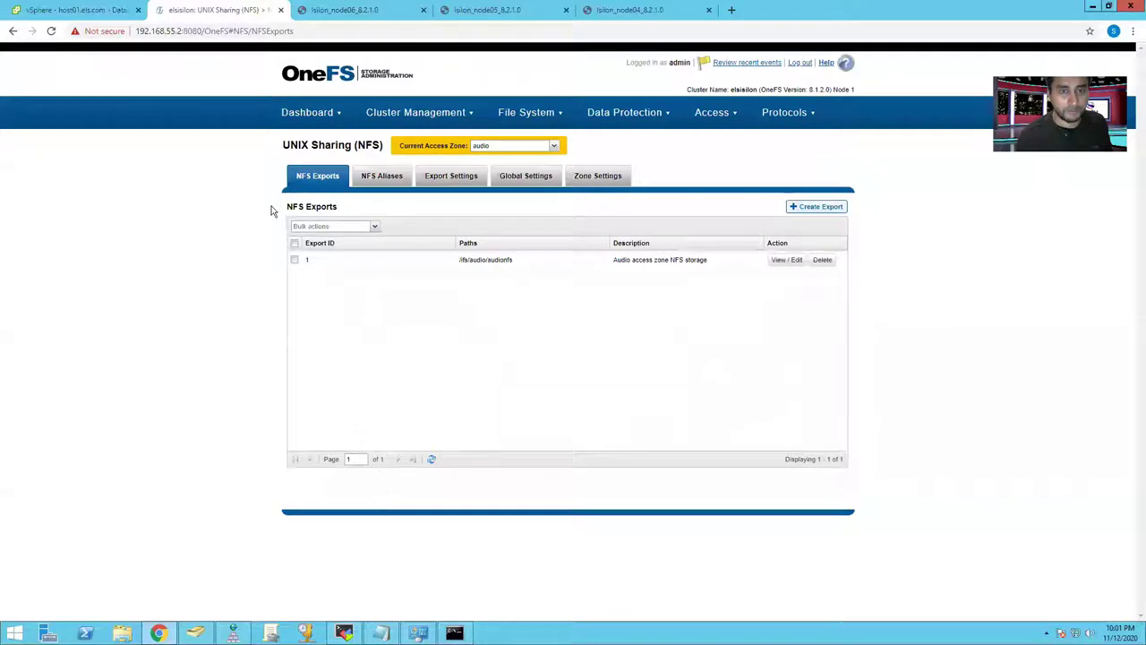
Switch to the vSphere Client and start a new NFS 3 datastore on host01.els.com, up to its name and configuration.
click(84, 11)
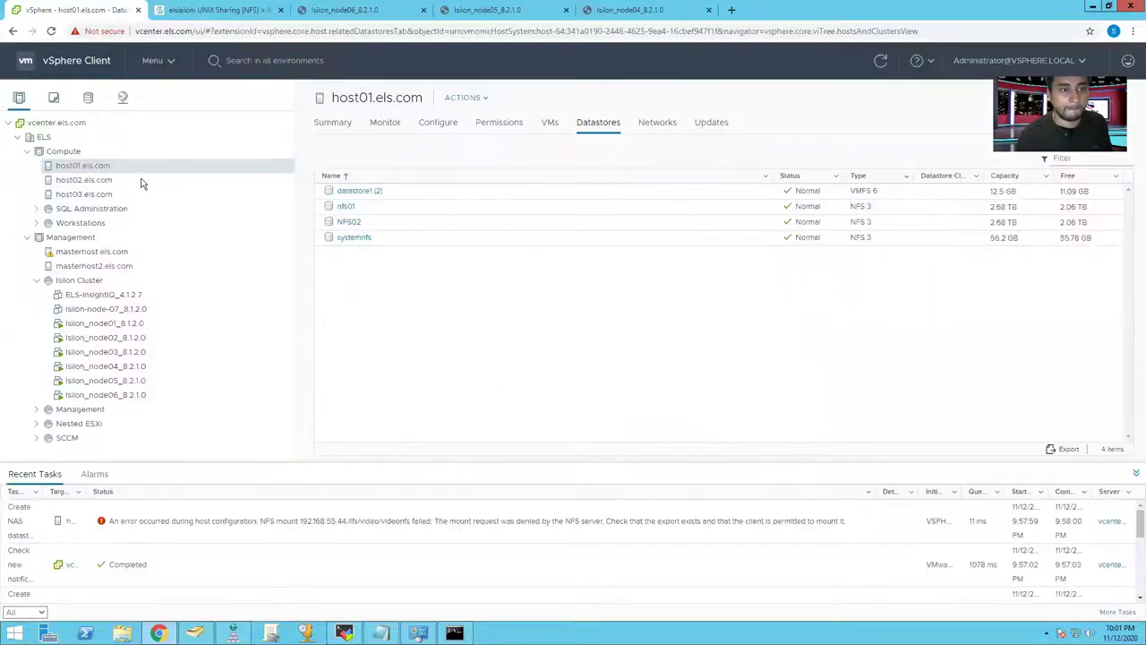
right_click(93, 165)
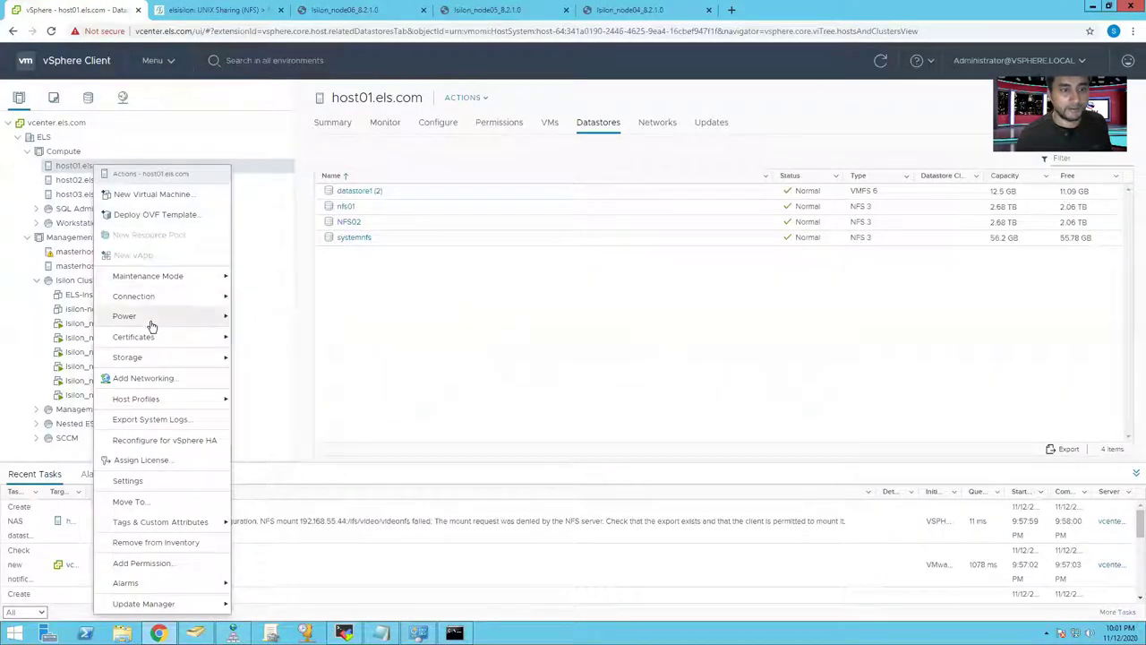
mouse_move(199, 359)
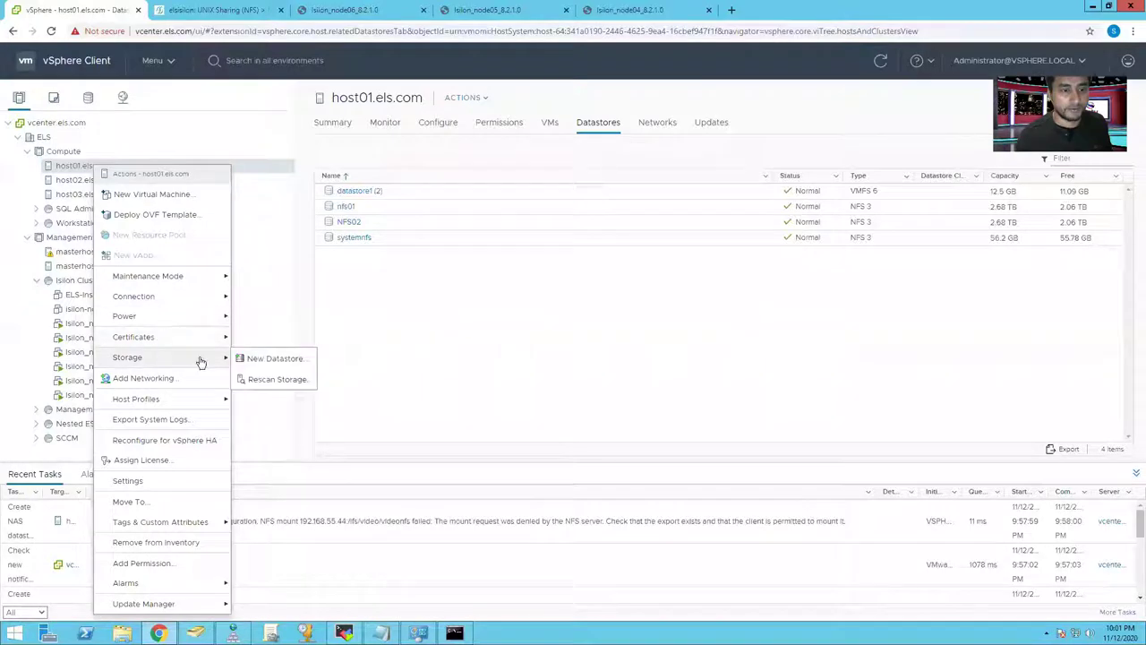
click(255, 362)
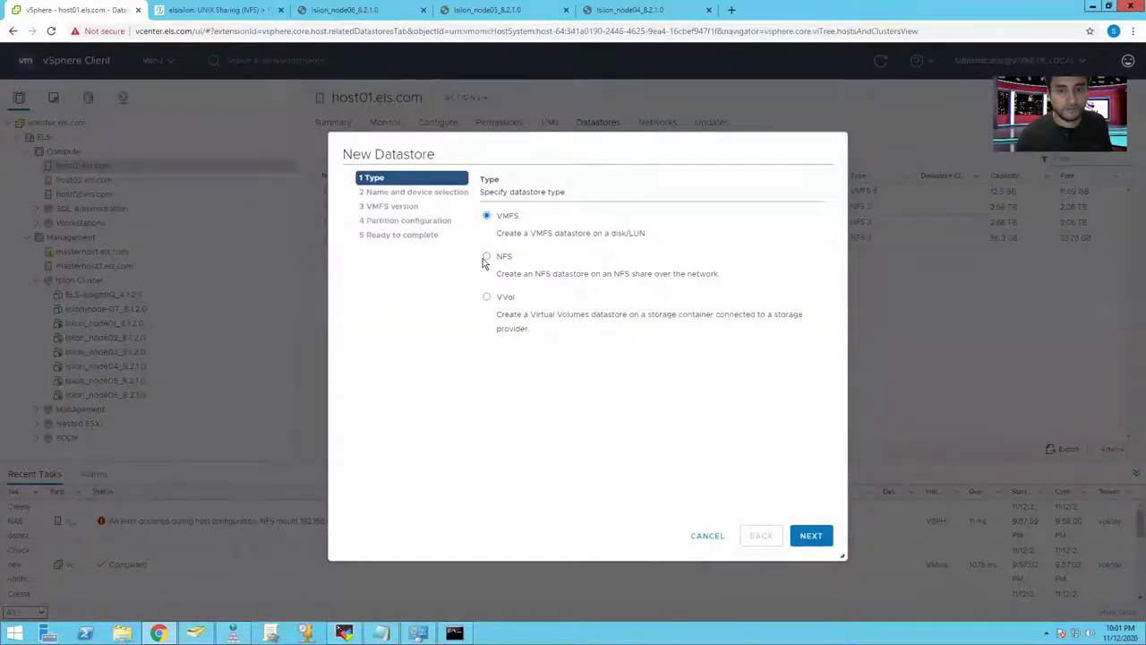
click(486, 257)
click(811, 535)
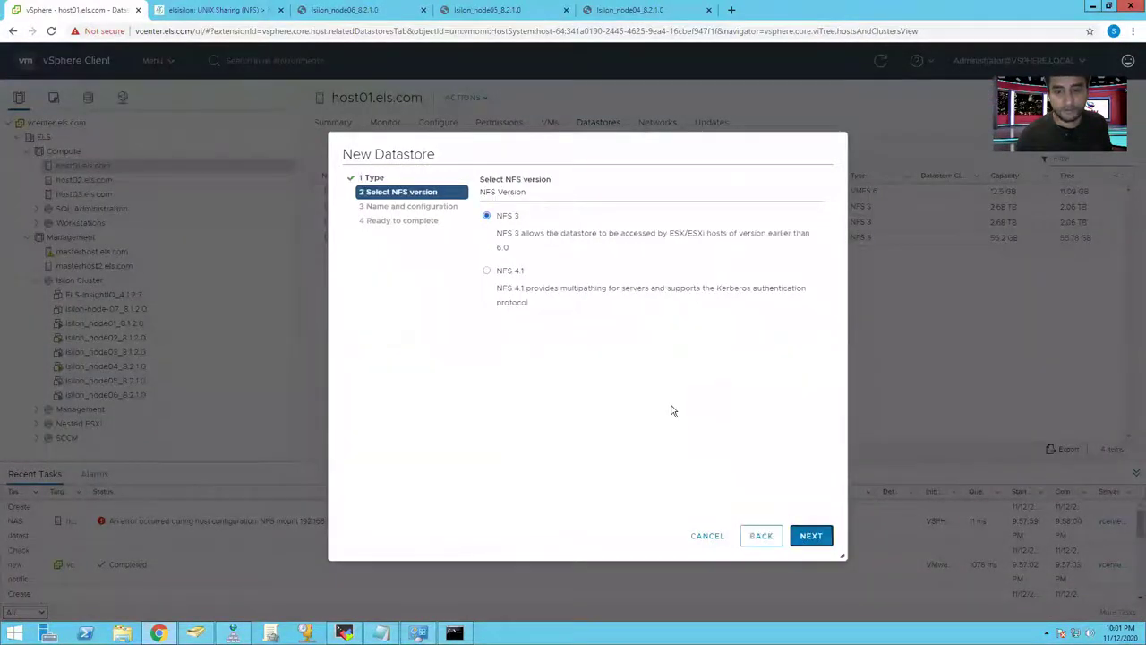
click(811, 536)
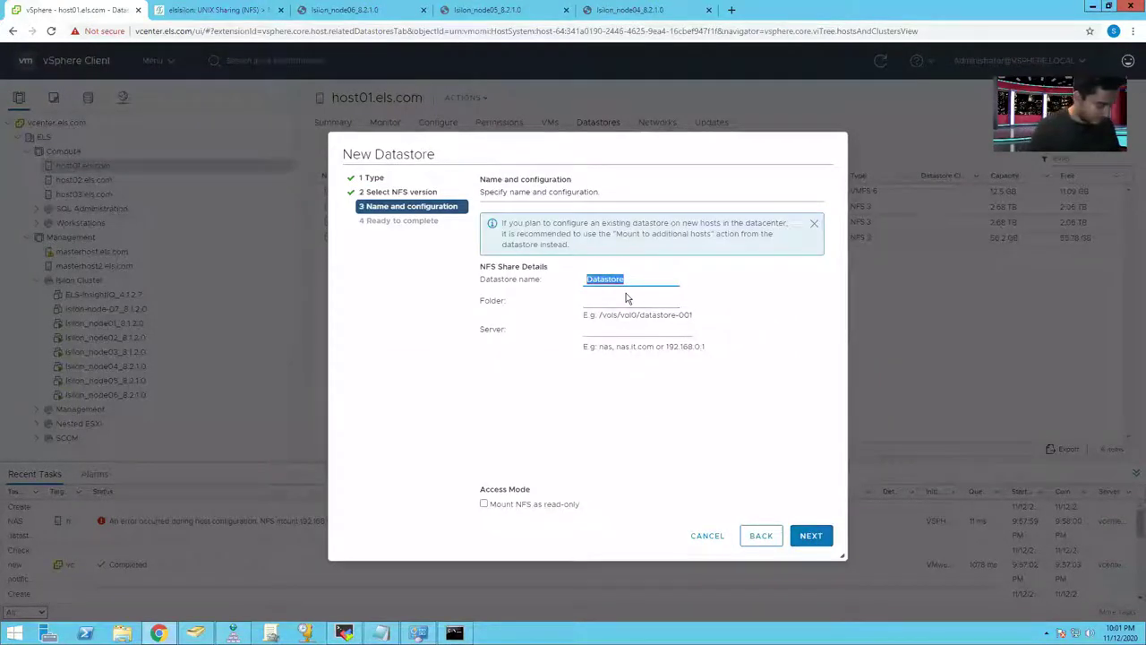
Name the datastore Audio-NFS and set its folder to the copied path /ifs/audio/audionfs.
text(Audio)
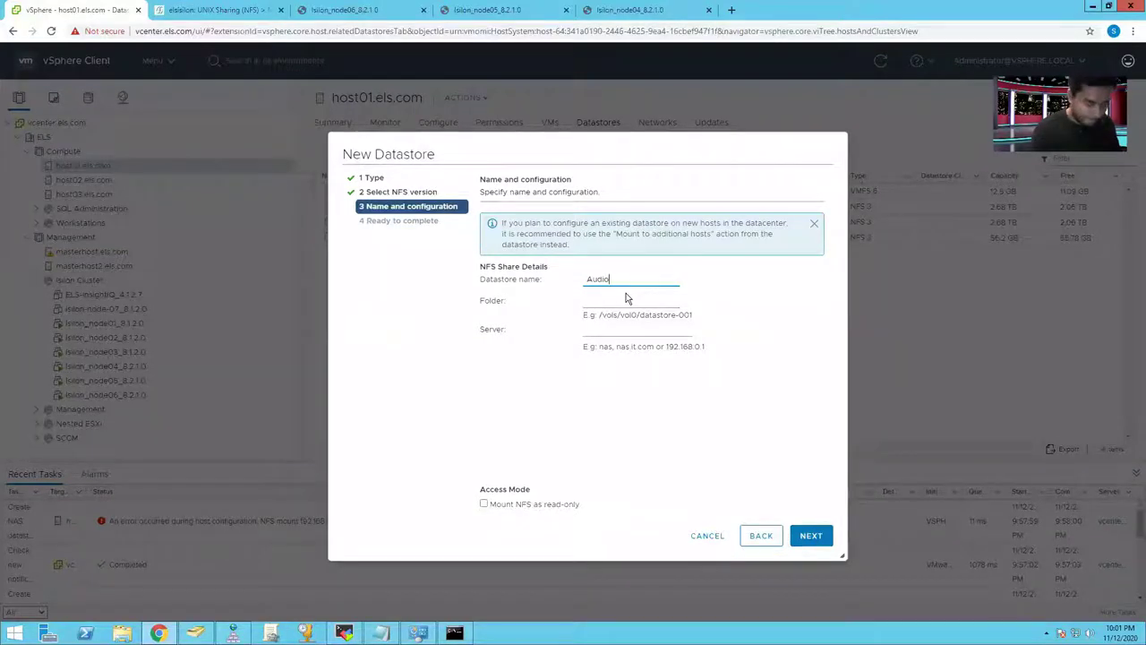
text(-)
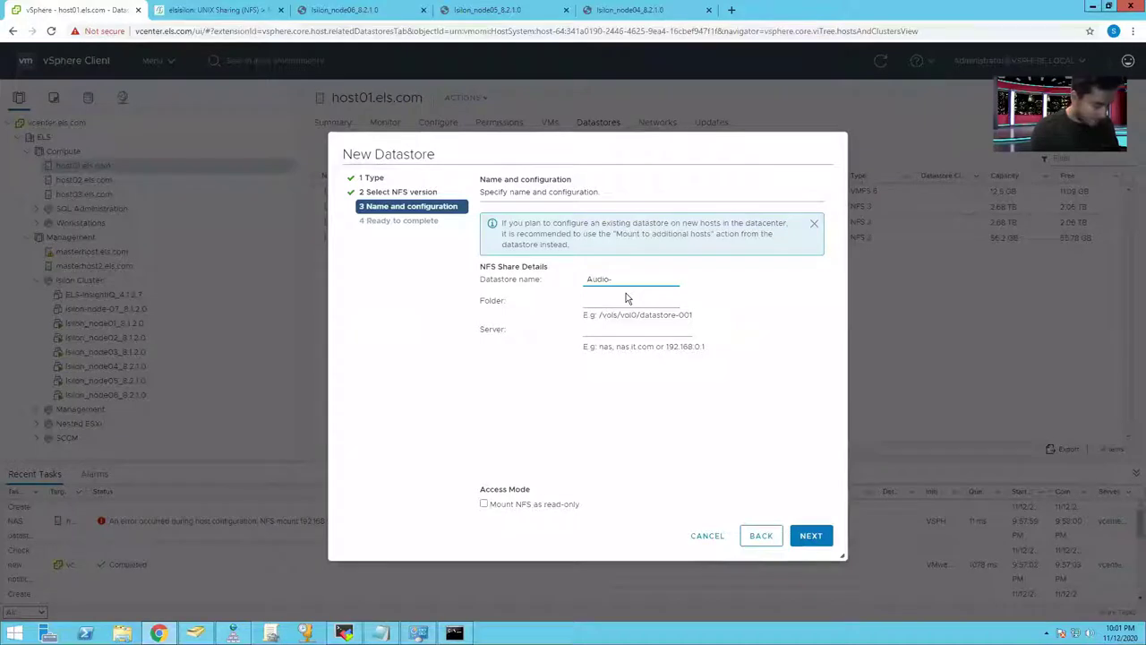
text(NFS)
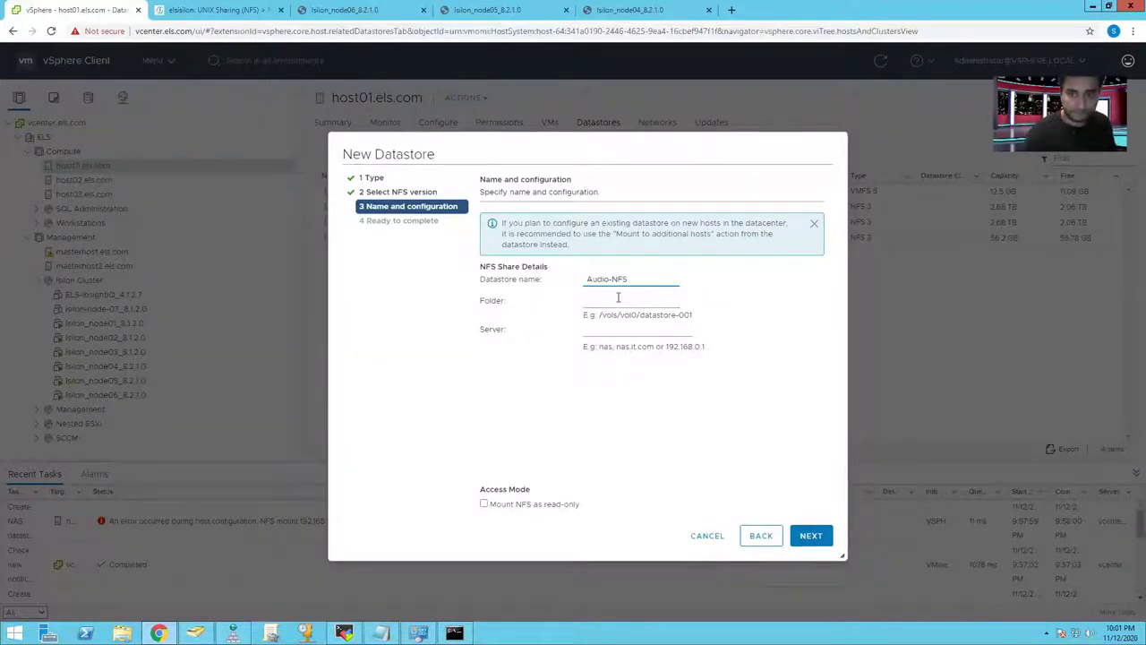
click(615, 301)
key(ctrl+v)
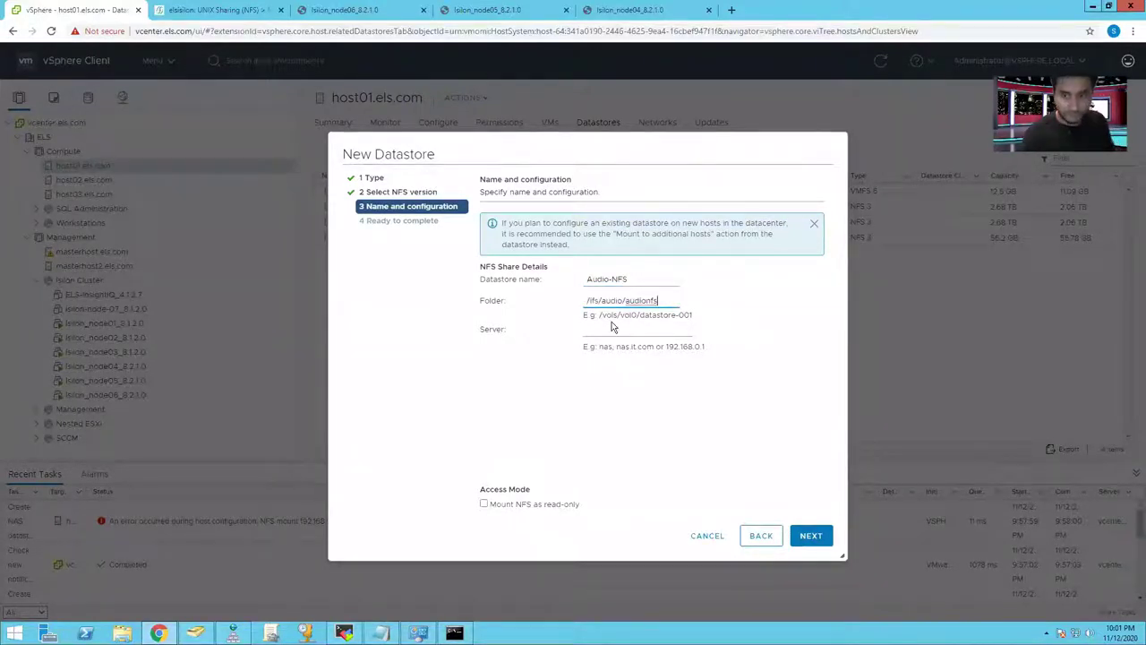
click(612, 331)
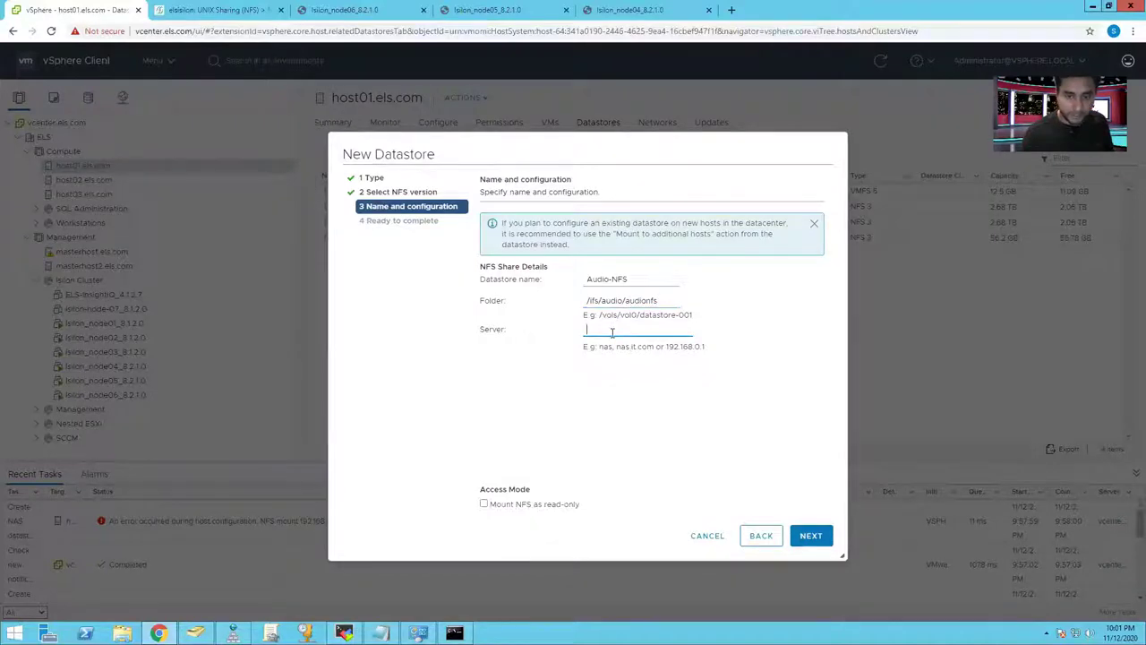
Switch to OneFS and show the pools under subnet0 in the external network configuration to check pool2's address range.
click(231, 13)
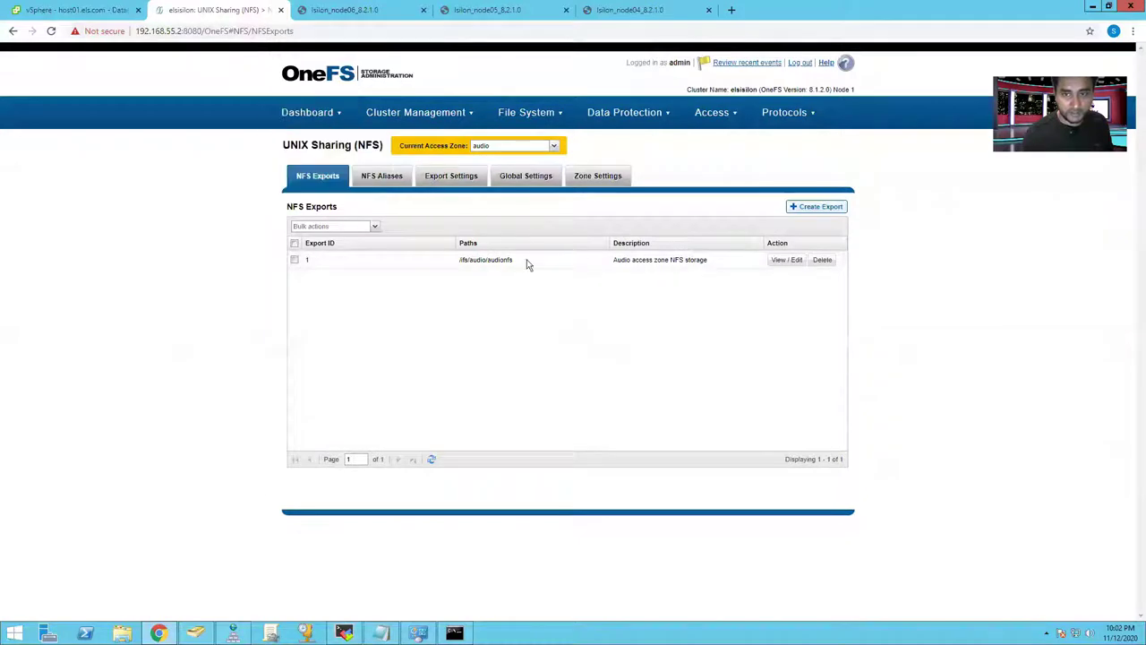
mouse_move(441, 118)
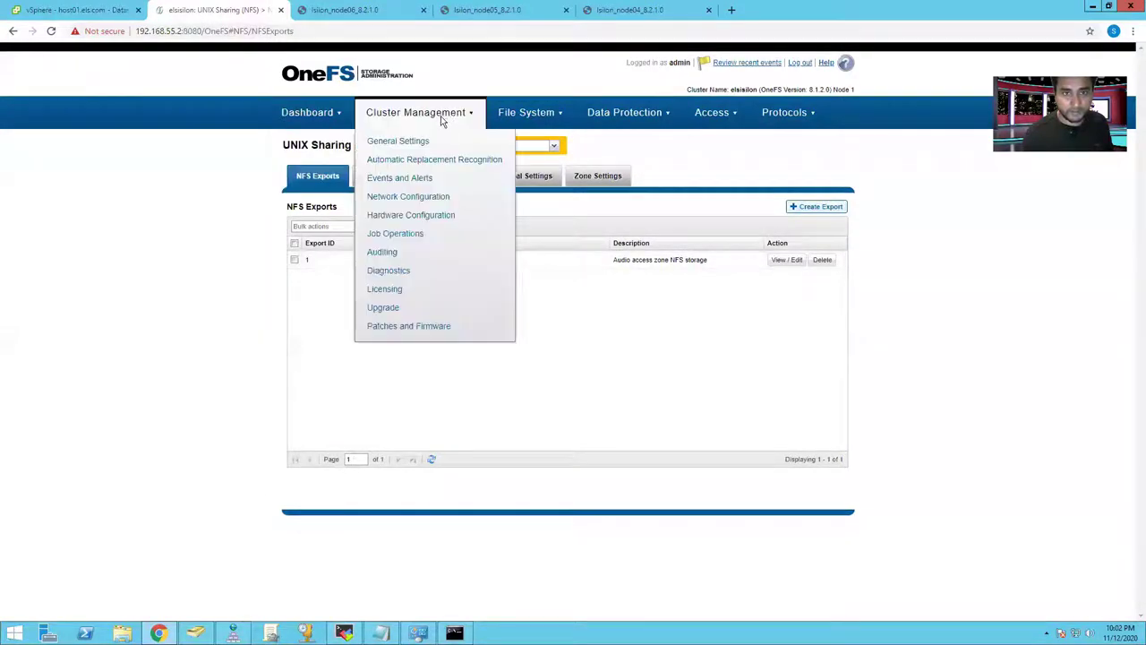
click(409, 199)
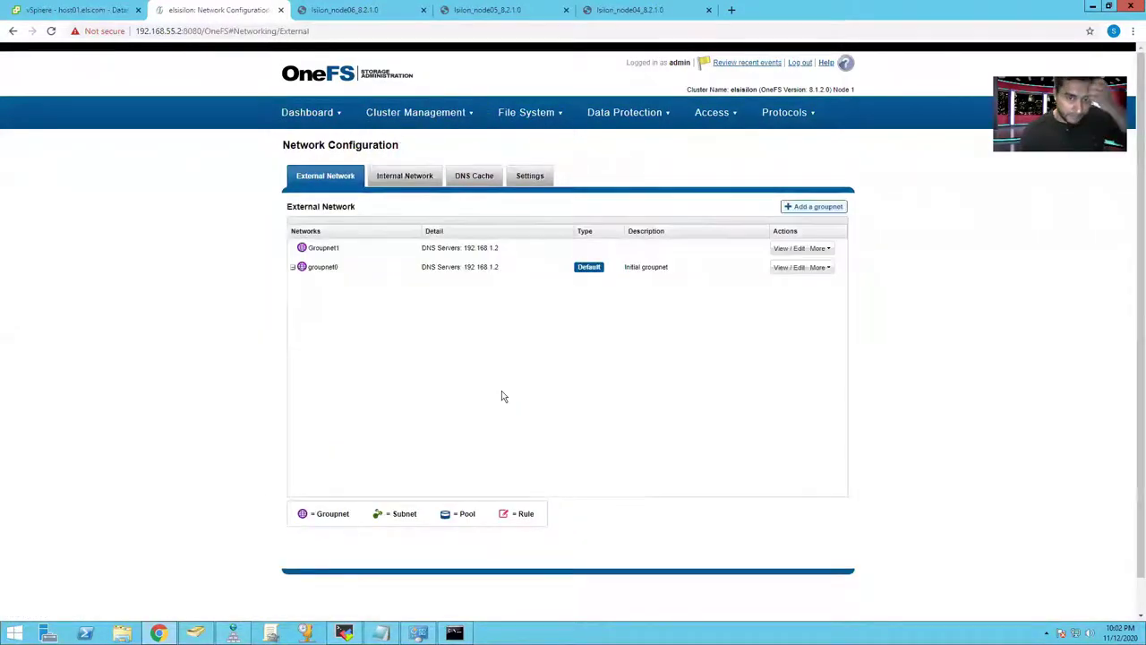
click(303, 305)
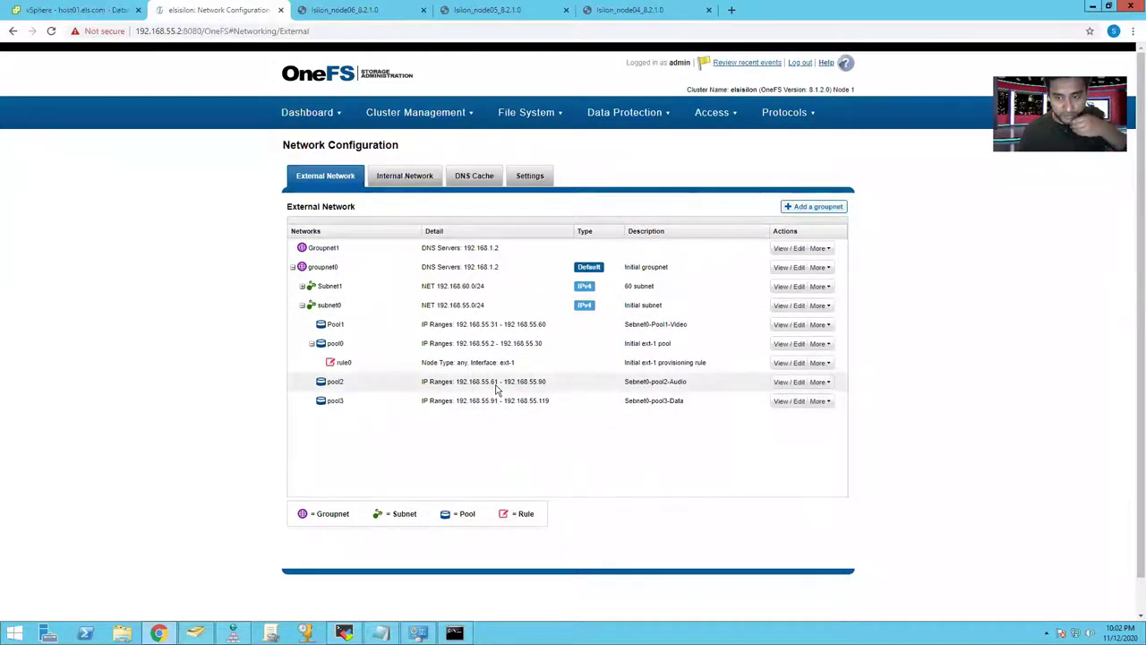
Return to the vSphere Client and try to create the Audio-NFS datastore with 192.168.55.61 as its server.
click(85, 10)
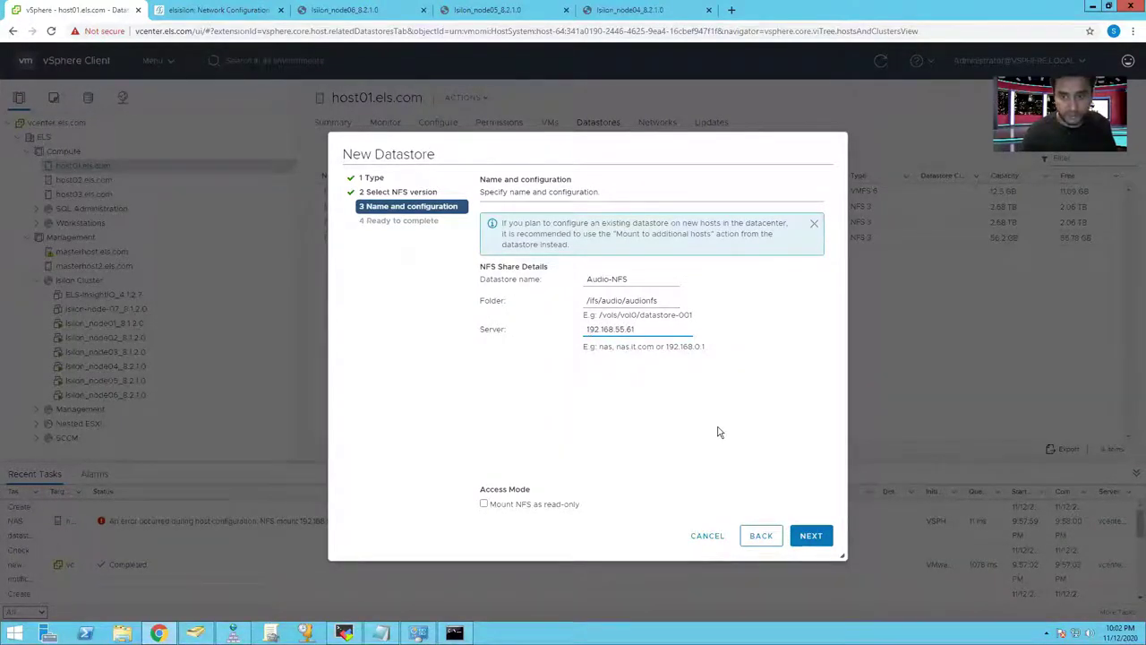
click(809, 534)
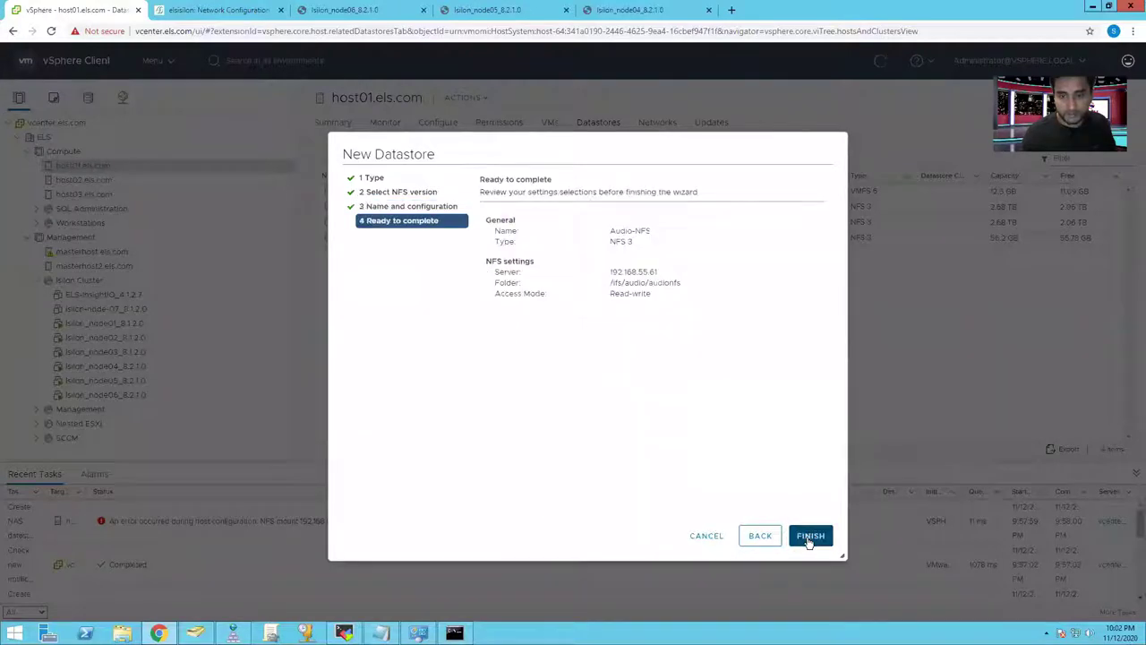
click(816, 536)
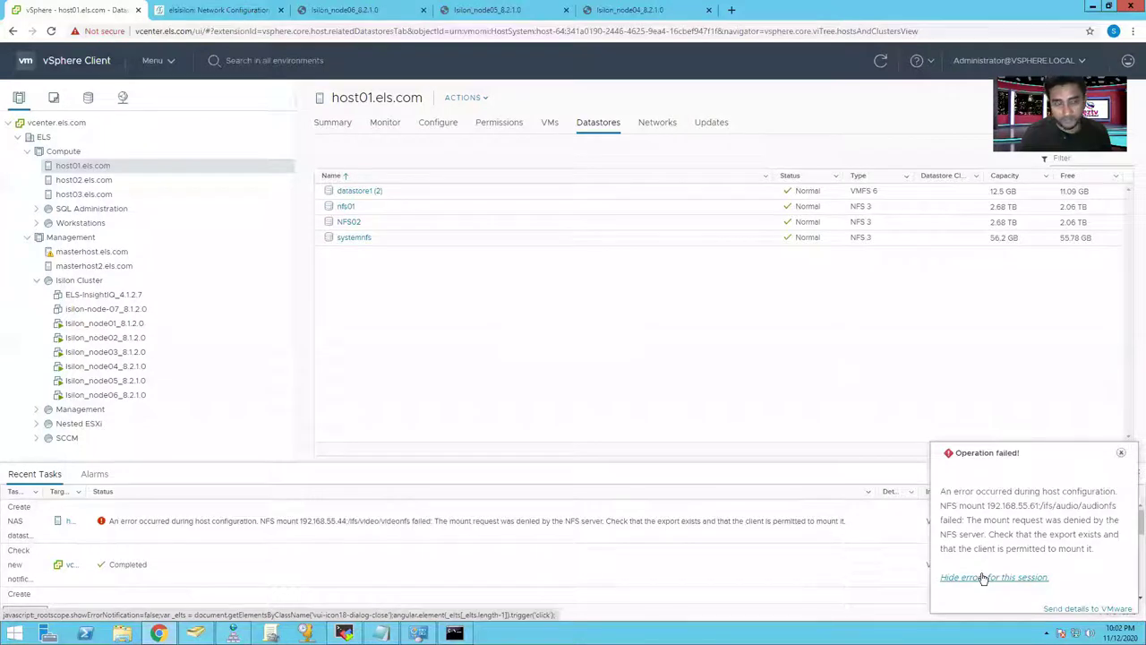
Select masterhost.els.com, switch to OneFS and open the details of the audio zone's /ifs/audio/audionfs NFS export.
click(115, 254)
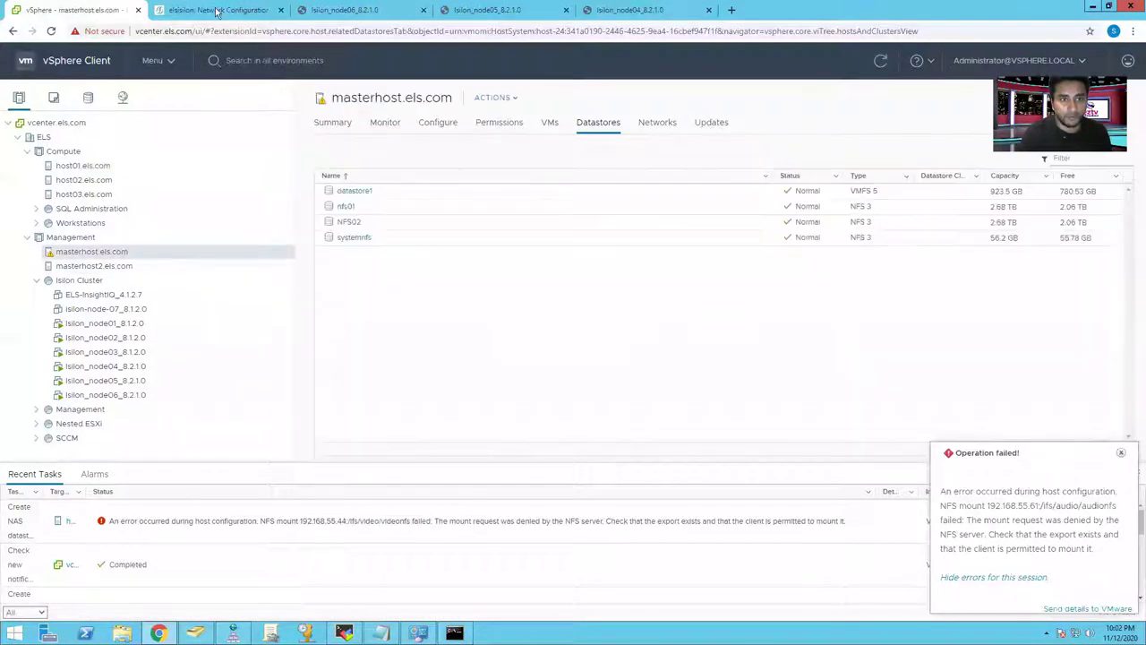
click(218, 10)
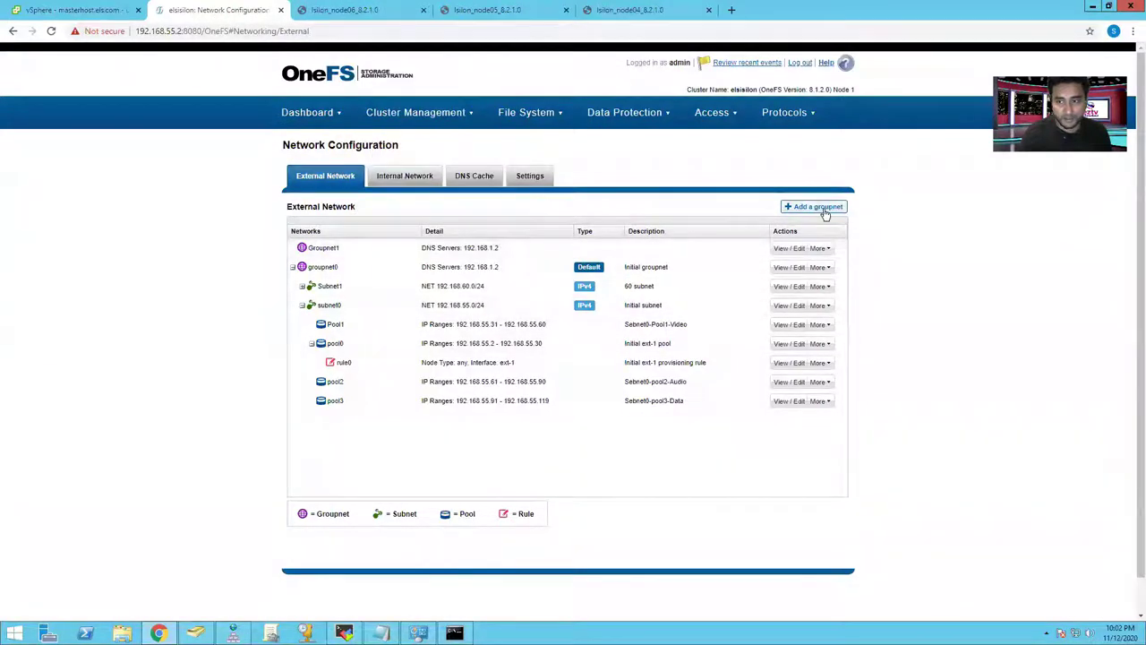
click(781, 115)
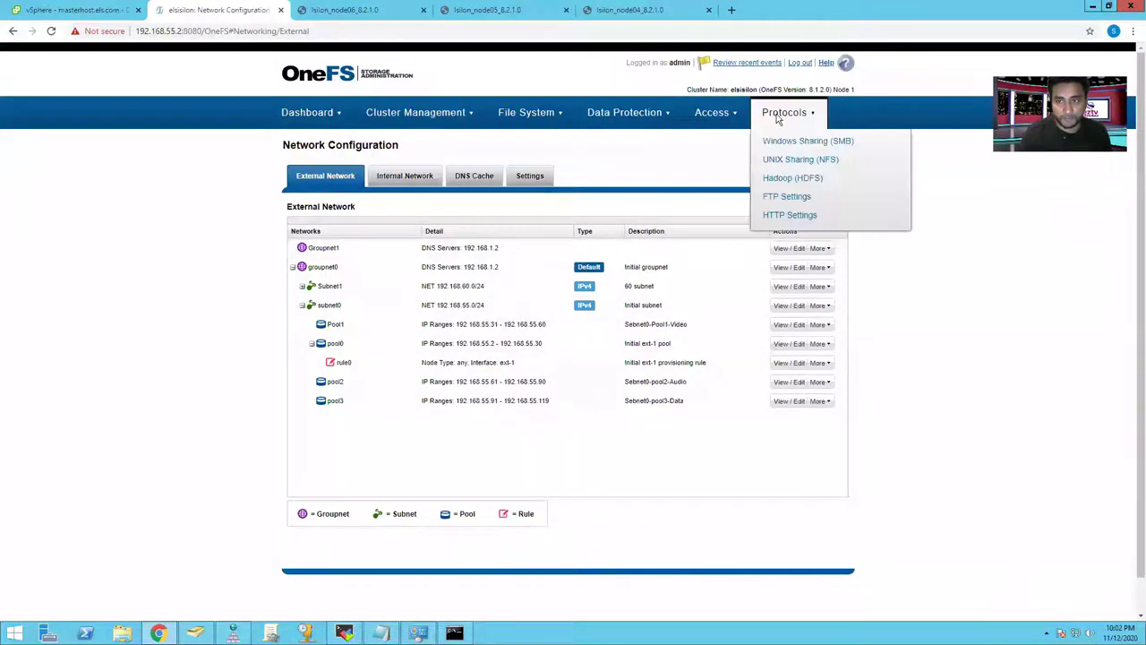
click(842, 165)
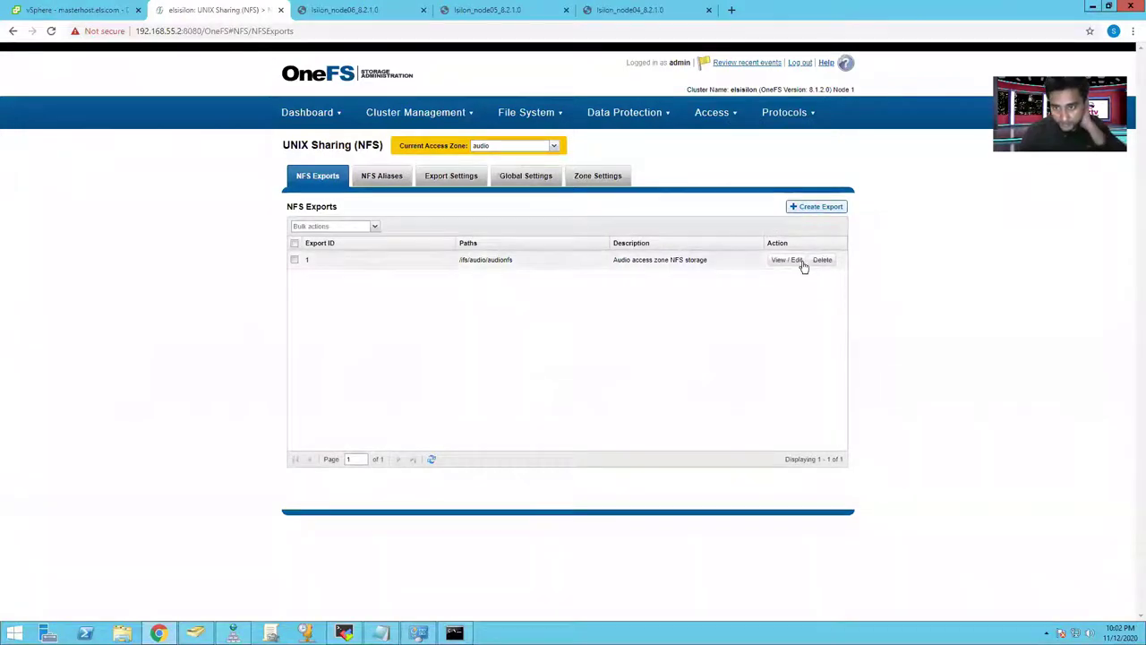
click(787, 259)
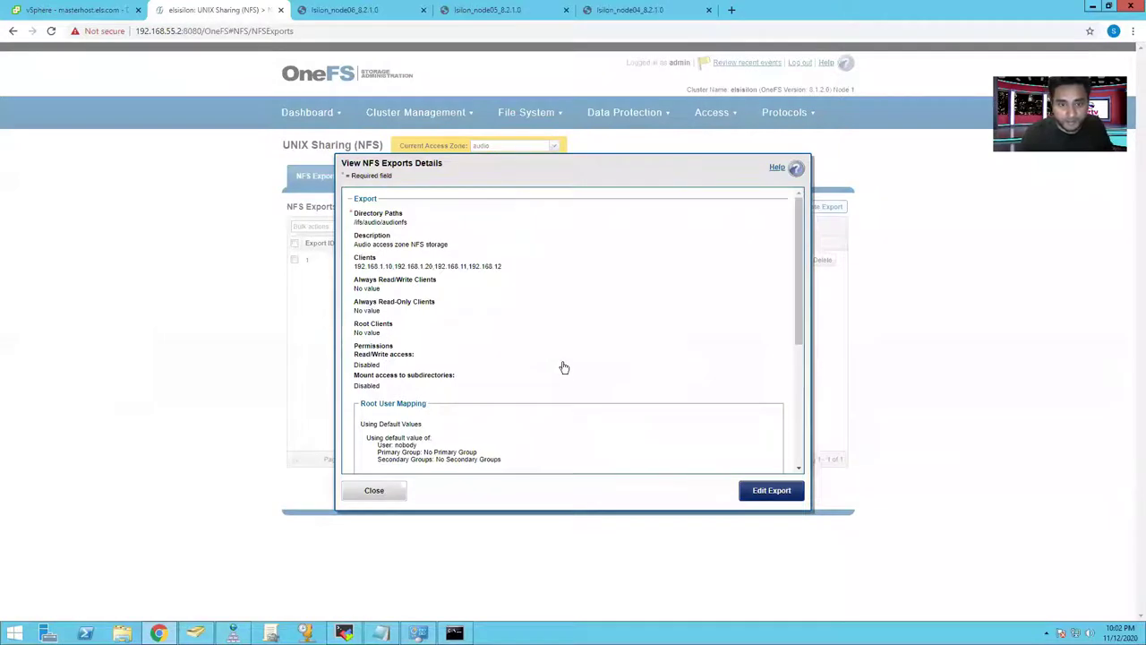
Edit the audionfs export, copy its client list 192.168.1.10,192.168.1.20,192.168.11,192.168.12 into Always Read/Write Clients, and save the changes.
click(759, 490)
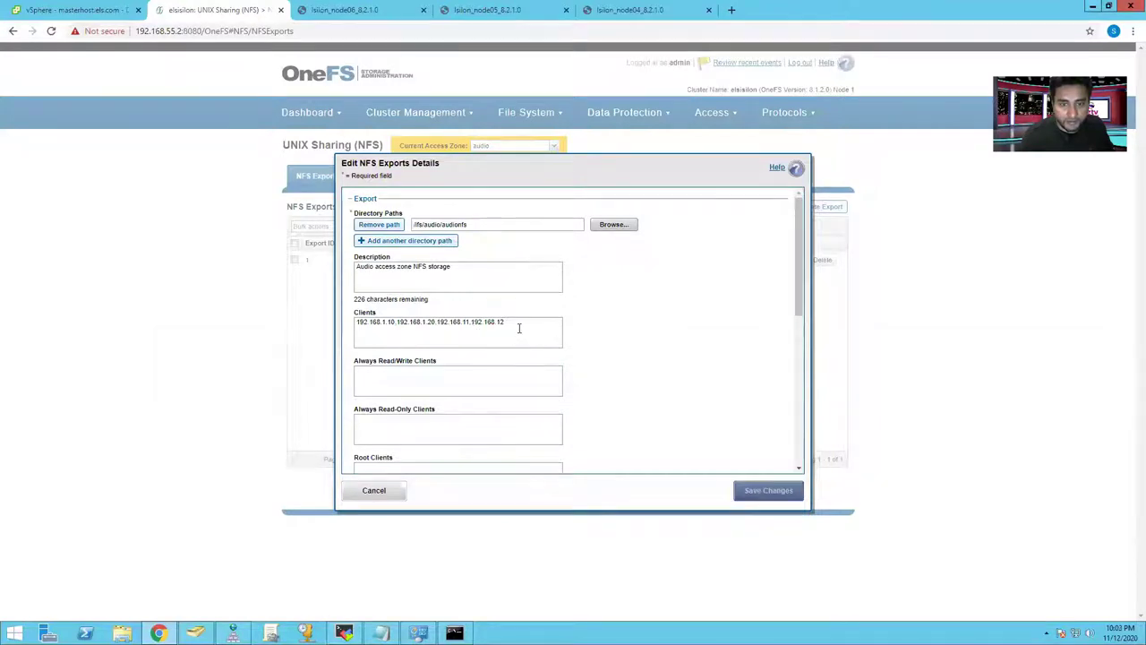
drag(519, 325, 343, 318)
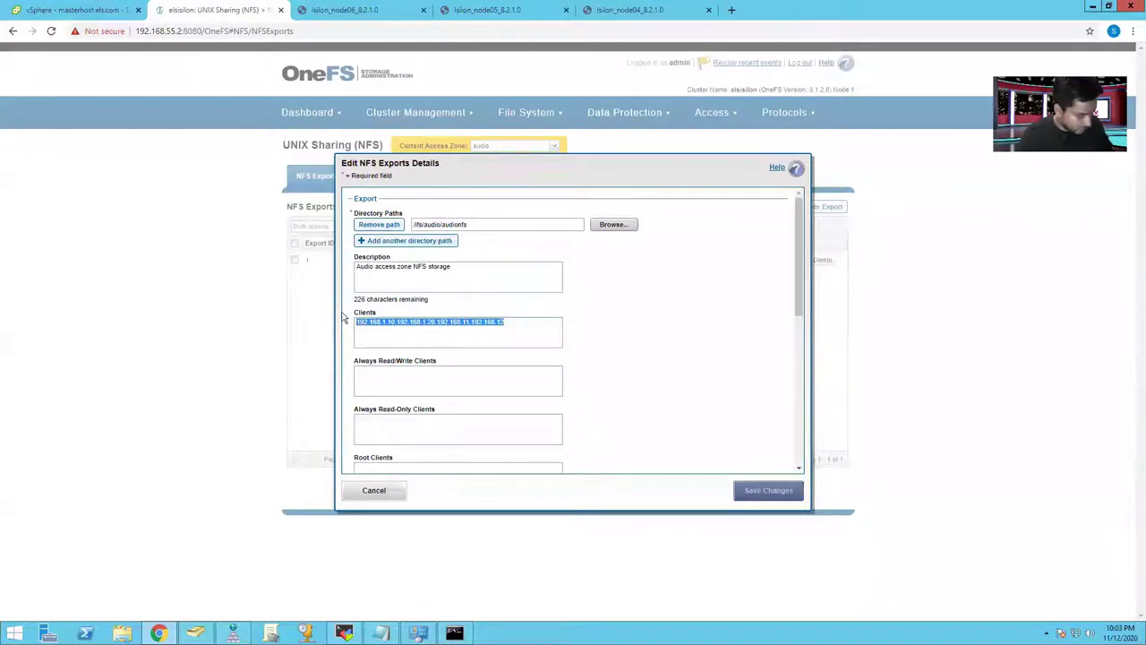
click(449, 384)
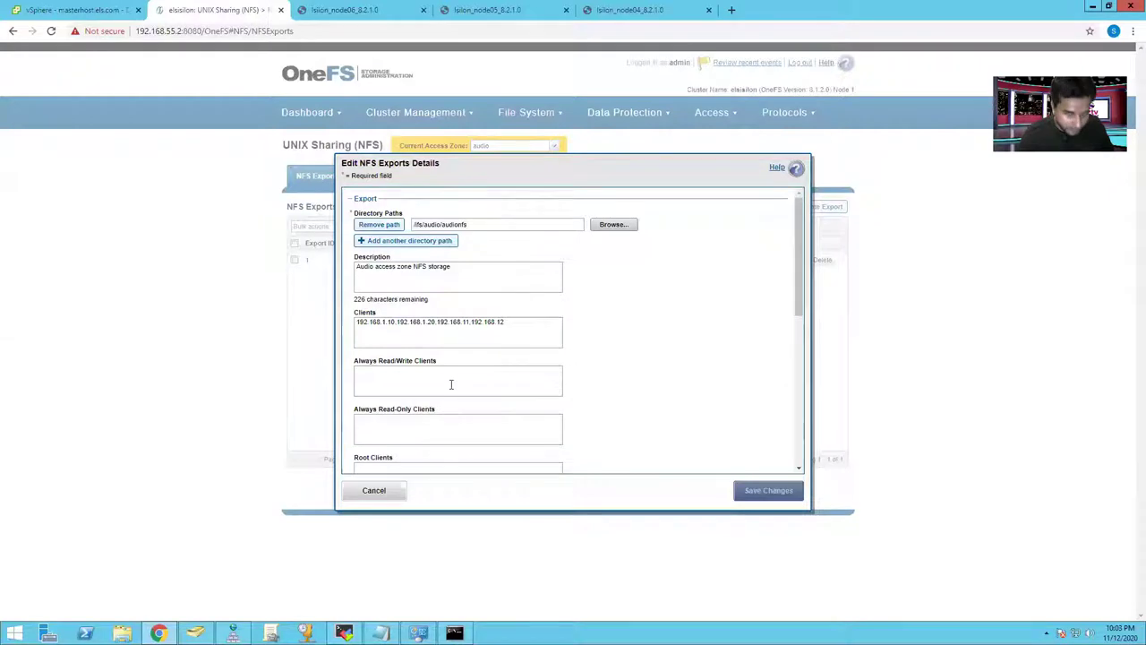
text(192.168.1.10,192.168.1.20,192.168.11,192.168.12)
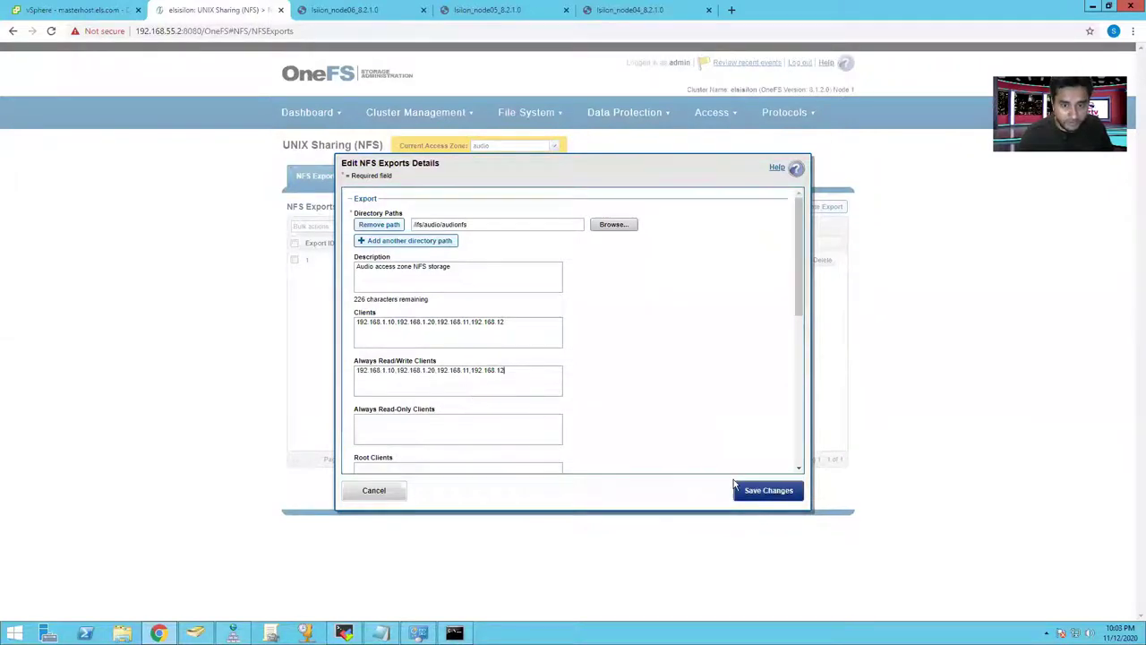
scroll(711, 439, down, 1)
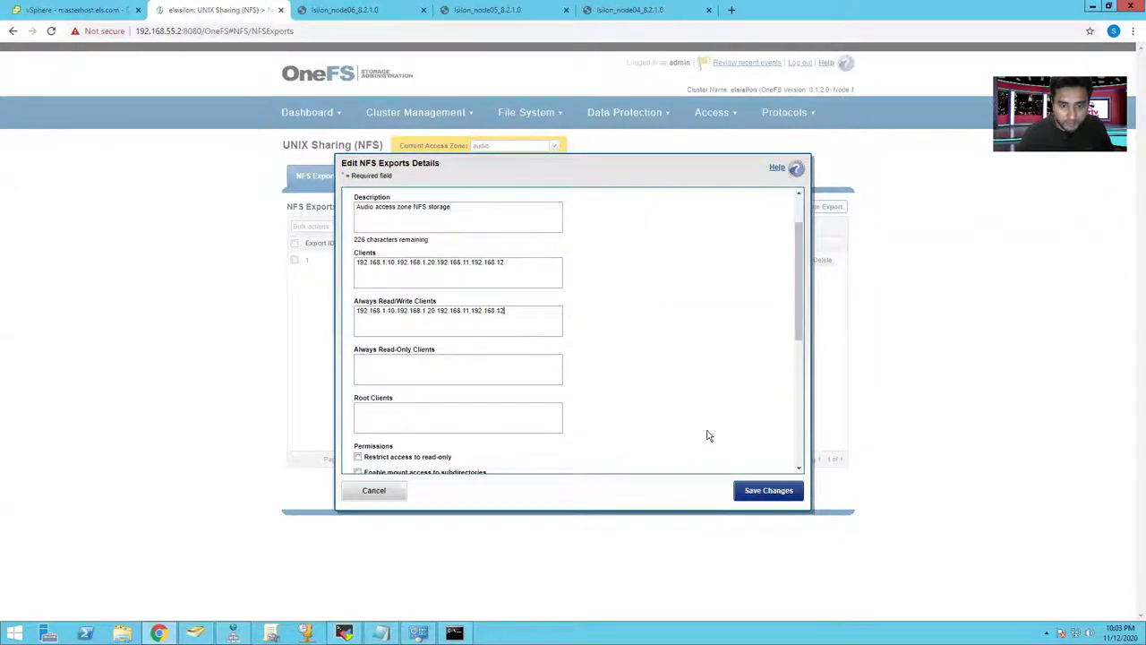
scroll(708, 435, down, 1)
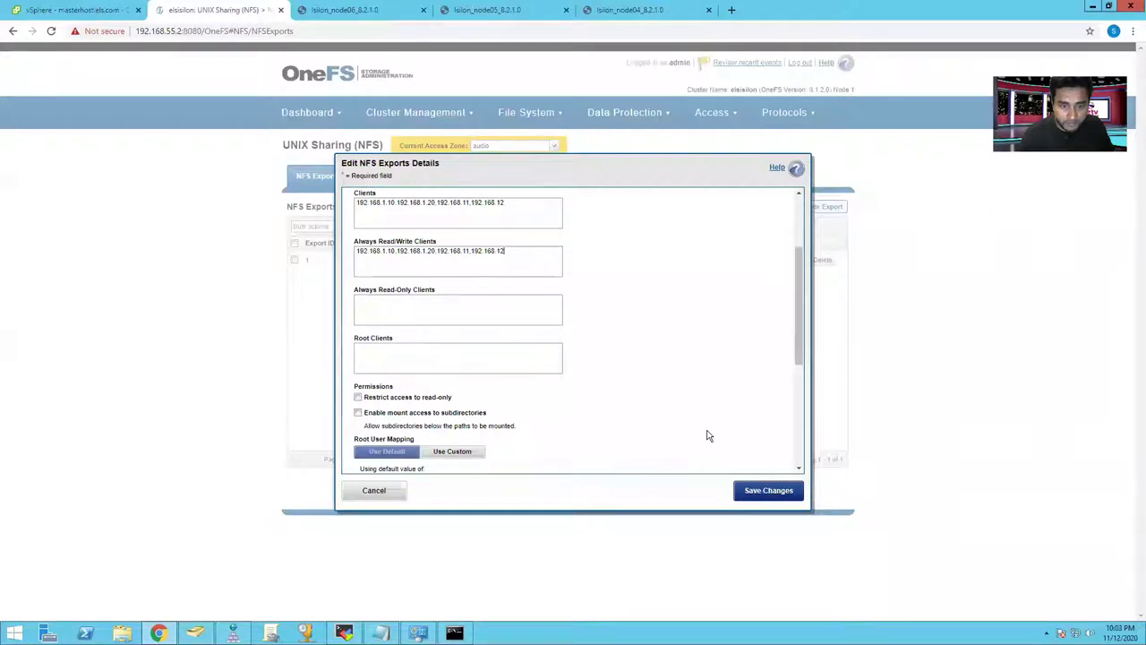
scroll(707, 435, down, 4)
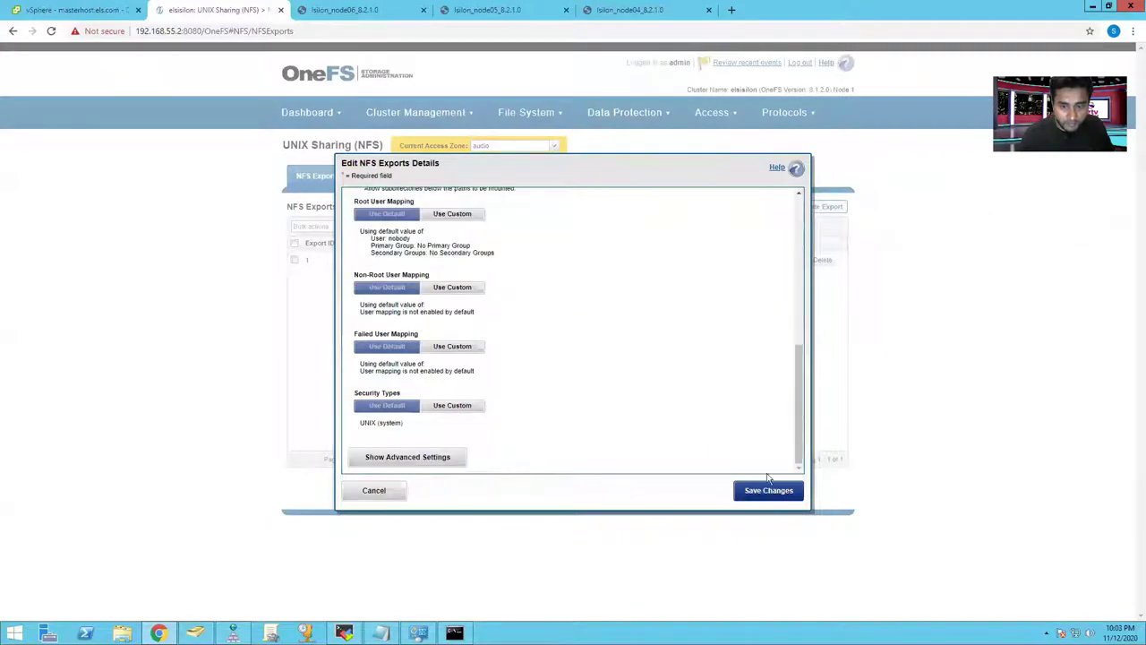
click(770, 491)
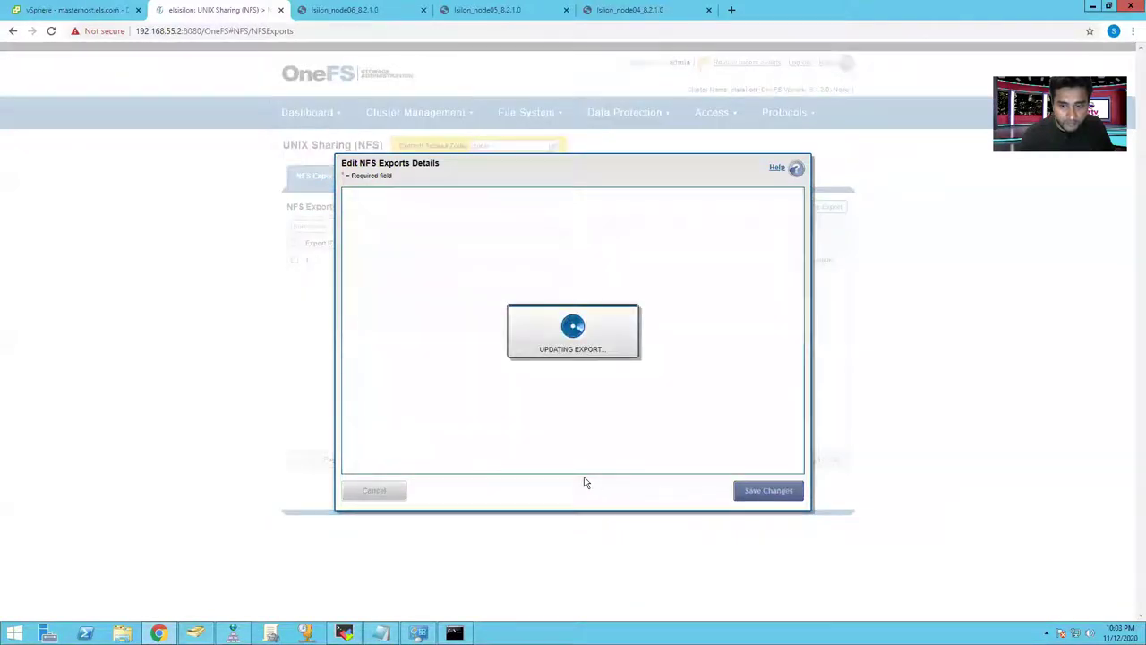
click(382, 495)
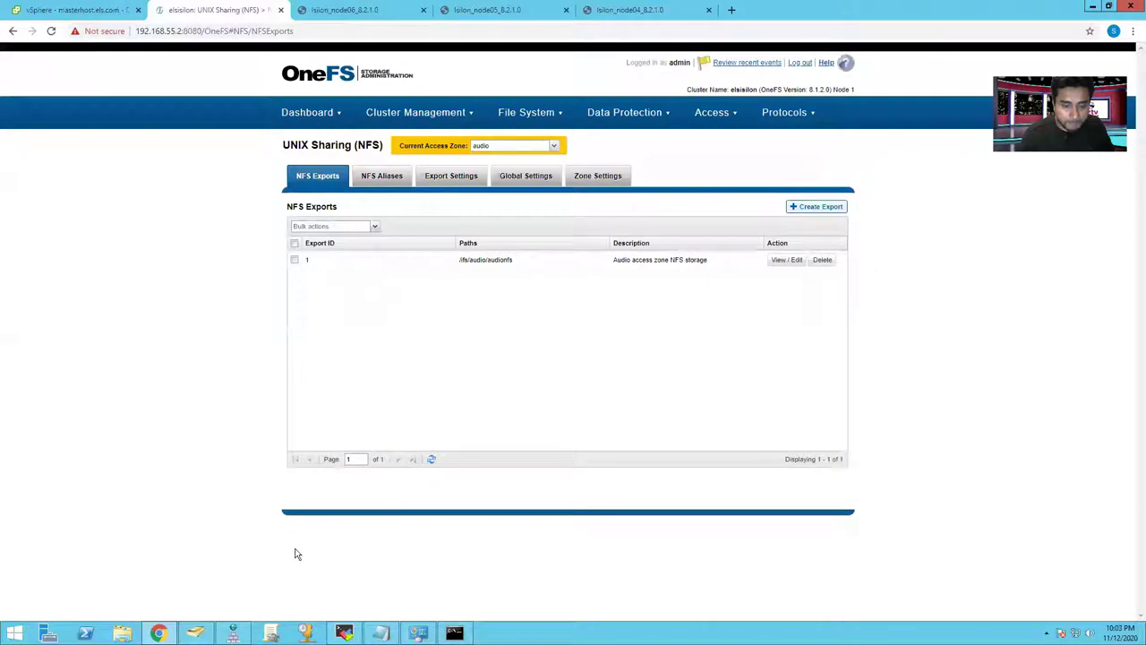
Switch to the Command Prompt and ping the video pool address 192.168.55.44, stopping the ping early.
click(454, 633)
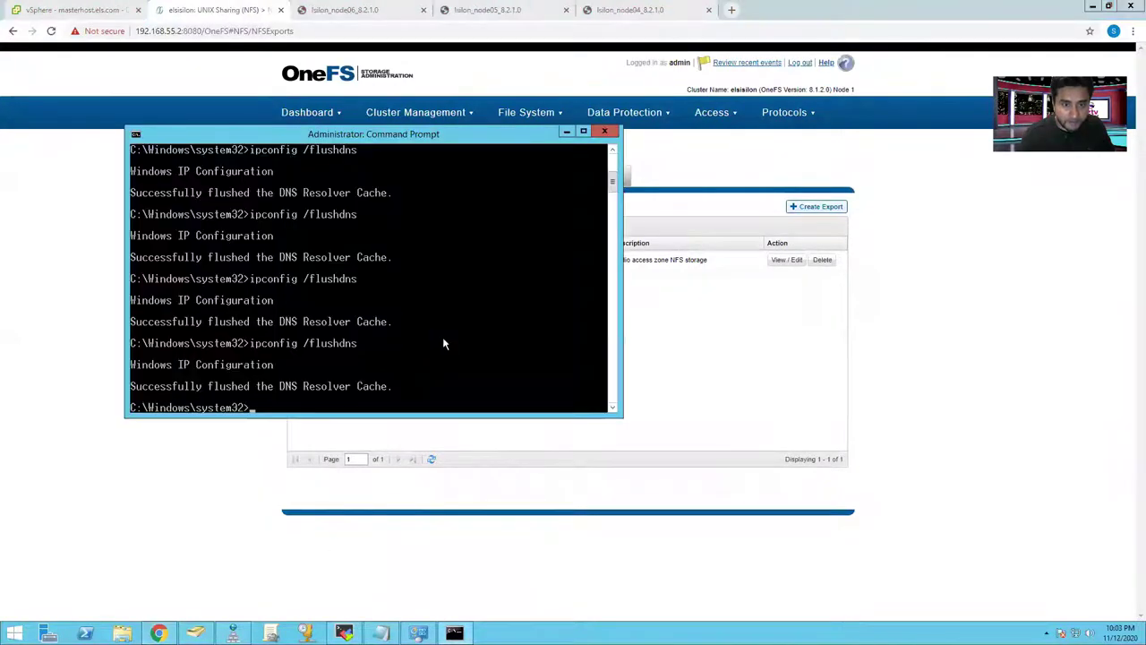
text(ping)
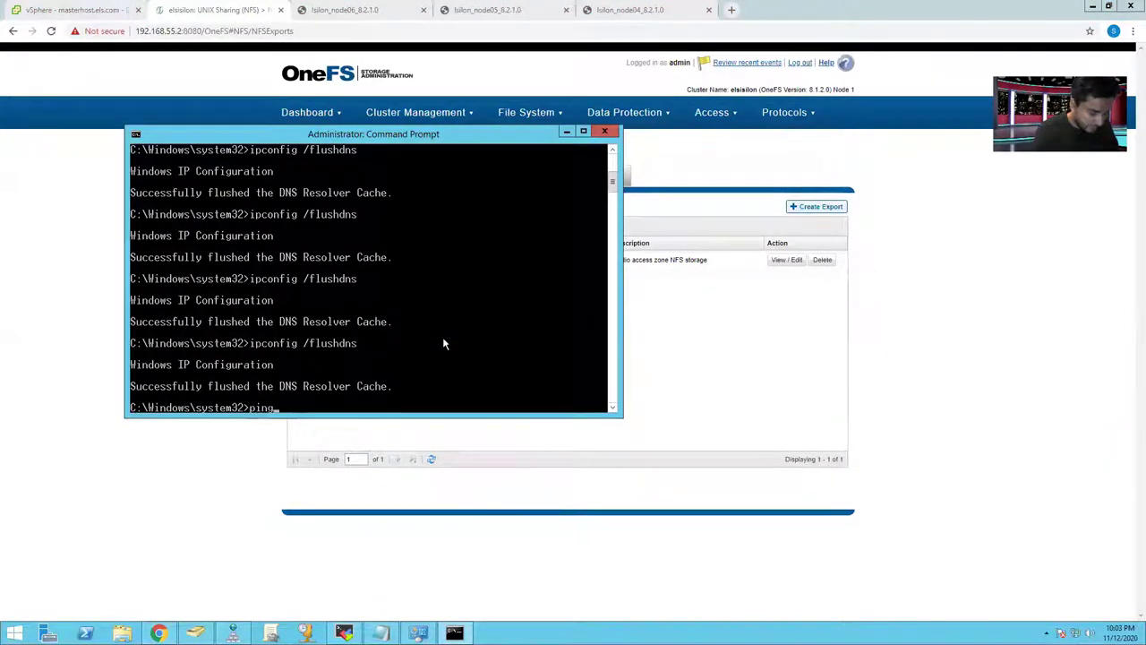
text( 192.168)
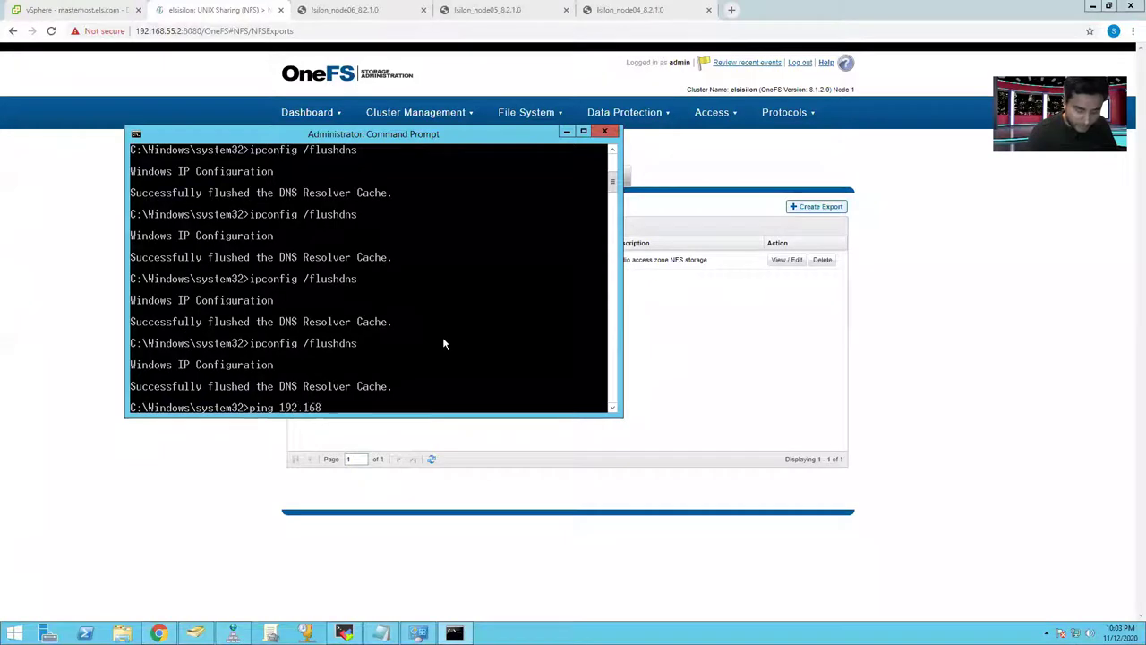
text(.55.44)
key(Return)
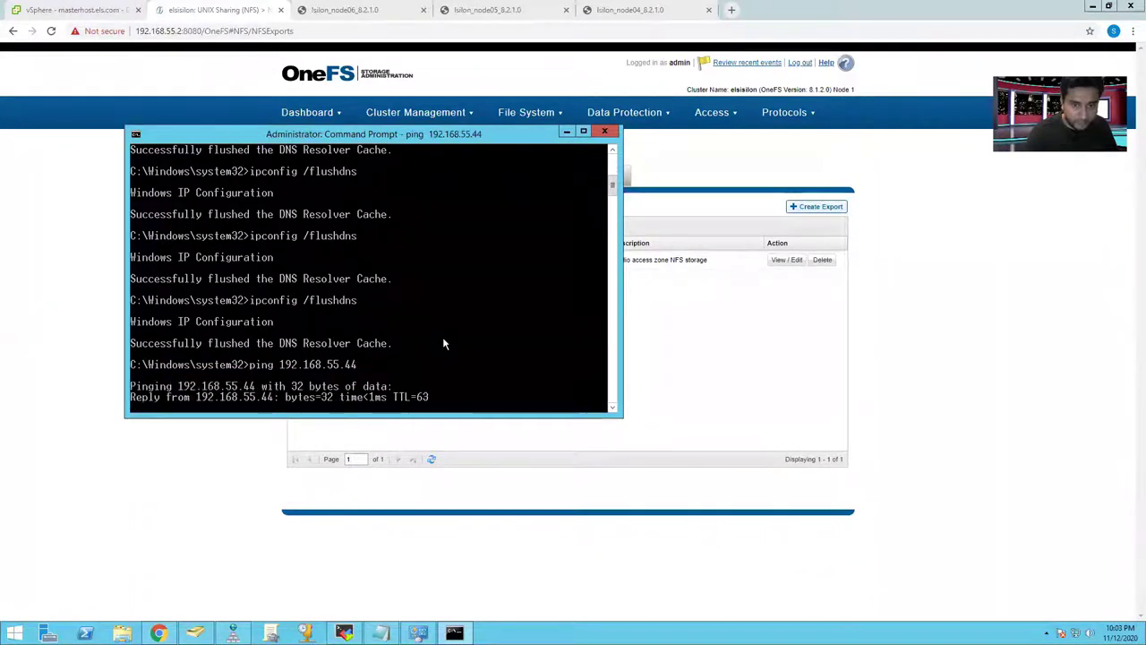
key(ctrl+c)
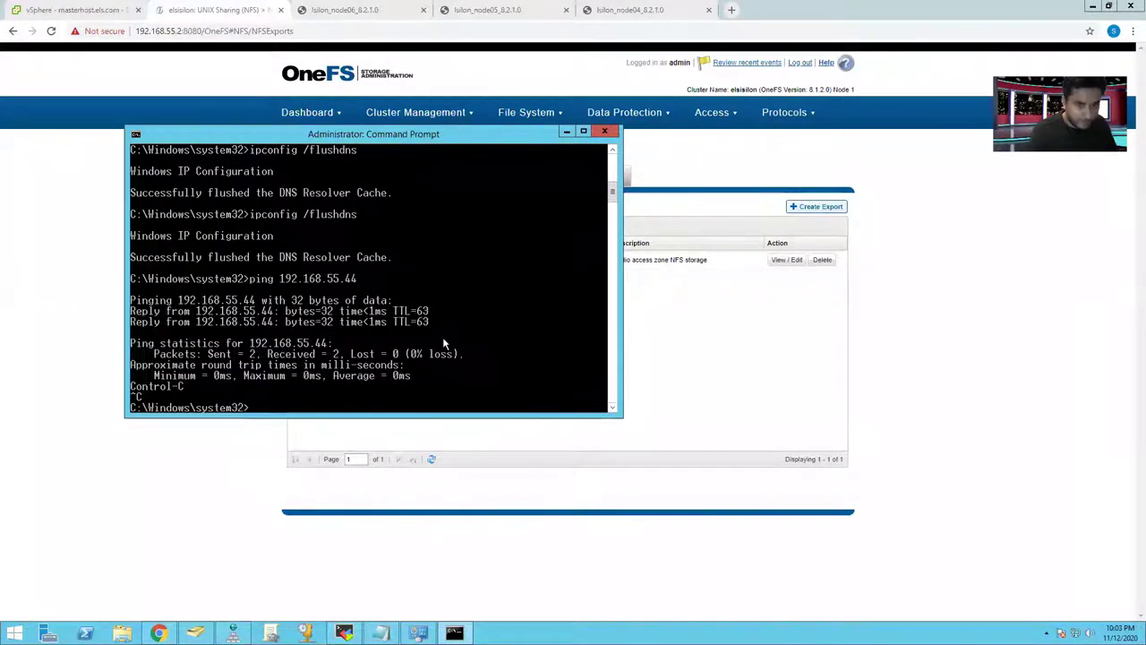
Ping the audio pool address 192.168.55.77 to test its connectivity.
key(Up)
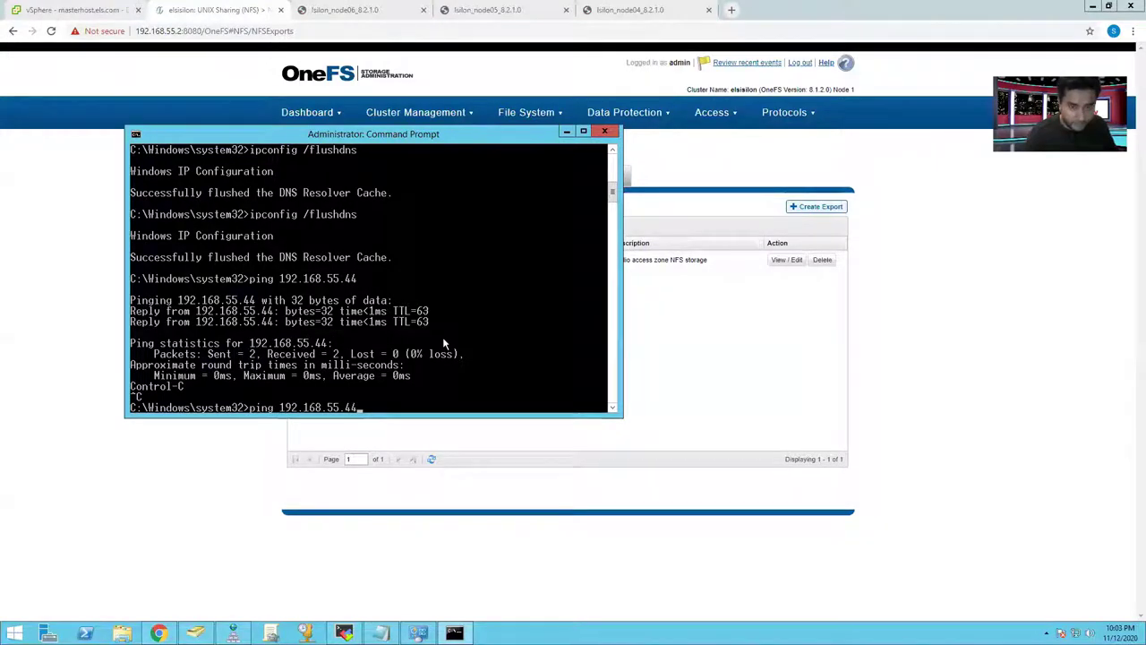
key(BackSpace)
key(BackSpace)
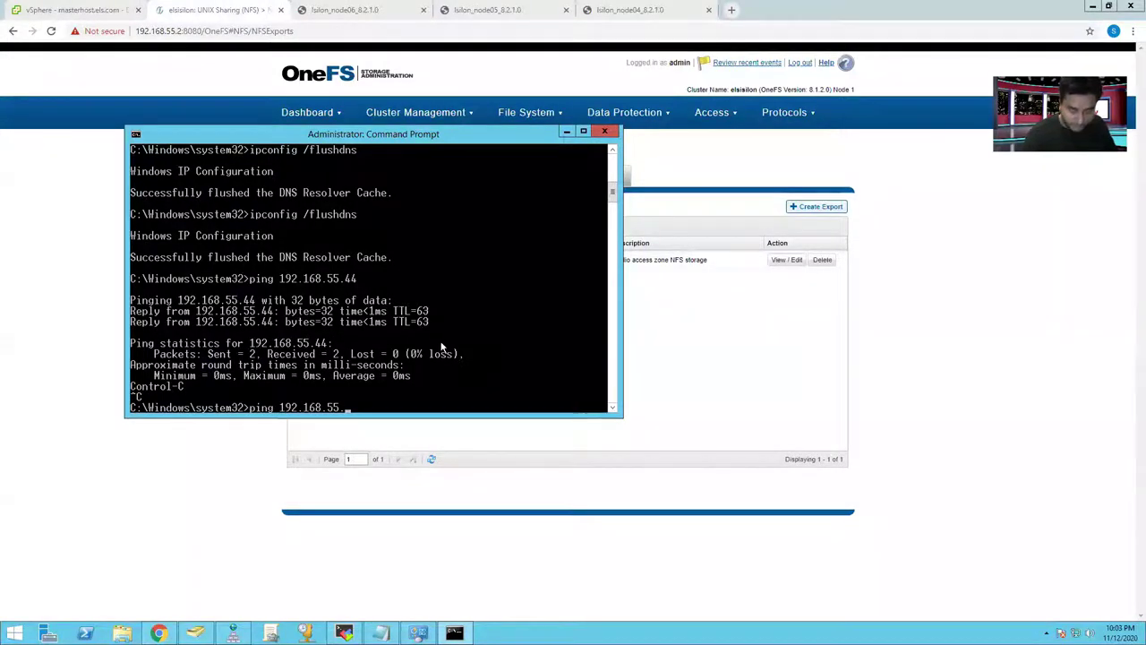
text(77)
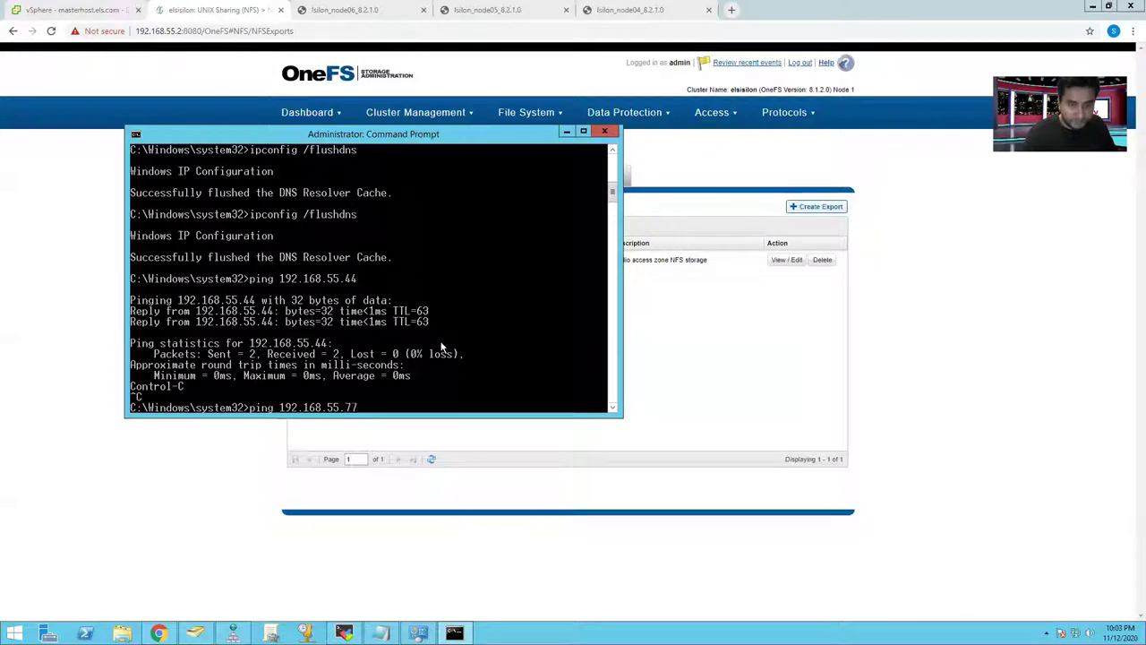
key(Return)
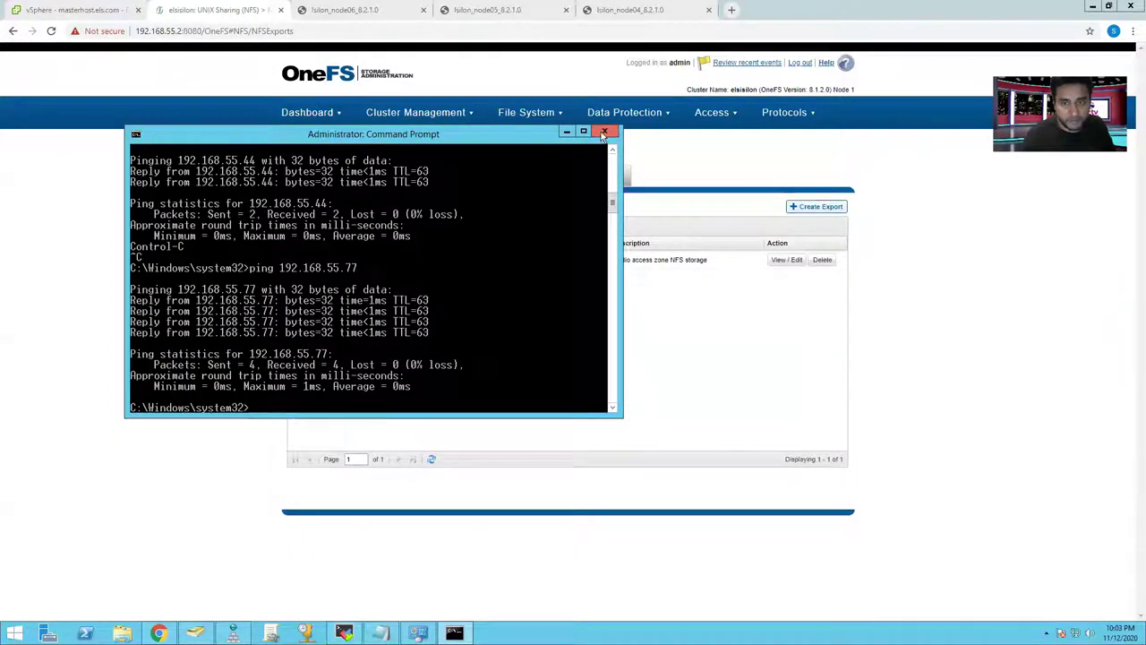
Switch to File Explorer and browse the network shares at \\192.168.55.77.
click(121, 634)
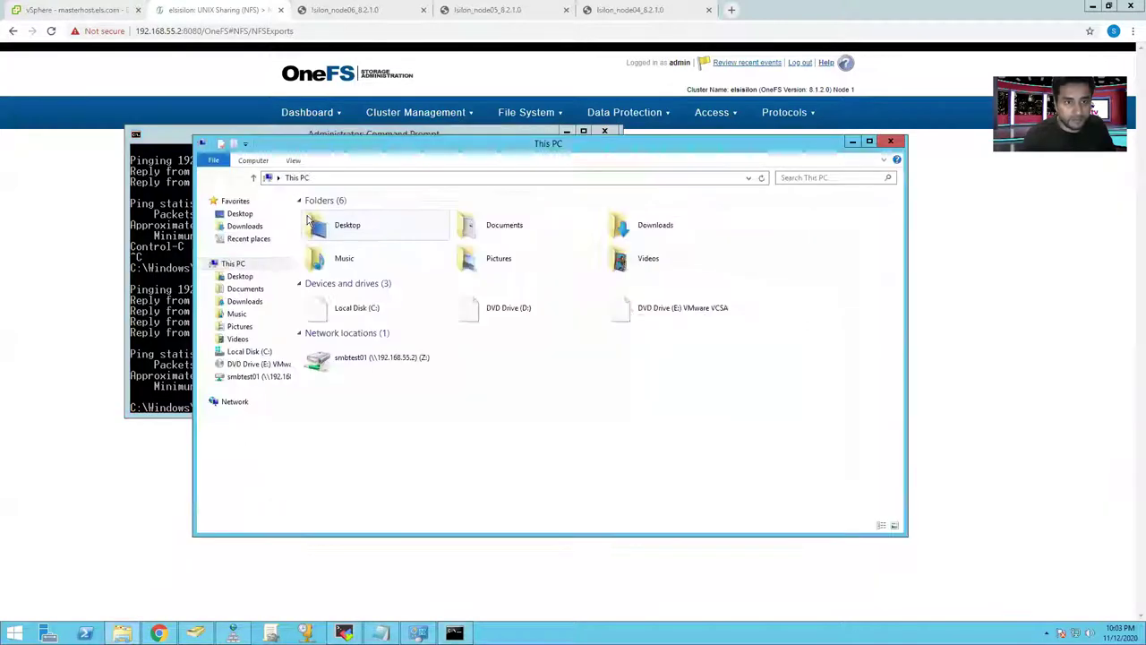
click(381, 179)
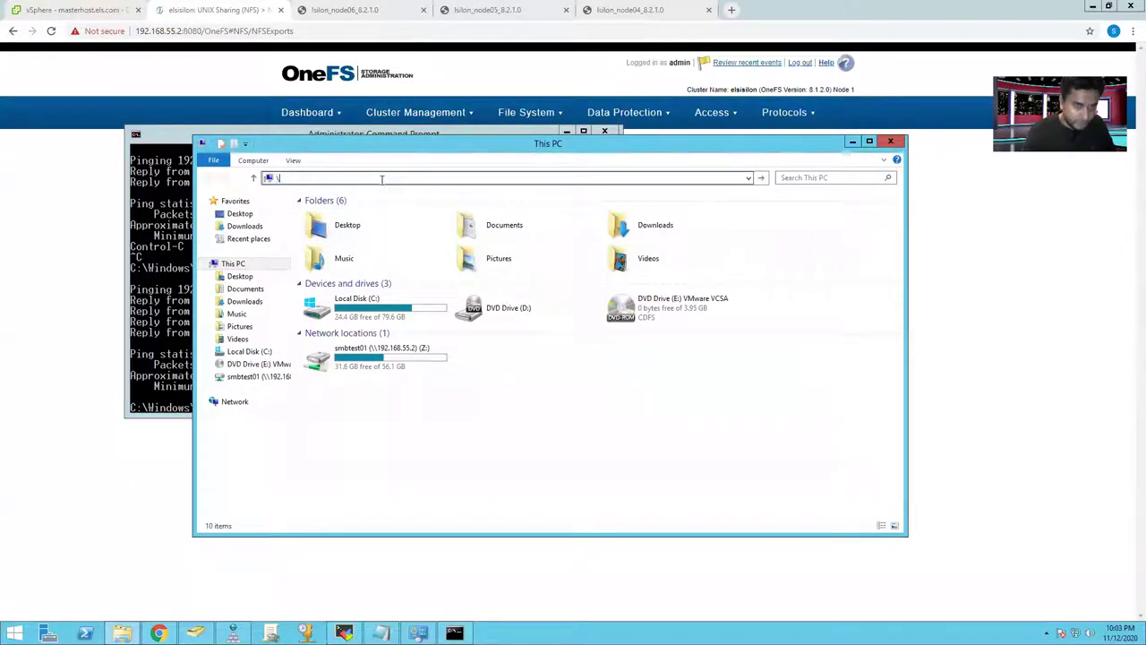
text(\\192.168.1)
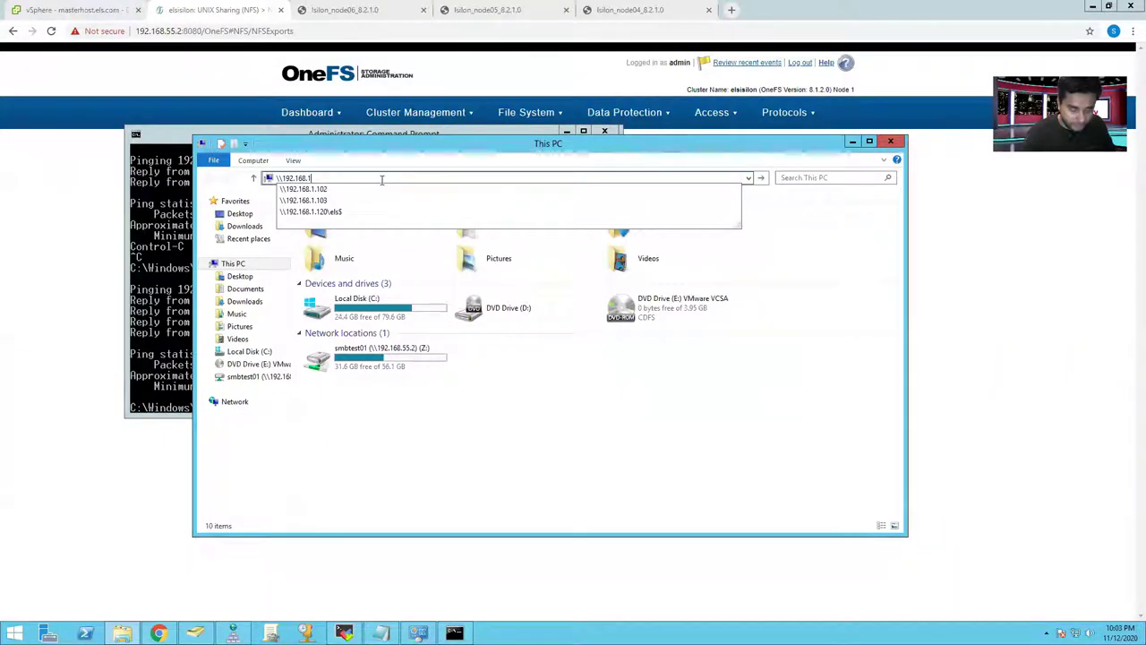
key(BackSpace)
text(55.77)
key(Return)
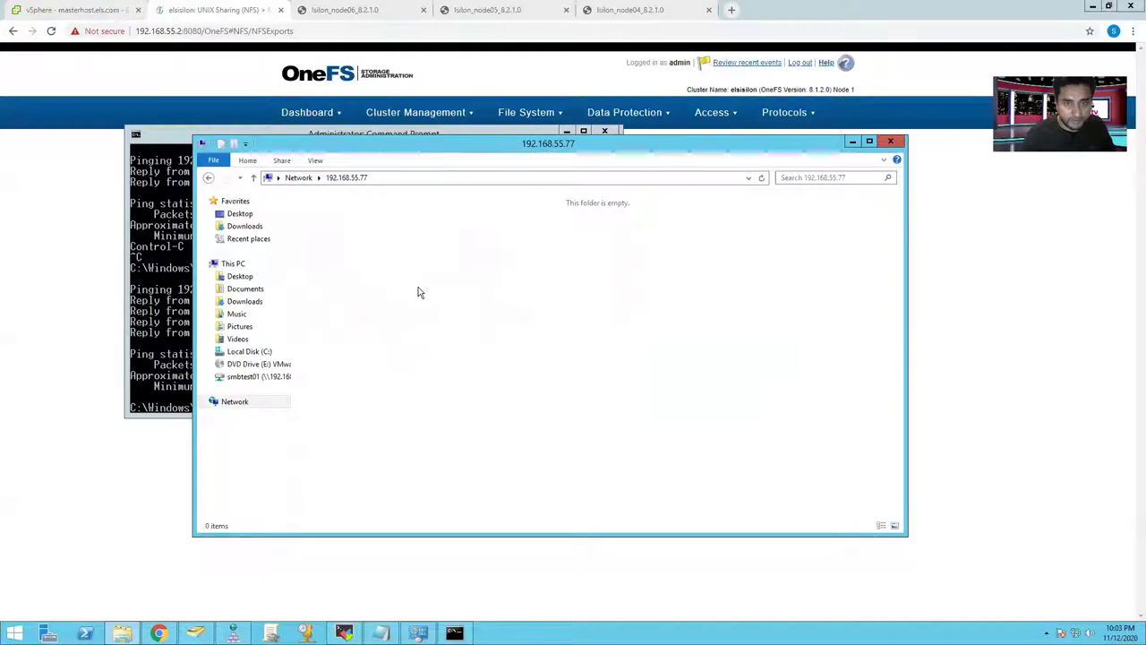
Browse the previously visited network location \\192.168.55.33 to check its shares, and close File Explorer.
click(749, 178)
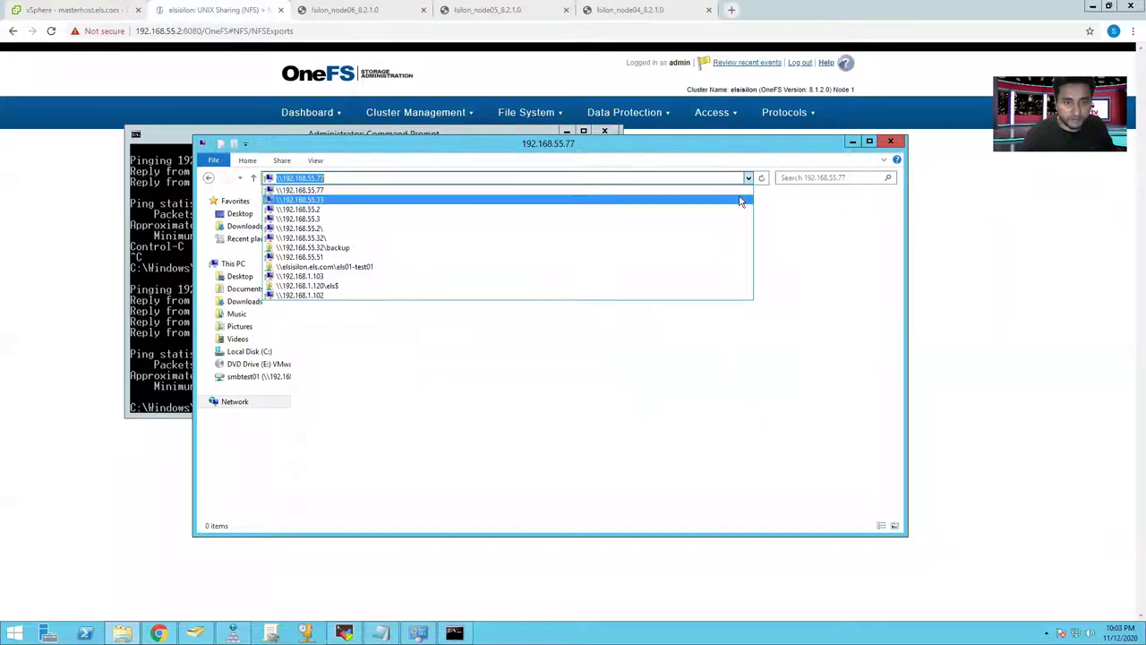
click(741, 199)
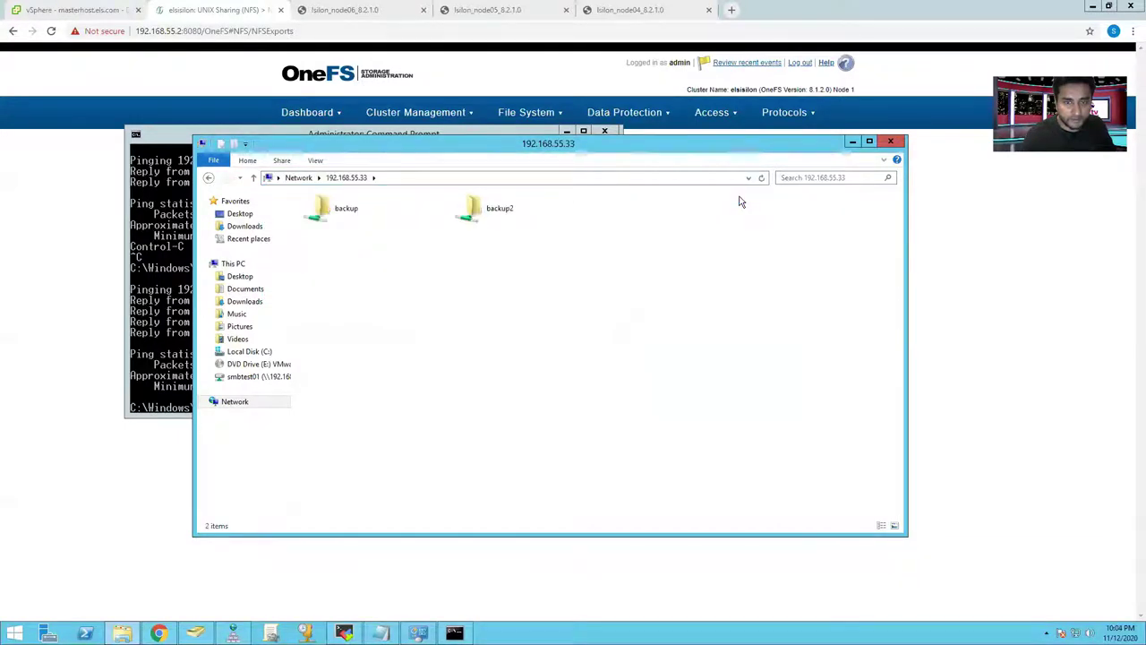
click(558, 177)
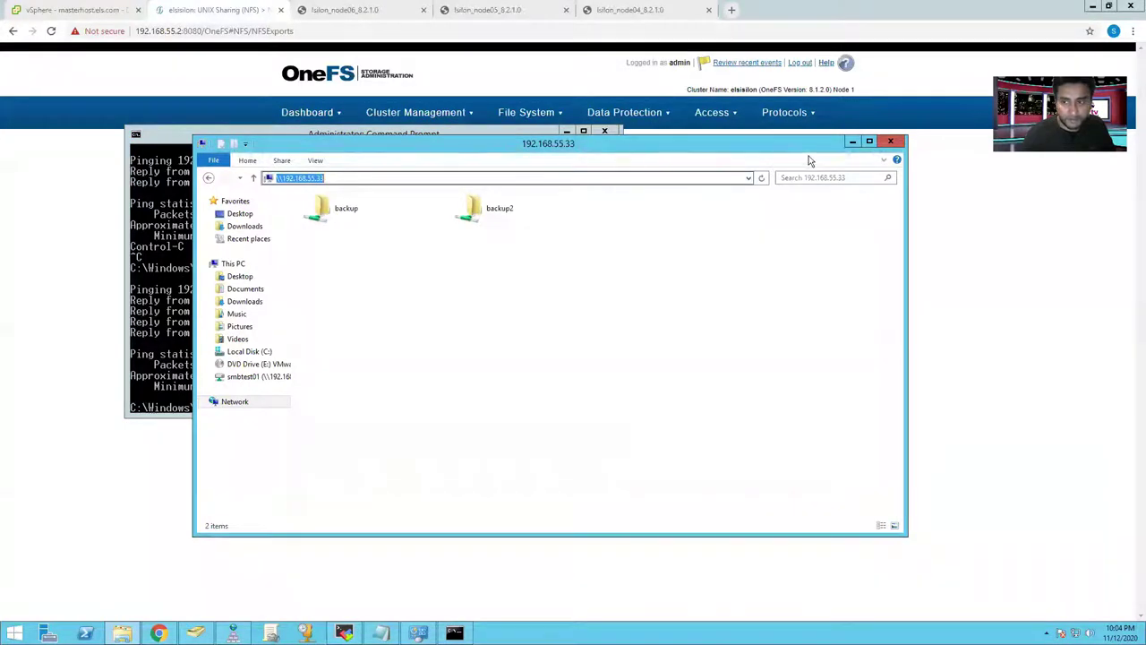
click(890, 140)
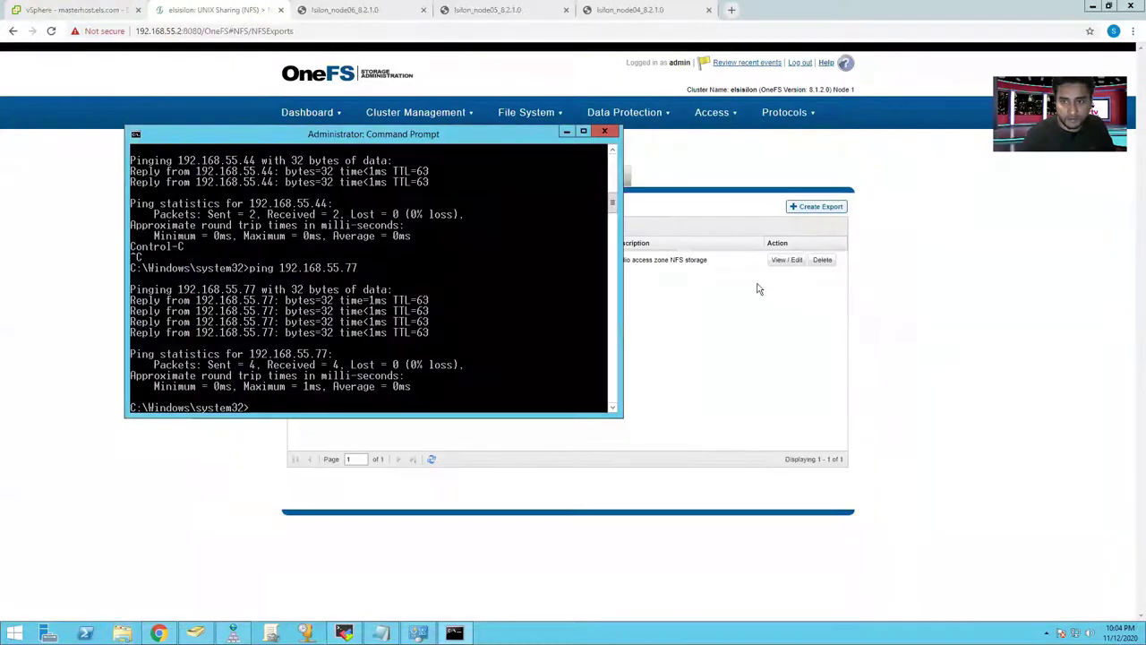
Return to OneFS and review the client settings of the /ifs/audio/audionfs export, closing its details when done.
click(566, 132)
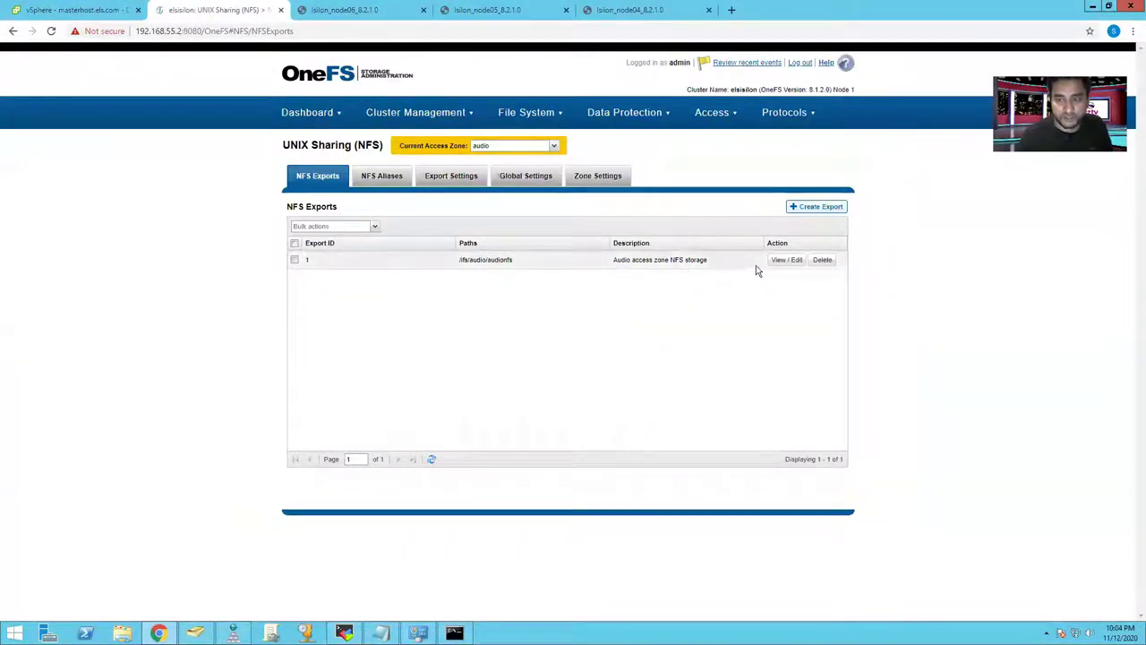
click(786, 260)
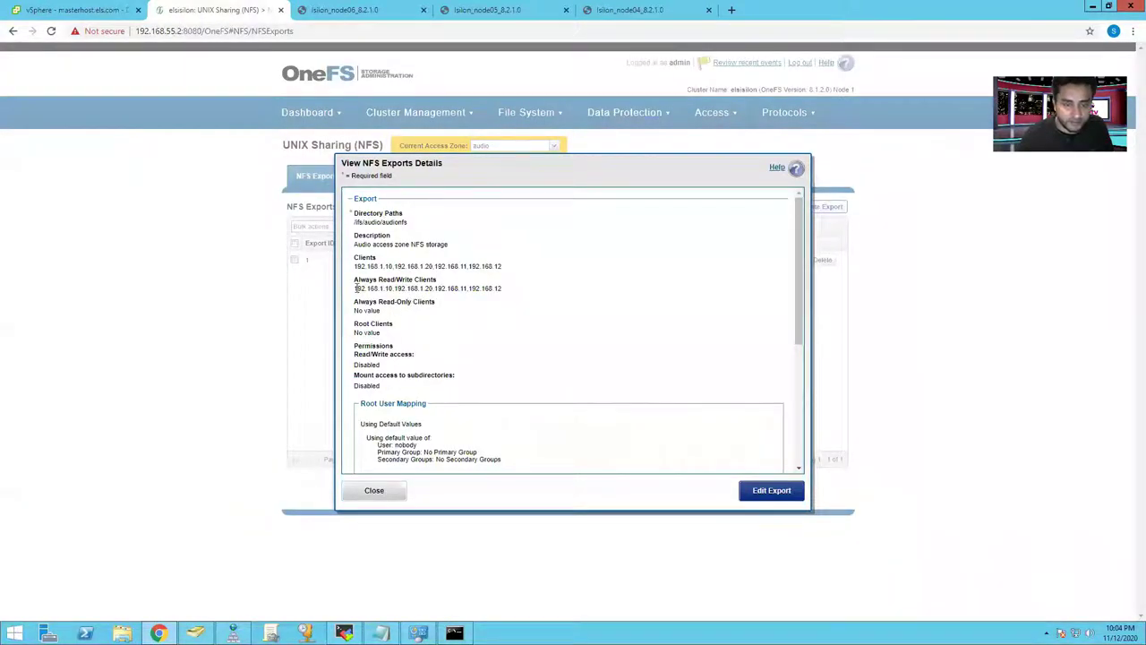
click(375, 494)
Switch to the vSphere Client and start a new datastore on masterhost.els.com with type NFS and version NFS 3.
click(76, 10)
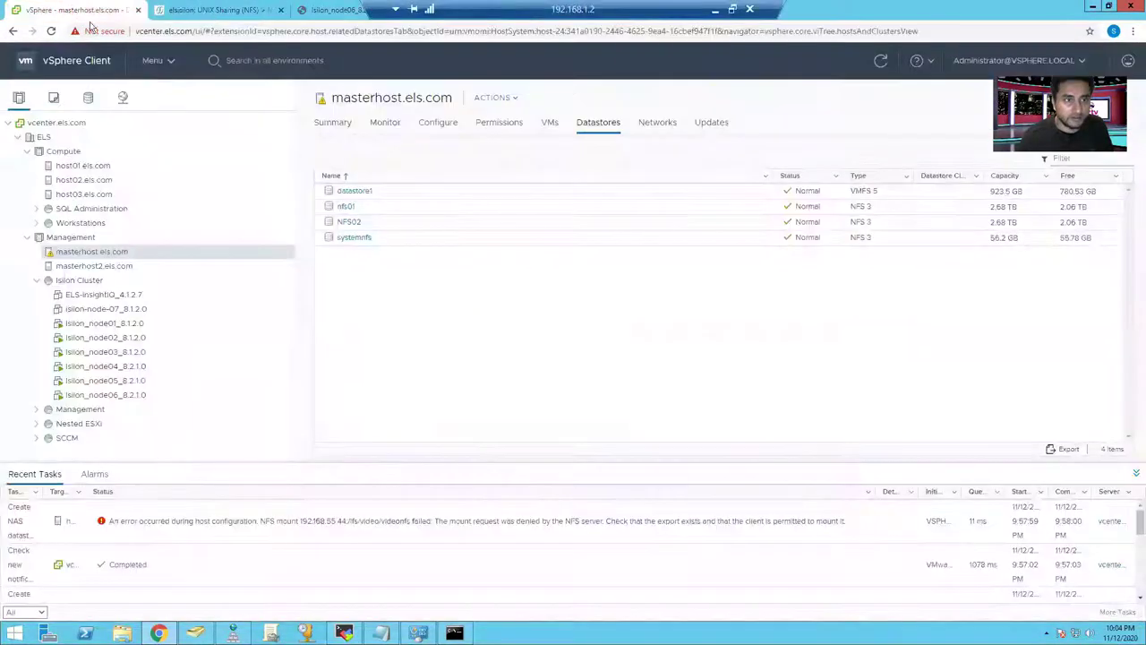
right_click(96, 255)
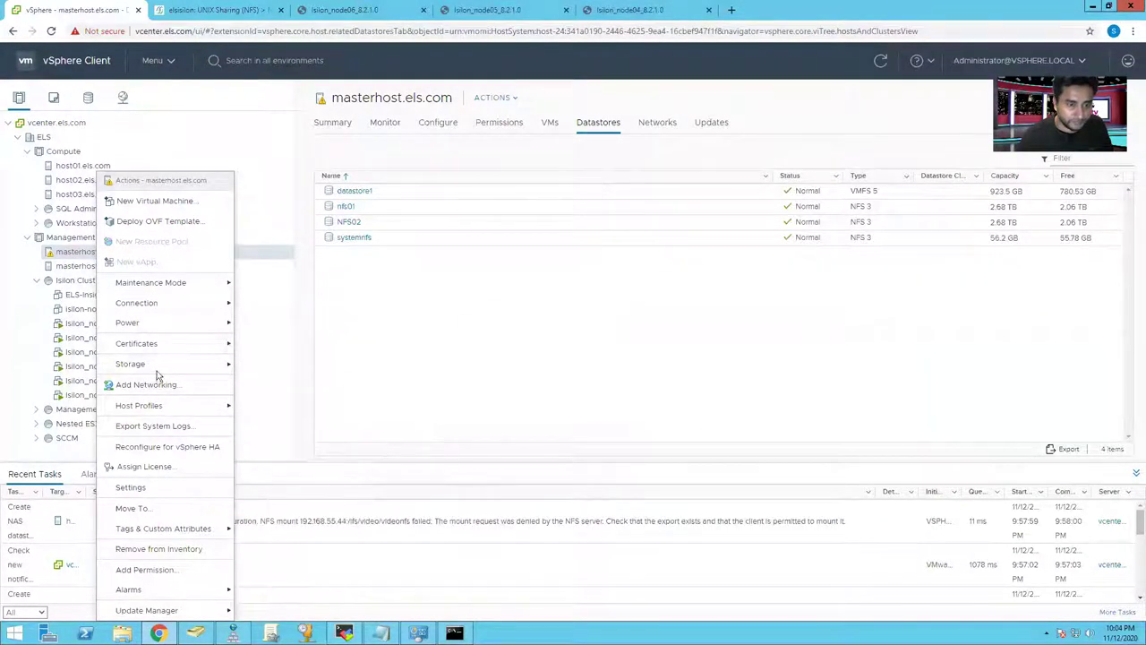
mouse_move(185, 367)
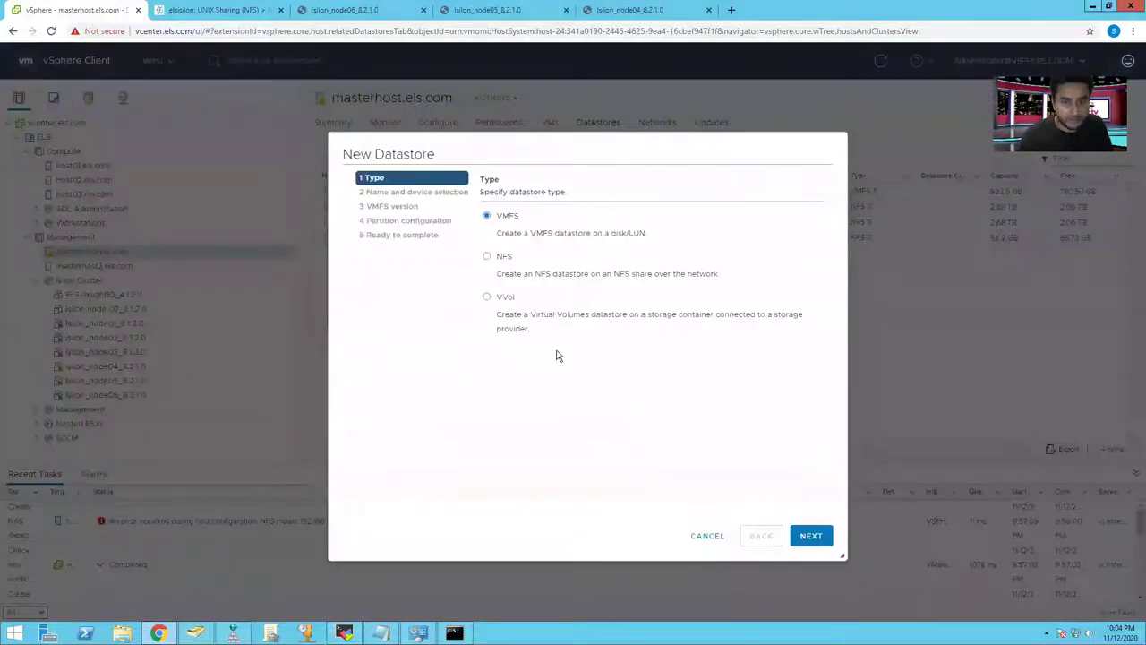
click(812, 536)
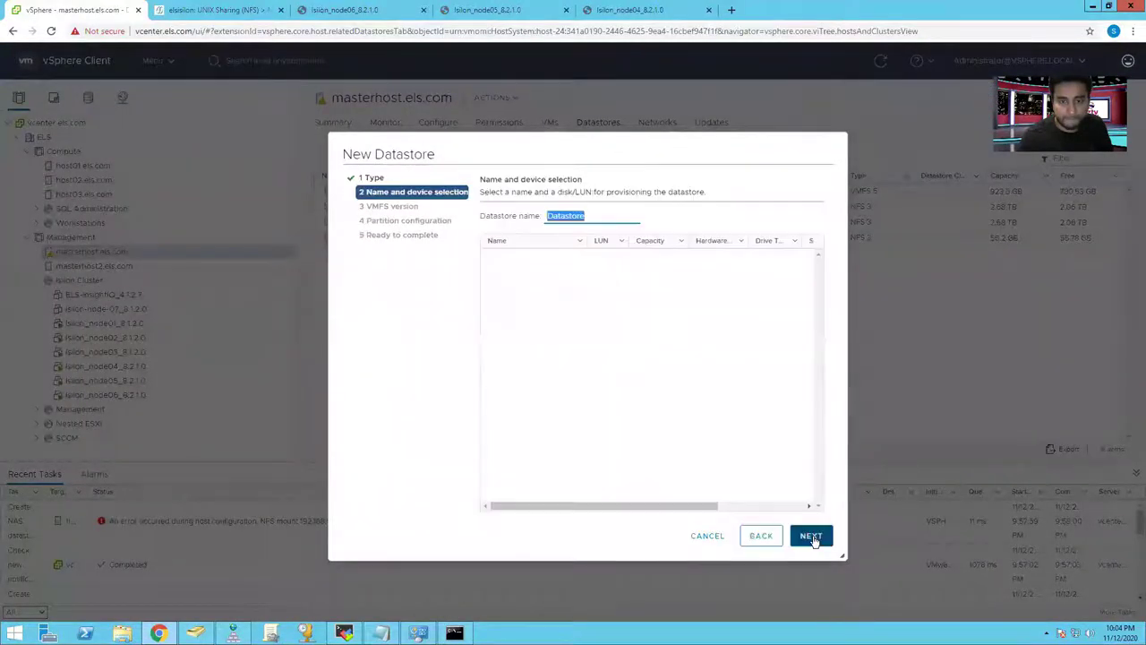
click(761, 535)
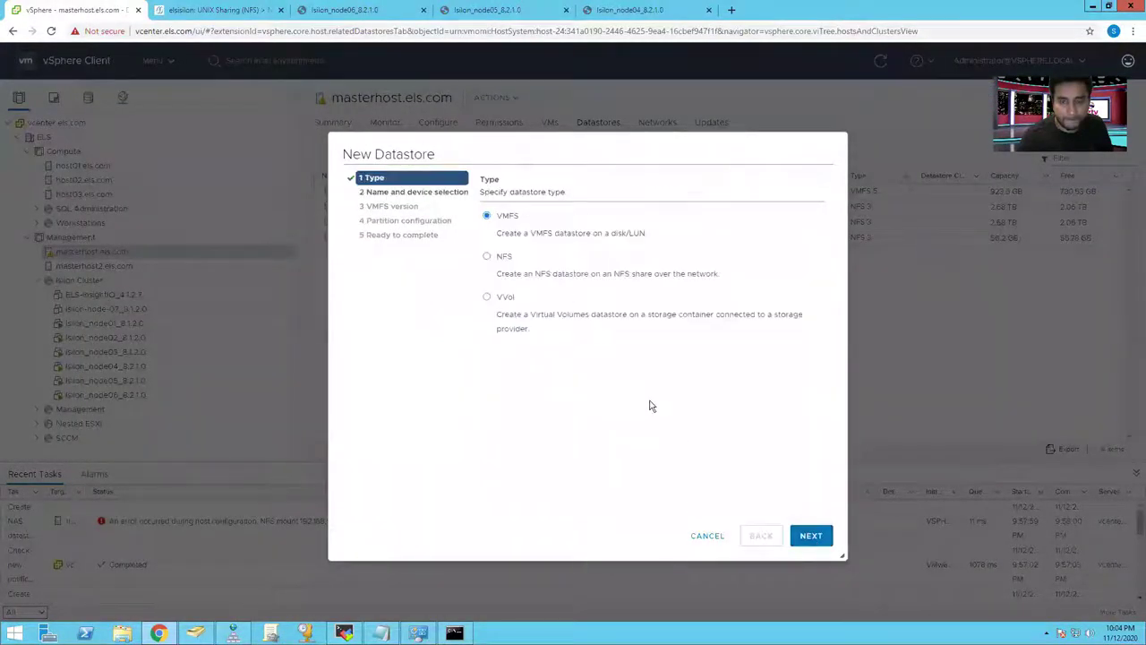
click(486, 258)
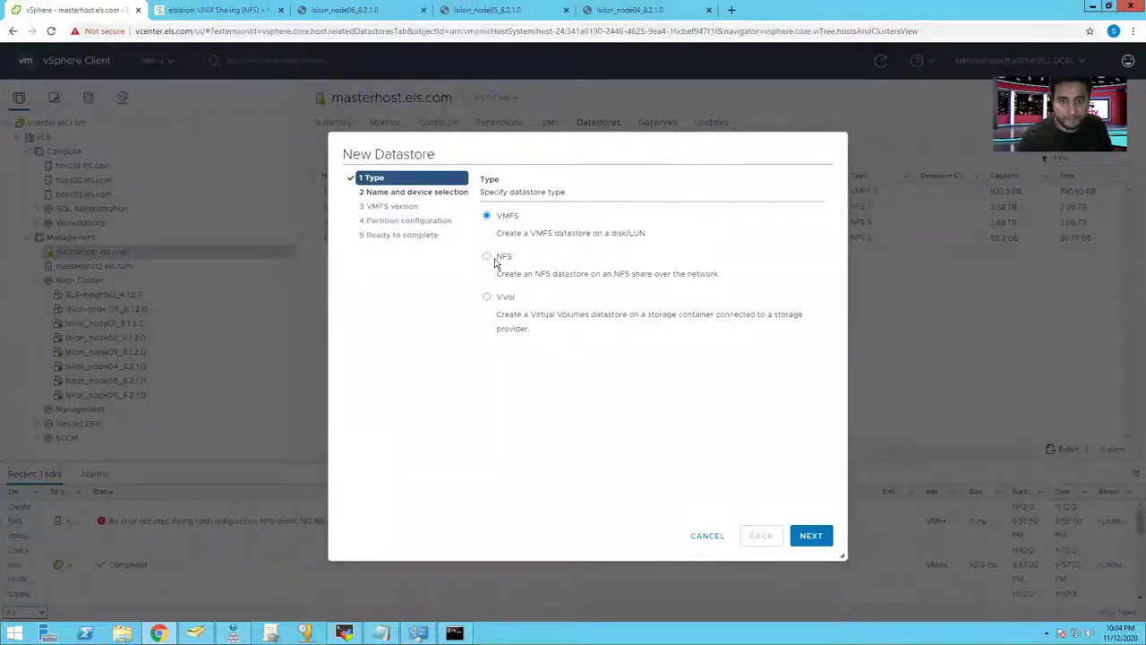
click(806, 535)
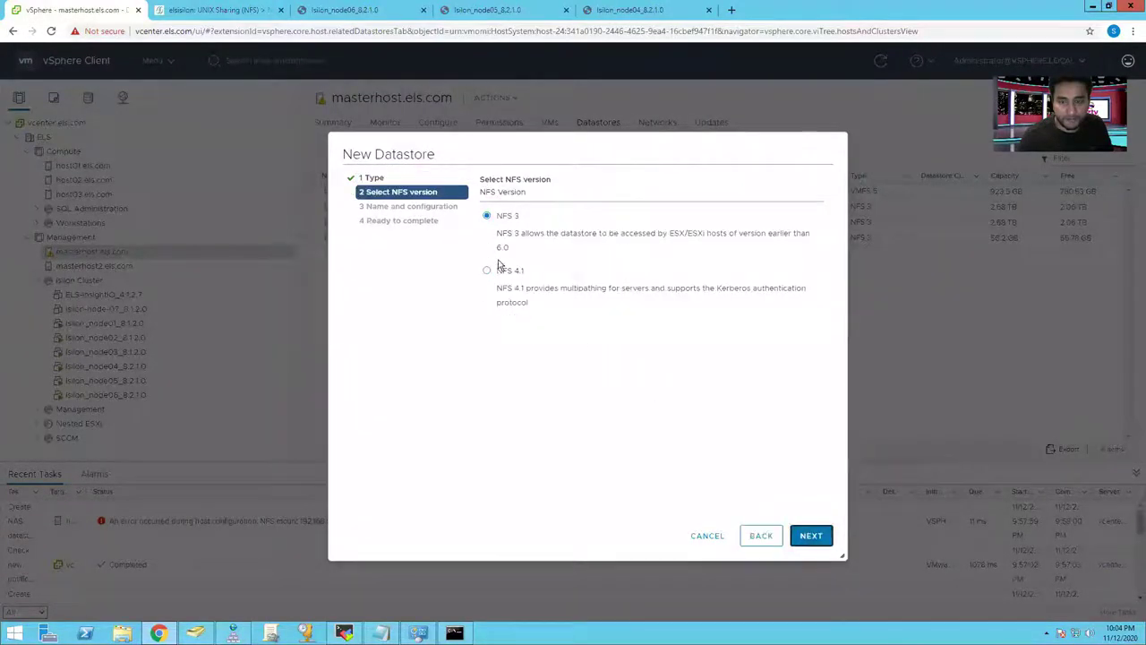
click(810, 535)
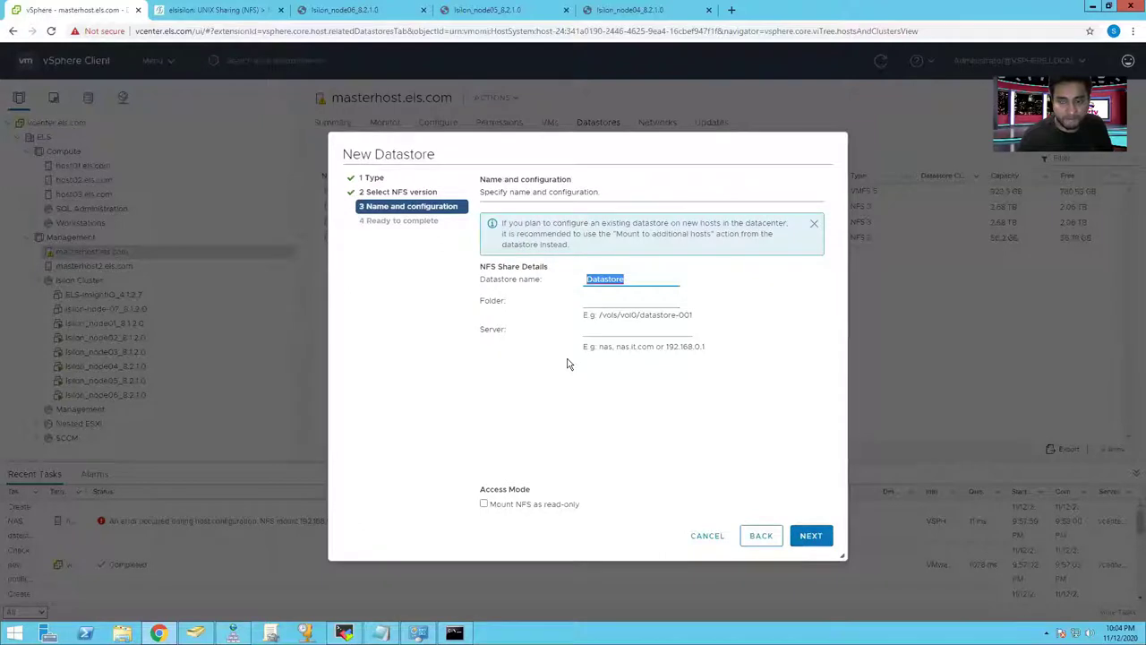
Enter Audio as the name of the new NFS datastore.
click(602, 301)
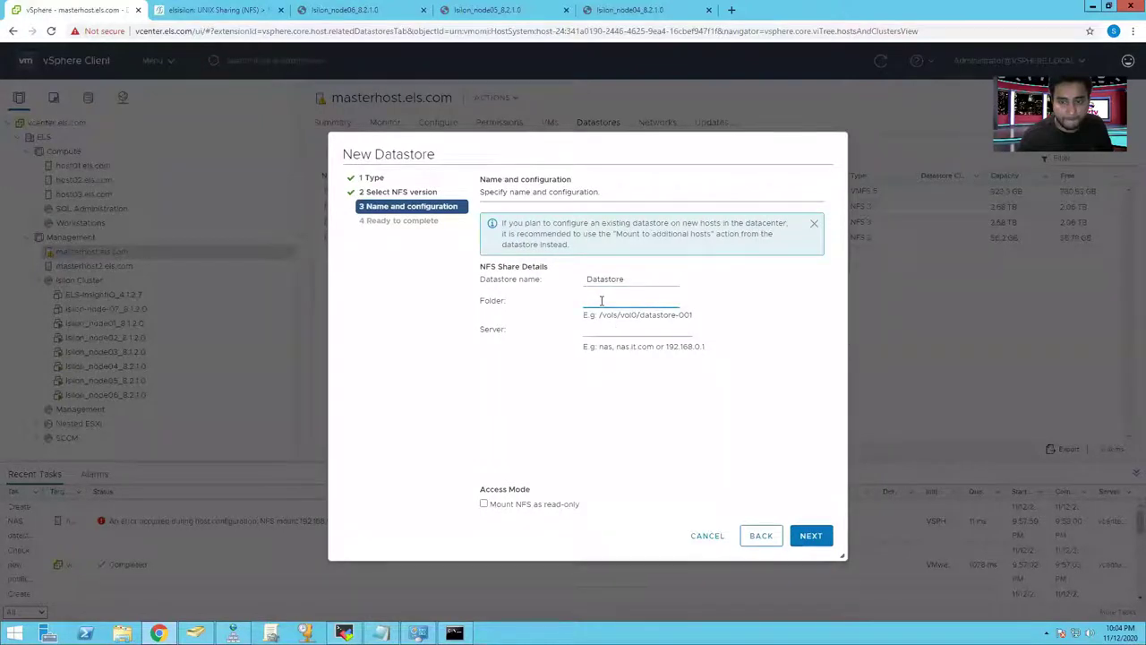
double_click(627, 279)
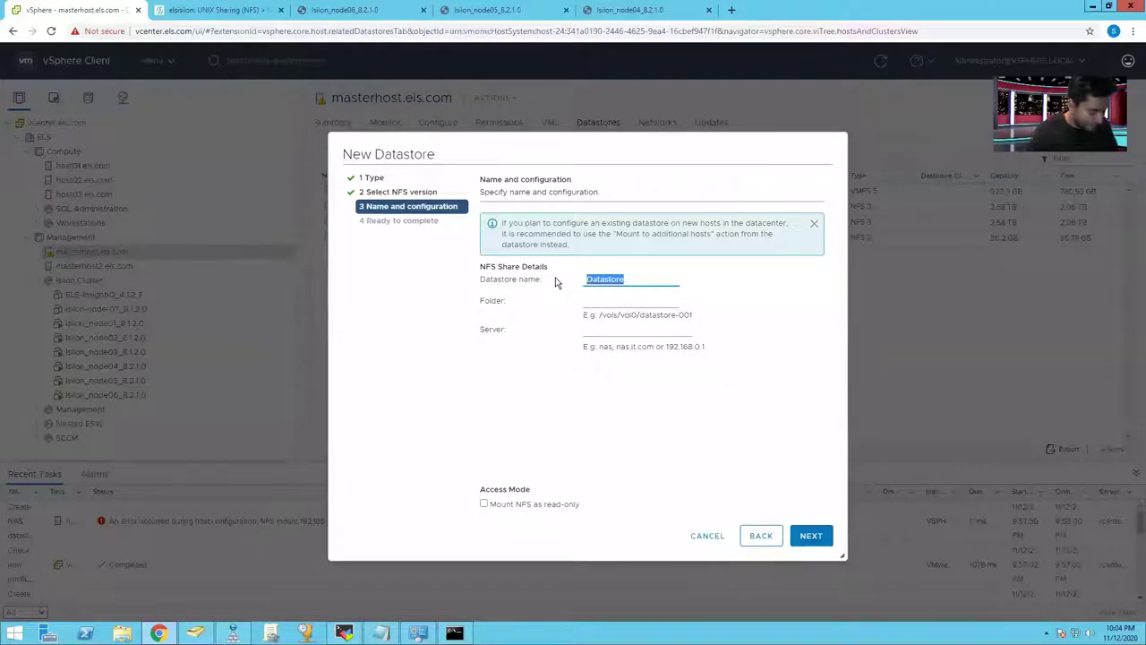
text(Audio)
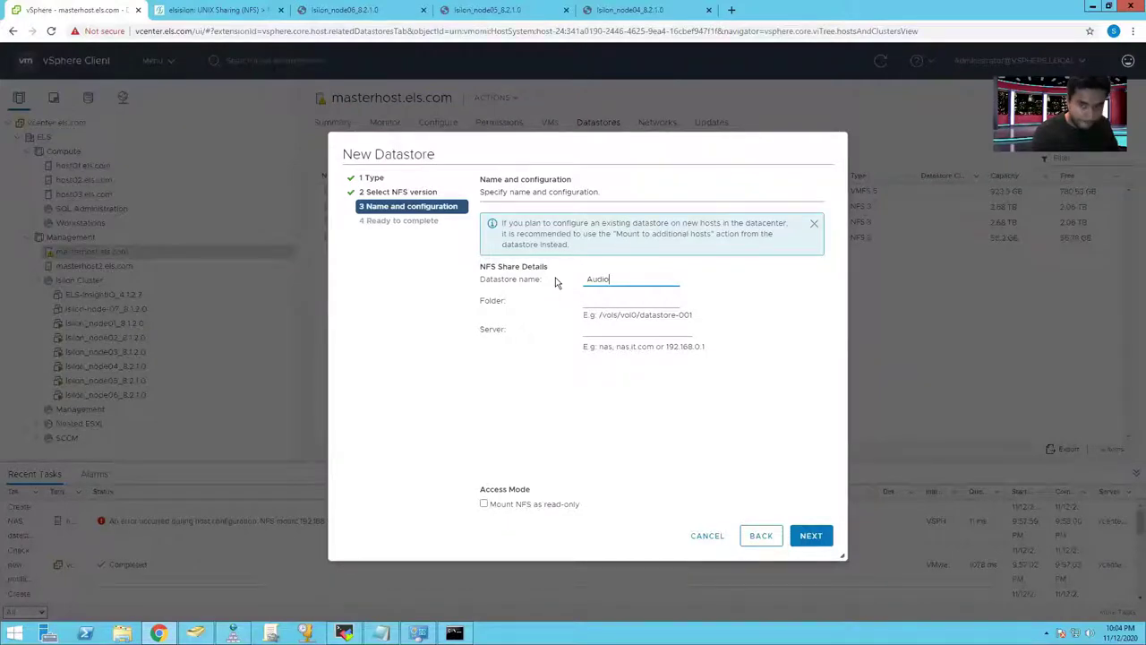
Complete the new NFS datastore's name as Audio-NFS and activate its folder field.
text(-N)
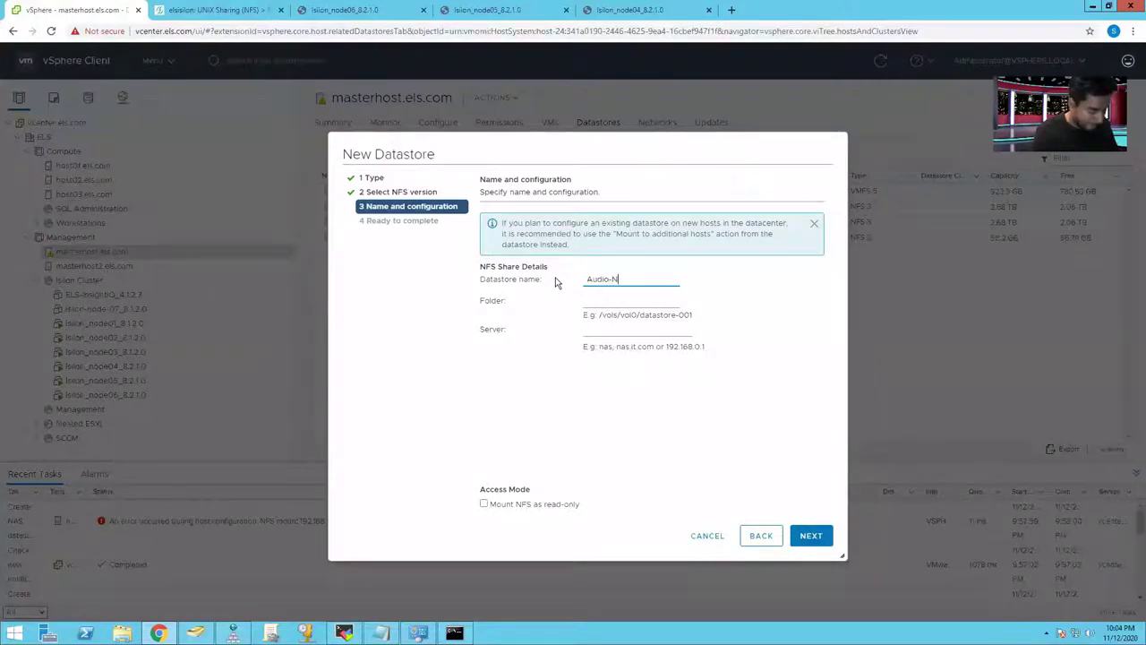
text(FS)
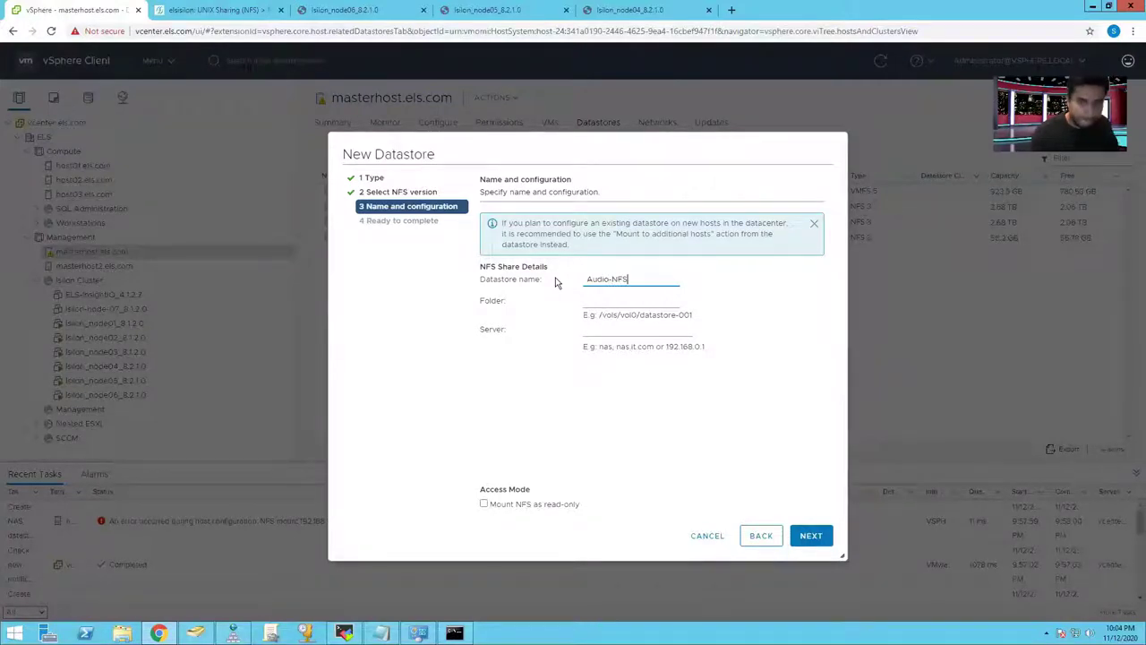
click(617, 297)
text(1.20.192.168.11.192.168.12)
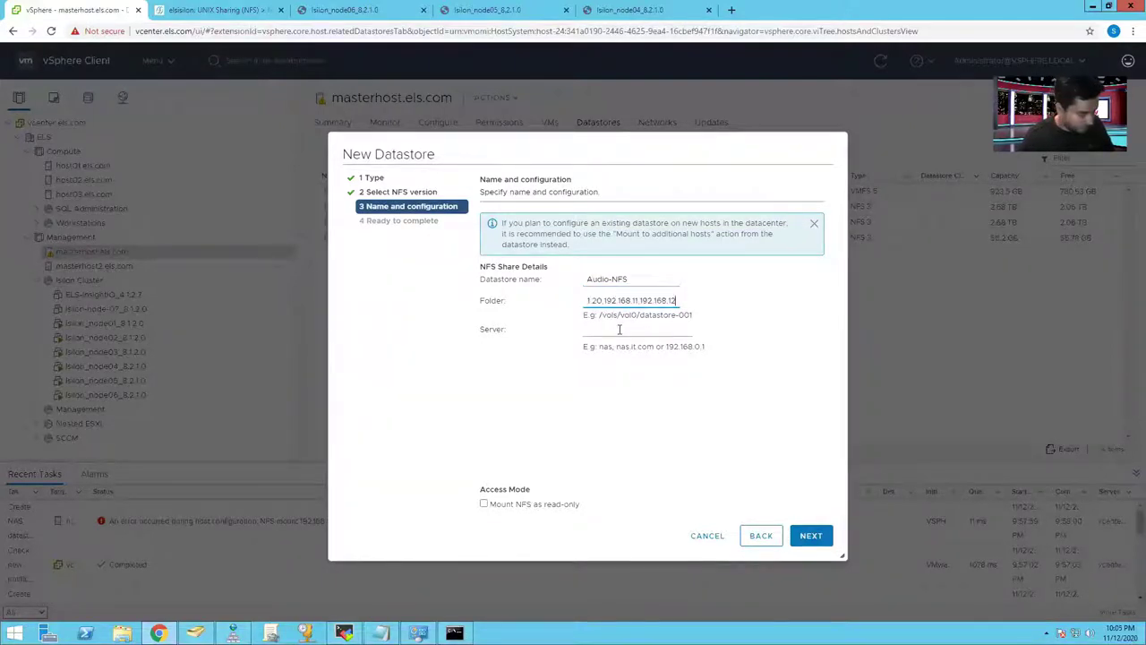
key(ctrl+a)
key(BackSpace)
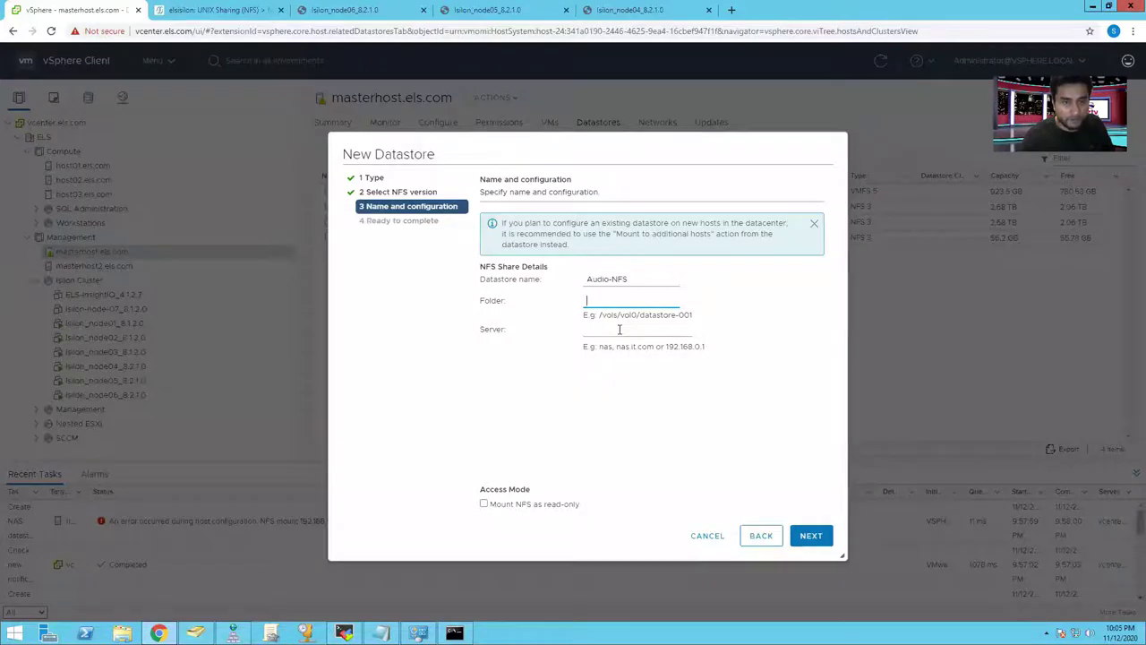
Copy the directory path /ifs/audio/audionfs from the audio zone's NFS export in OneFS into the vSphere datastore's folder field.
click(215, 11)
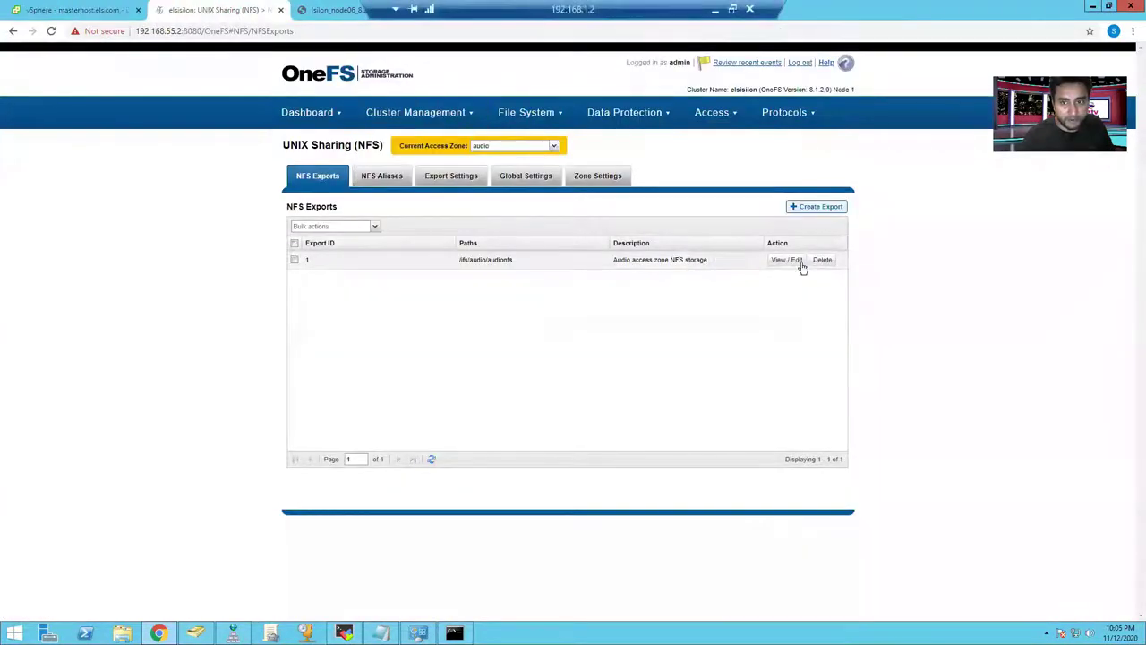
click(786, 260)
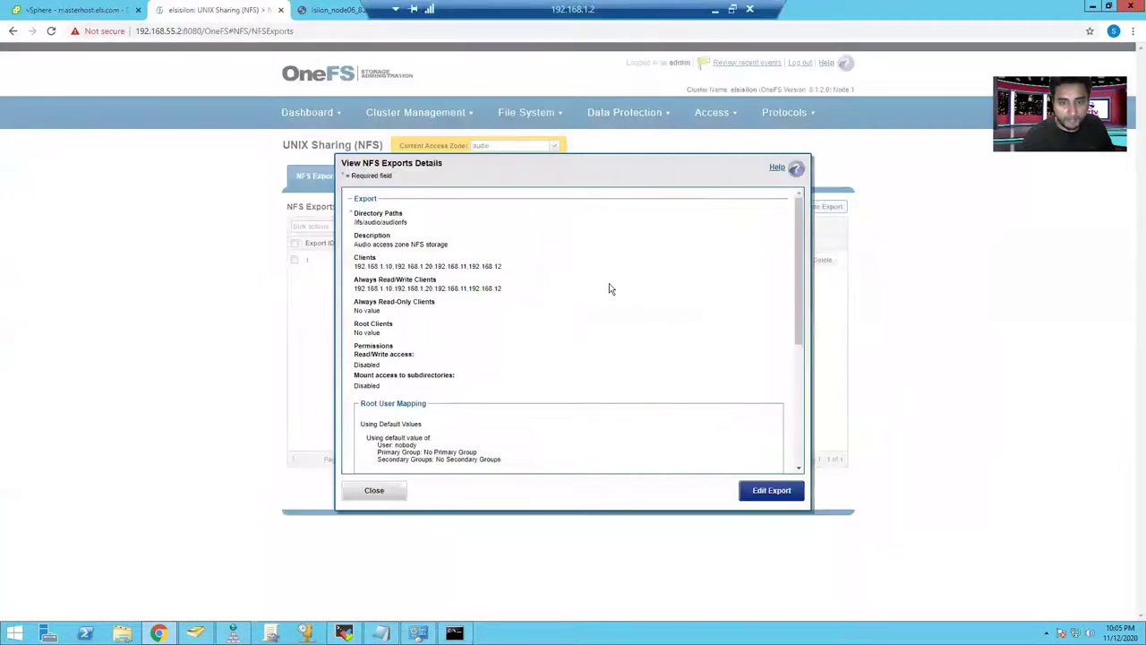
drag(366, 222, 410, 223)
click(414, 224)
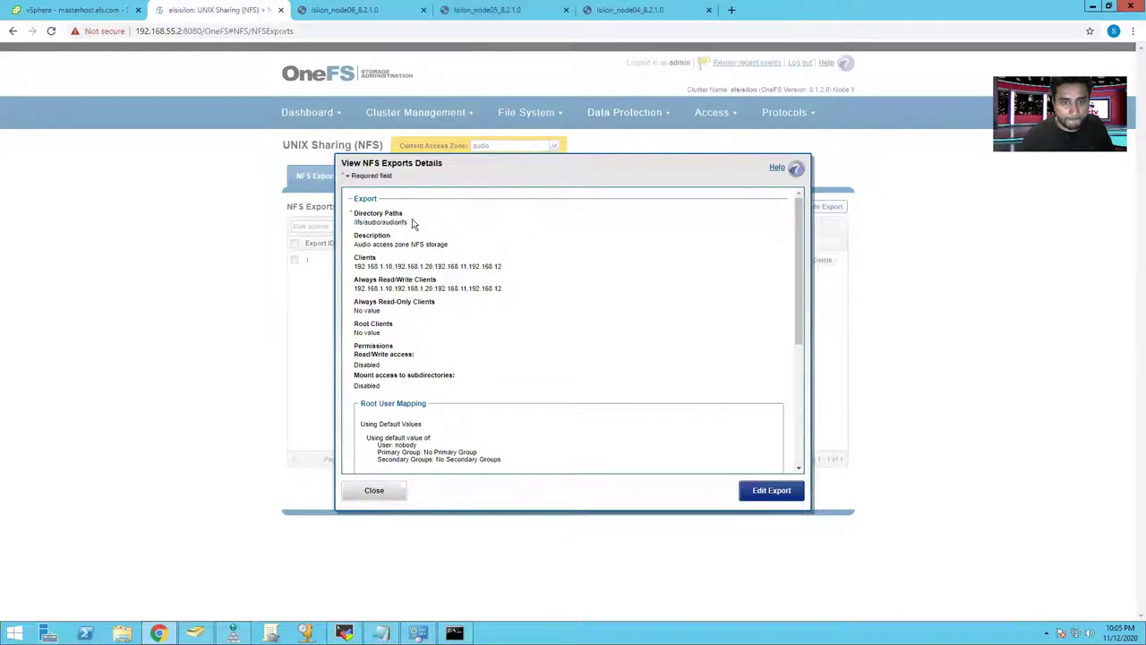
triple_click(405, 223)
key(ctrl+c)
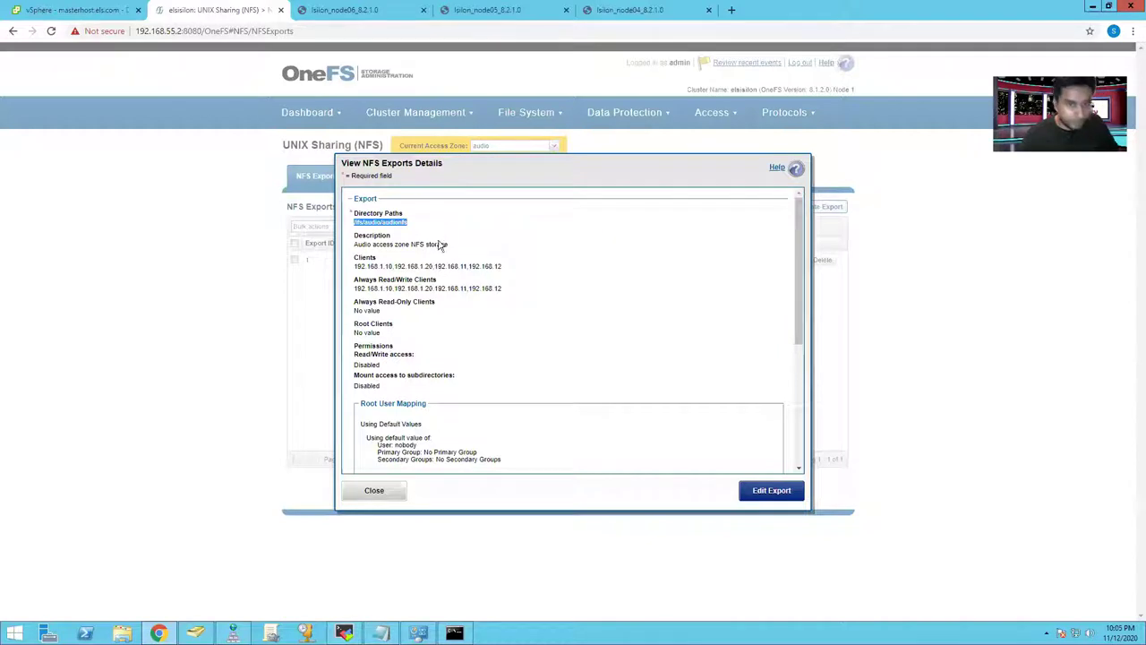
click(79, 11)
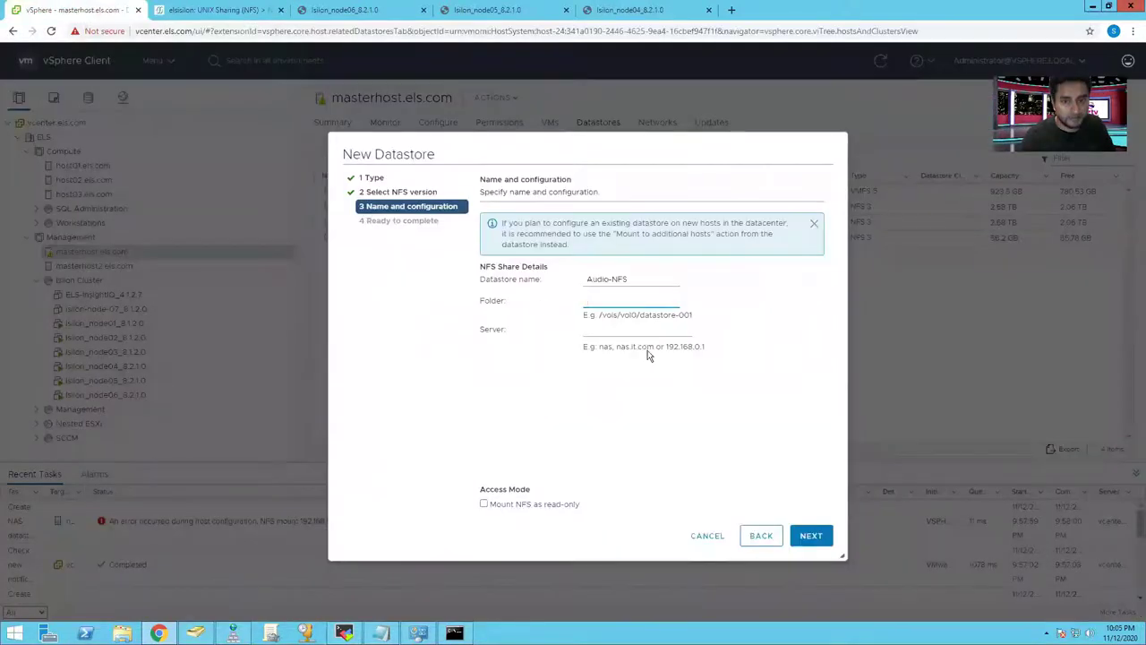
key(ctrl+v)
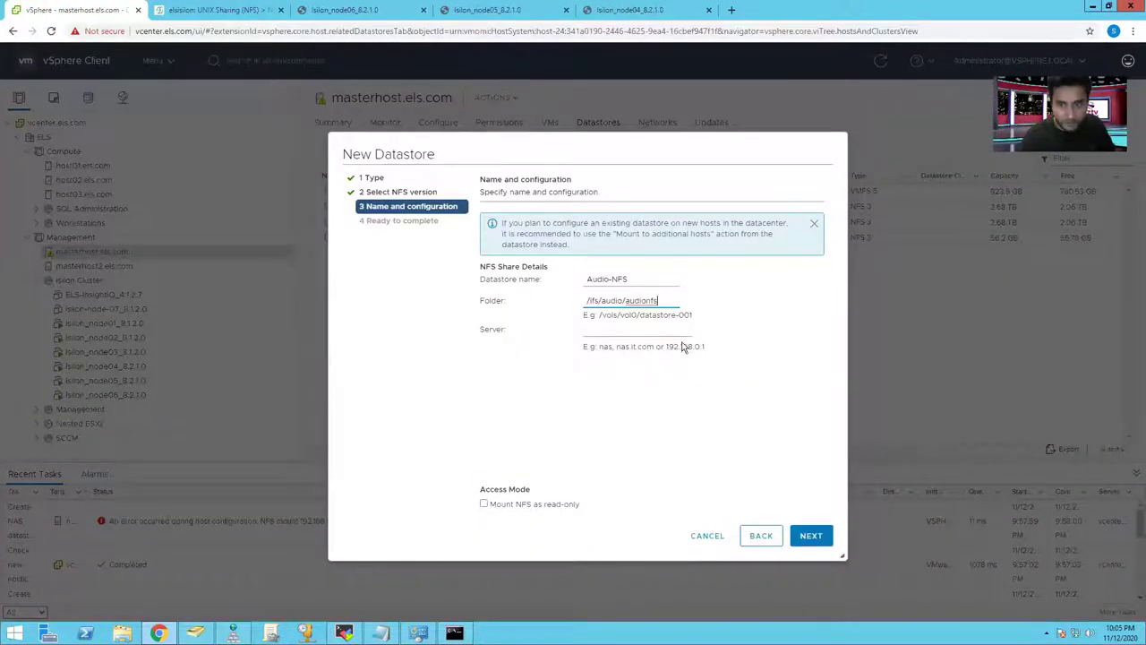
Set the NFS server to 192.168.55.77, review the summary, and finish creating the datastore.
click(637, 334)
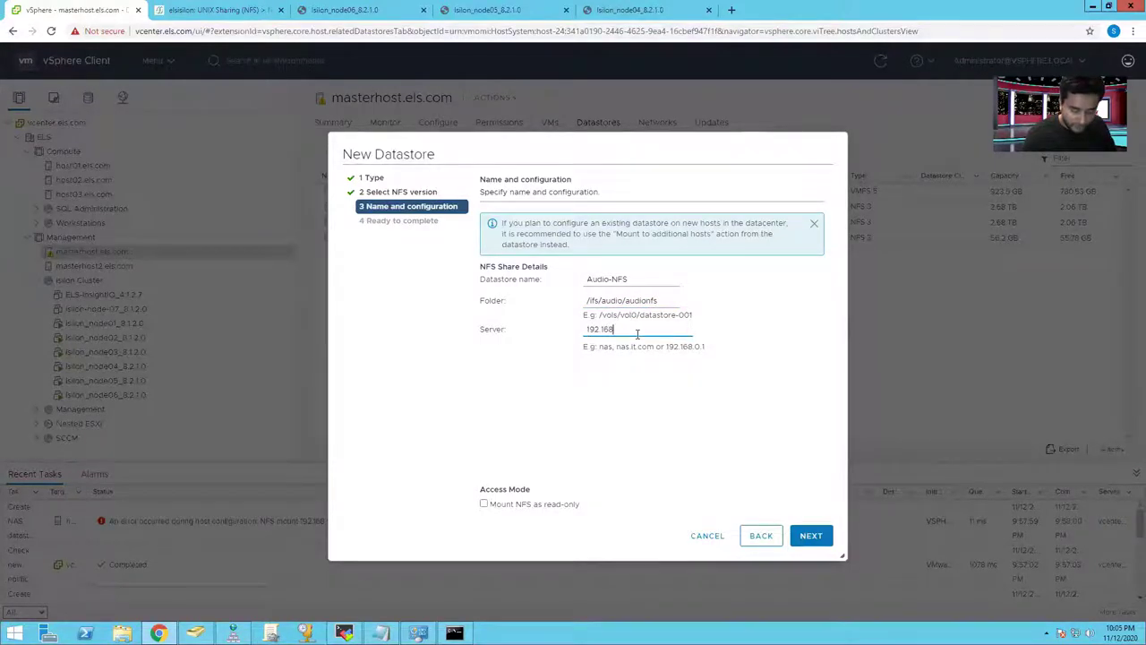
text(192.168.55.77)
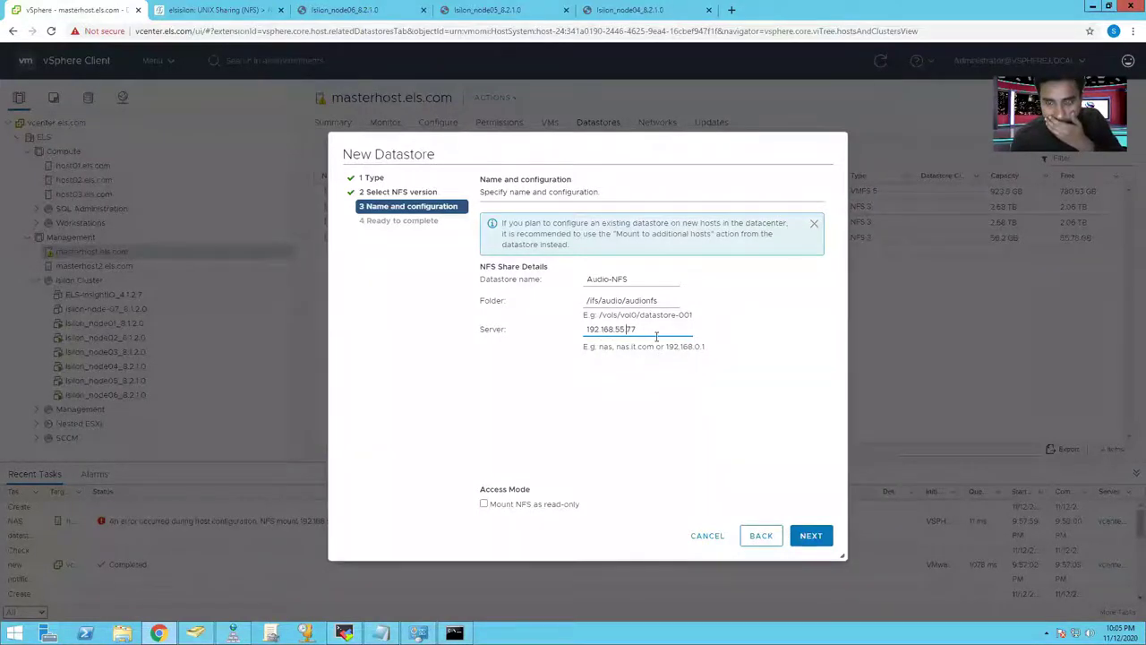
click(810, 535)
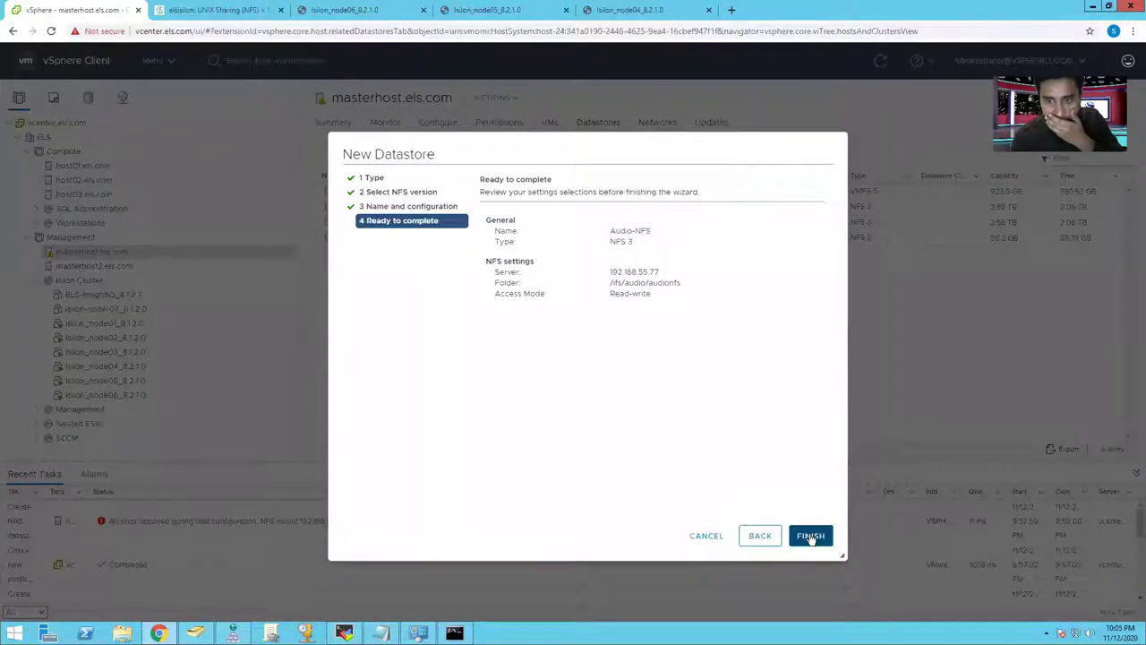
click(763, 536)
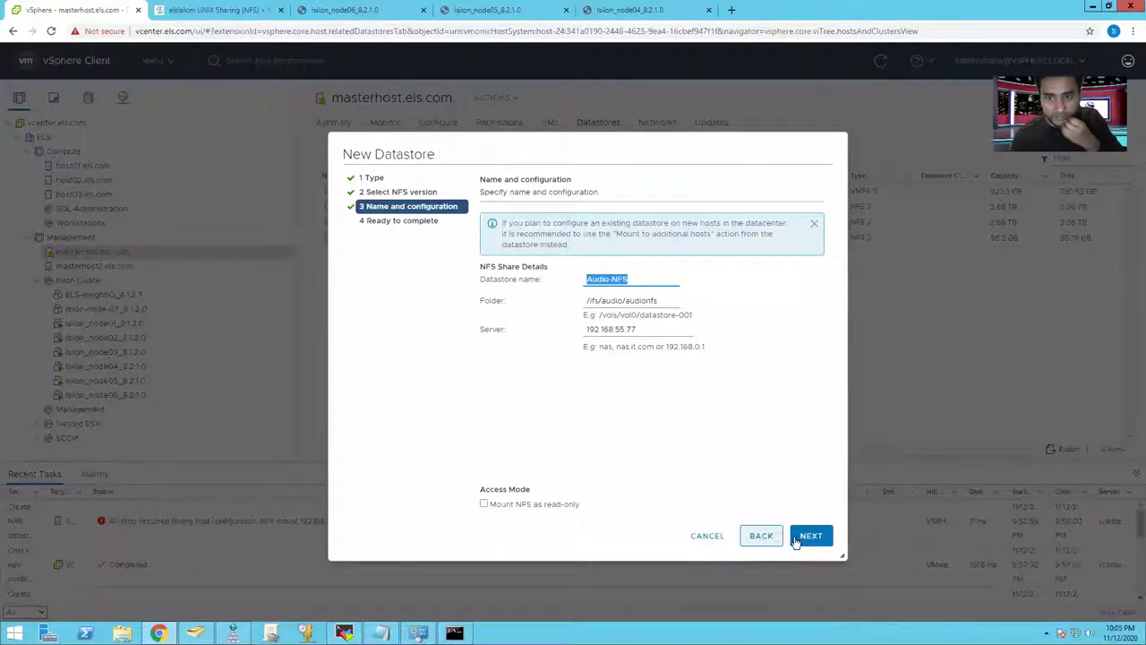
click(809, 537)
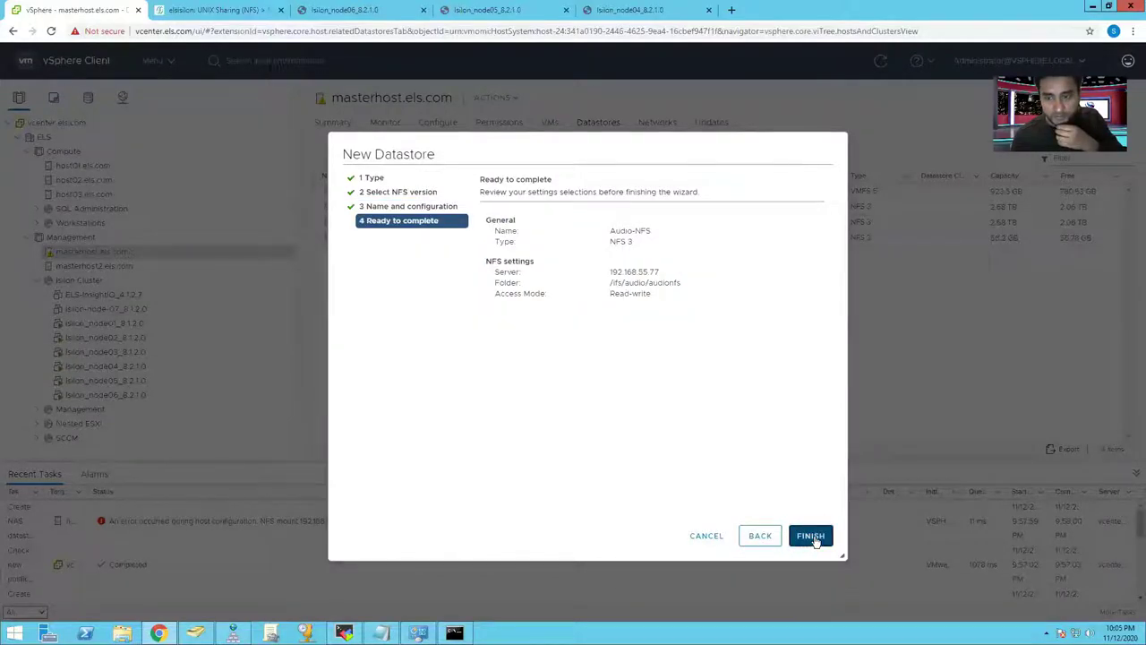
click(812, 537)
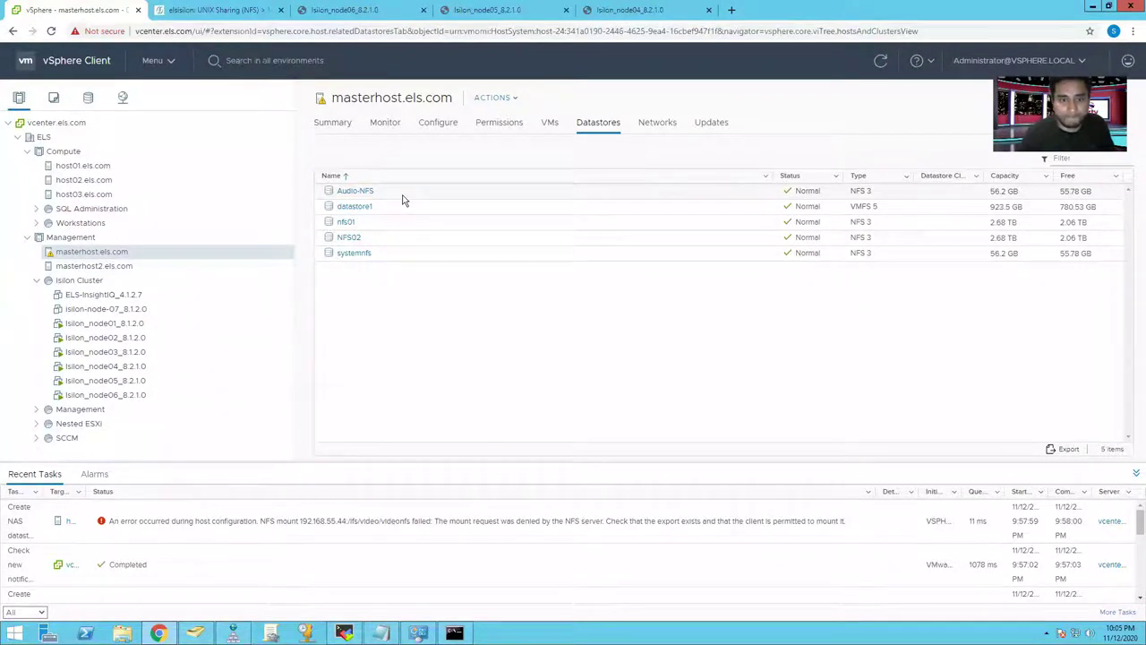
Check the Audio-NFS datastore's capacity, and switch to OneFS to view the SmartQuotas list.
click(1007, 193)
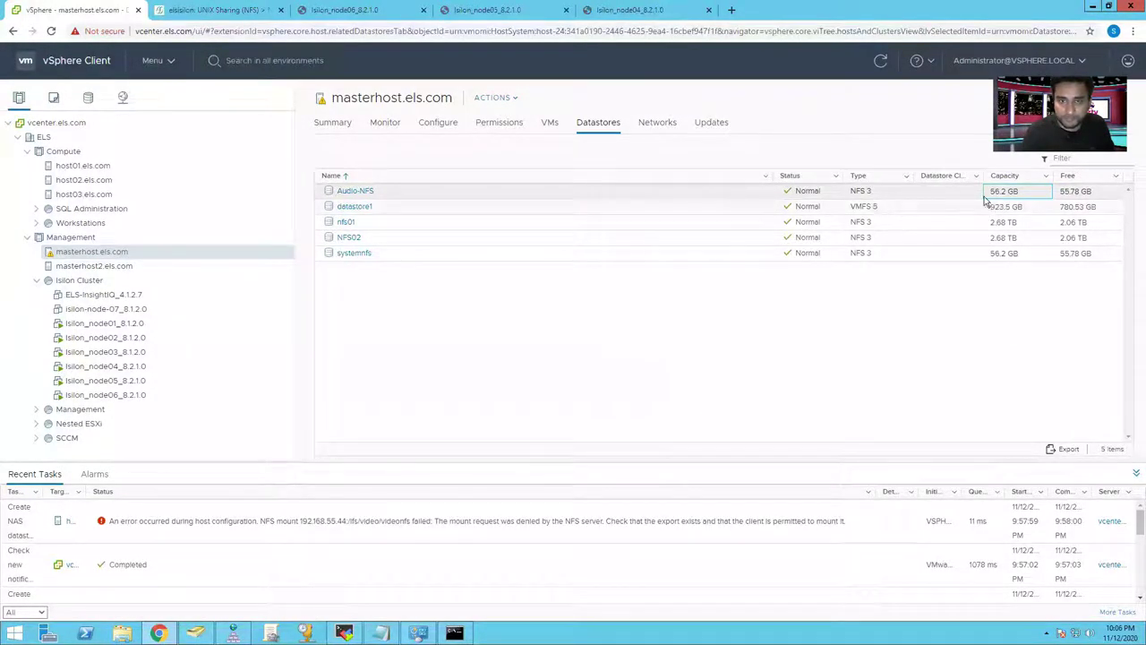
click(227, 10)
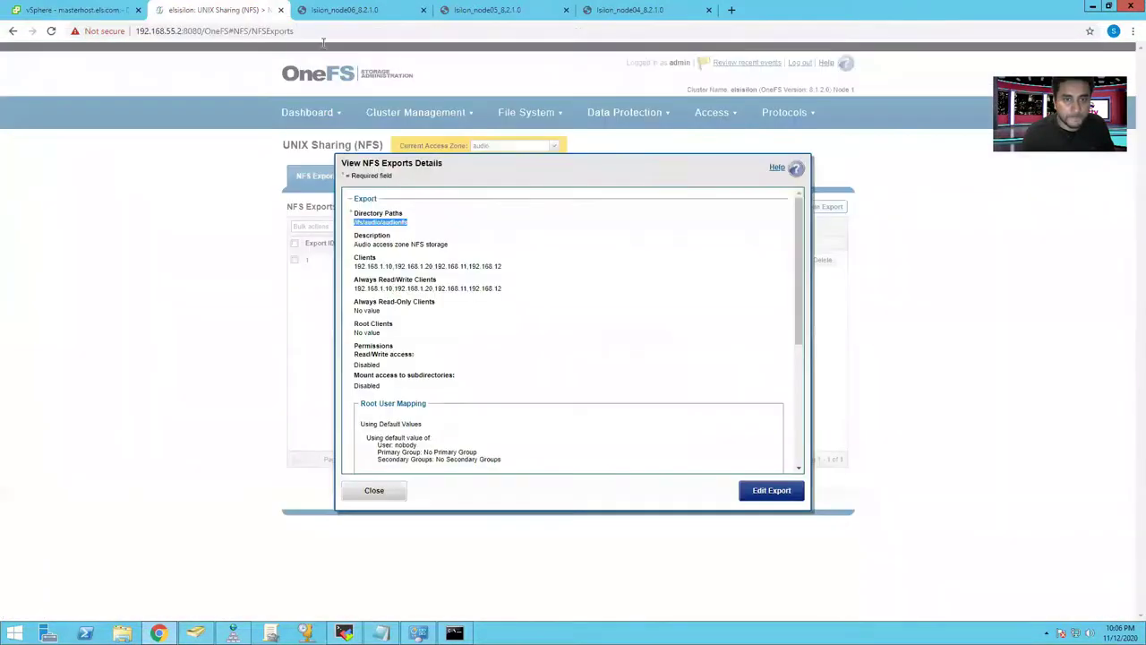
click(376, 491)
click(388, 179)
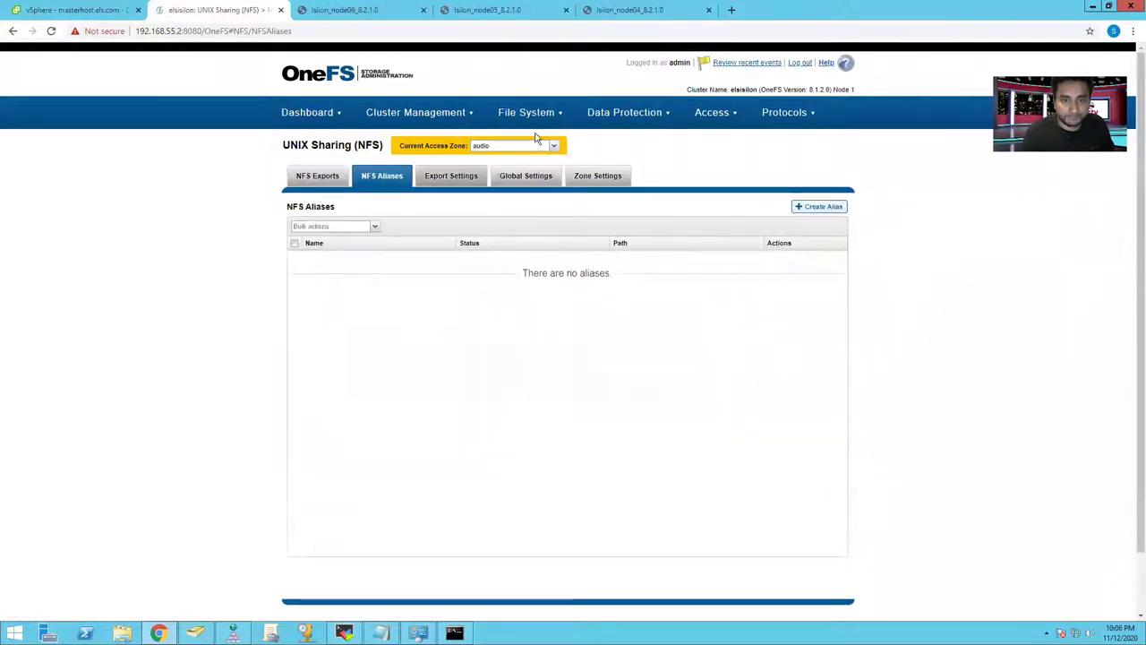
click(317, 178)
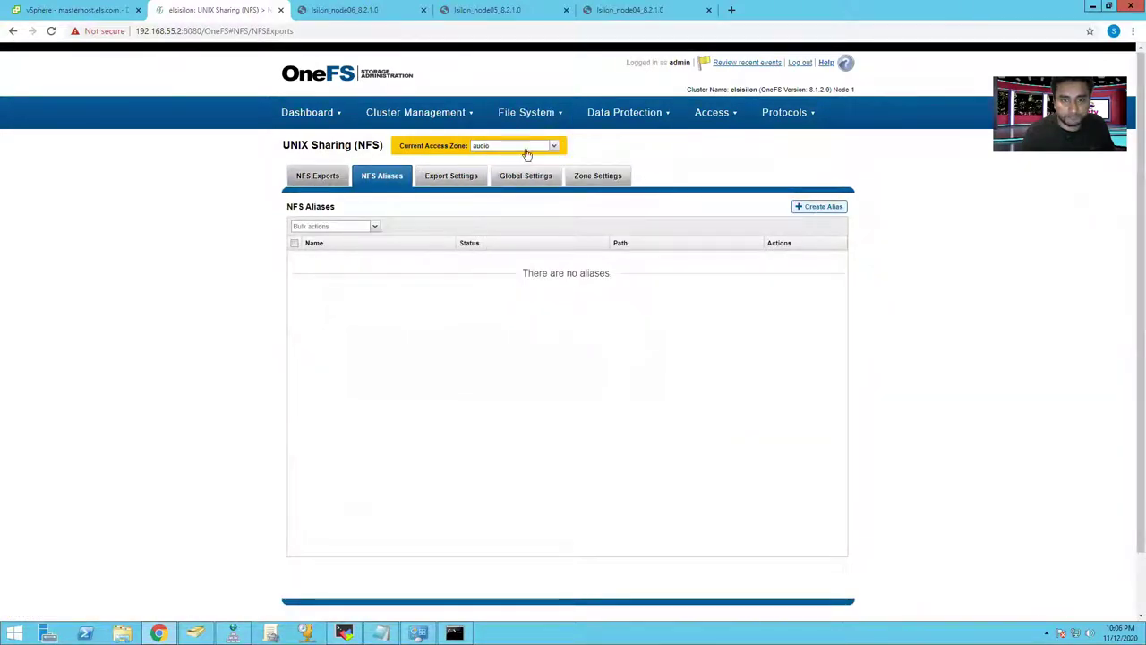
mouse_move(539, 131)
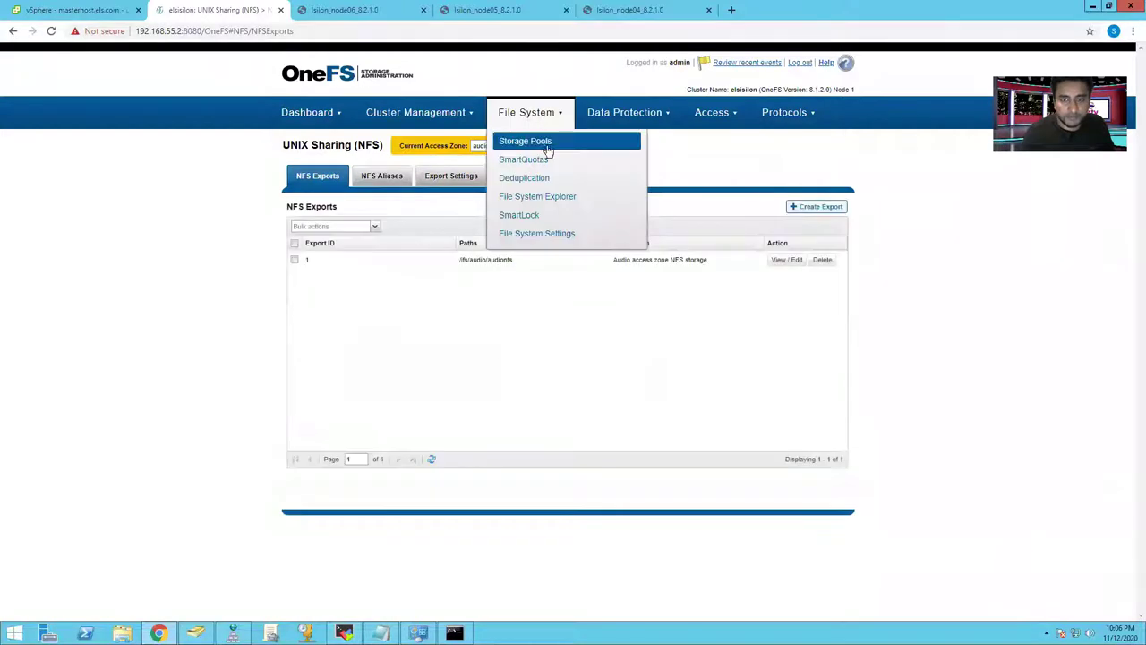
click(551, 162)
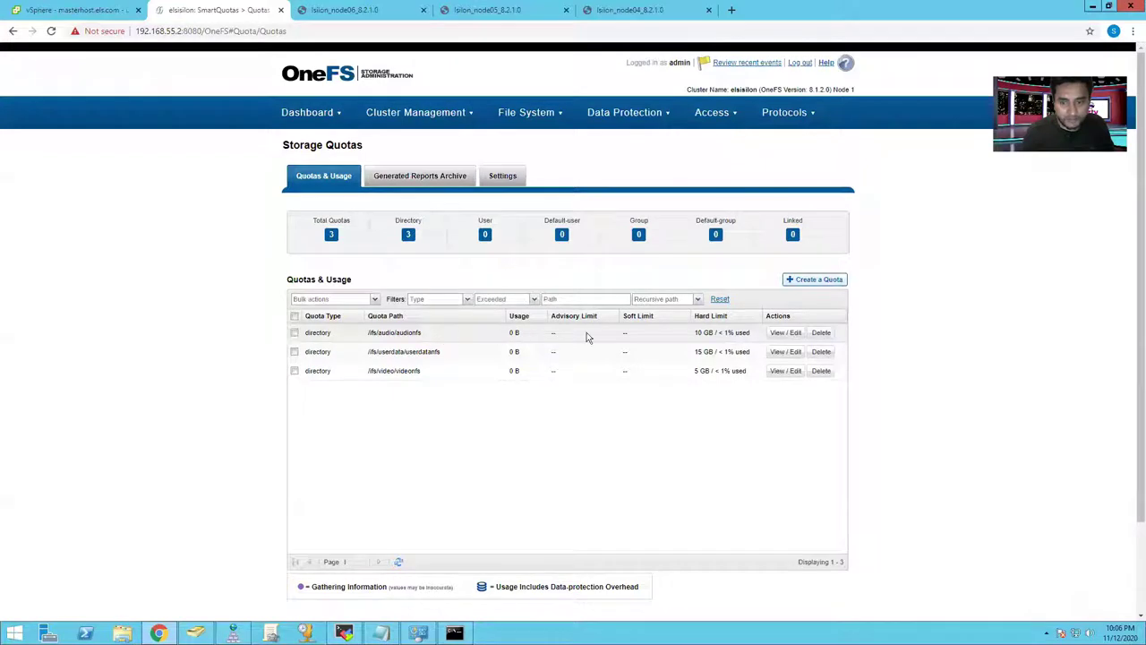
Examine the limit settings of the /ifs/audio/audionfs quota without changing them, and compare them with the datastore capacity in vSphere.
click(785, 333)
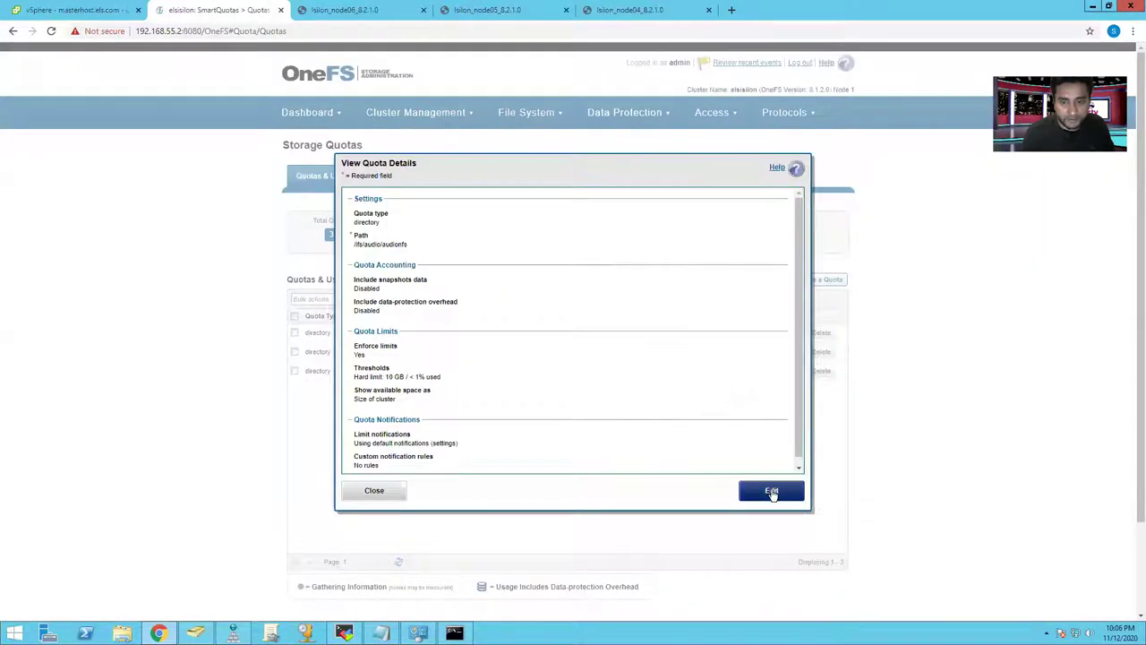
click(760, 490)
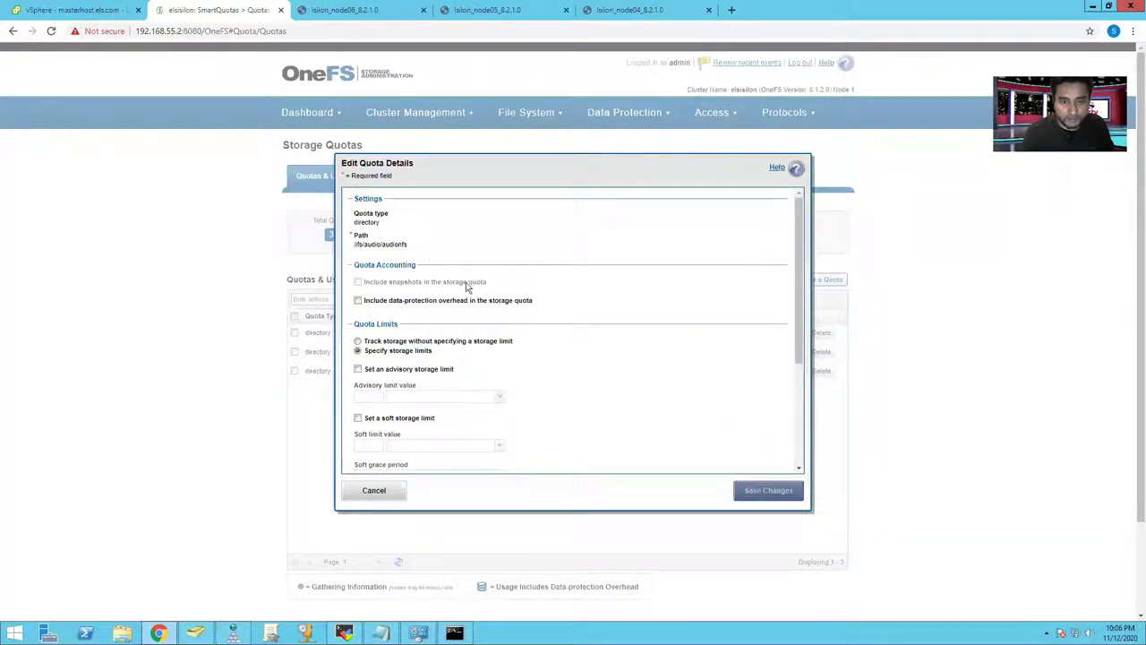
scroll(579, 416, down, 3)
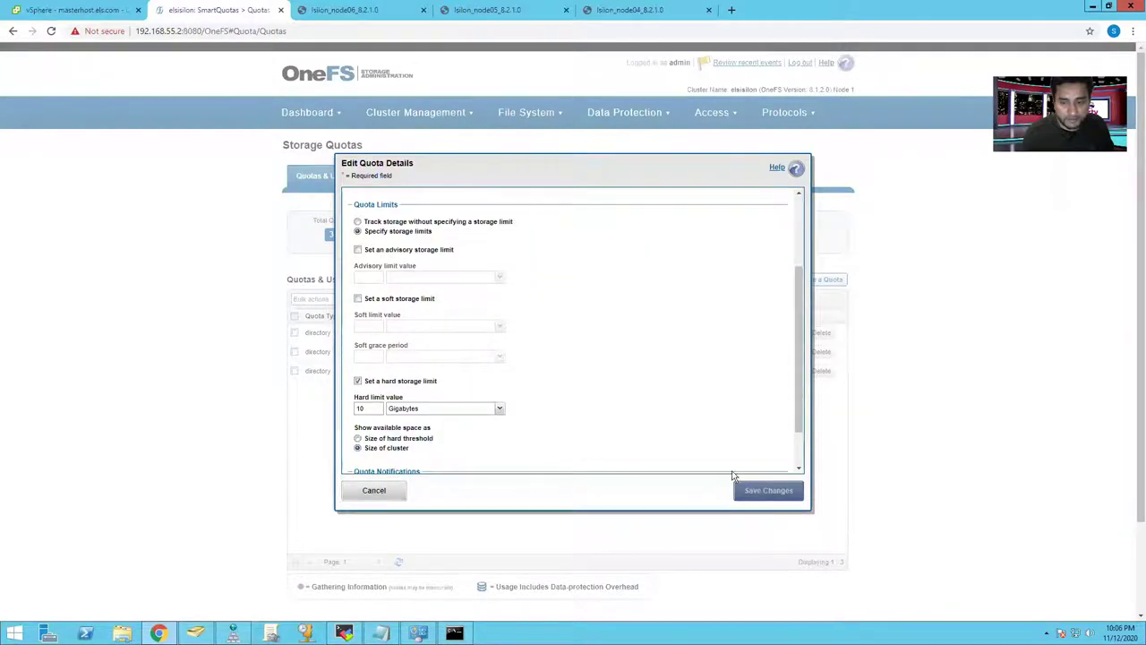
click(390, 498)
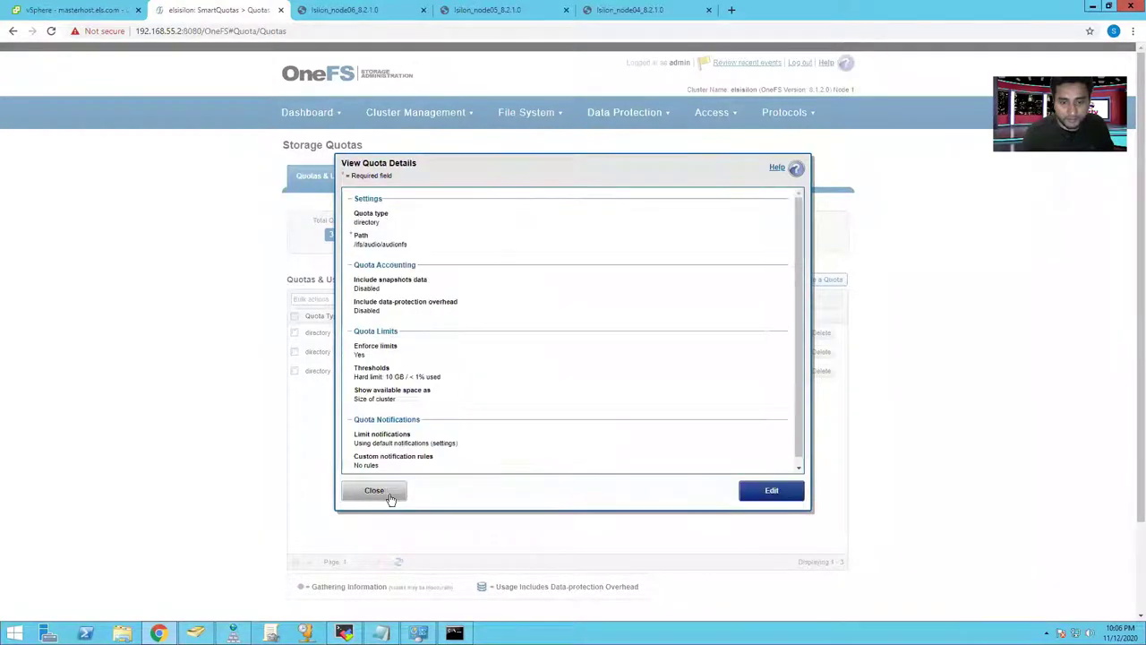
click(376, 491)
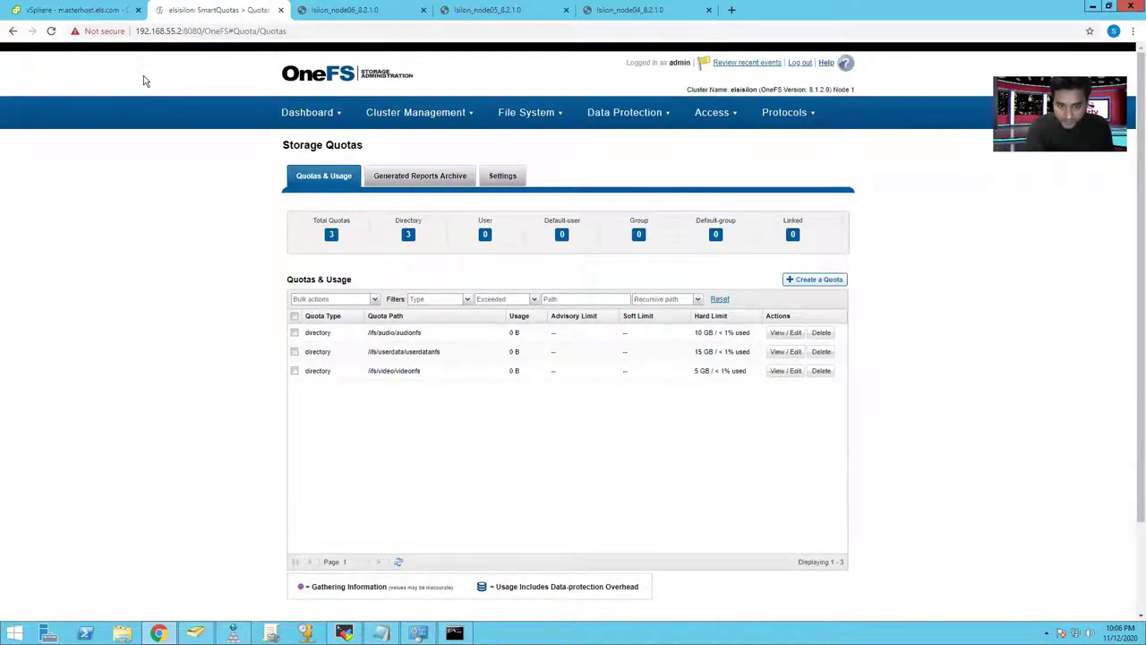
click(67, 11)
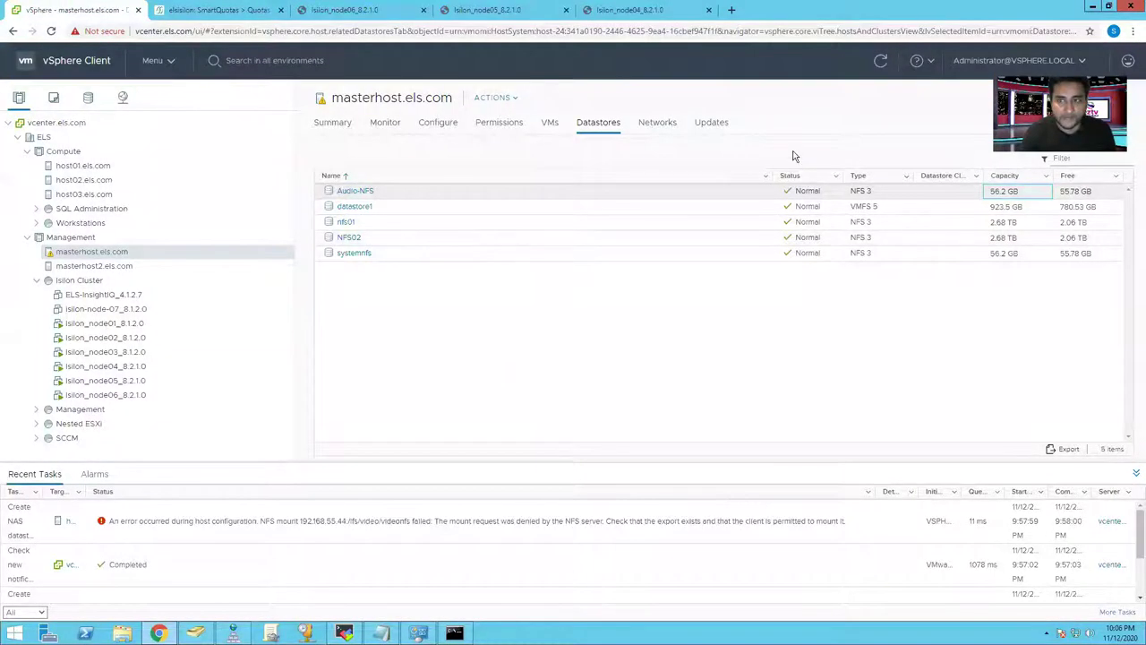
click(221, 12)
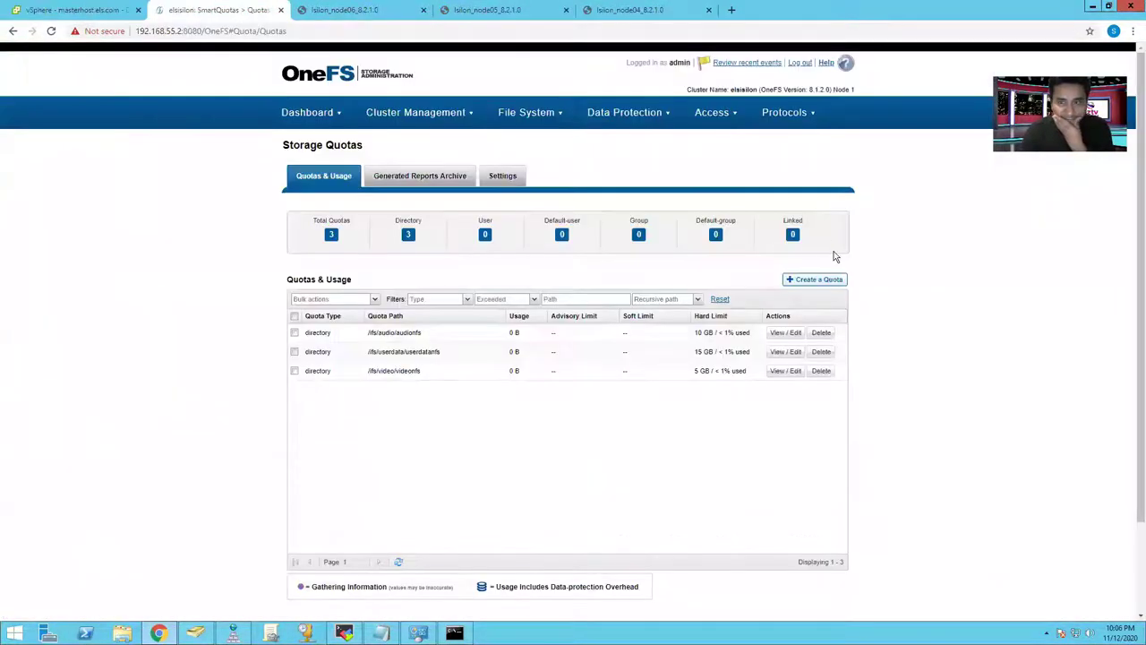
Show the video access zone's NFS exports in OneFS and open the details of the /ifs/video/videonfs export.
click(788, 113)
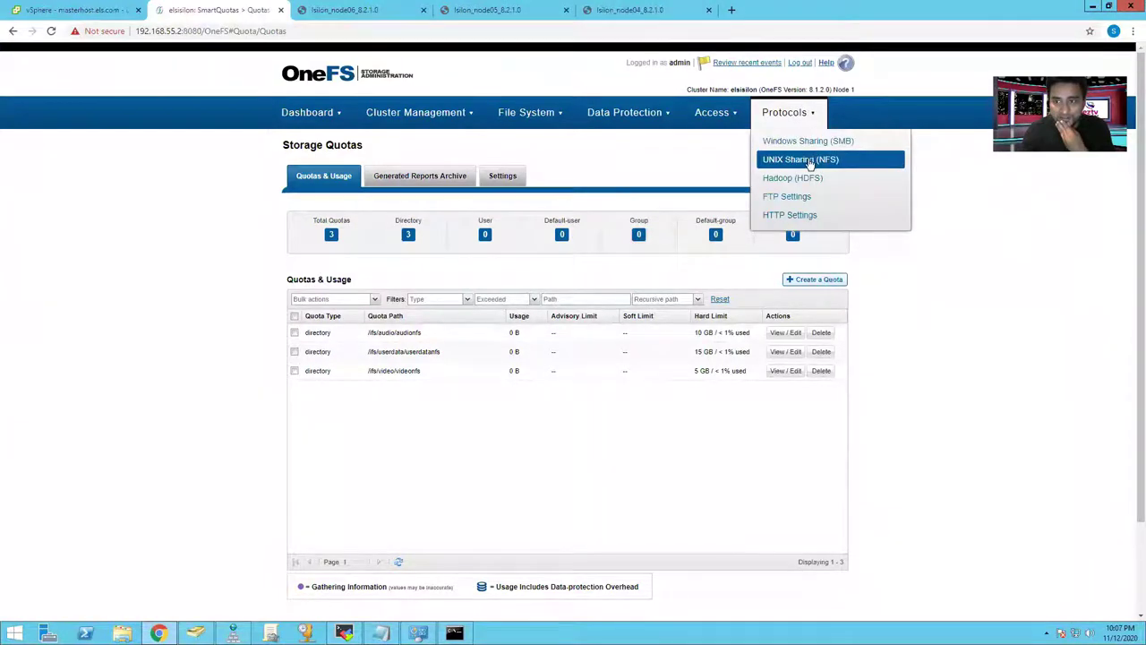
click(809, 161)
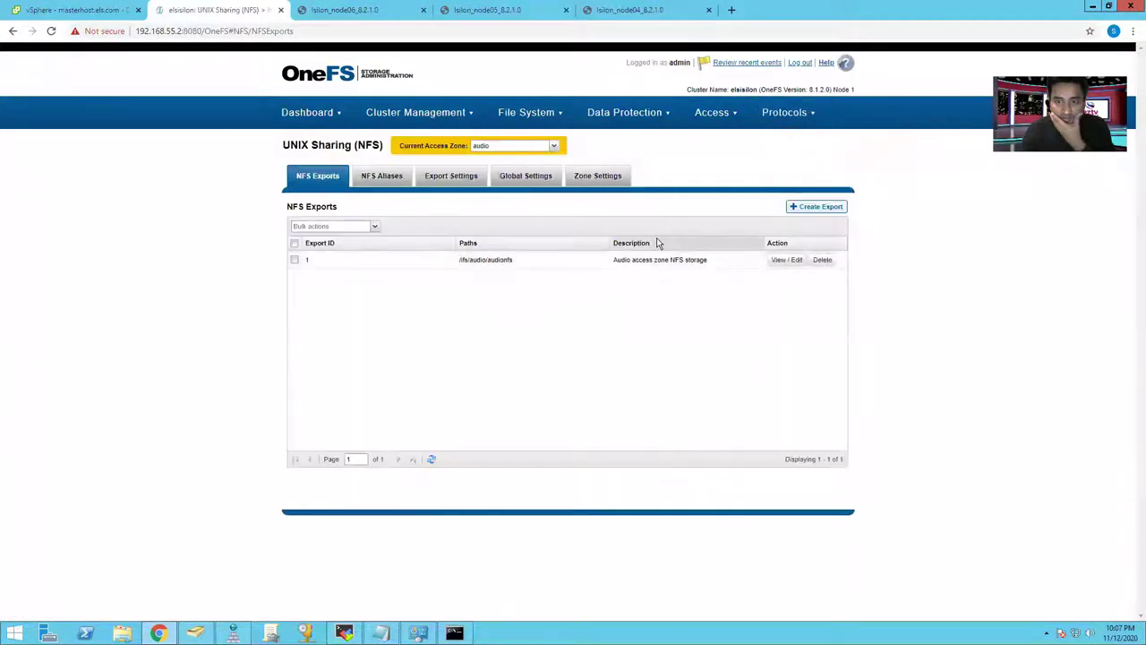
click(555, 146)
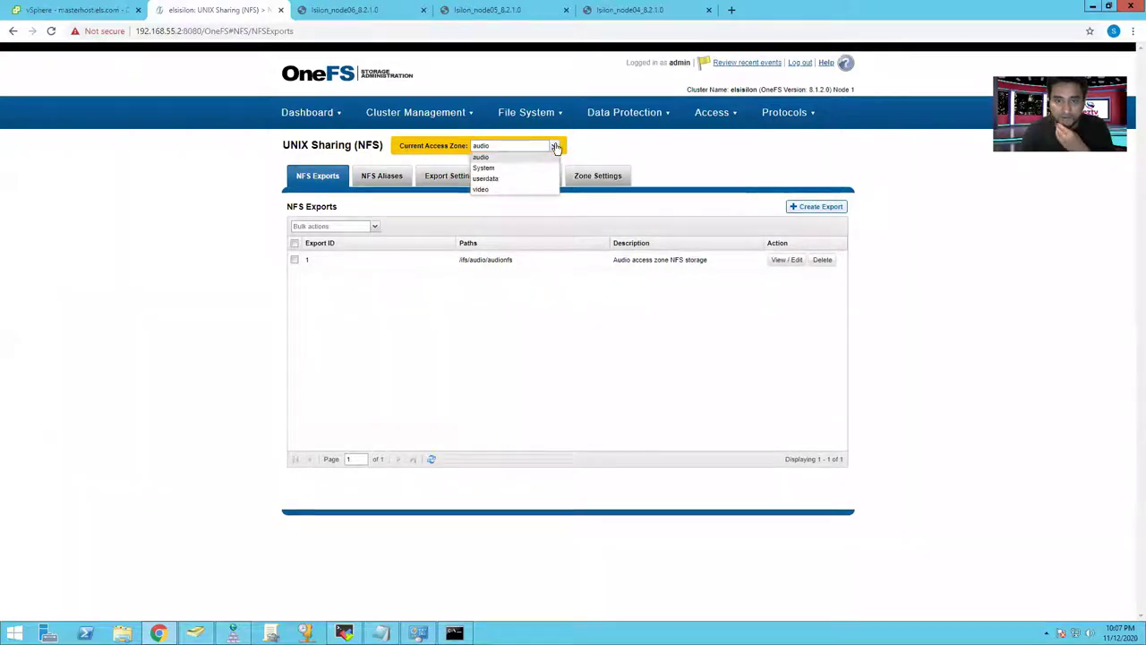
click(522, 189)
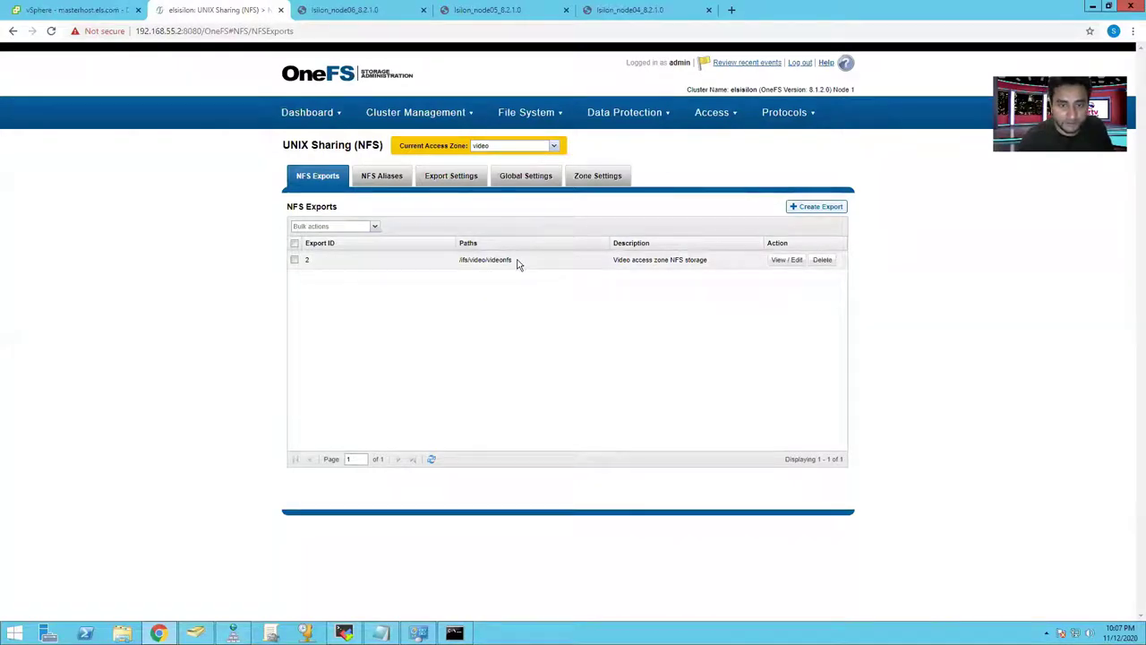
click(792, 260)
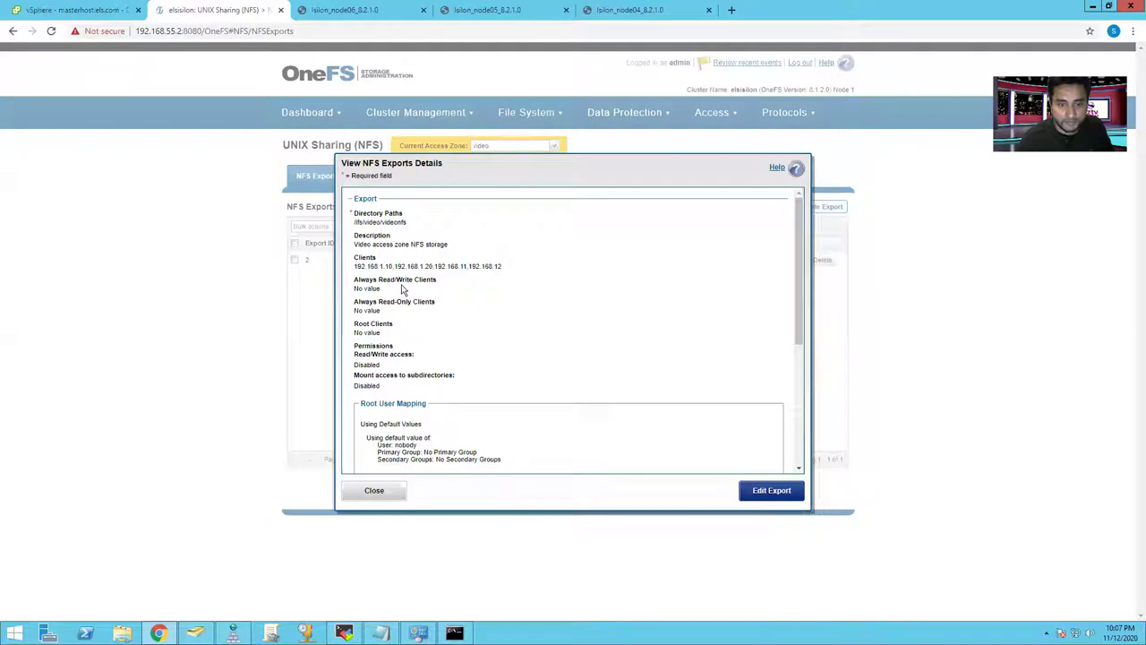
Review the export's allowed clients and copy its directory path /ifs/video/videonfs.
drag(353, 266, 412, 266)
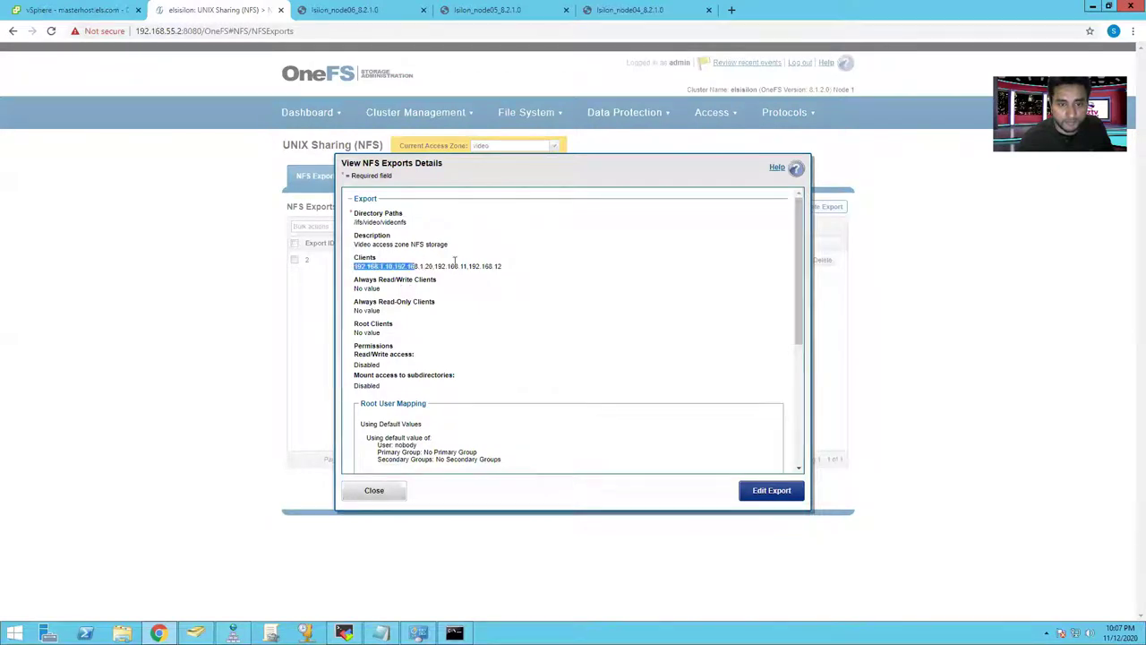
click(506, 266)
triple_click(498, 266)
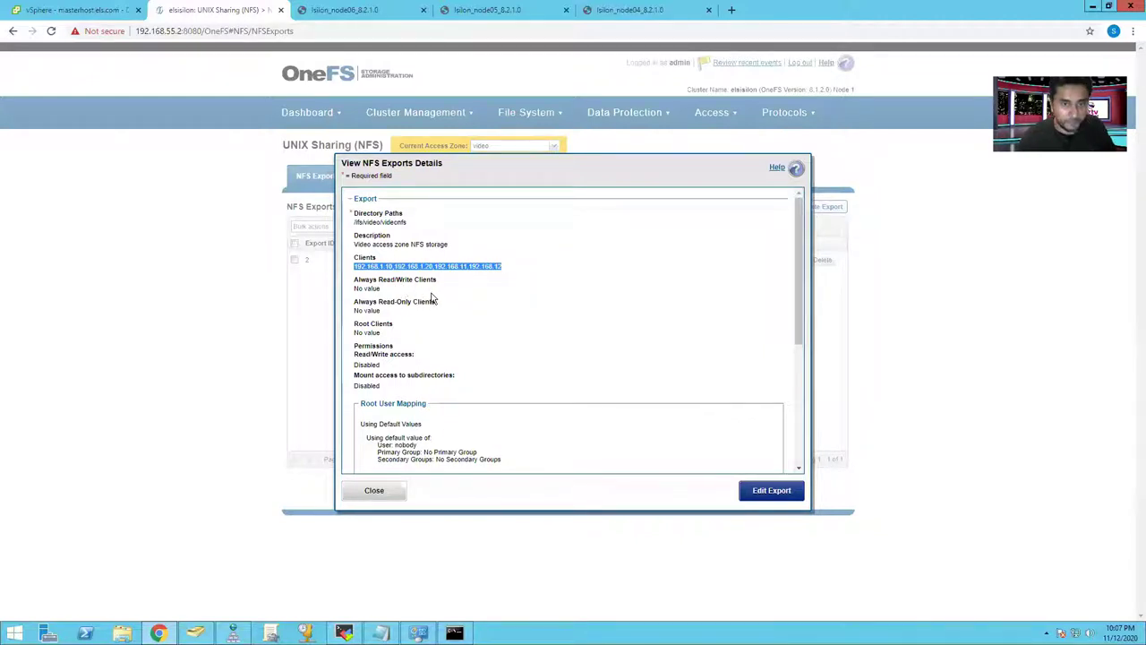
click(414, 229)
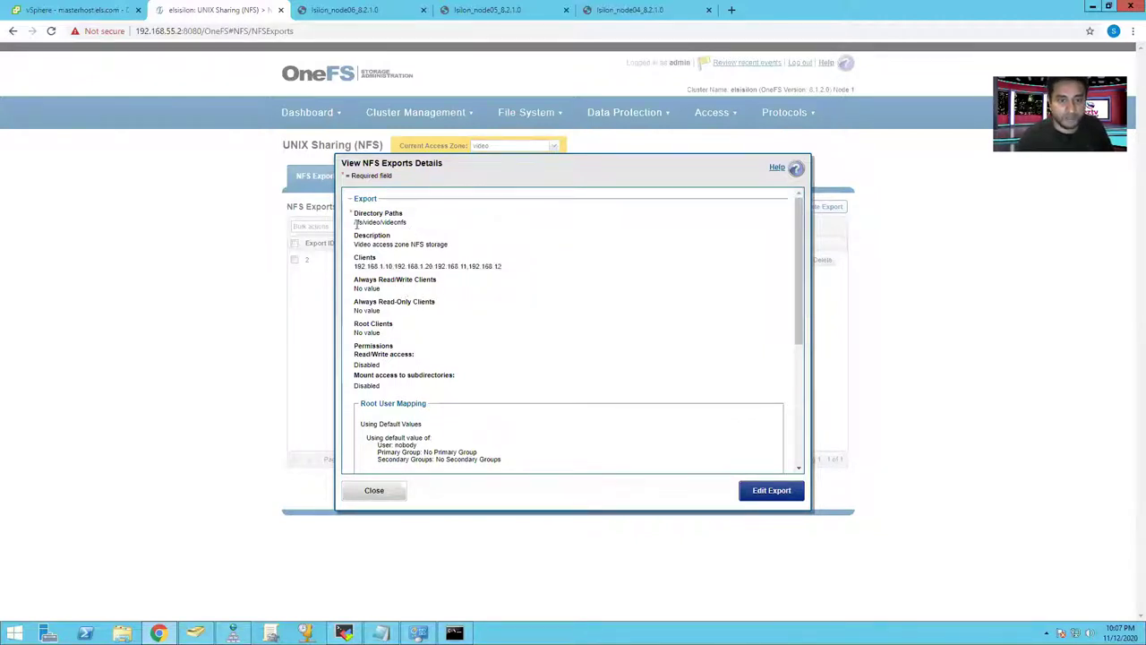
drag(355, 222, 403, 222)
click(408, 225)
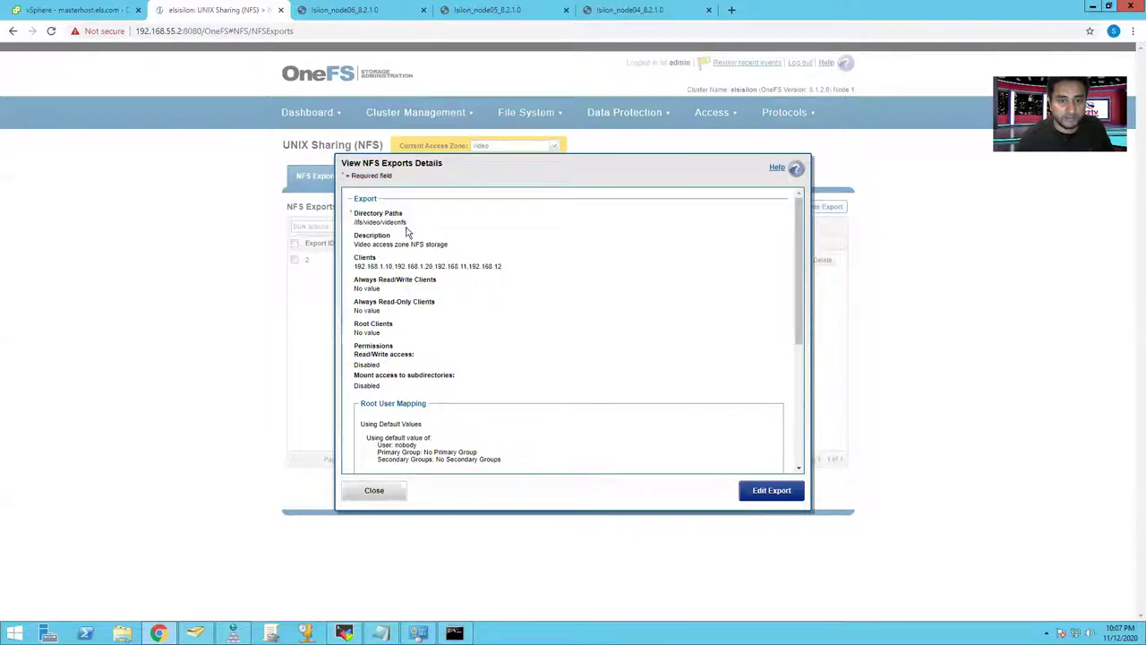
triple_click(406, 223)
key(ctrl+c)
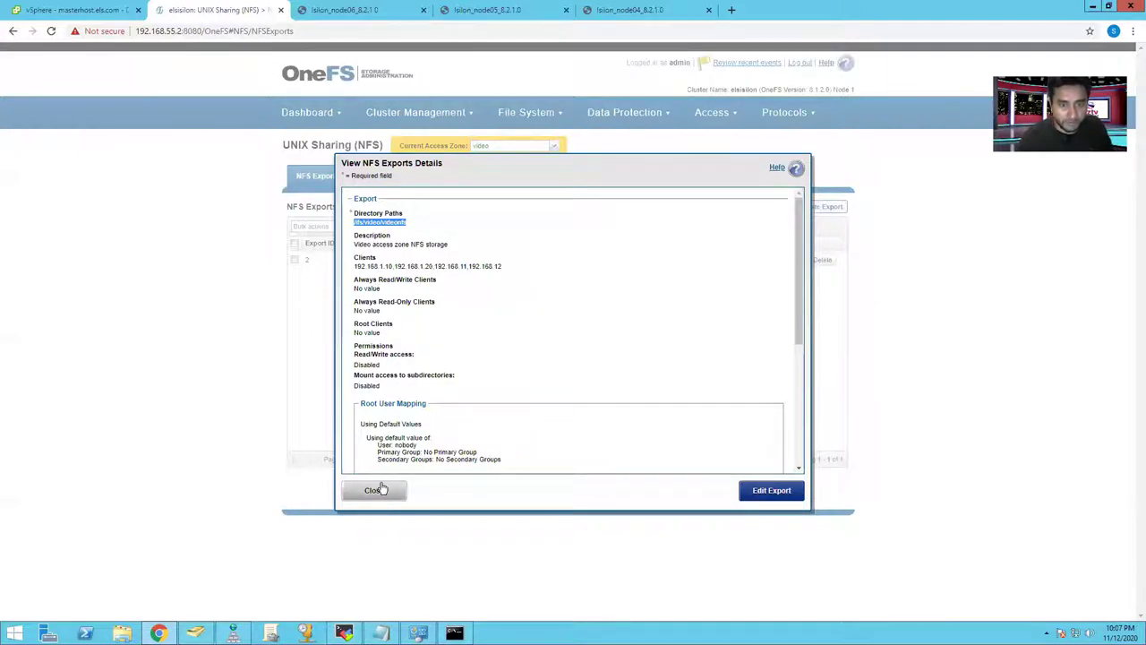
Switch to vSphere and start a new NFS 3 datastore on masterhost.els.com, proceeding to its name and configuration.
click(94, 12)
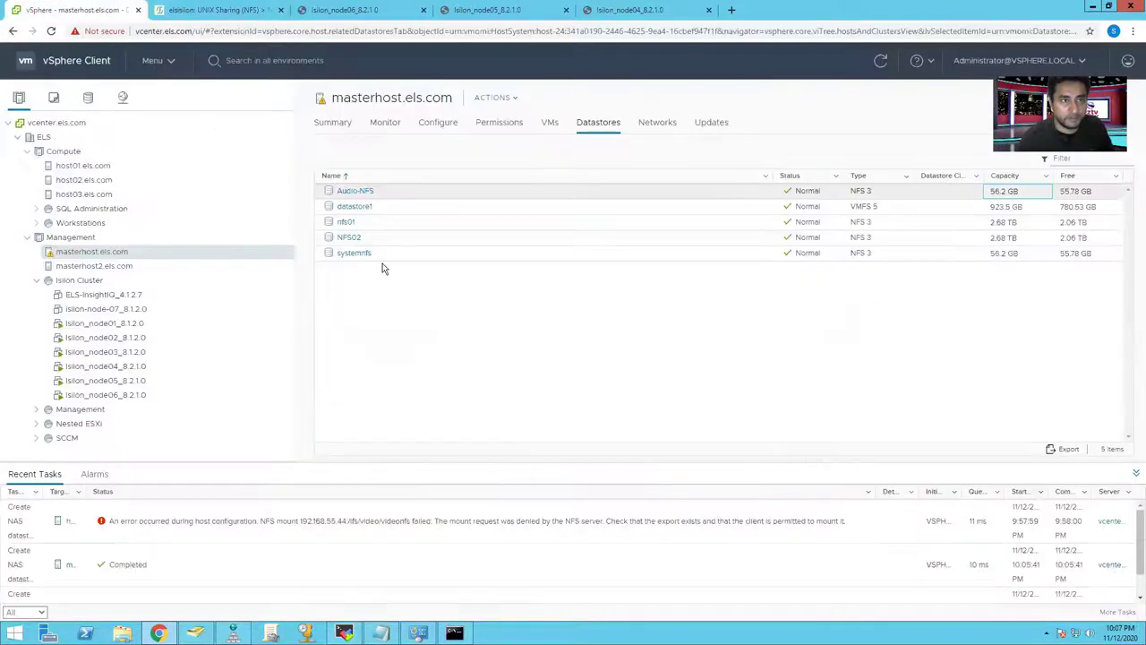
right_click(94, 255)
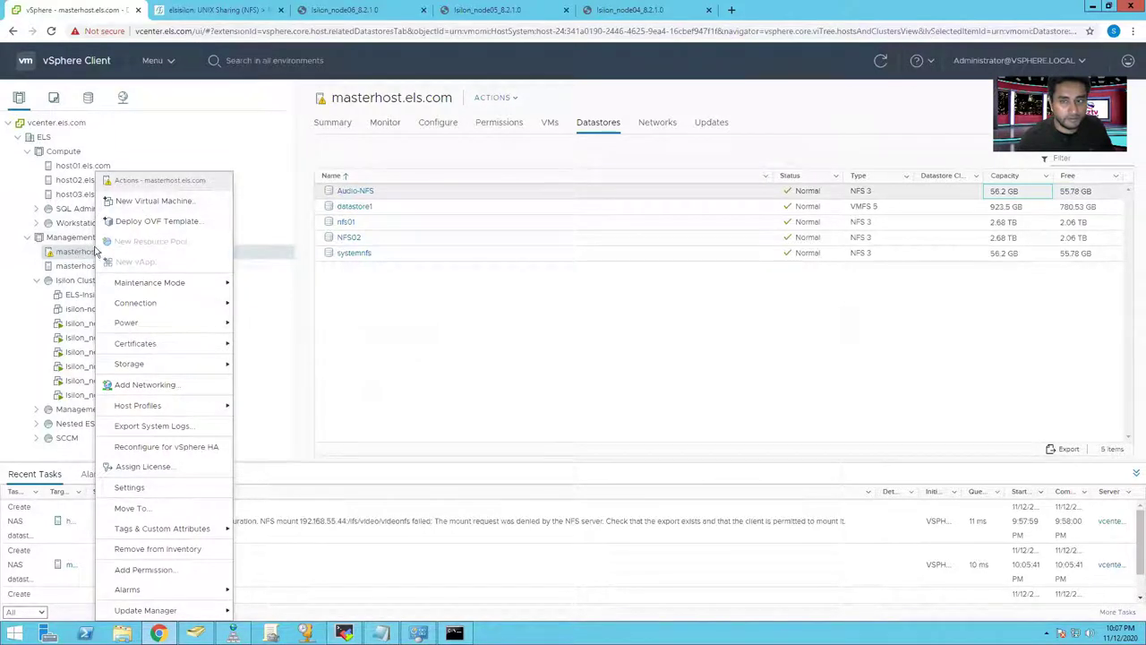
mouse_move(154, 360)
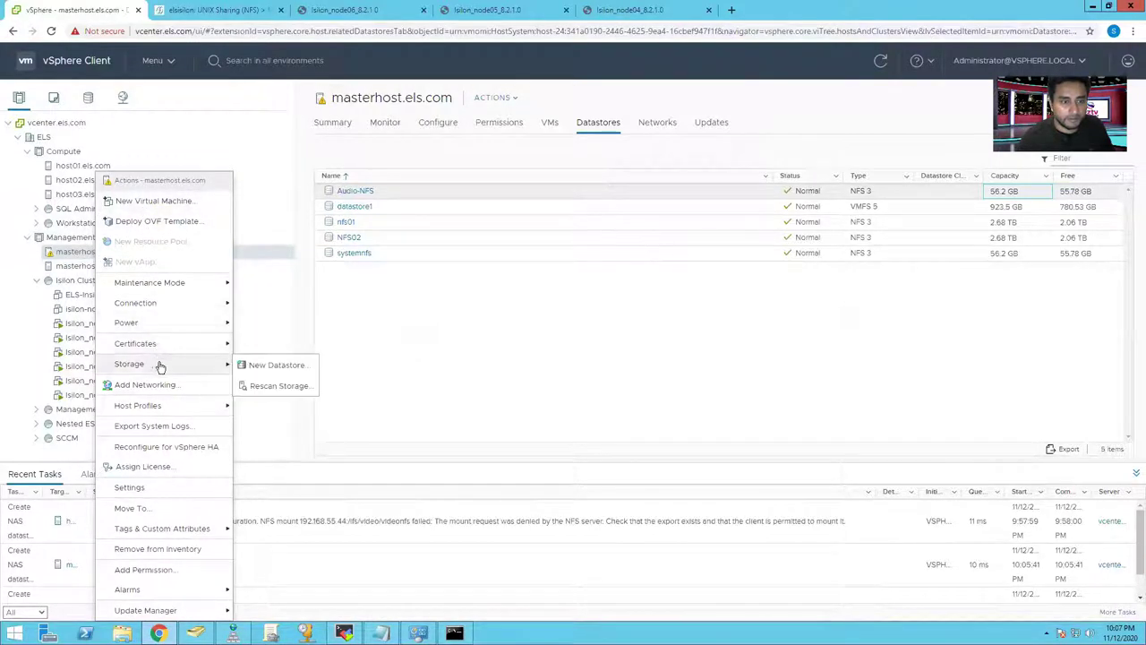
click(267, 370)
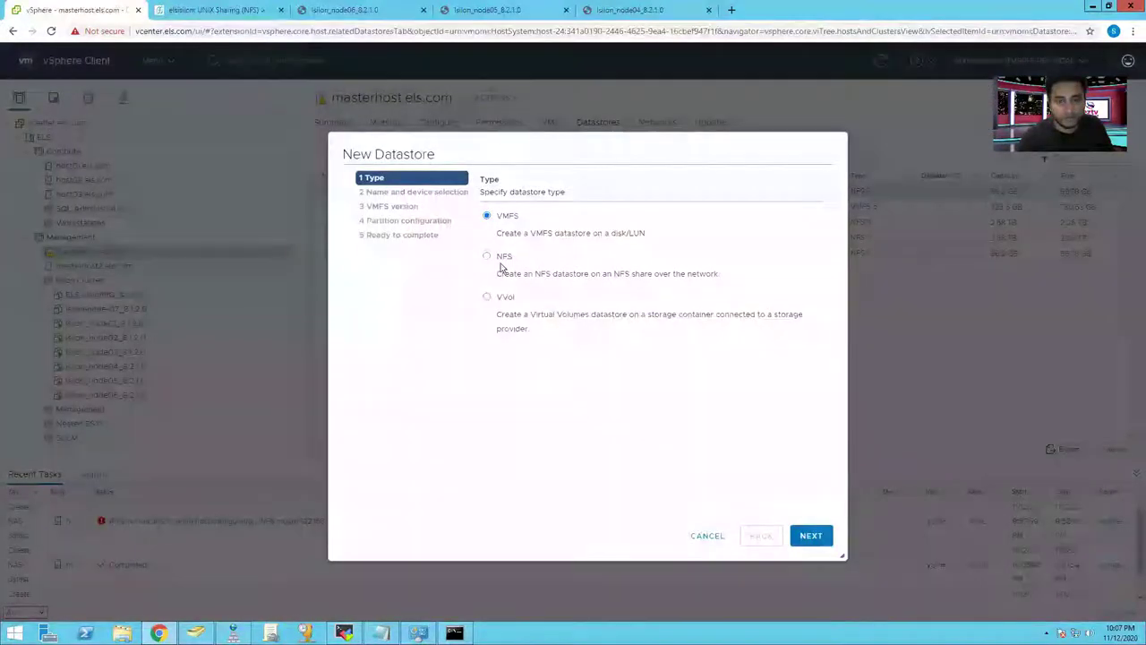
click(487, 257)
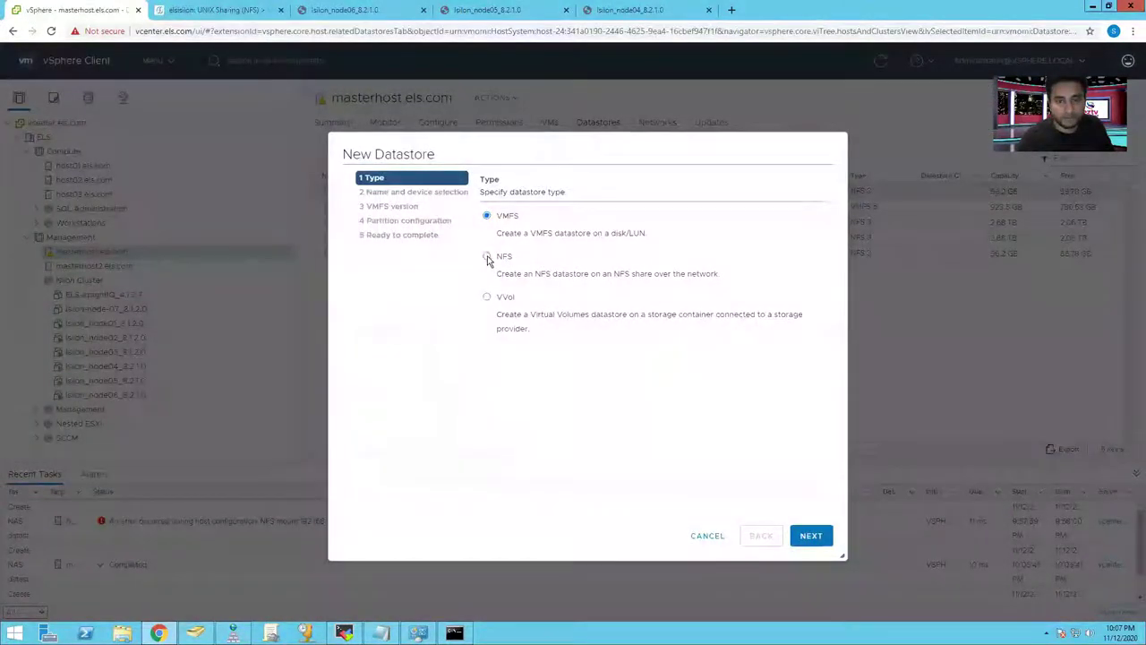
click(810, 536)
click(811, 535)
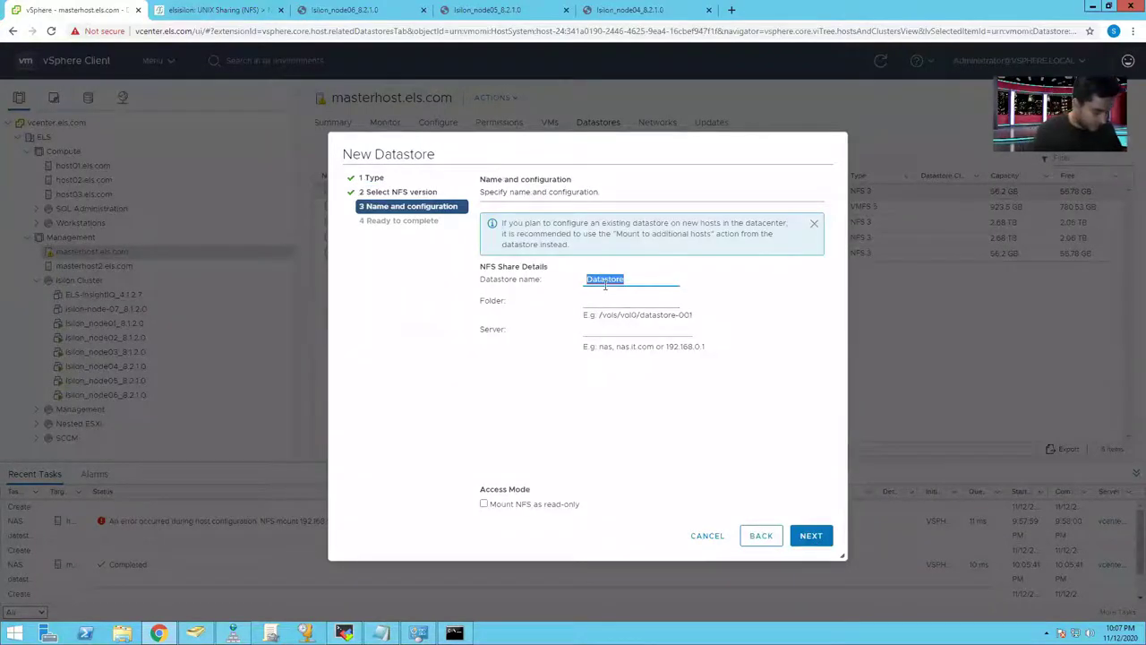
Name the datastore Video-NFS and set its folder to the copied path /ifs/video/videonfs.
text(Video-)
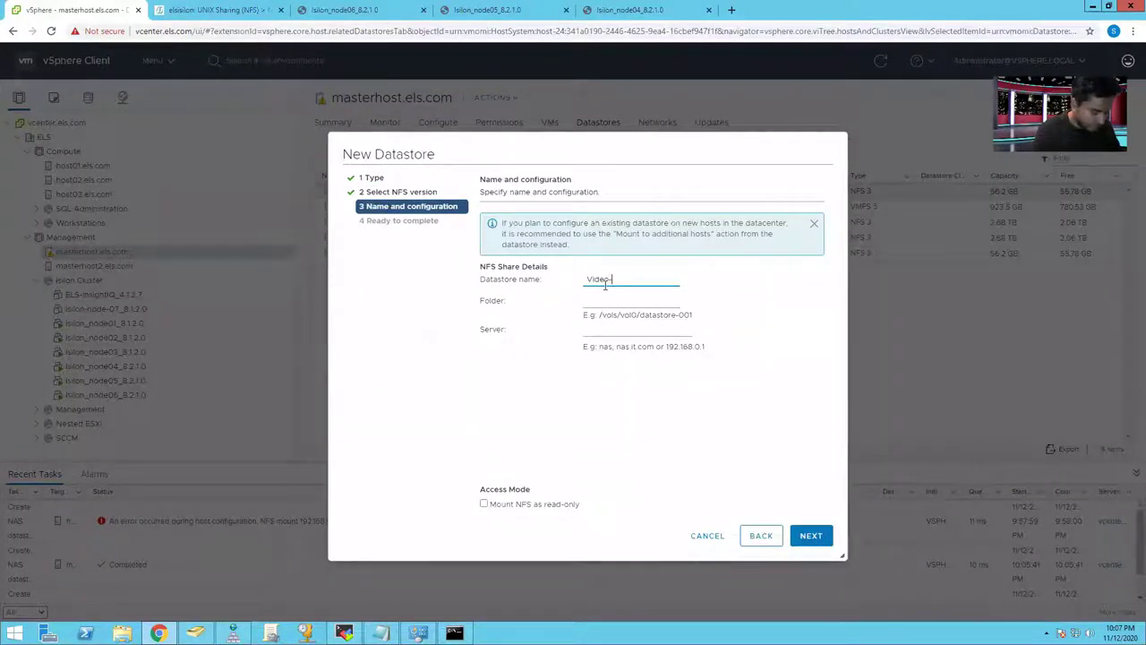
text(NFS)
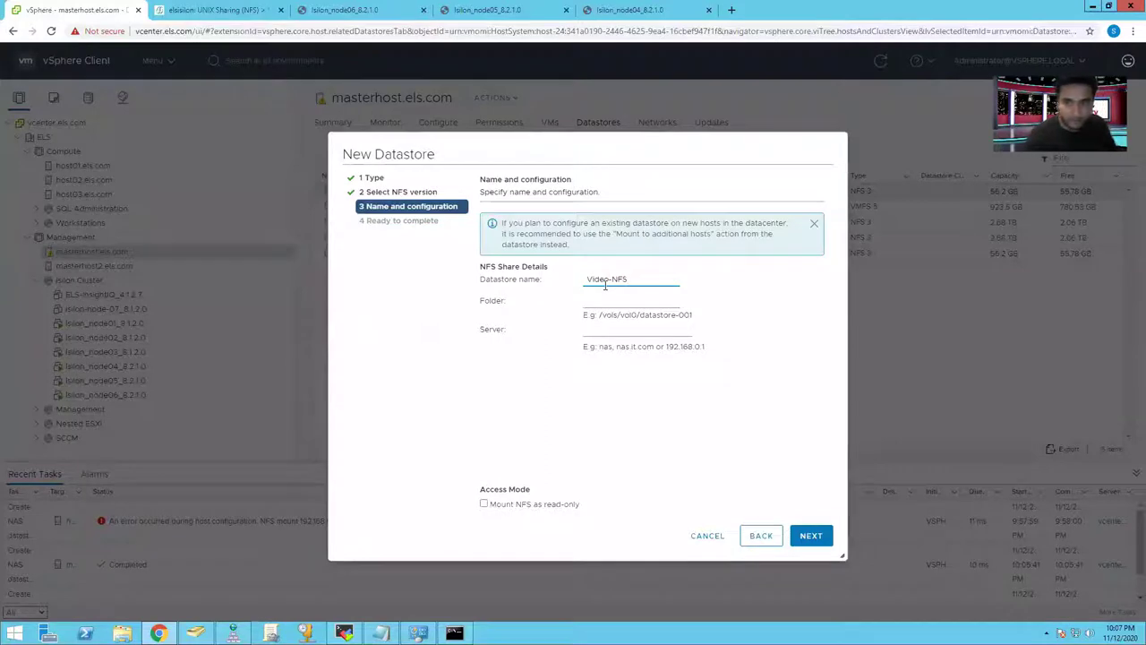
click(599, 302)
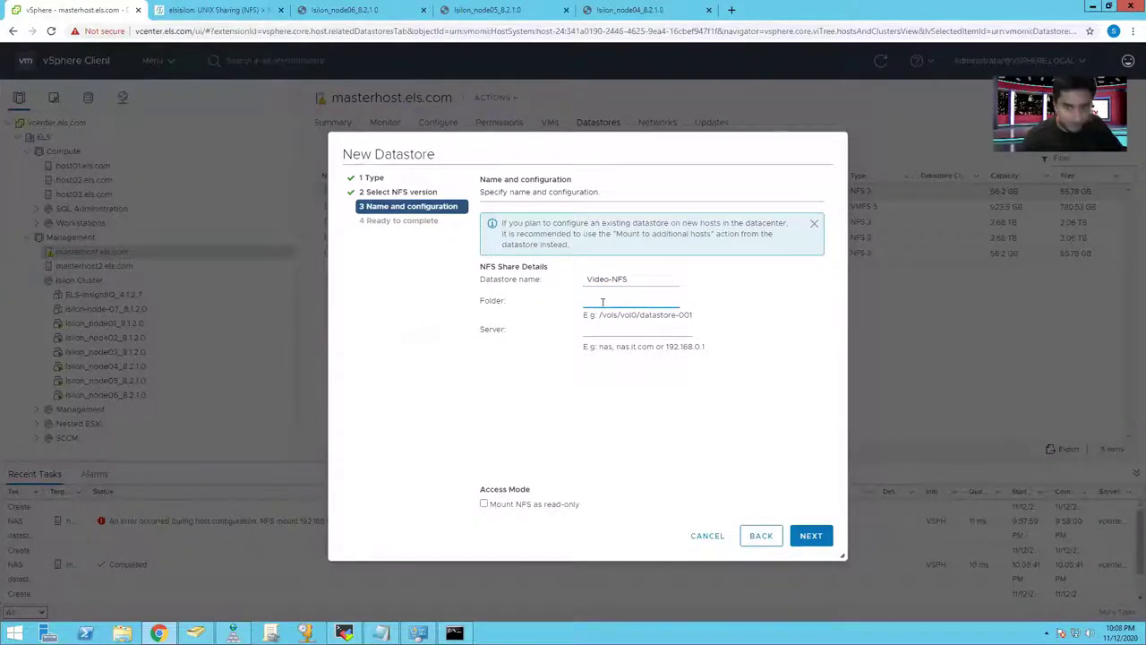
key(ctrl+v)
Finish creating the datastore with NFS server 192.168.55.39, and check the Video-NFS capacity in the host's datastore list.
click(621, 329)
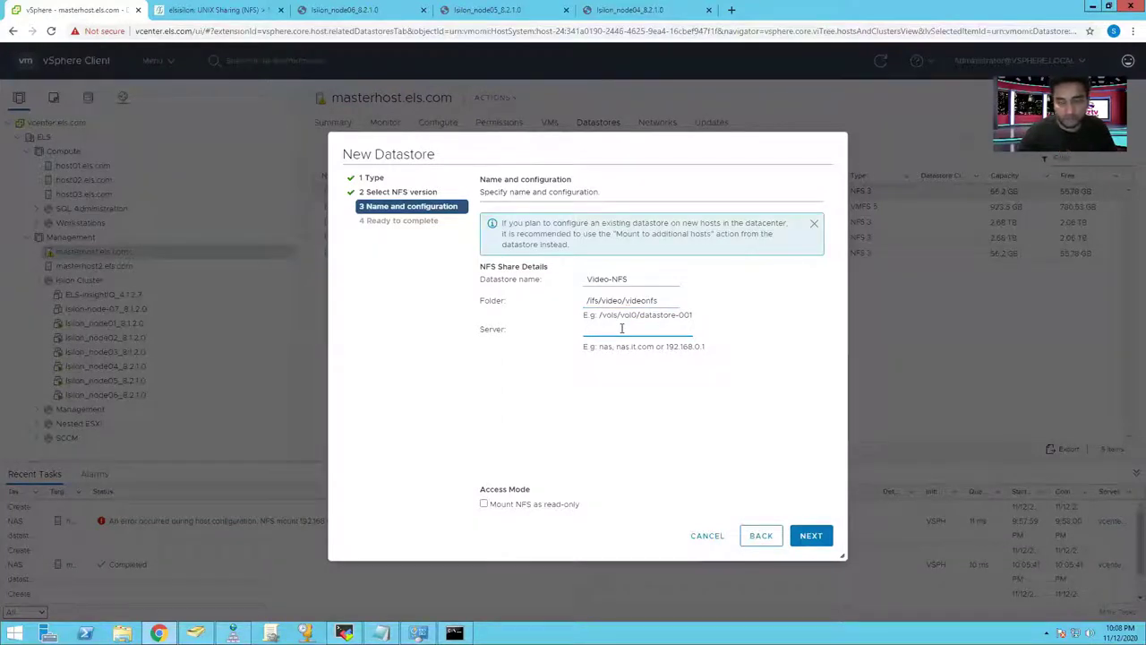
text(1)
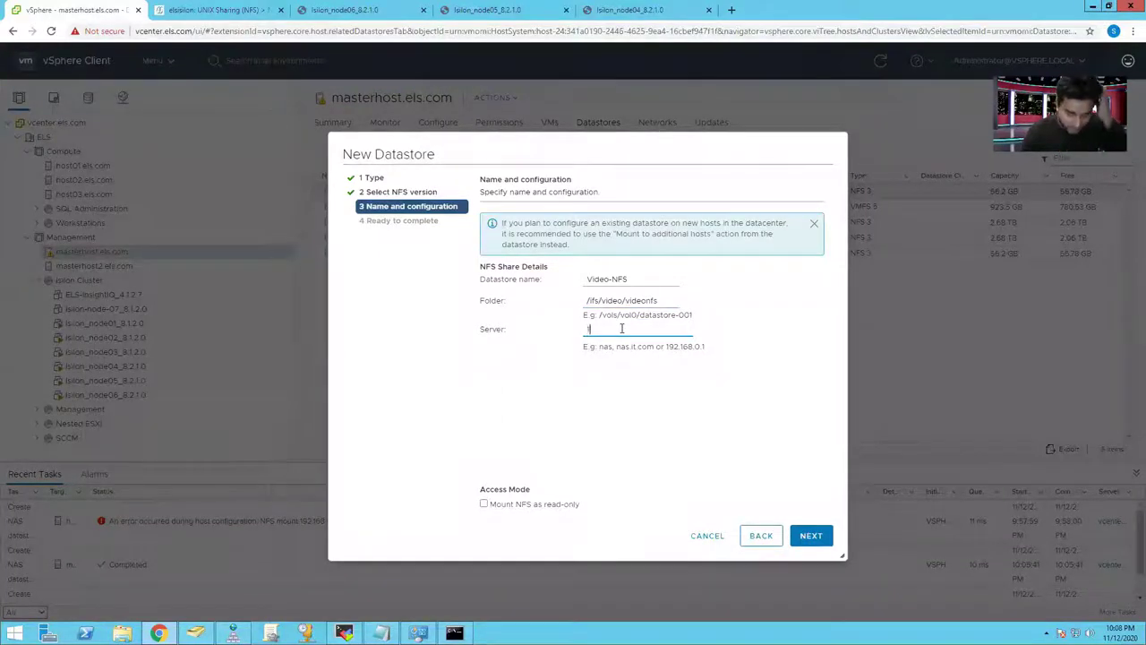
text(92.168)
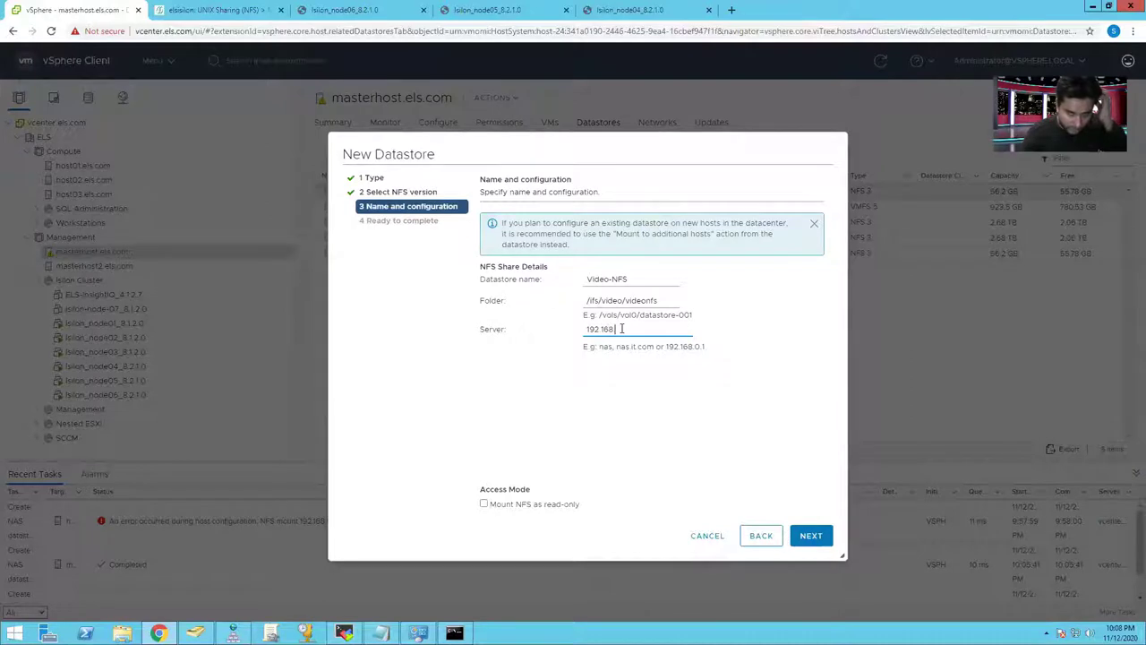
text(.5)
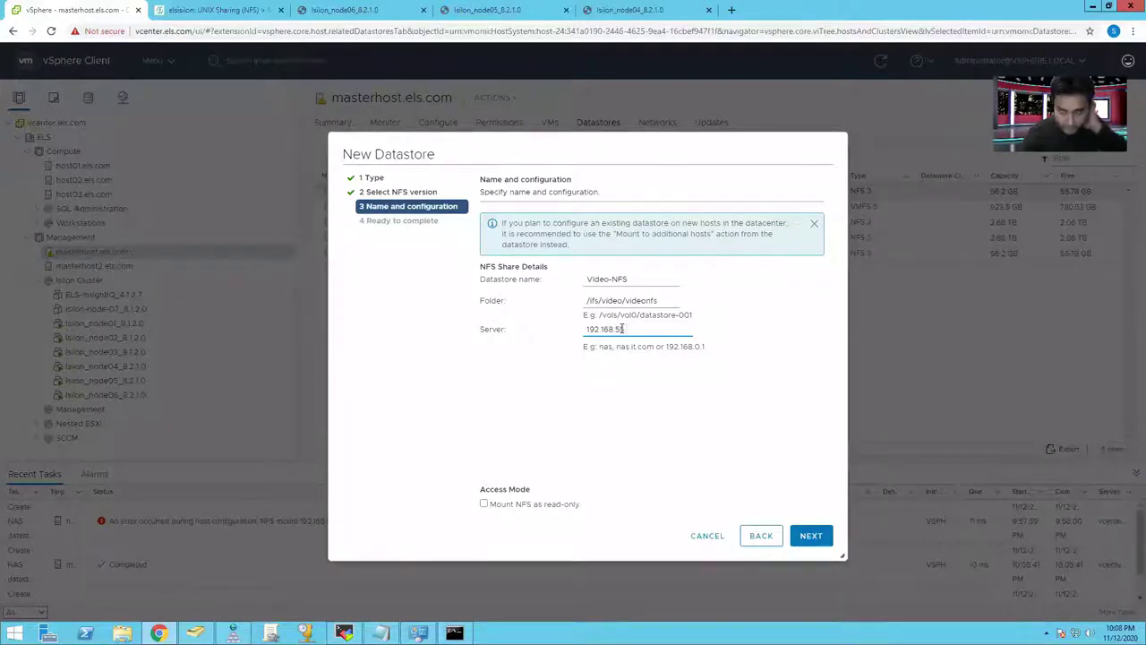
text(5.39)
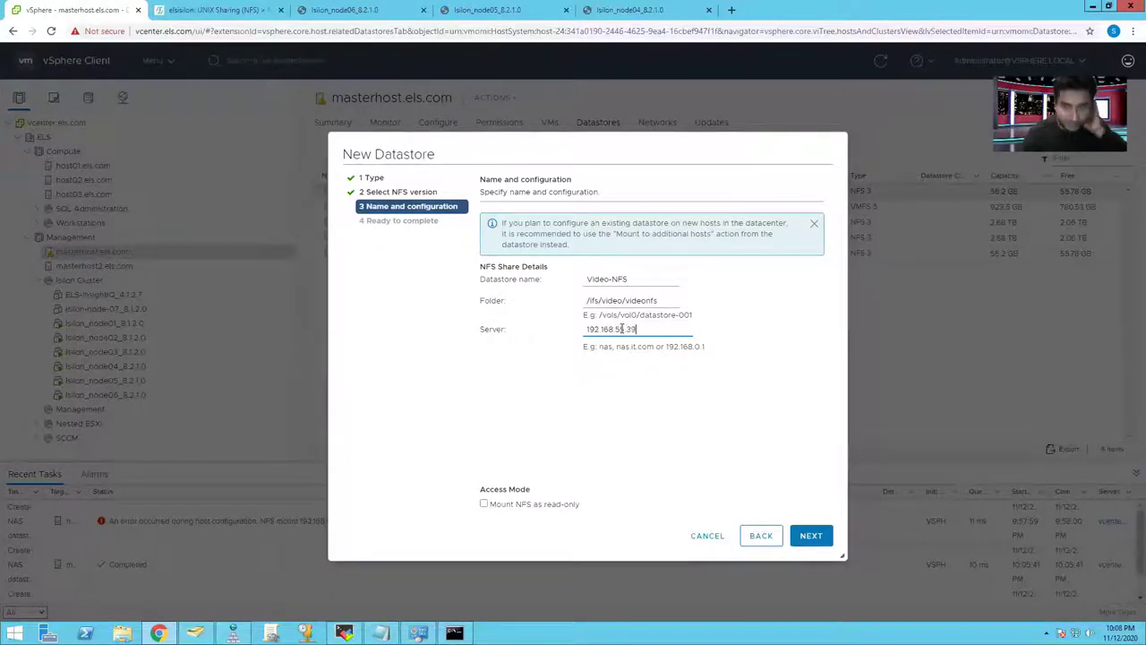
click(813, 536)
click(817, 538)
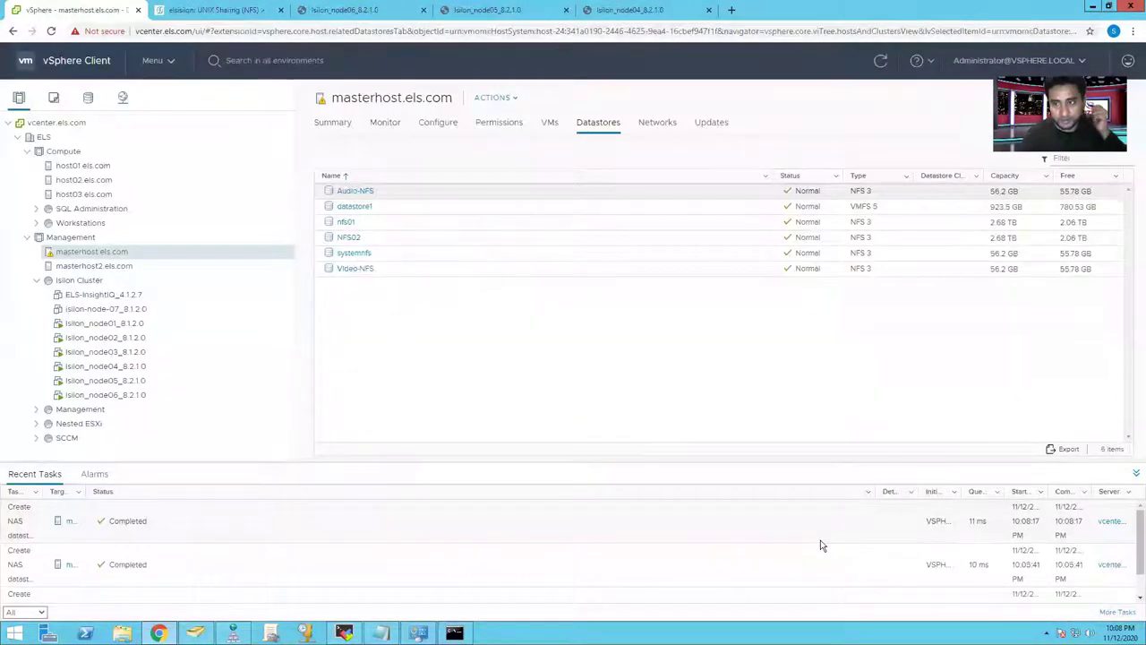
click(1002, 270)
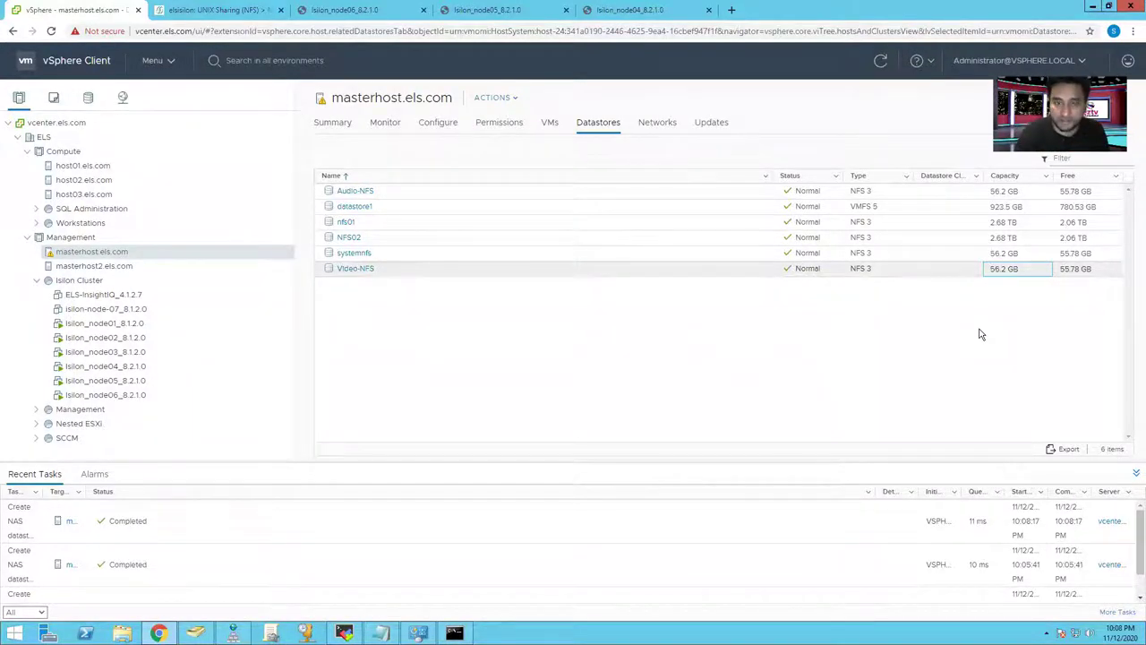
Show the storage inventory and unmount the Video-NFS datastore from masterhost.els.com.
click(371, 255)
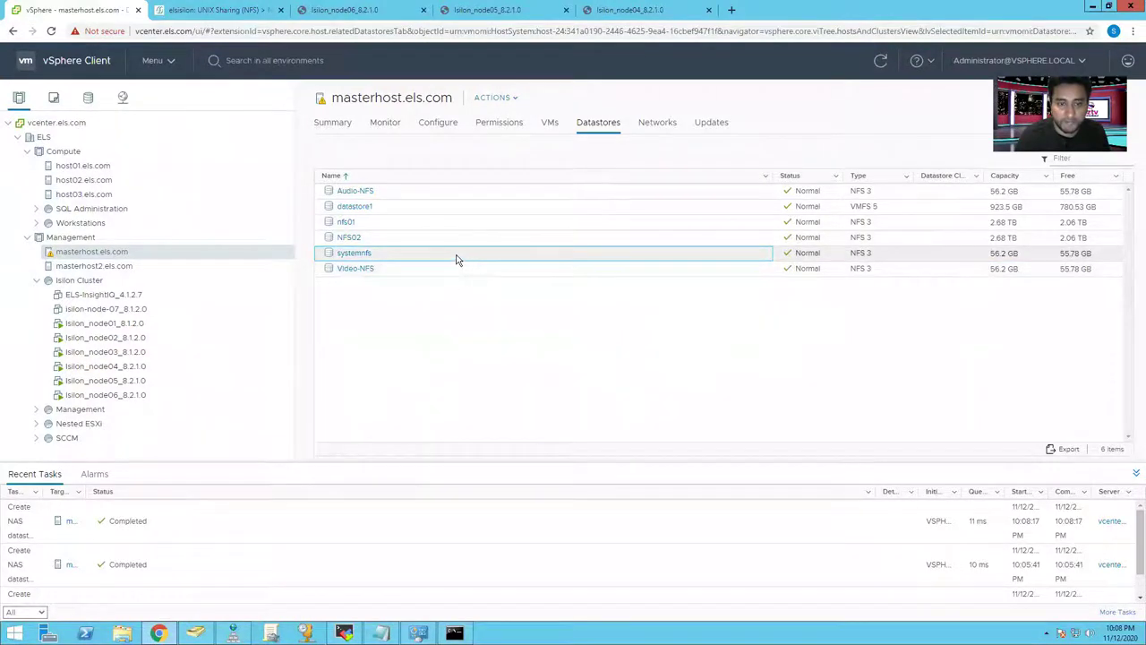
click(88, 98)
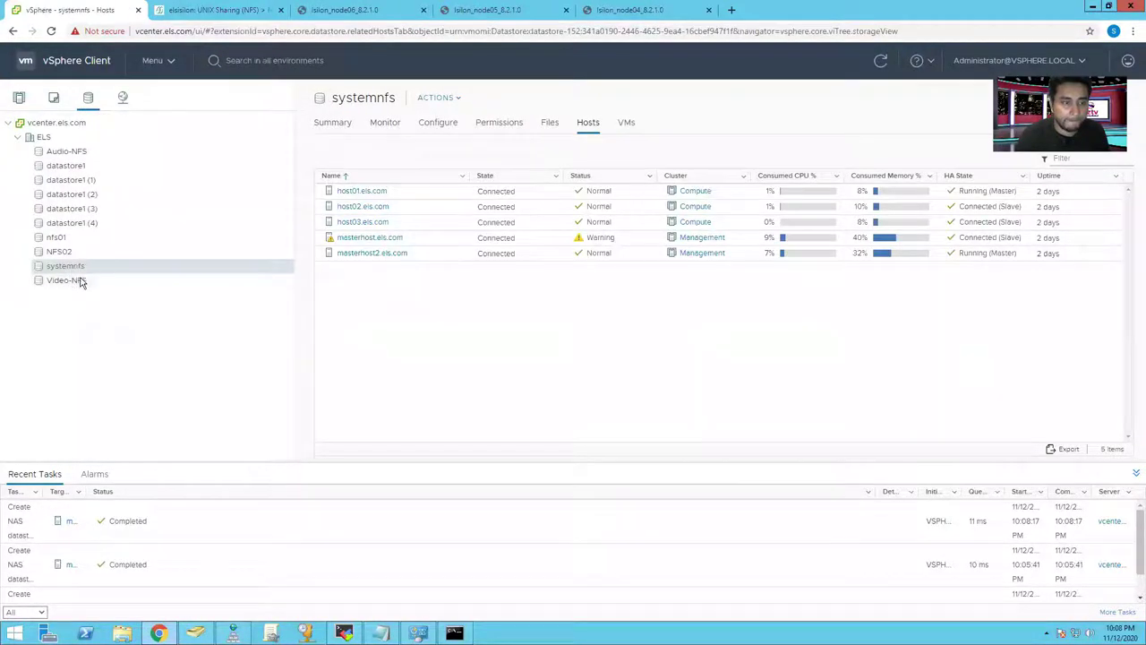
click(84, 285)
right_click(84, 285)
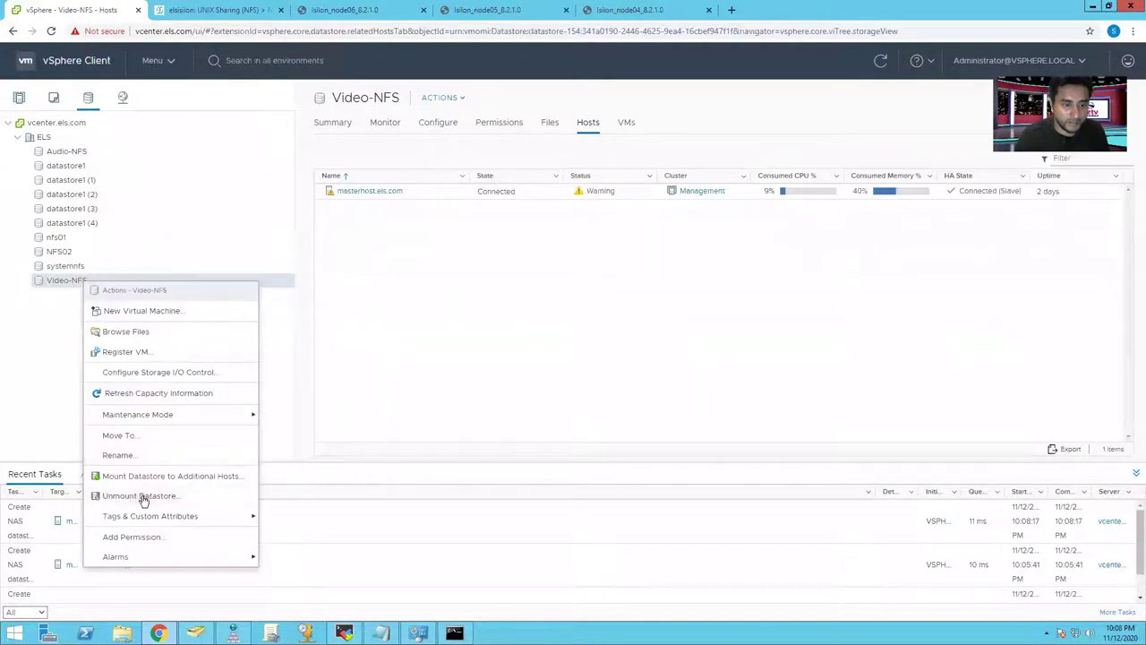
key(Escape)
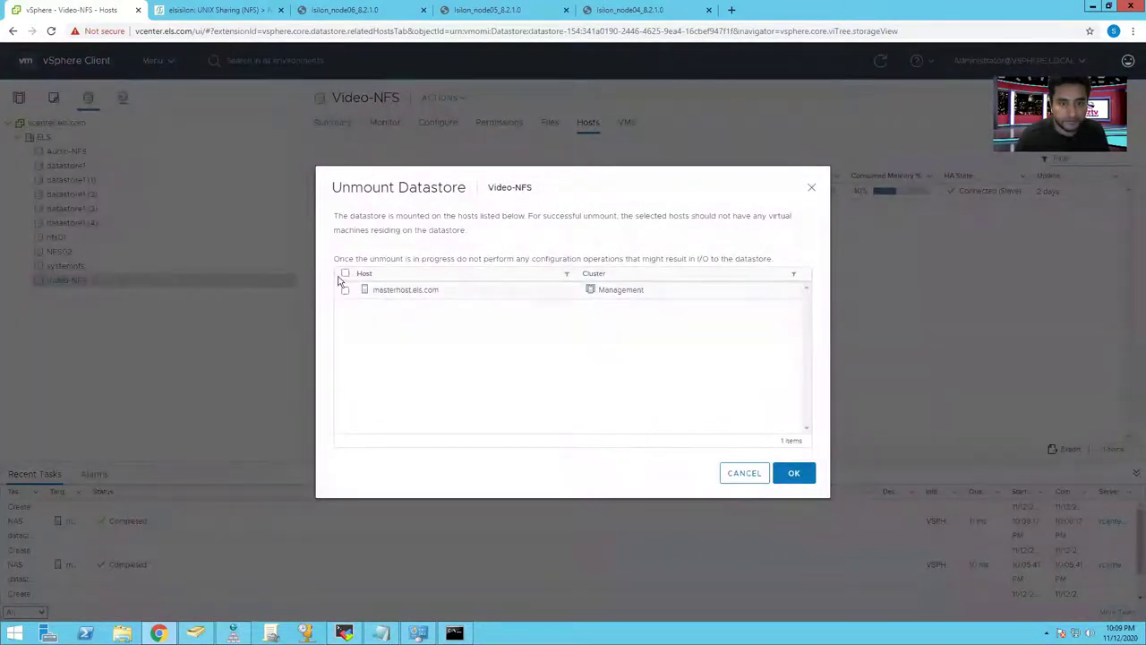
click(345, 273)
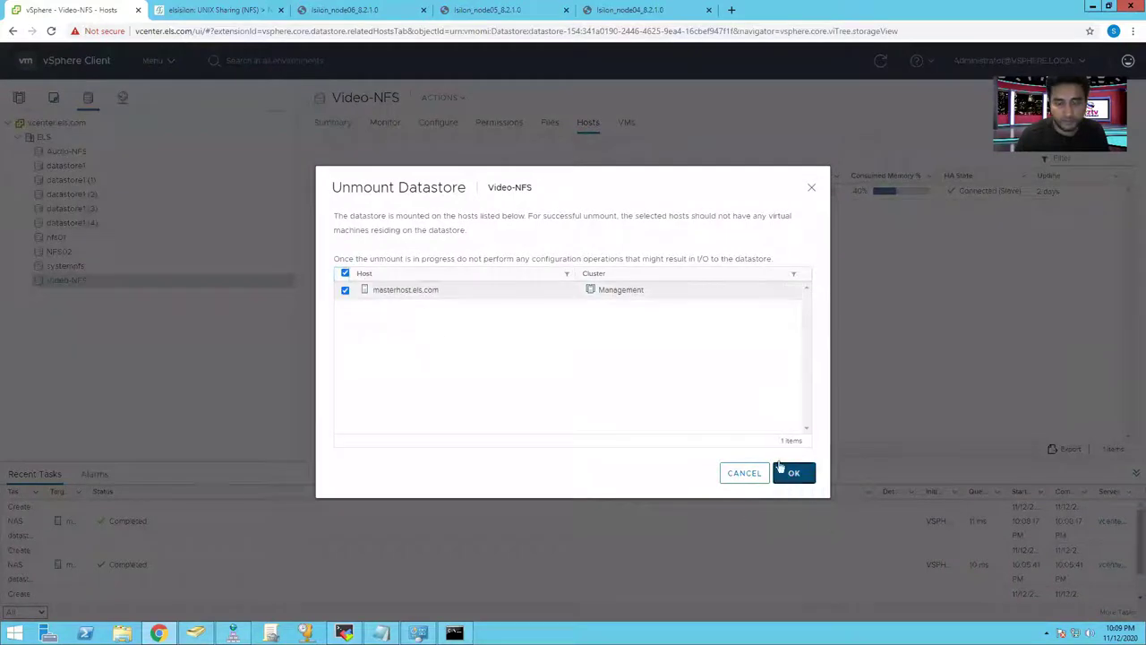
click(791, 473)
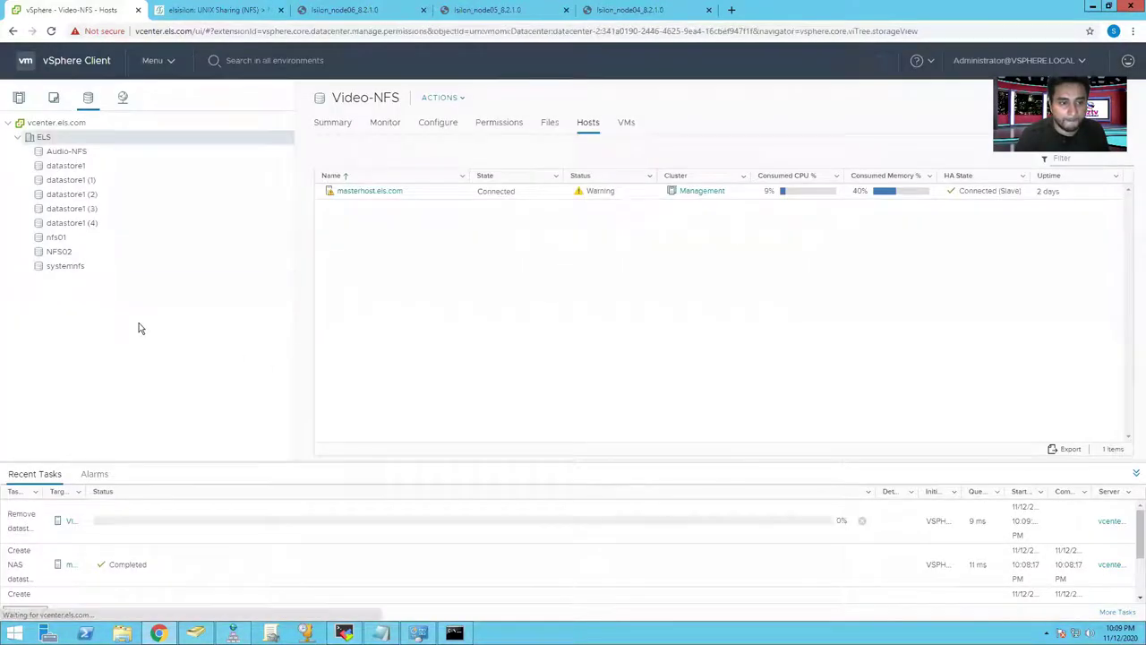
Unmount the Audio-NFS datastore from masterhost.els.com.
click(77, 153)
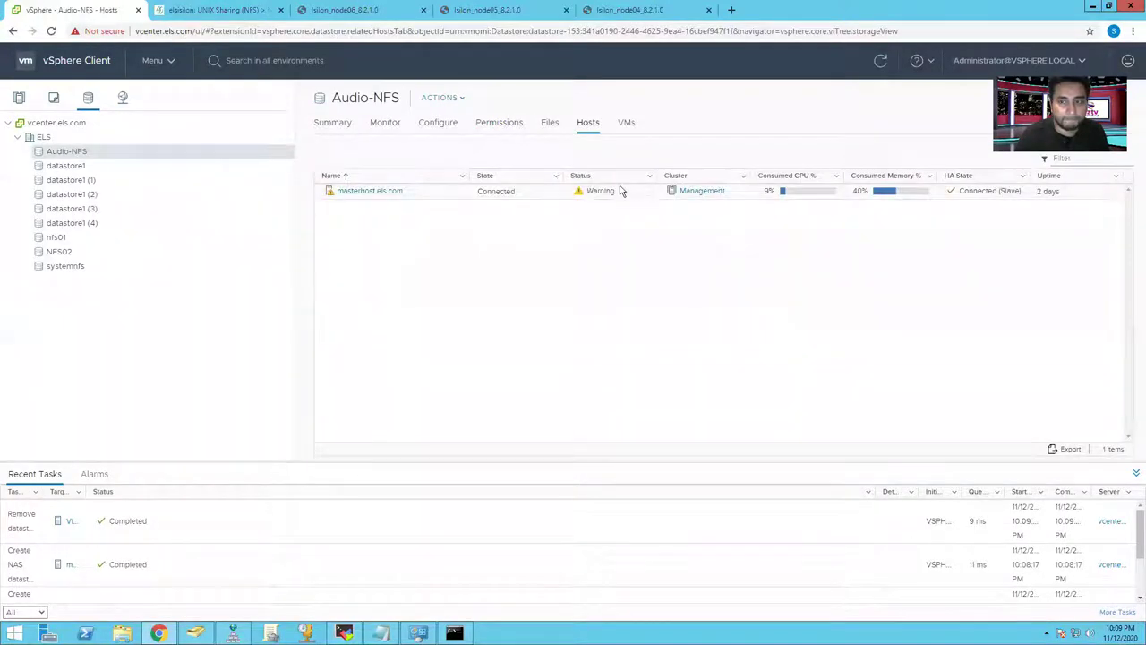
right_click(93, 154)
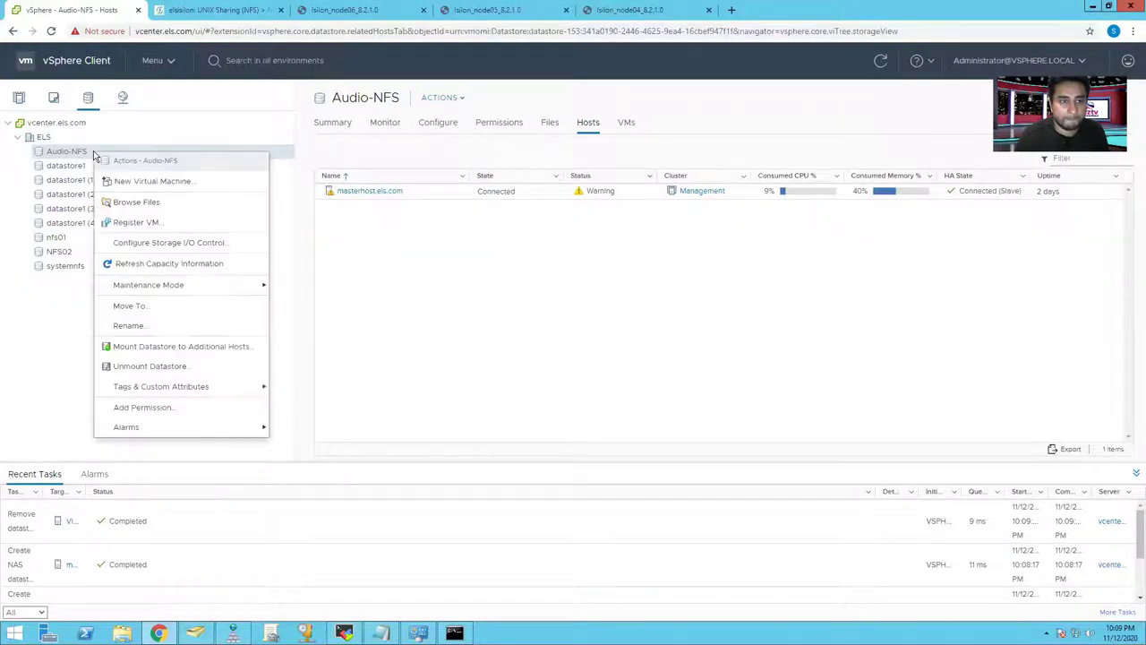
click(150, 365)
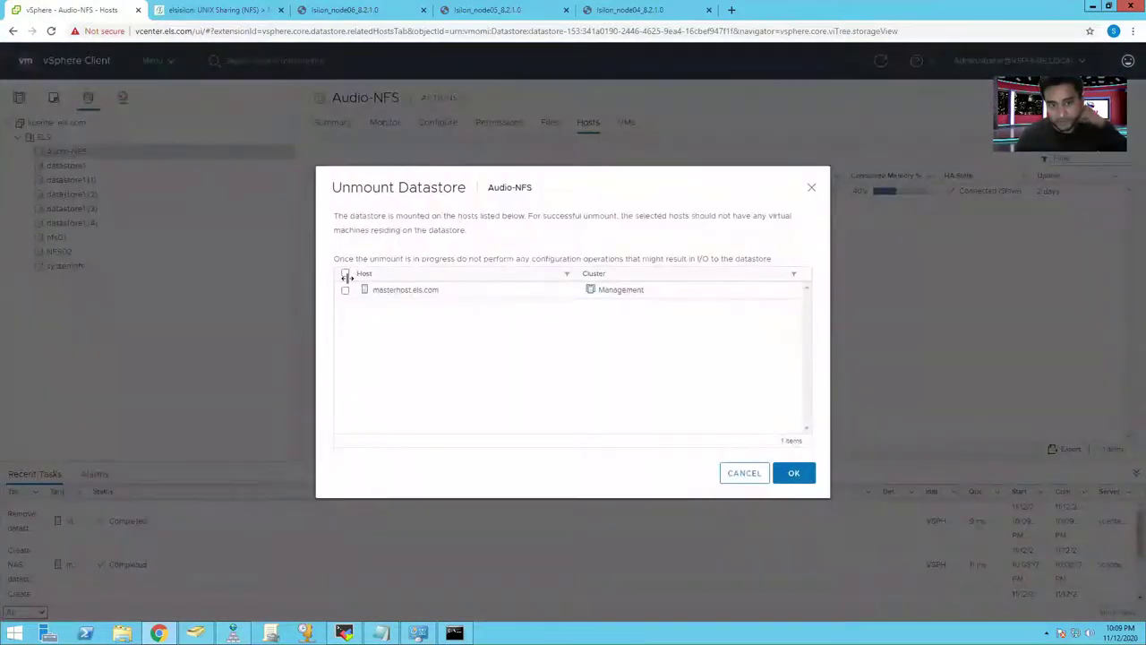
click(346, 273)
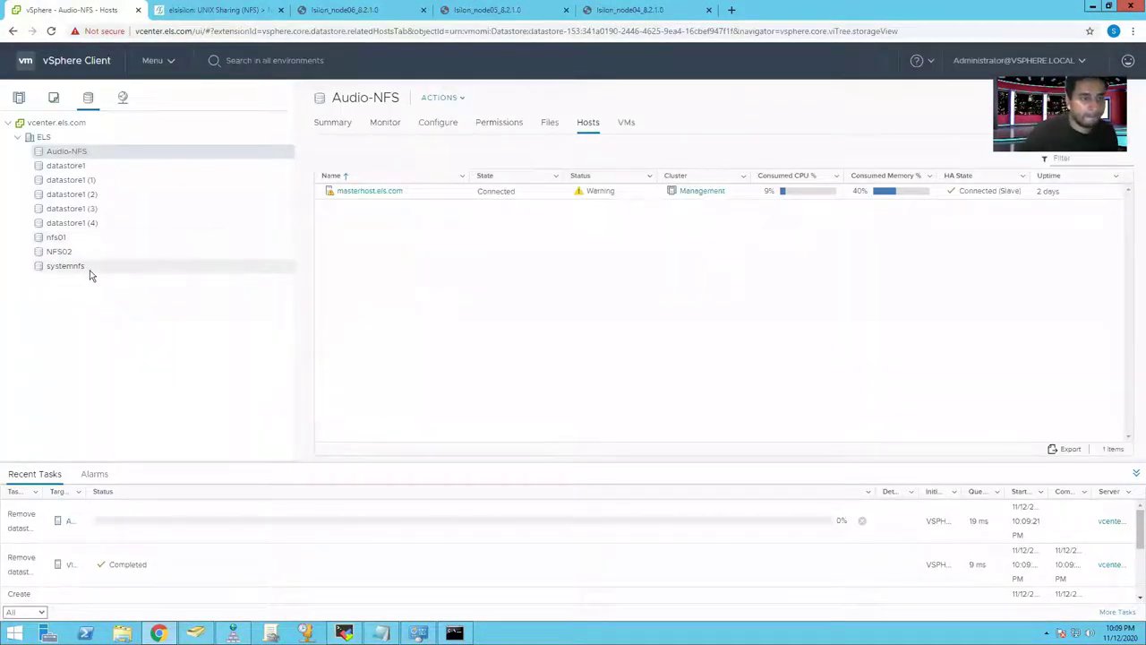
Unmount the systemnfs datastore from all of its listed management and compute hosts.
click(79, 254)
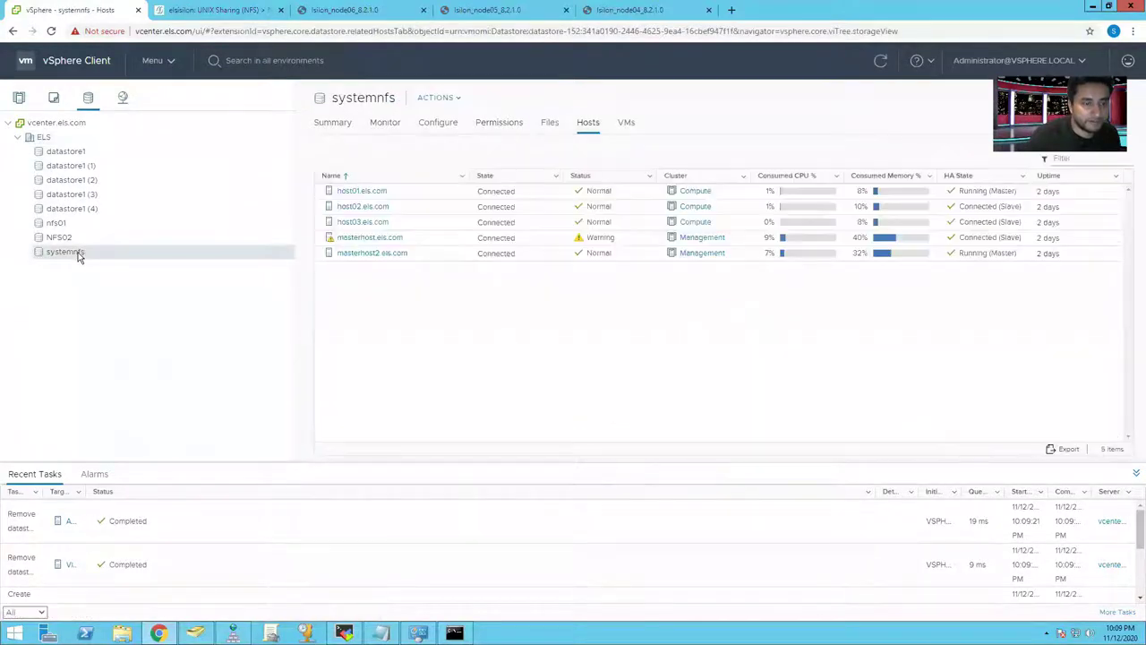
right_click(78, 254)
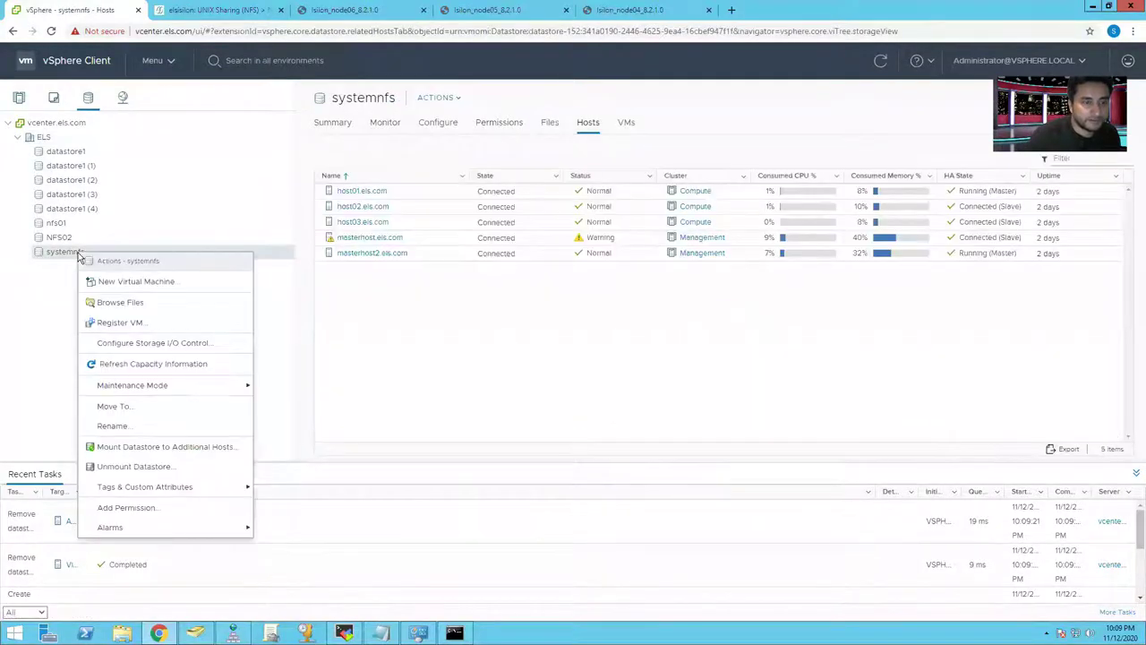
click(123, 466)
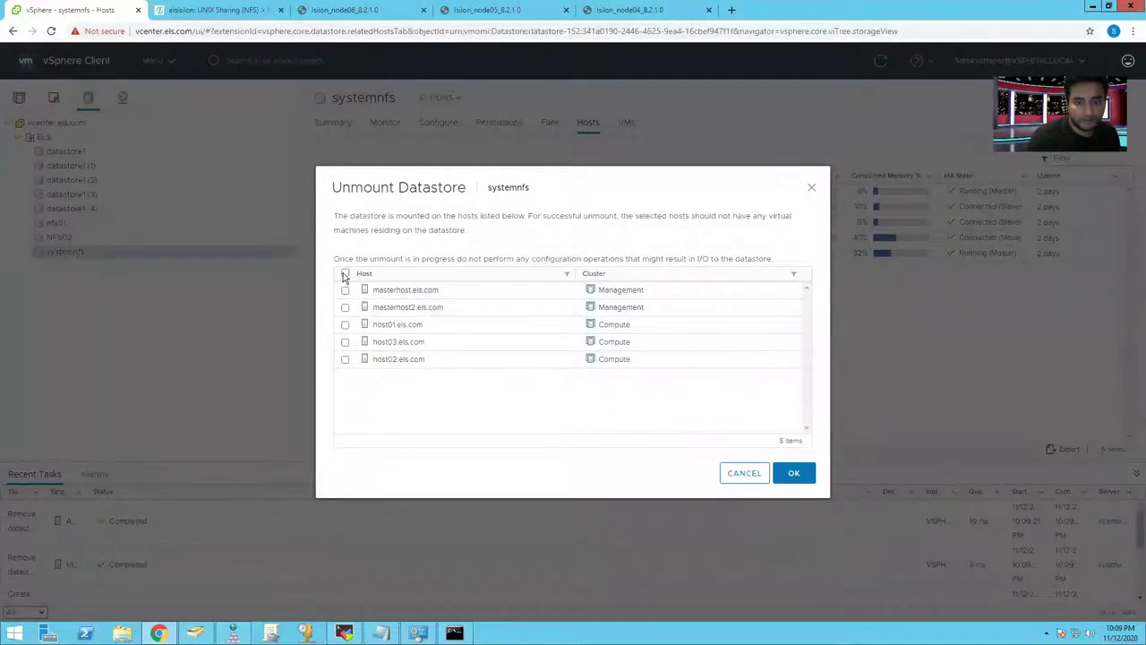
click(345, 274)
click(797, 474)
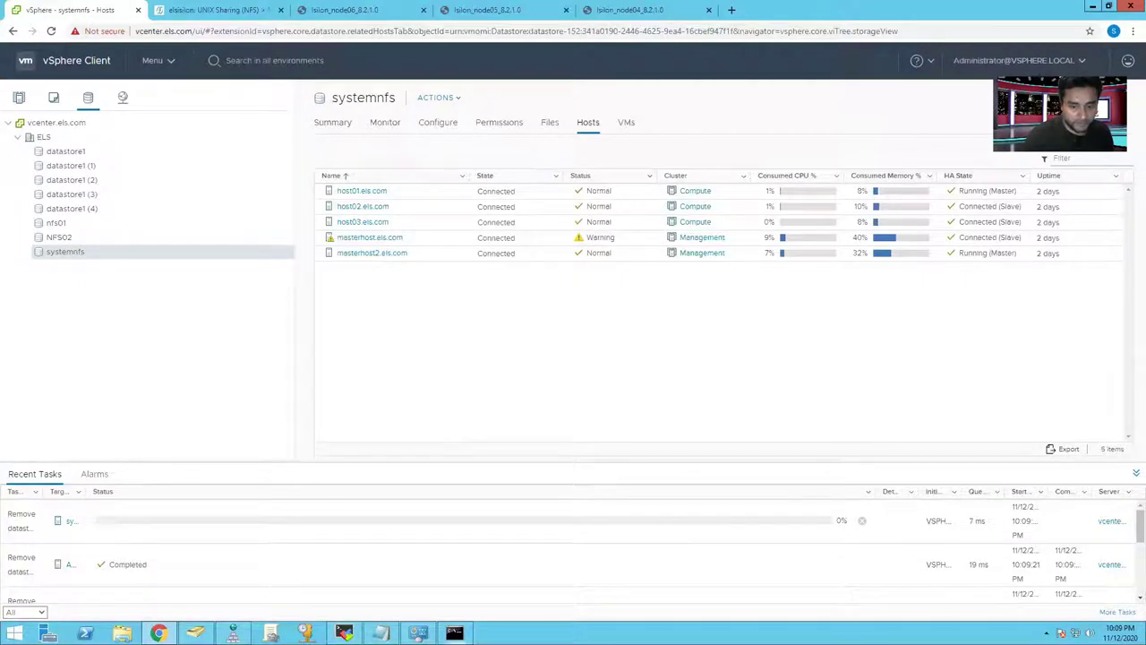
Switch to the Command Prompt, flush the DNS resolver cache several times with ipconfig /flushdns, and minimize it.
key(alt+Tab)
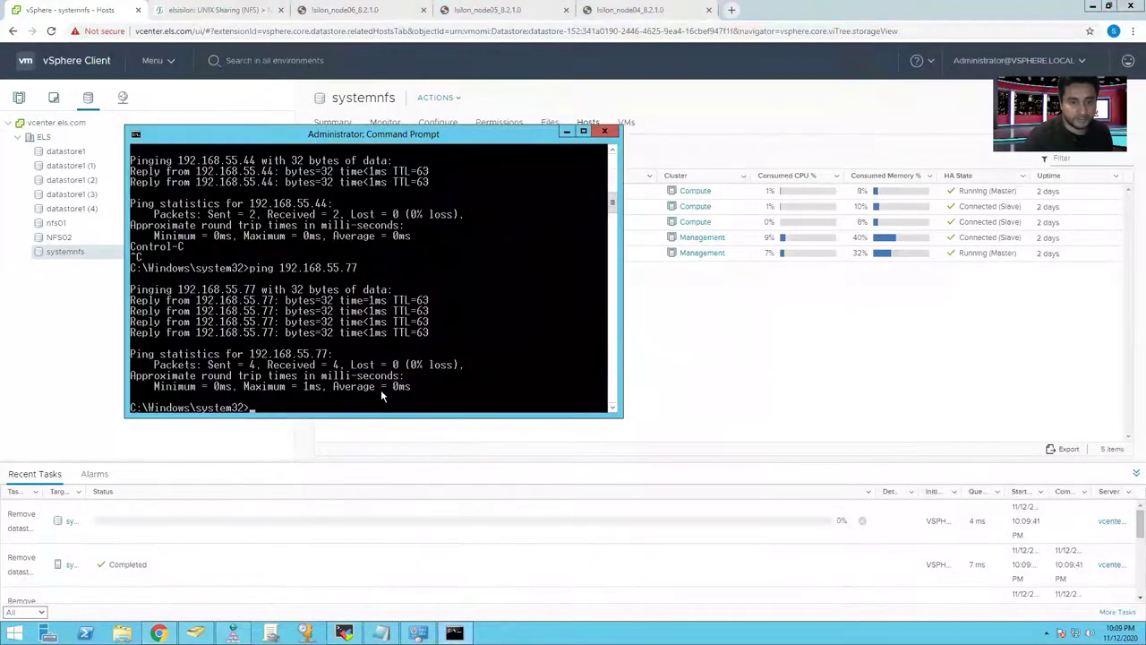
text(ipconfig /flushdns)
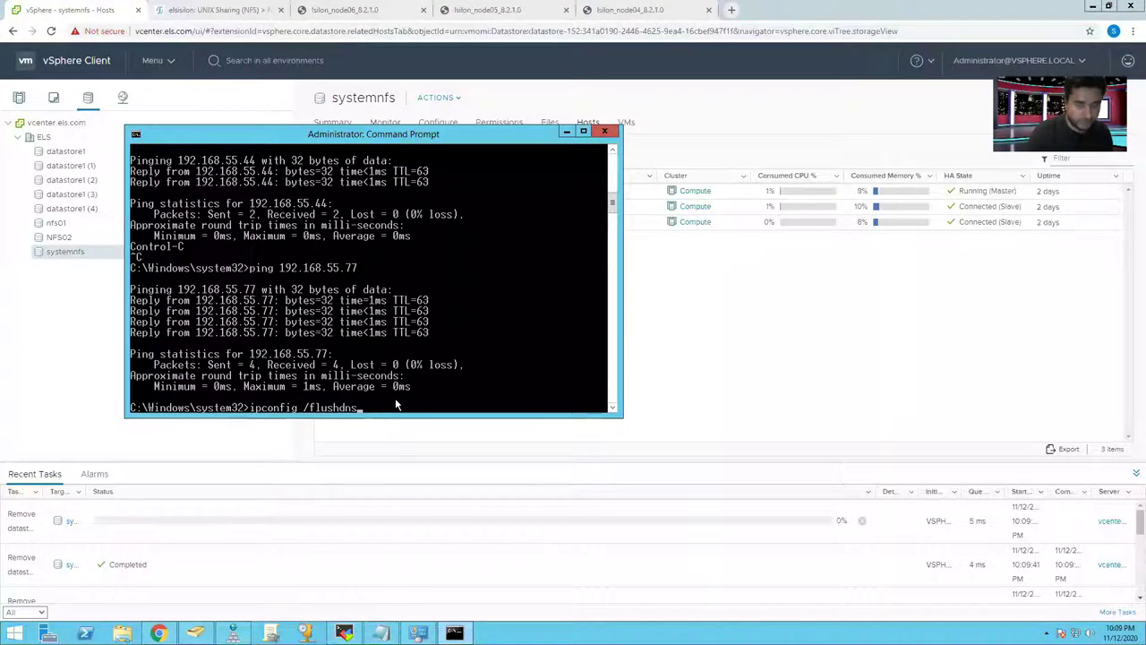
key(Return)
key(Up)
key(Return)
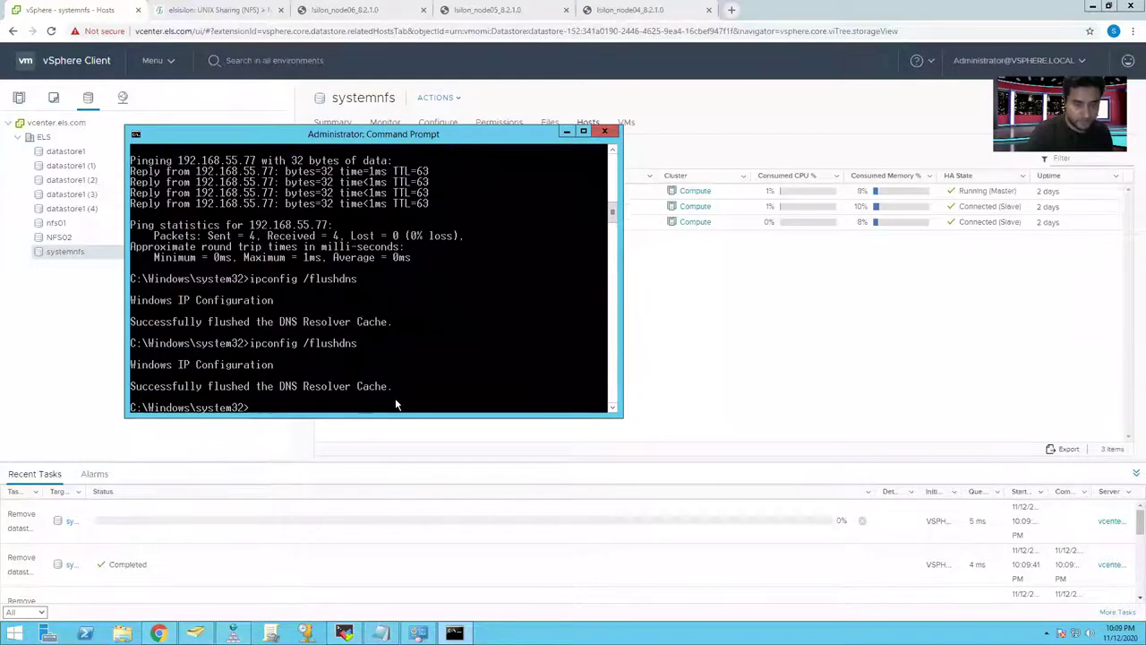
key(Up)
key(Return)
key(Up)
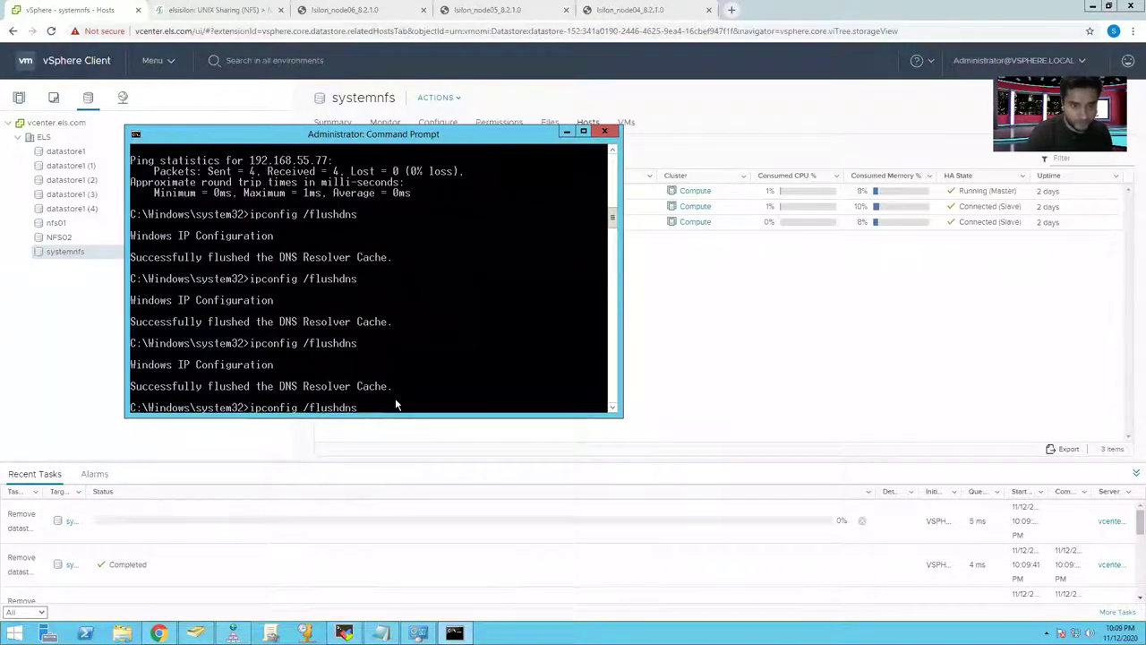
key(Return)
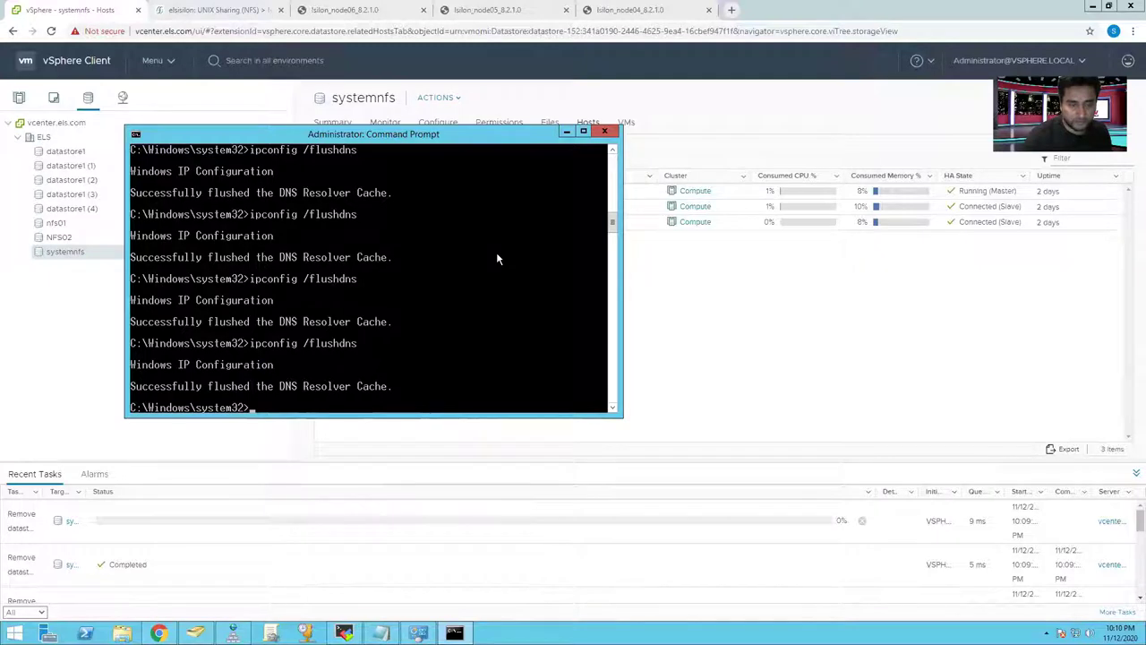
text(ipconfig /flushdns)
key(Return)
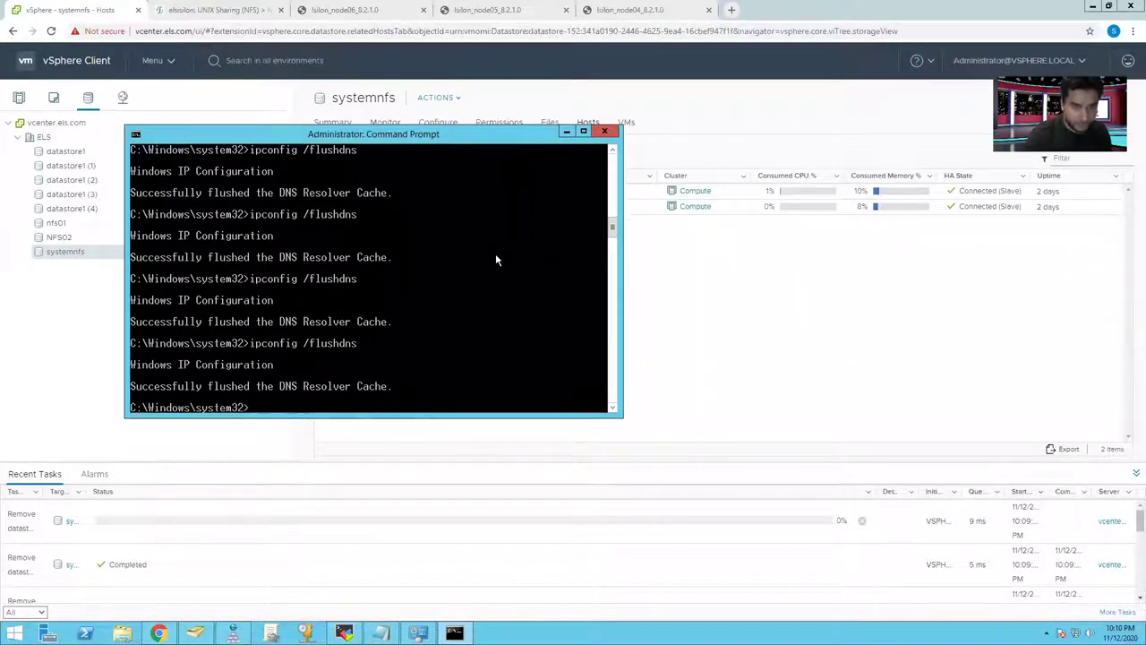
click(566, 131)
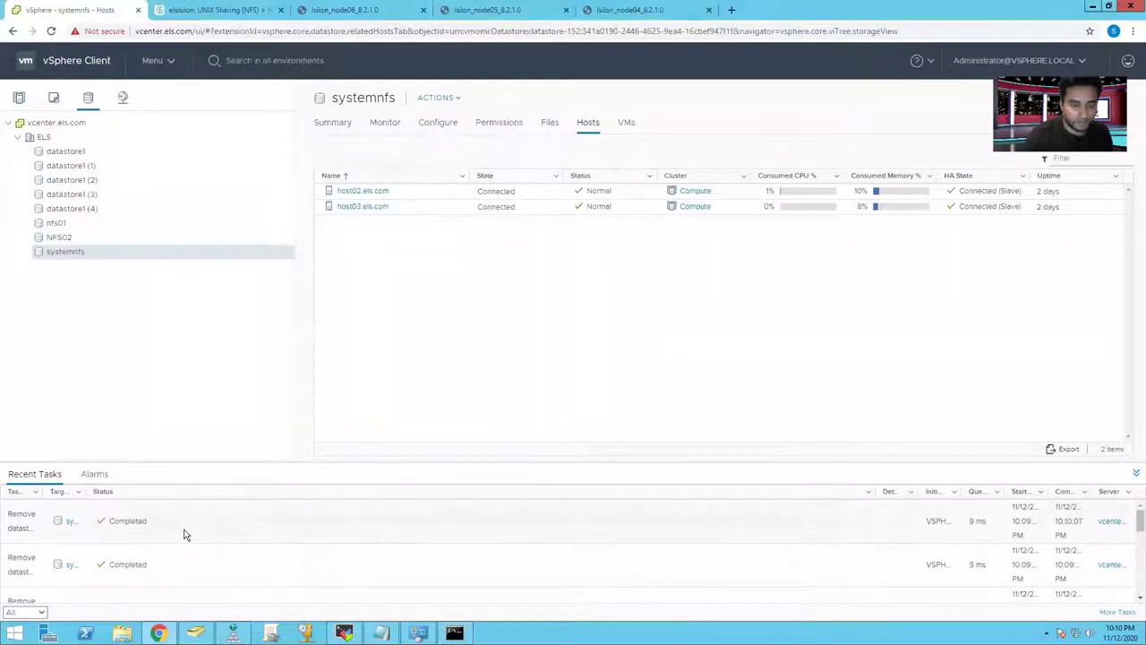
Review the recent datastore removal tasks and check which hosts use the NFS02 datastore.
scroll(186, 530, down, 5)
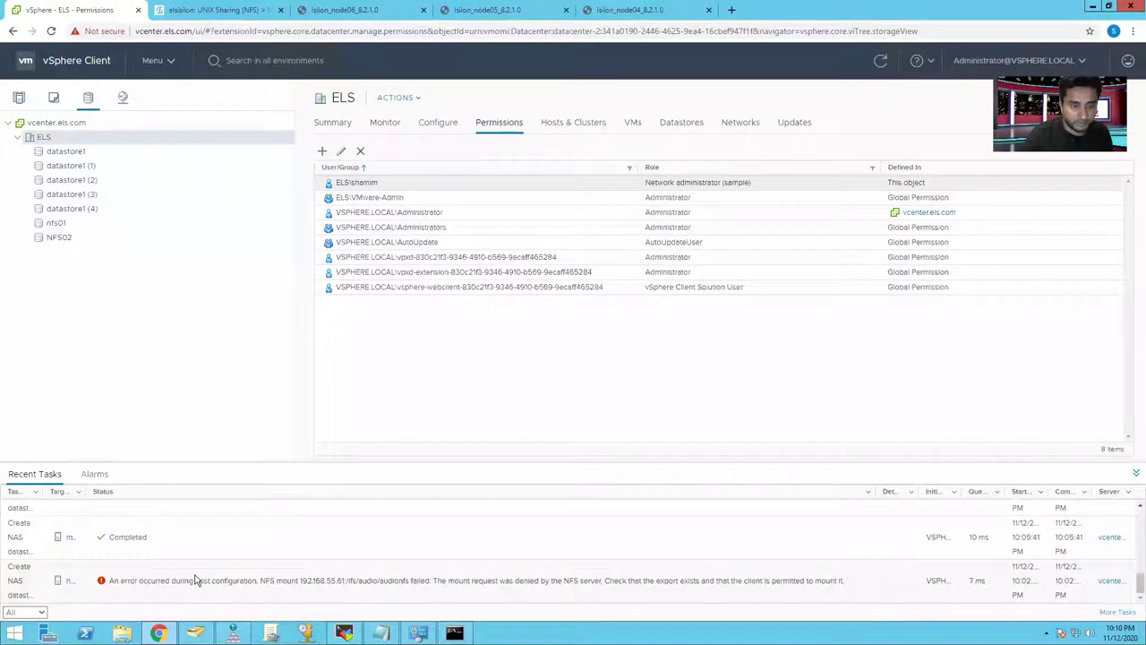
scroll(195, 578, up, 5)
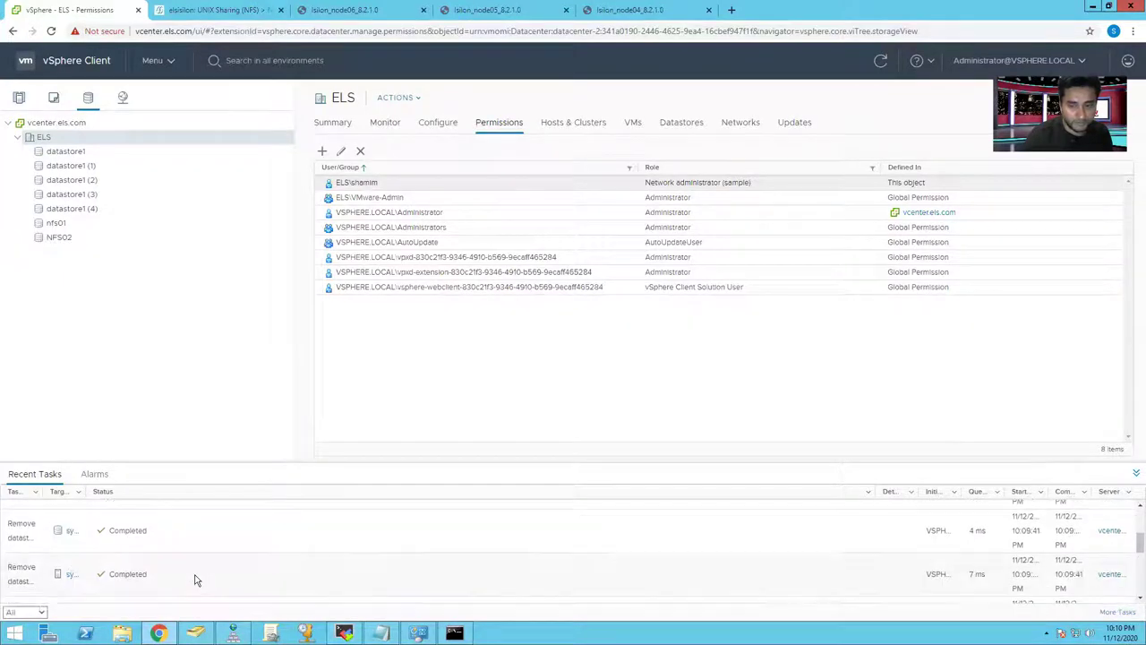
click(57, 240)
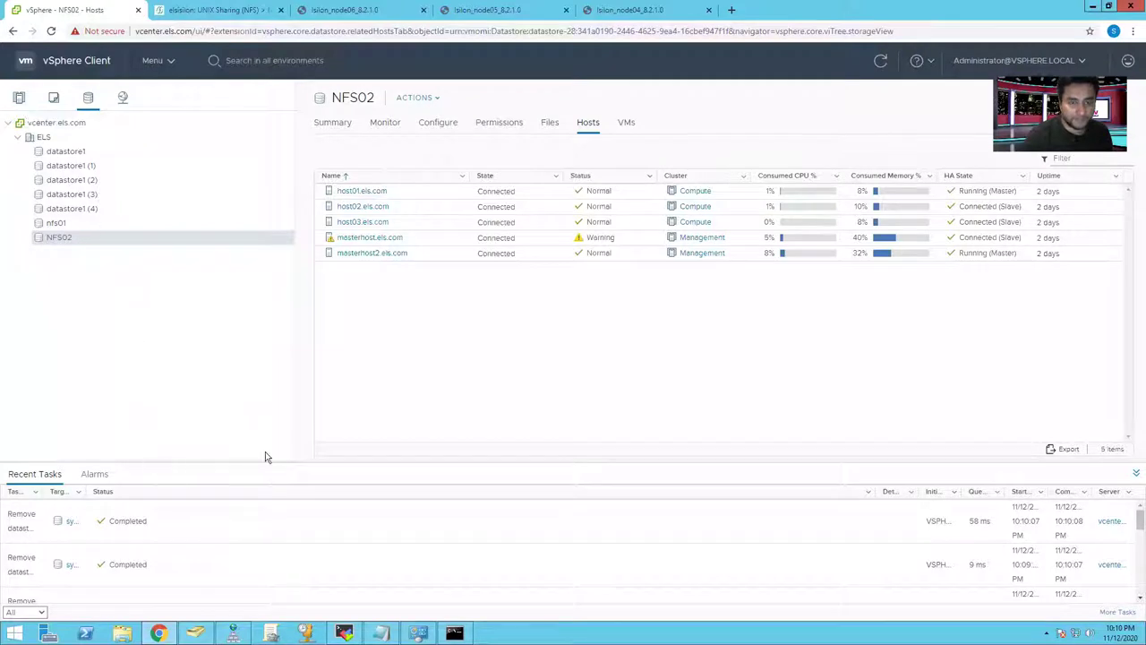
Bring back the Command Prompt, rerun ipconfig /flushdns, and minimize the window.
click(454, 632)
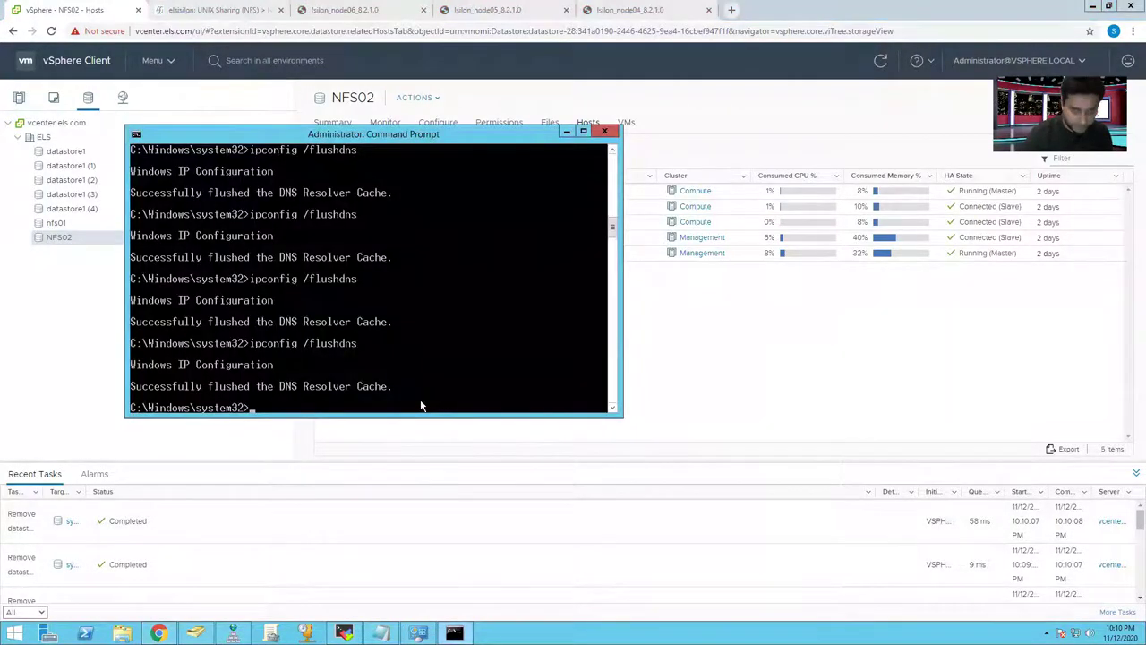
key(Up)
key(Escape)
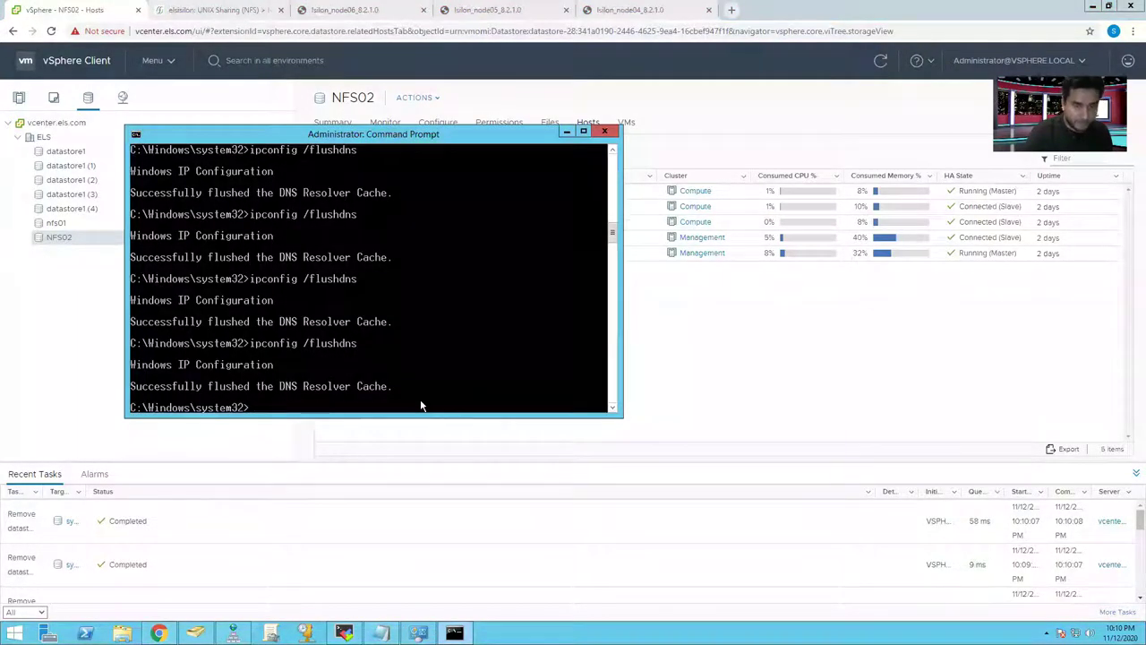
click(567, 131)
Switch to OneFS, close the video export's details, and show the NFS export of the userdata access zone.
click(230, 11)
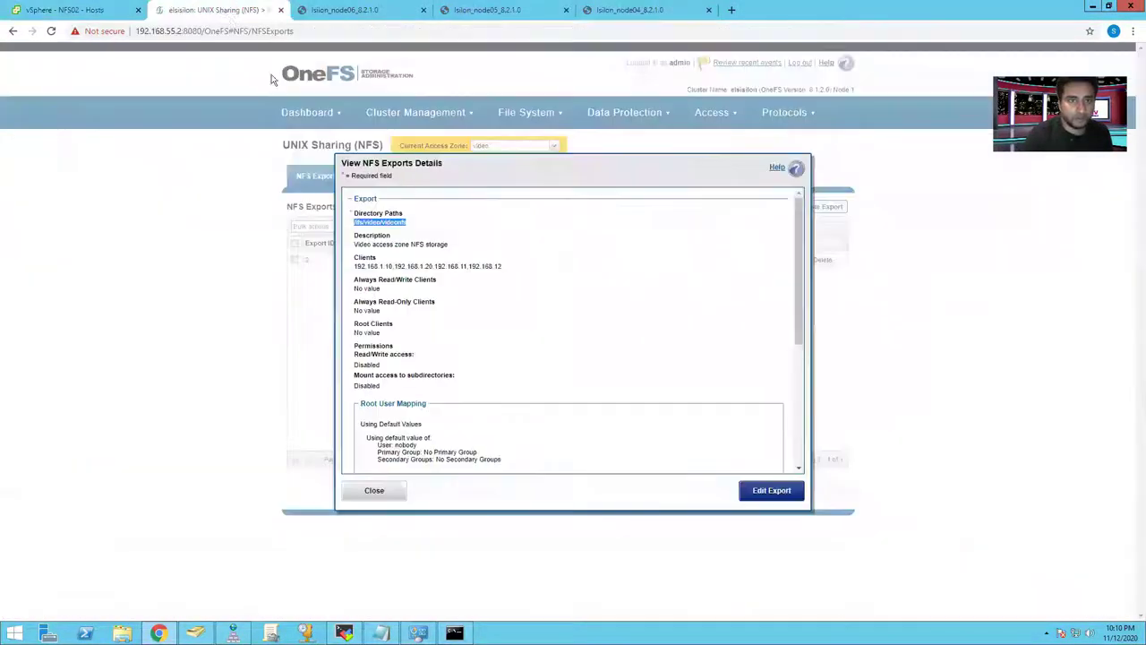
click(394, 492)
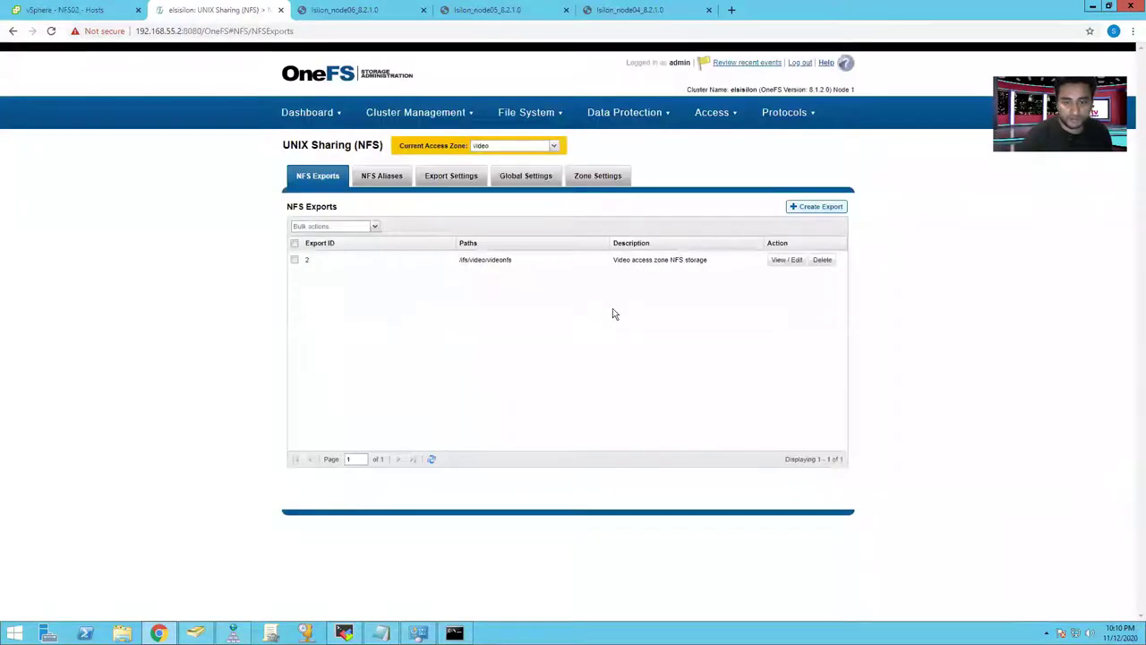
click(554, 145)
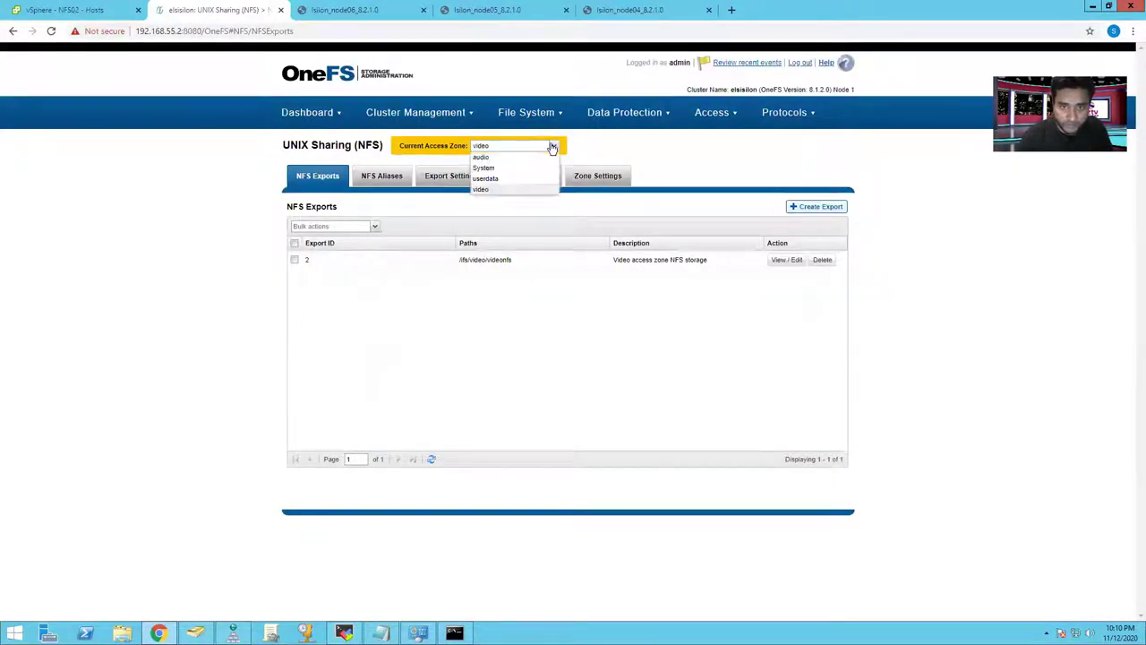
click(488, 178)
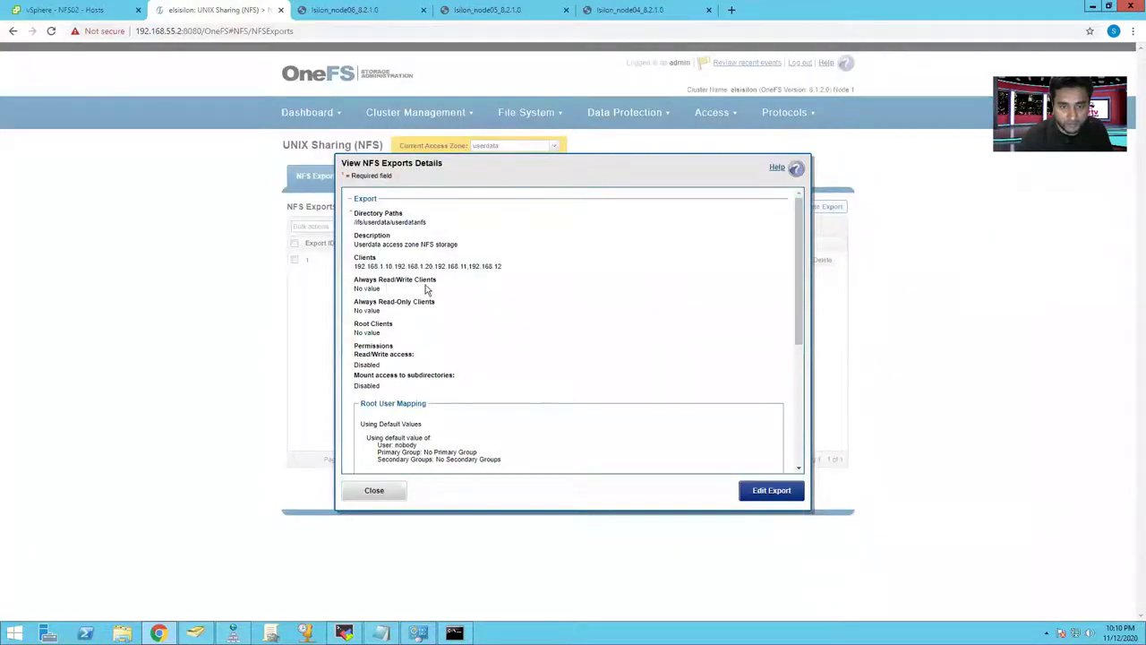
Select the directory path /ifs/userdata/userdatanfs in the userdata export's details and close the details.
click(385, 296)
mouse_move(428, 225)
mouse_down()
mouse_move(363, 221)
mouse_move(428, 226)
mouse_up()
click(358, 222)
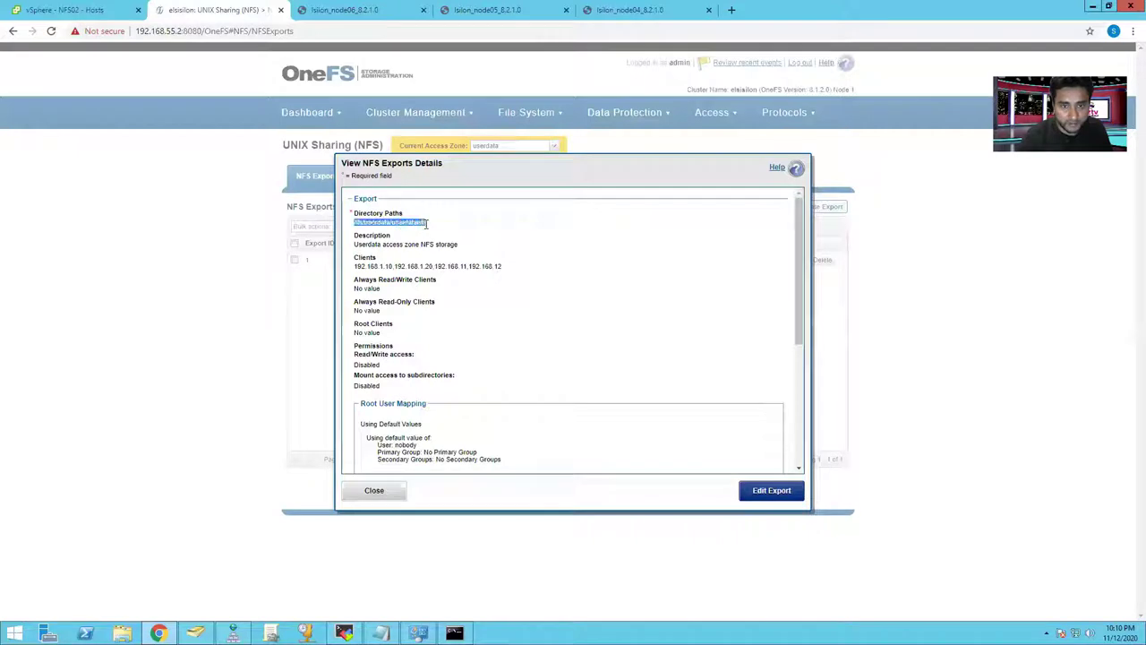
click(428, 228)
triple_click(428, 226)
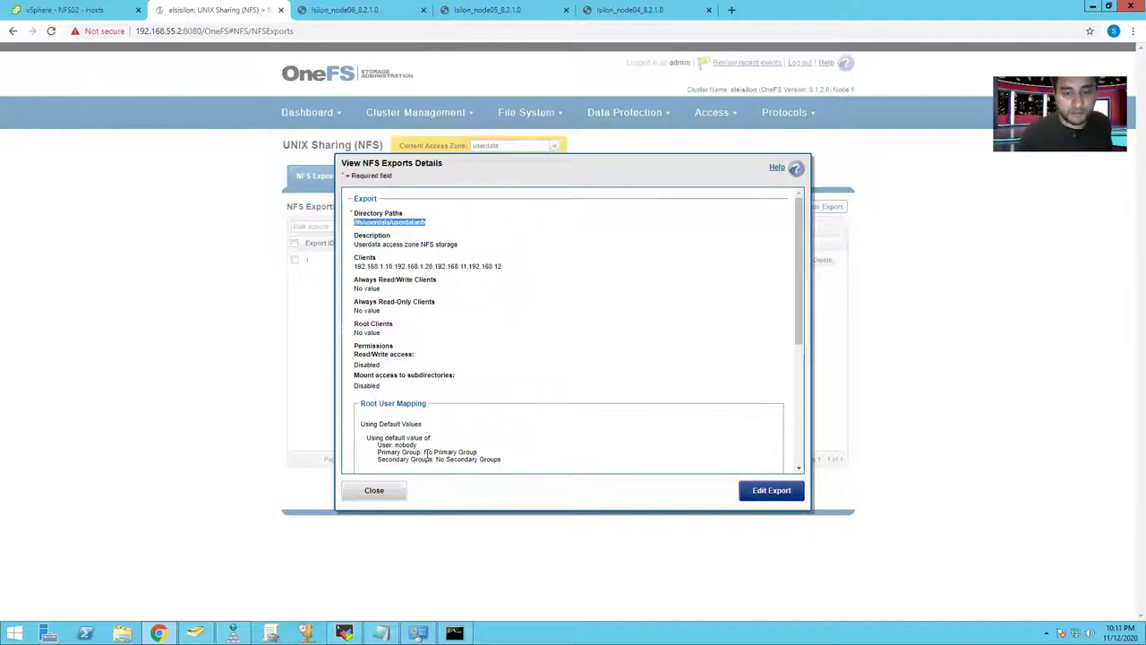
drag(374, 490, 365, 394)
key(Escape)
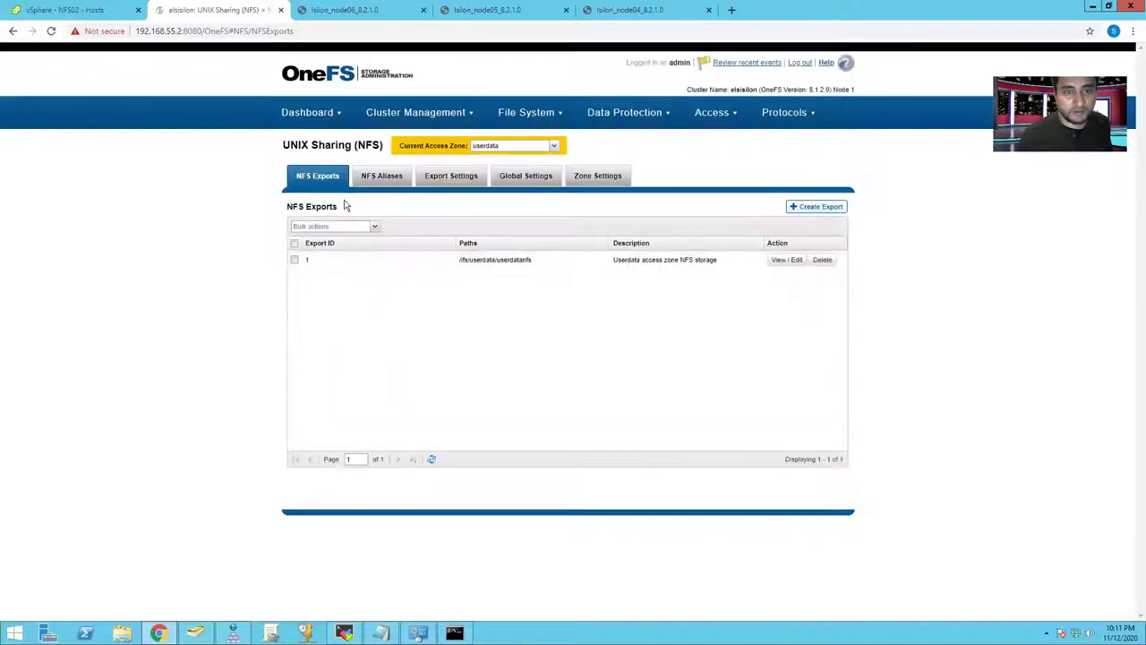
Show the external network configuration and expand subnet0 to examine the IP ranges of its pools.
mouse_move(396, 114)
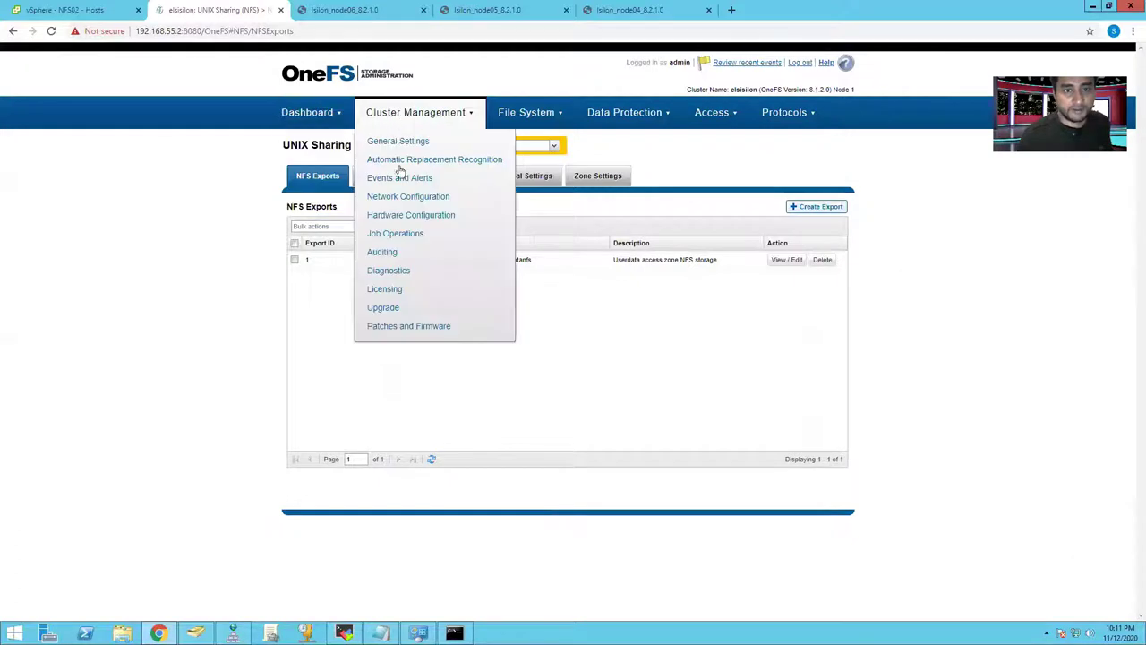
click(413, 197)
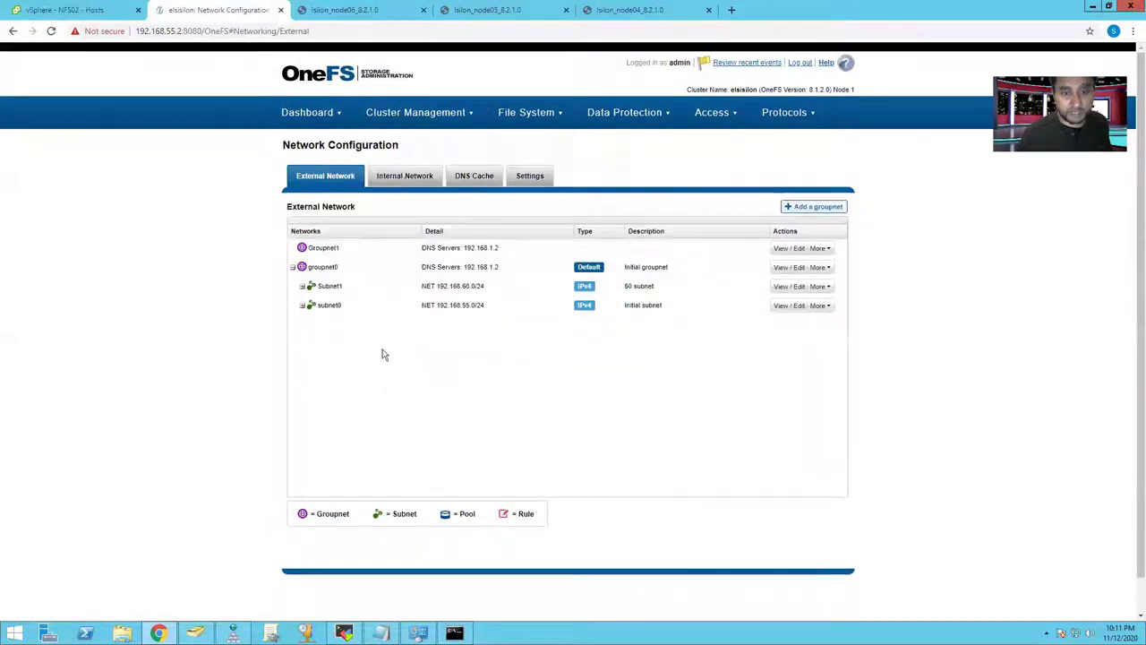
click(302, 307)
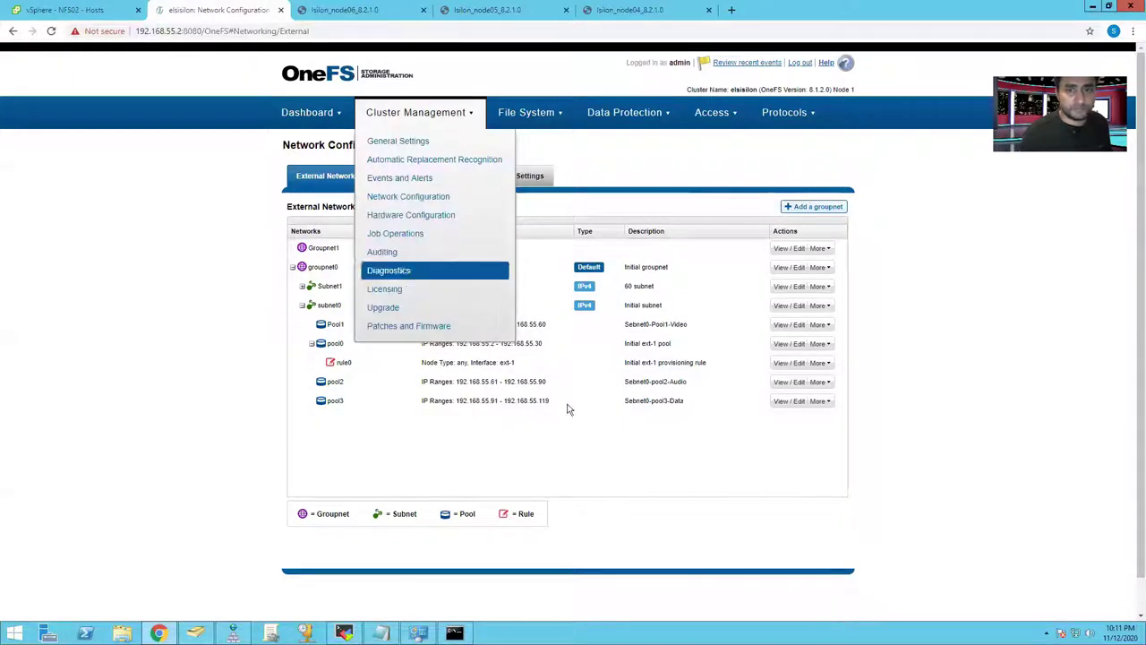
Include data-protection overhead in the storage quota of /ifs/userdata/userdatanfs, save the change, and close the quota details.
mouse_move(538, 116)
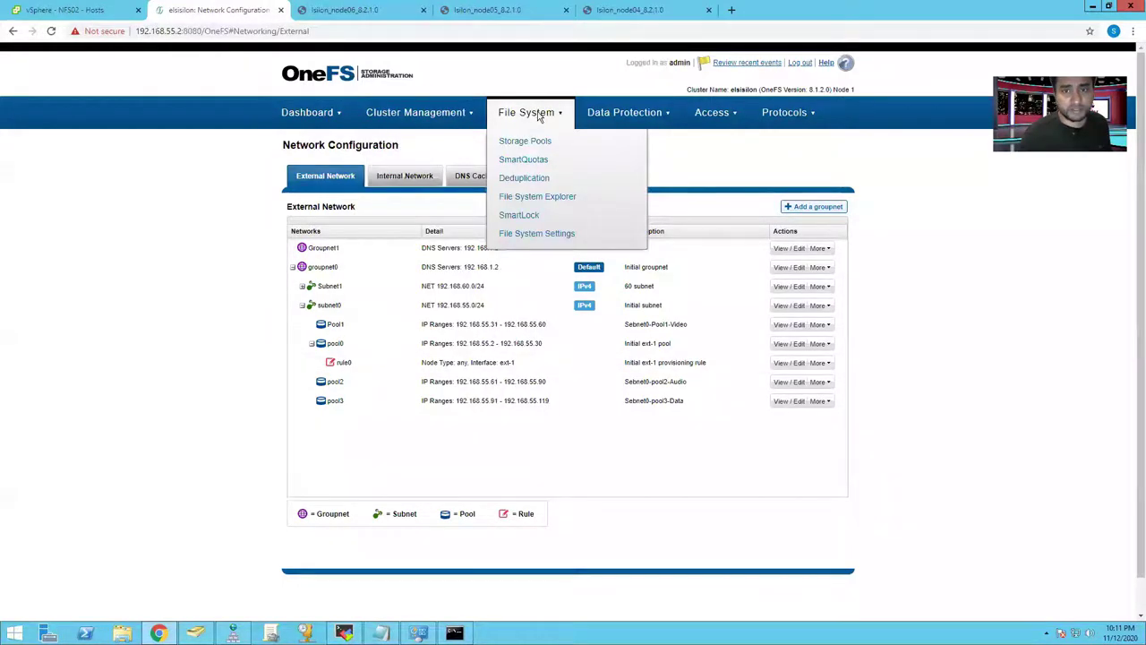
click(551, 162)
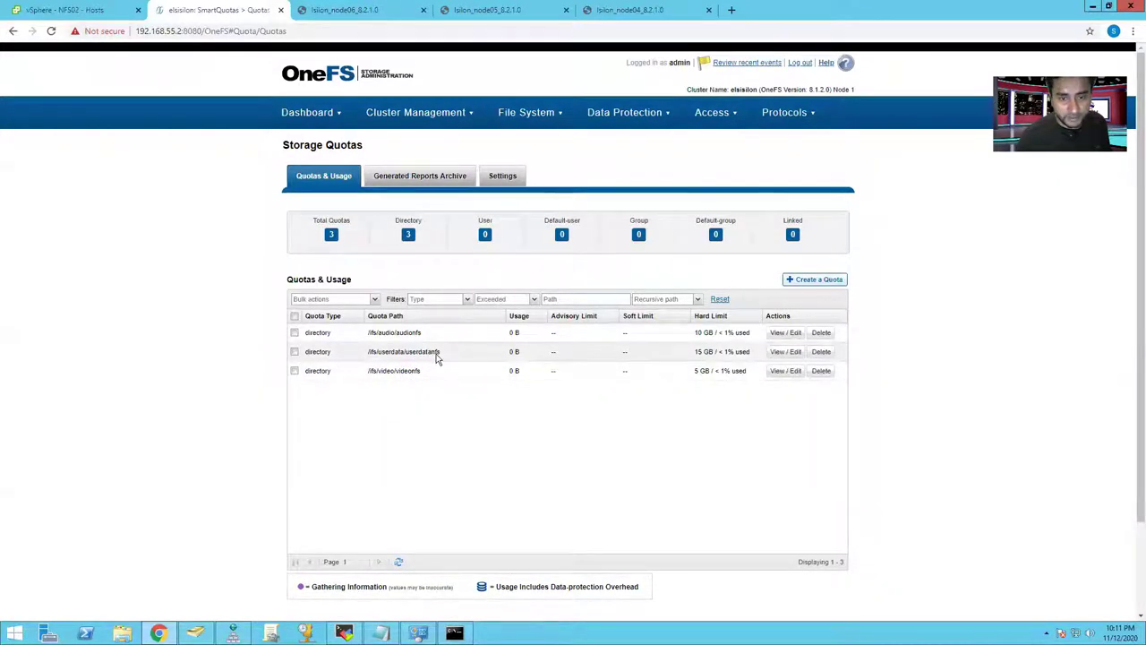
click(791, 356)
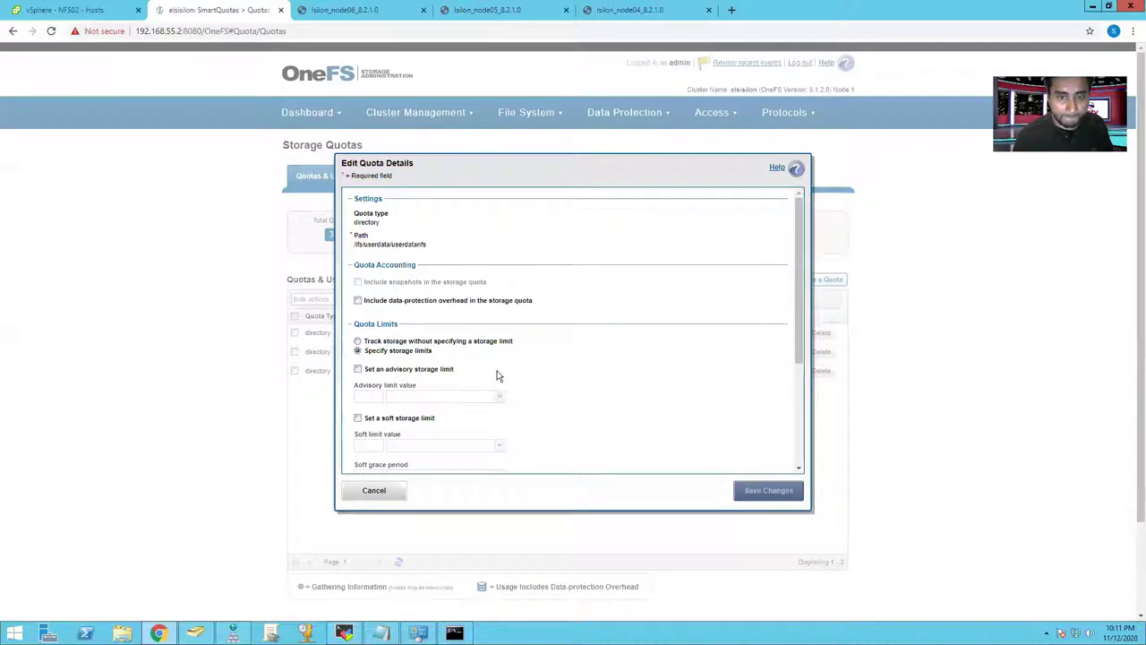
click(358, 301)
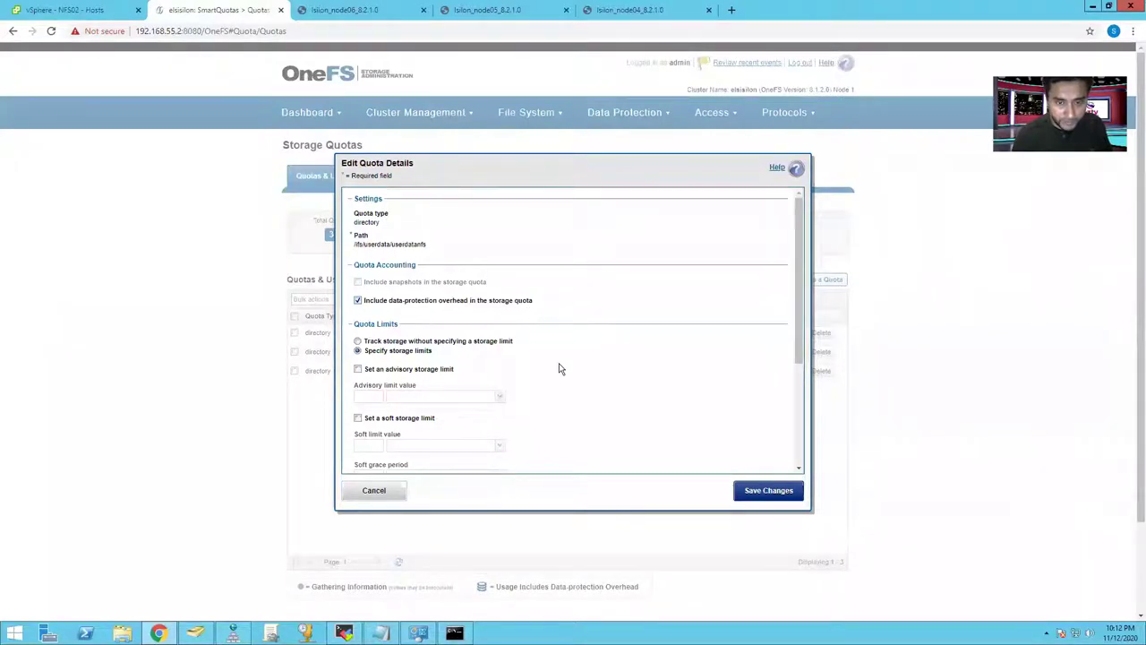
scroll(560, 371, down, 1)
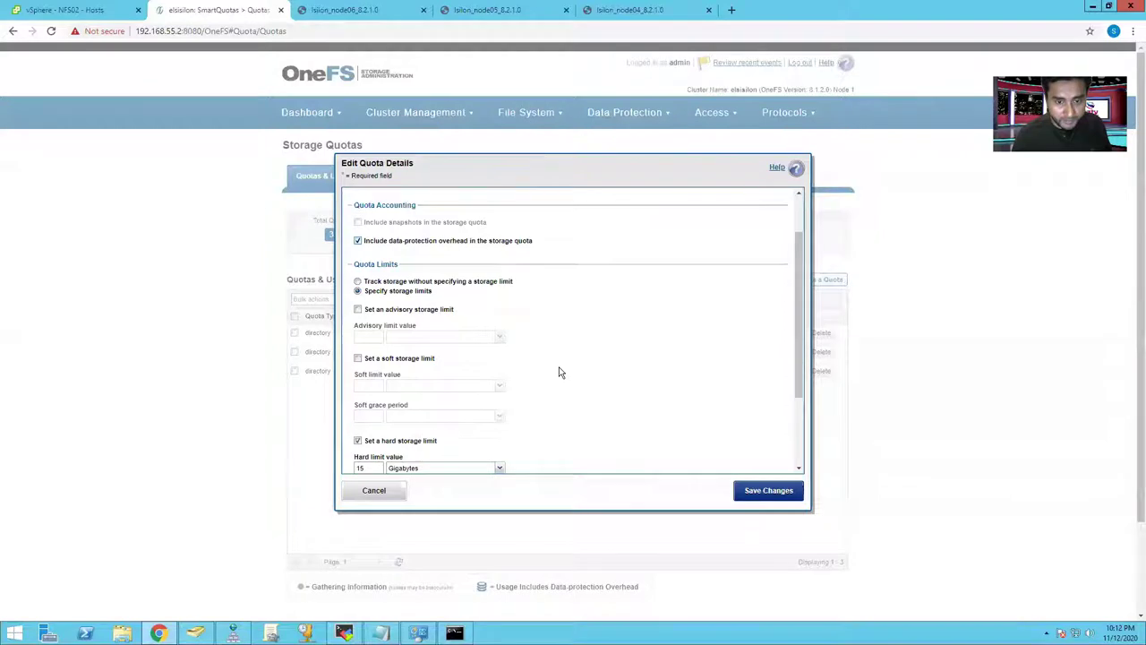
scroll(559, 371, down, 2)
scroll(563, 365, up, 2)
scroll(563, 366, up, 1)
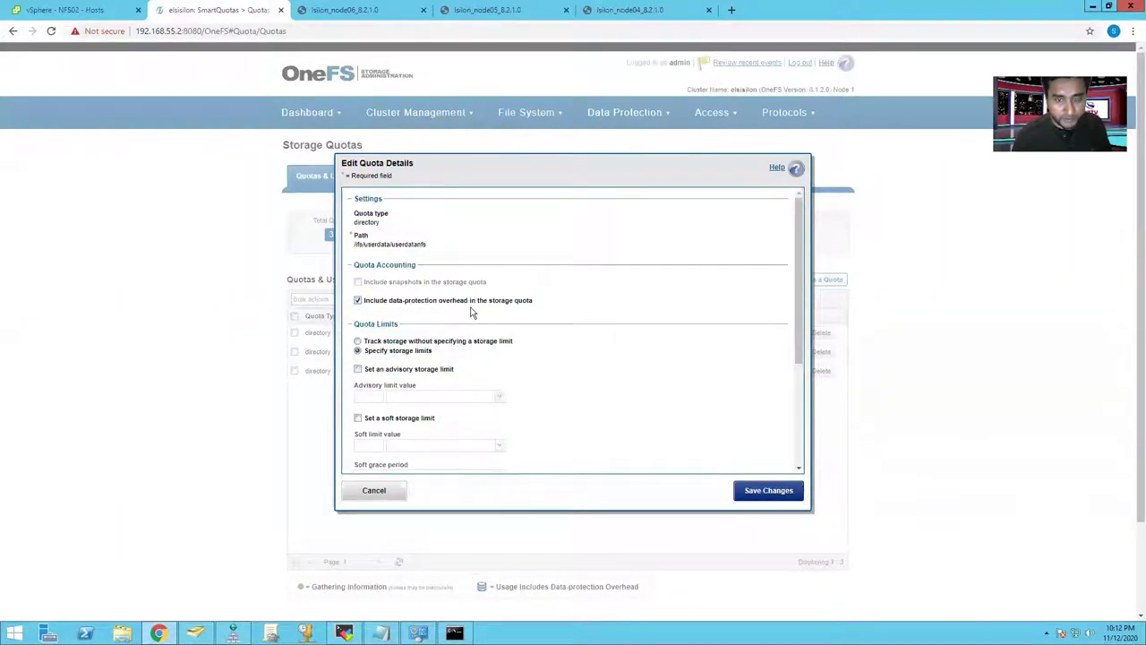
click(757, 491)
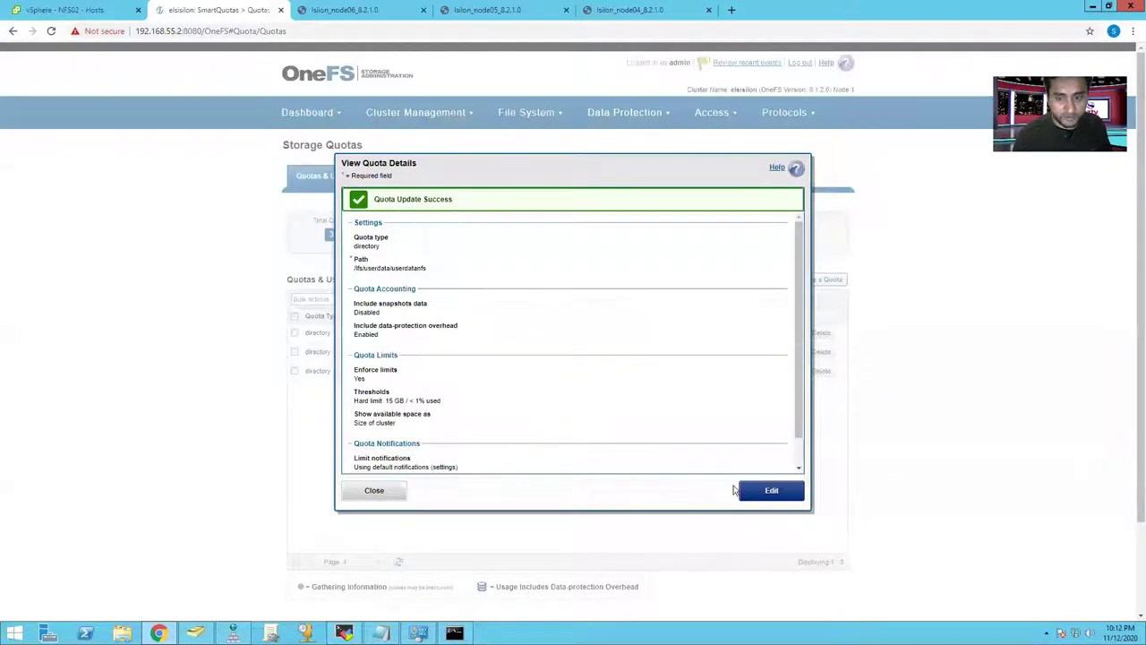
click(378, 492)
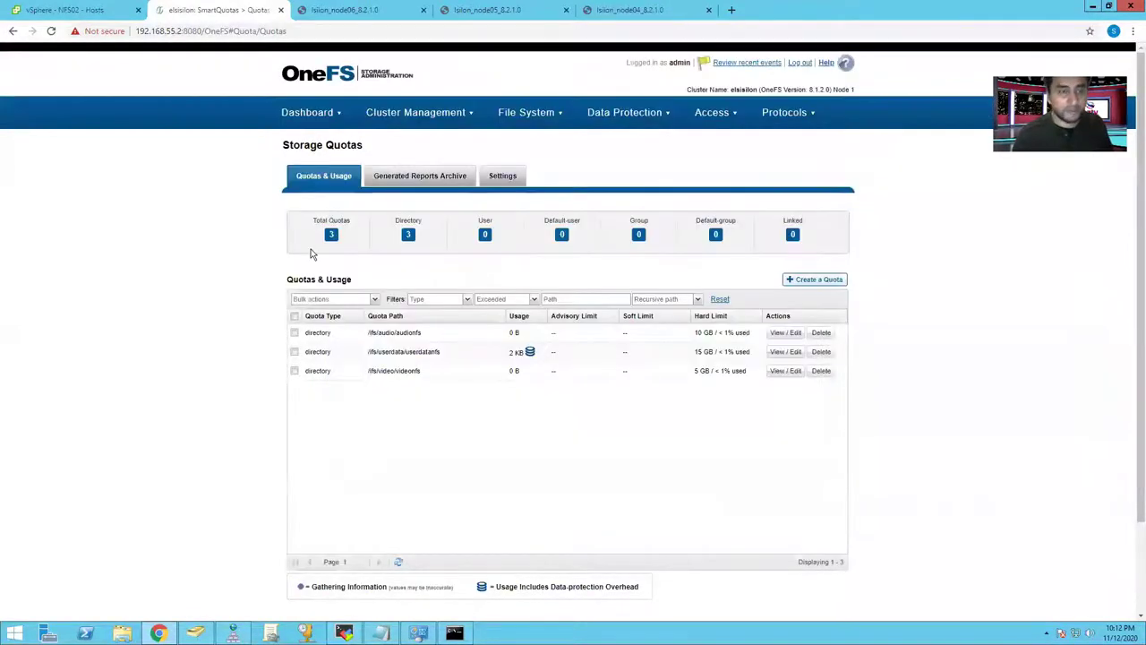
Switch to vSphere and start a new datastore on the ELS datacenter with type NFS and version NFS 3.
click(59, 10)
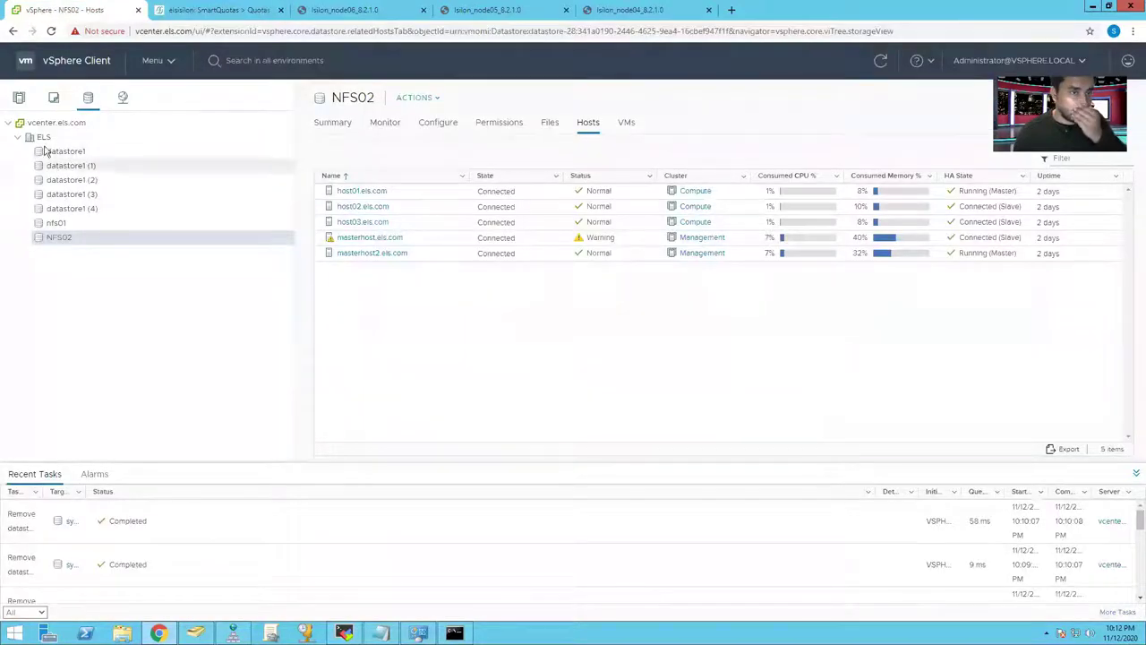
click(19, 97)
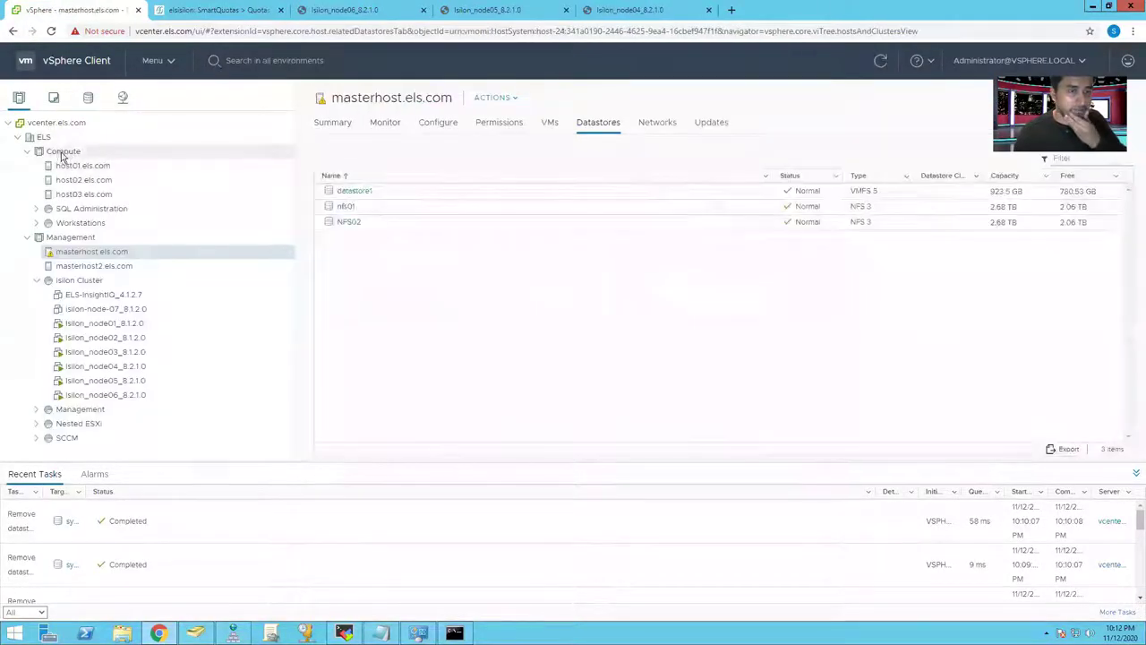
click(88, 99)
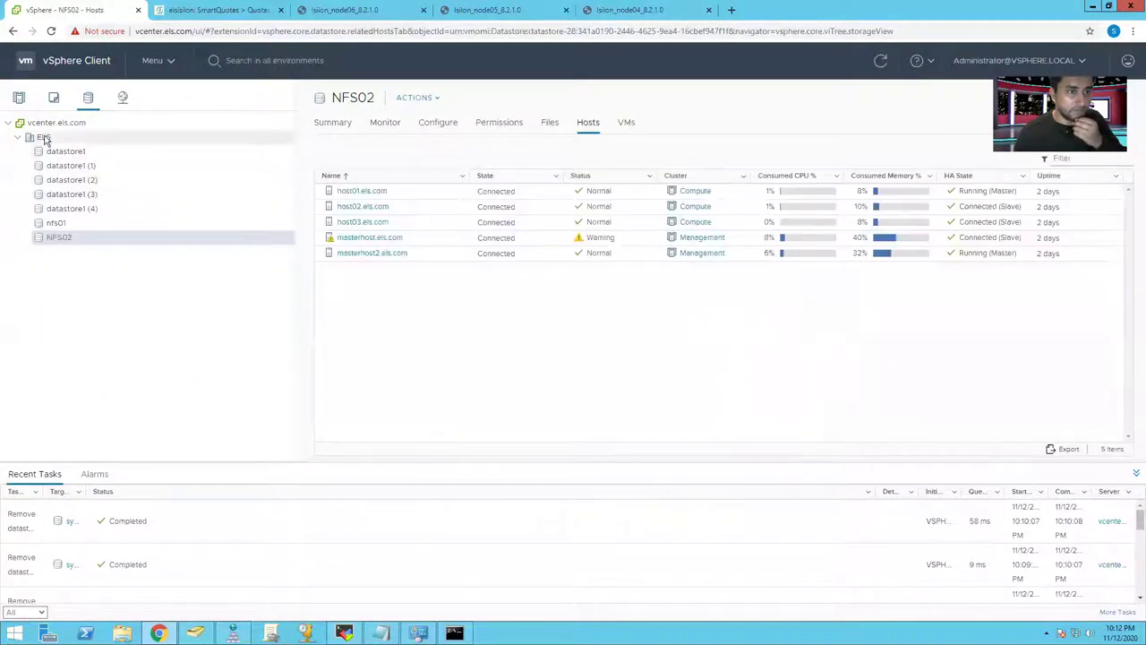
right_click(44, 140)
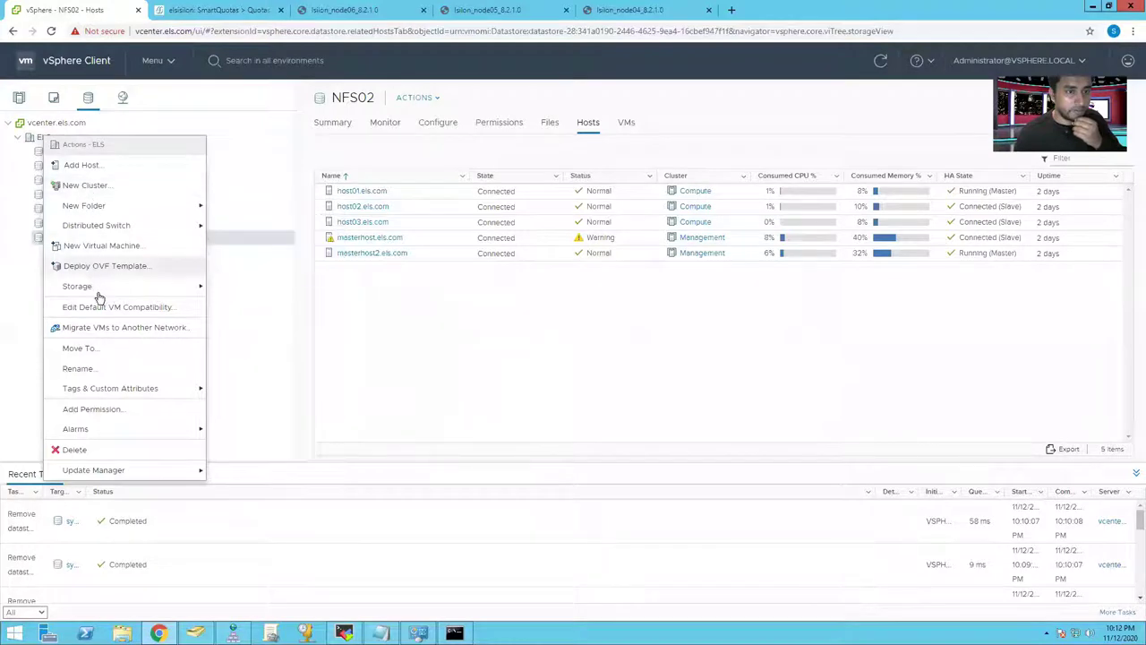
mouse_move(184, 288)
click(246, 289)
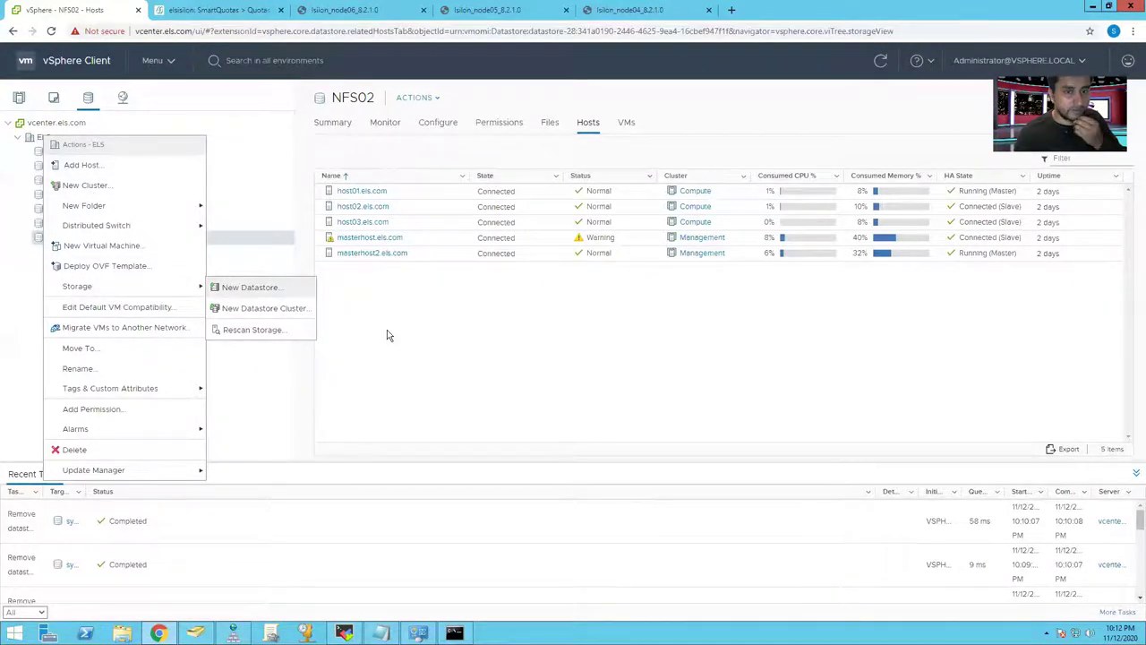
click(487, 256)
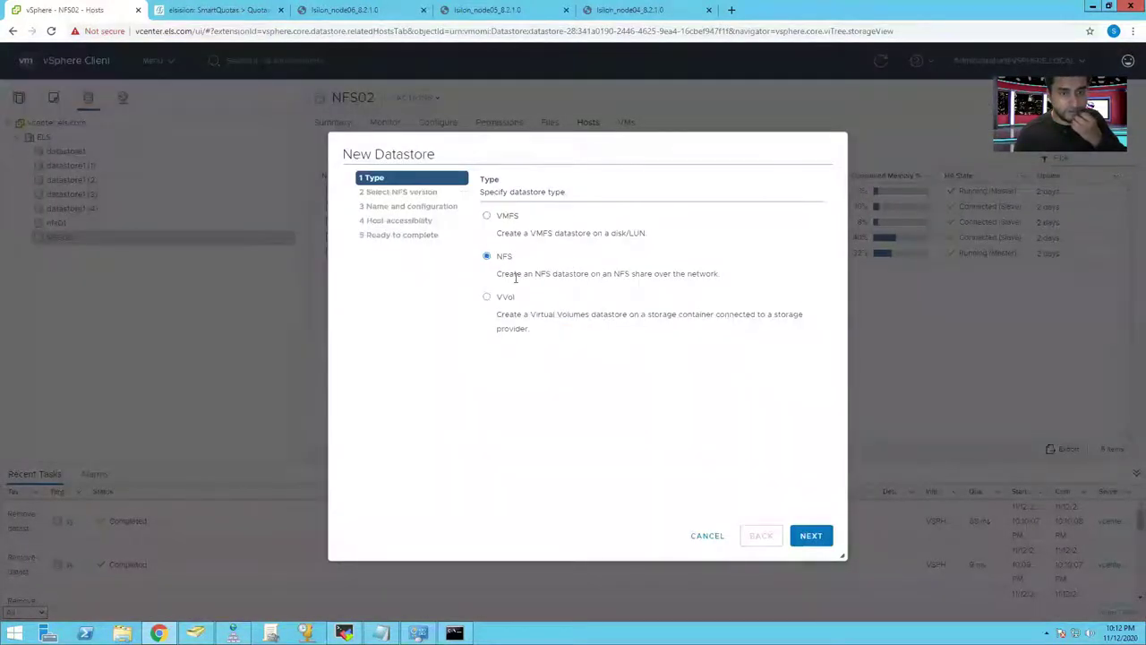
click(811, 536)
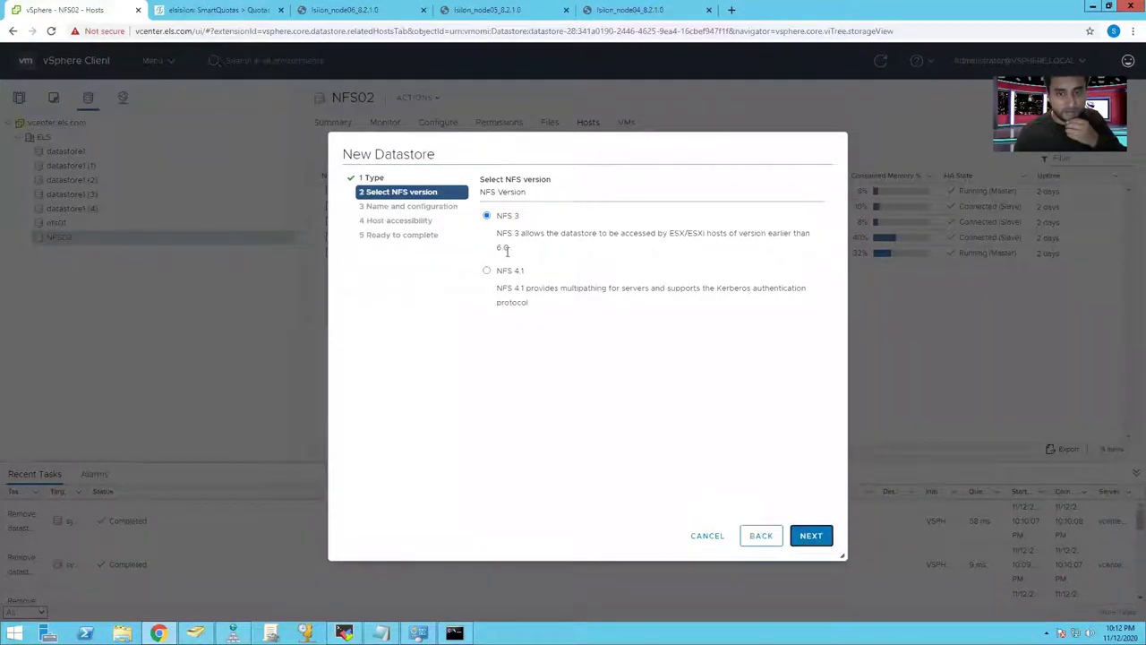
click(809, 536)
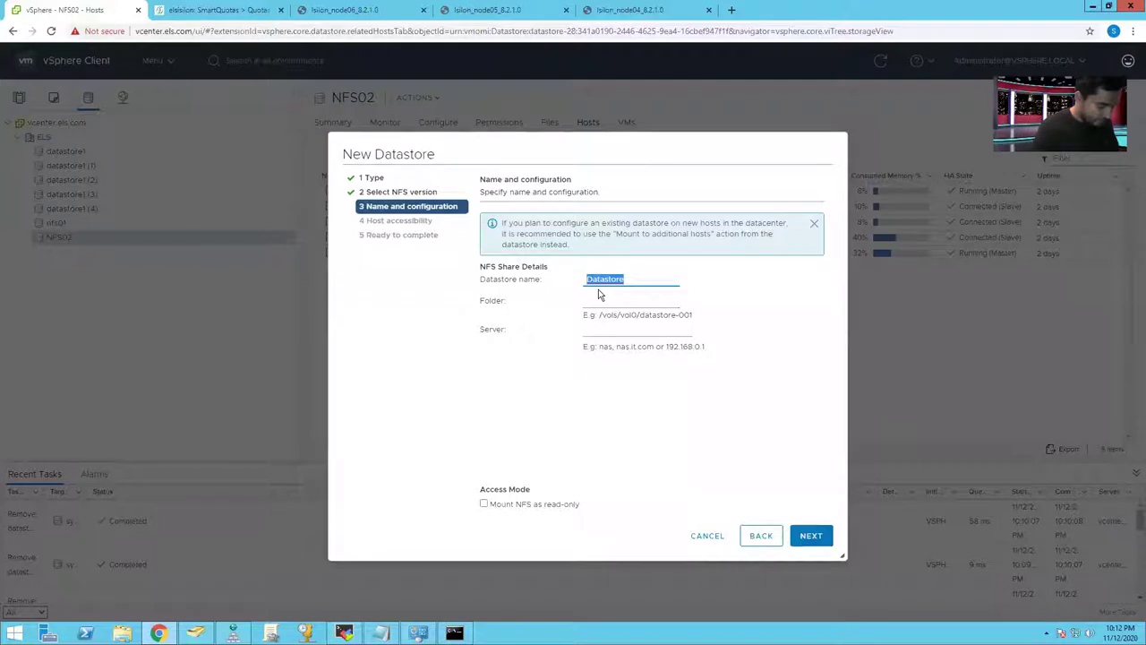
Name the datastore Userdata-NFS, with folder /ifs/userdata/userdatanfs and server 192.168.55.99.
text(u)
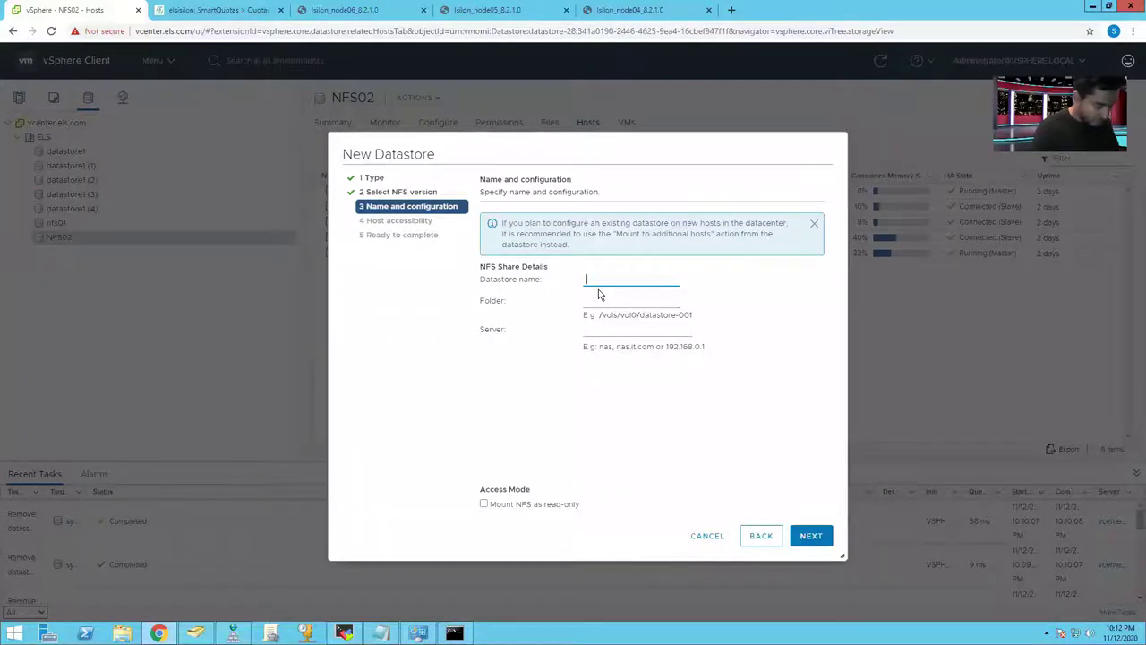
text(Userdata)
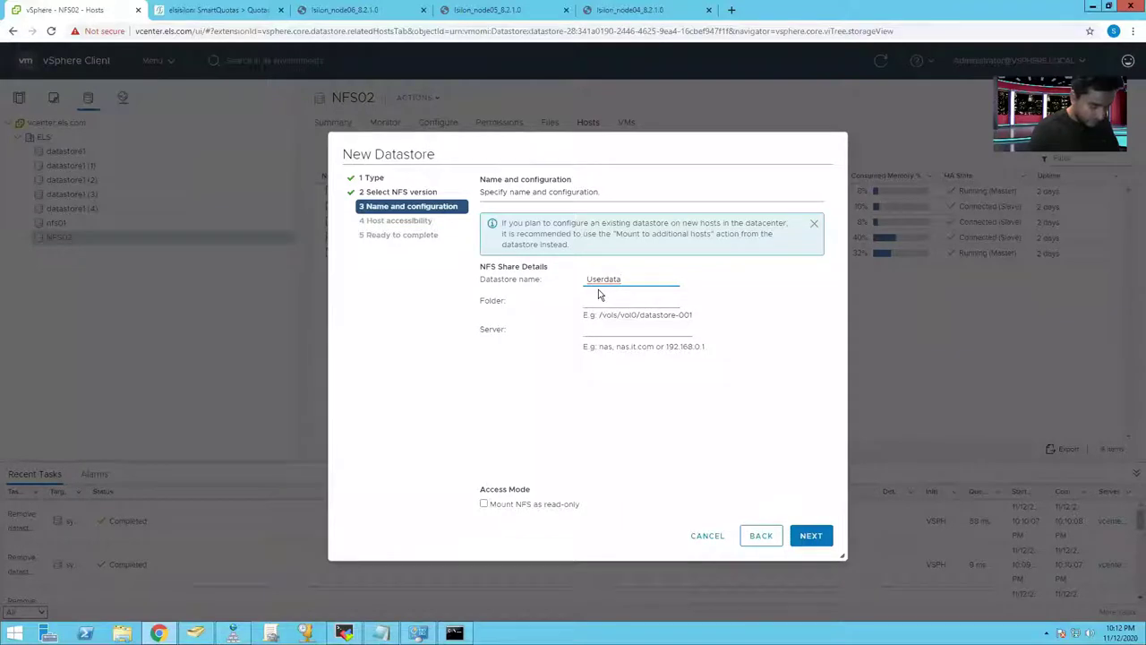
text(-NFS)
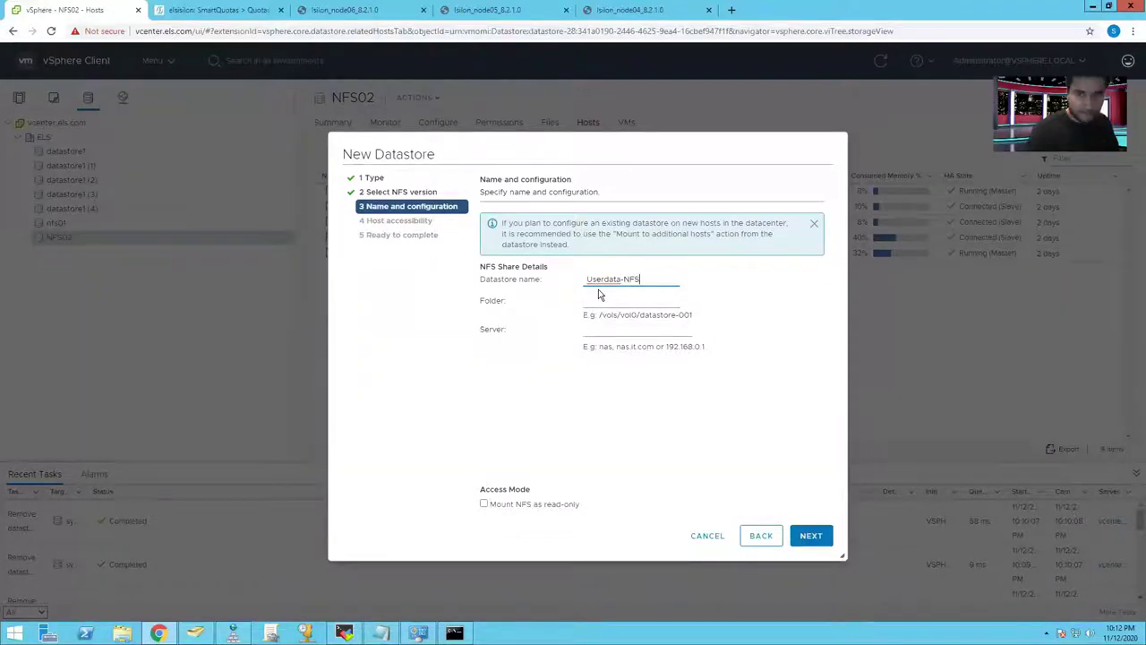
click(604, 299)
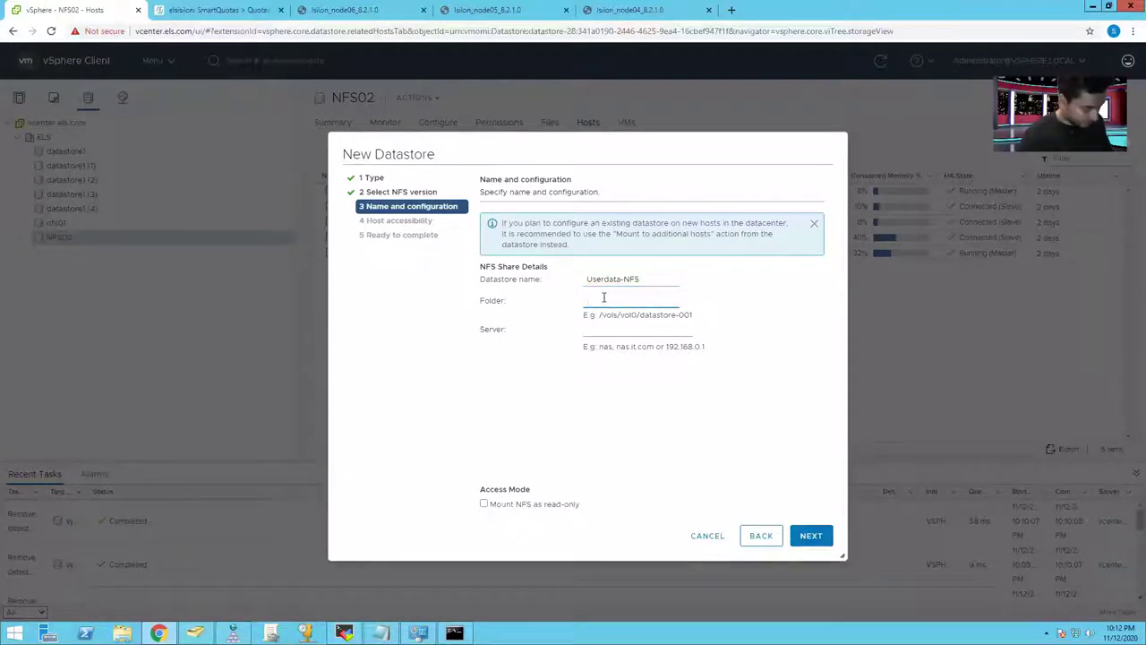
key(ctrl+v)
click(616, 331)
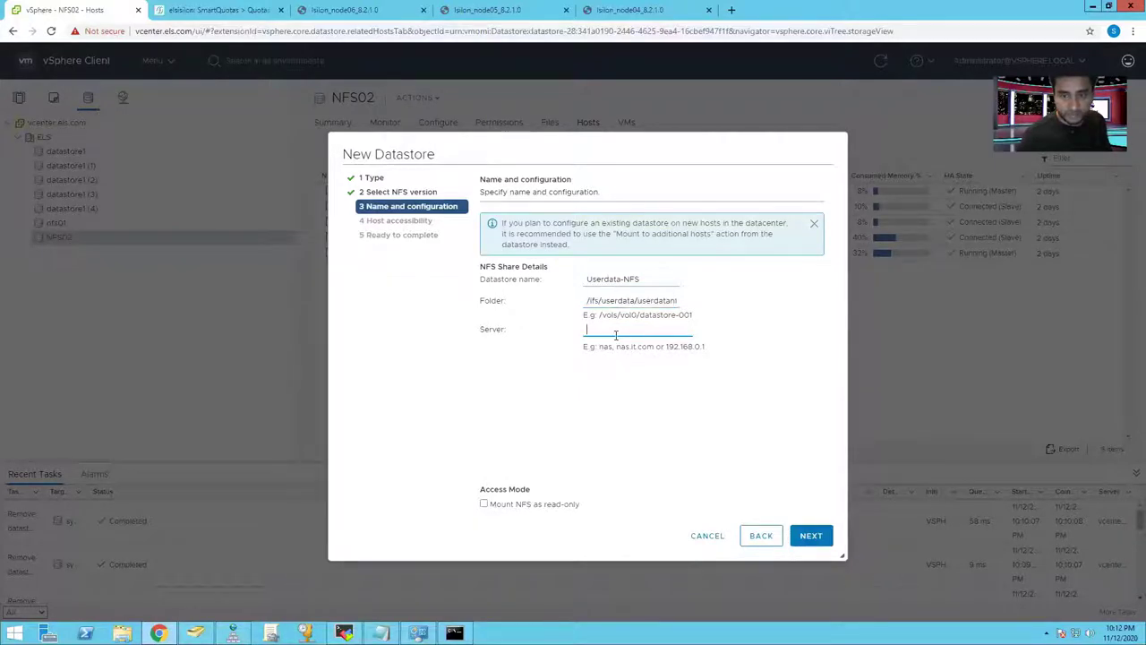
text(19)
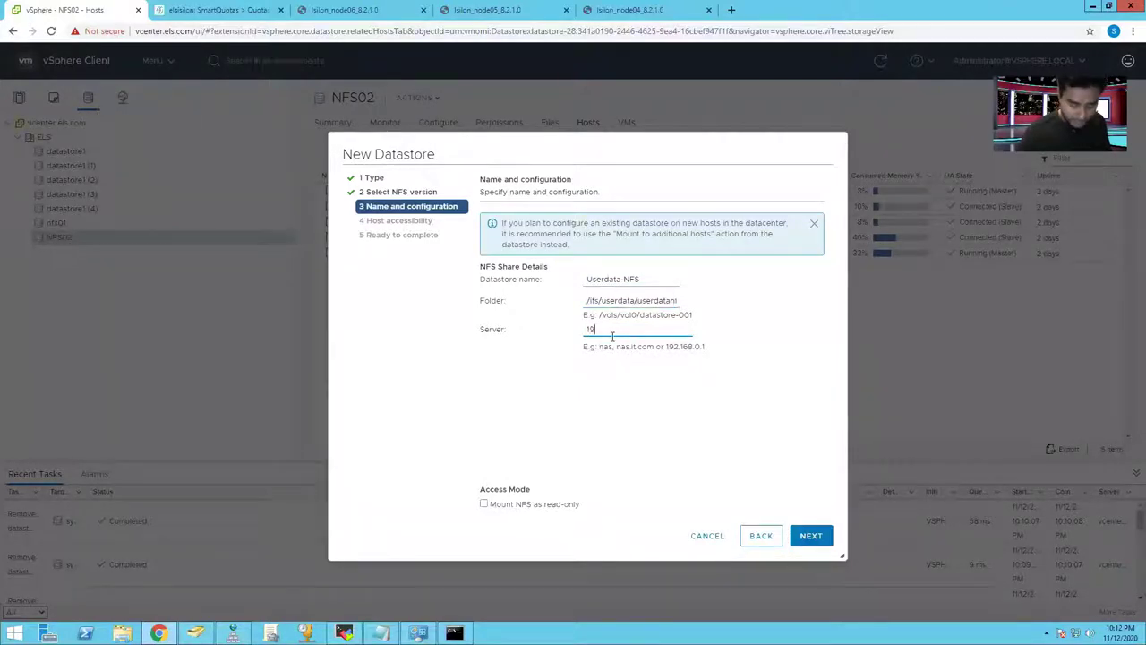
text(2.168.55.99)
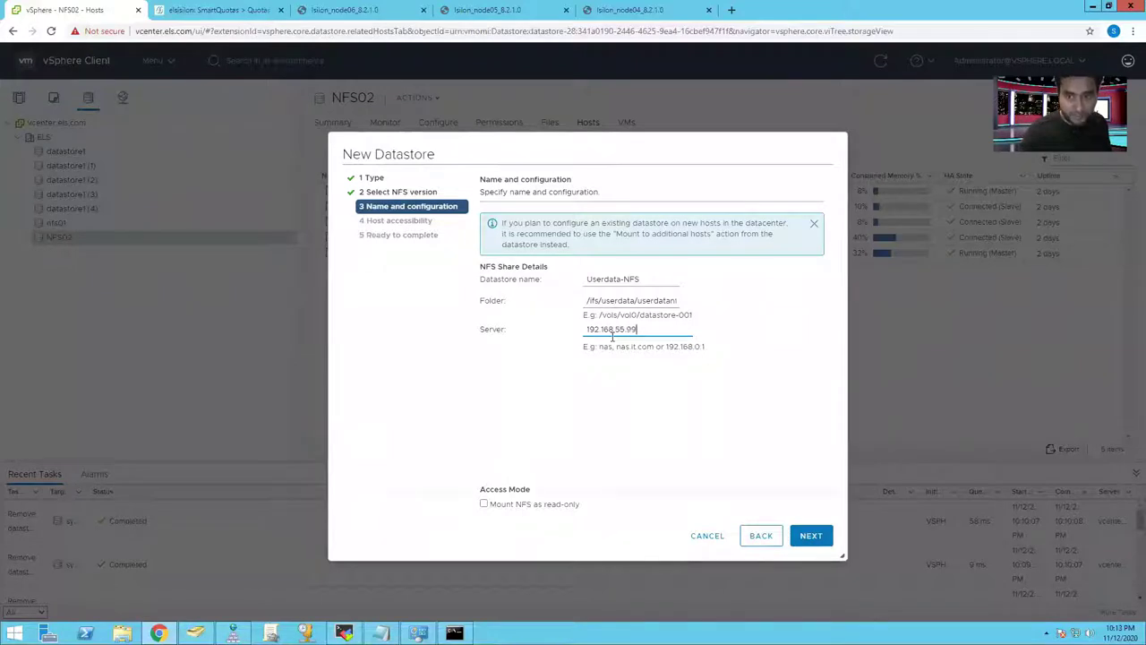
click(809, 538)
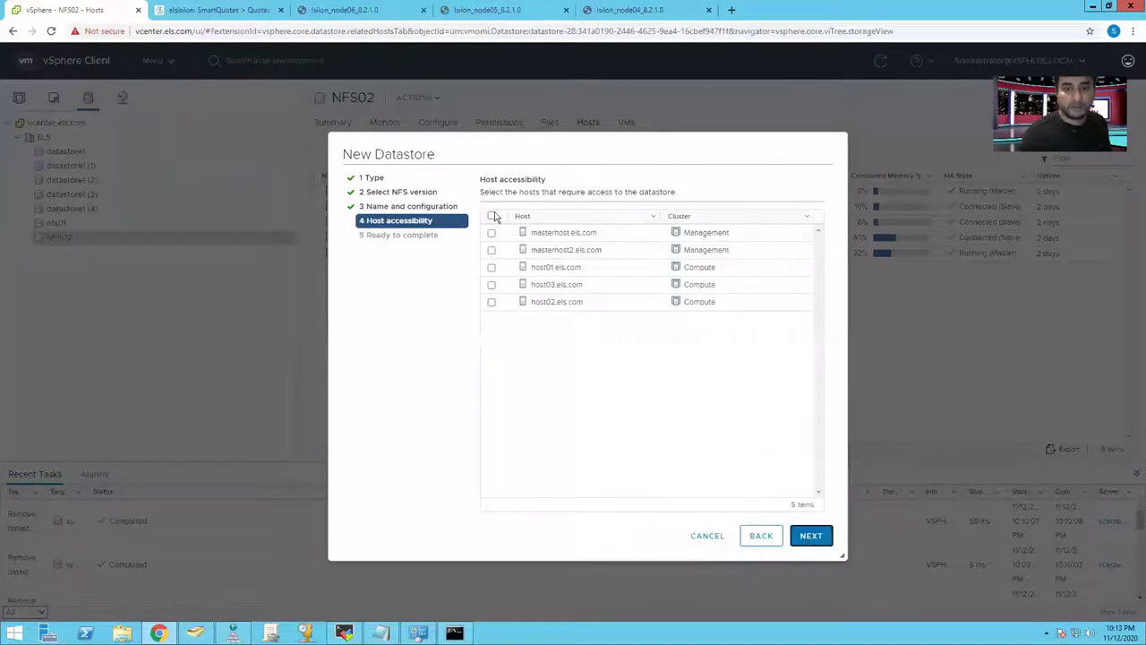
Try to create the datastore with access for host01.els.com only.
click(491, 217)
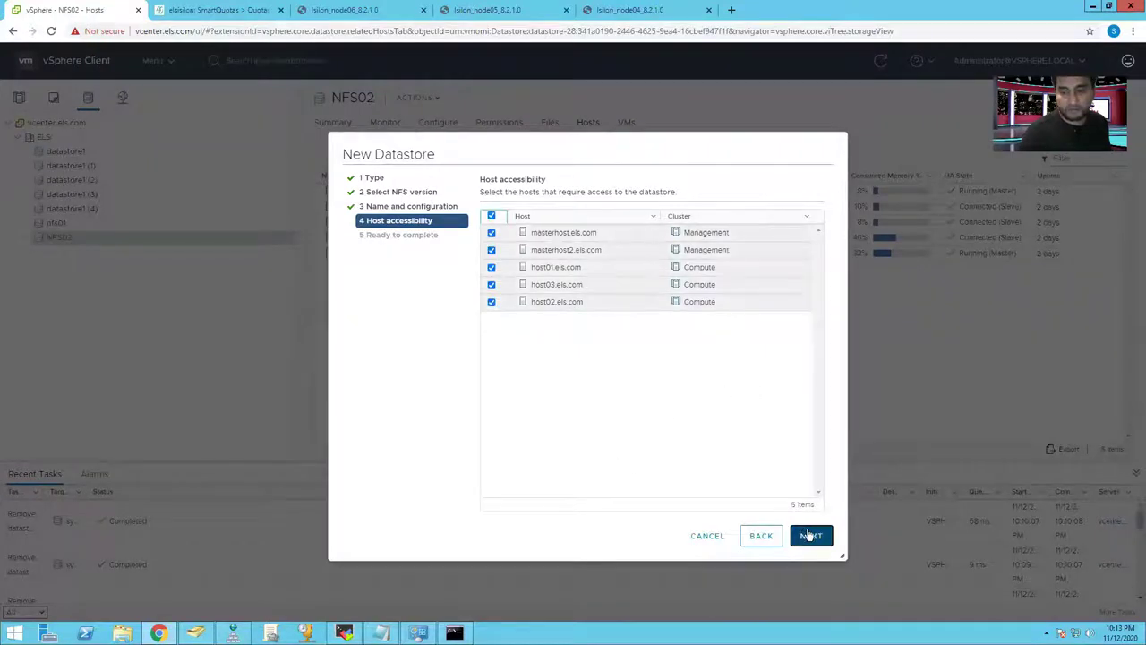
click(494, 218)
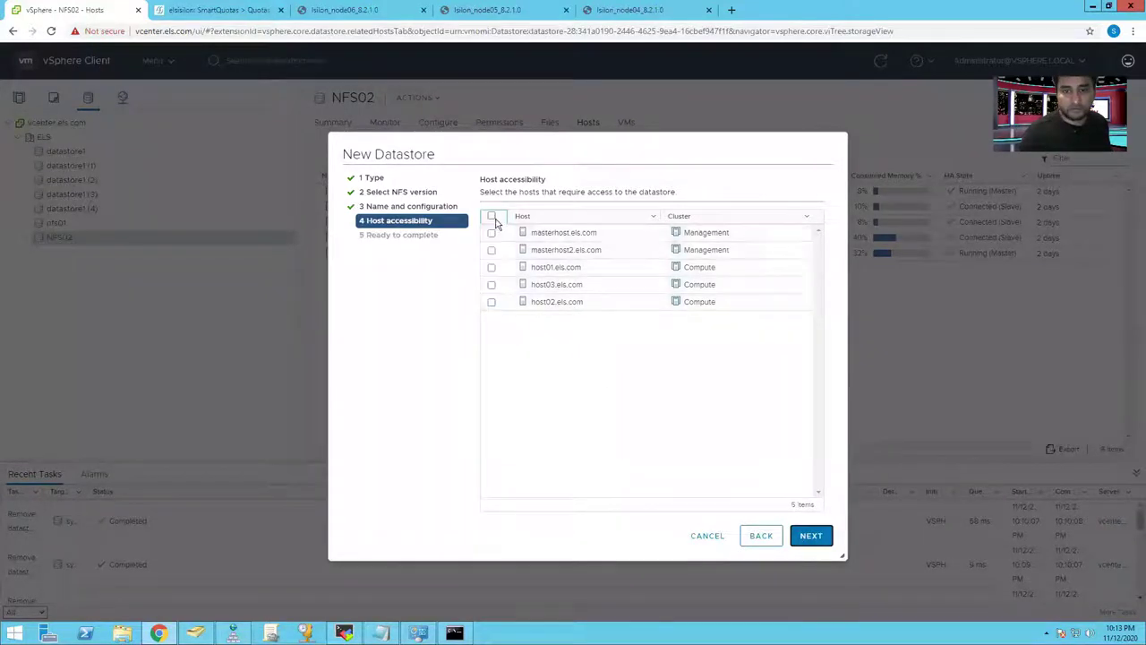
click(492, 267)
click(813, 537)
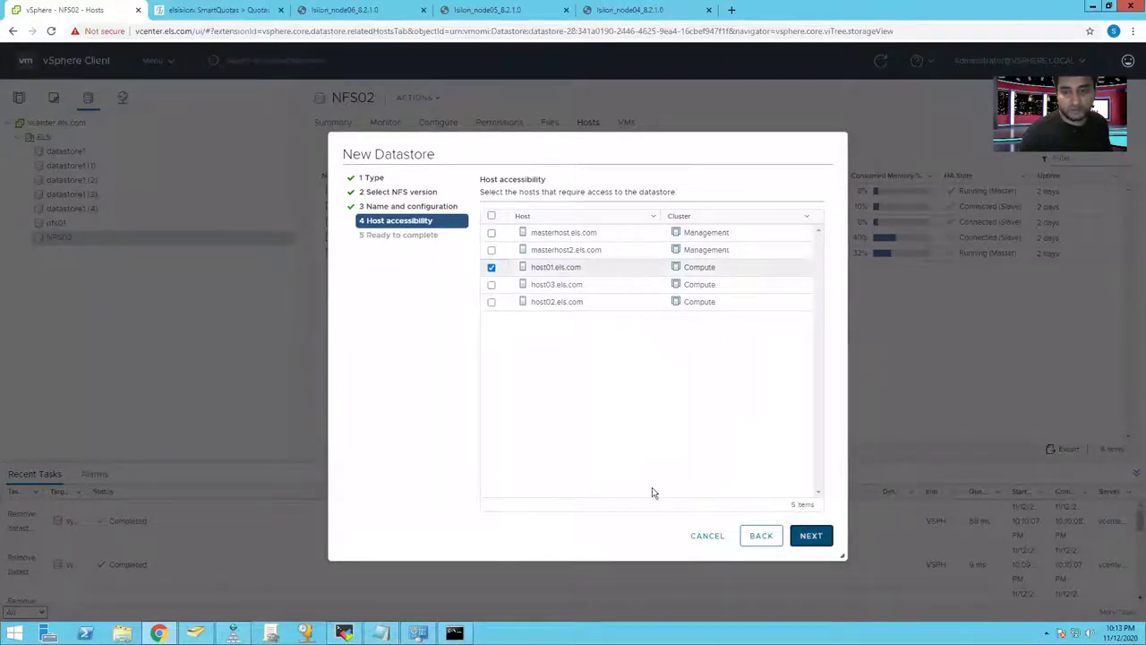
click(811, 535)
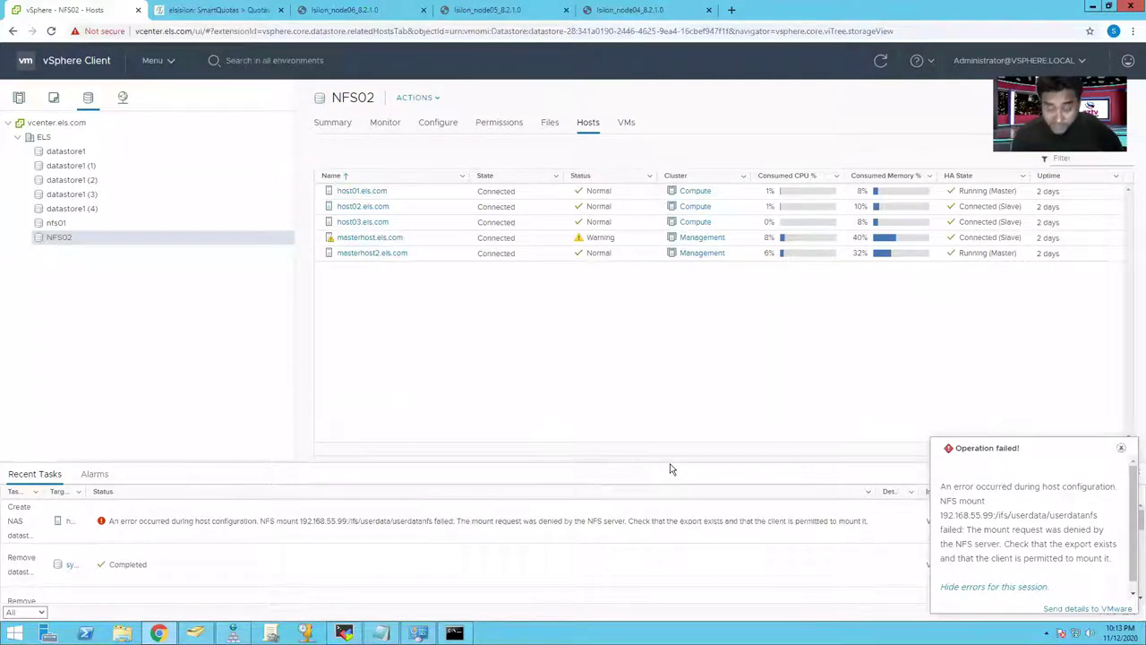
click(1120, 450)
Switch to OneFS and open the userdata zone's NFS export of /ifs/userdata/userdatanfs for editing.
click(179, 11)
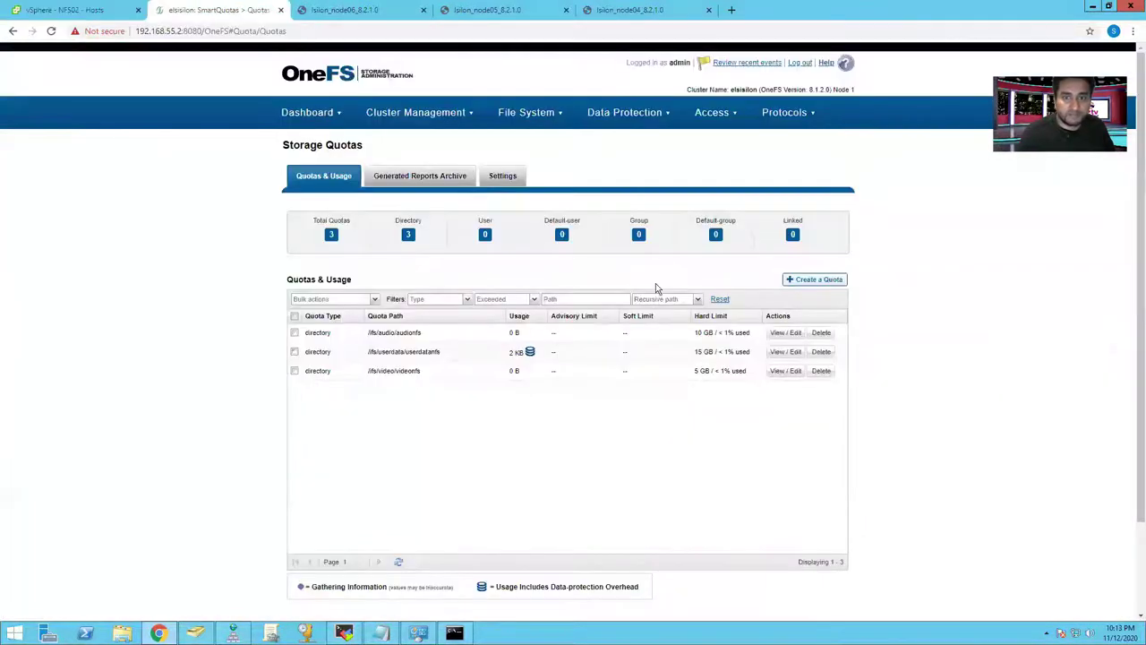
mouse_move(831, 114)
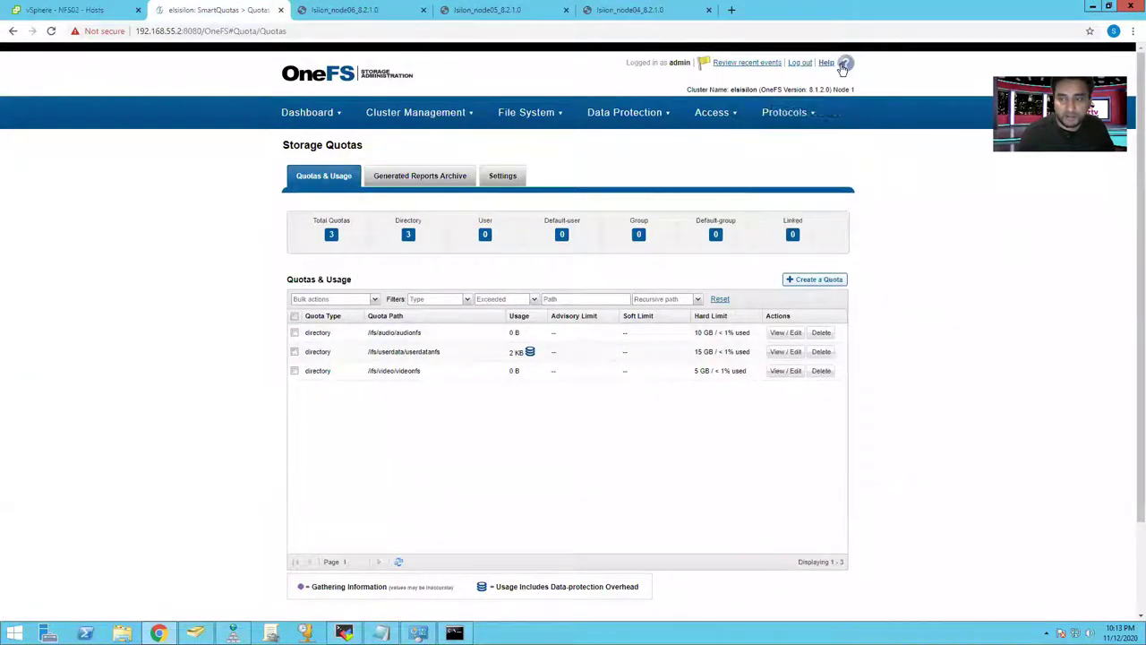
mouse_move(782, 114)
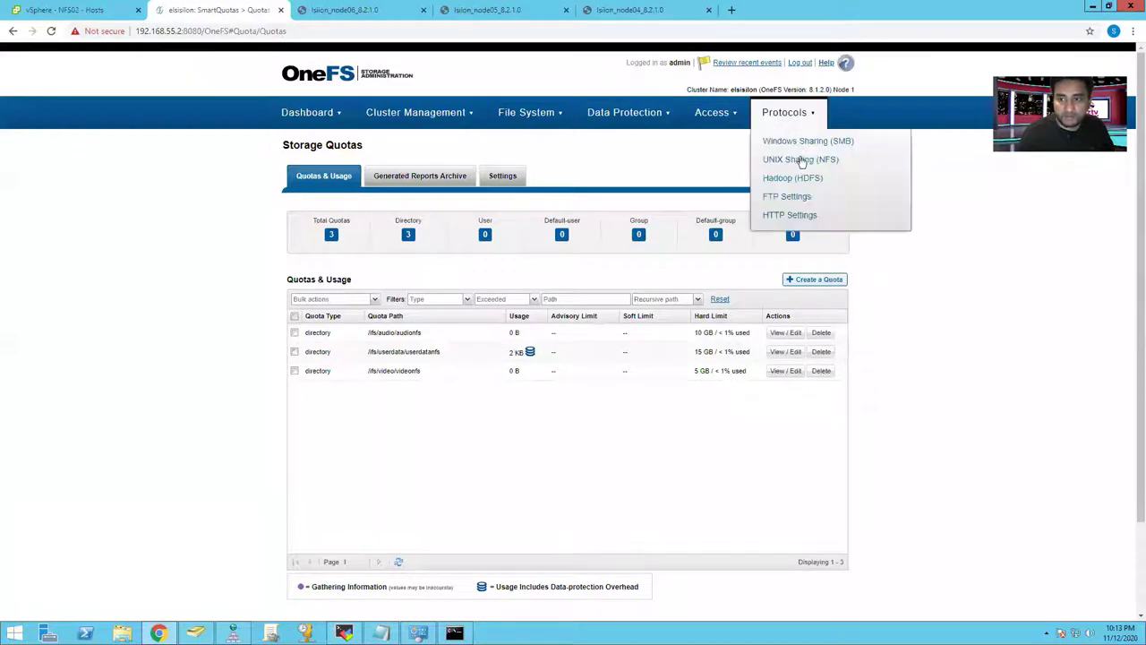
click(799, 161)
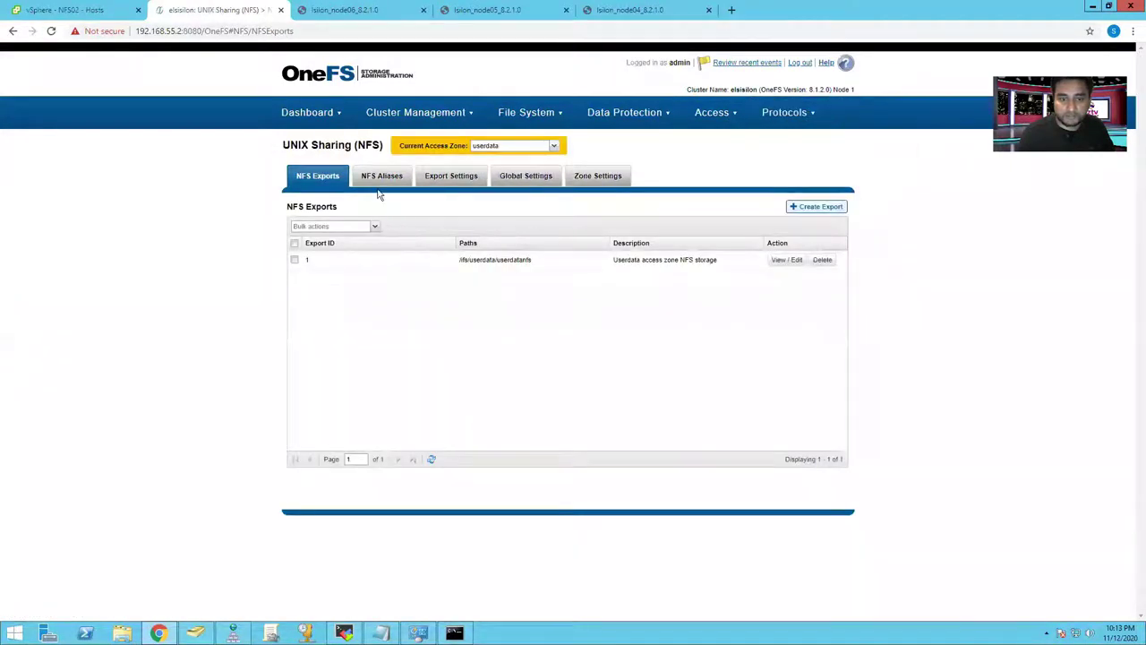
click(785, 260)
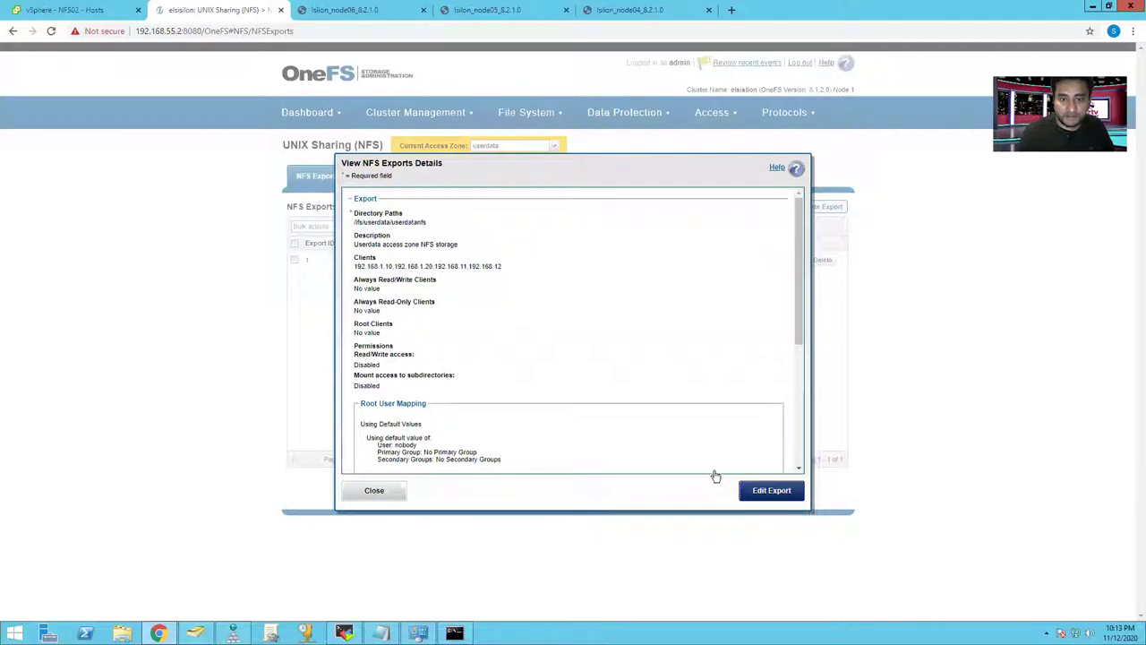
click(766, 493)
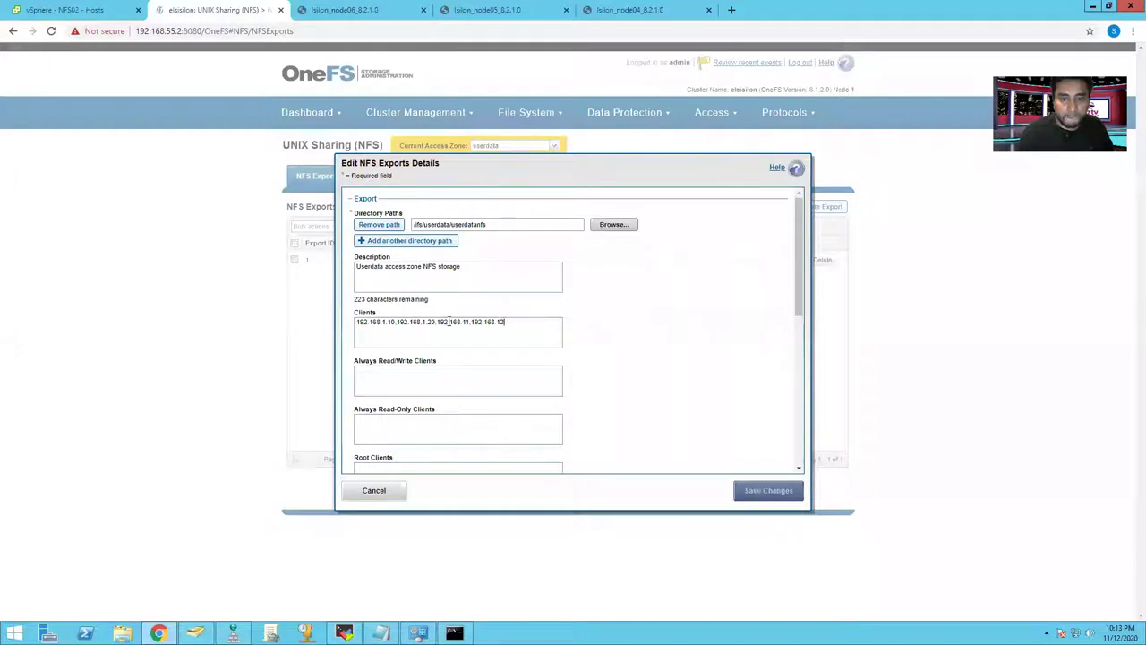
Copy the export's Clients list into Always Read/Write Clients, copy the directory path for reuse, and save the export.
drag(505, 322, 325, 327)
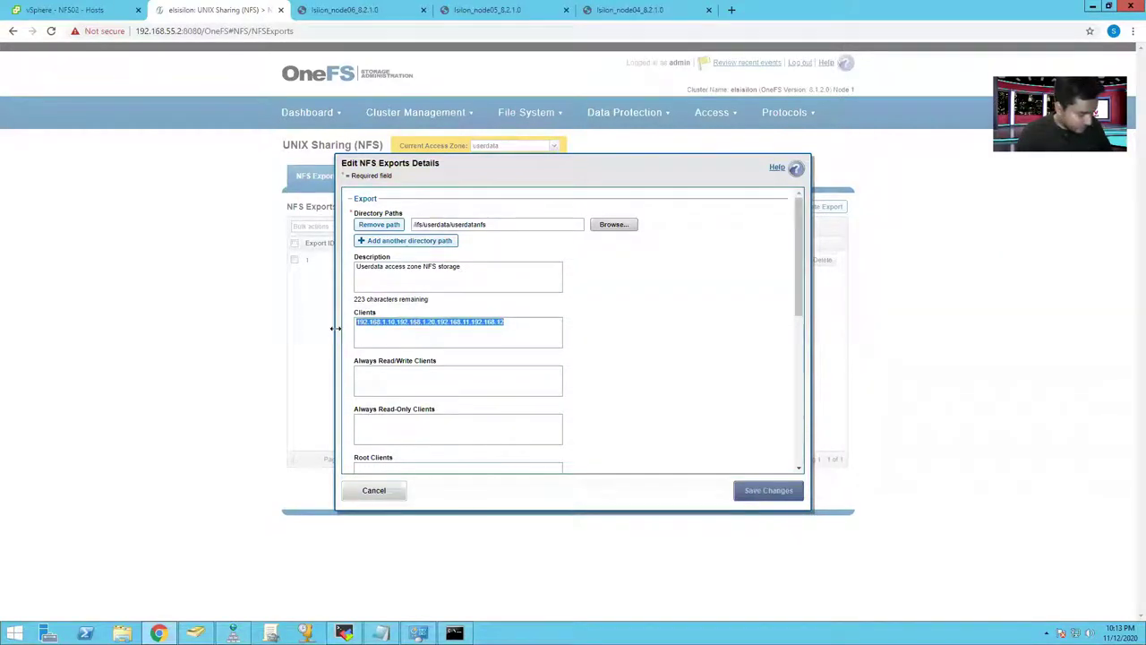
click(426, 377)
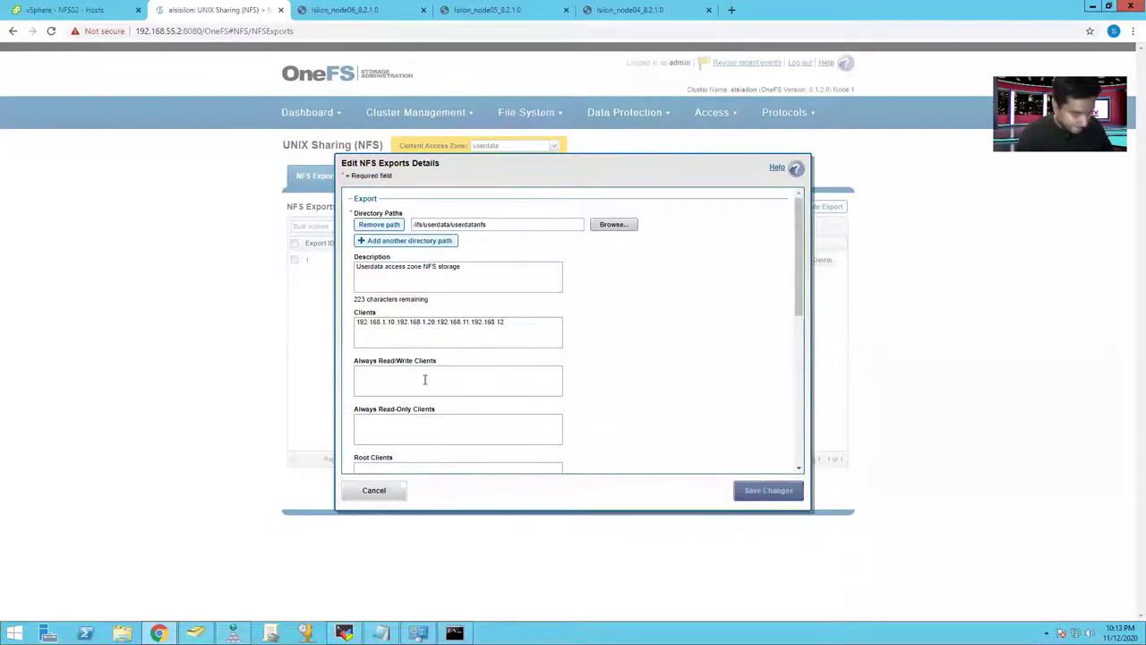
text(192.168.1.10.192.168.1.20.192.168.11.192.168.12)
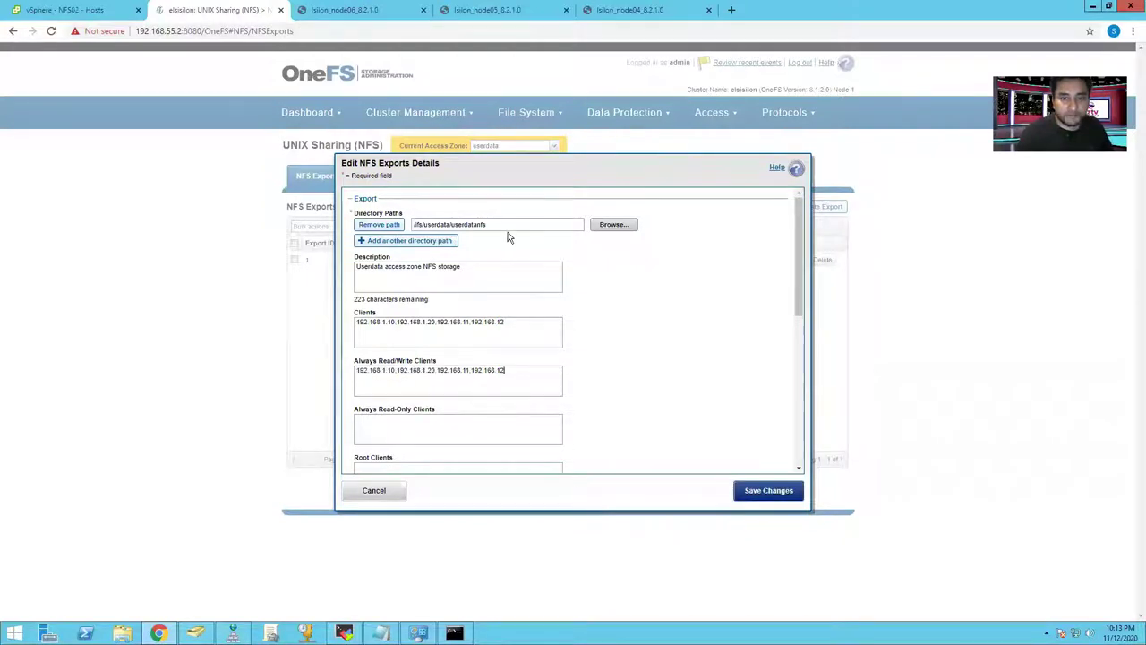
drag(488, 225, 398, 225)
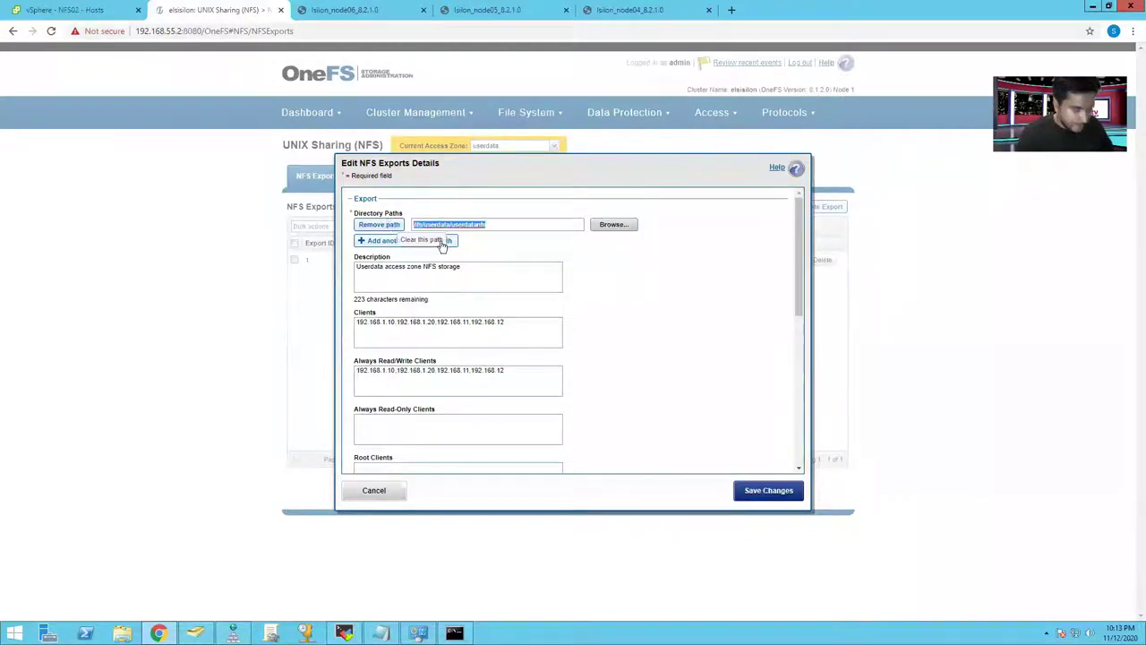
click(778, 490)
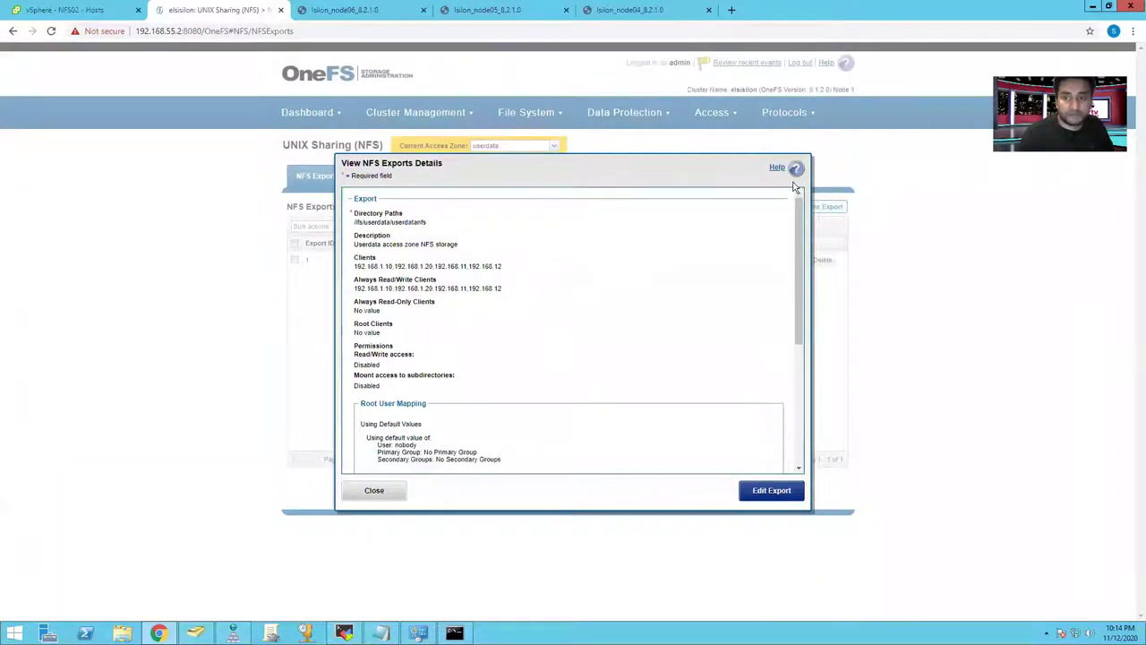
key(Escape)
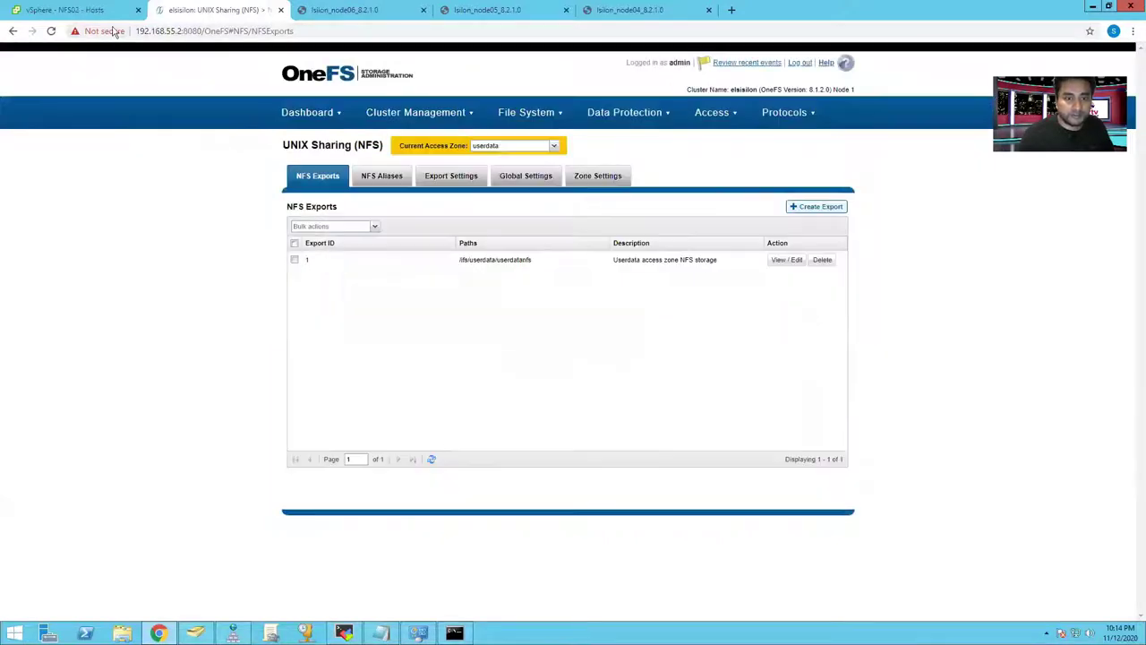
Switch back to vSphere and start another new datastore on the ELS datacenter with type NFS and version NFS 3.
click(81, 10)
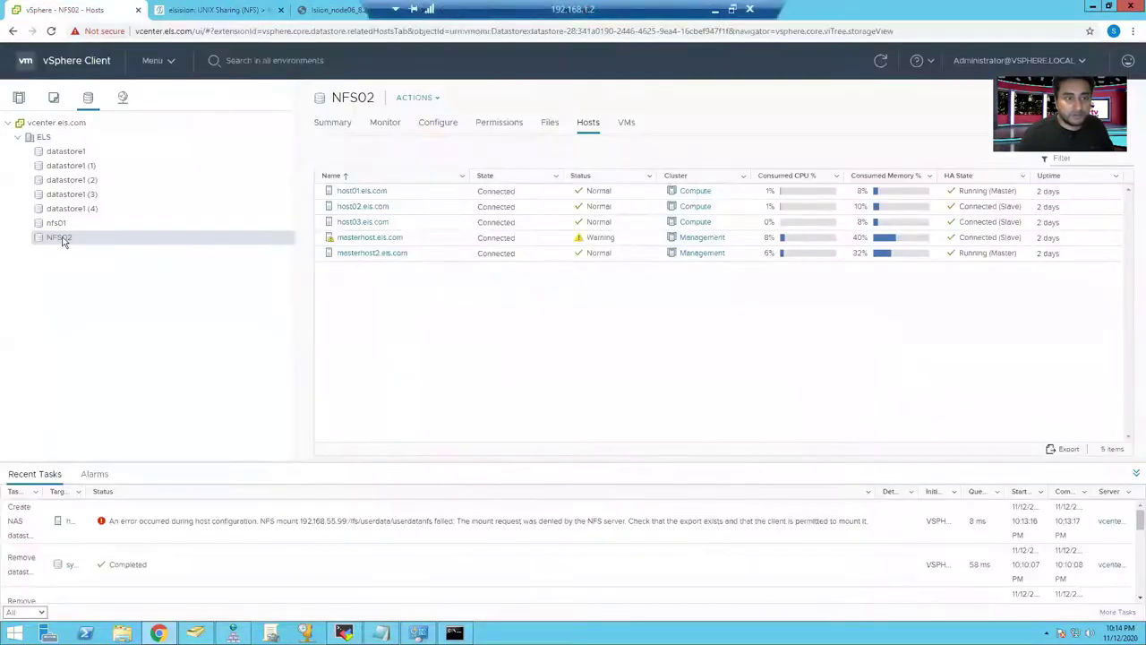
click(42, 137)
right_click(45, 137)
mouse_move(119, 292)
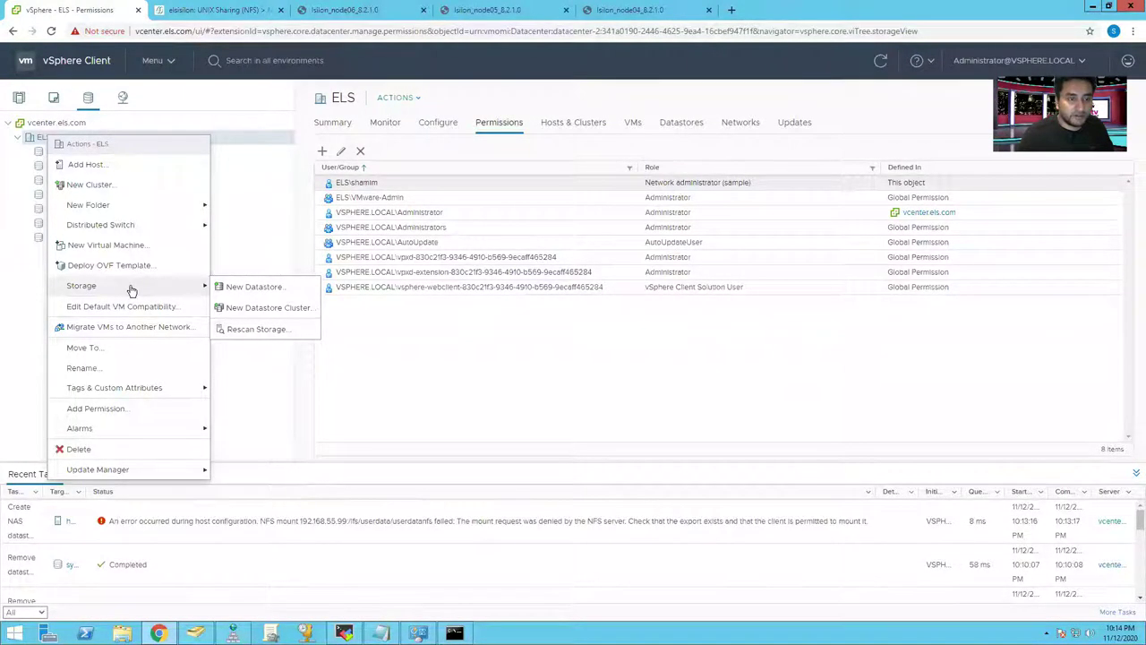
click(252, 288)
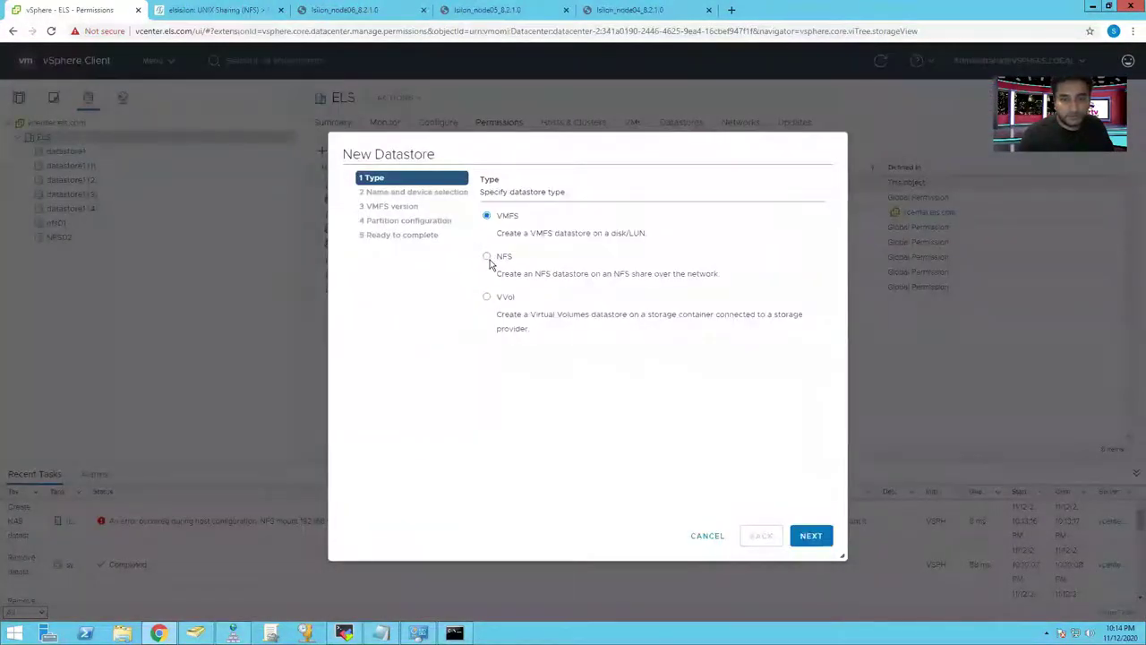
click(488, 258)
click(816, 540)
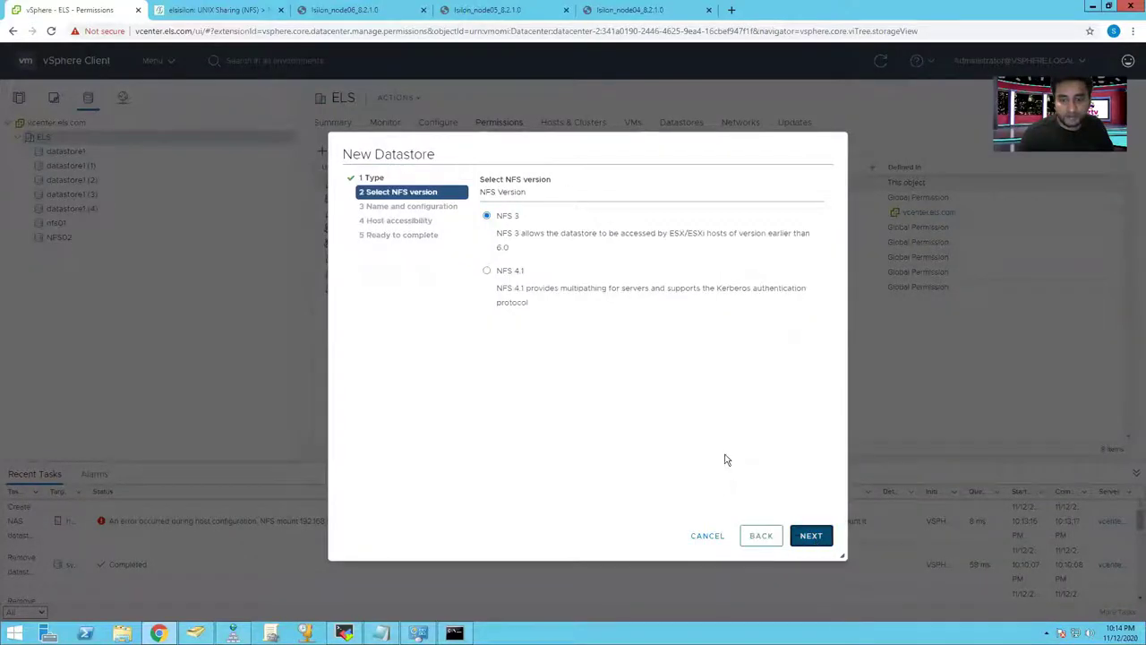
click(811, 535)
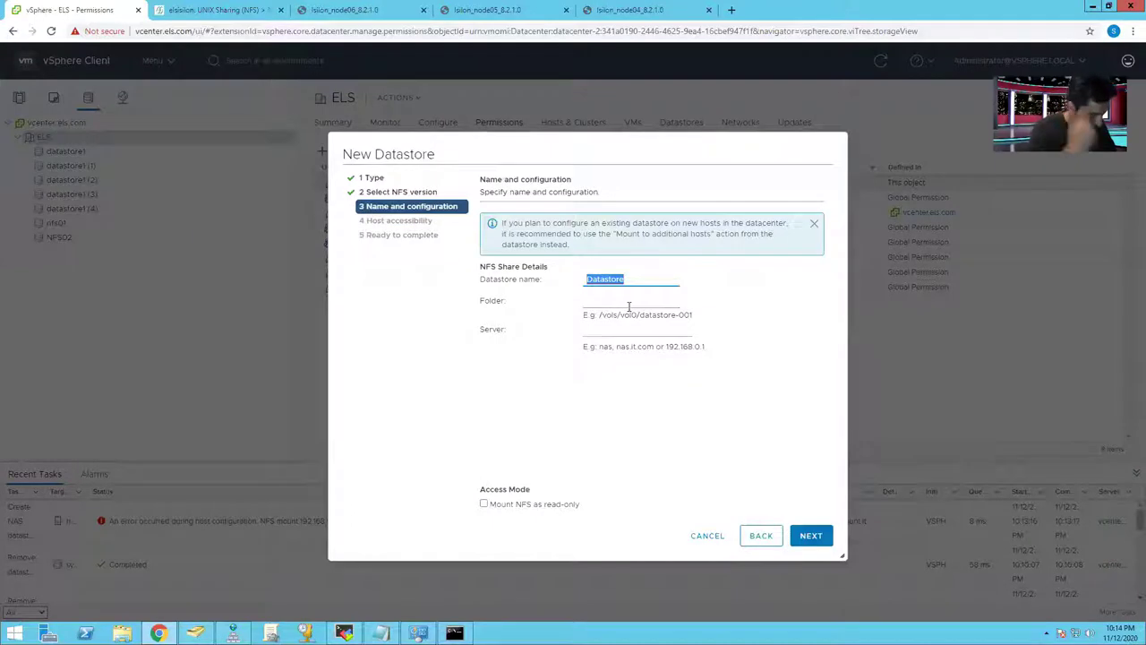
Enter Userdata-NFS as the datastore name, /ifs/userdata/userdatanfs as the folder and 192.168.55.99 as the server.
text(User)
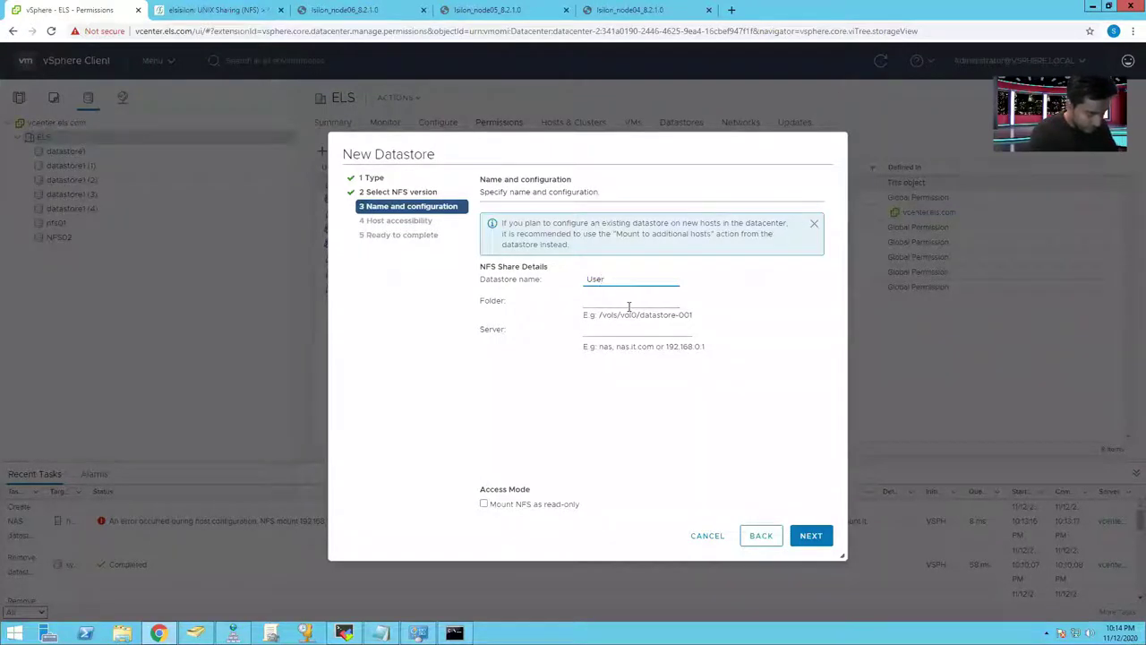
text(data-)
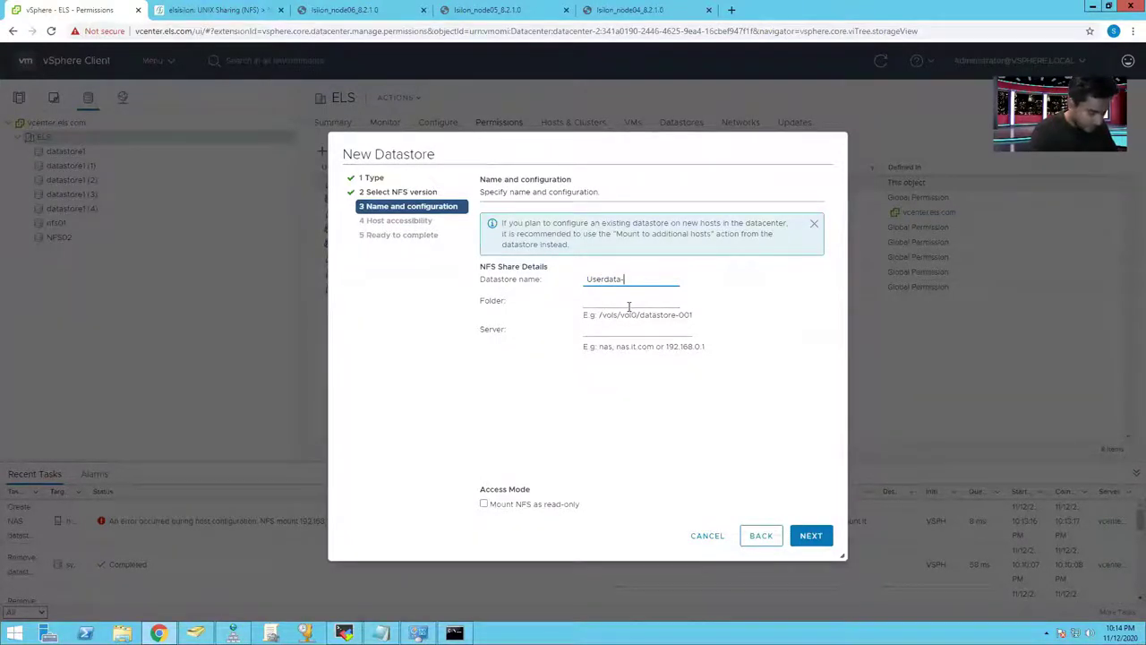
text(NFS)
click(627, 303)
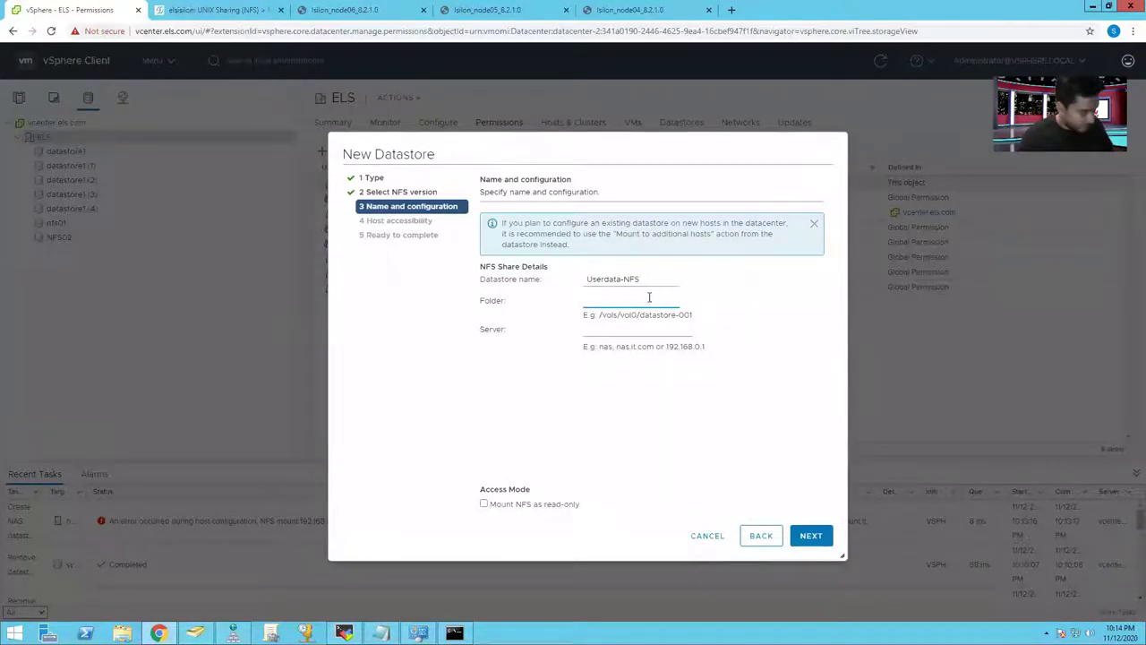
key(ctrl+v)
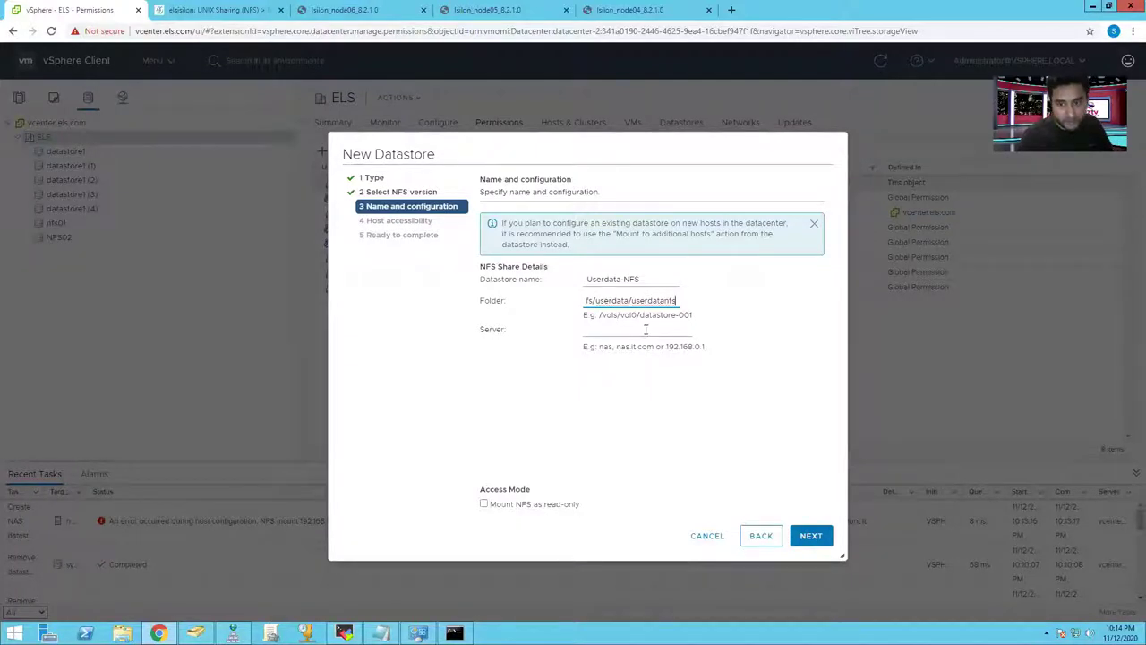
click(638, 333)
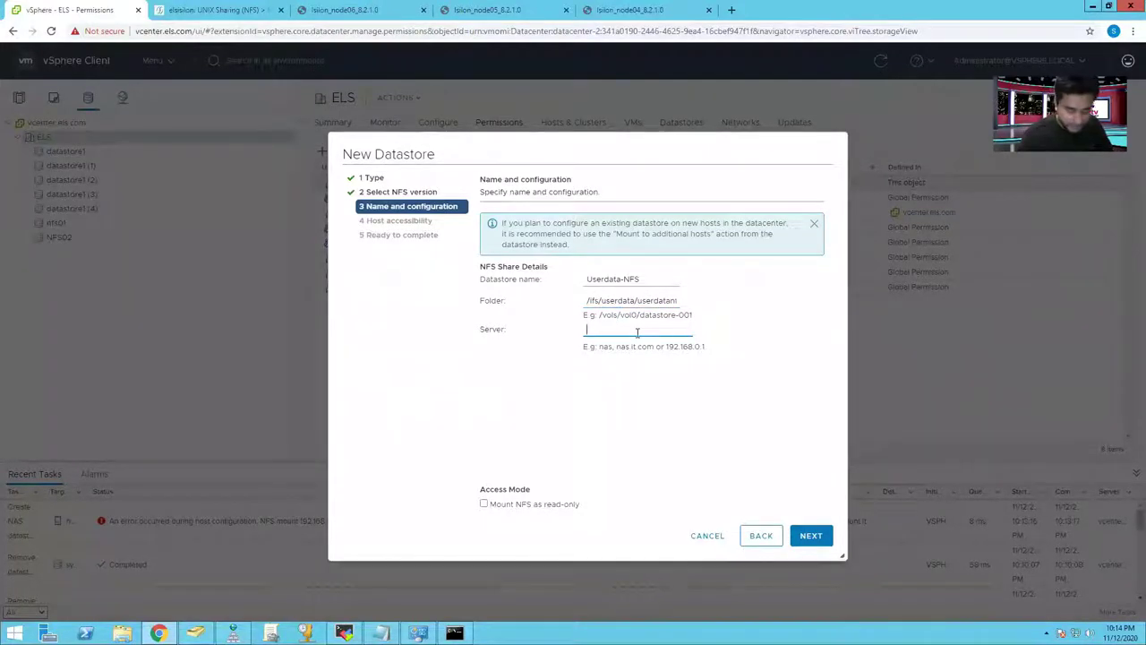
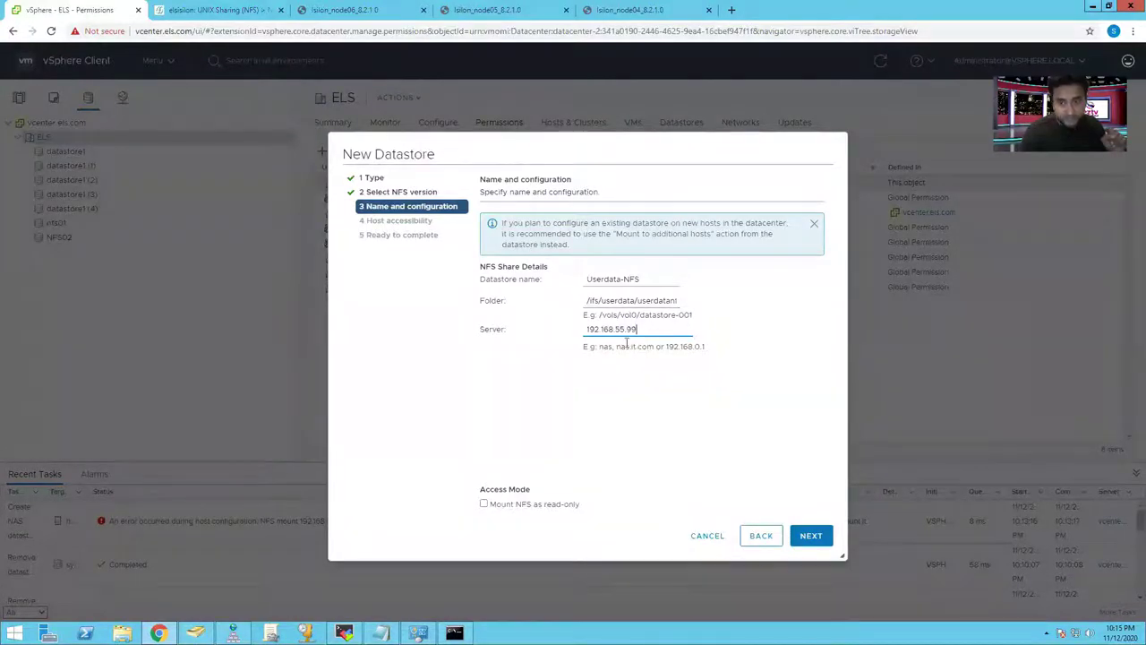
Create the Userdata-NFS datastore with access for all hosts in both clusters and dismiss the error notice.
click(811, 536)
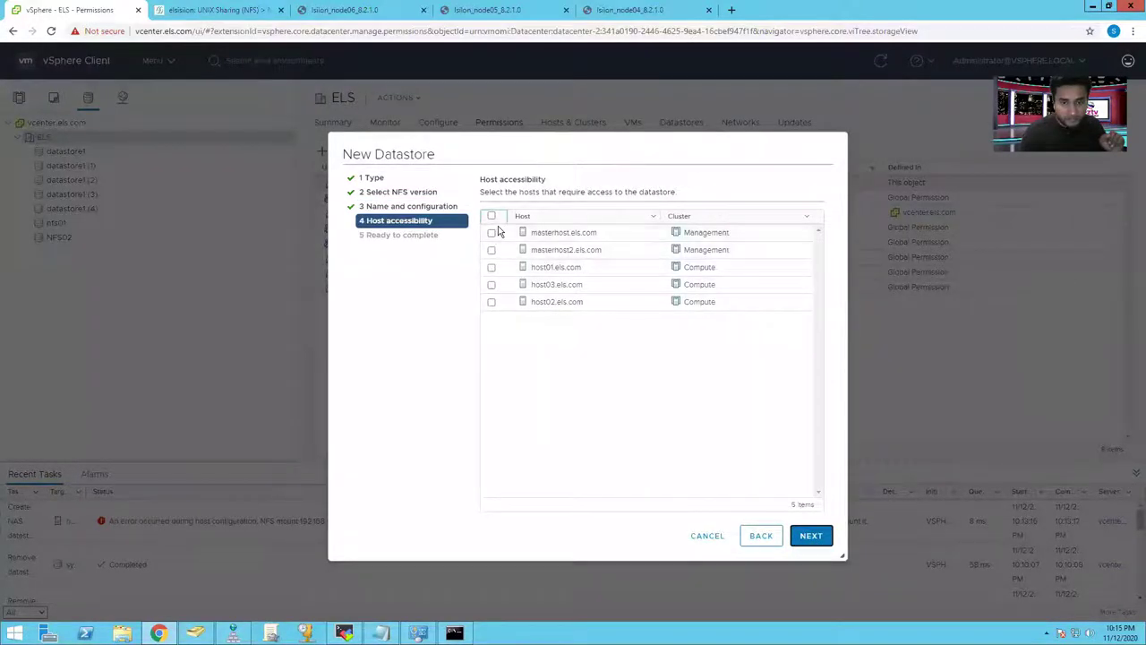
click(491, 217)
click(811, 536)
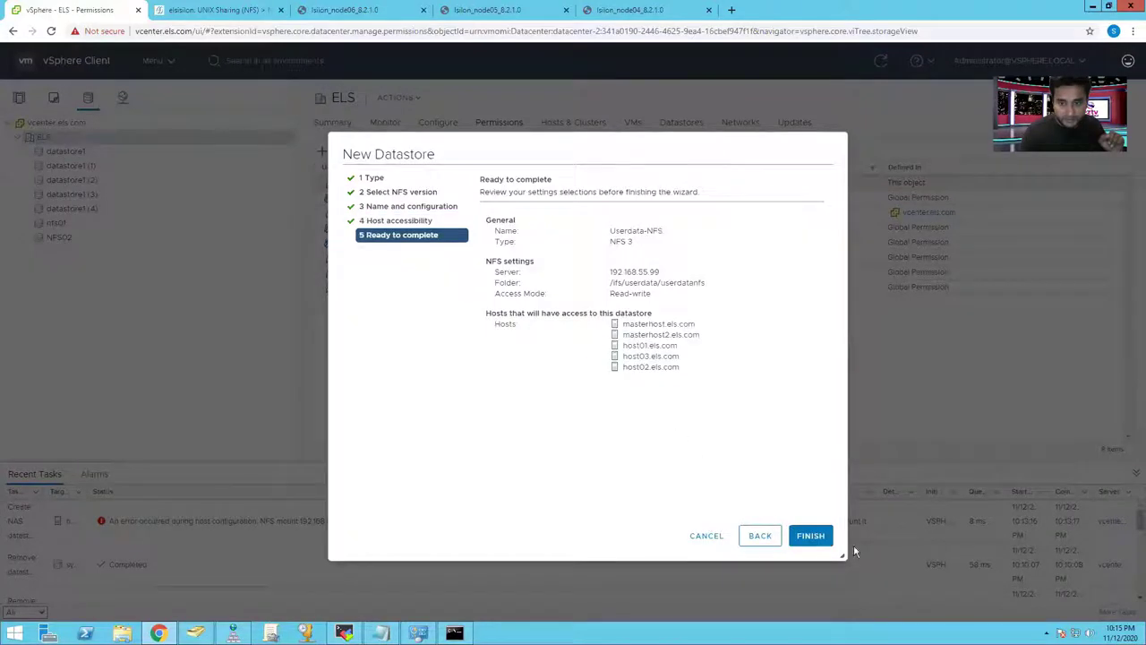
click(810, 535)
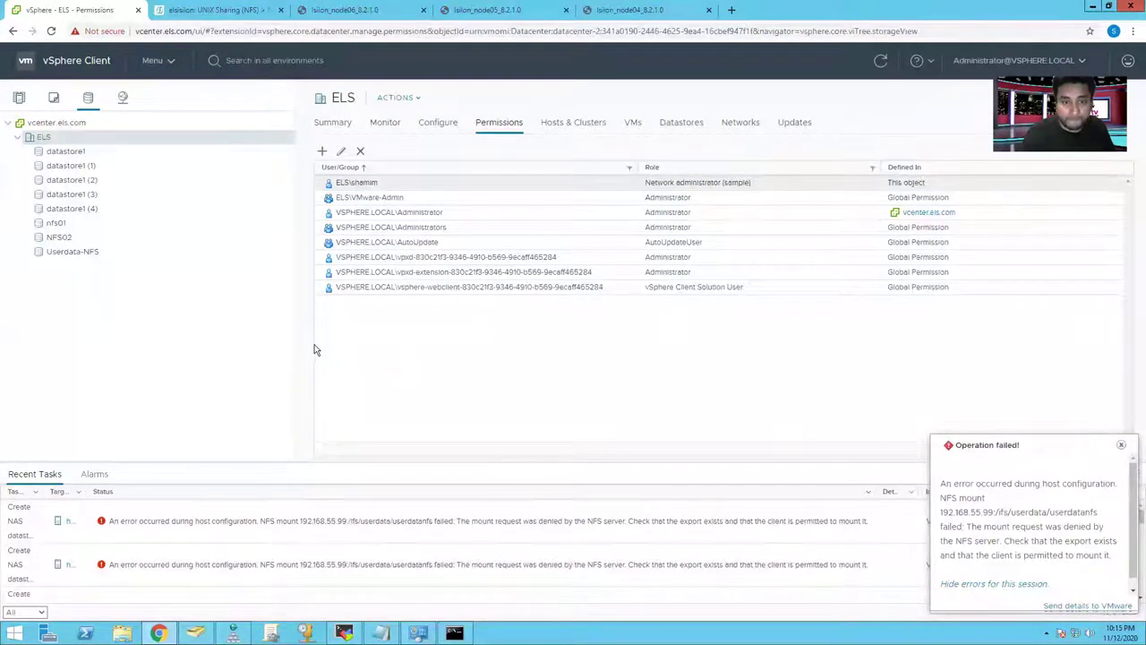
click(1121, 449)
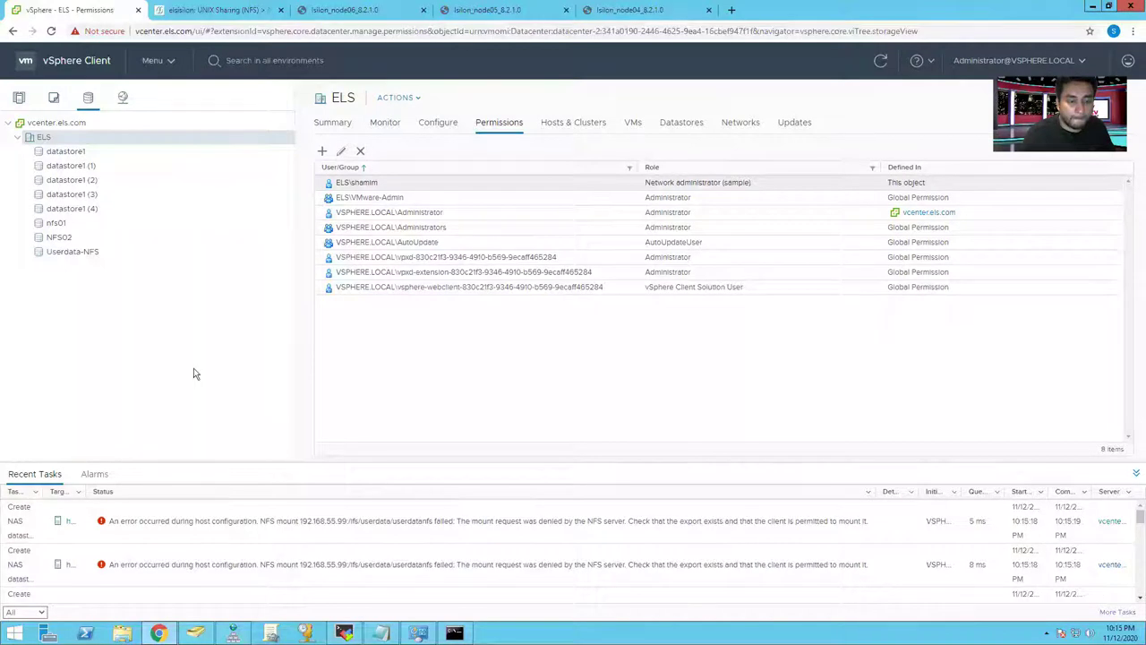
Check which hosts have Userdata-NFS mounted, along with its summary and the datastores on masterhost.els.com.
click(79, 254)
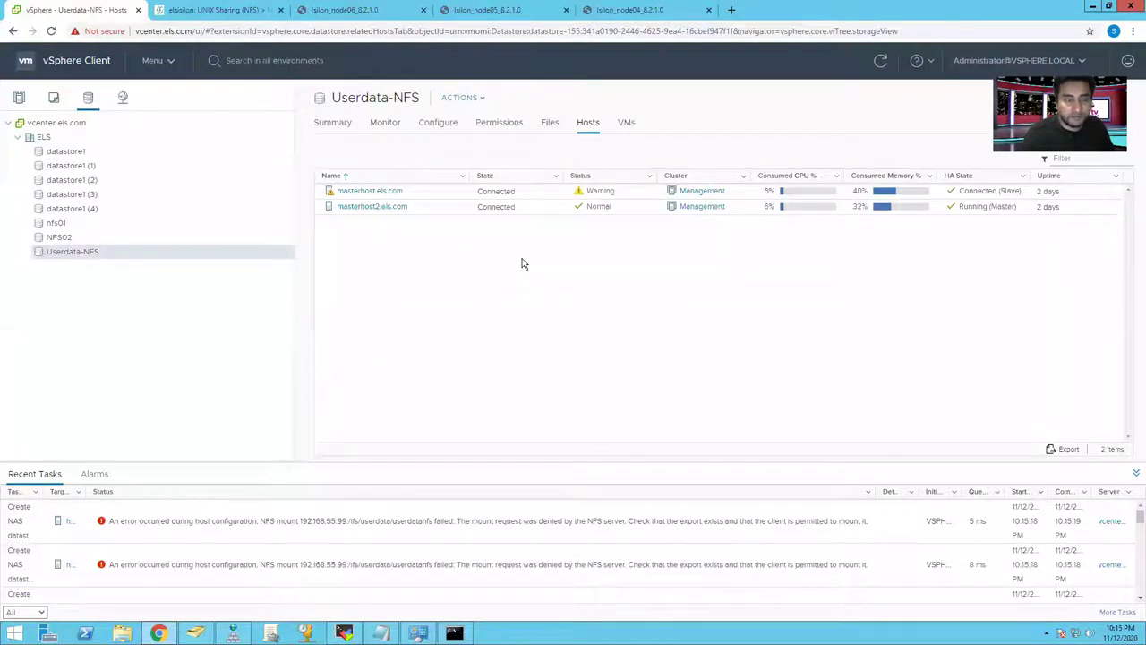
right_click(135, 256)
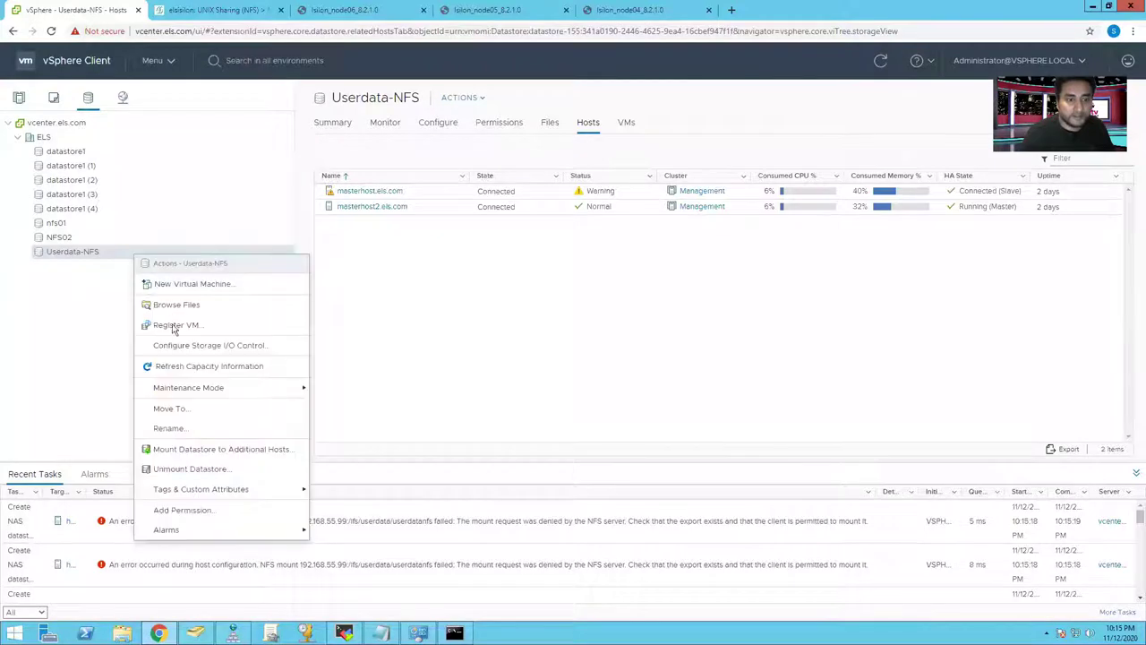
click(71, 301)
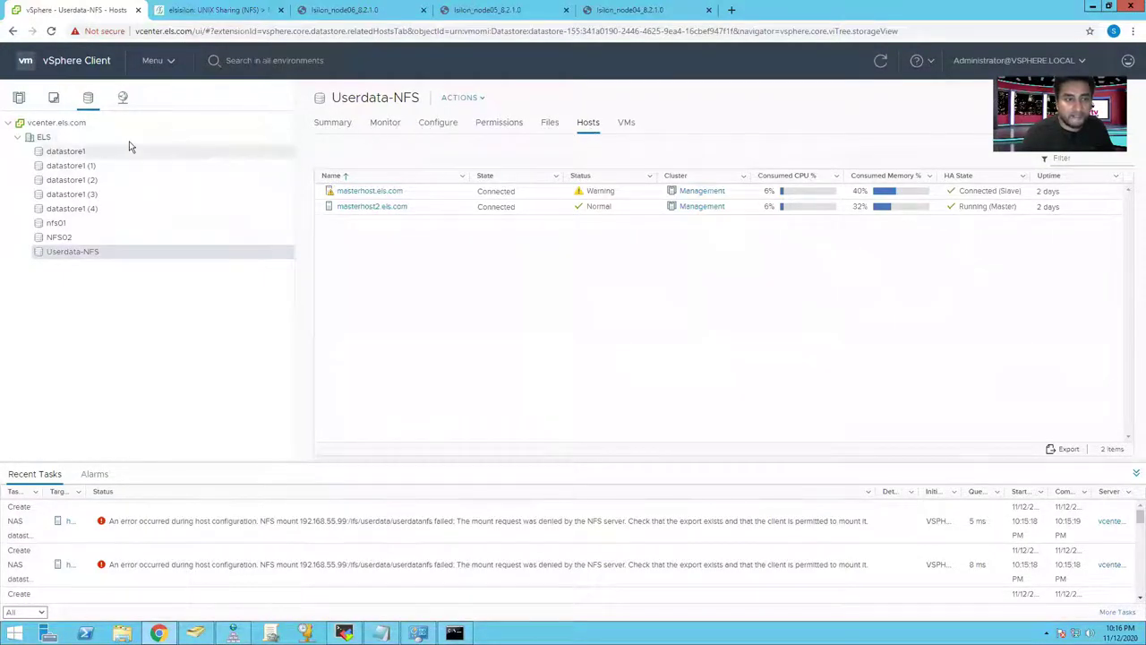
click(336, 124)
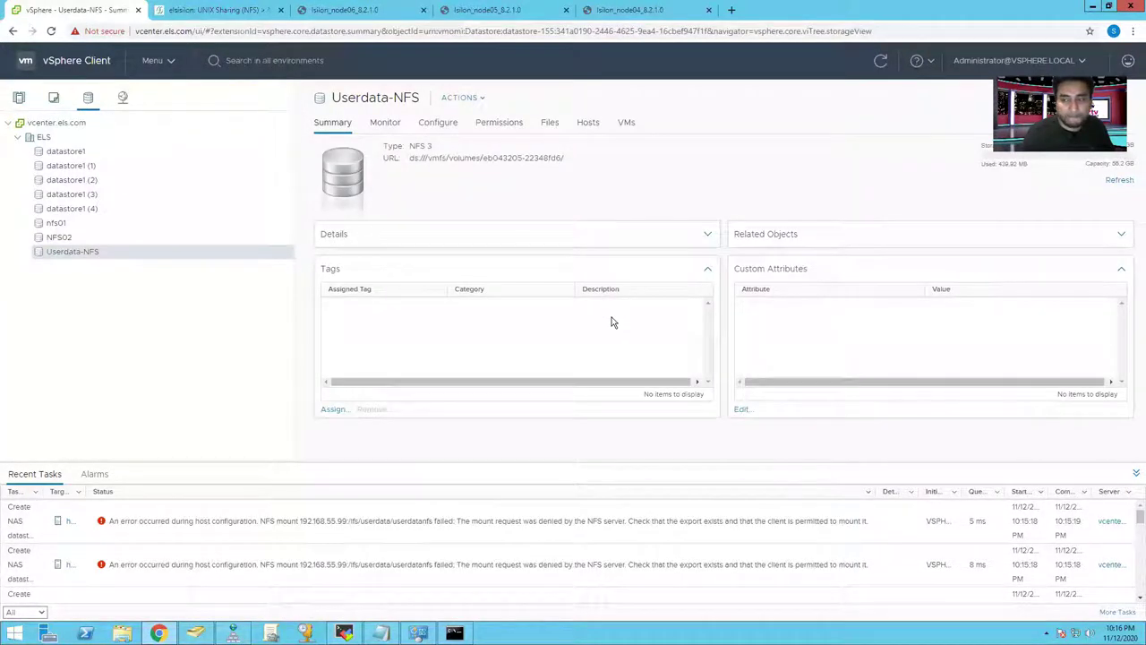
click(19, 97)
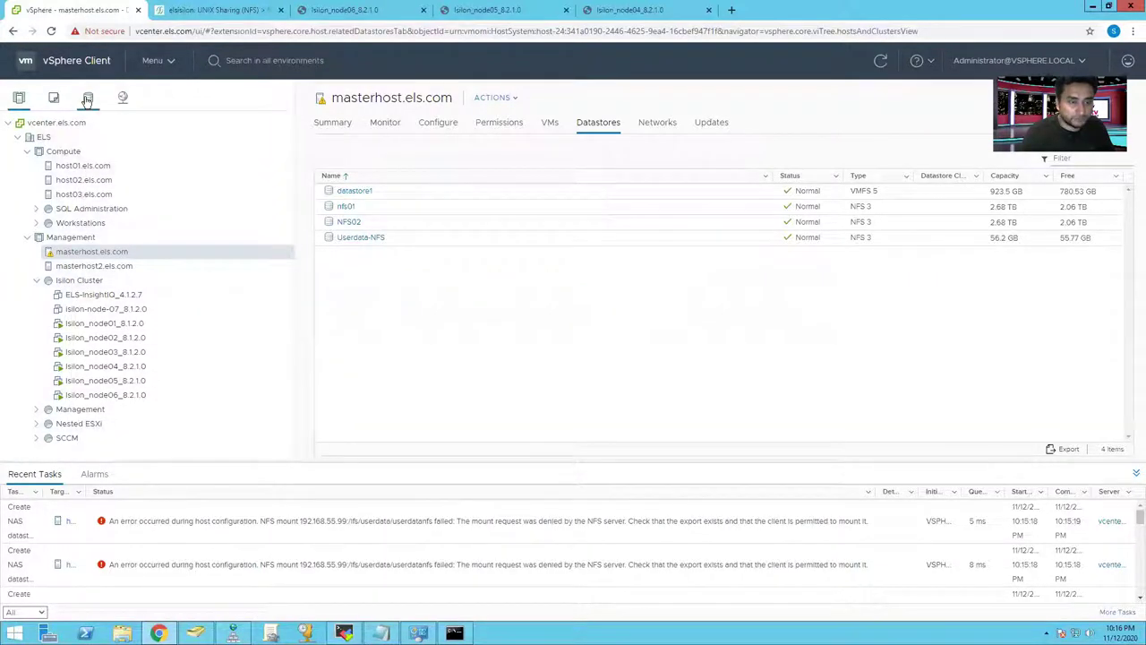
click(86, 99)
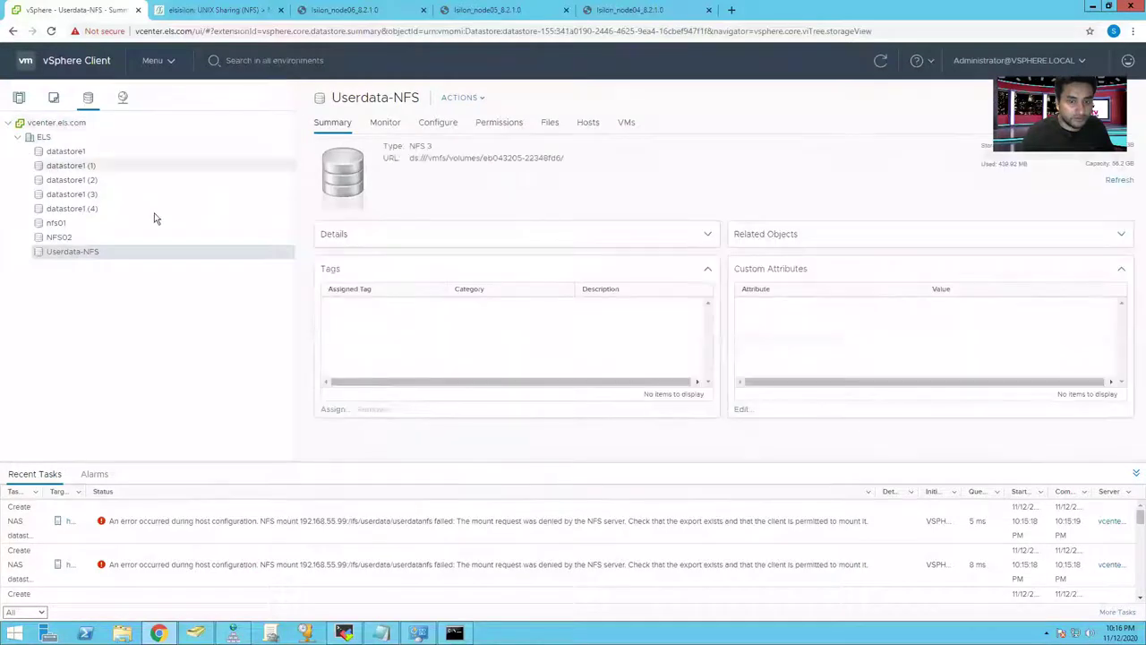
click(588, 122)
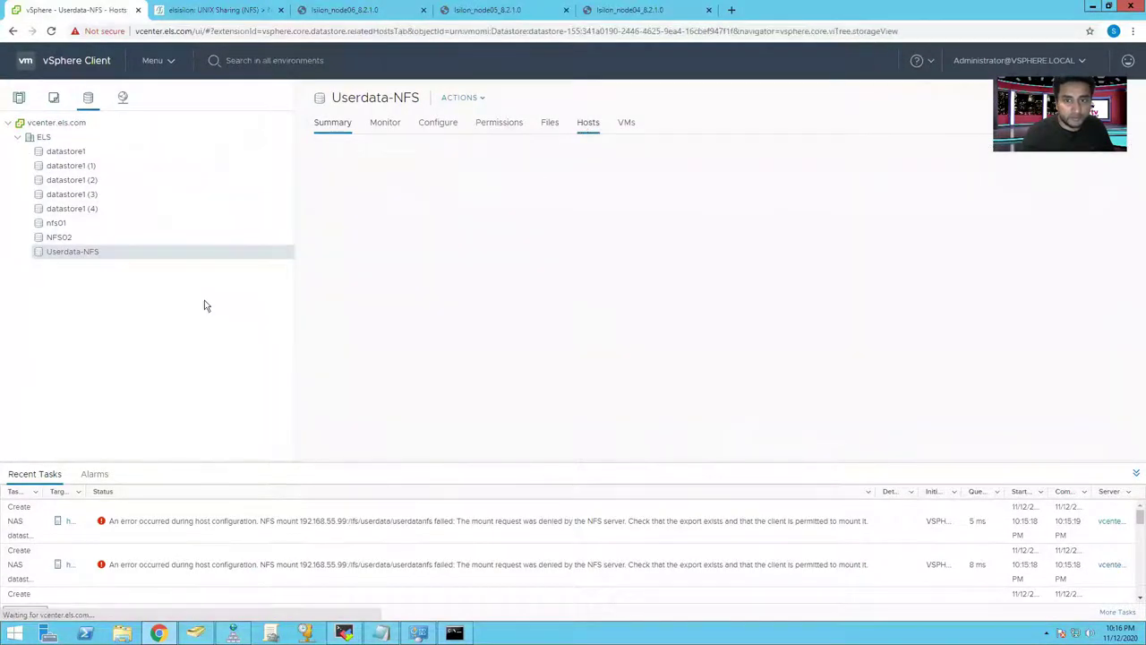
Try to mount the Userdata-NFS datastore on all three additional Compute cluster hosts and refresh the view.
right_click(92, 258)
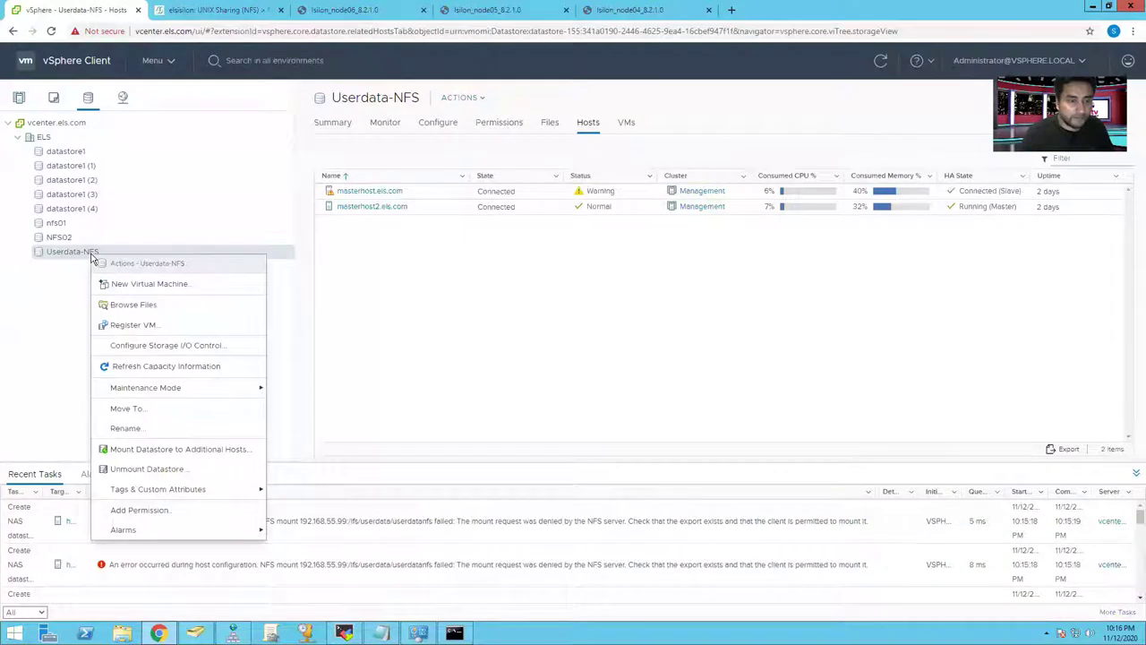
click(143, 449)
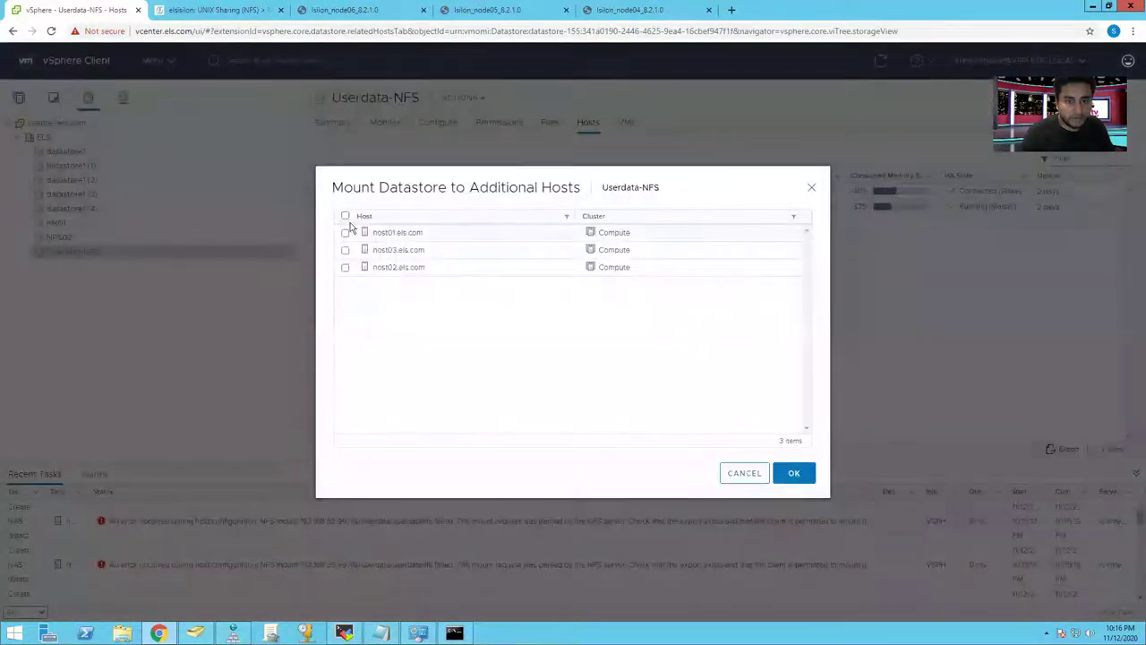
click(345, 216)
click(791, 479)
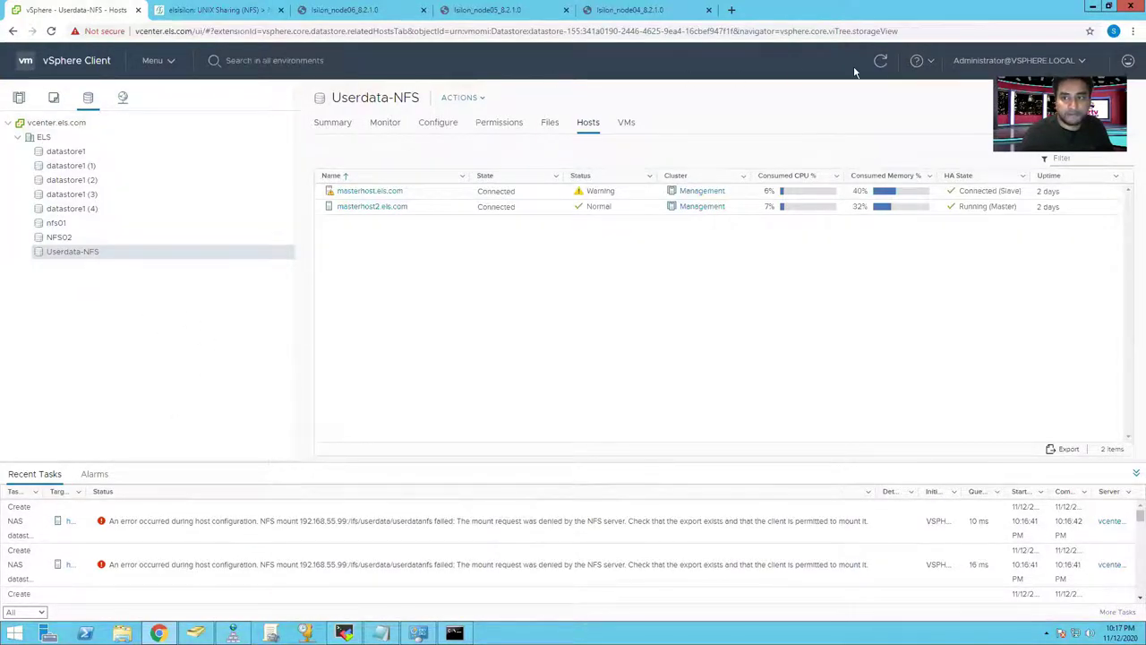
click(882, 64)
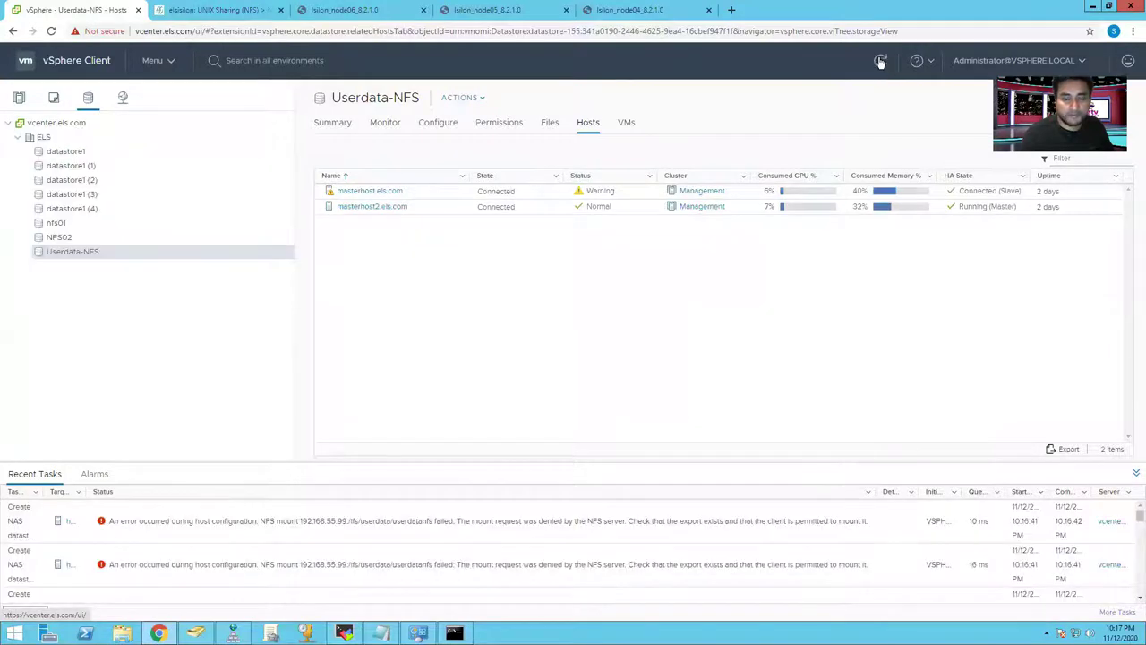
Try to mount the Userdata-NFS datastore on host01.els.com only.
right_click(94, 254)
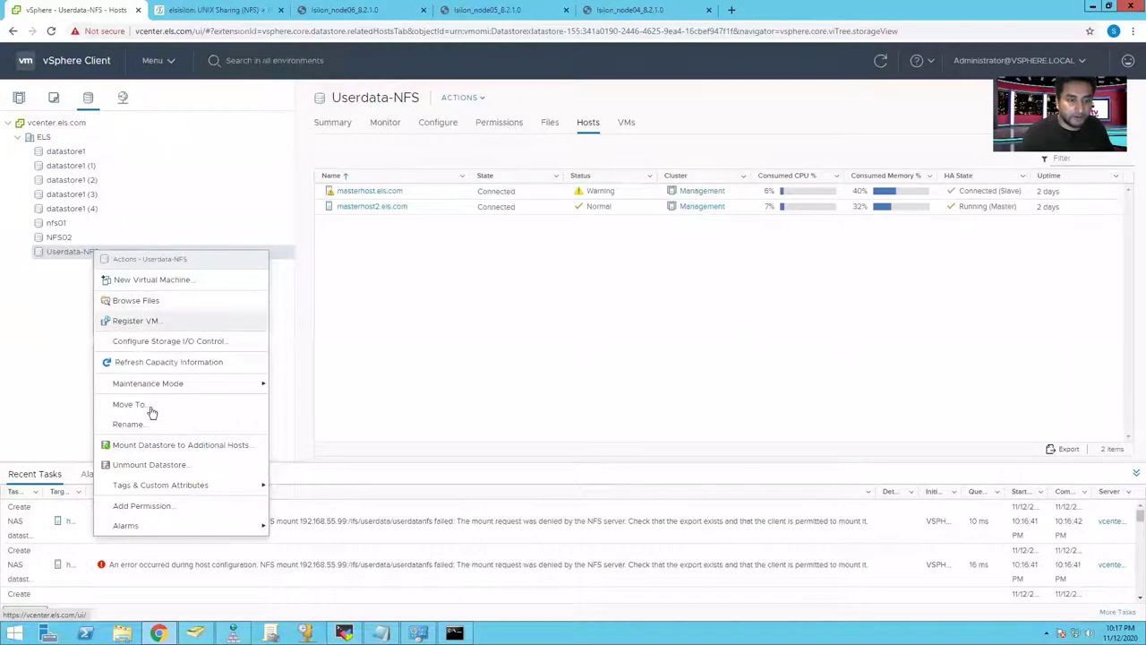
click(148, 445)
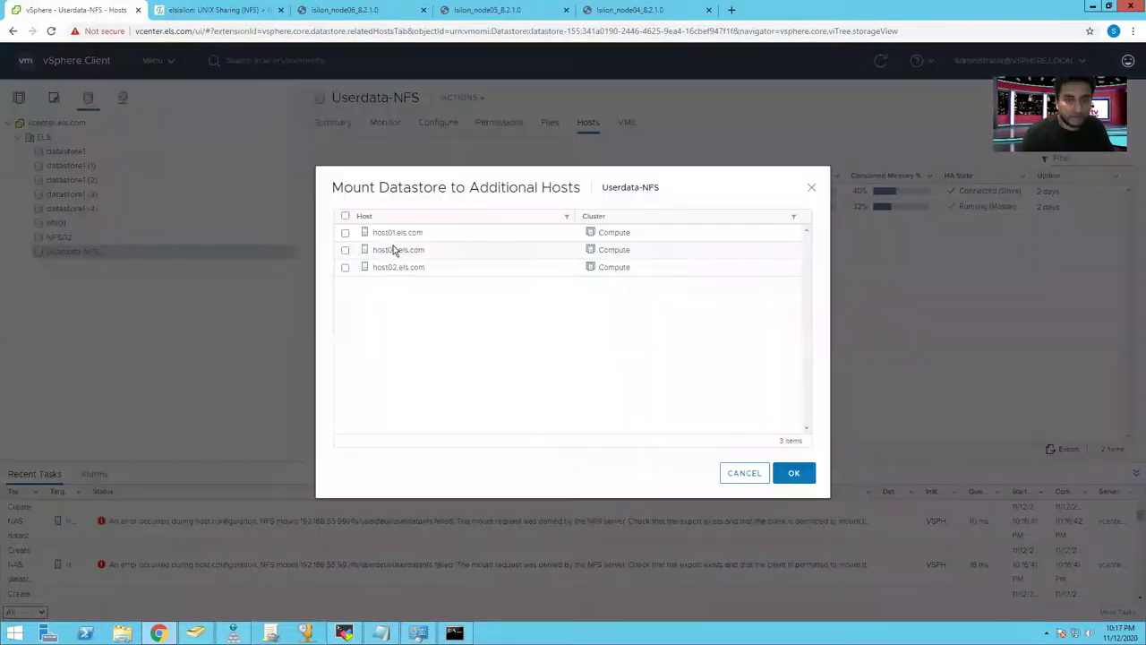
click(344, 232)
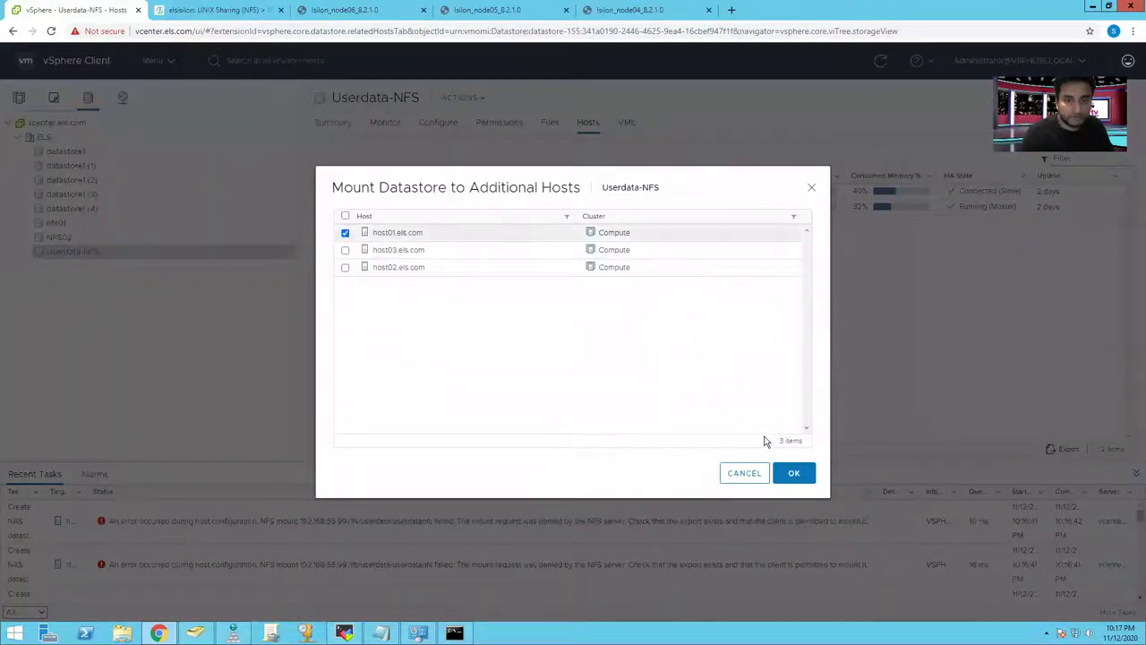
click(790, 477)
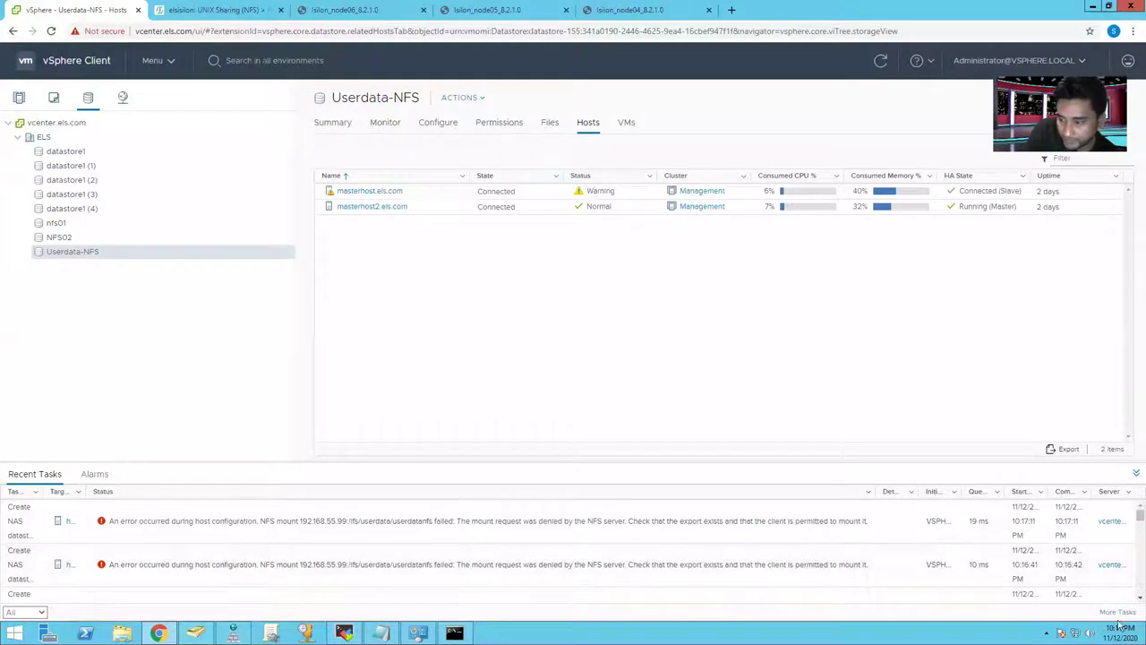
Widen the completion time column to read the recent mount tasks, and check Userdata-NFS among masterhost.els.com's datastores.
drag(1005, 495, 961, 495)
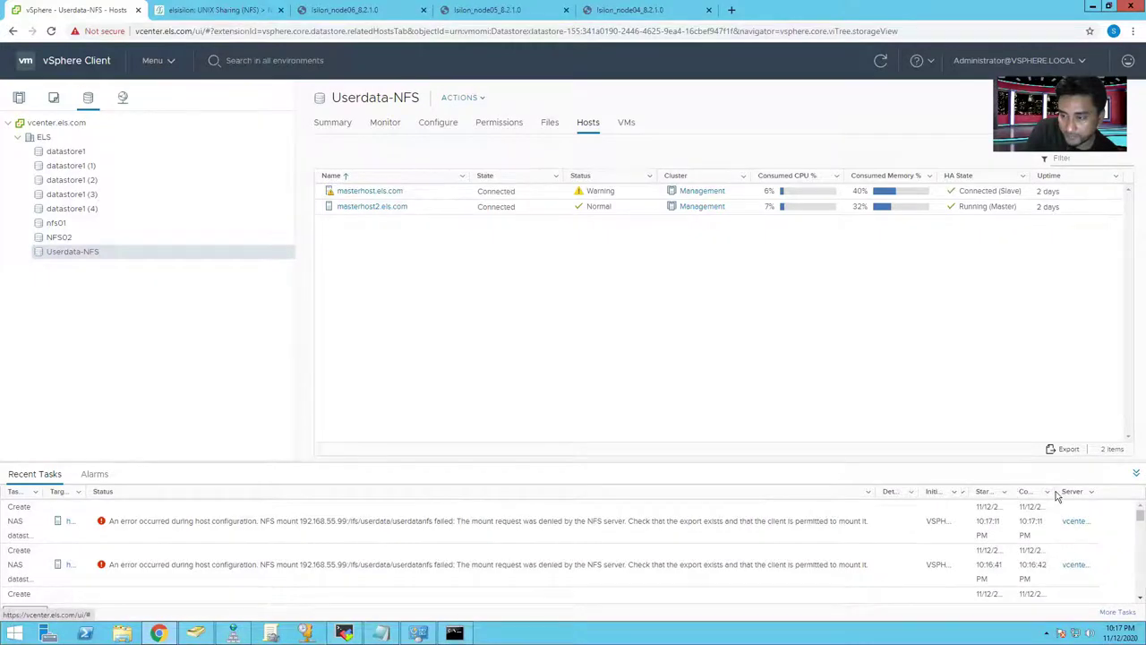
drag(1057, 494, 1096, 492)
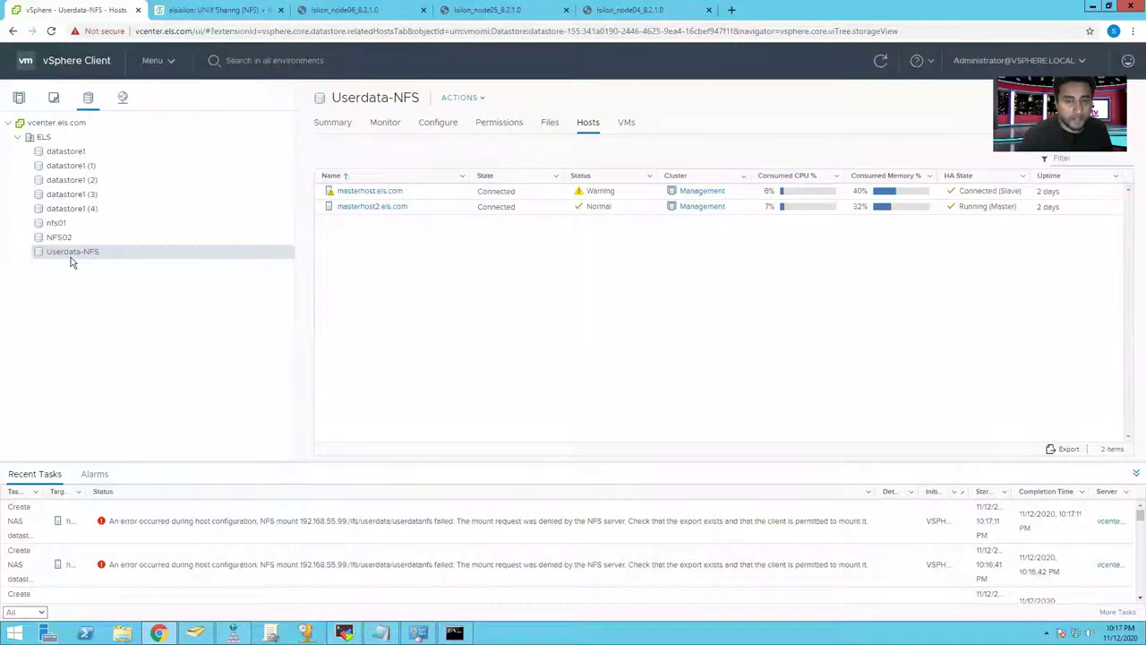
click(17, 99)
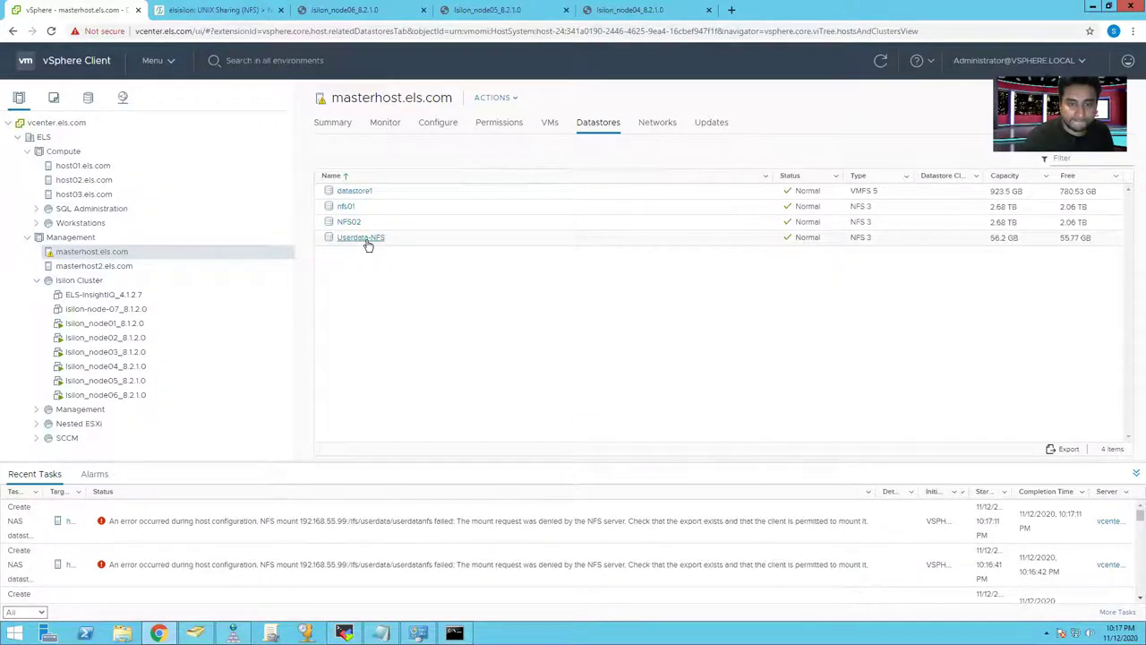
click(425, 240)
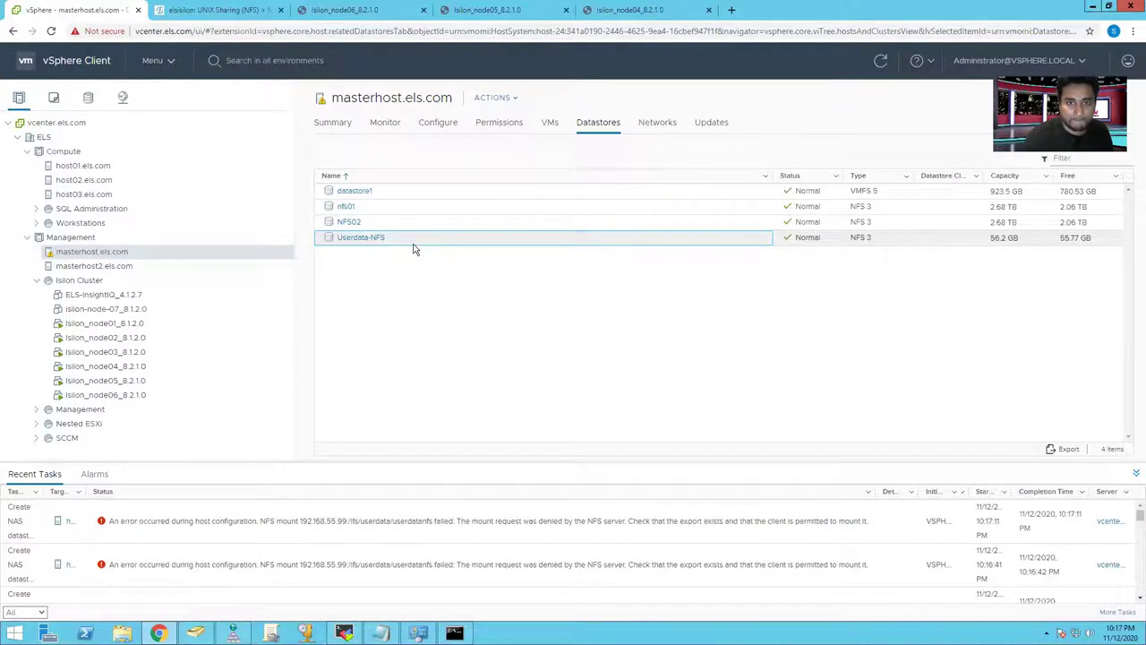
Switch to OneFS, open the /ifs/userdata/userdatanfs export for editing and append 192.168.1.13 to its Clients.
click(209, 10)
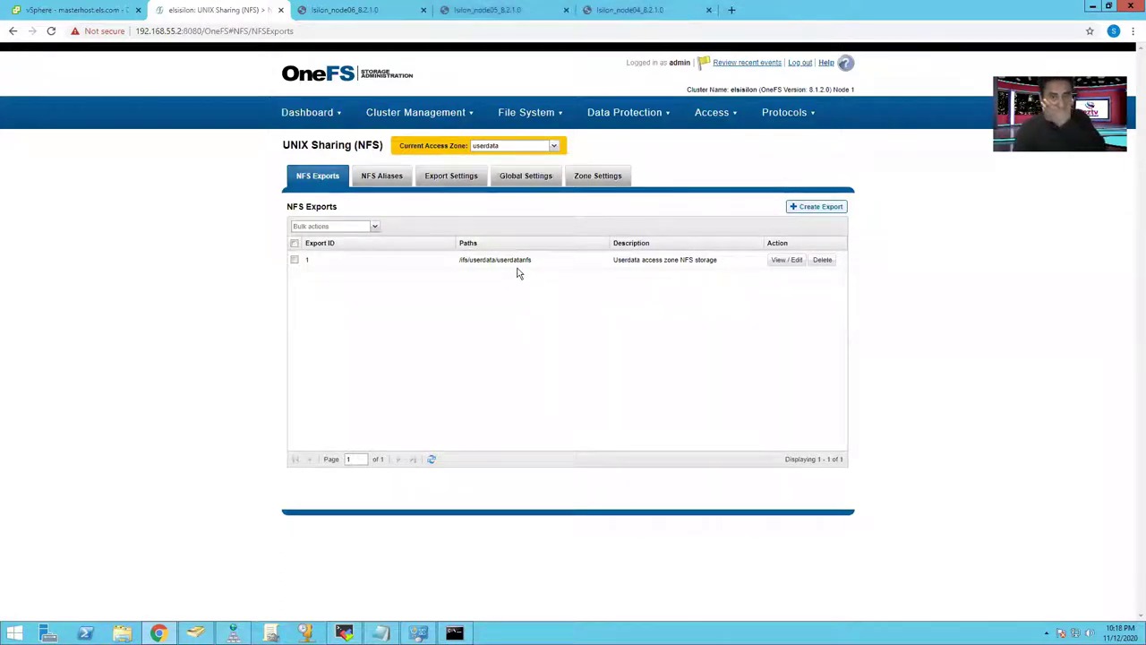
mouse_move(801, 113)
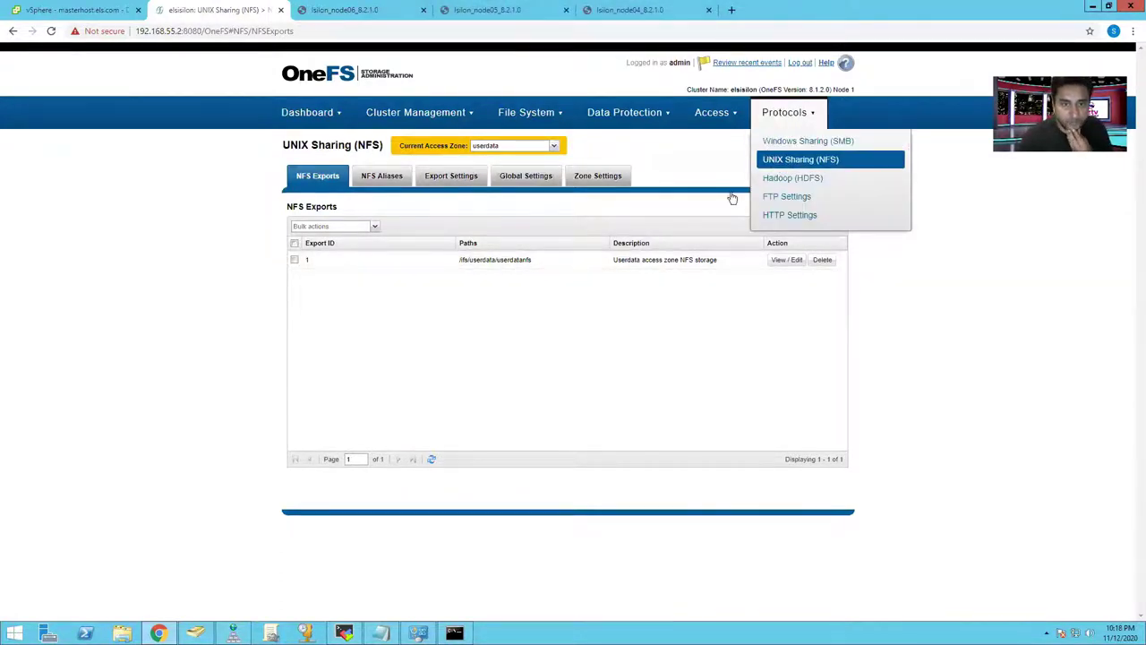
click(787, 261)
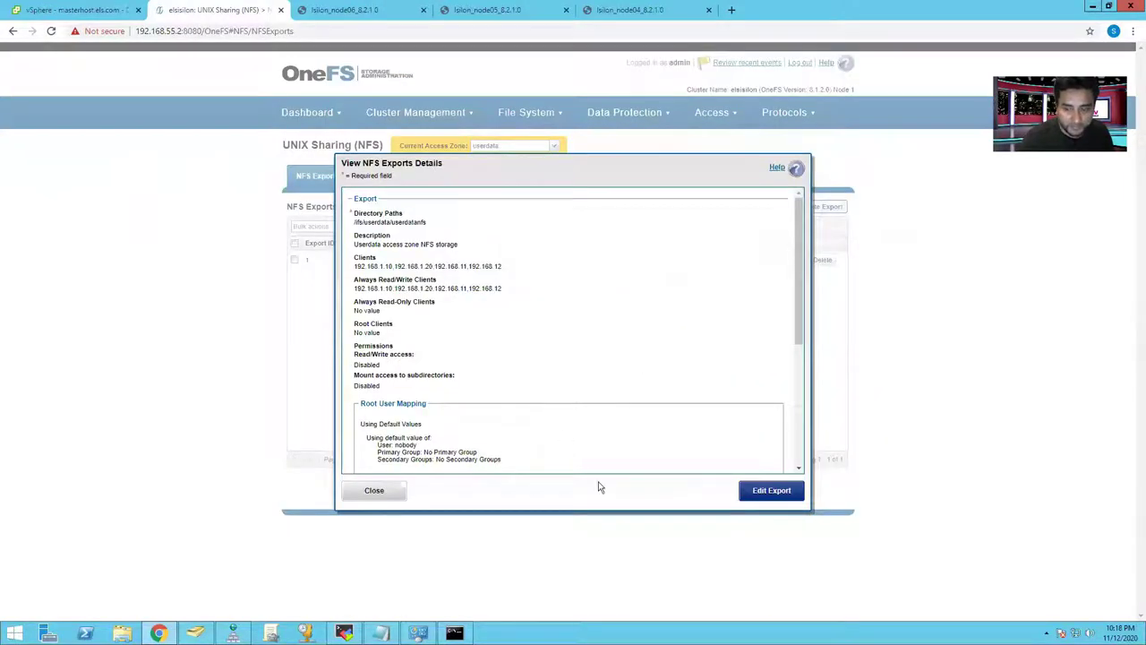
click(758, 495)
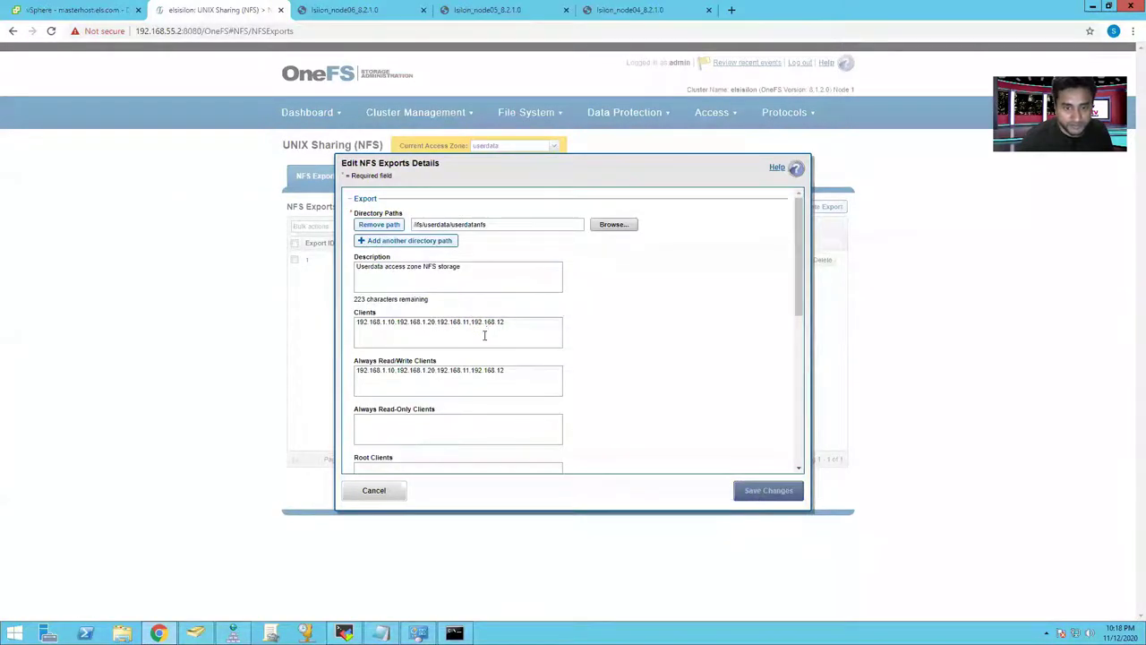
click(423, 385)
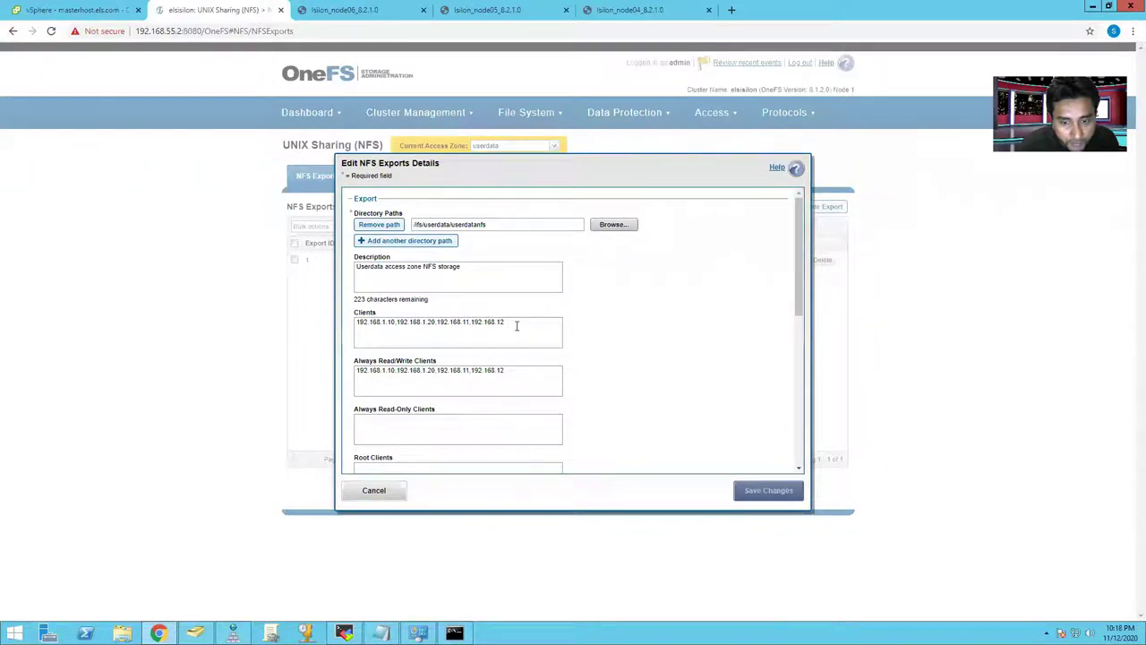
click(517, 326)
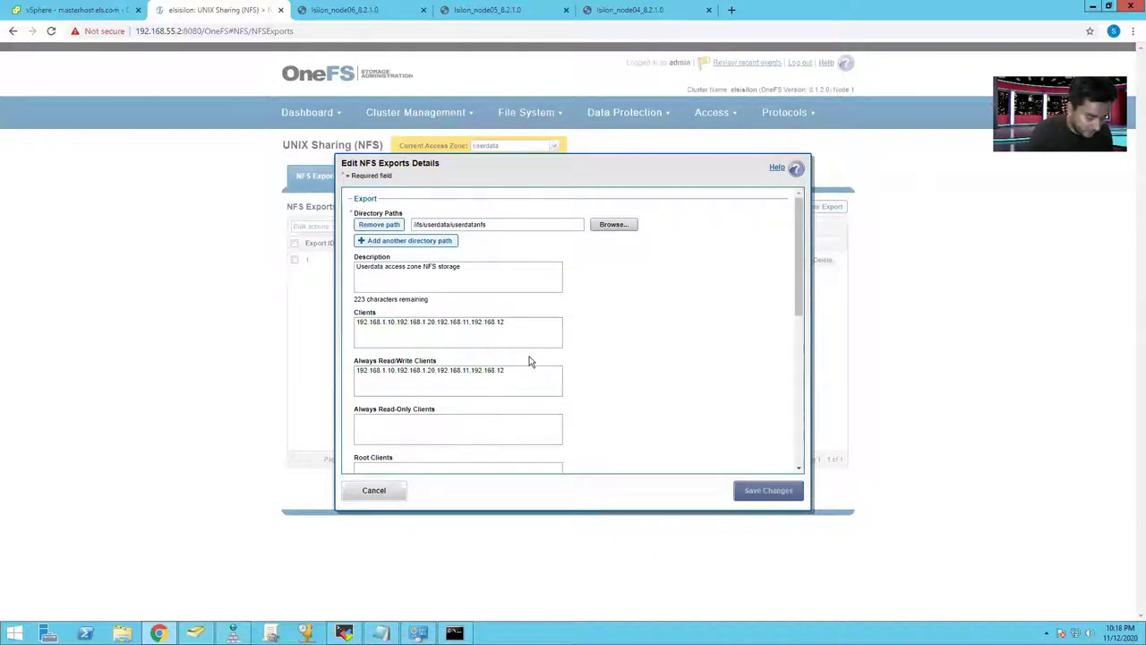
text(192.16)
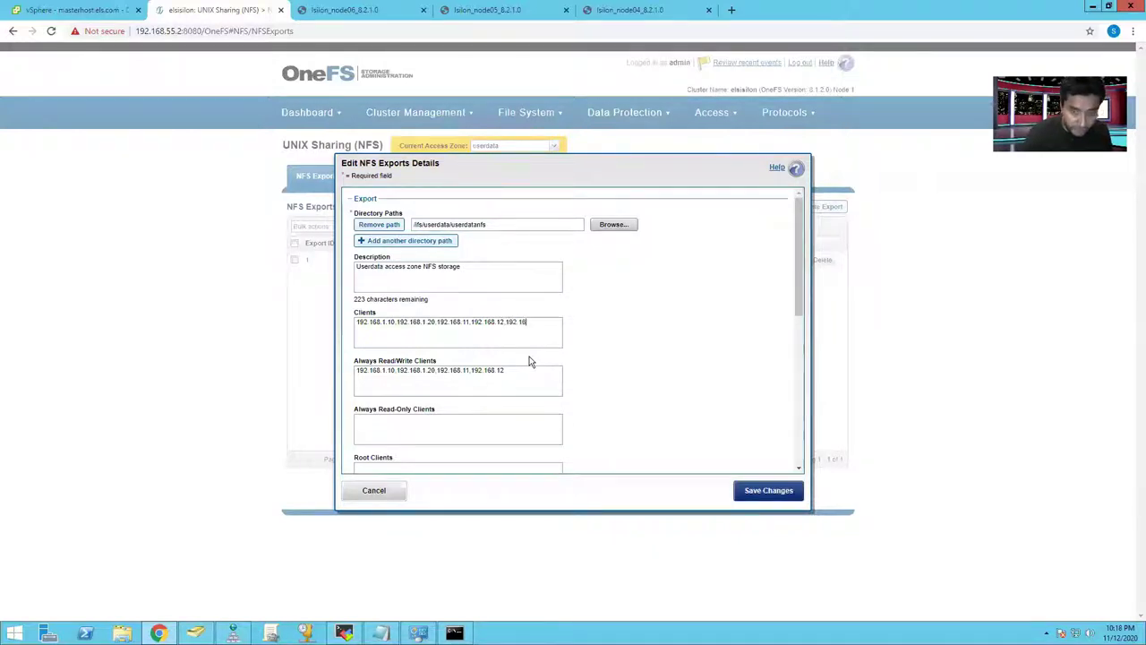
text(8.1.13)
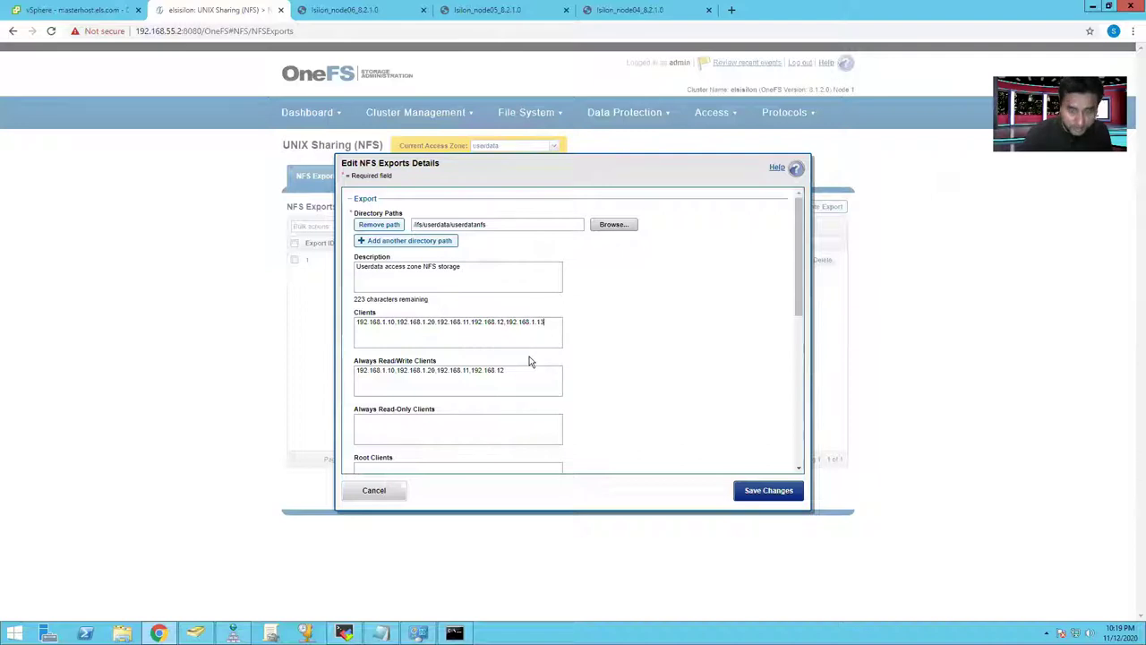
Switch to vSphere and check the management IP address among host03.els.com's VMkernel adapters.
click(72, 10)
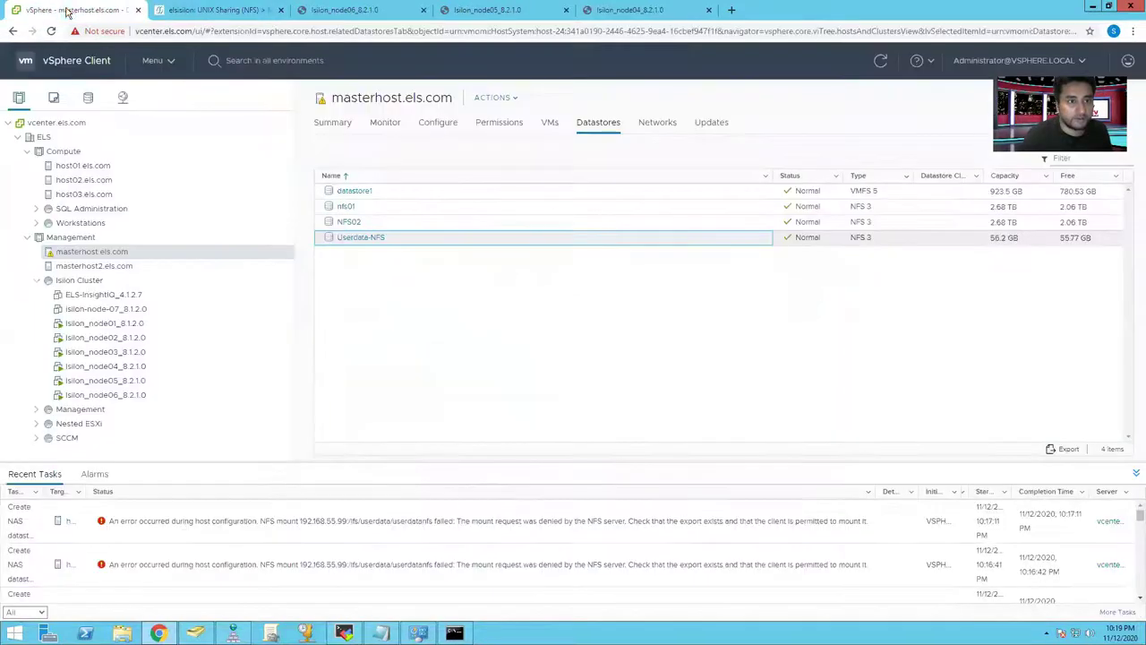
click(83, 193)
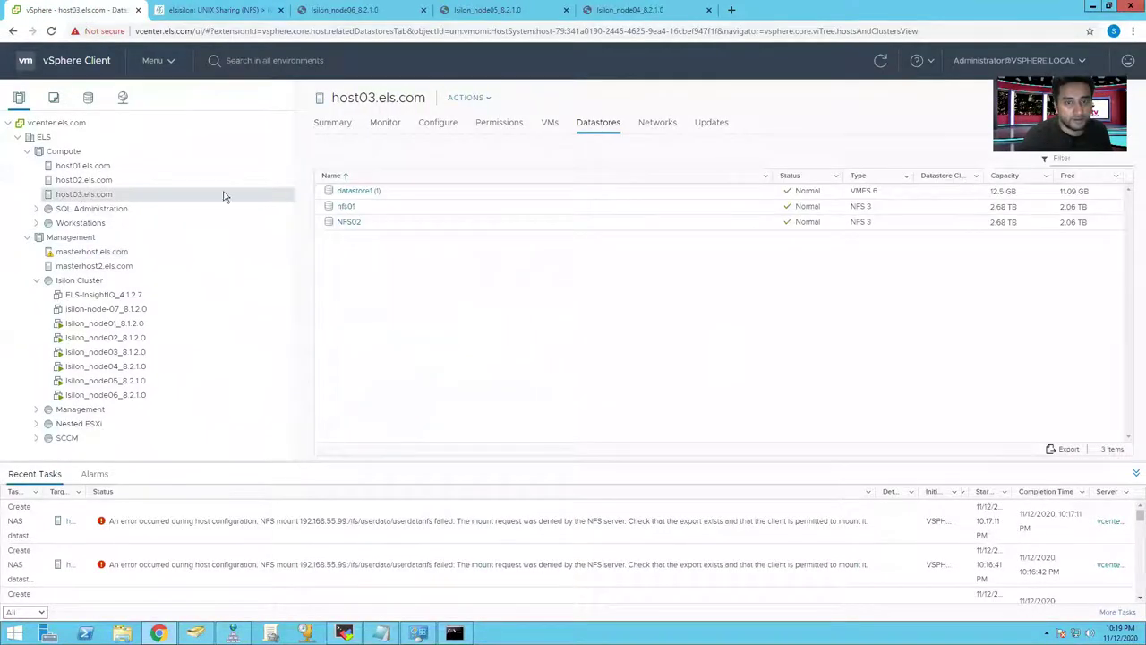
click(437, 128)
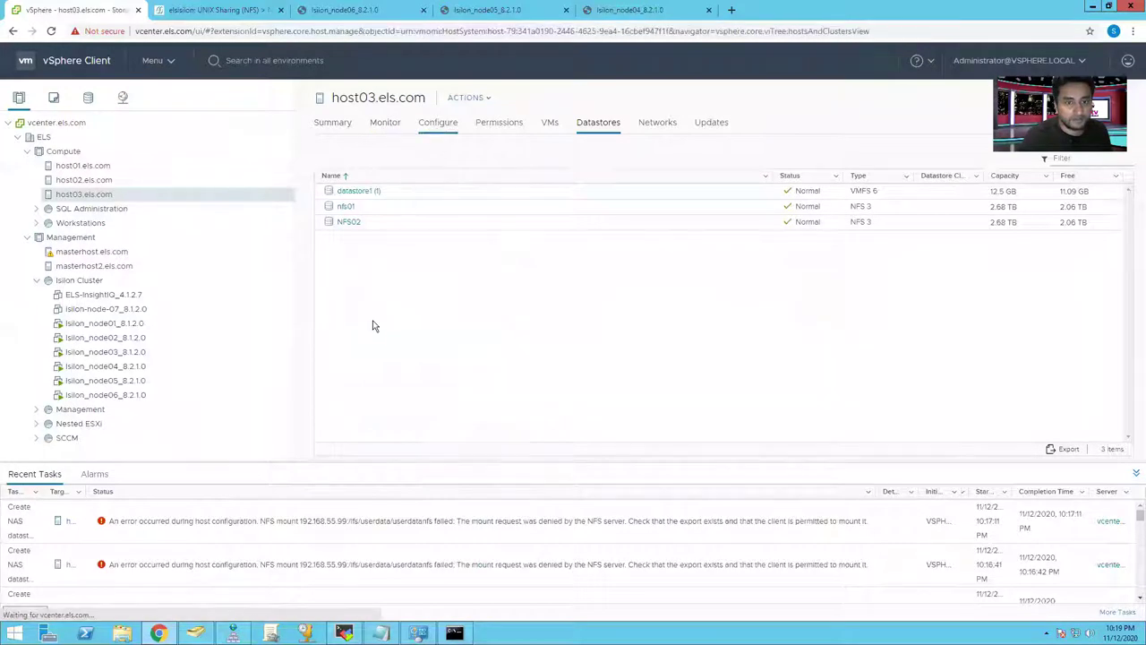
click(369, 264)
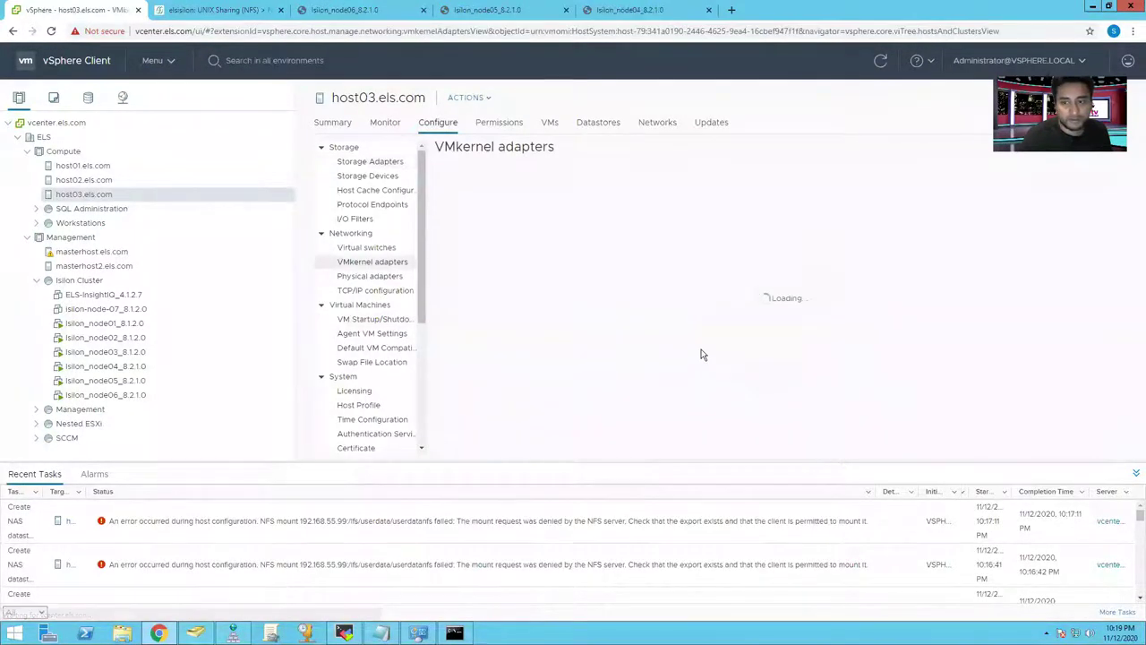
click(738, 200)
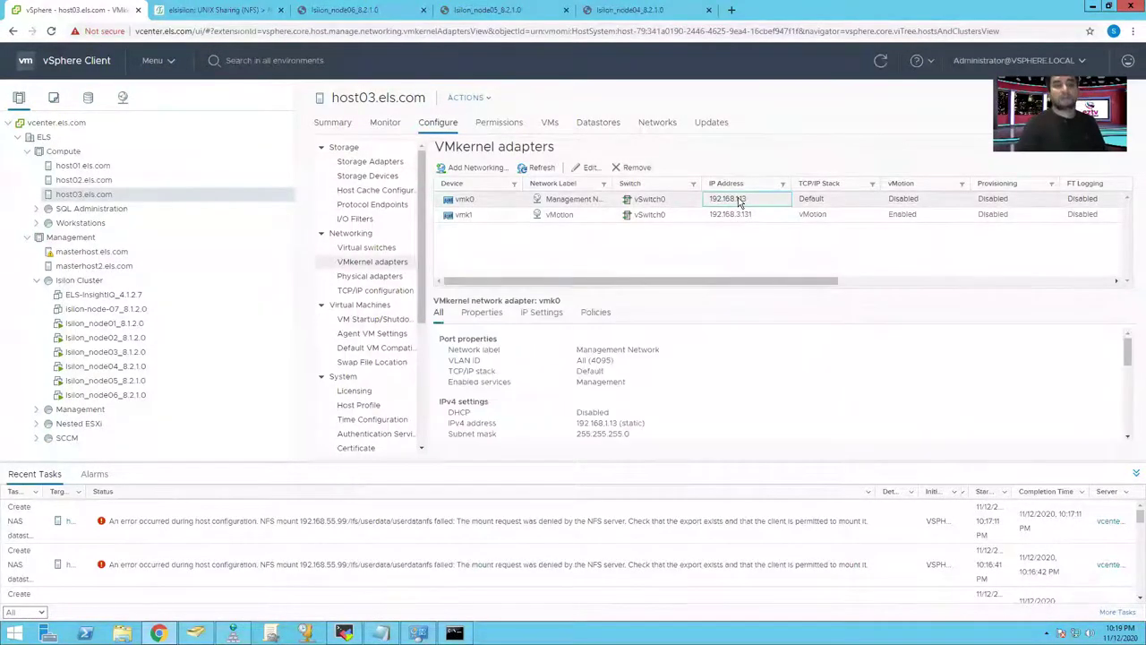
Back in OneFS, replace the Always Read/Write Clients with a copy of the full Clients list and save the export.
click(231, 11)
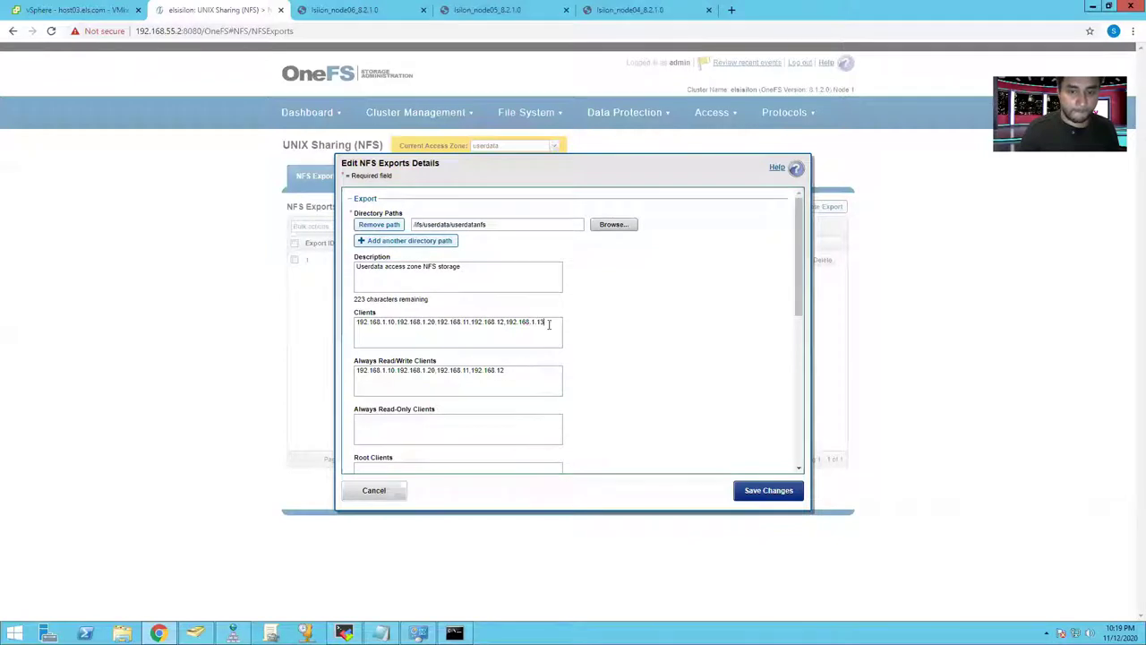
drag(543, 321, 328, 317)
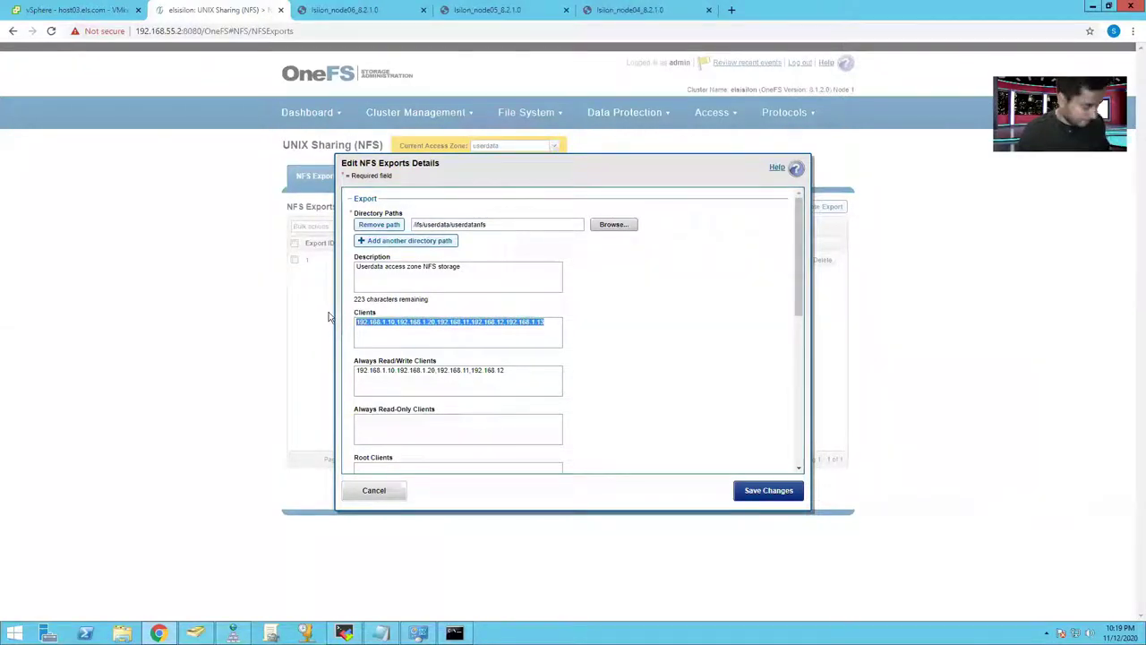
click(519, 372)
drag(528, 371, 298, 373)
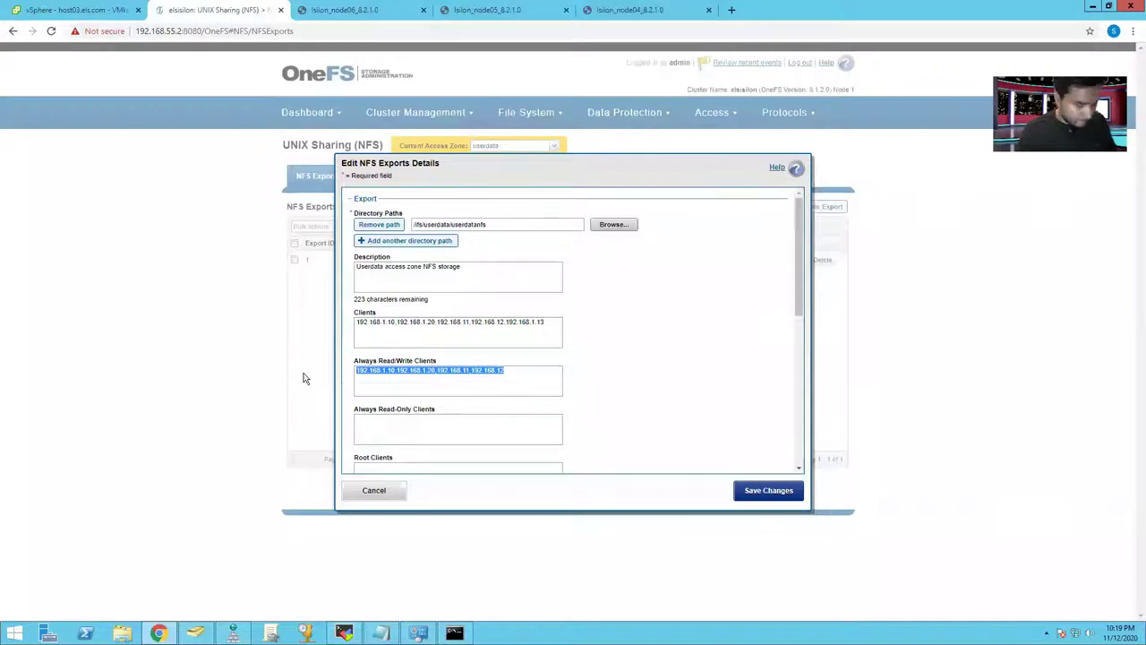
key(ctrl+v)
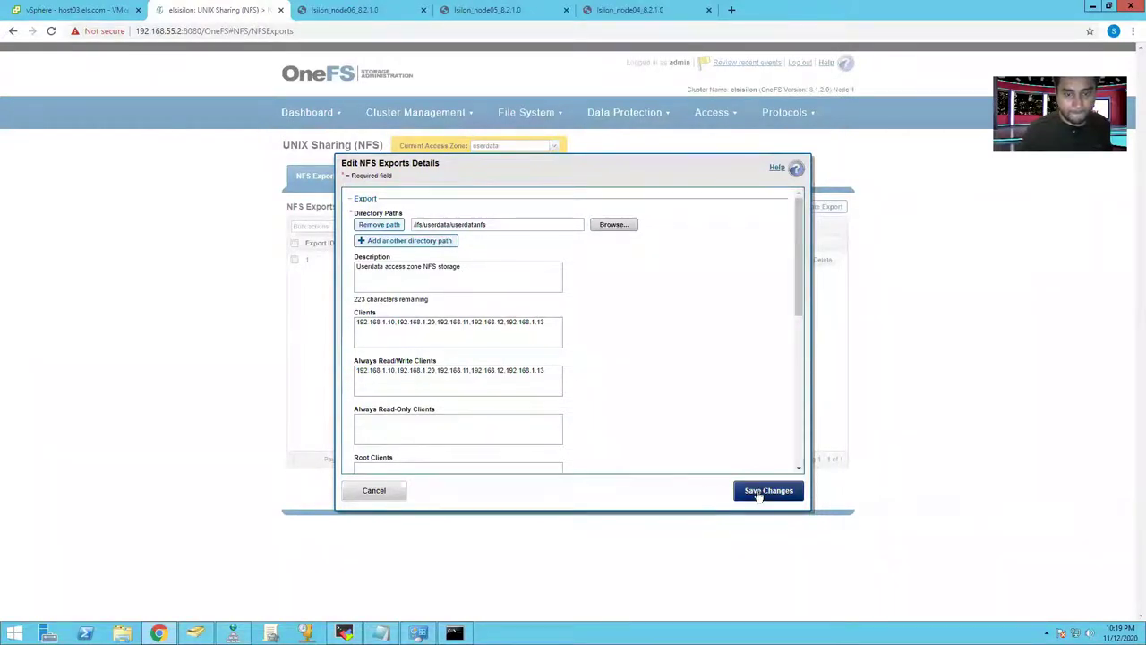
scroll(711, 417, down, 10)
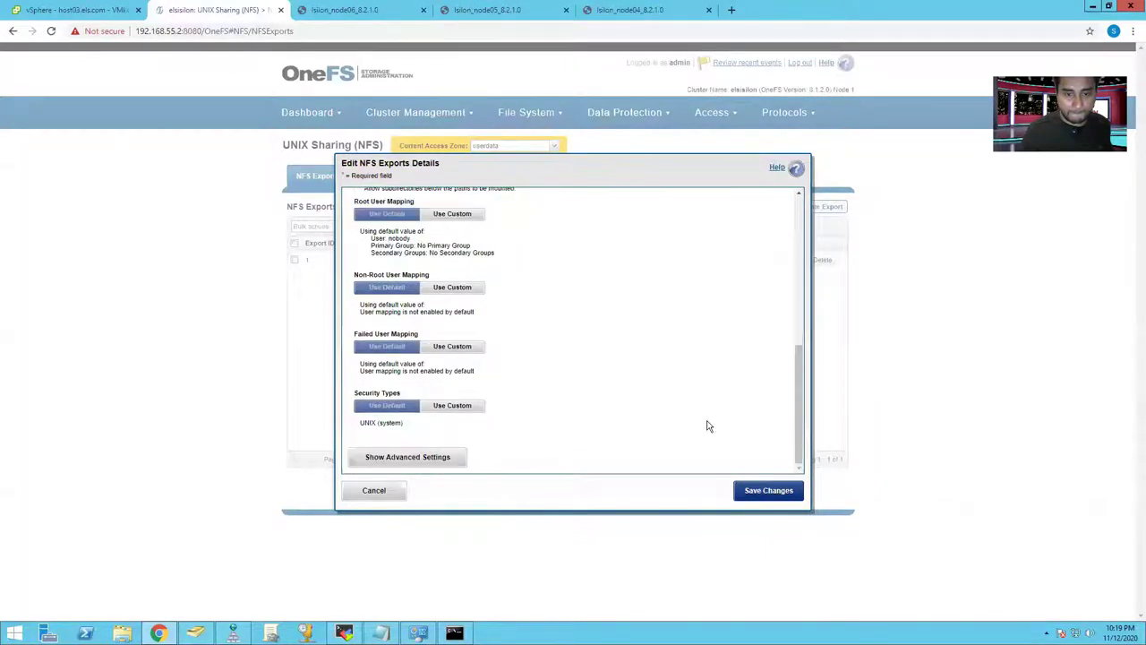
scroll(707, 430, up, 3)
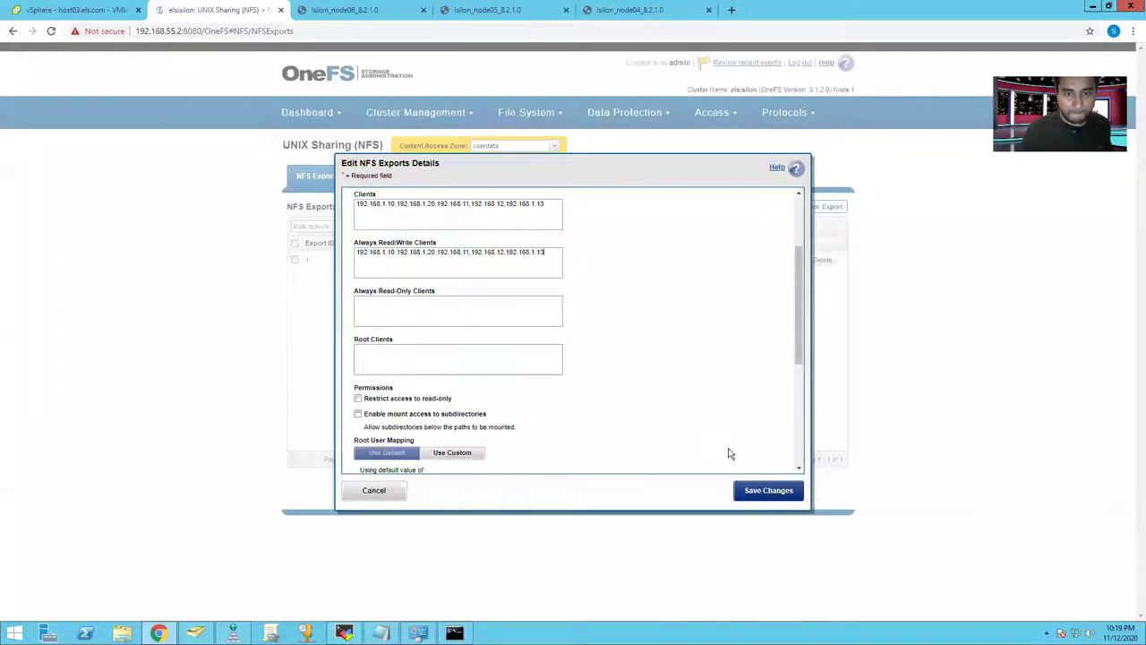
click(755, 492)
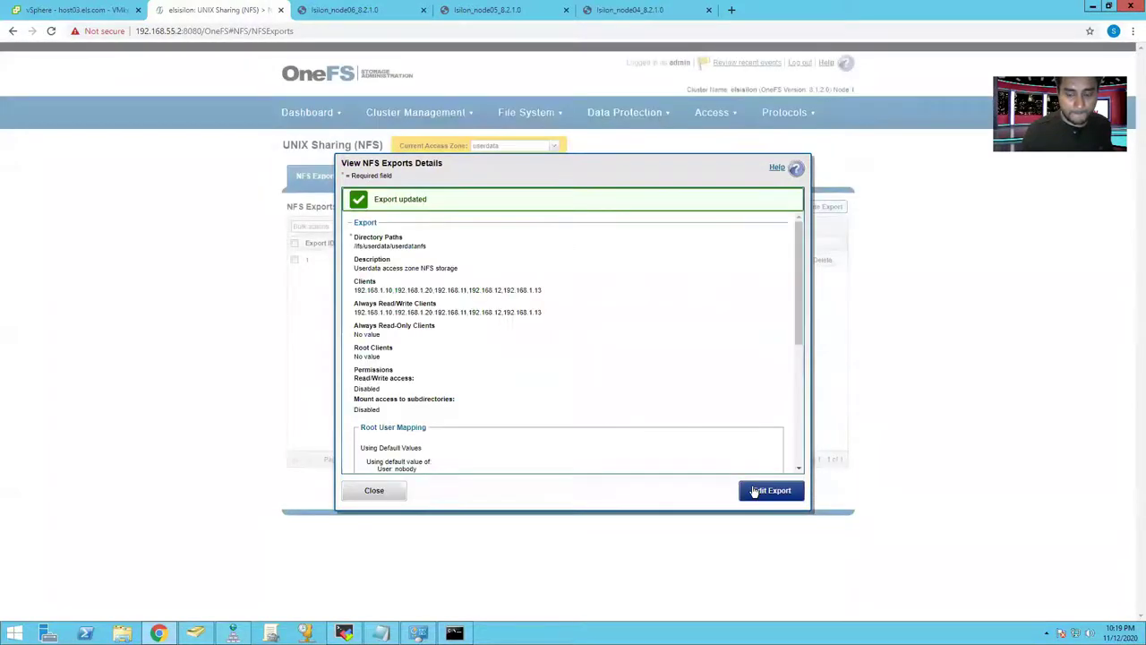
Review the directory path in the updated export's details and close them.
drag(354, 246, 429, 235)
click(429, 226)
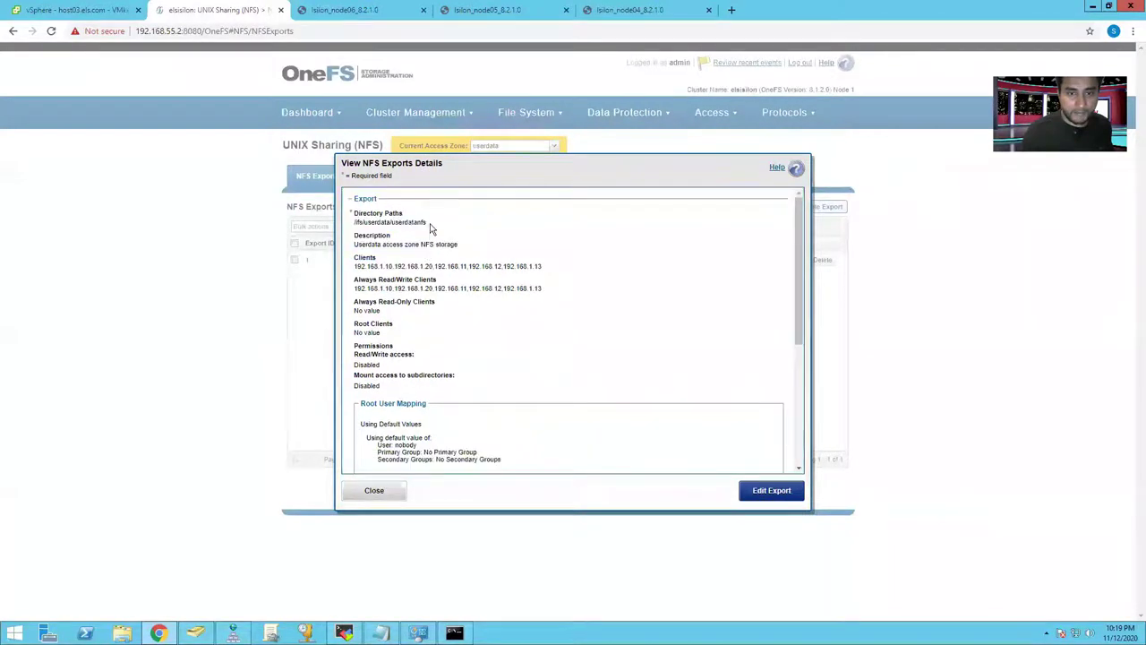
triple_click(426, 223)
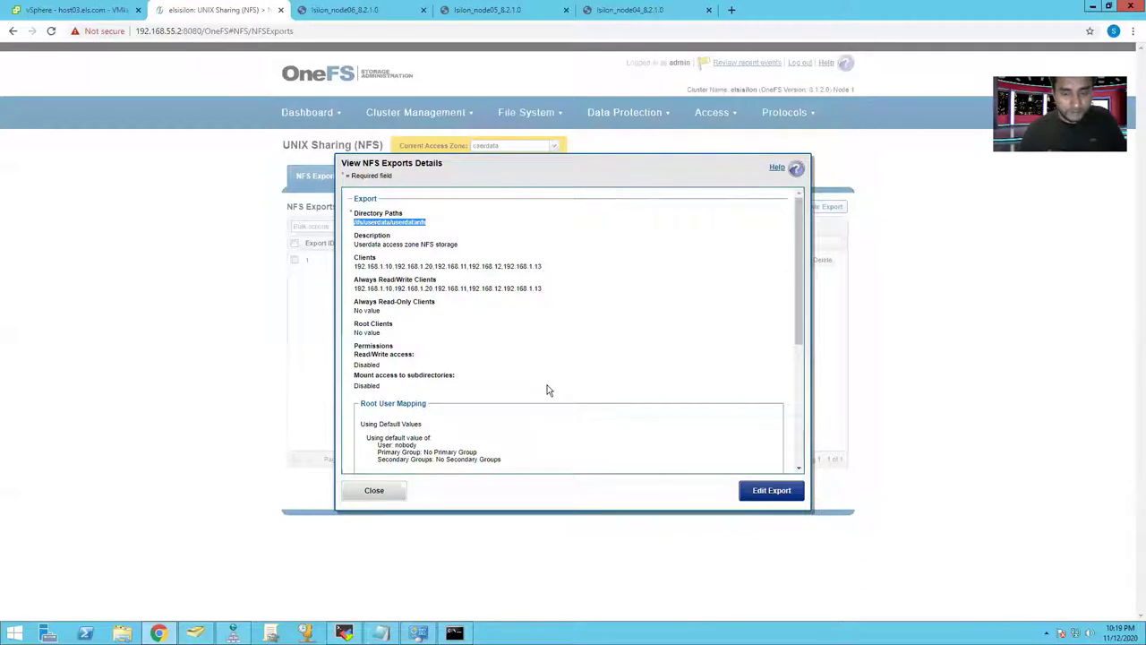
click(386, 495)
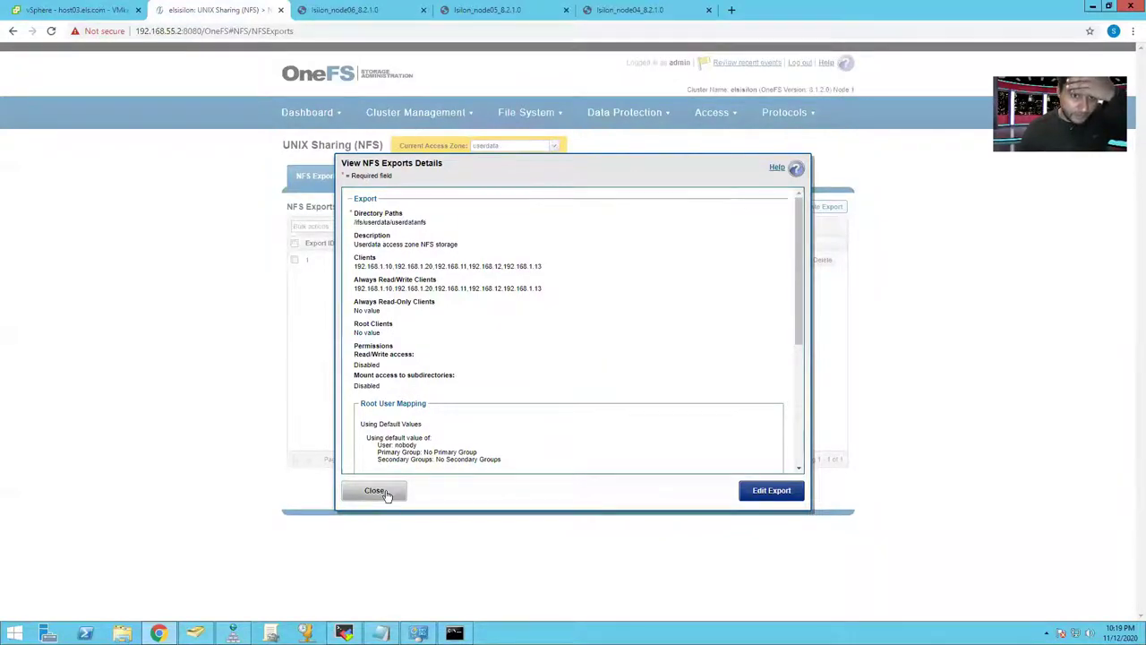
Close the export details and review the userdata zone's NFS export settings and the NFS global settings.
click(387, 495)
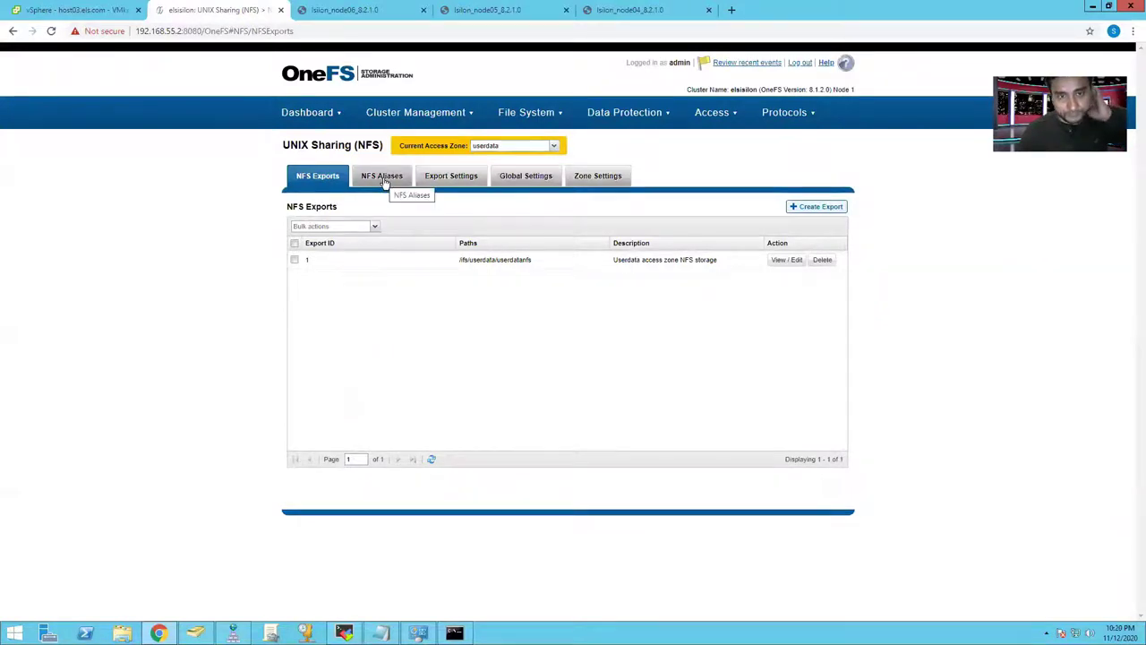
click(442, 177)
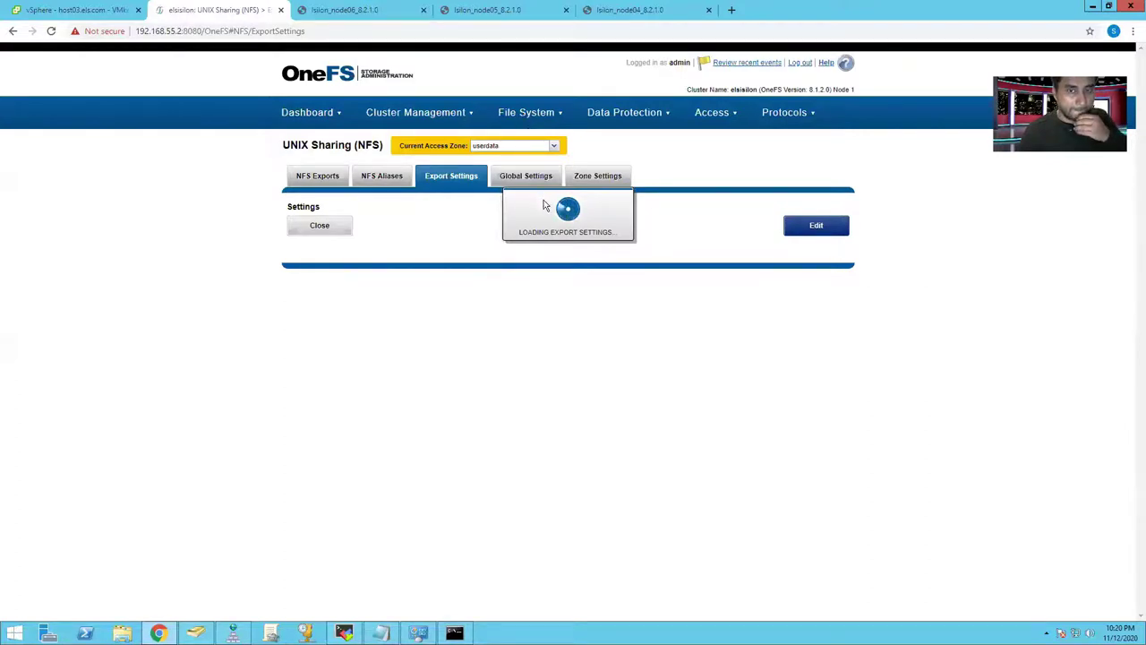
scroll(405, 324, down, 3)
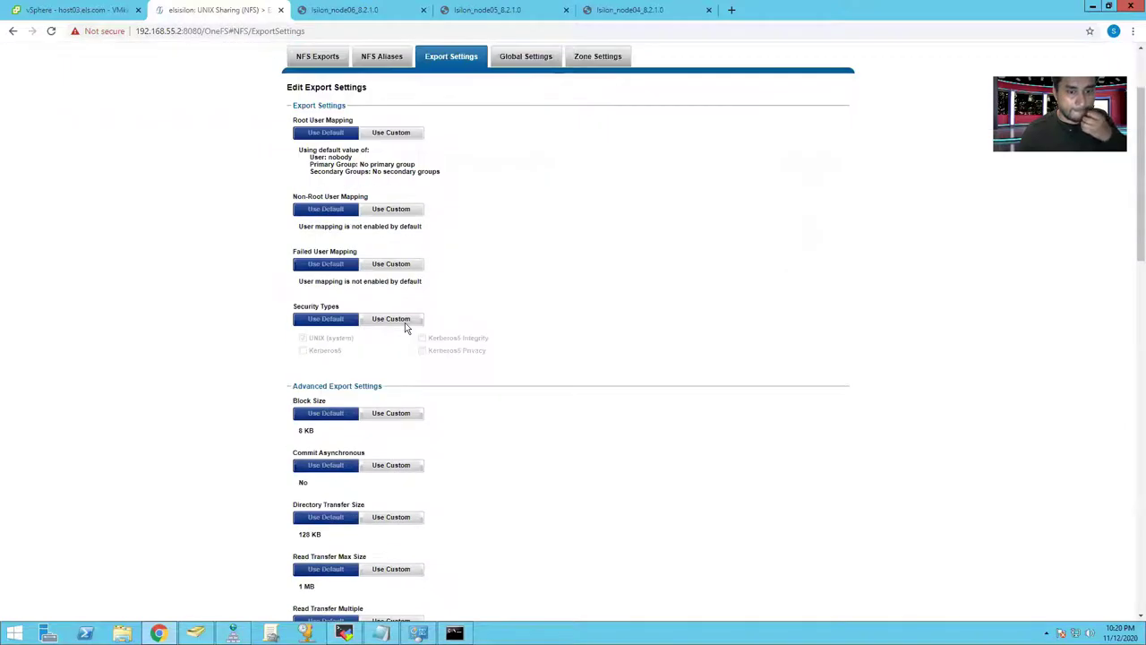
scroll(405, 325, up, 3)
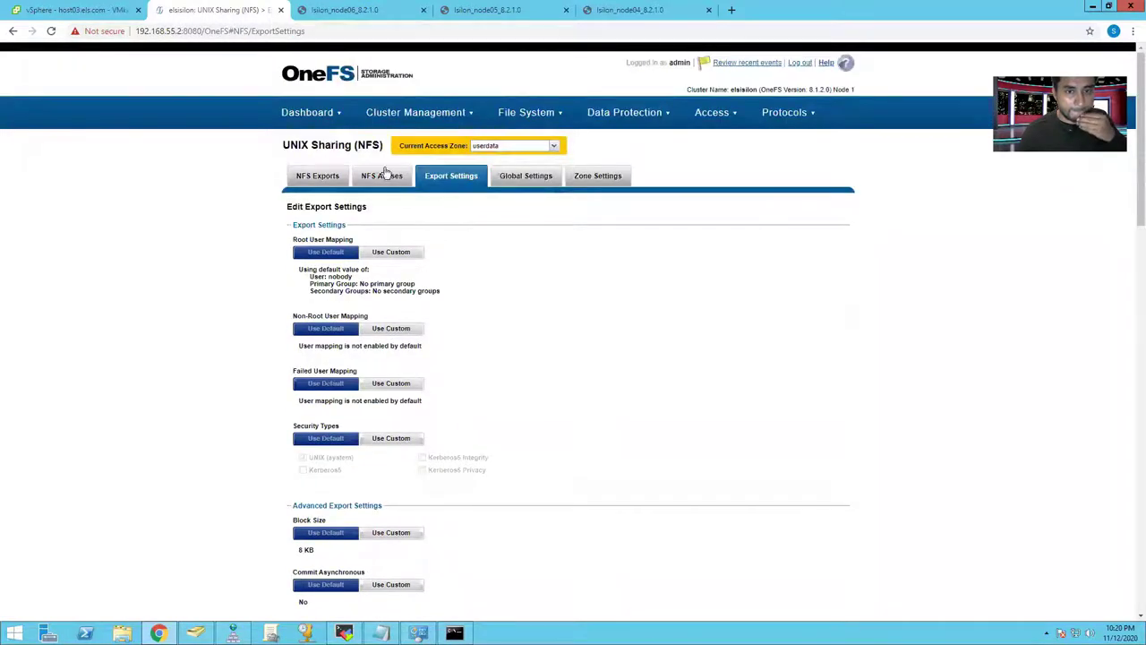
click(526, 176)
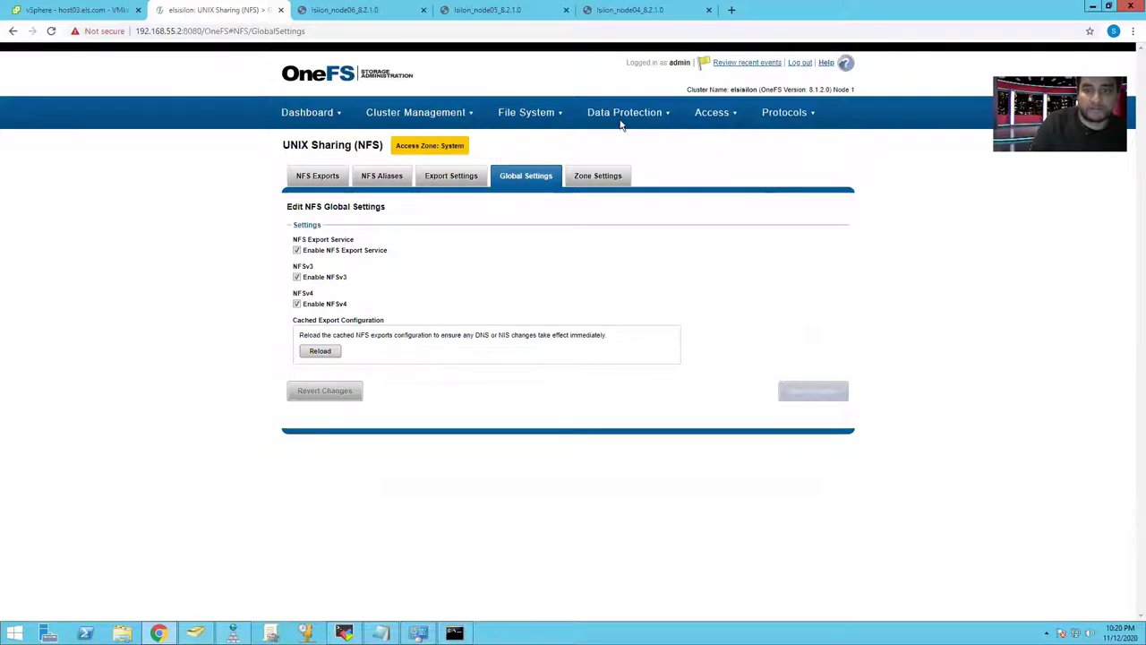
In SmartQuotas, exclude data-protection overhead from the /ifs/userdata/userdatanfs quota, show its available space as size of hard threshold, and save.
mouse_move(513, 122)
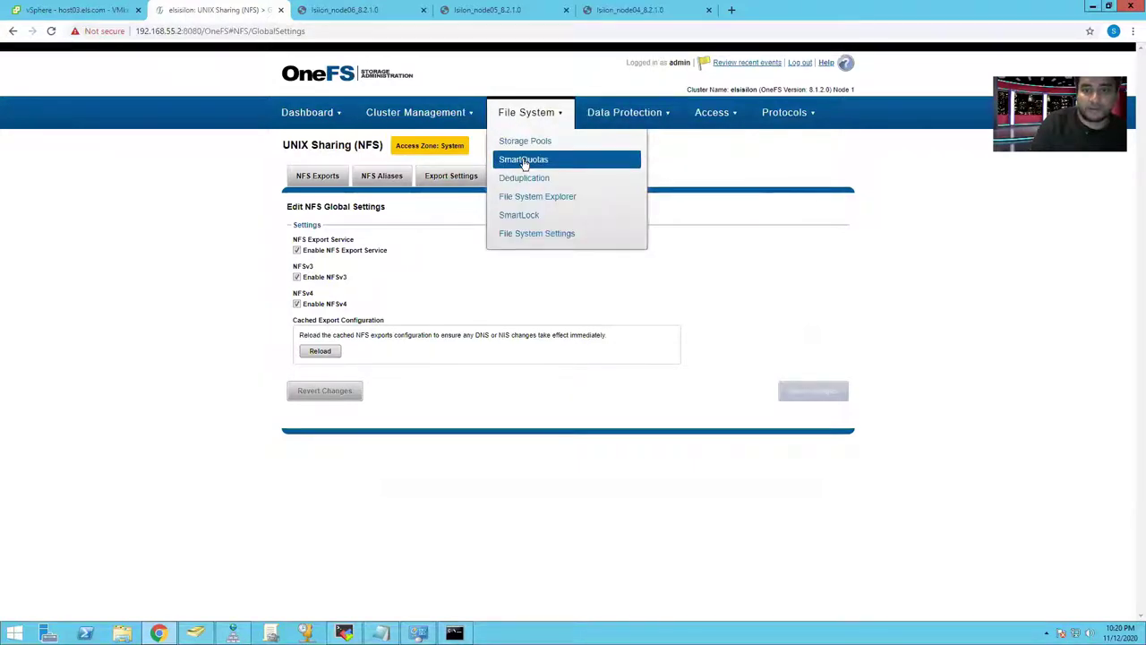
click(520, 159)
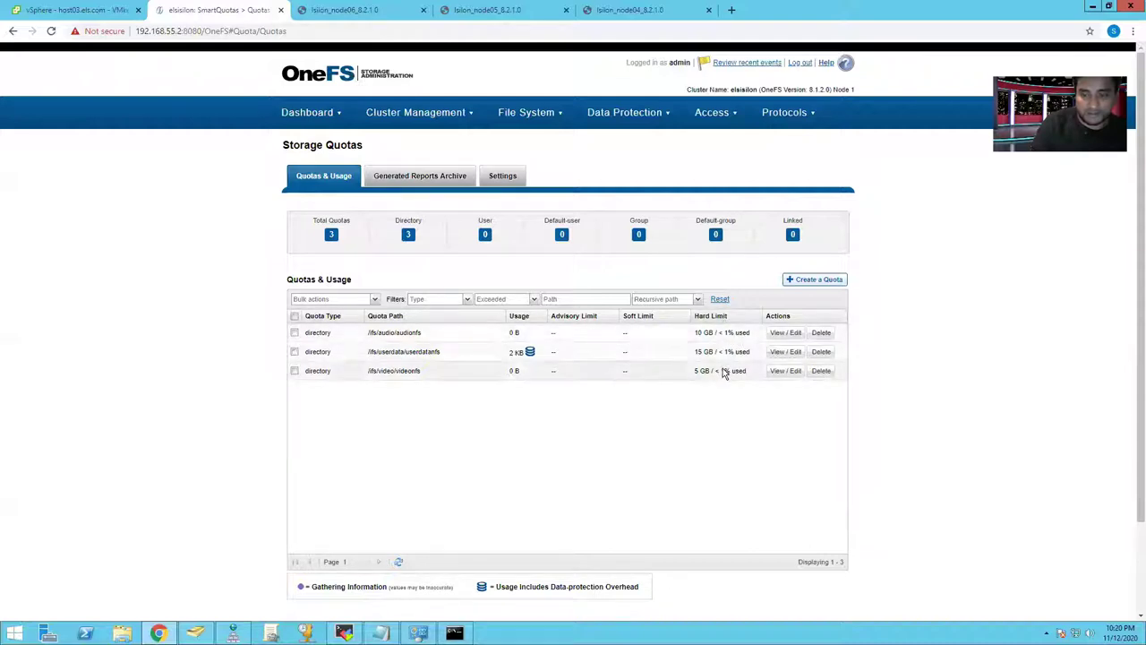
click(778, 352)
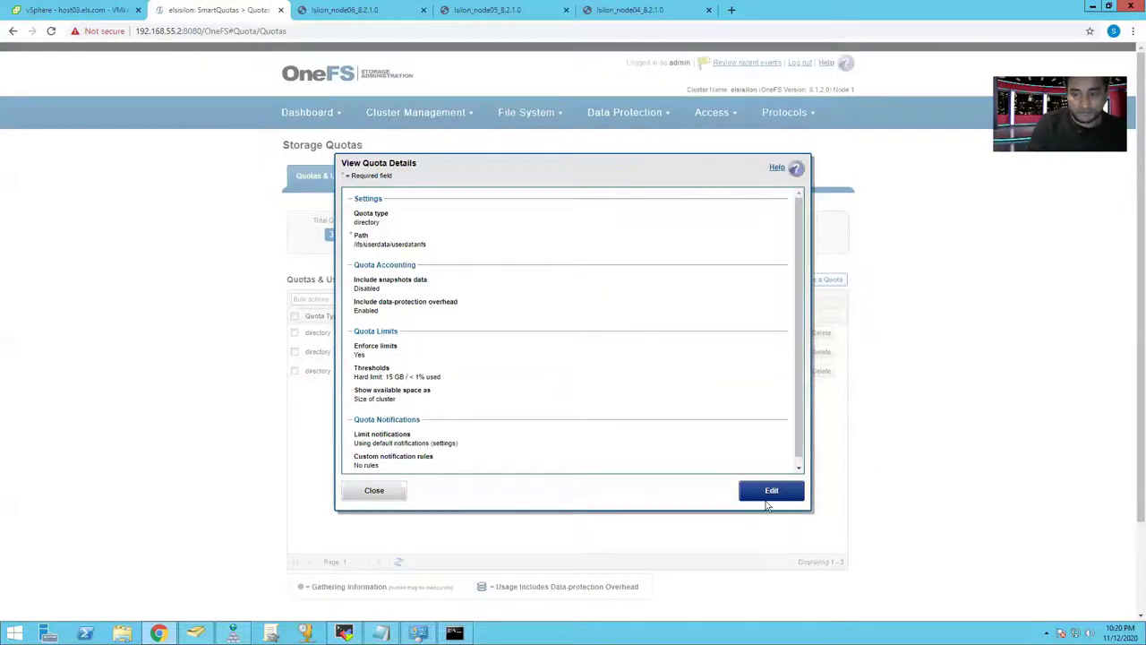
click(761, 493)
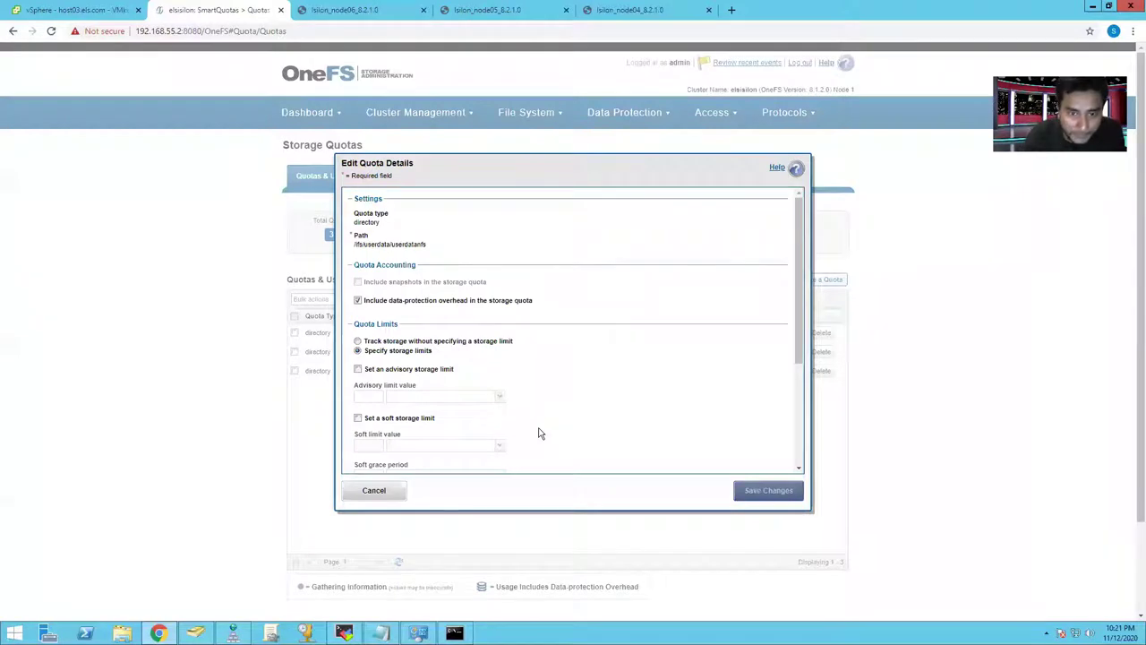
click(358, 301)
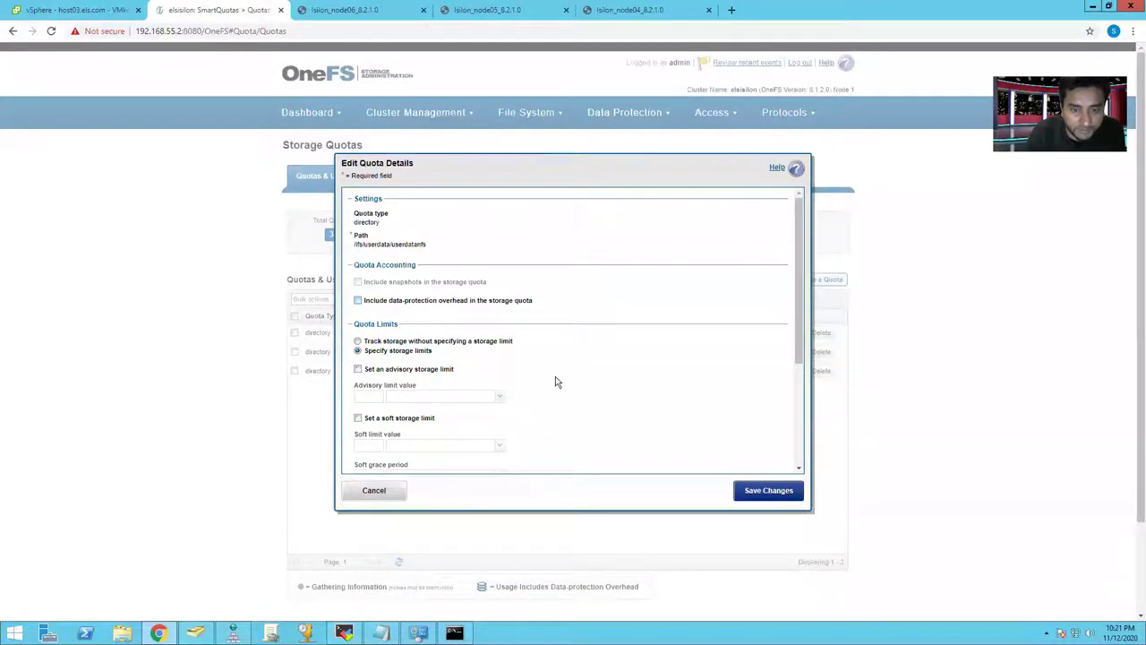
scroll(556, 403, down, 2)
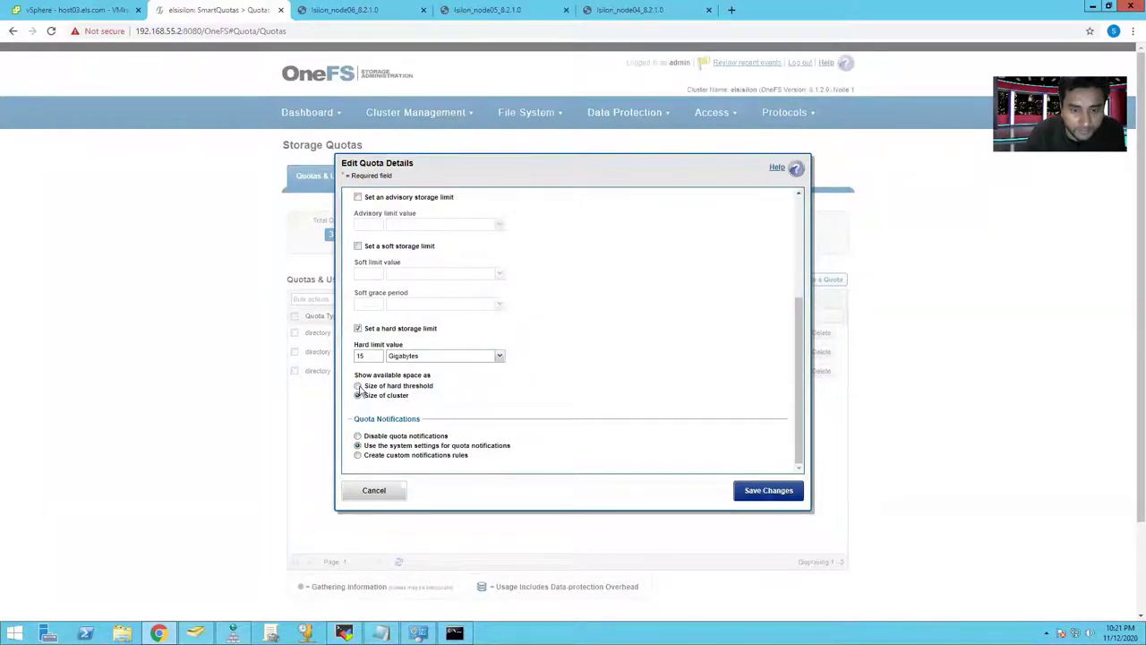
key(Up)
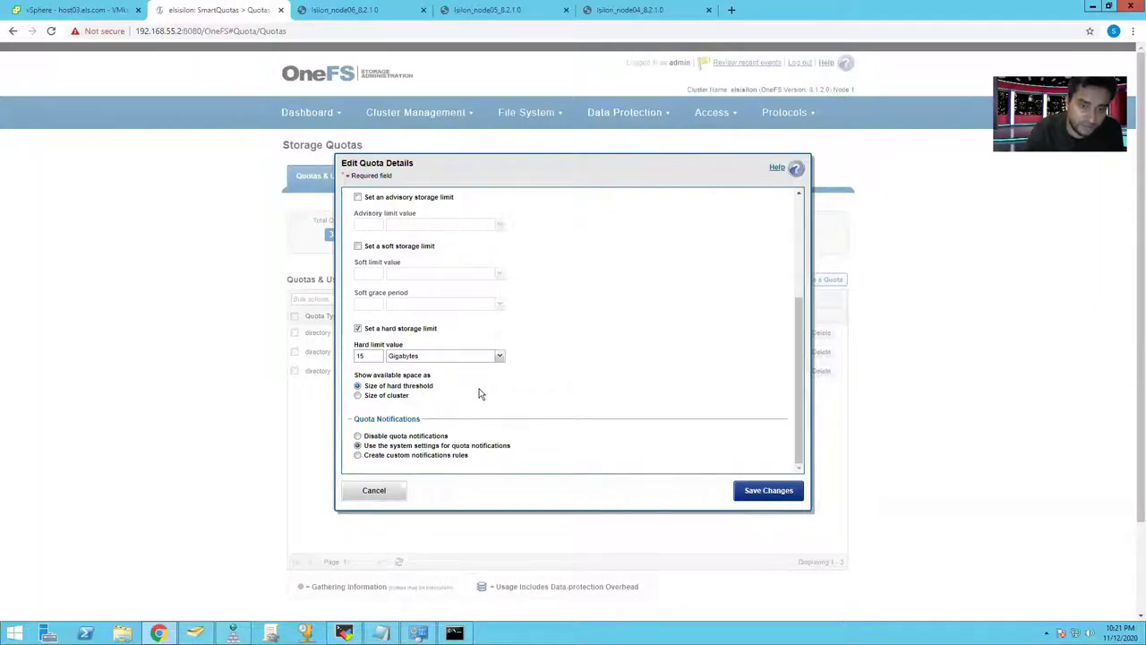
click(766, 495)
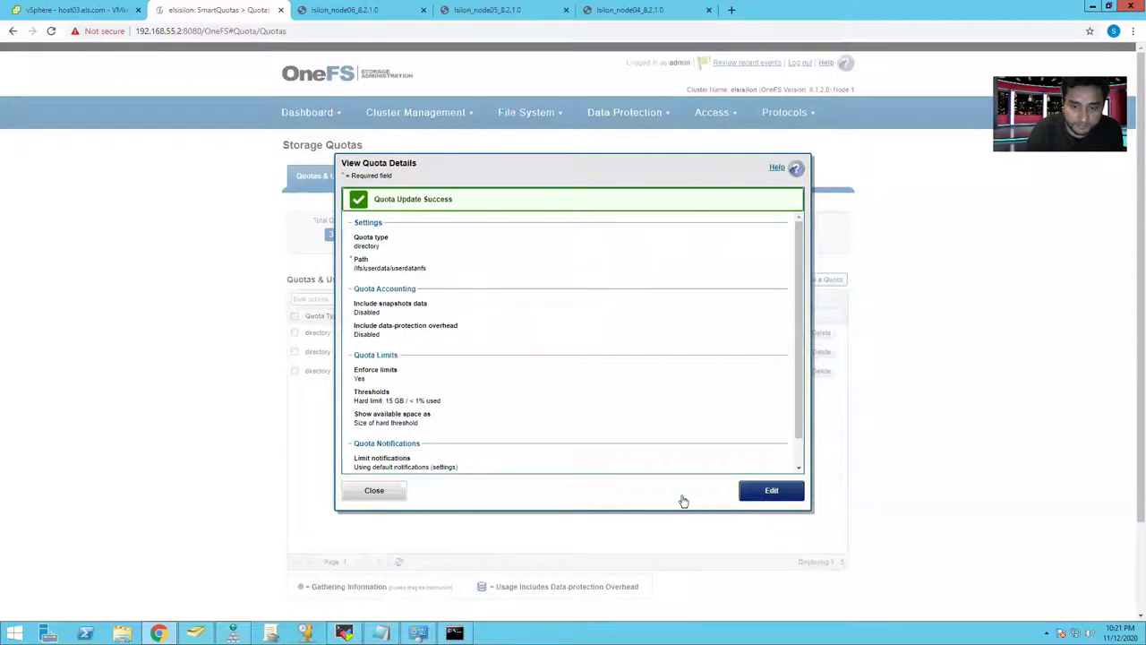
click(383, 492)
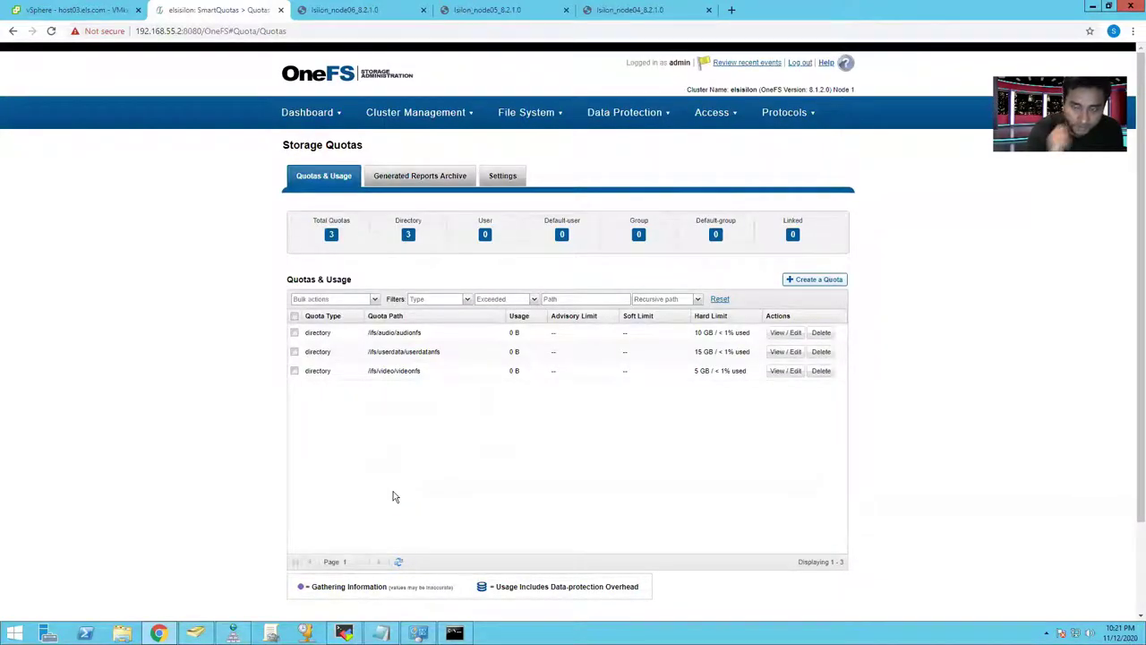
Set the /ifs/video/videonfs quota to show available space as size of hard threshold and save it.
click(781, 371)
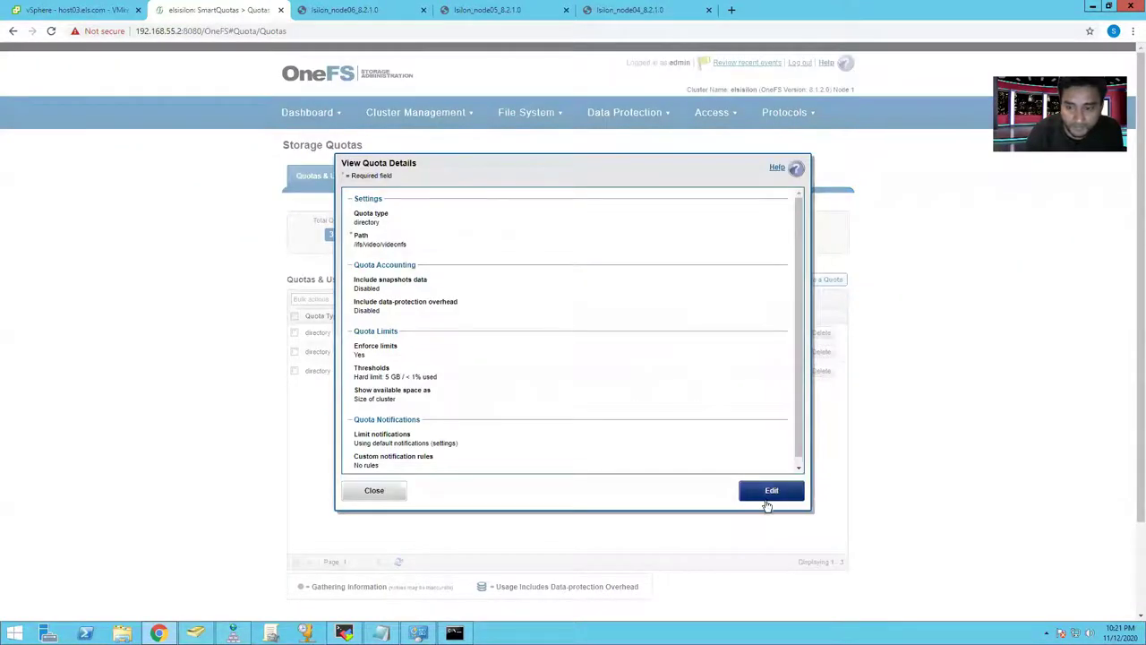
click(737, 483)
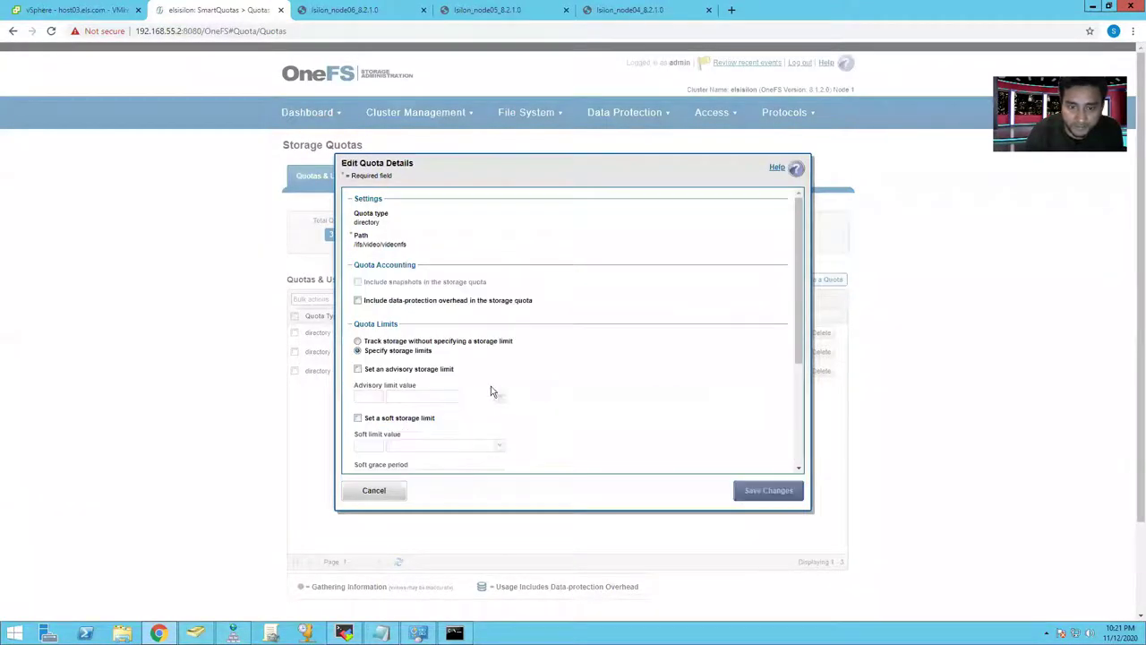
scroll(499, 386, down, 4)
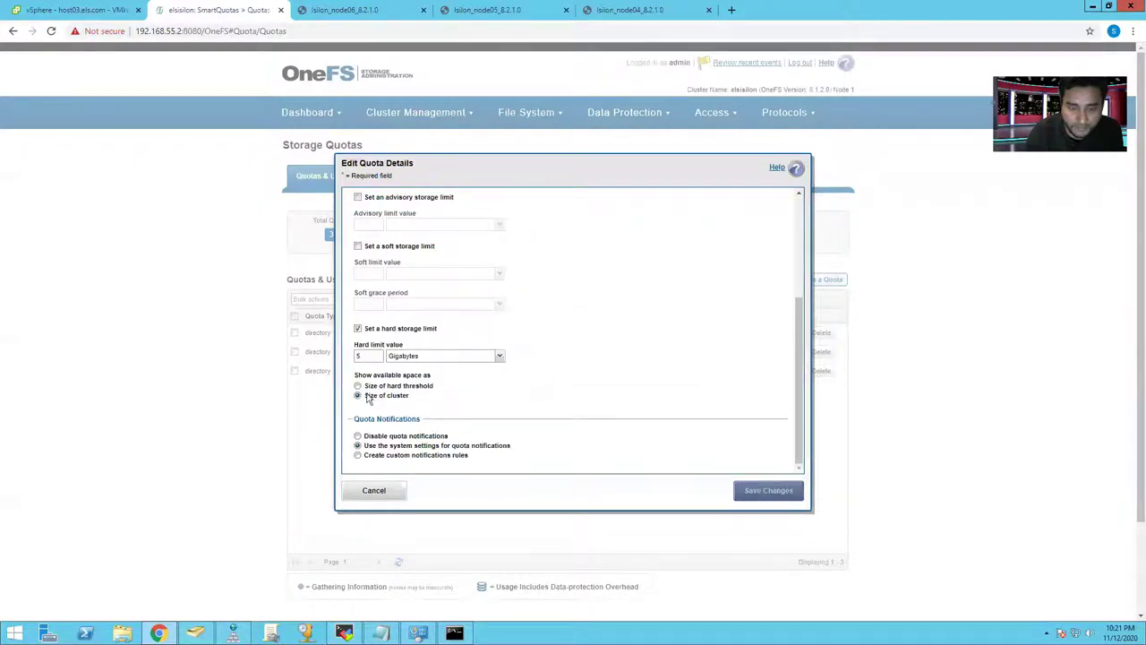
click(358, 386)
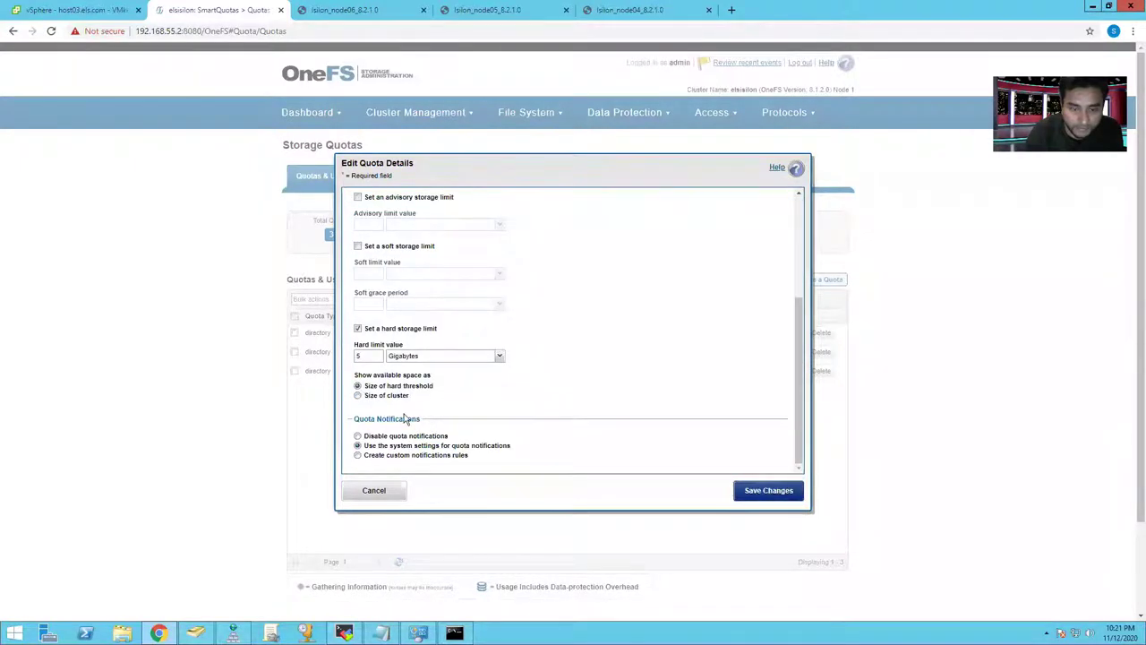
click(769, 498)
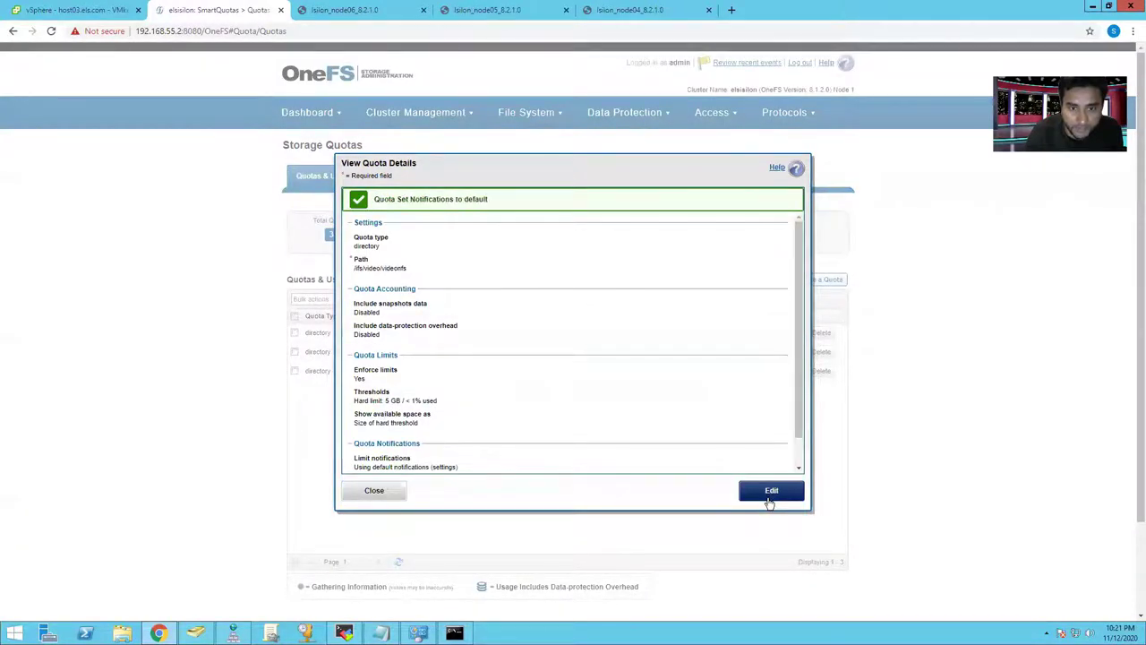
click(394, 492)
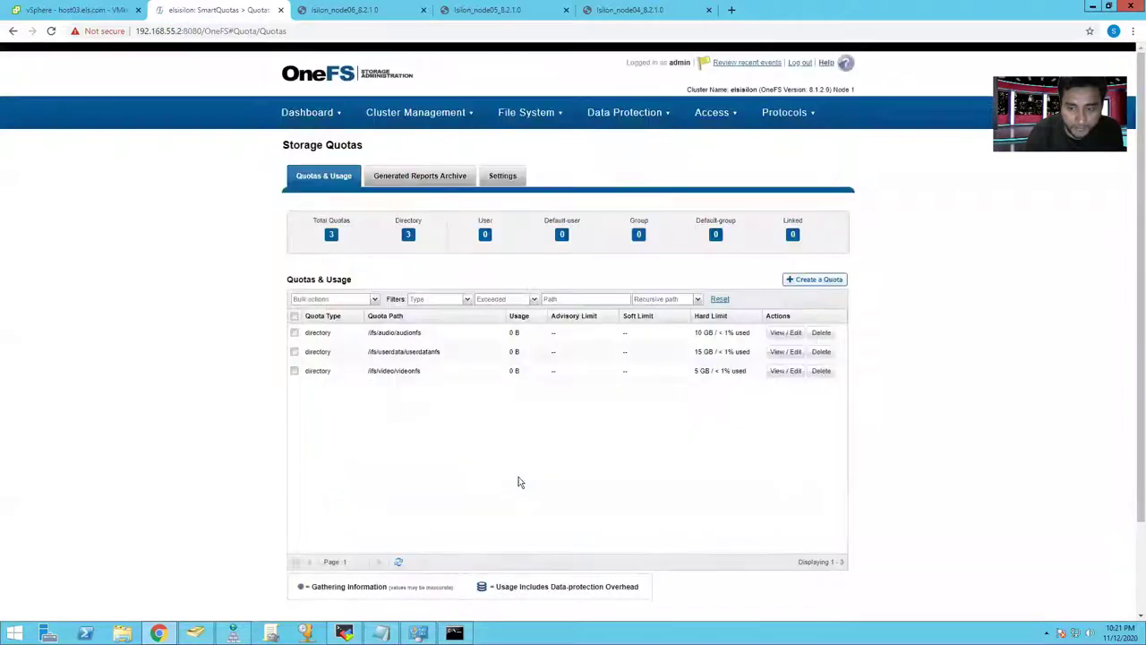
Set the /ifs/audio/audionfs quota to show available space as size of hard threshold and save it.
click(782, 334)
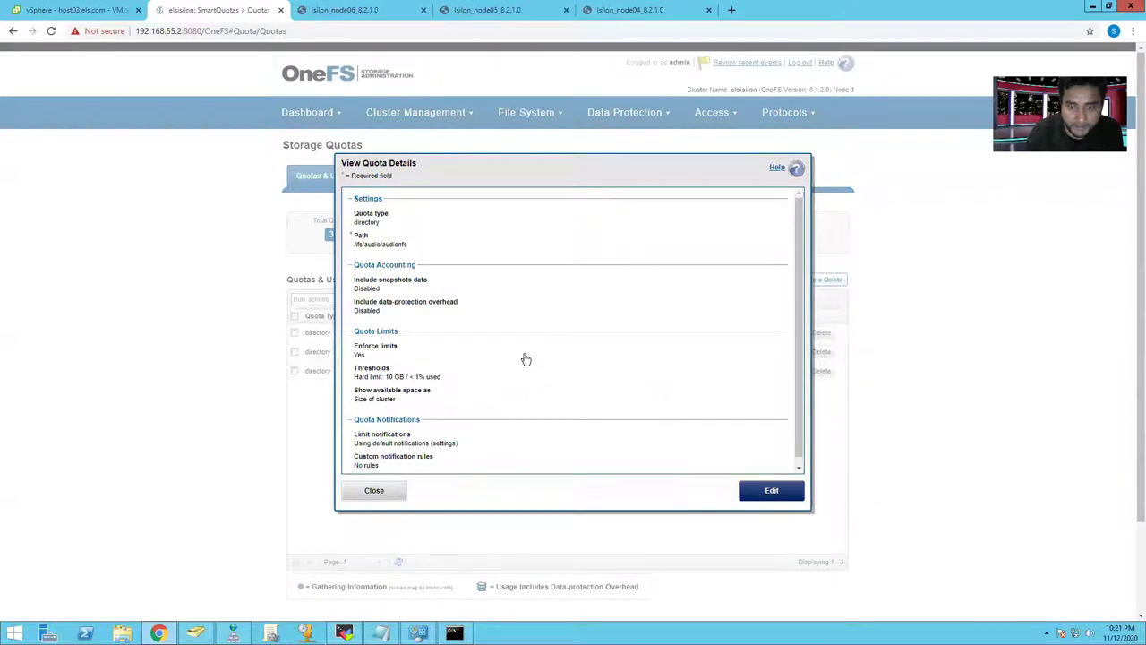
scroll(381, 403, down, 2)
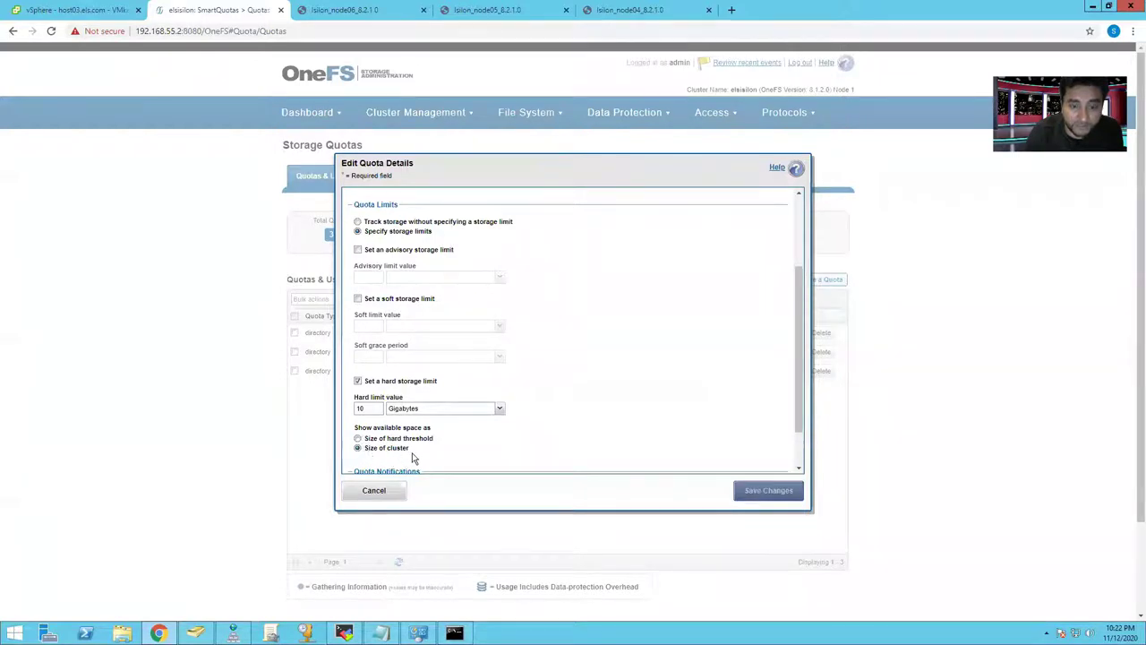
click(359, 439)
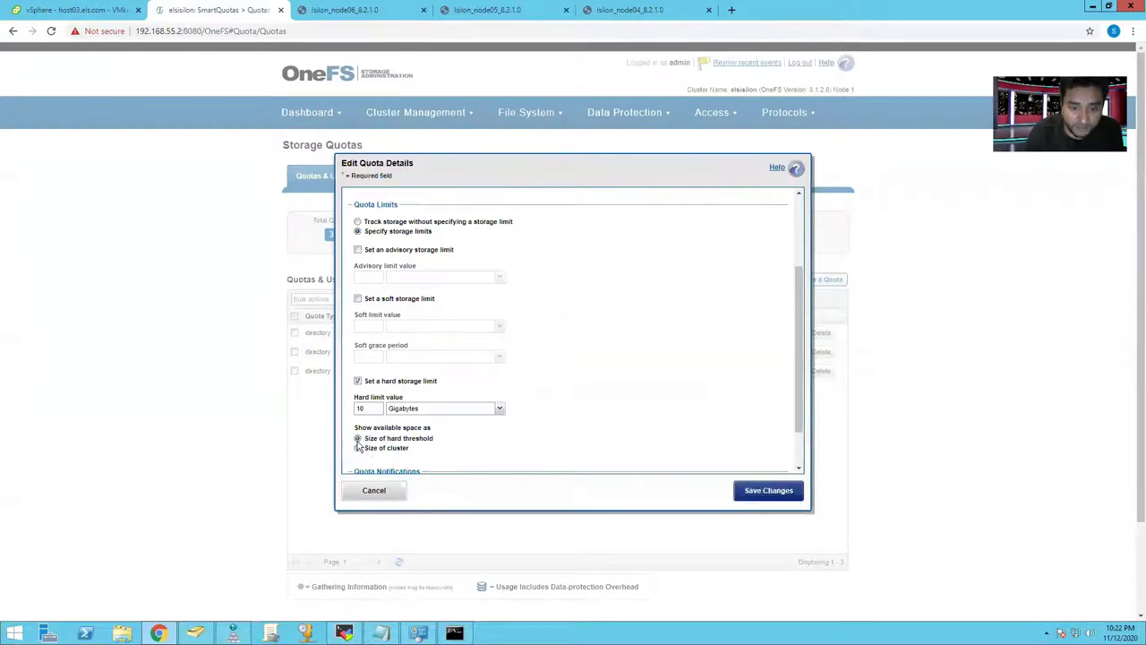
click(758, 493)
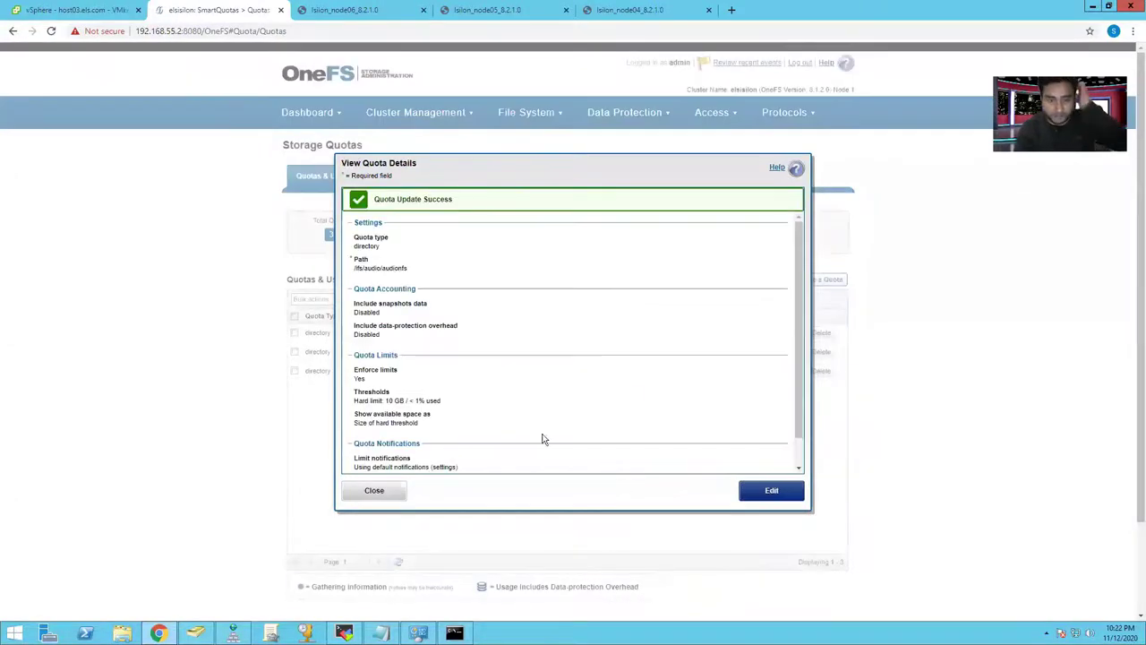
click(373, 492)
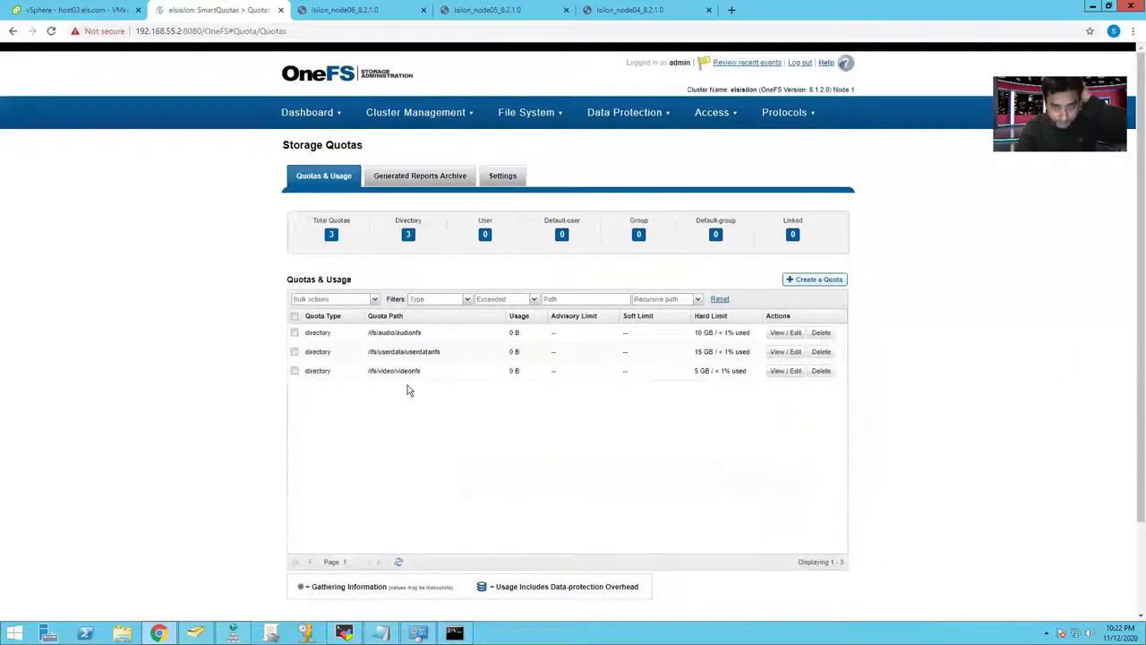
Return to the UNIX Sharing (NFS) exports and review the client lists in the /ifs/userdata/userdatanfs export's details.
click(788, 117)
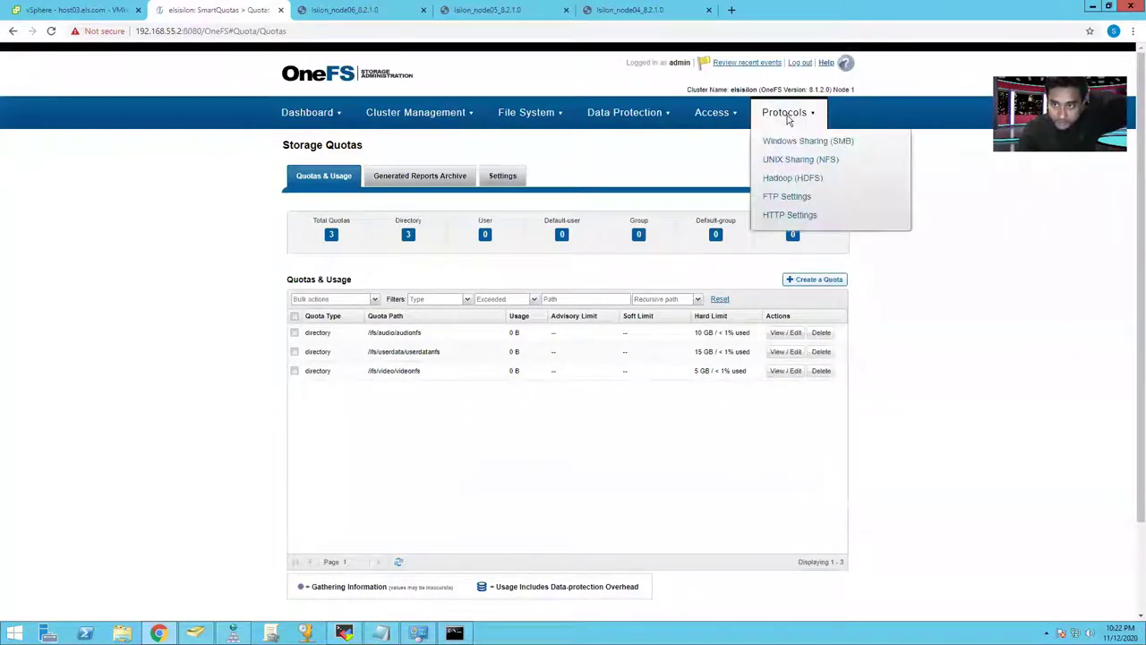
click(806, 159)
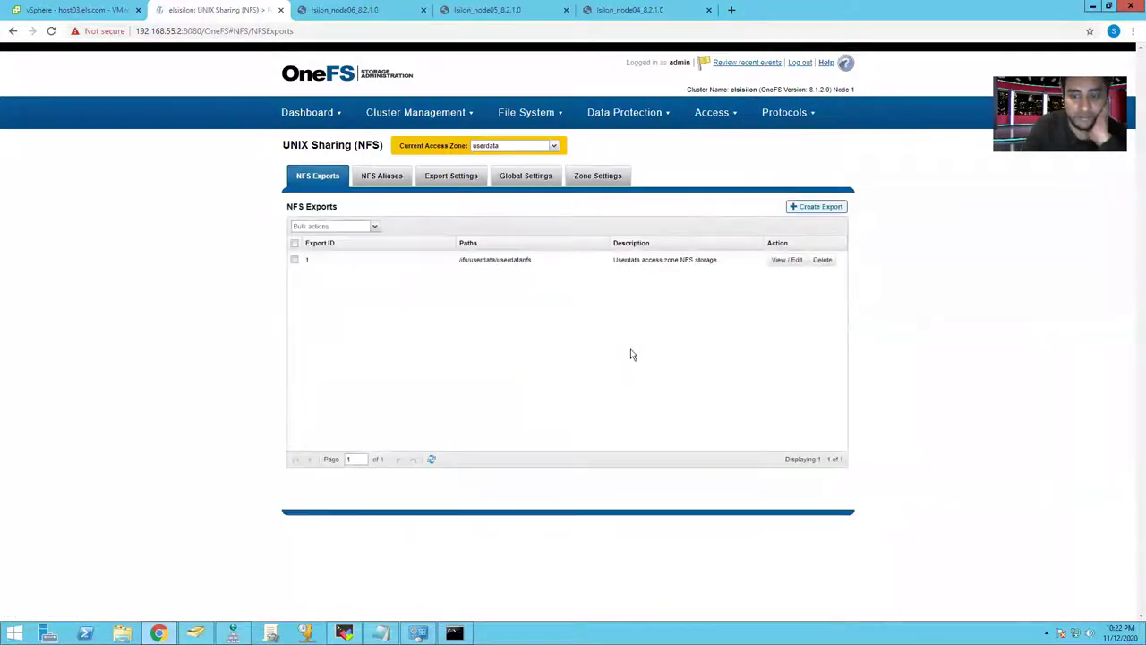
click(784, 261)
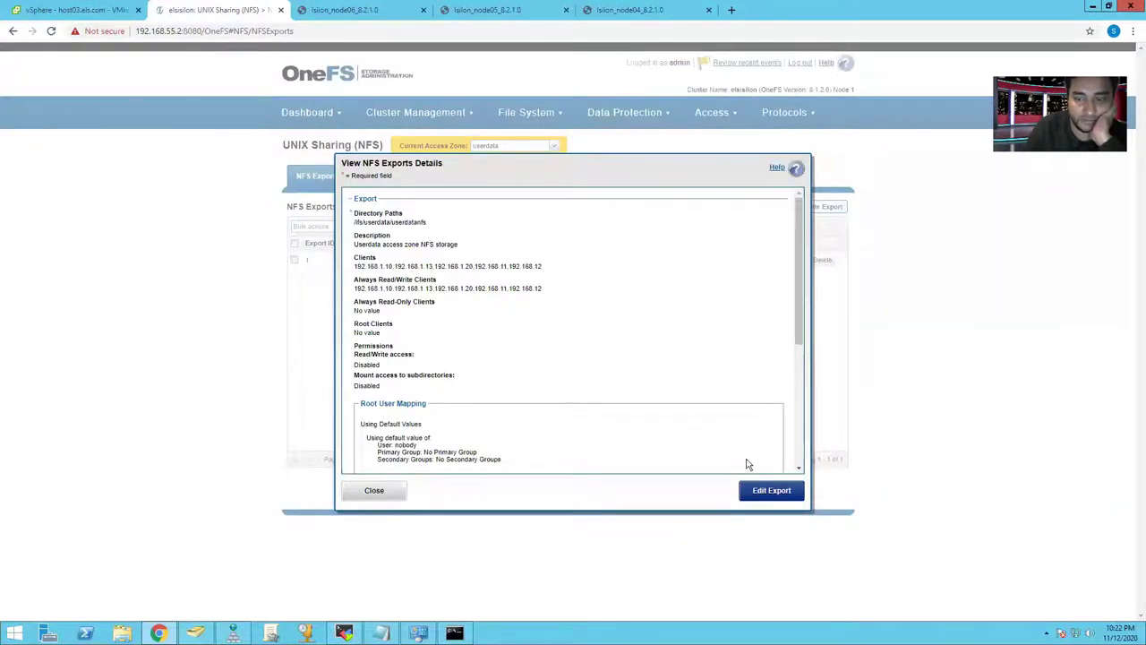
click(367, 490)
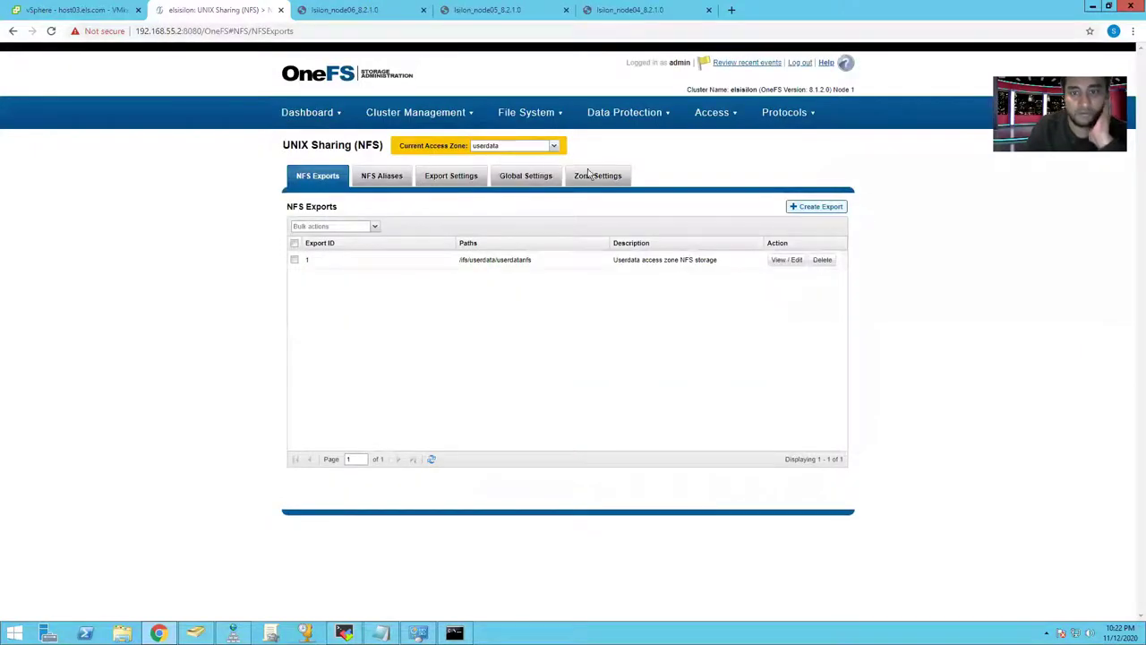
Open the /ifs/userdata/userdatanfs export for editing, copy its Clients list, and leave the export without saving changes.
click(789, 261)
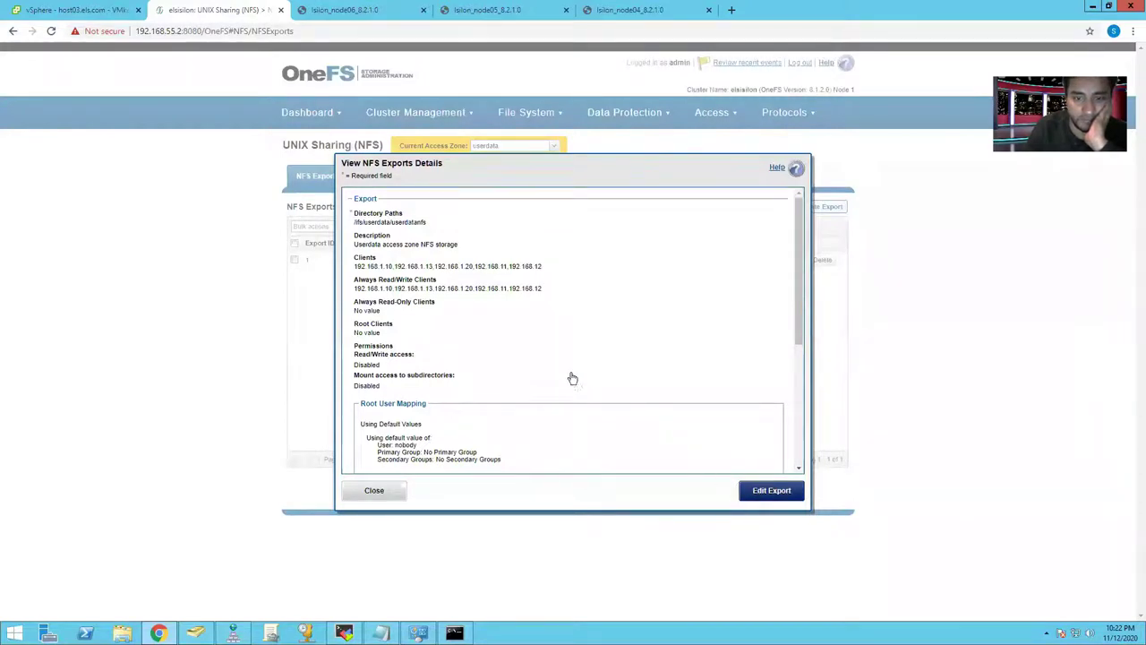
click(772, 495)
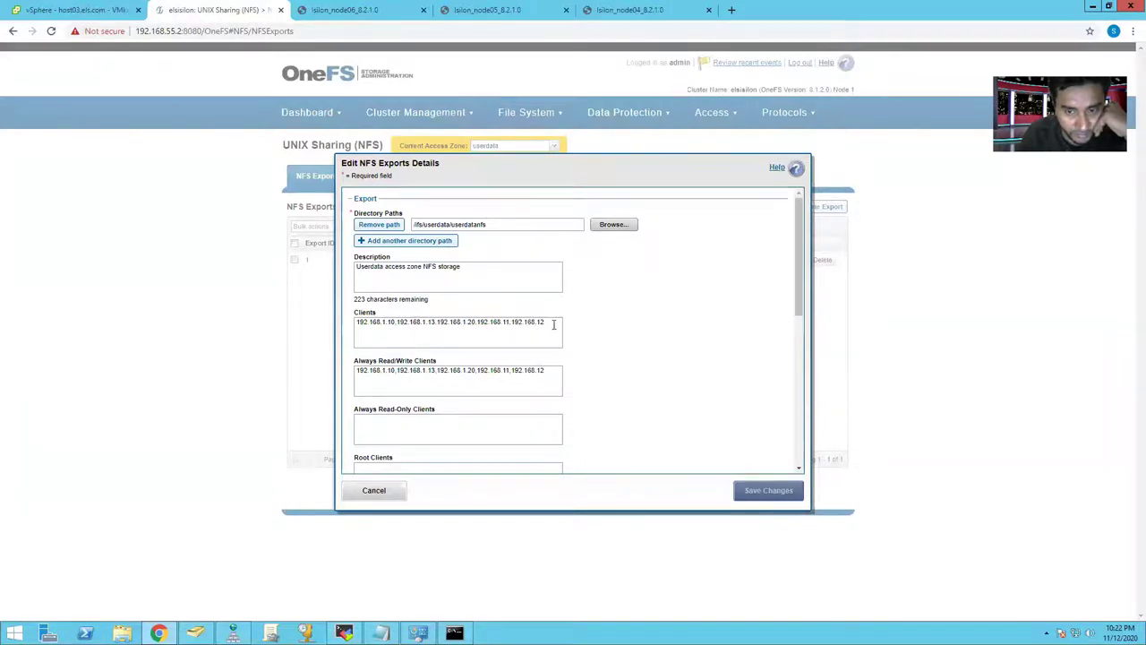
drag(552, 323, 324, 326)
key(ctrl+c)
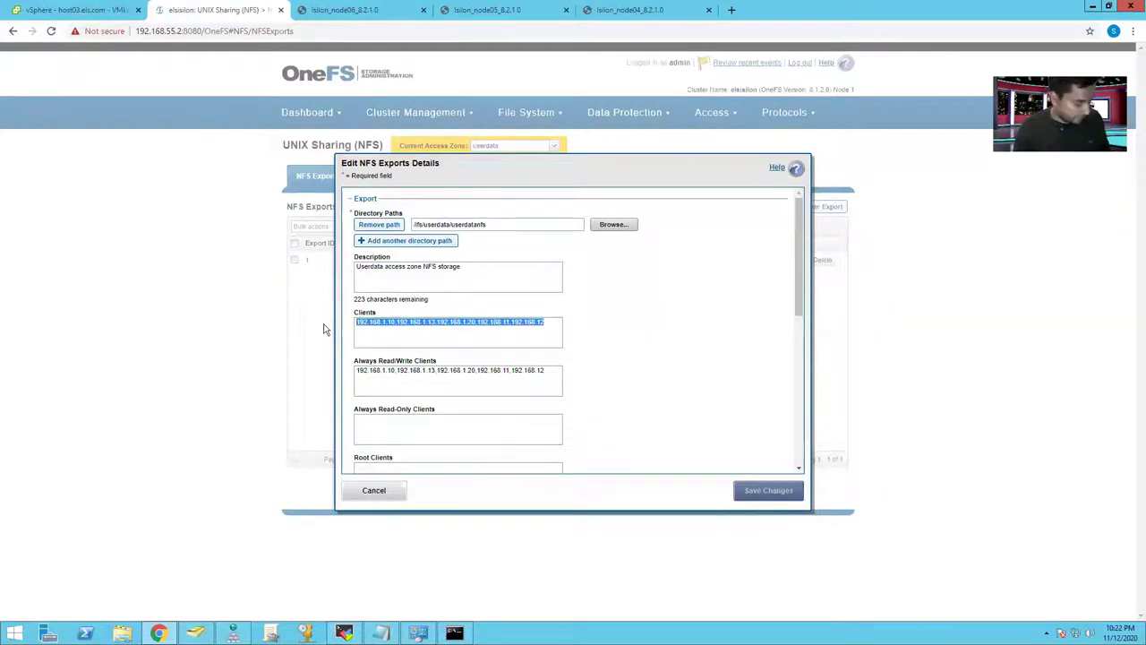
click(379, 493)
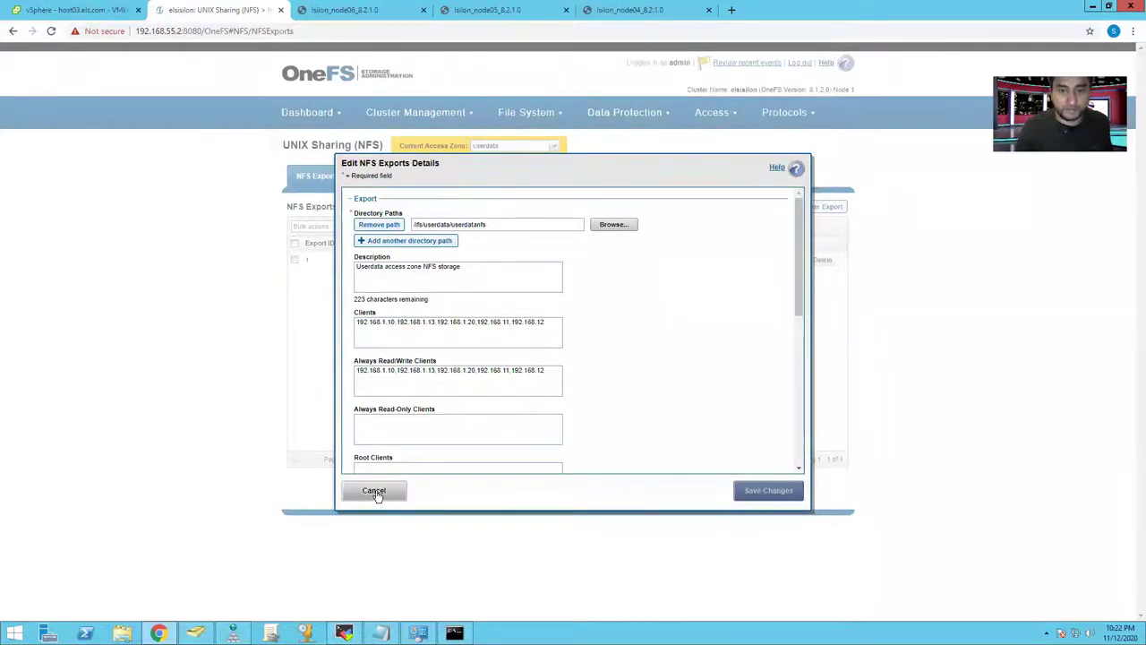
click(378, 493)
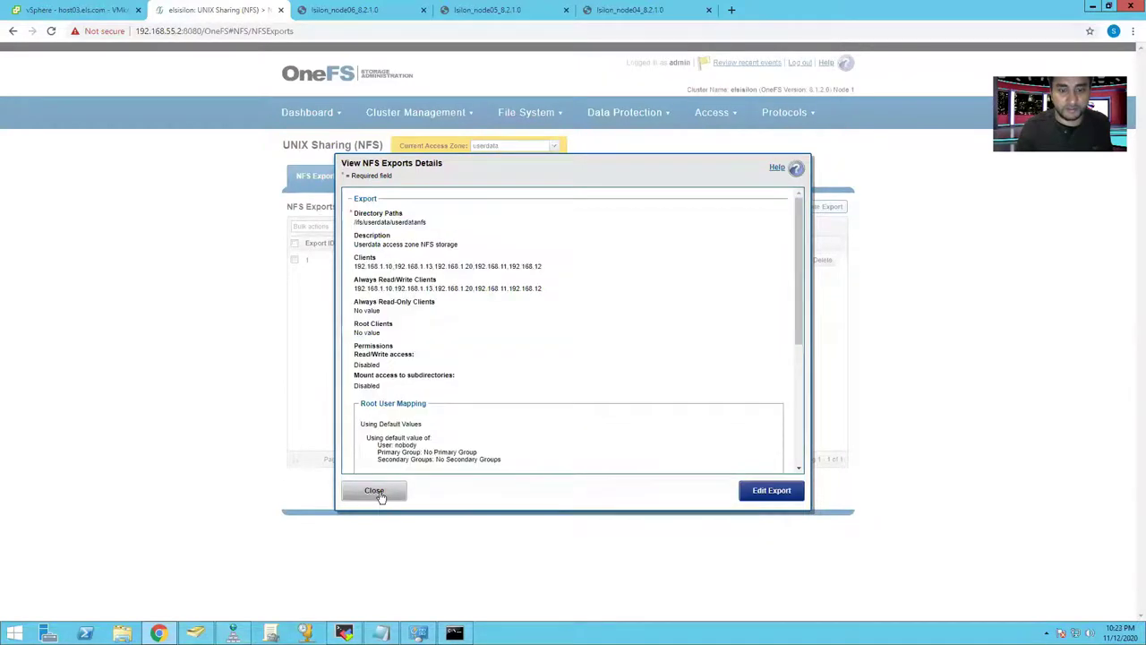
click(378, 493)
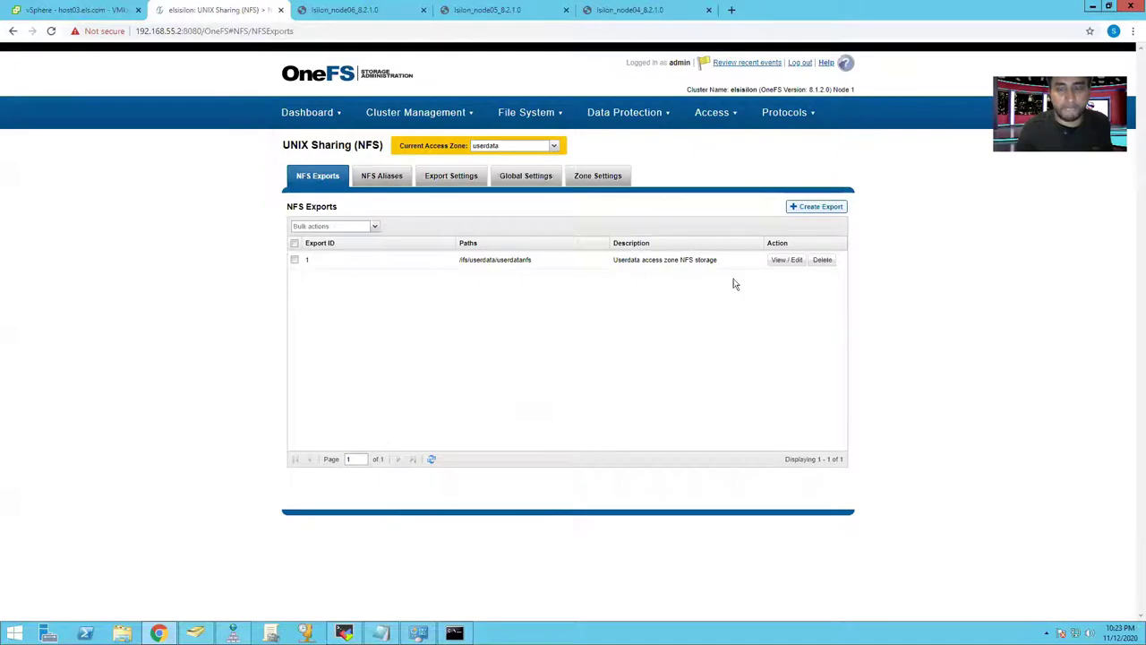
In the video access zone, set the /ifs/video/videonfs export's Clients and Always Read/Write Clients to 192.168.1.10,192.168.1.13,192.168.1.20,192.168.11,192.168.12 and save.
click(552, 147)
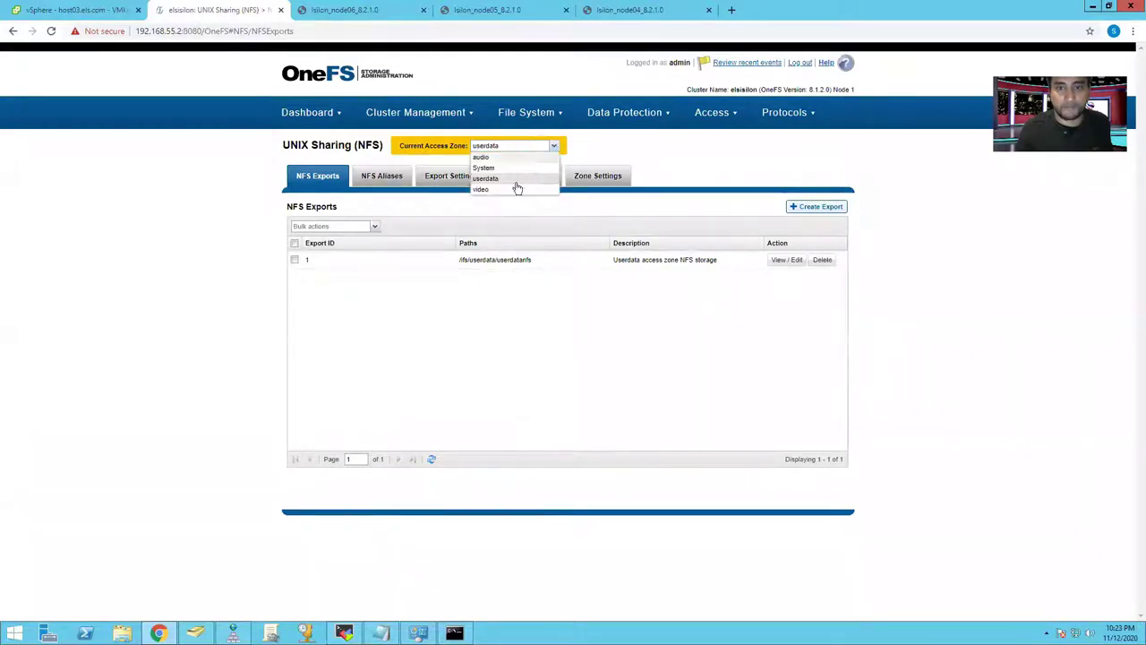
click(518, 190)
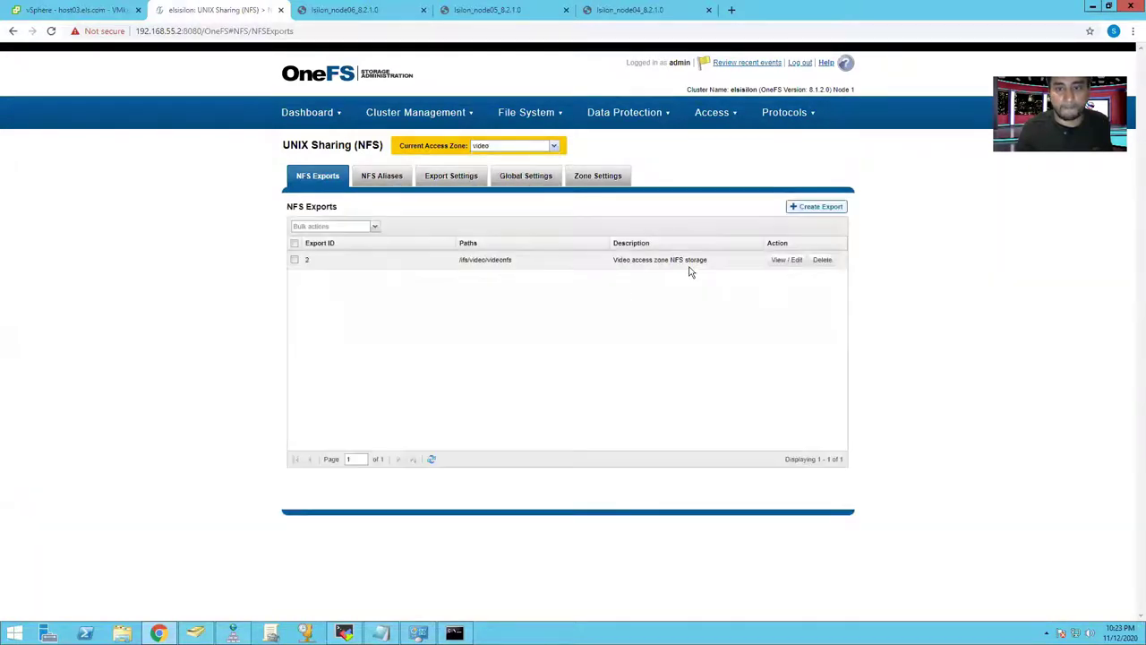
click(788, 260)
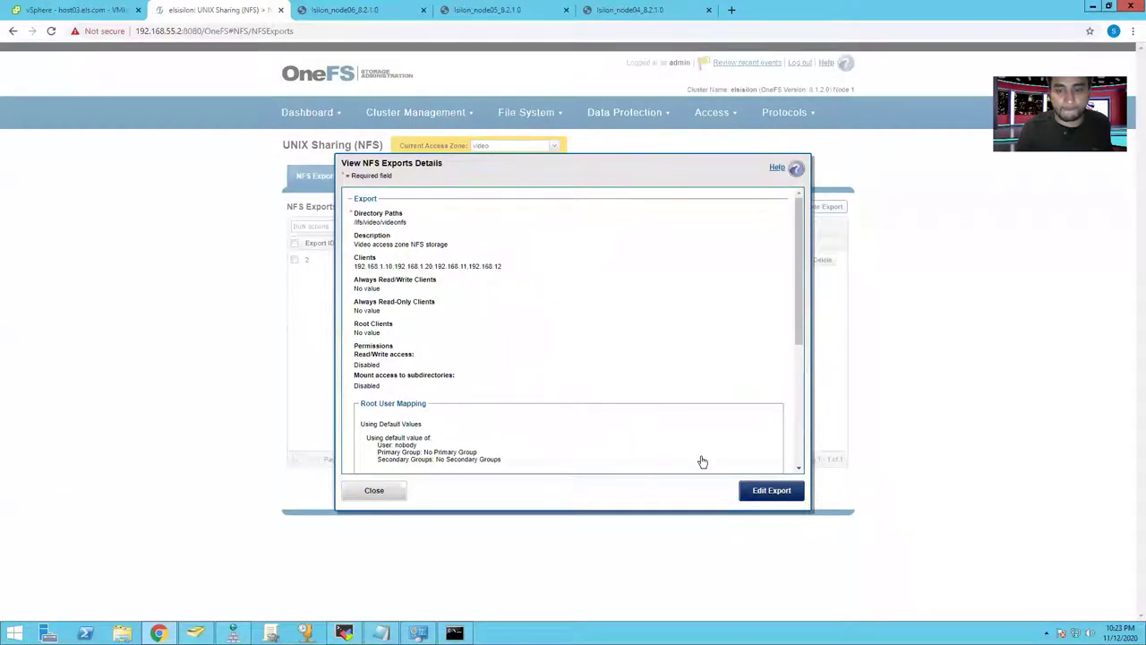
click(760, 494)
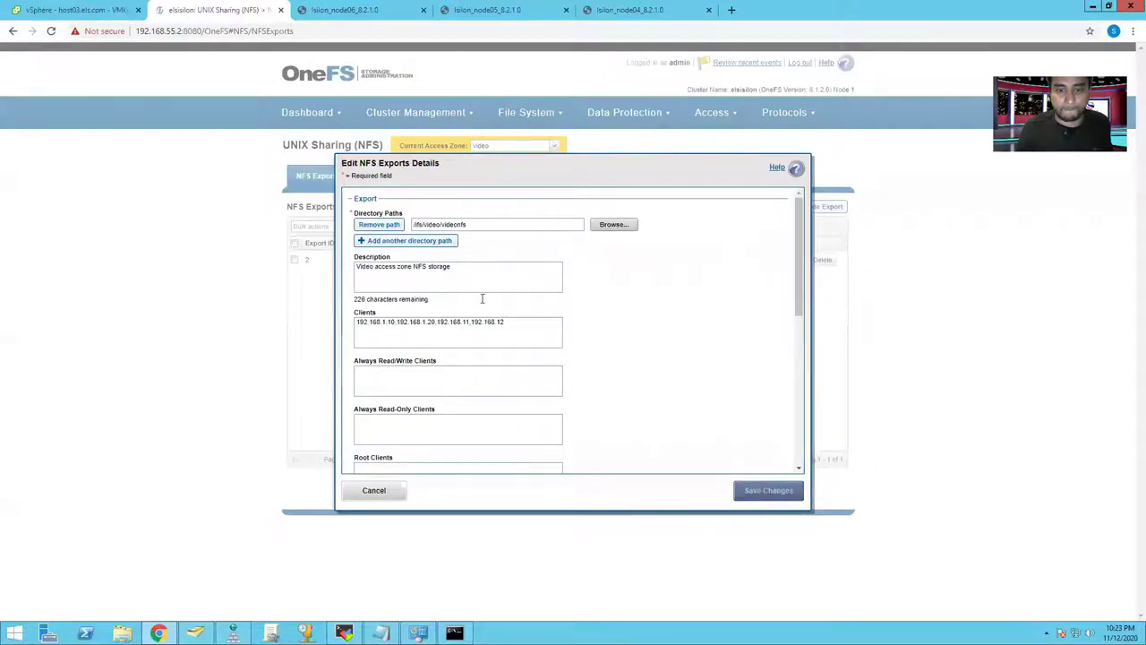
drag(521, 324, 301, 315)
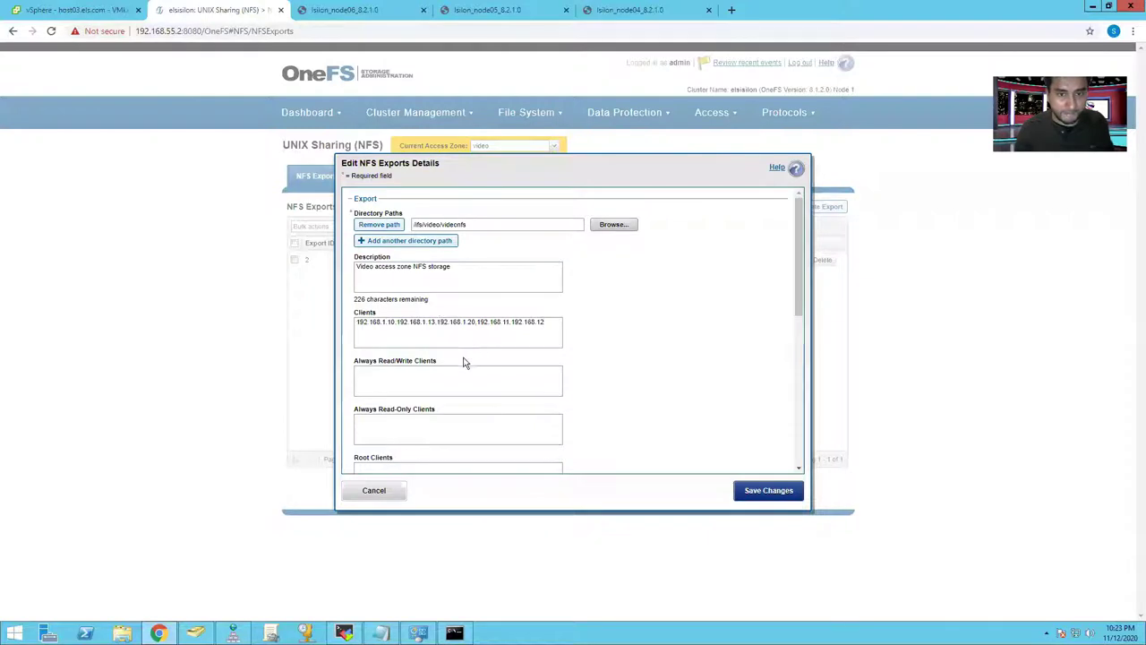
click(442, 379)
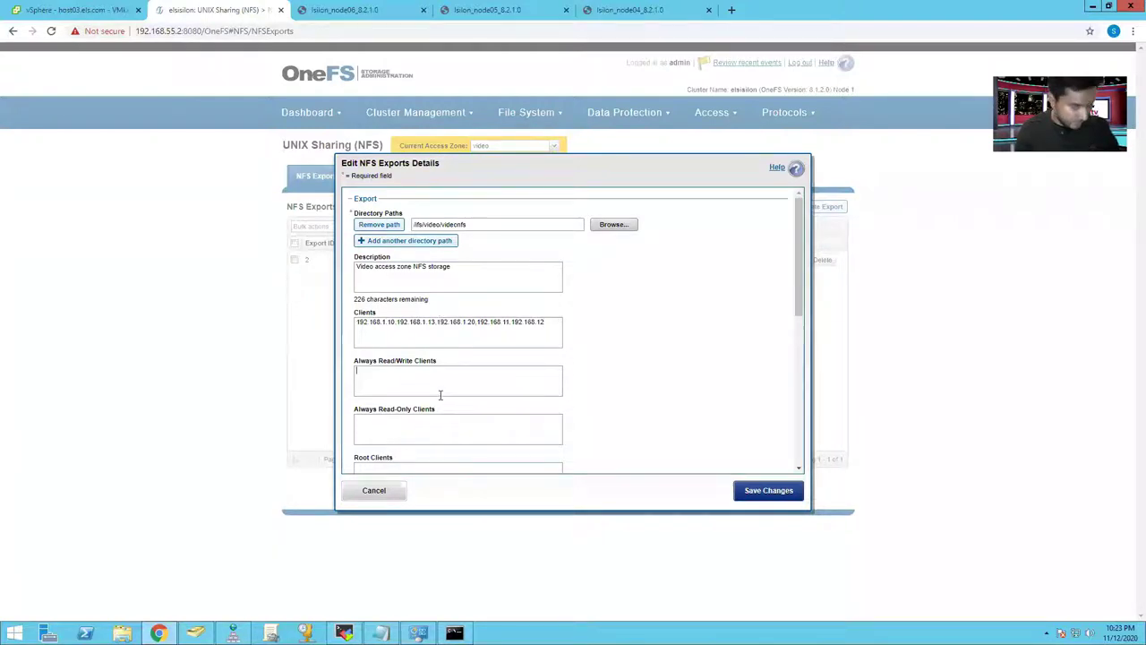
text(192.168.1.10,192.168.1.13,192.168.1.20,192.168.1.11,192.168.1.12)
click(766, 492)
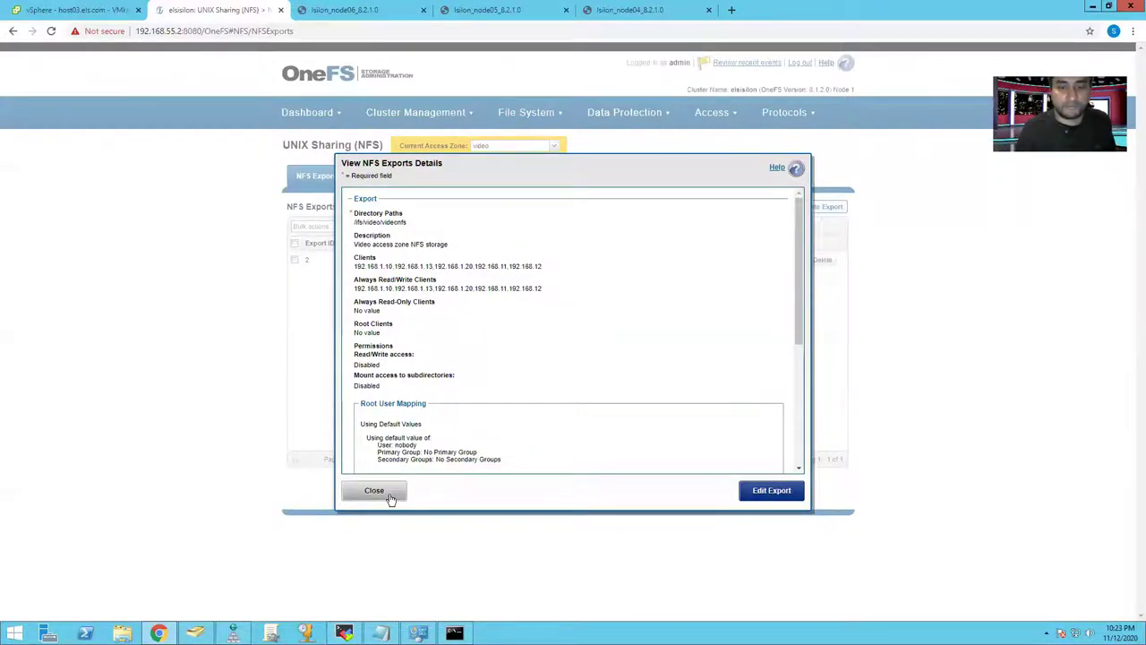
In the audio access zone, replace the /ifs/audio/audionfs export's Clients and Always Read/Write Clients with 192.168.1.10,192.168.1.13,192.168.1.20,192.168.11,192.168.12, then save and close it.
click(554, 145)
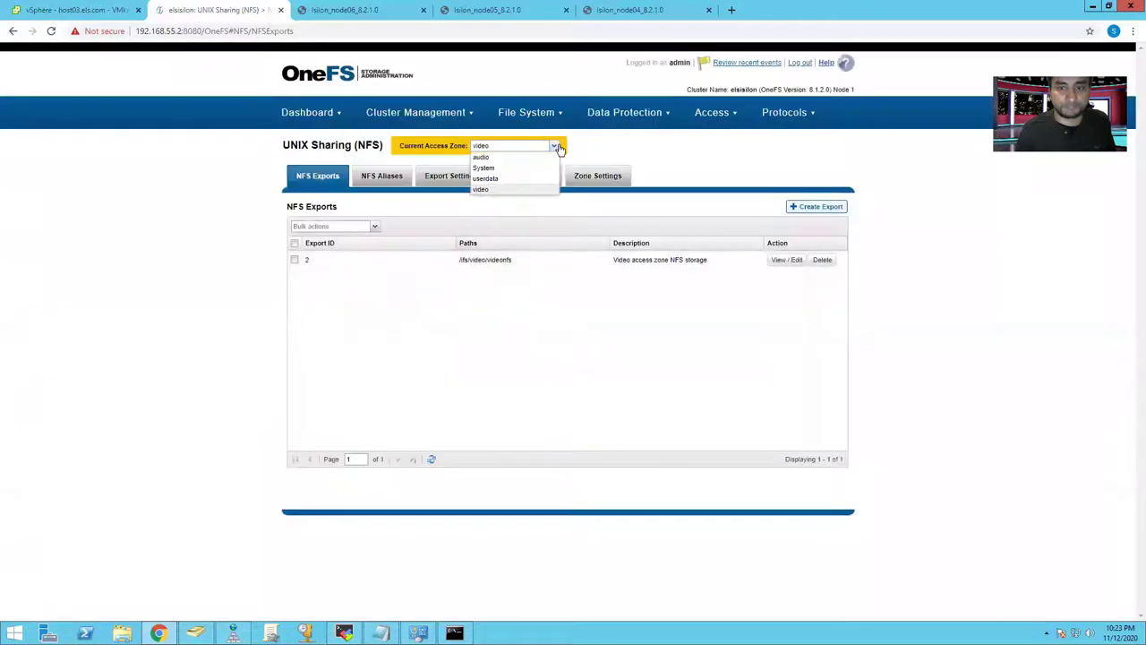
click(527, 159)
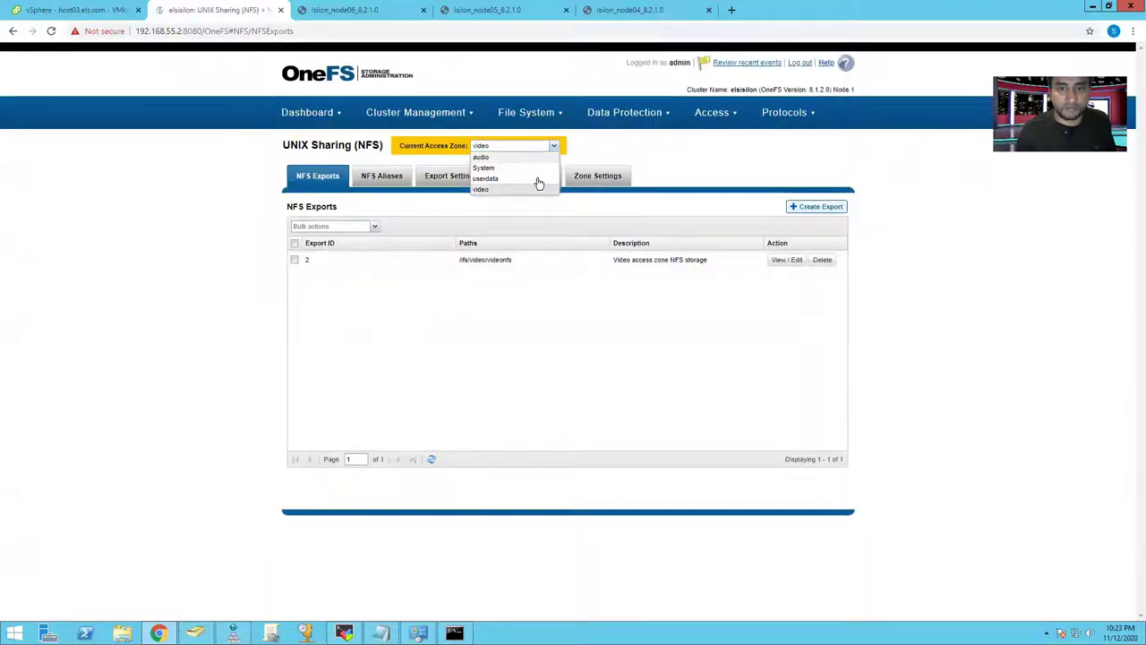
click(786, 260)
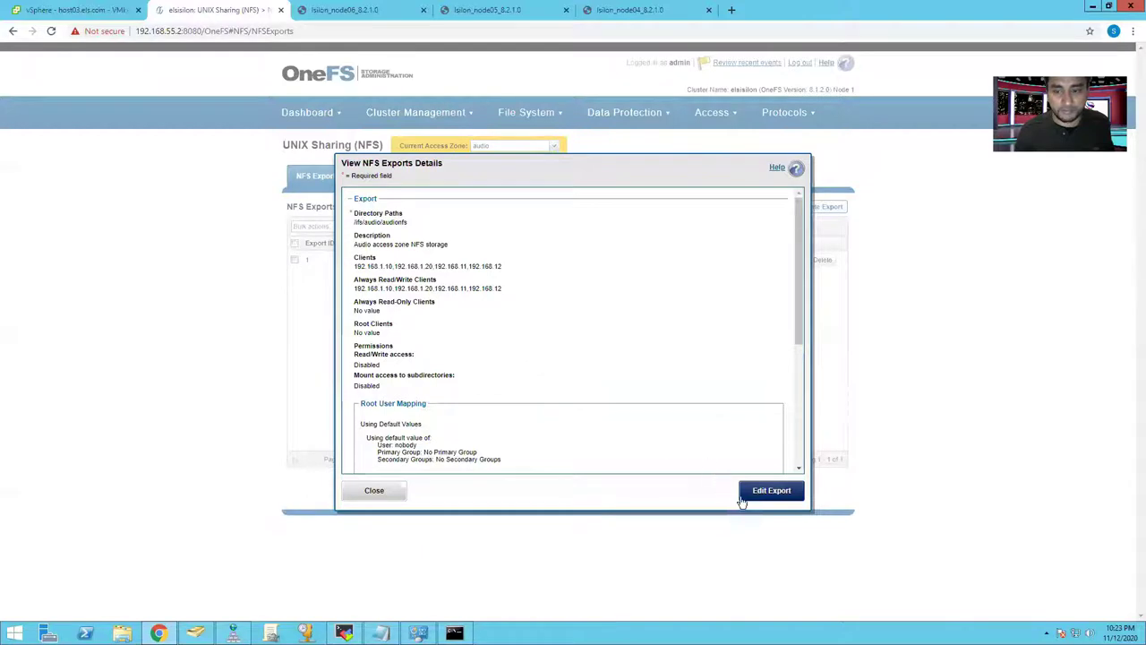
click(763, 494)
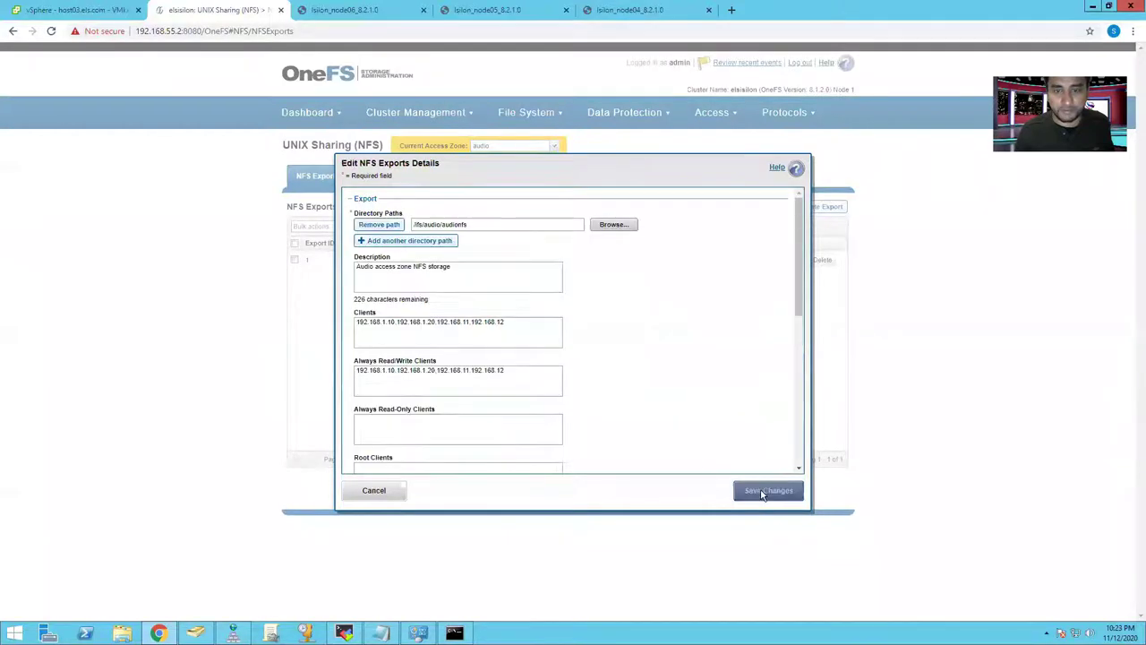
drag(506, 321, 273, 315)
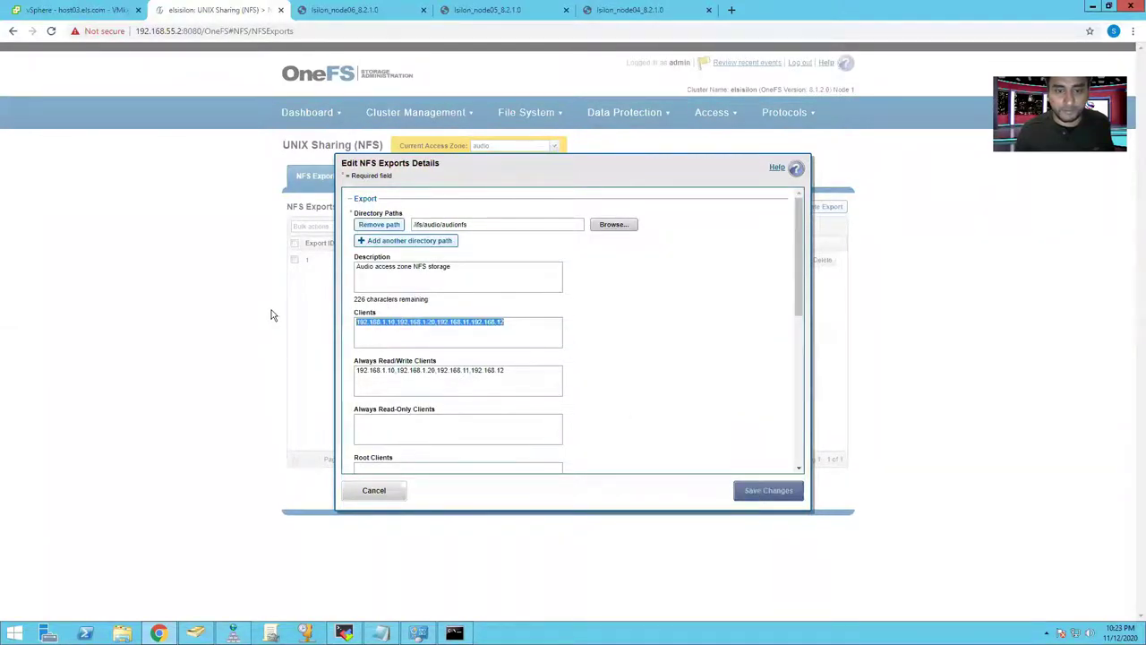
key(ctrl+v)
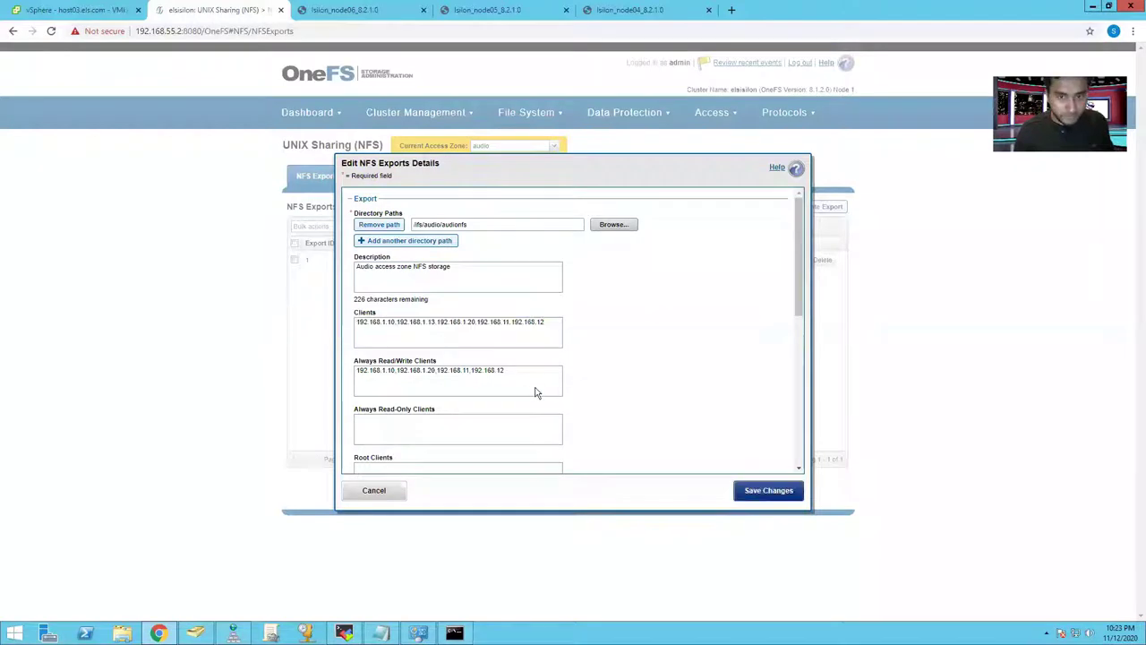
drag(505, 370, 207, 355)
key(ctrl+v)
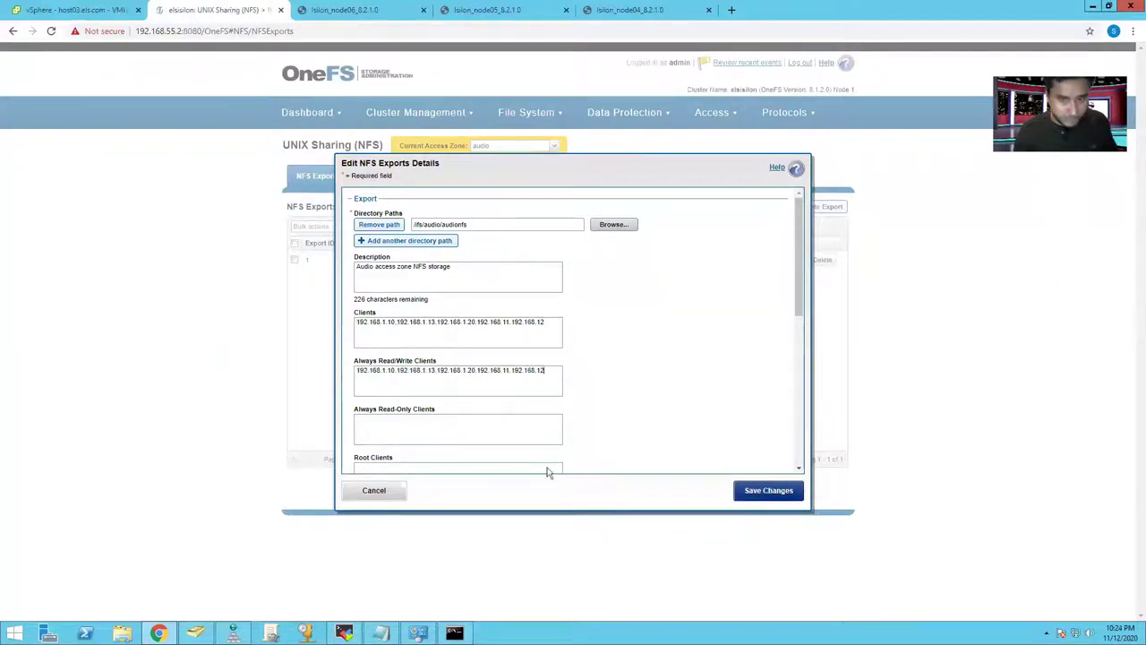
click(752, 491)
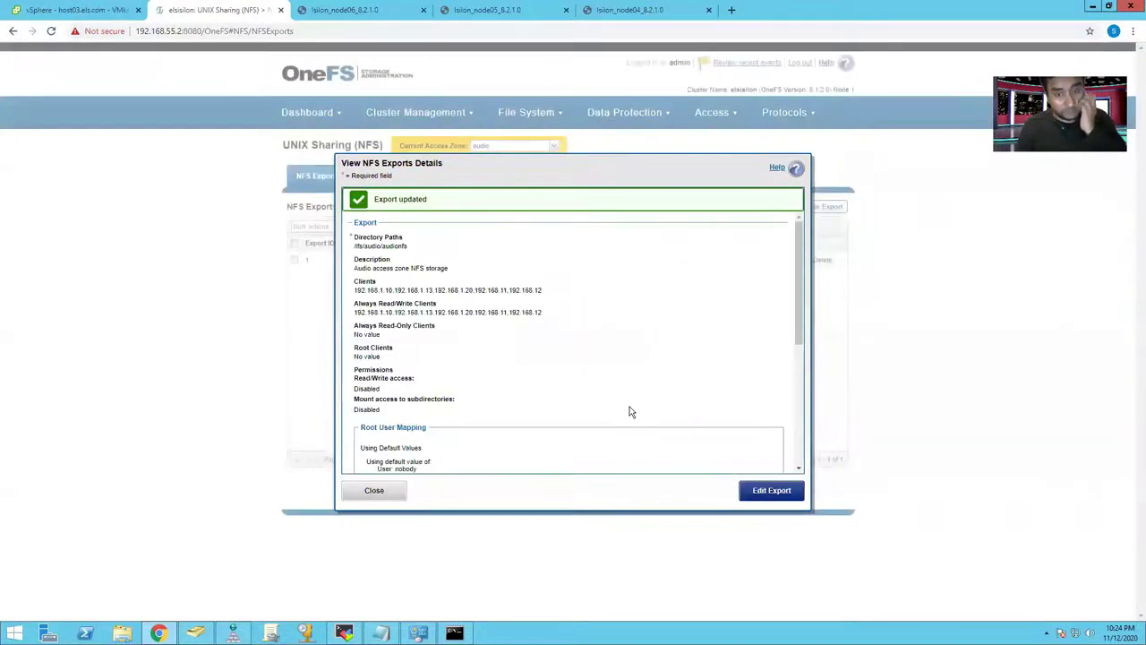
click(399, 484)
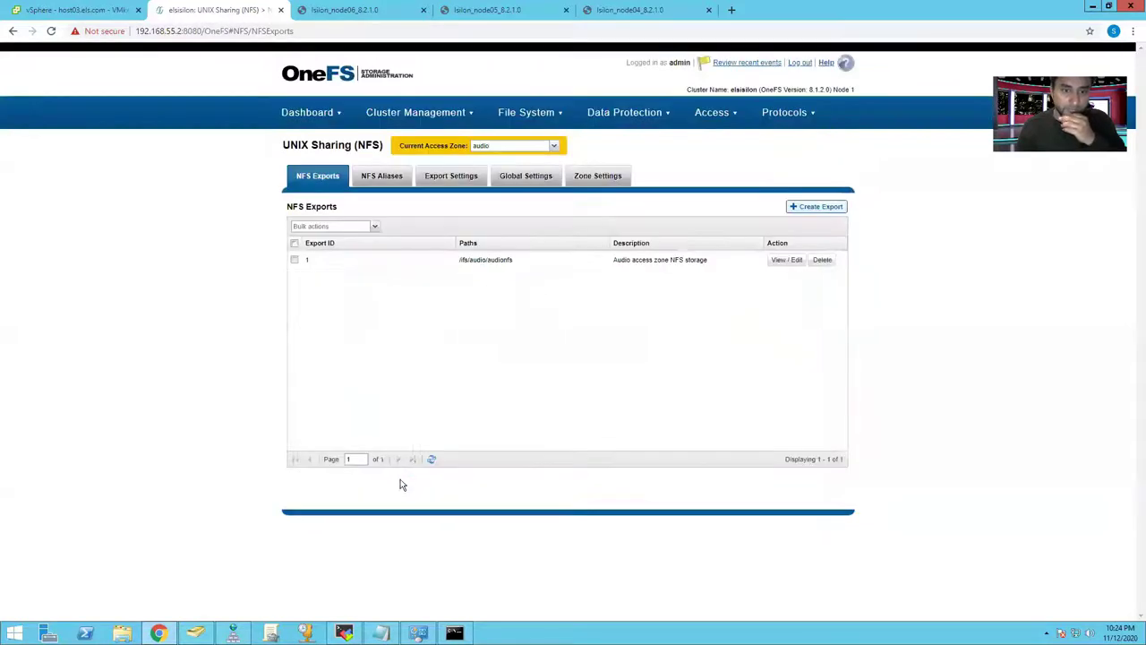
In the System access zone, set the /ifs/systemnfs export's Clients and Always Read/Write Clients to 192.168.1.10,192.168.1.13,192.168.1.20,192.168.11,192.168.12, save and close it.
click(553, 145)
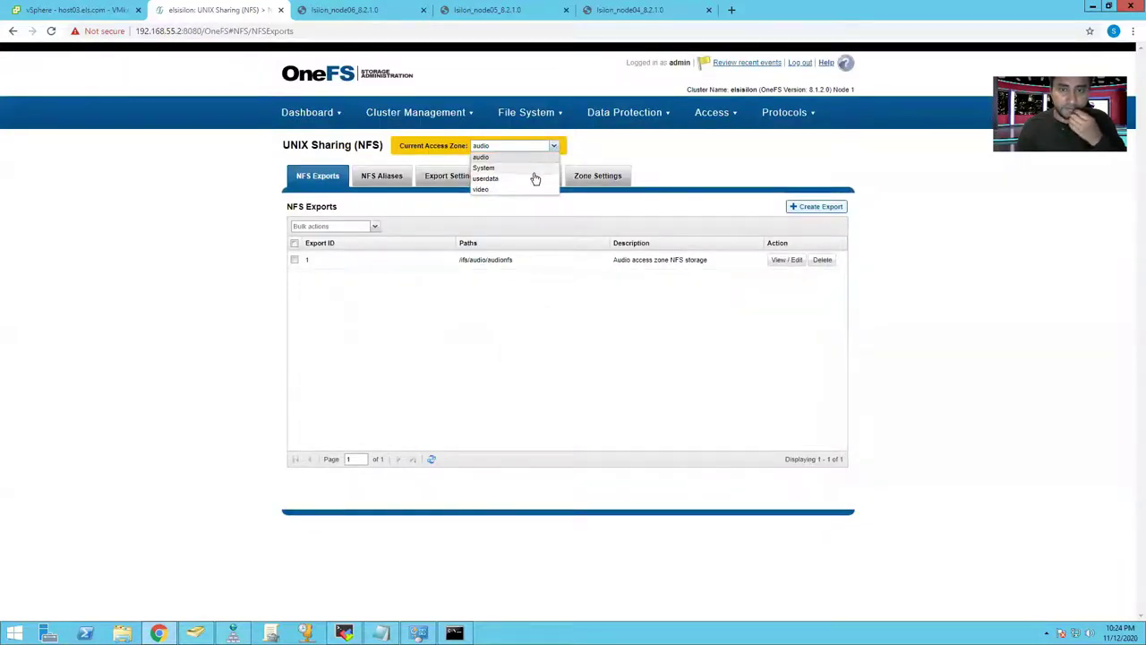
click(510, 167)
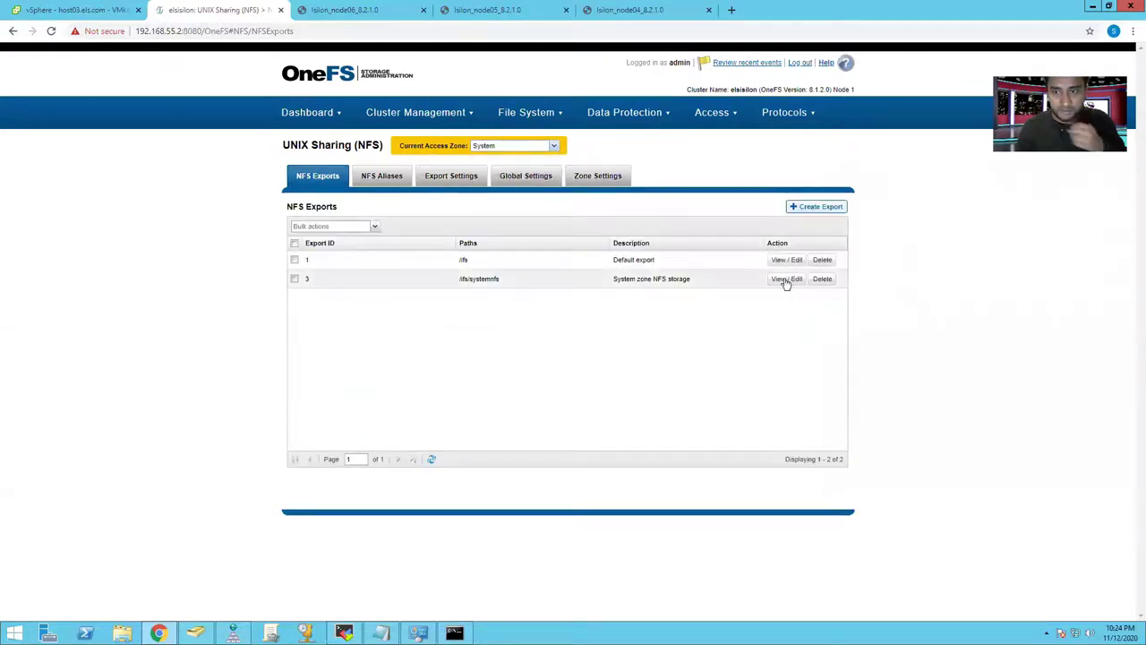
click(786, 280)
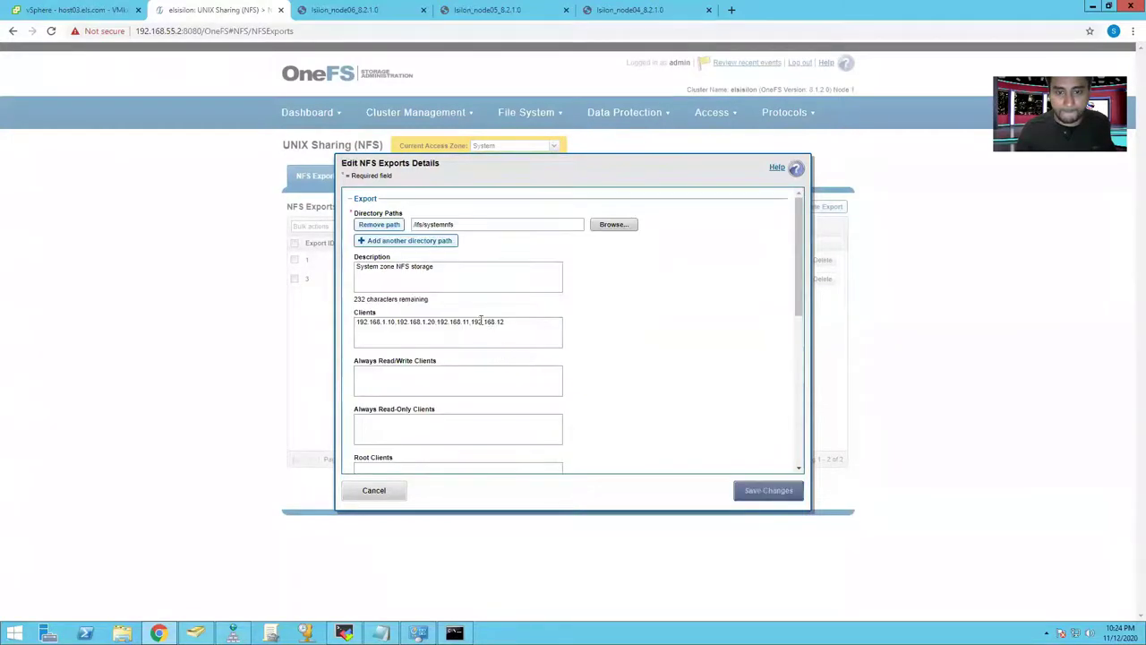
drag(506, 320, 310, 332)
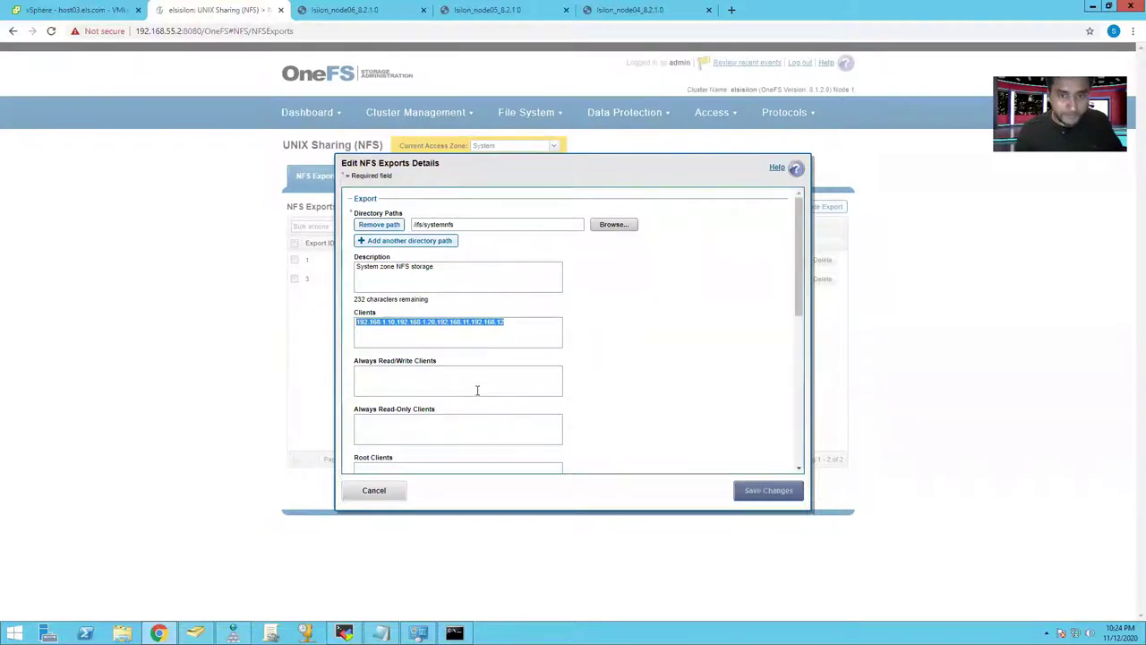
key(ctrl+v)
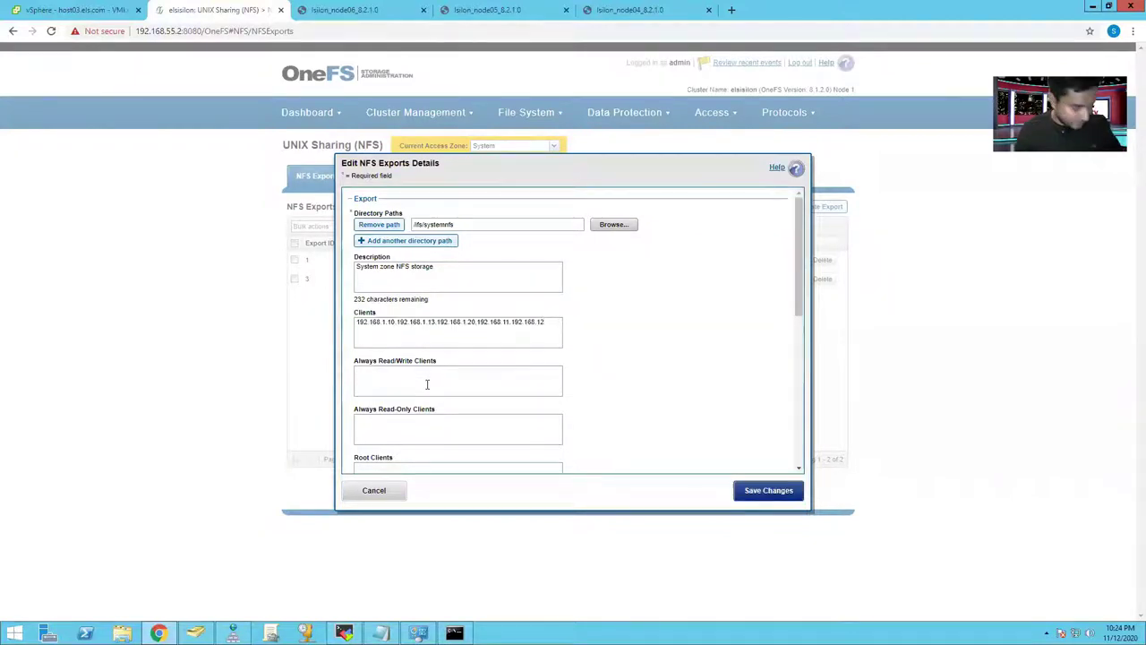
key(ctrl+v)
click(776, 492)
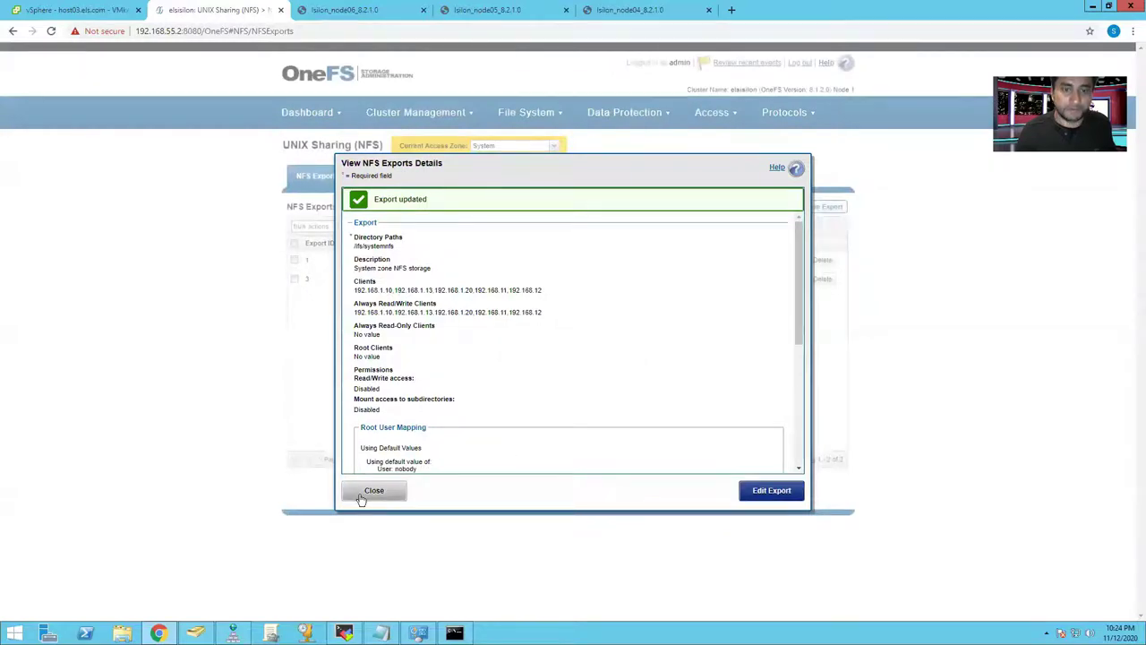
click(372, 492)
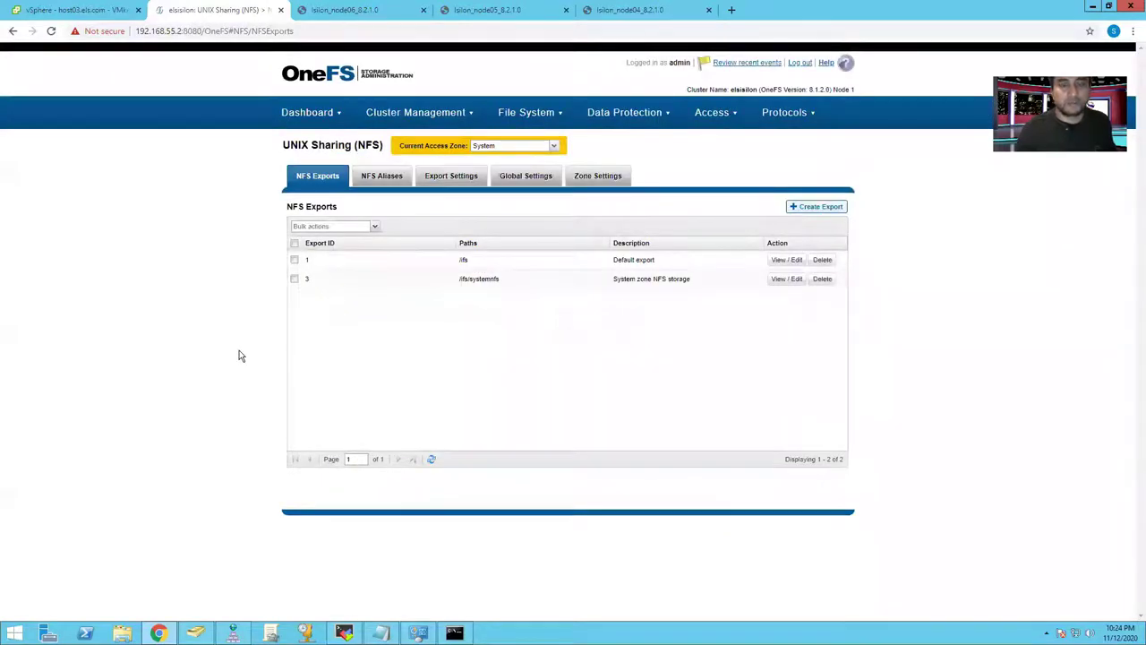
Copy the directory path /ifs/userdata/userdatanfs from the details of the userdata access zone's NFS export.
click(93, 12)
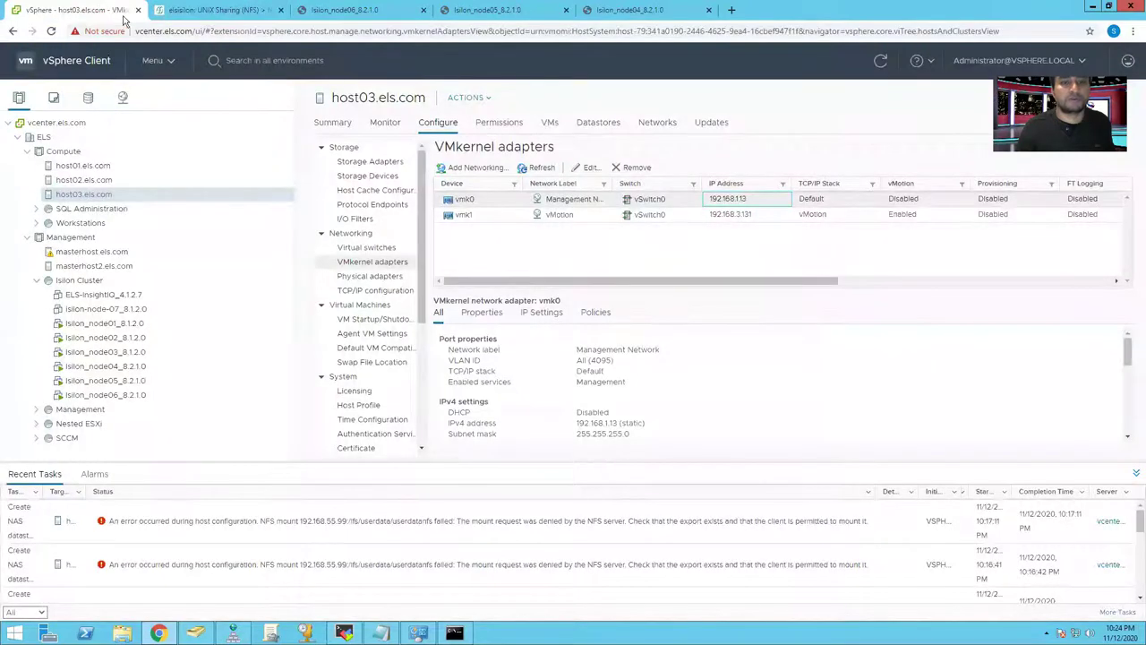
click(237, 11)
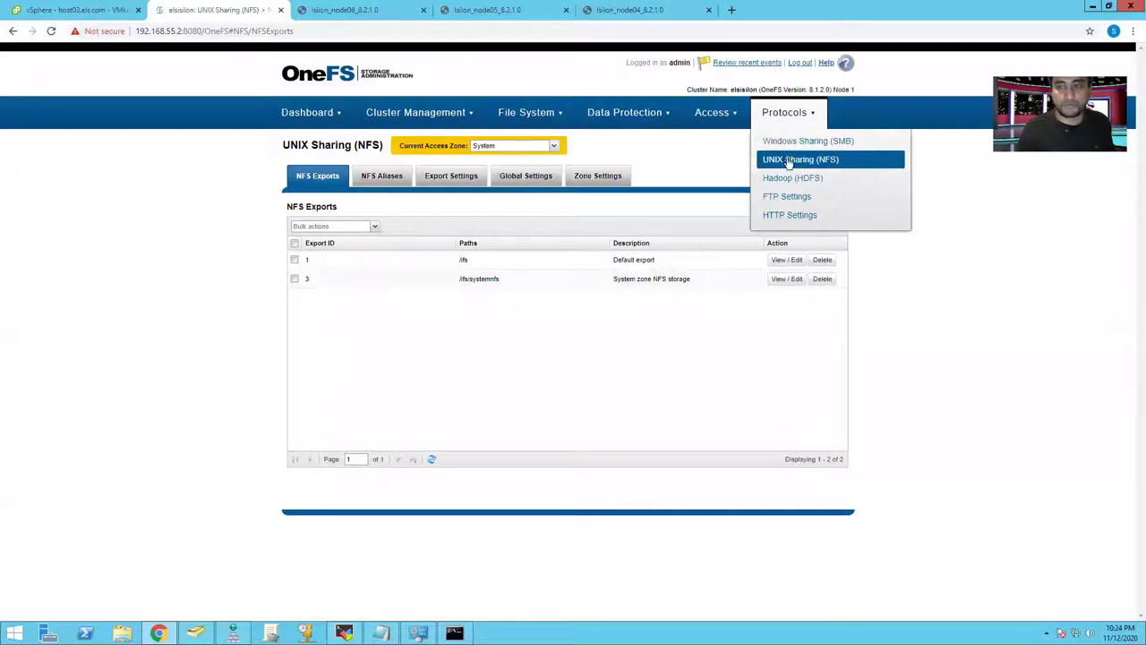
click(799, 160)
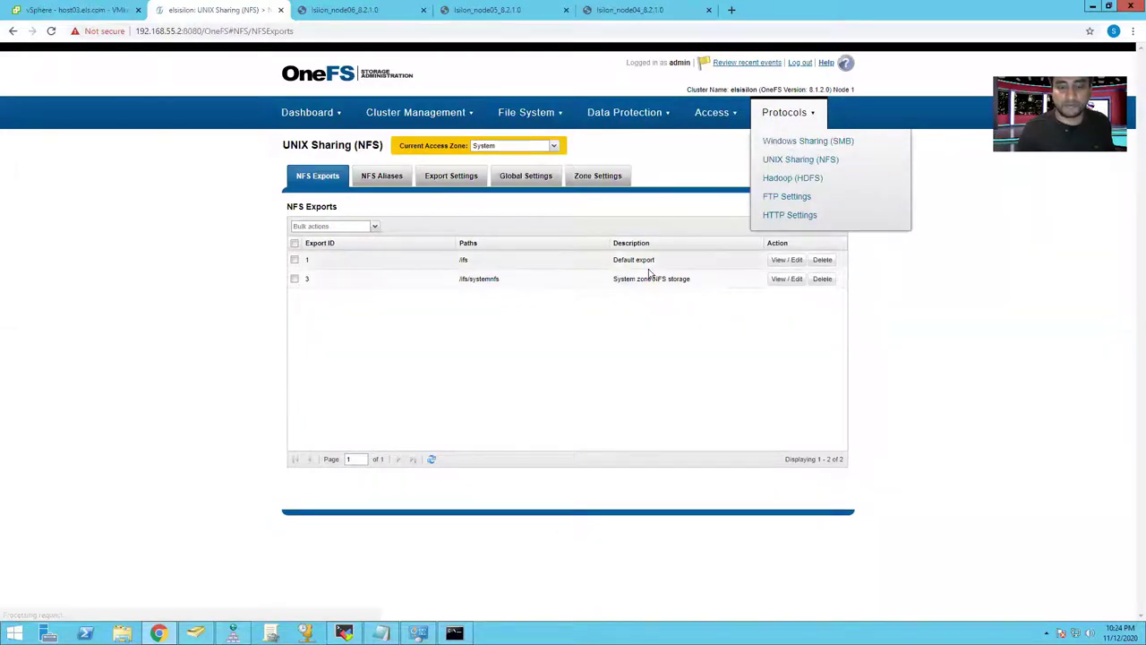
click(554, 146)
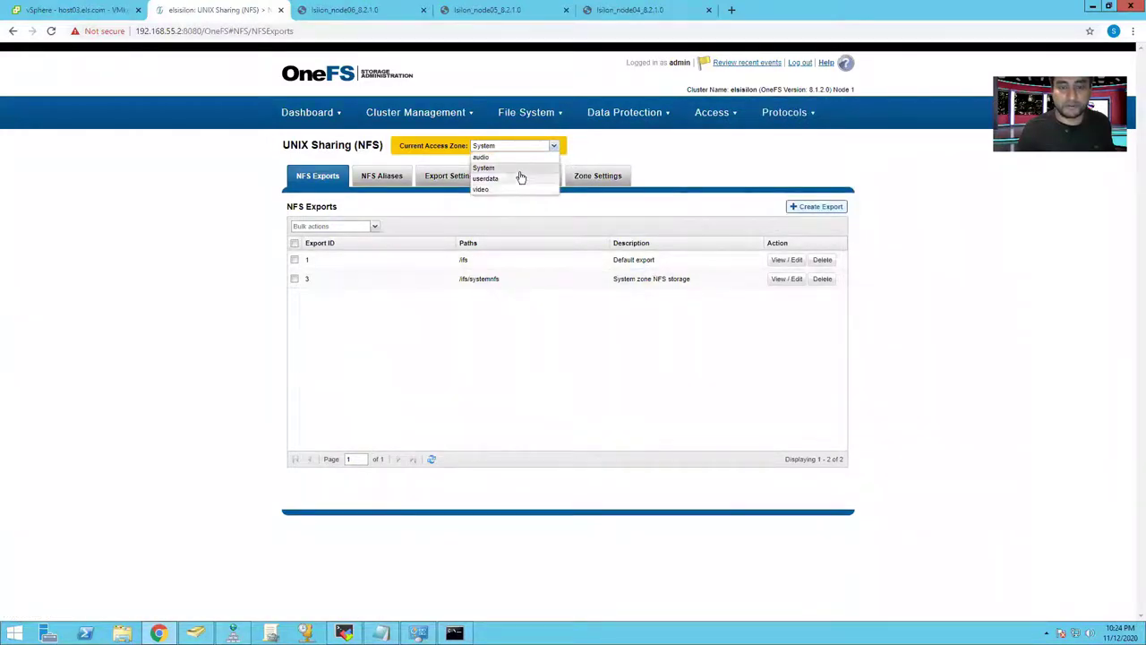
click(518, 178)
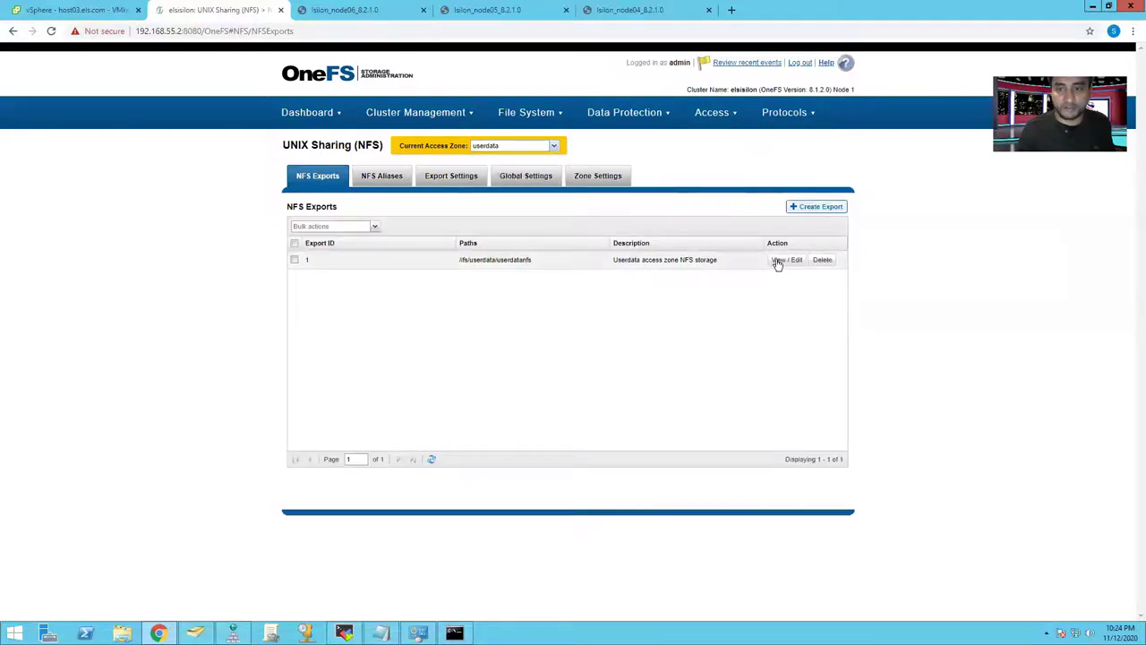
click(734, 269)
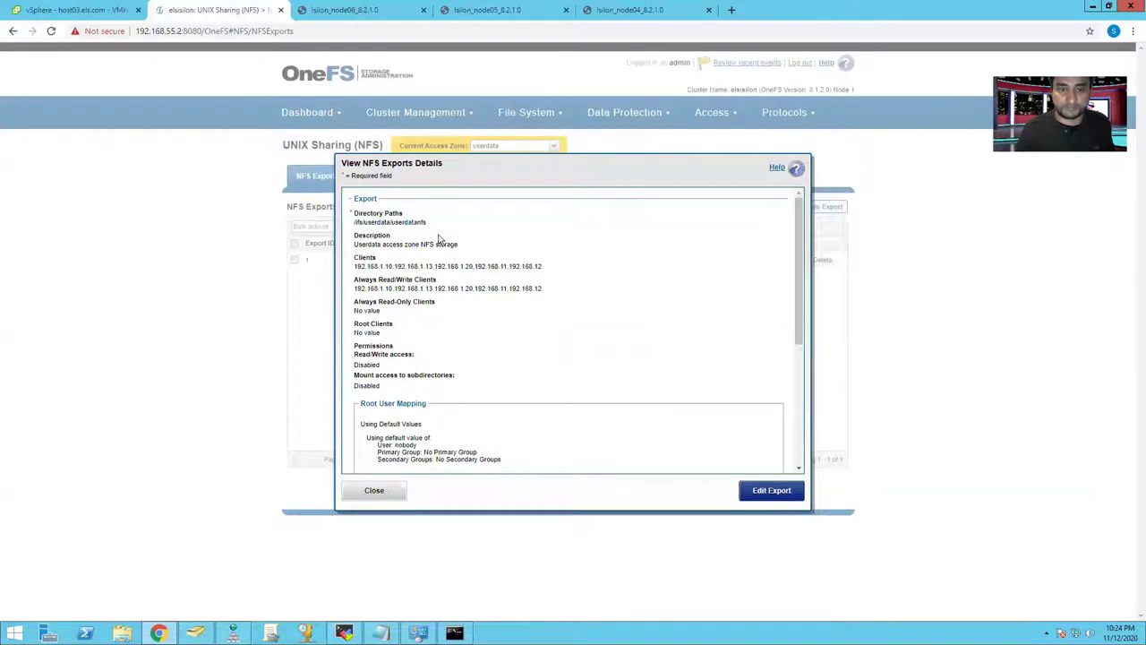
drag(355, 222, 419, 222)
triple_click(426, 222)
key(ctrl+c)
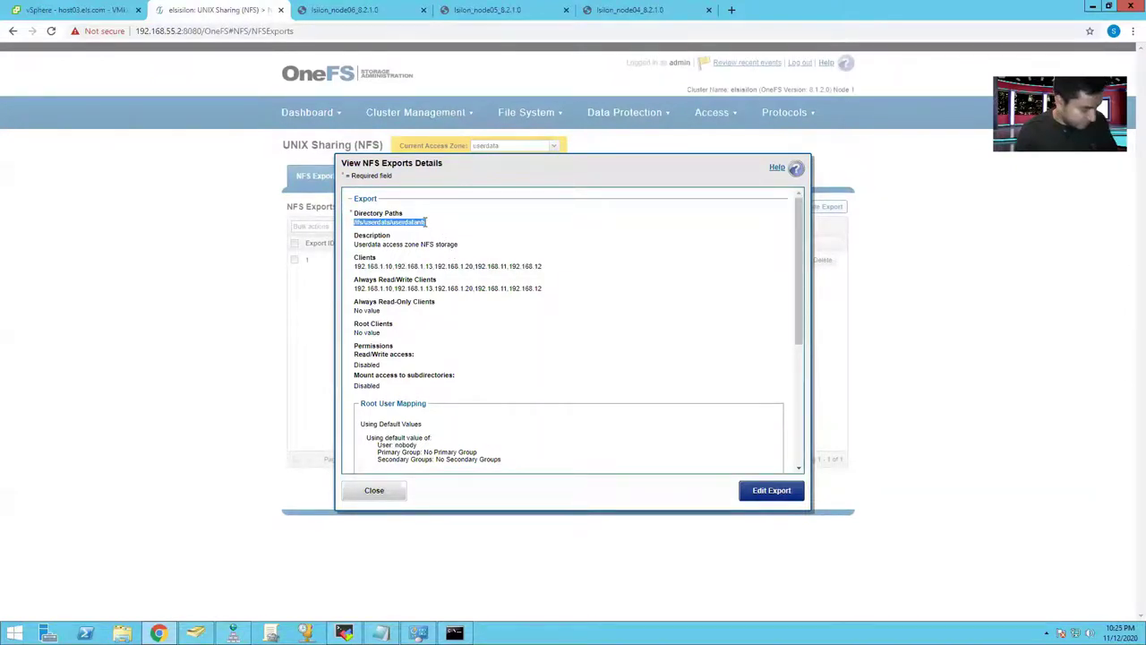
Switch to the vSphere Client and unmount the Userdata-NFS datastore from both masterhost.els.com and masterhost2.els.com.
click(36, 11)
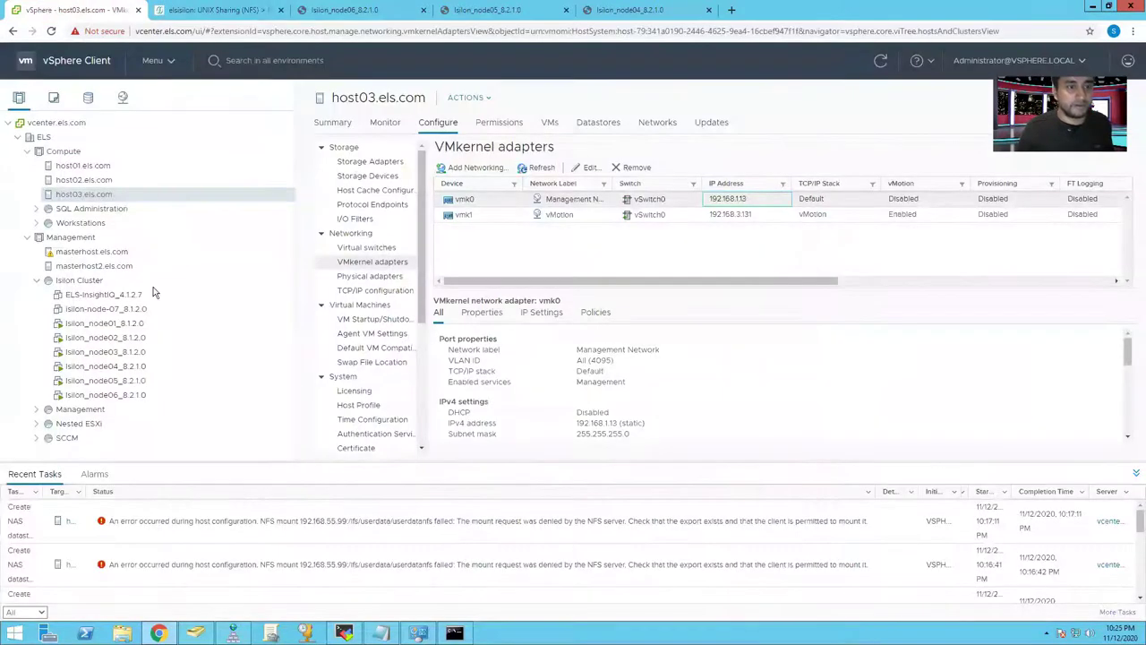
click(87, 97)
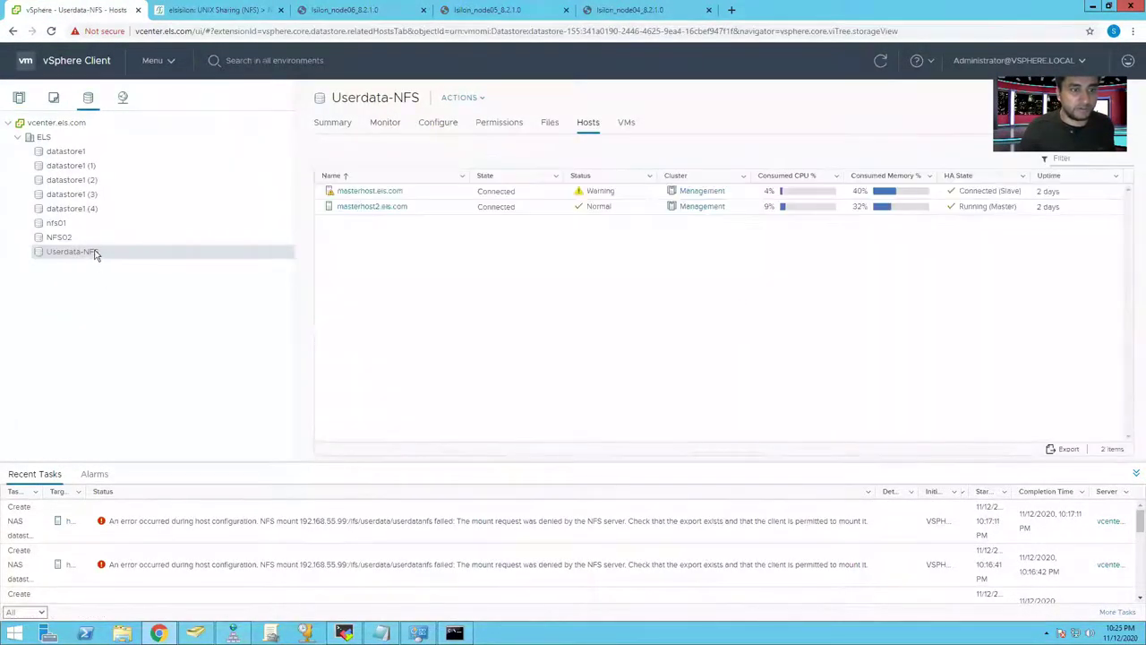
right_click(96, 256)
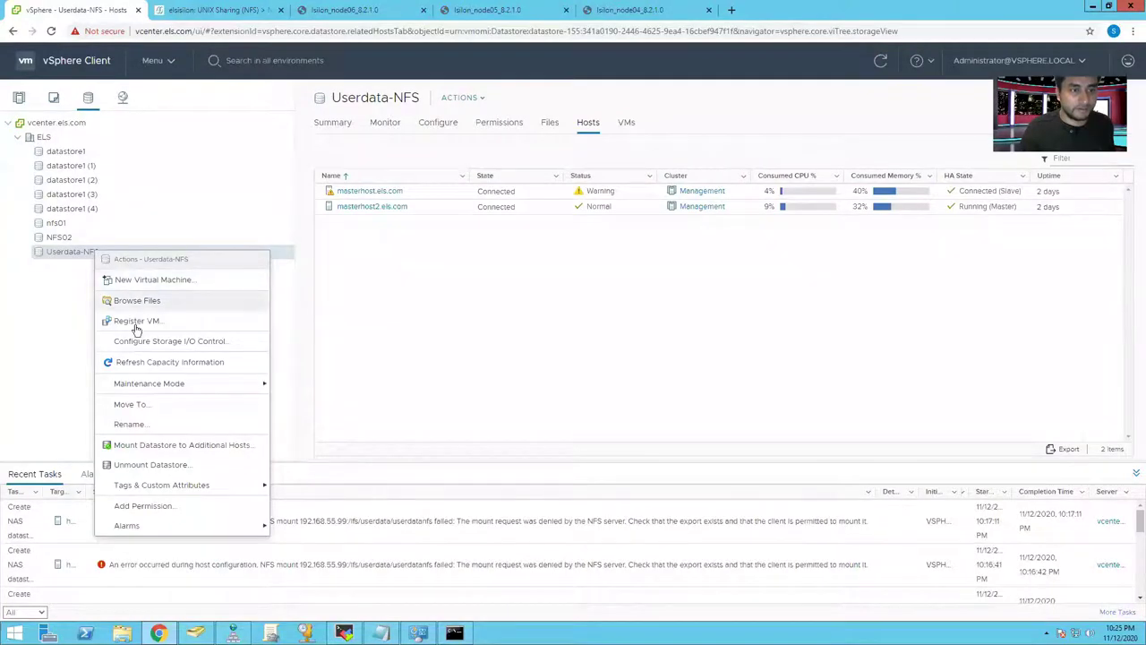
click(149, 468)
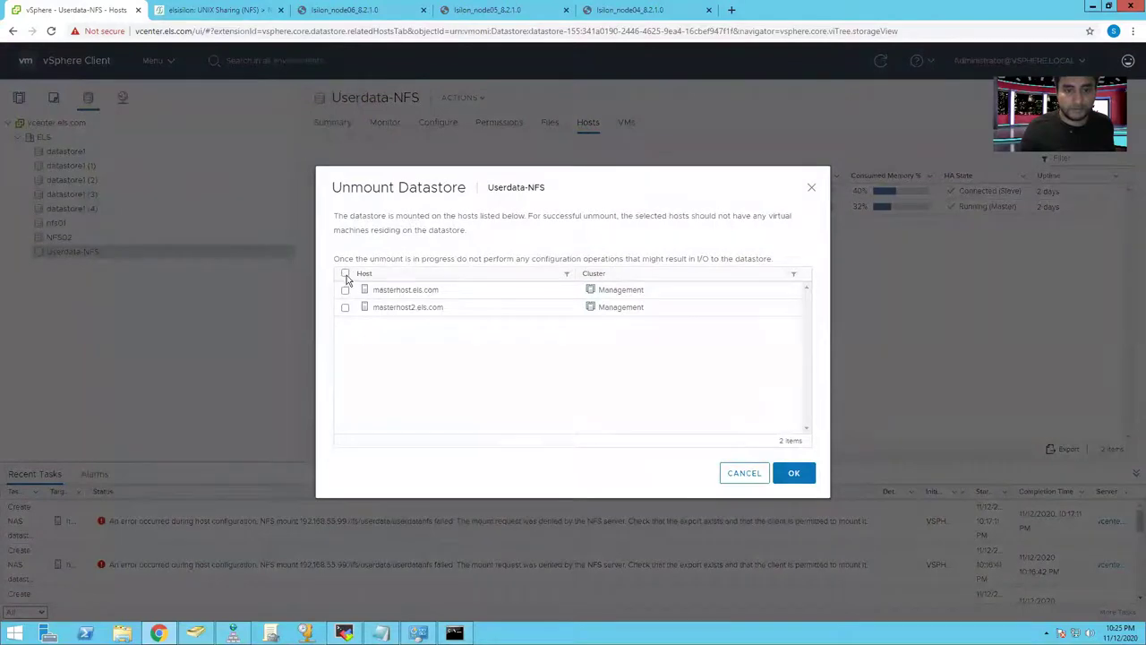
click(346, 273)
click(791, 472)
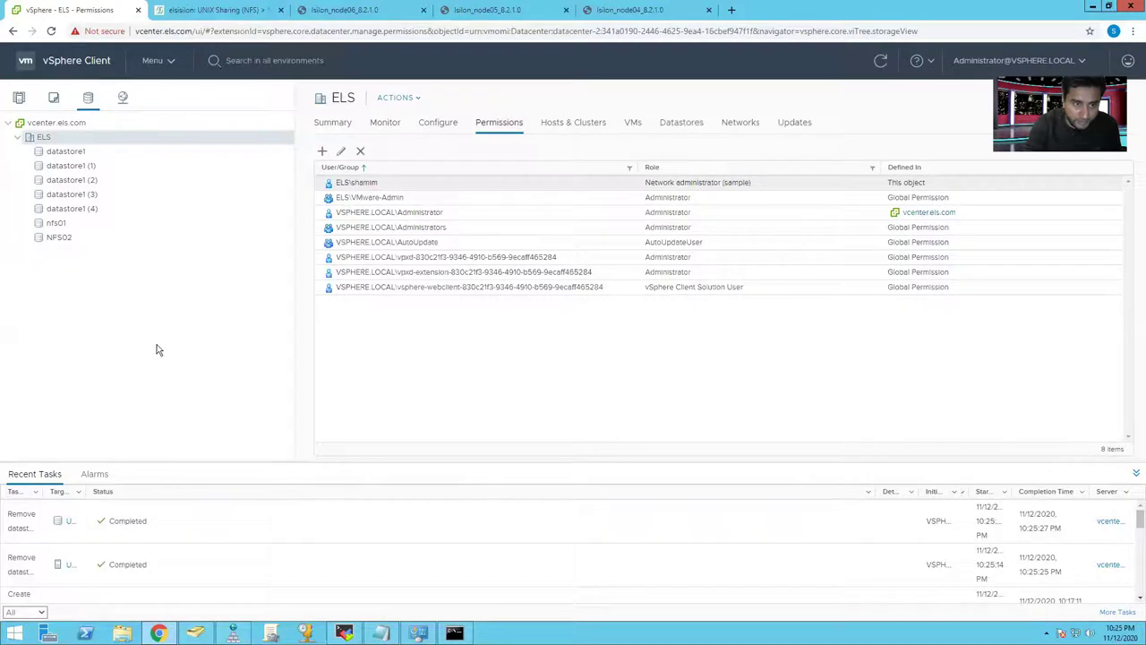
In Command Prompt, flush the DNS resolver cache twice with ipconfig /flushdns, then minimize the window.
click(454, 632)
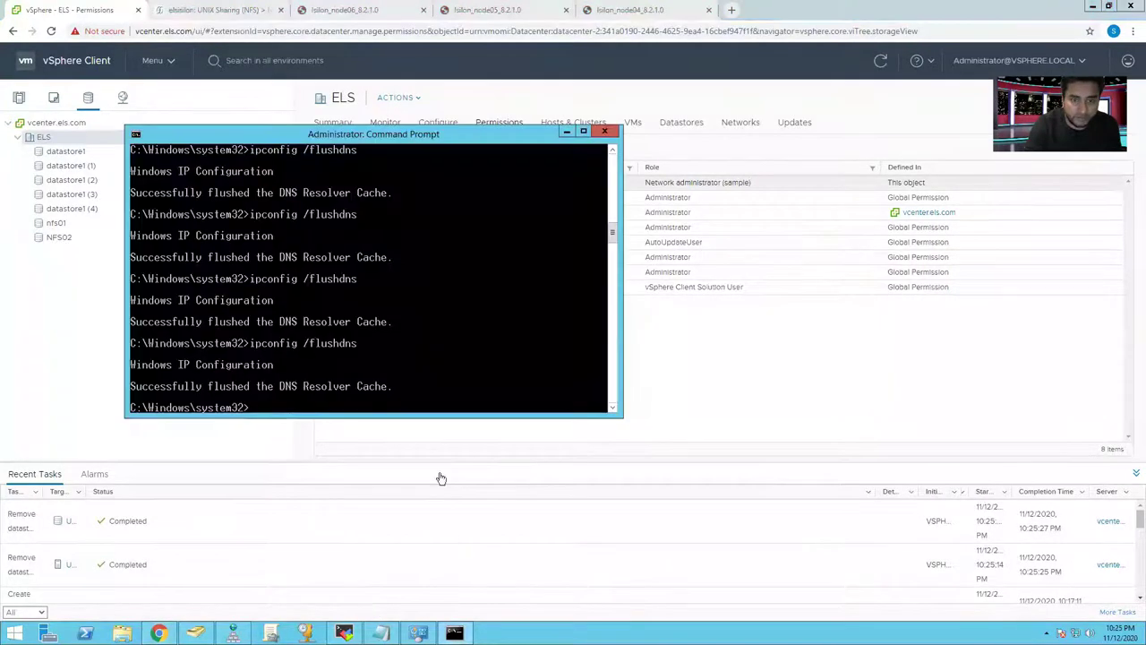
key(Up)
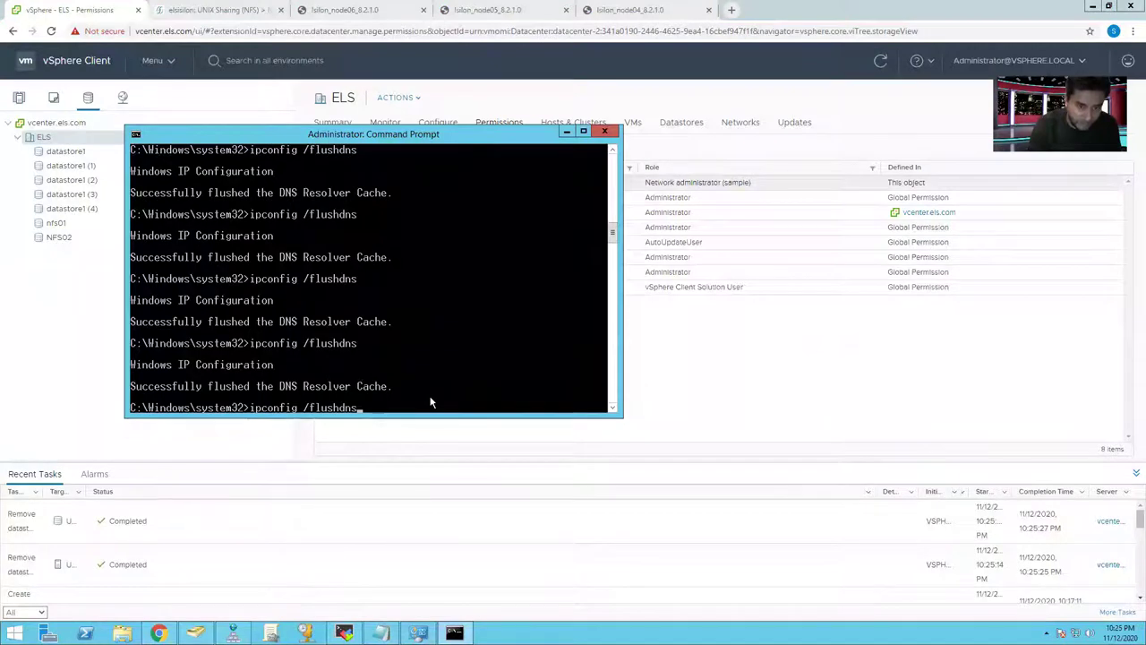
key(Escape)
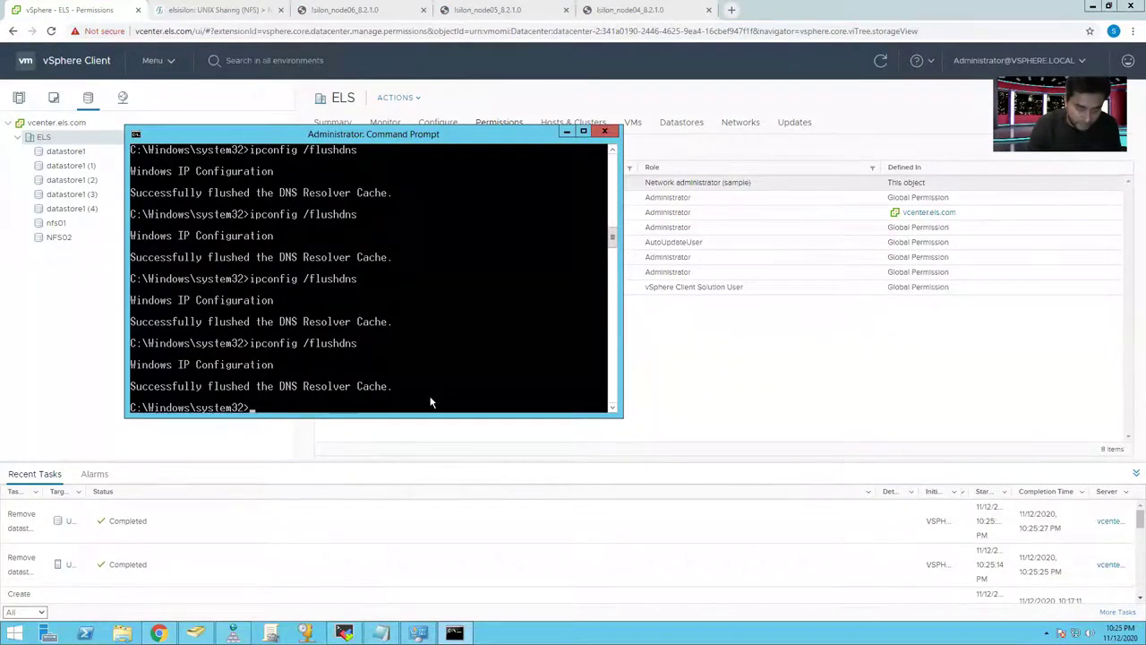
key(Up)
key(Escape)
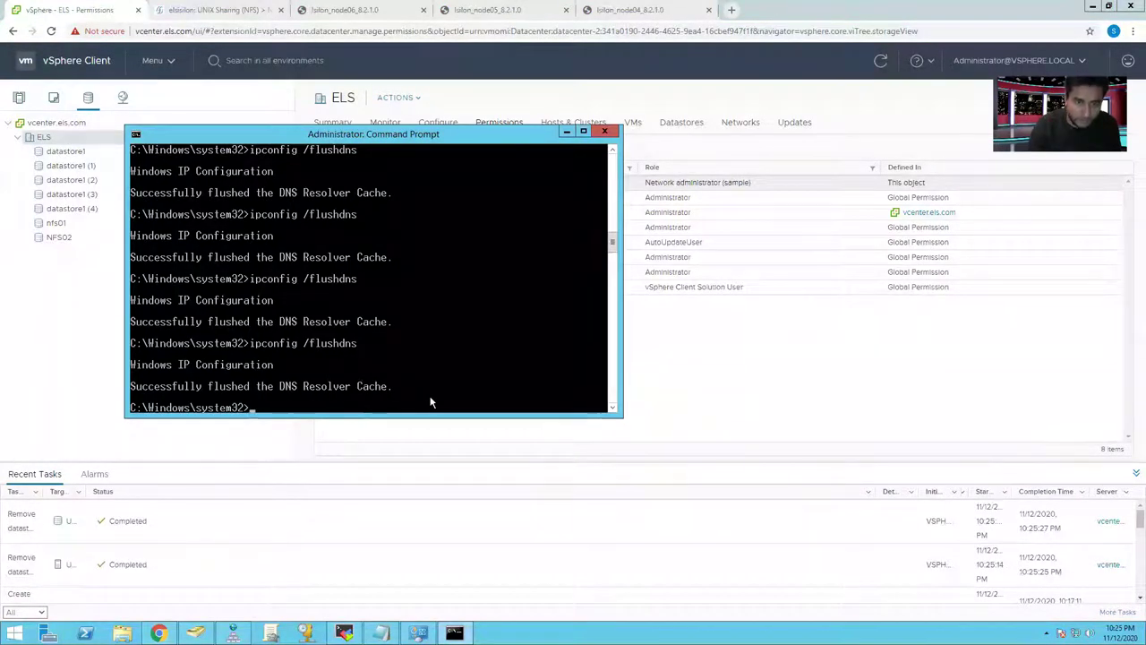
click(566, 131)
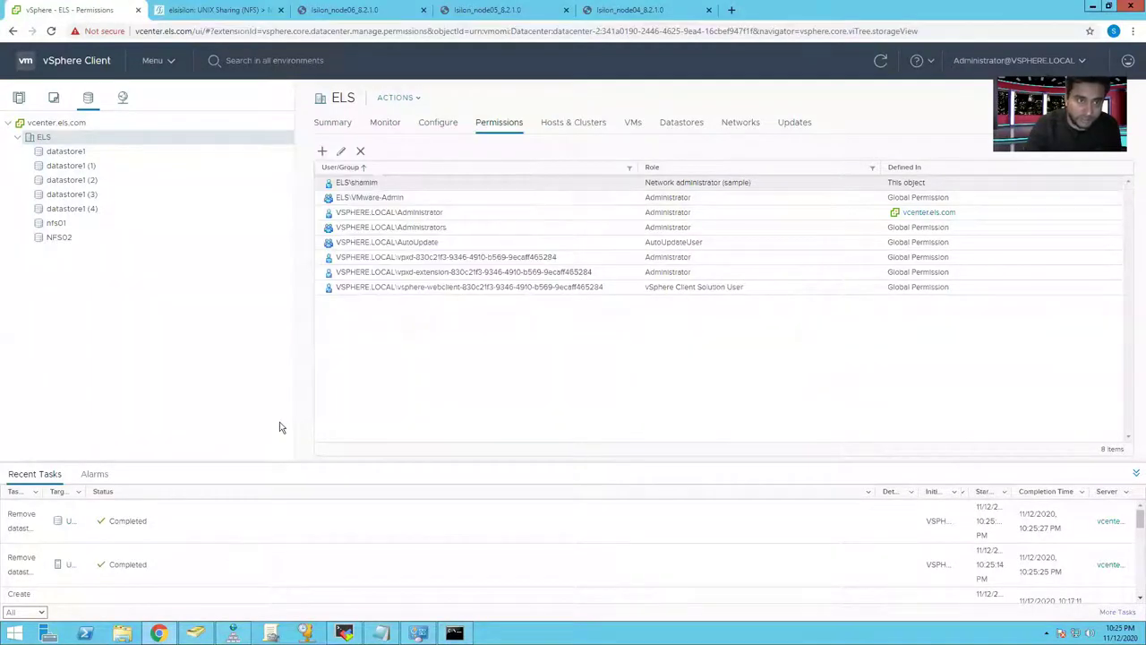
Start a new datastore on host03.els.com with type NFS and version NFS 3.
click(19, 96)
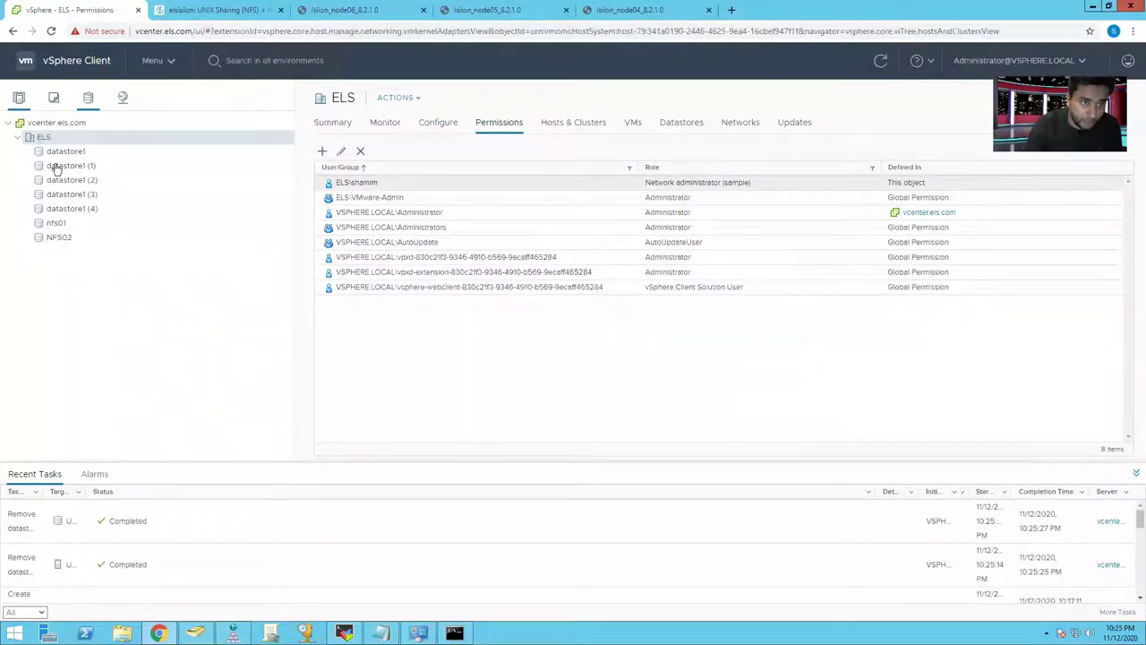
right_click(97, 198)
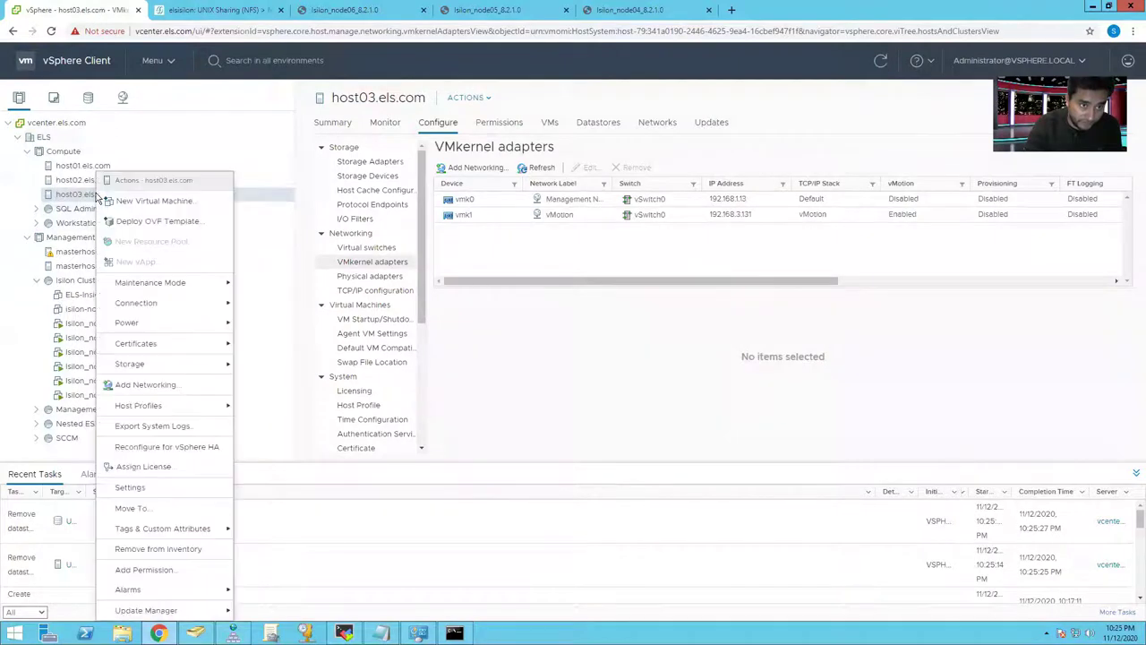
mouse_move(159, 373)
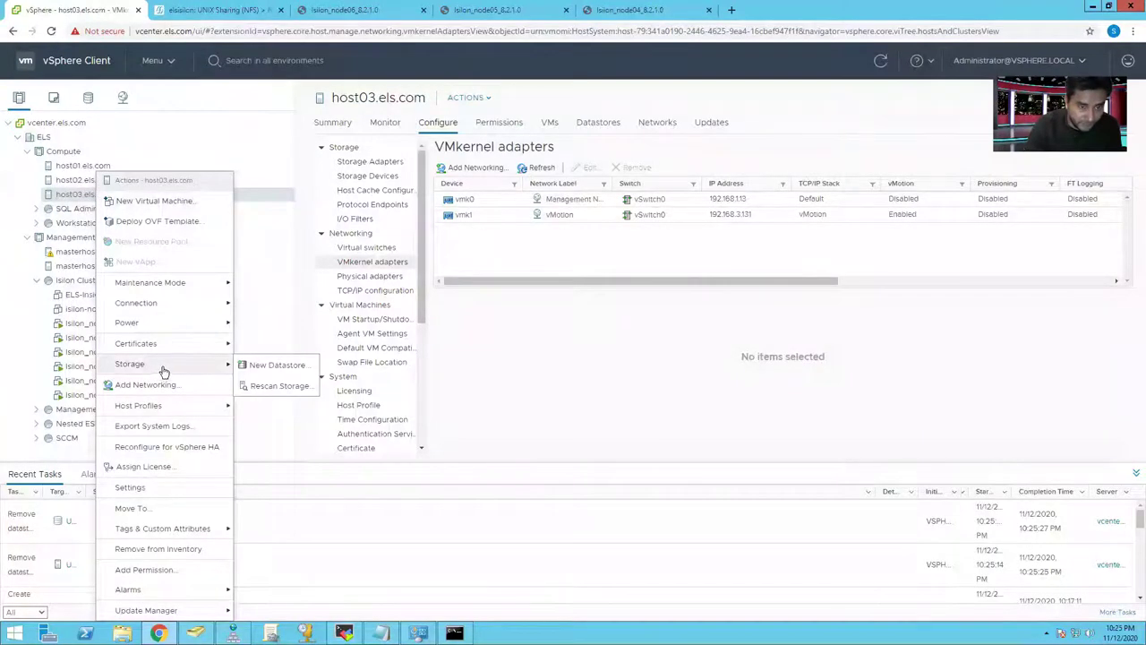
click(264, 366)
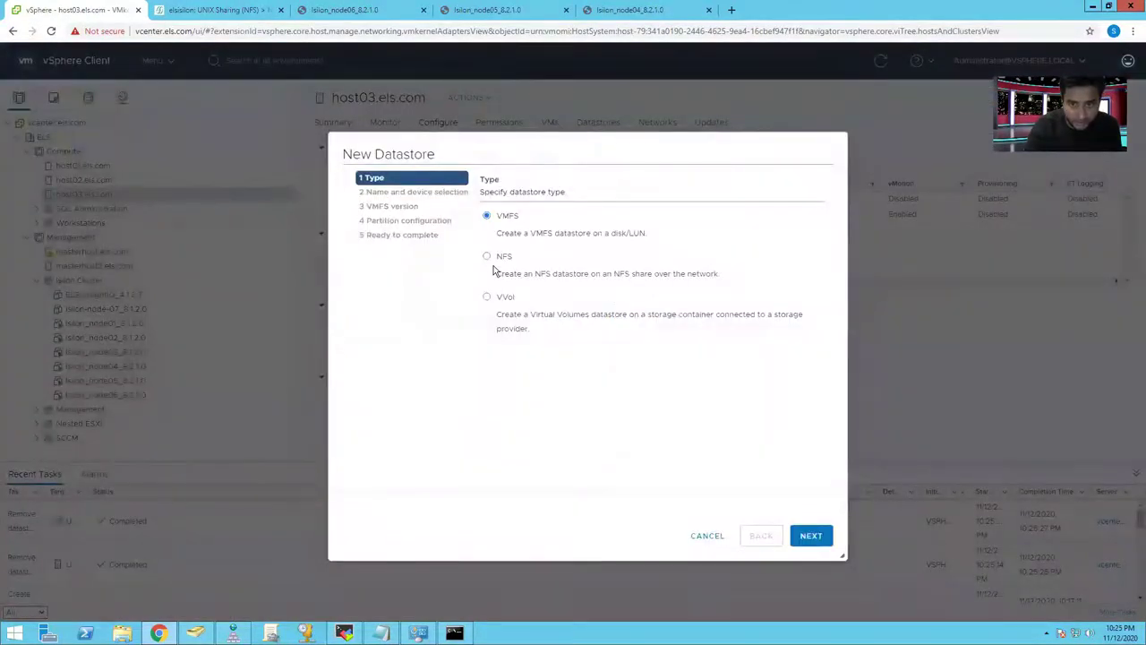
click(491, 259)
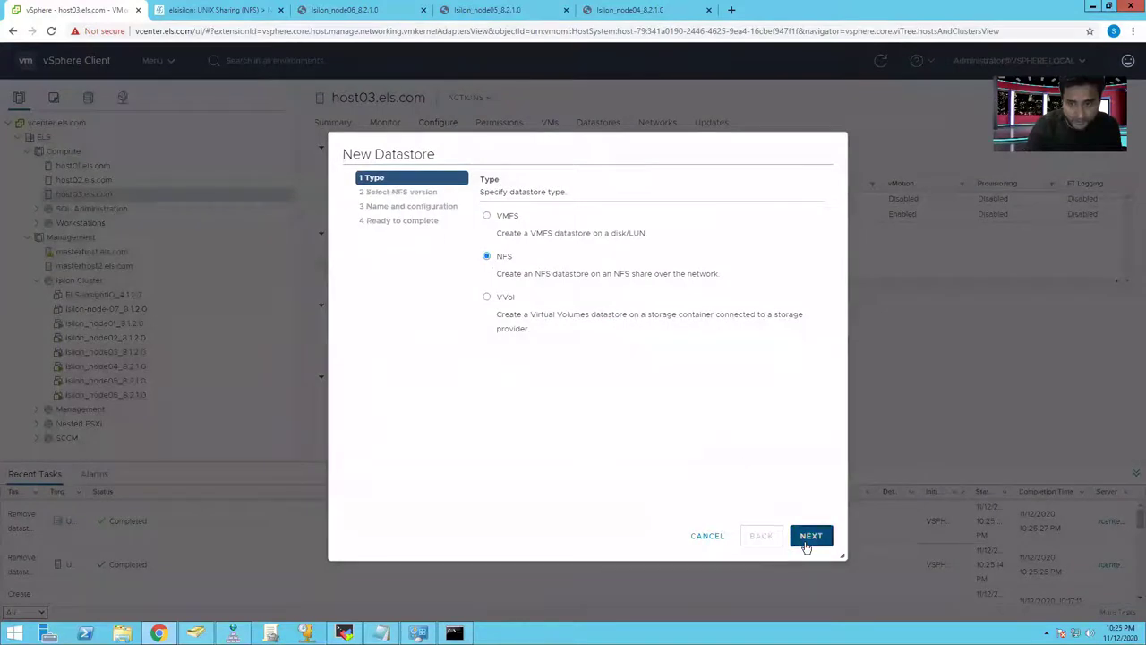
click(810, 537)
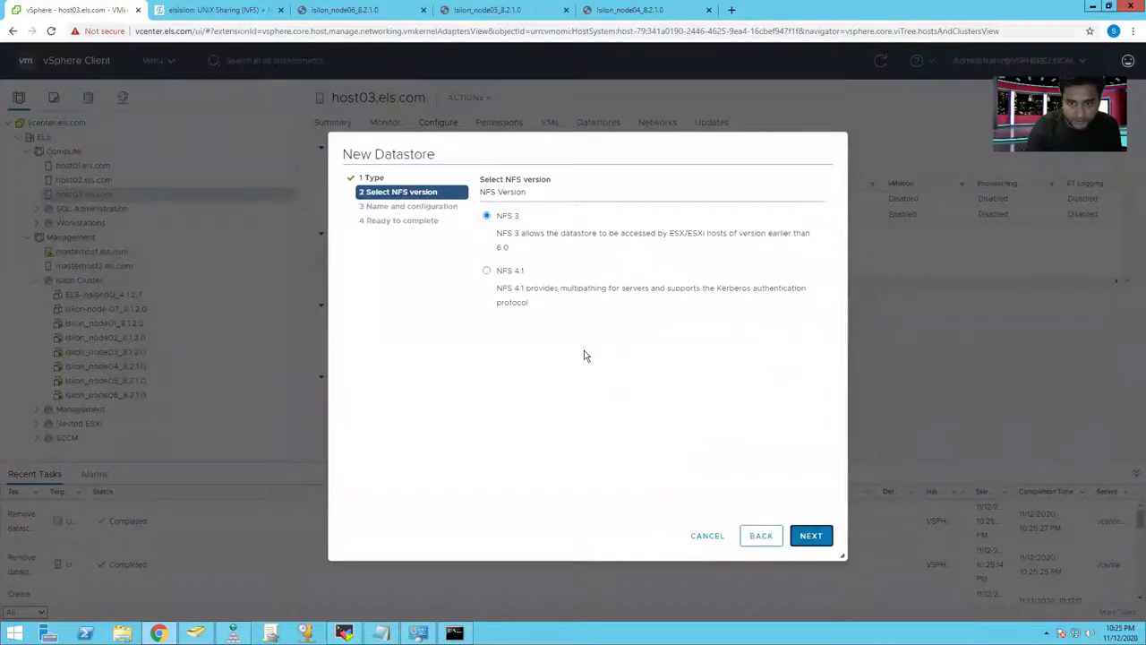
click(810, 535)
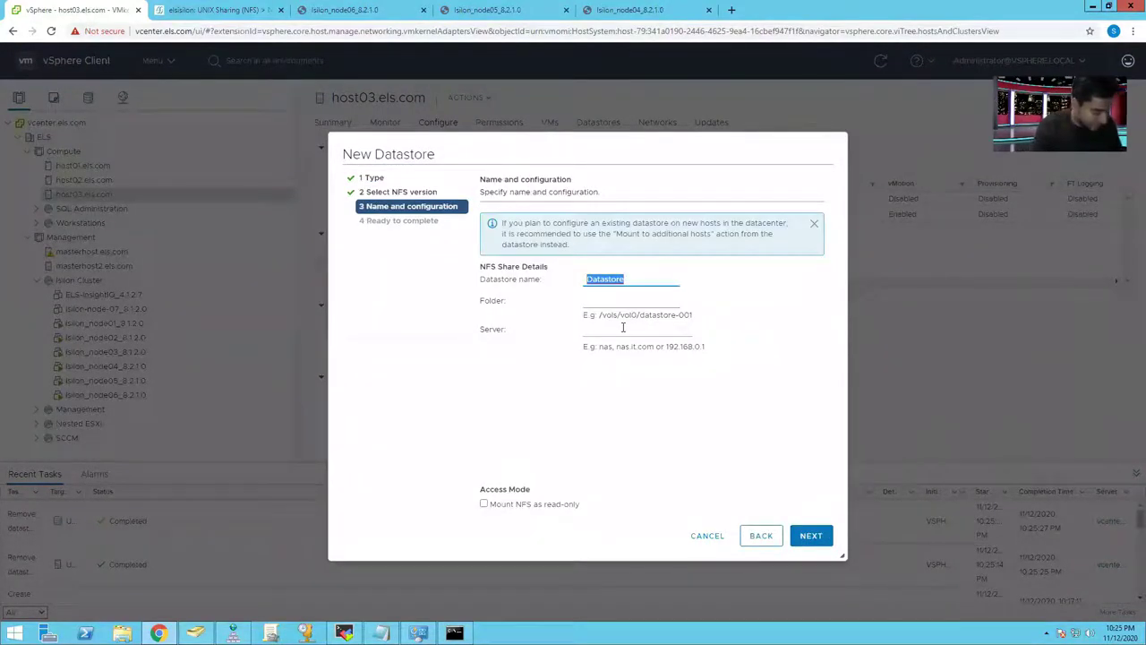
Name the new datastore UserData-NFS and set its folder to the copied path /ifs/userdata/userdatanfs.
text(User)
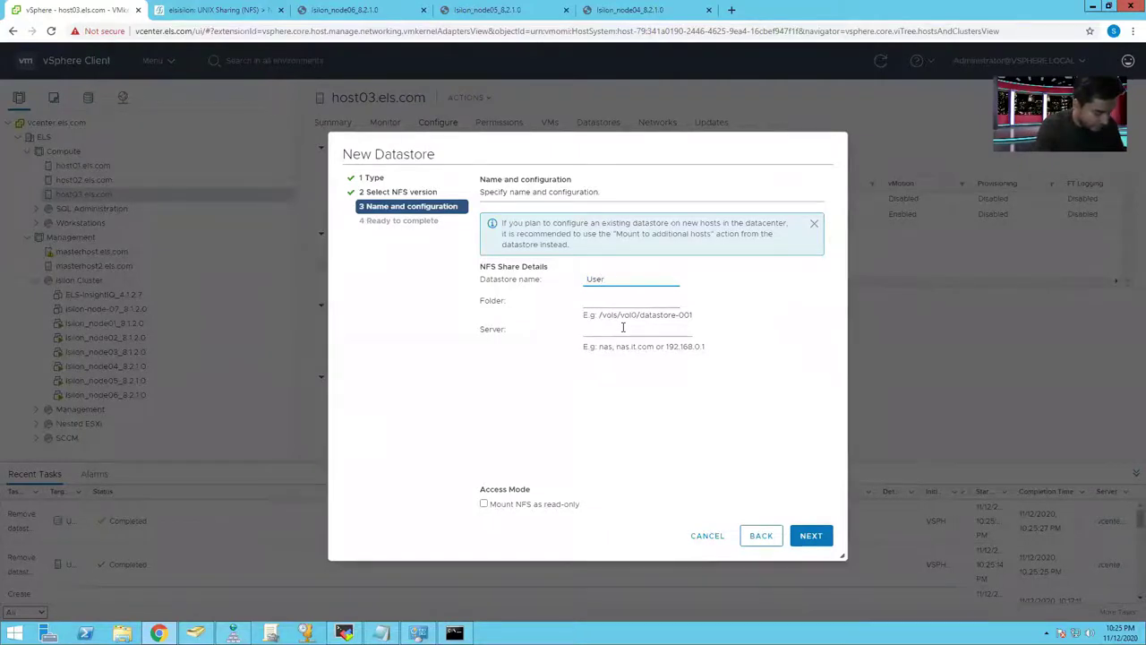
text(Data-NFS)
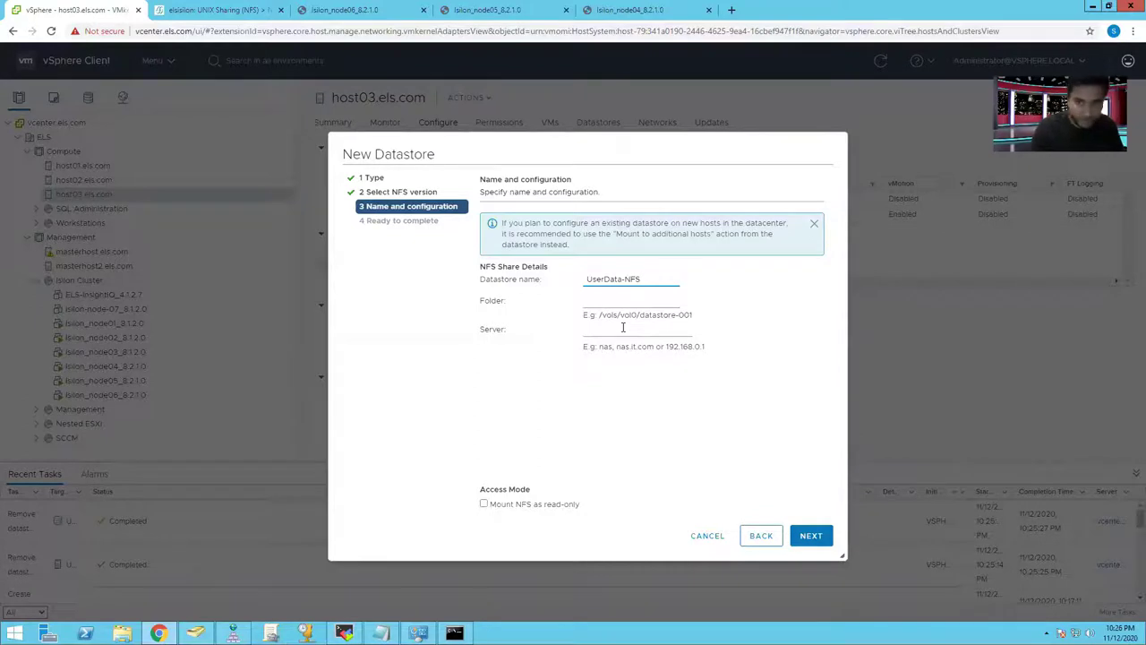
click(617, 301)
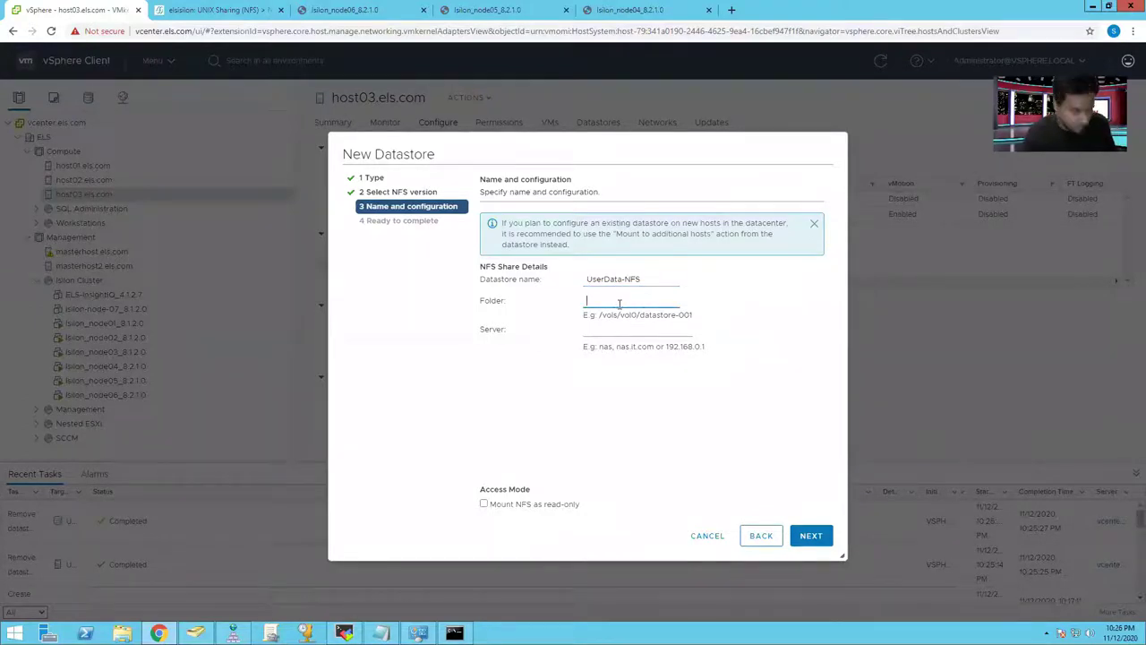
key(ctrl+v)
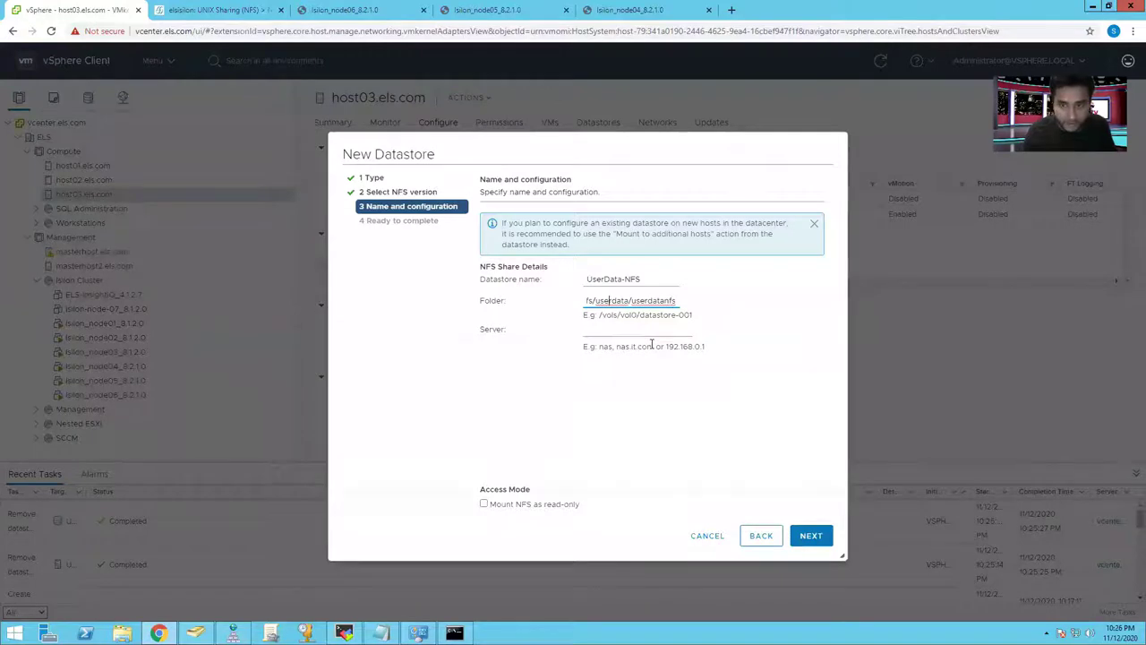
key(Left)
key(Left)
key(Left)
key(Left)
key(Left)
key(Left)
key(Left)
key(Left)
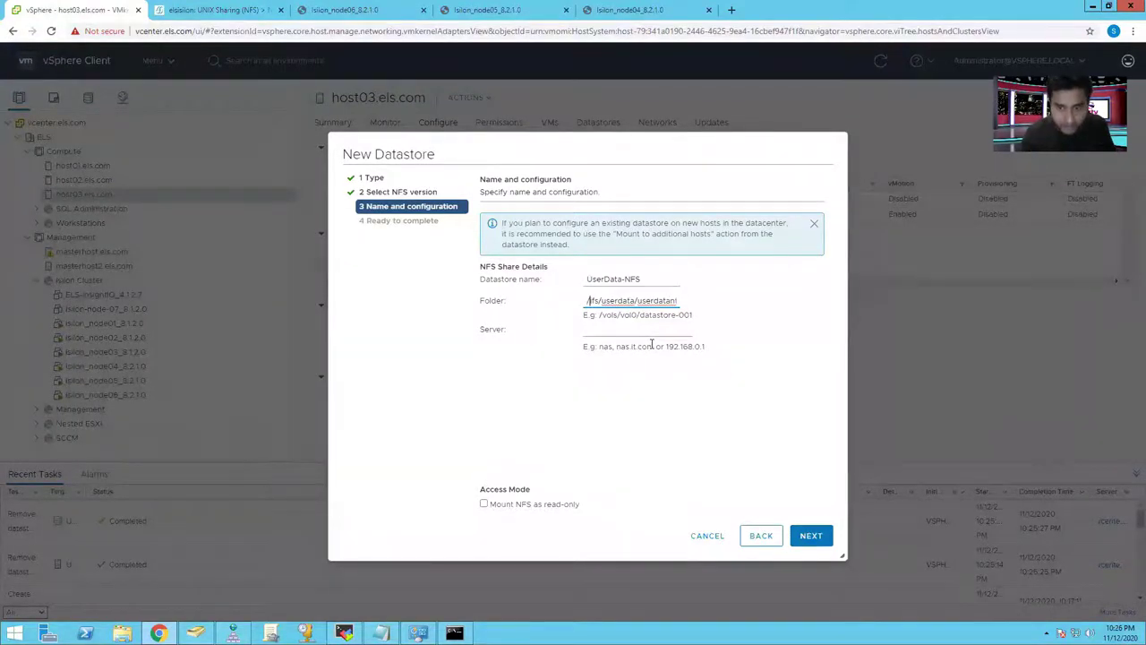
key(Right)
key(Right)
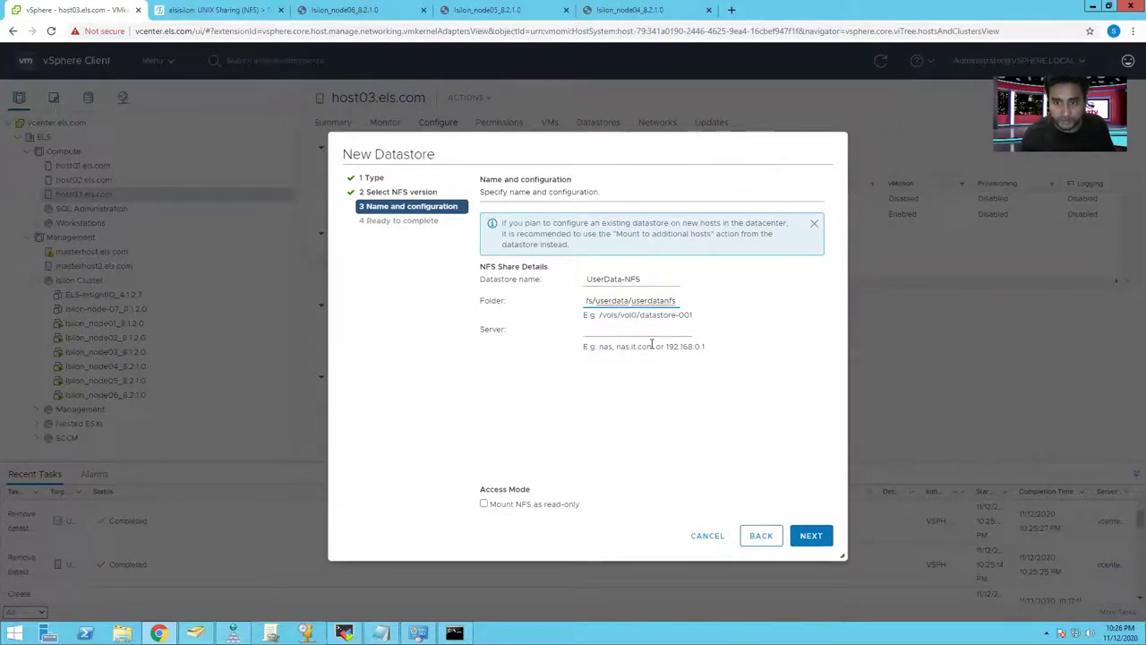
Switch to OneFS, close the export details and look up the subnet0 pools' IP ranges in the external network configuration.
click(626, 330)
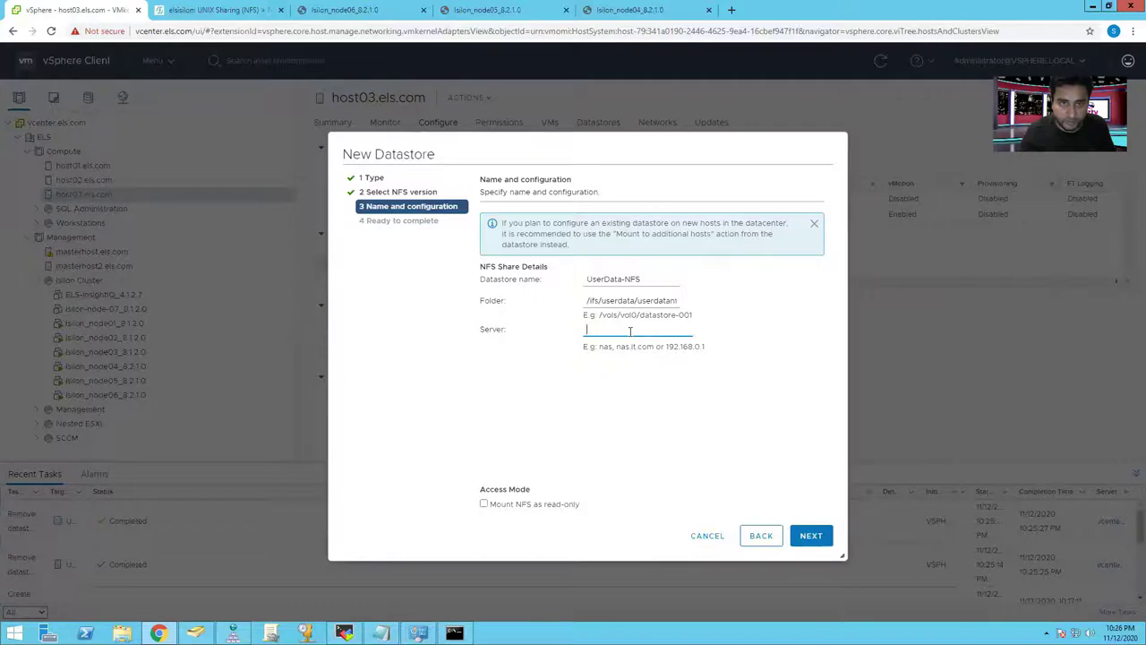
click(231, 11)
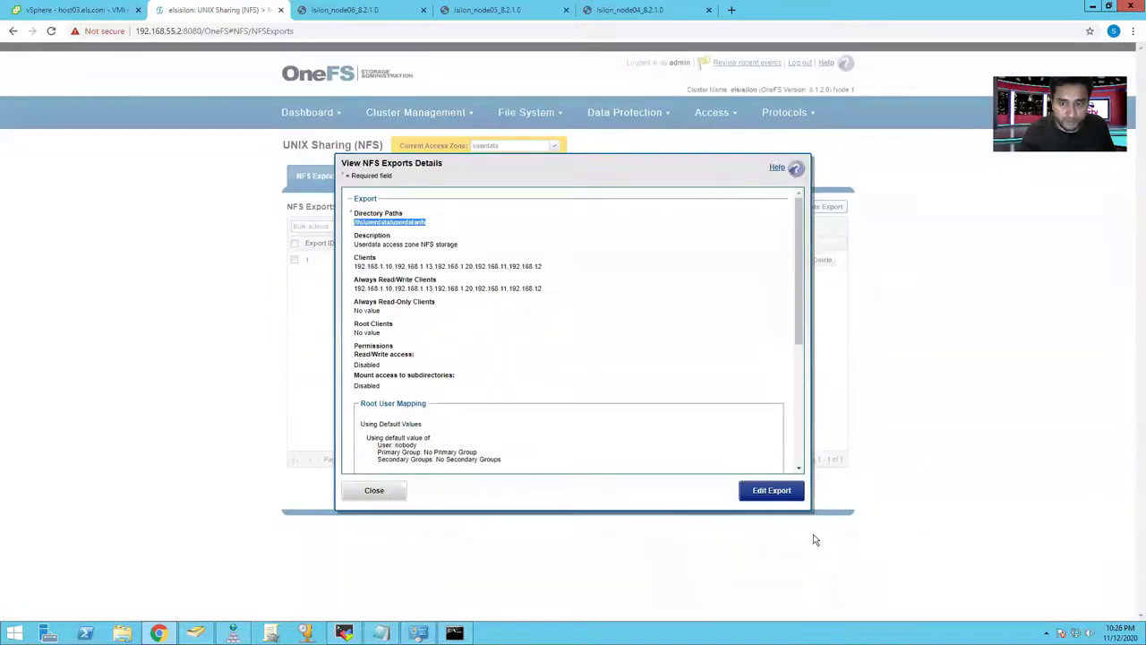
click(372, 490)
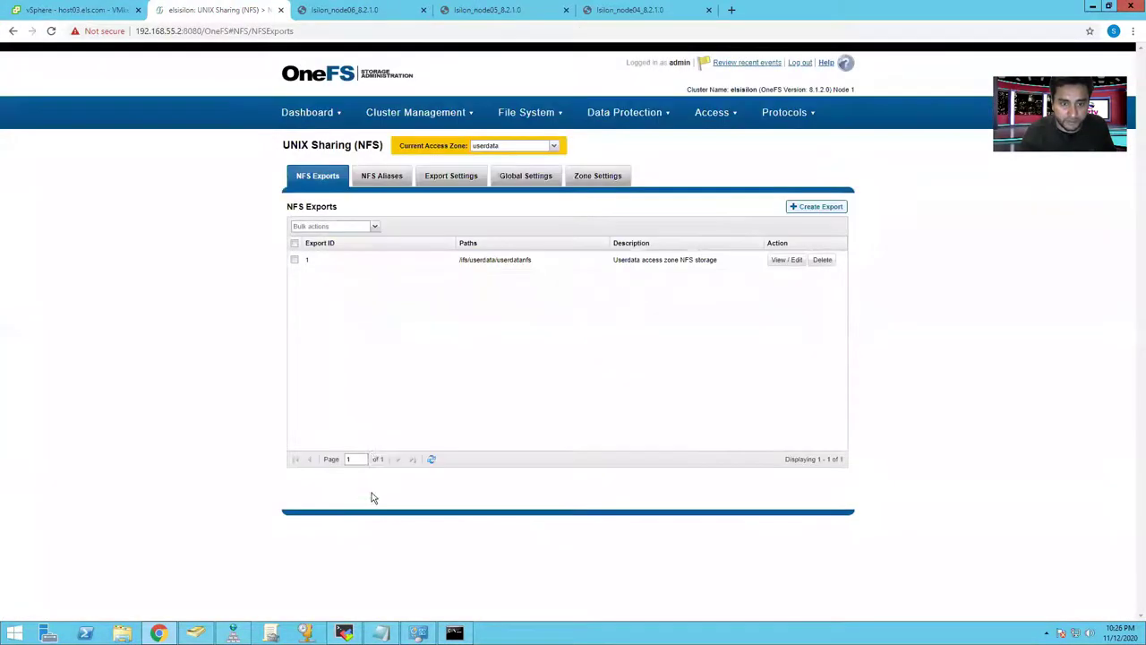
click(388, 117)
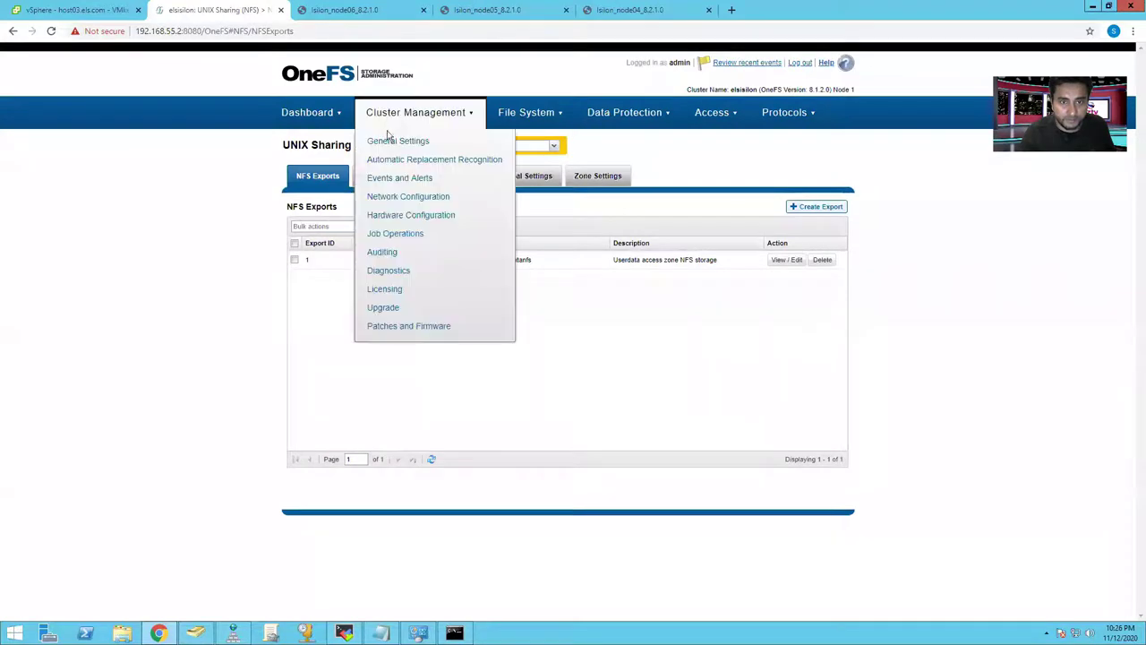
click(402, 201)
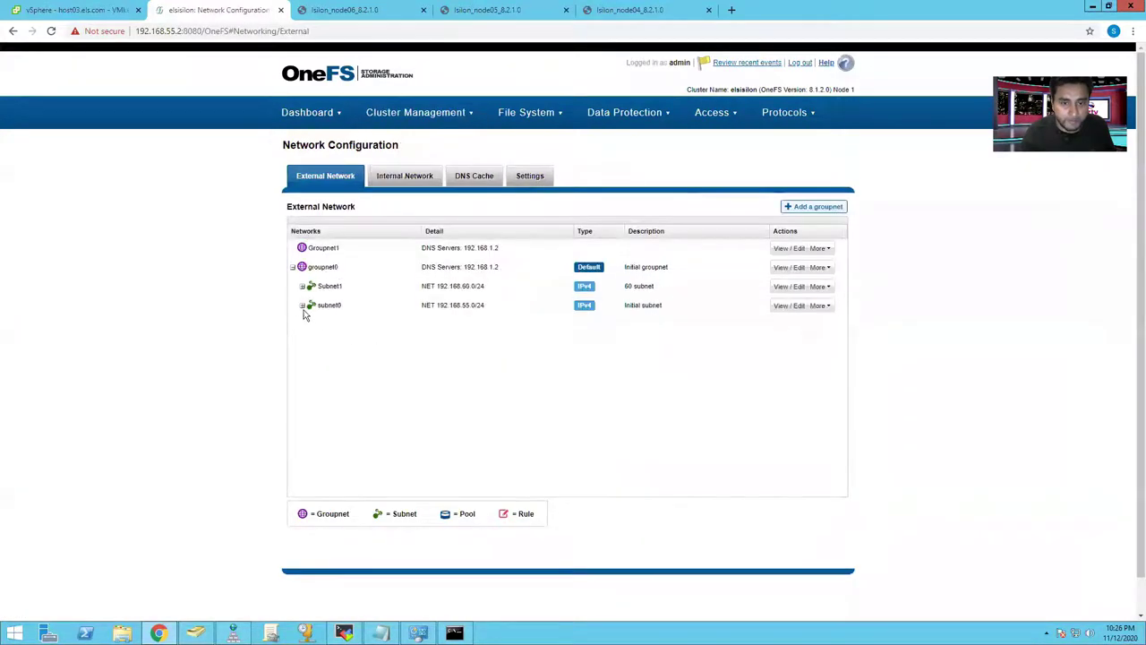
click(303, 308)
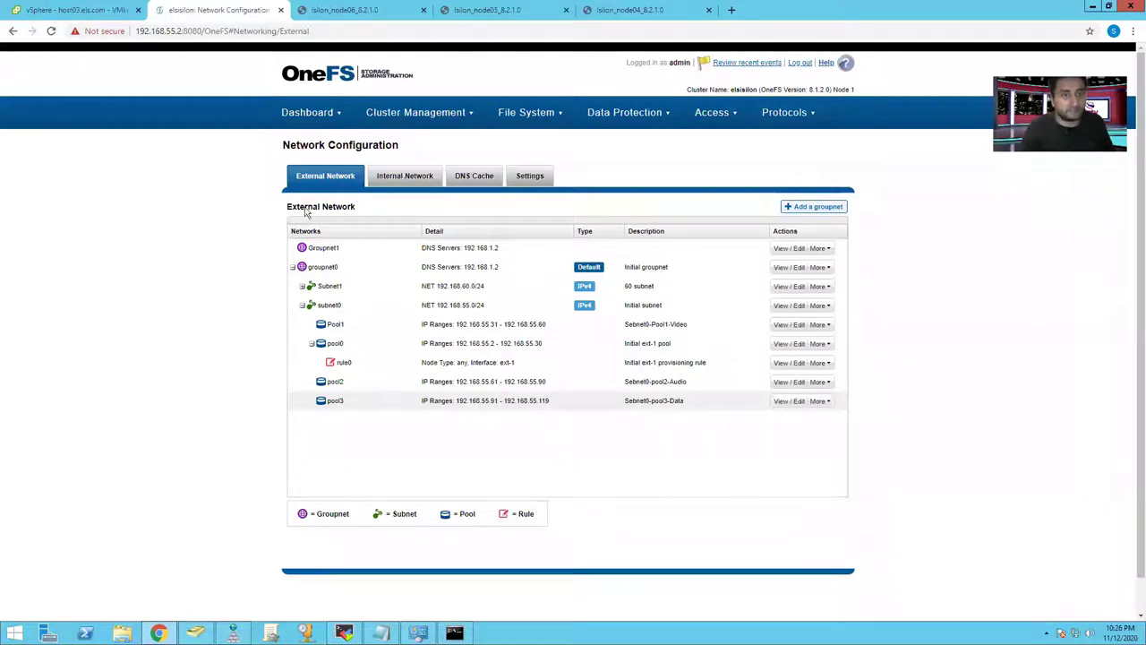
Back in the vSphere Client, set the NFS server to 192.168.55.93, finish creating the datastore and check host03.els.com's datastore list.
click(65, 11)
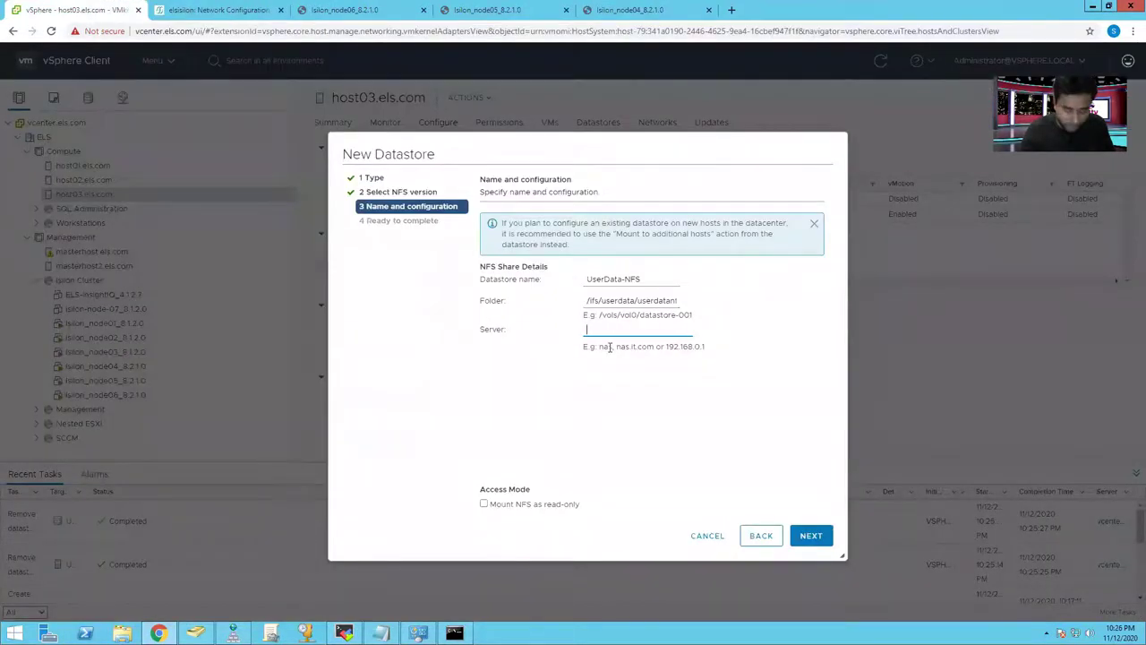
text(192.168)
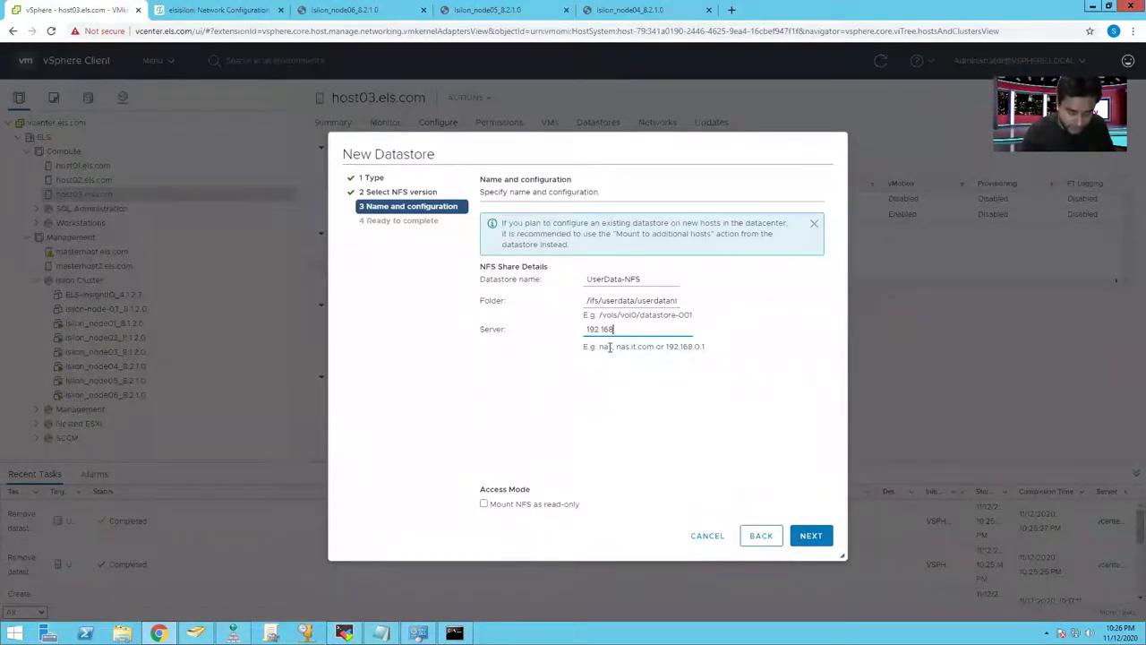
text(.55.93)
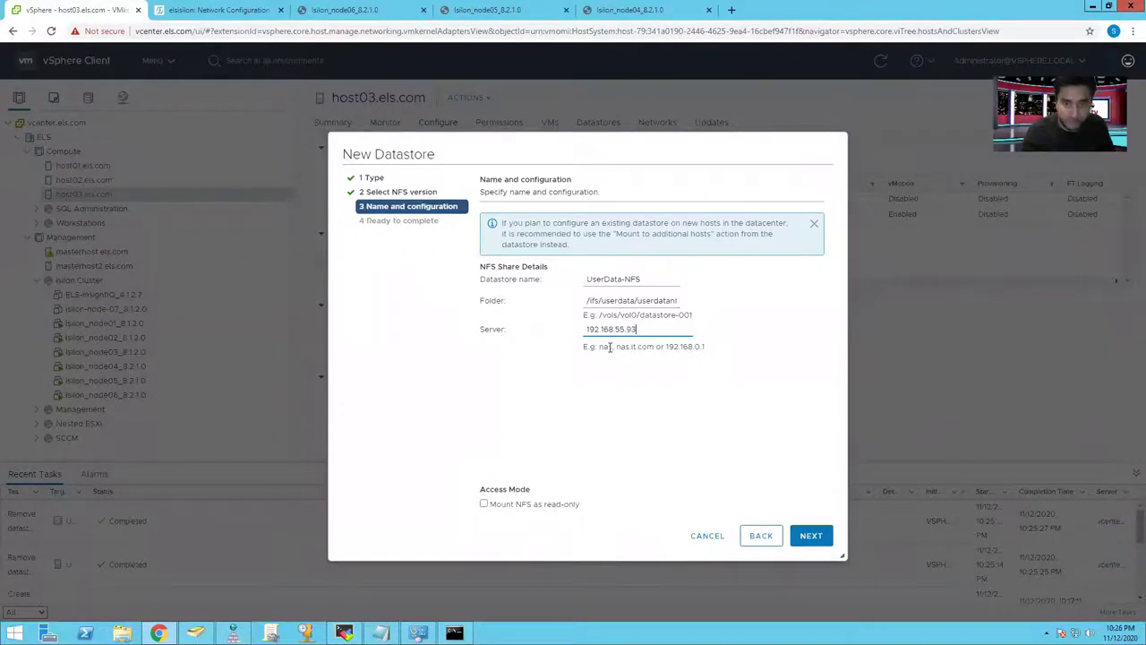
click(822, 536)
click(817, 541)
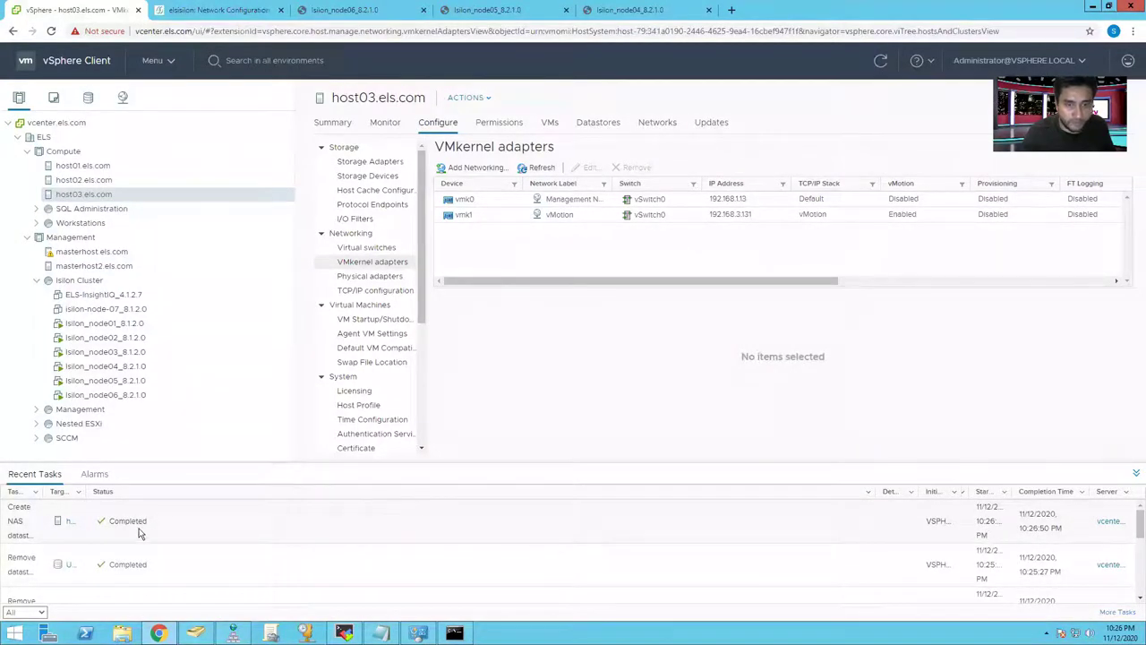
click(597, 122)
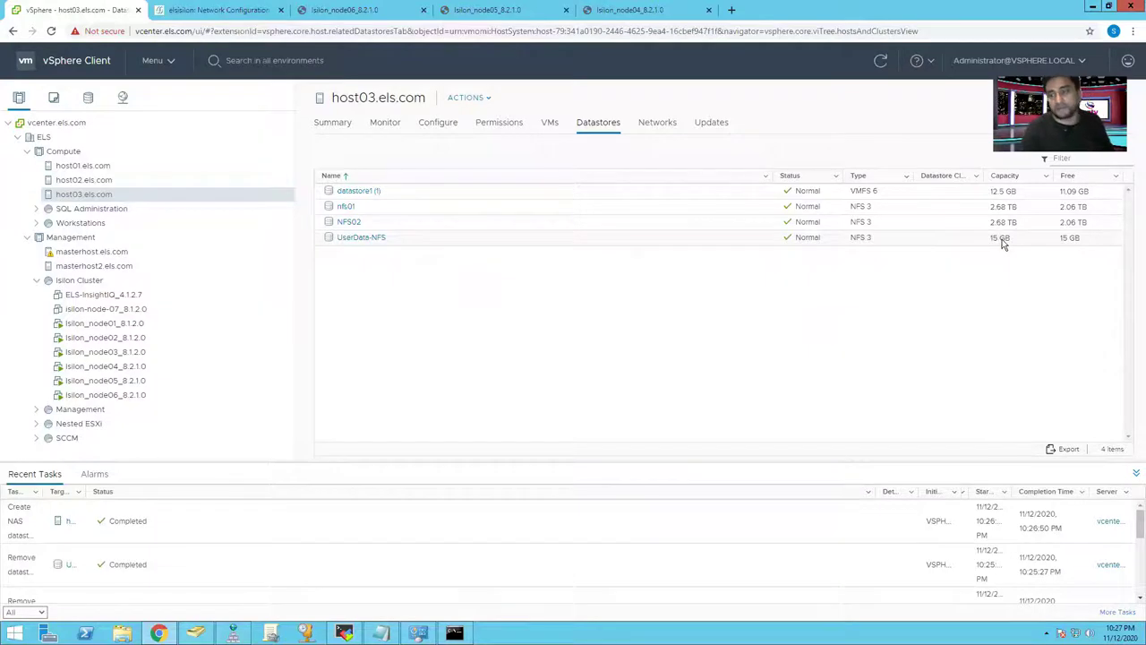
right_click(103, 197)
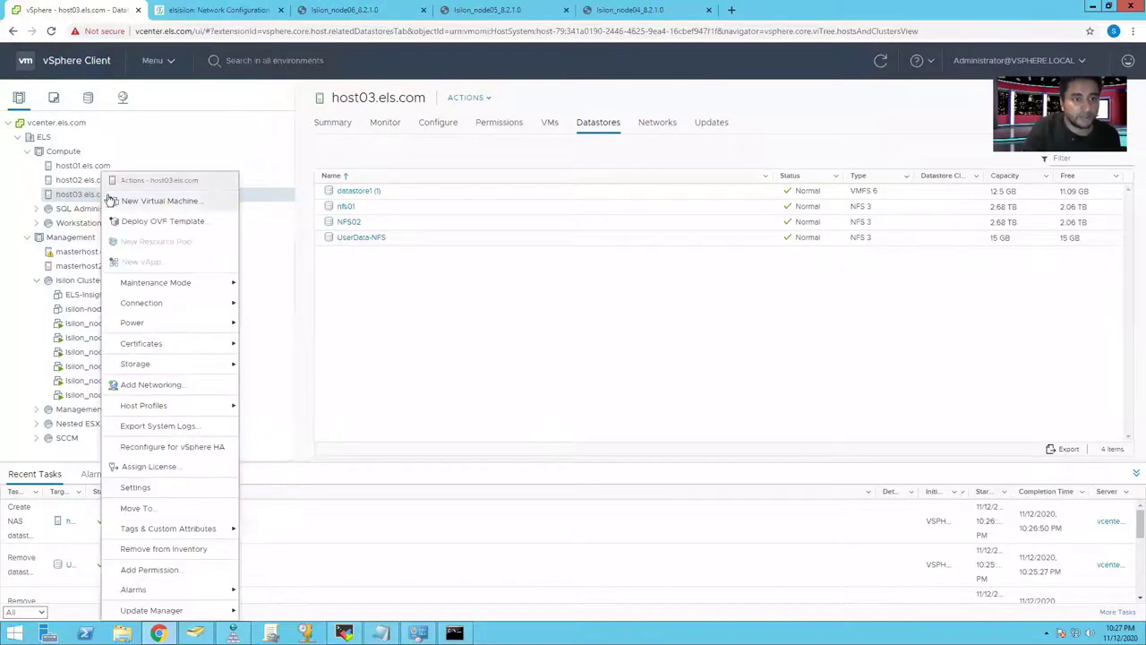
Switch to OneFS and list the NFS exports of the video access zone.
click(206, 11)
click(779, 118)
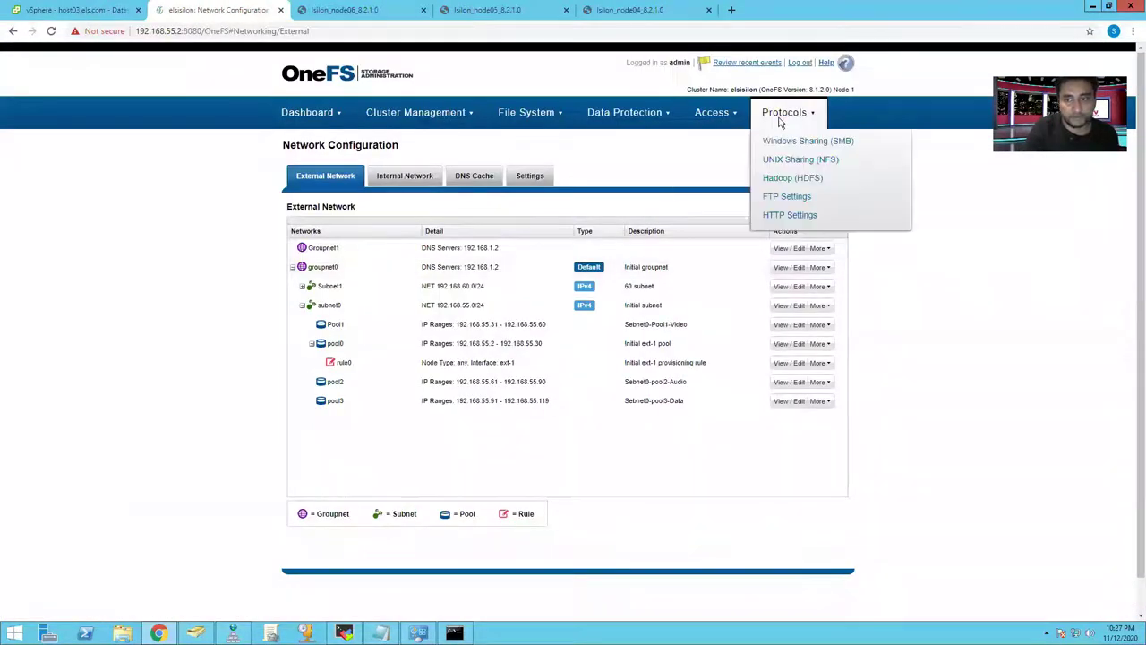
click(800, 159)
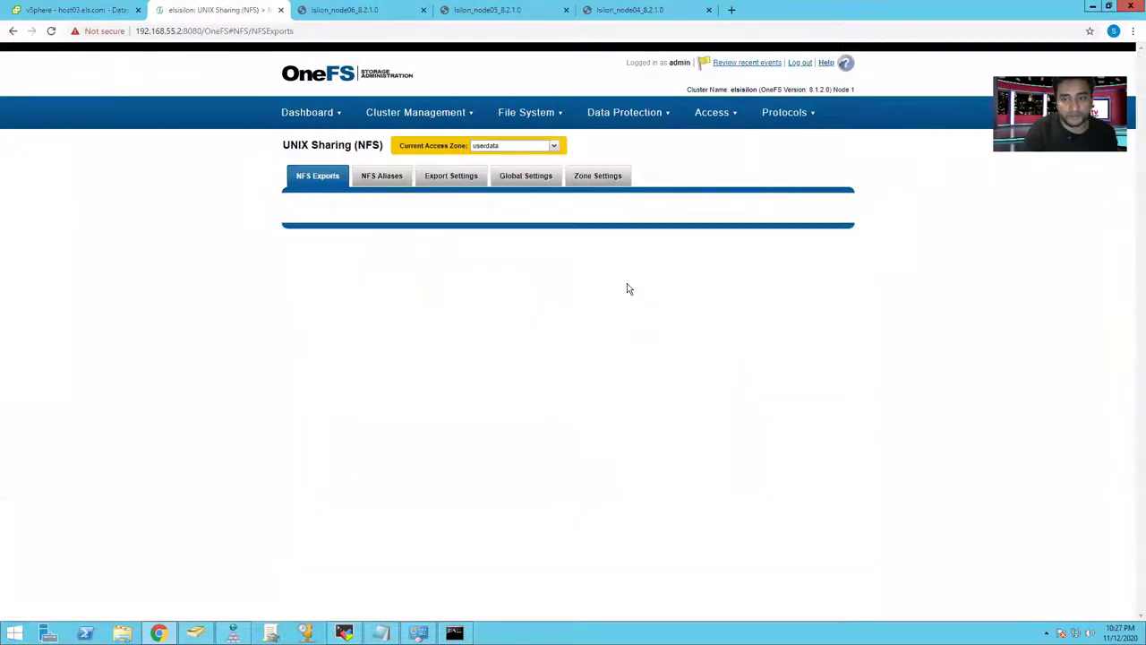
click(555, 146)
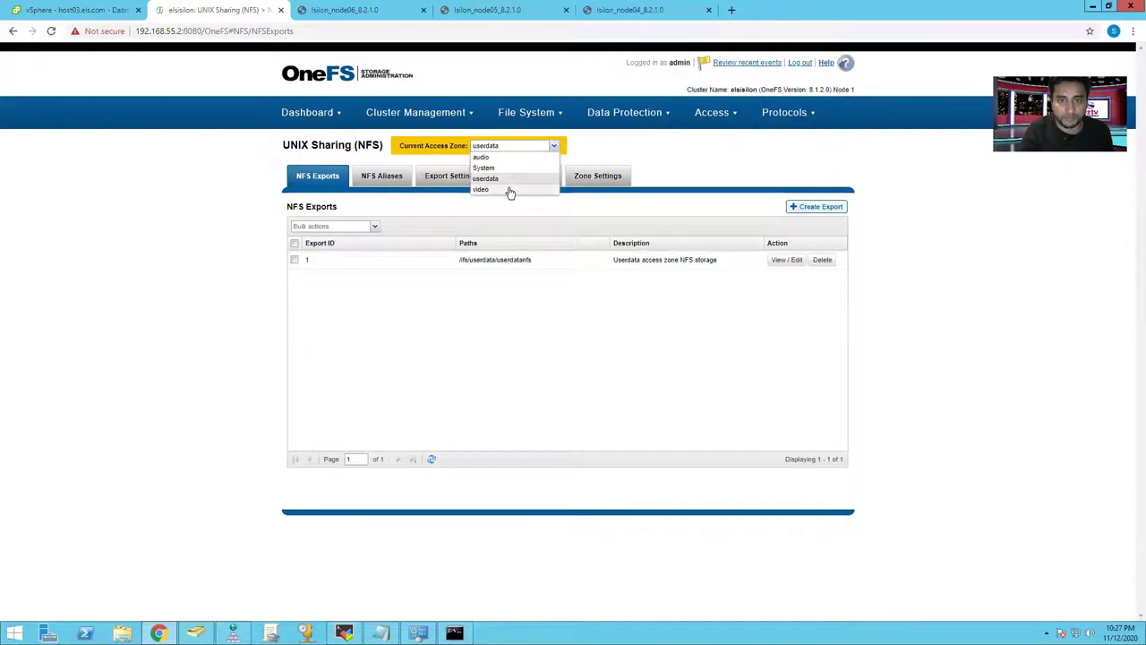
click(482, 189)
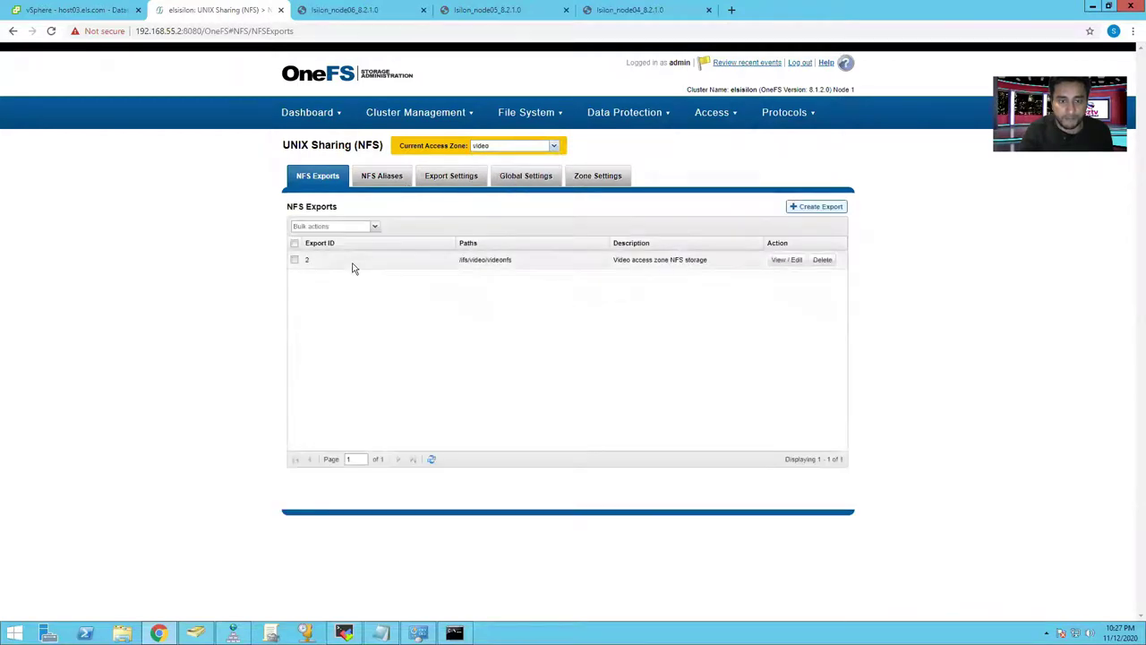
Open the video export's details and copy its directory path /ifs/video/videonfs.
click(794, 261)
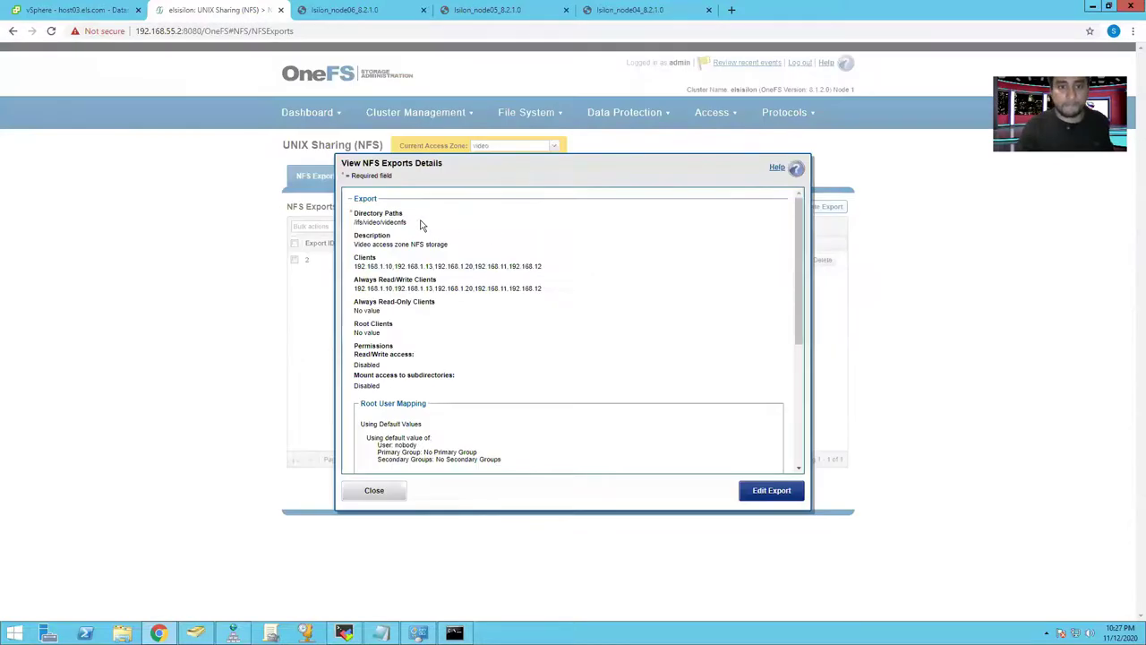
drag(354, 222, 408, 225)
click(408, 225)
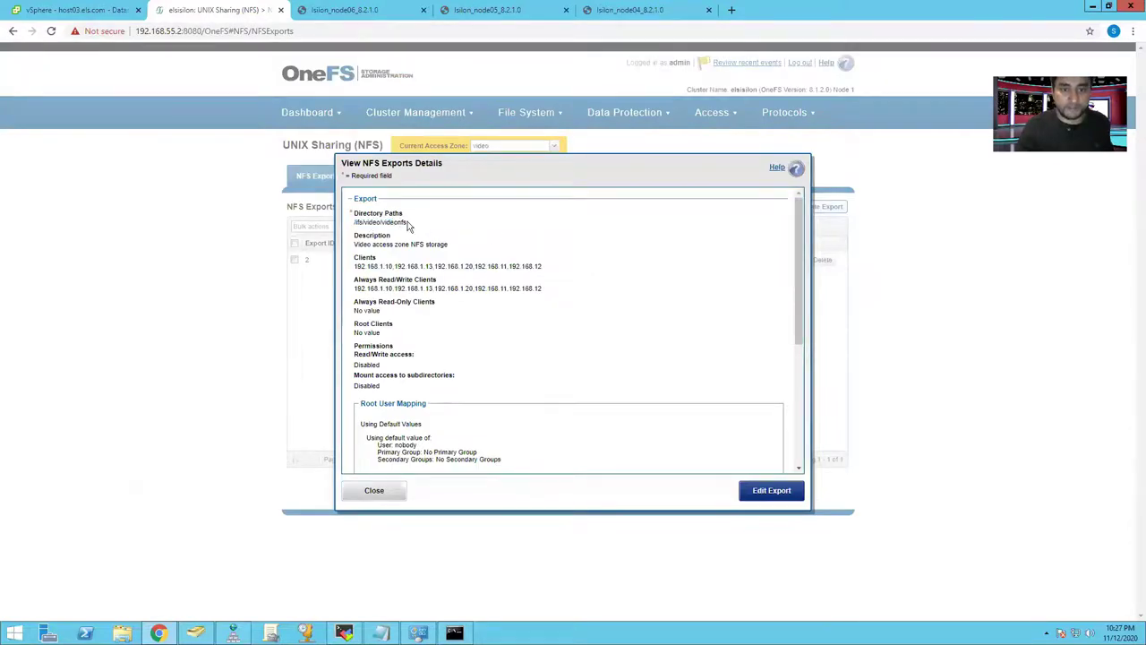
triple_click(405, 224)
click(407, 232)
triple_click(405, 225)
key(ctrl+c)
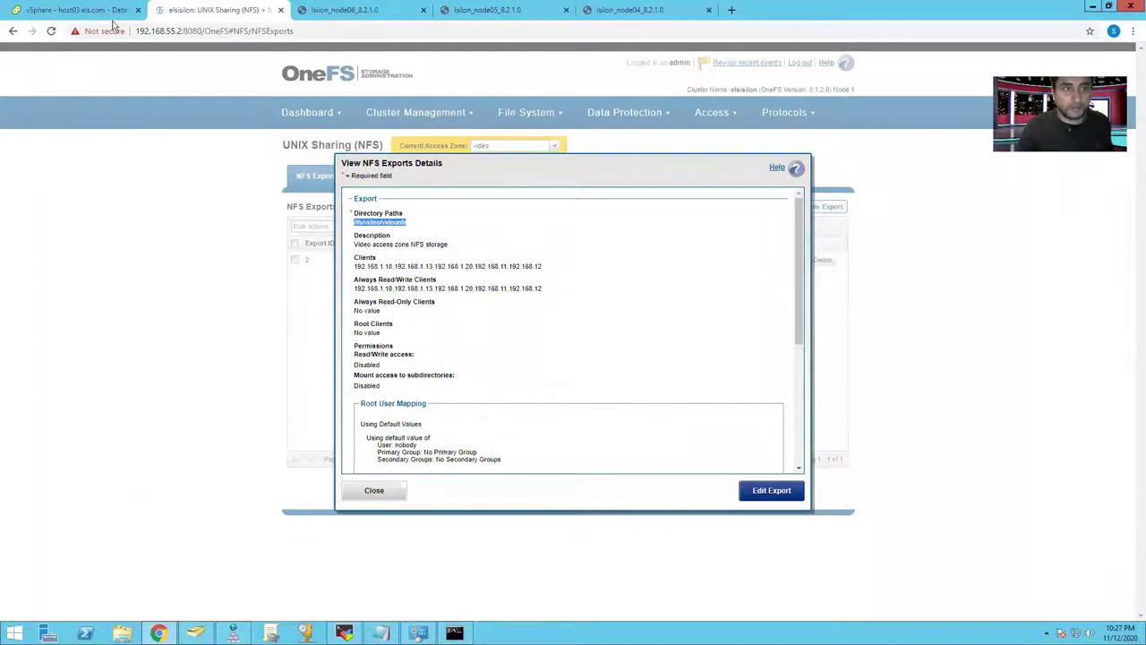
Switch to the vSphere Client and start a new datastore on host03.els.com with type NFS and version NFS 3.
click(86, 10)
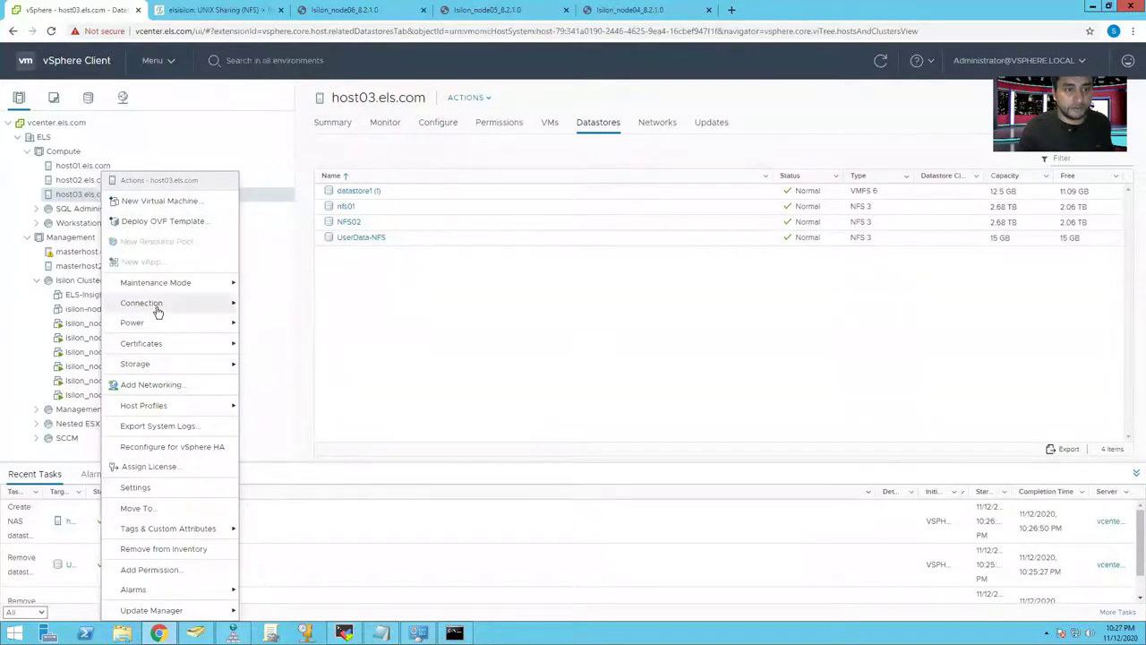
mouse_move(155, 330)
mouse_move(179, 366)
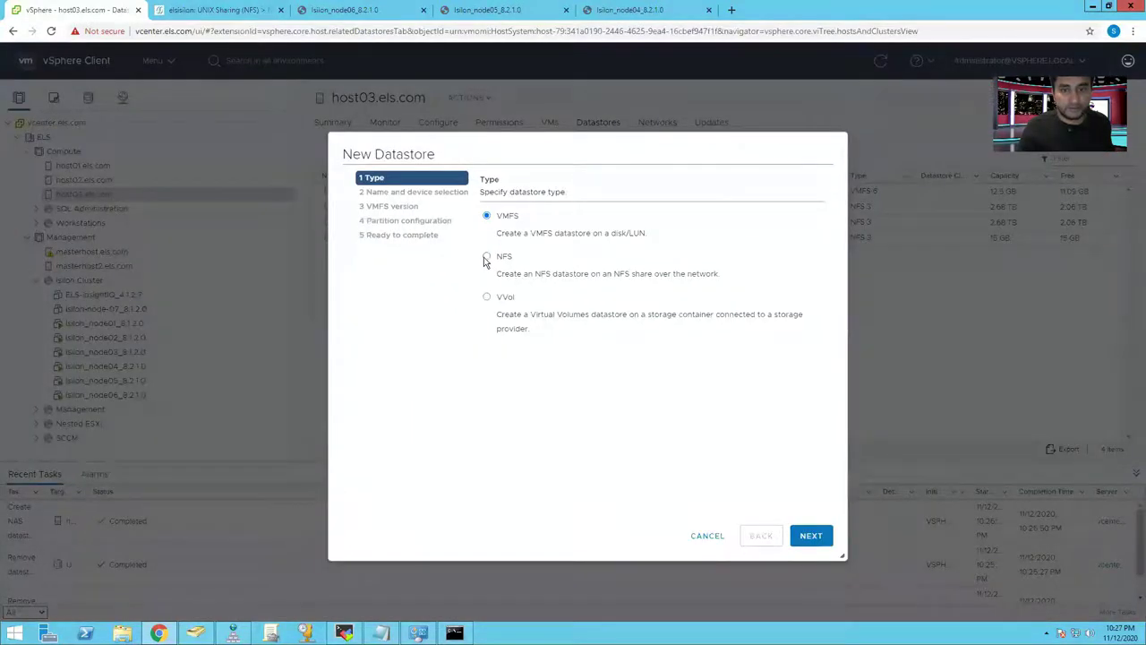
click(486, 256)
click(813, 542)
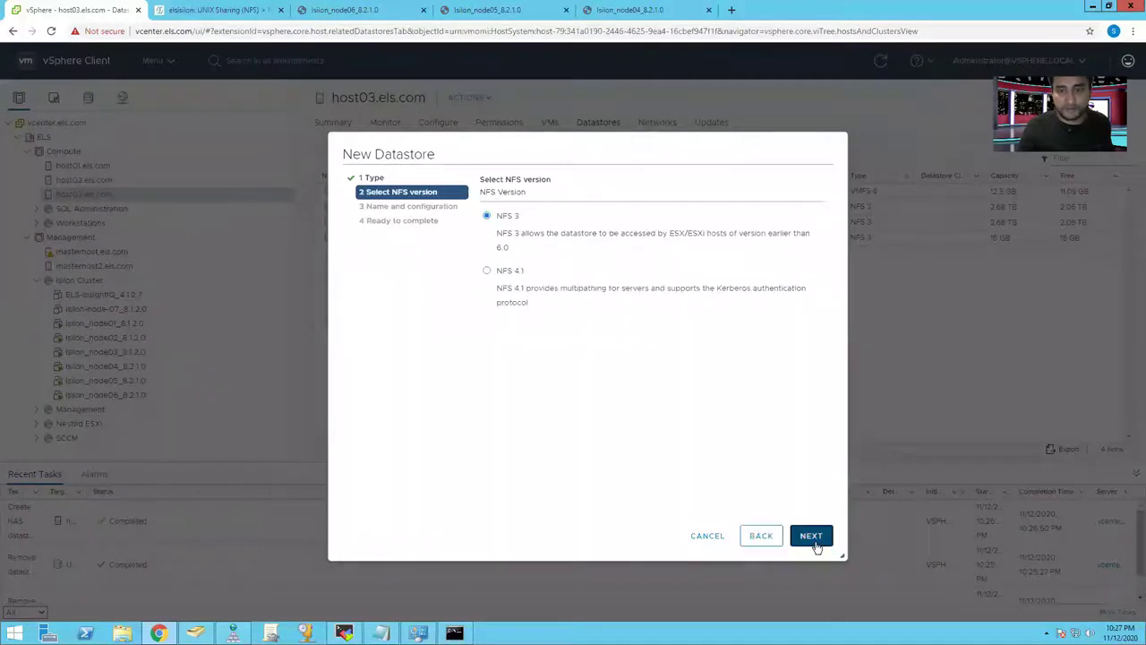
click(811, 539)
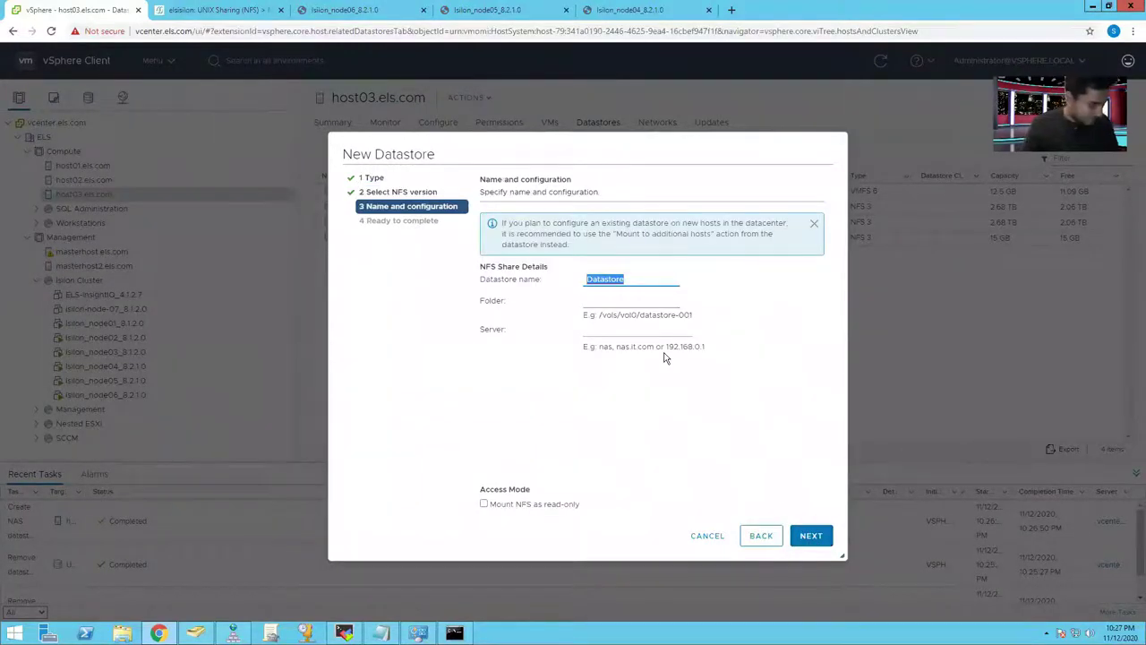
Name the new datastore Video-NFS and set its folder to the copied path /ifs/video/videonfs.
text(Vide)
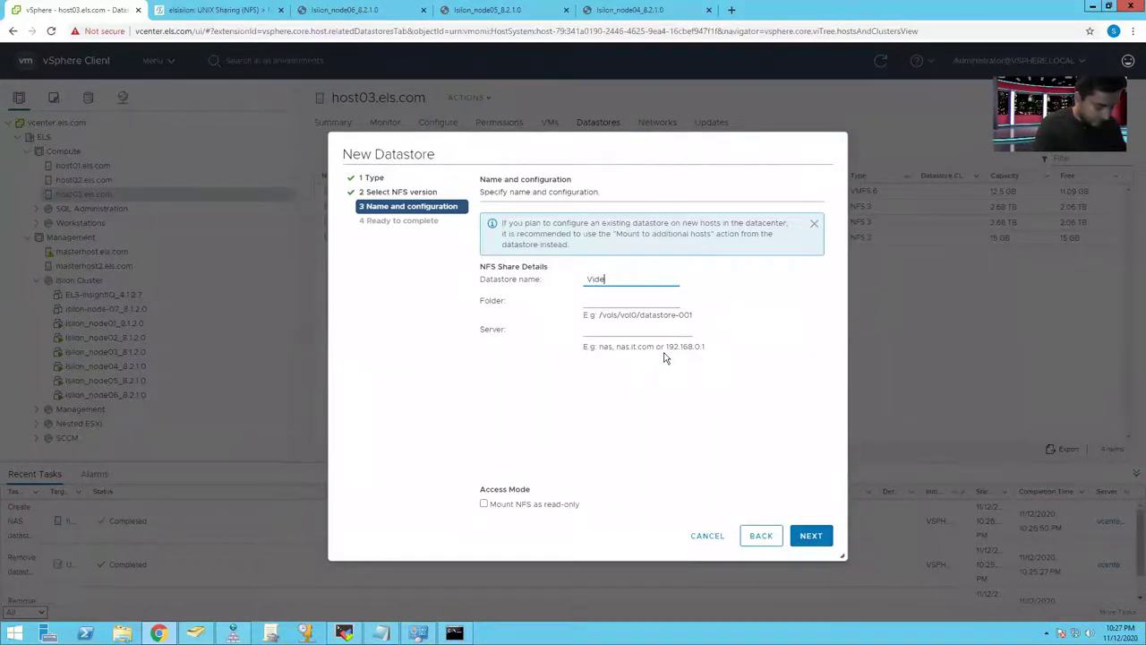
text(o-)
text(NA)
click(636, 300)
key(ctrl+v)
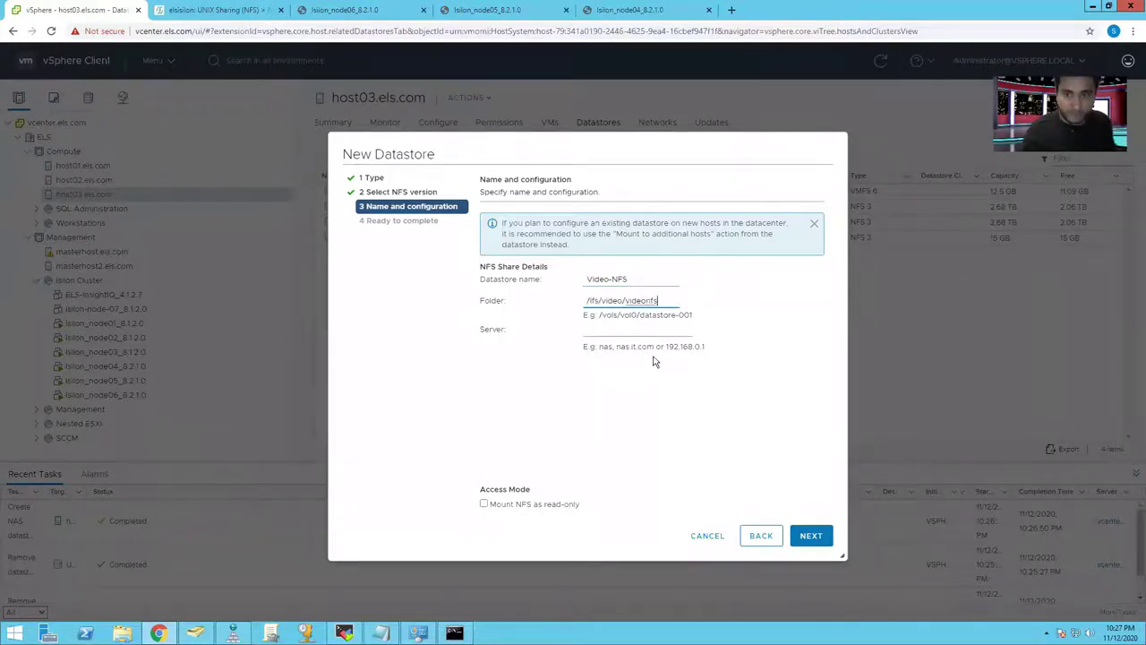
Set the Video-NFS datastore's server to 192.168.55.55 and finish creating it.
click(621, 332)
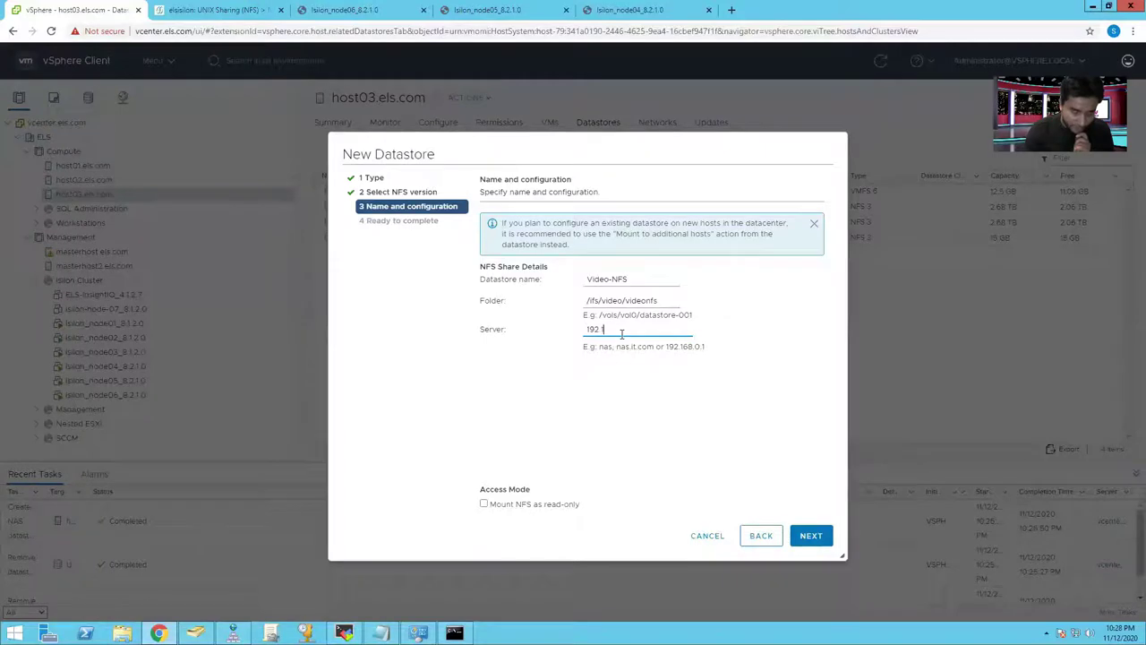
text(55.55)
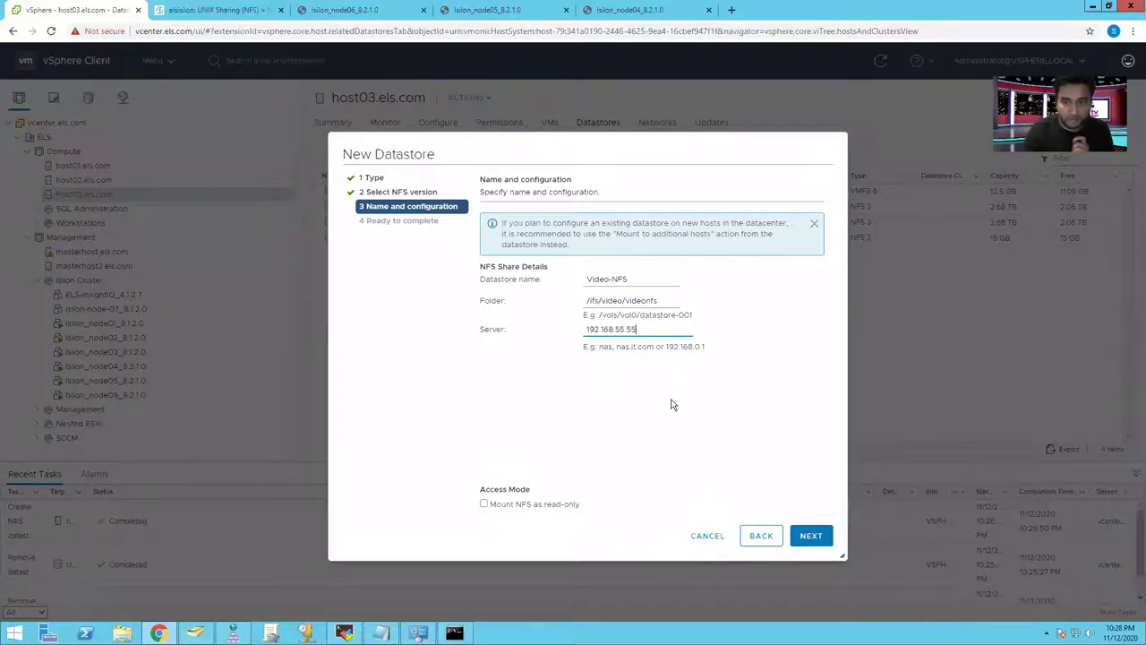
click(810, 538)
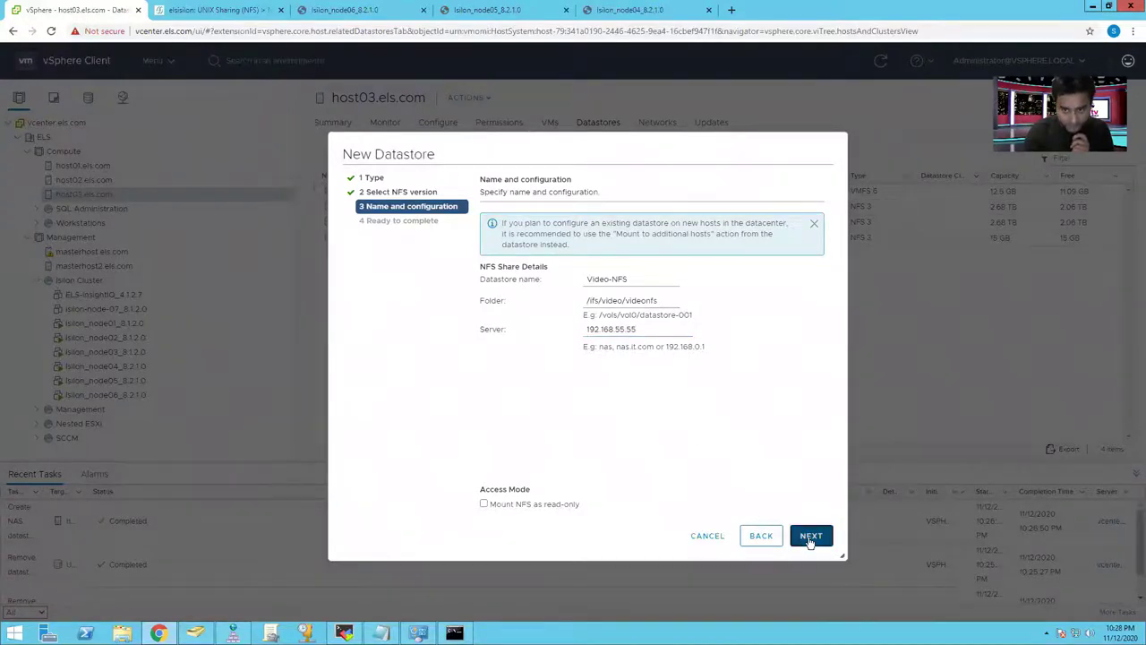
click(810, 537)
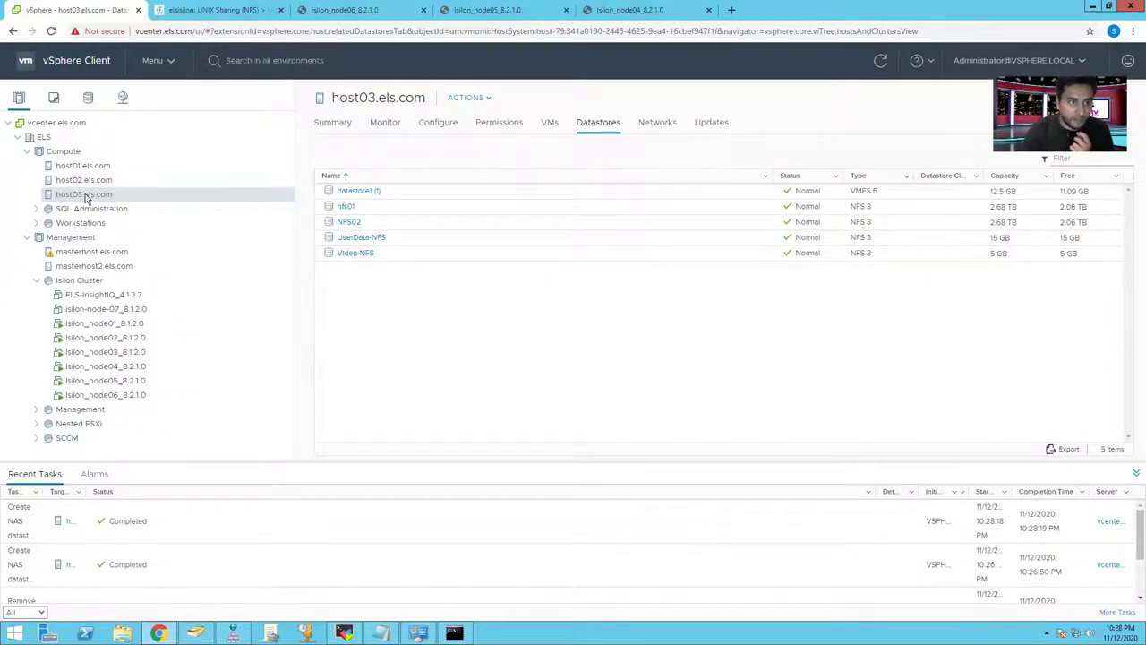
Switch to OneFS, close the video export's details and list the NFS exports of the audio access zone.
click(215, 10)
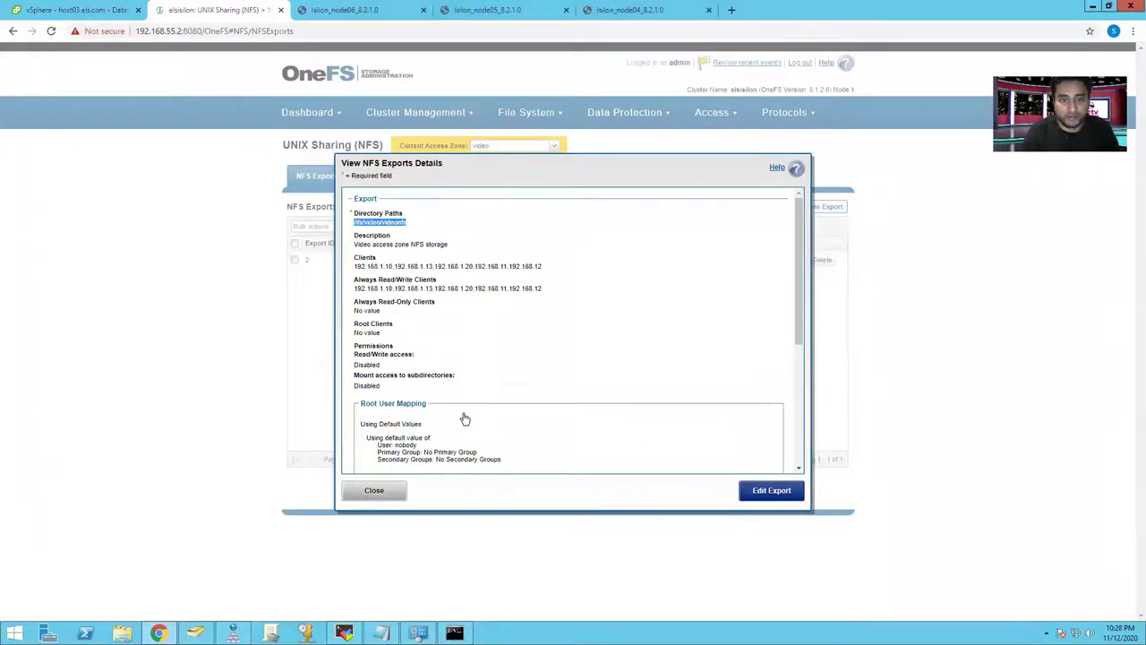
click(381, 491)
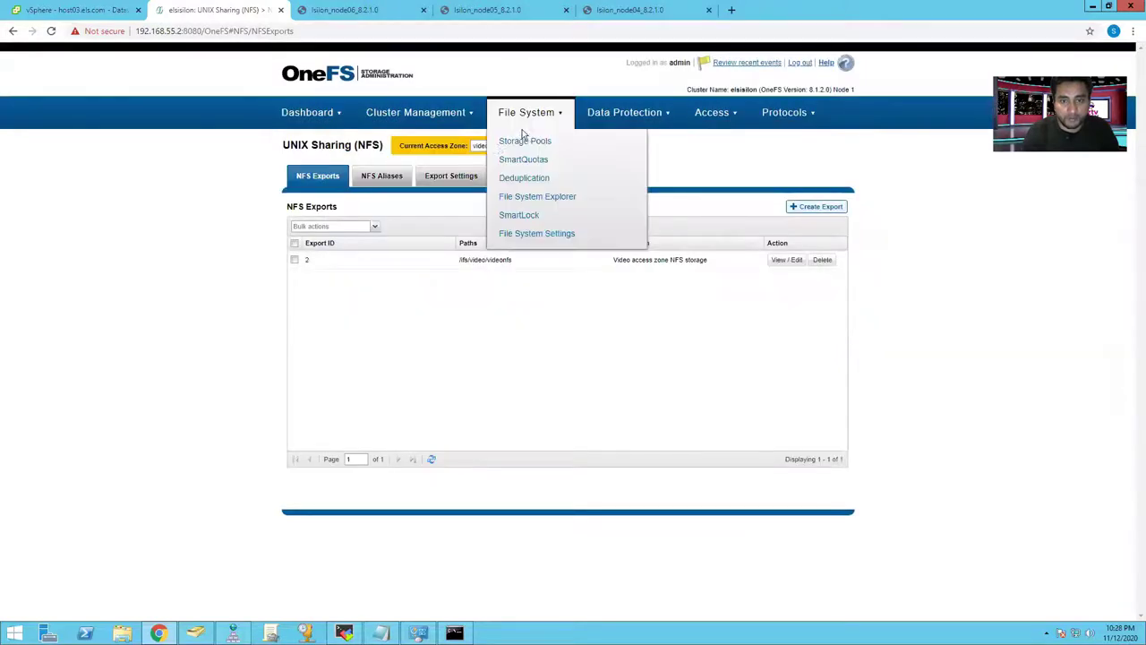
click(501, 146)
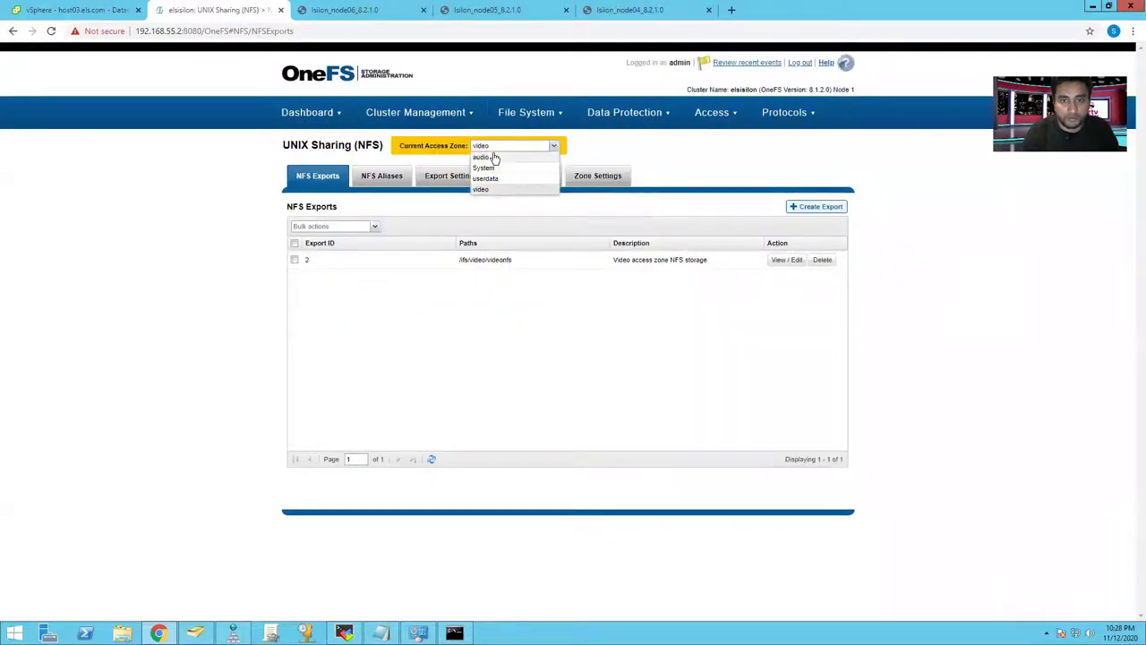
click(495, 158)
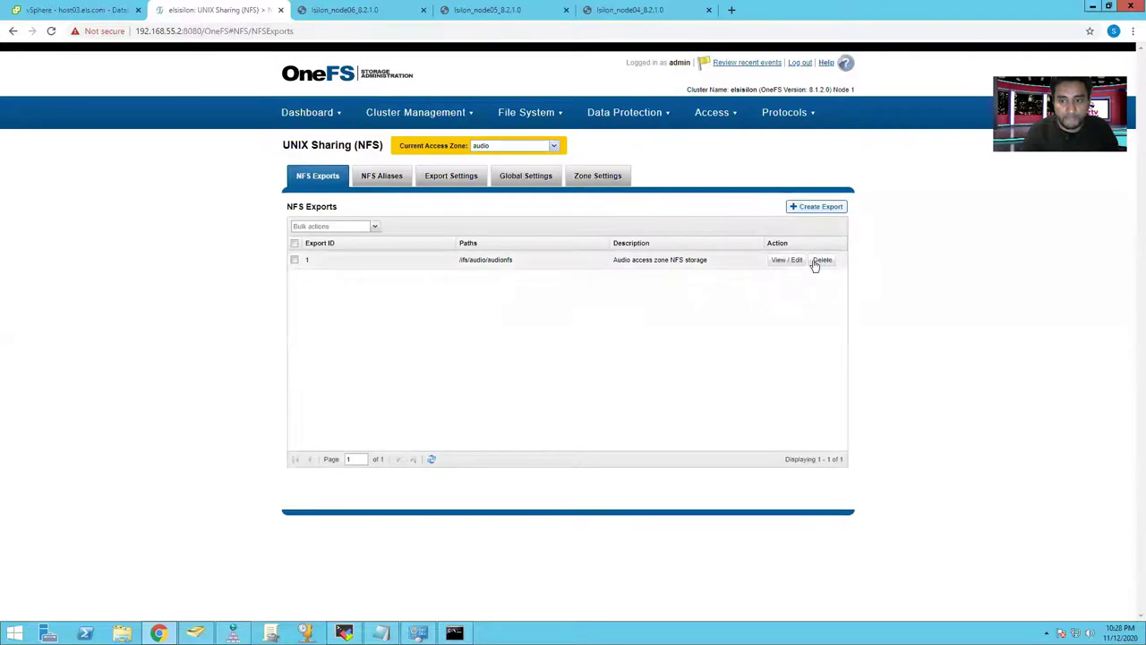
Open the audio export's details, look through them and copy the directory path /ifs/audio/audionfs.
click(787, 260)
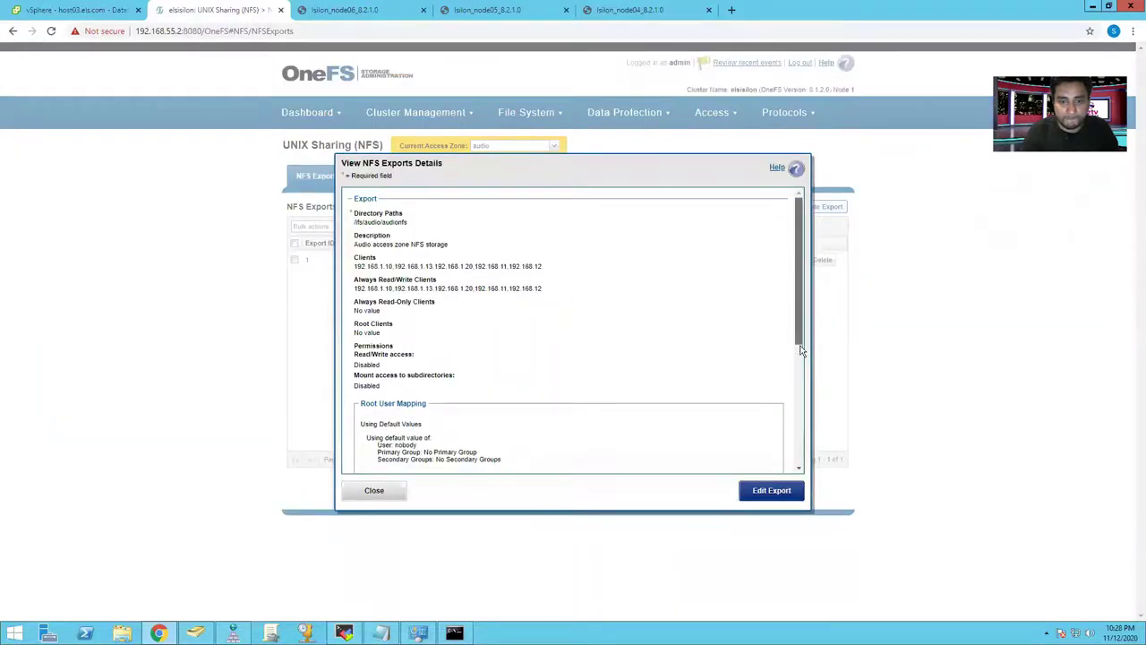
drag(799, 354, 812, 419)
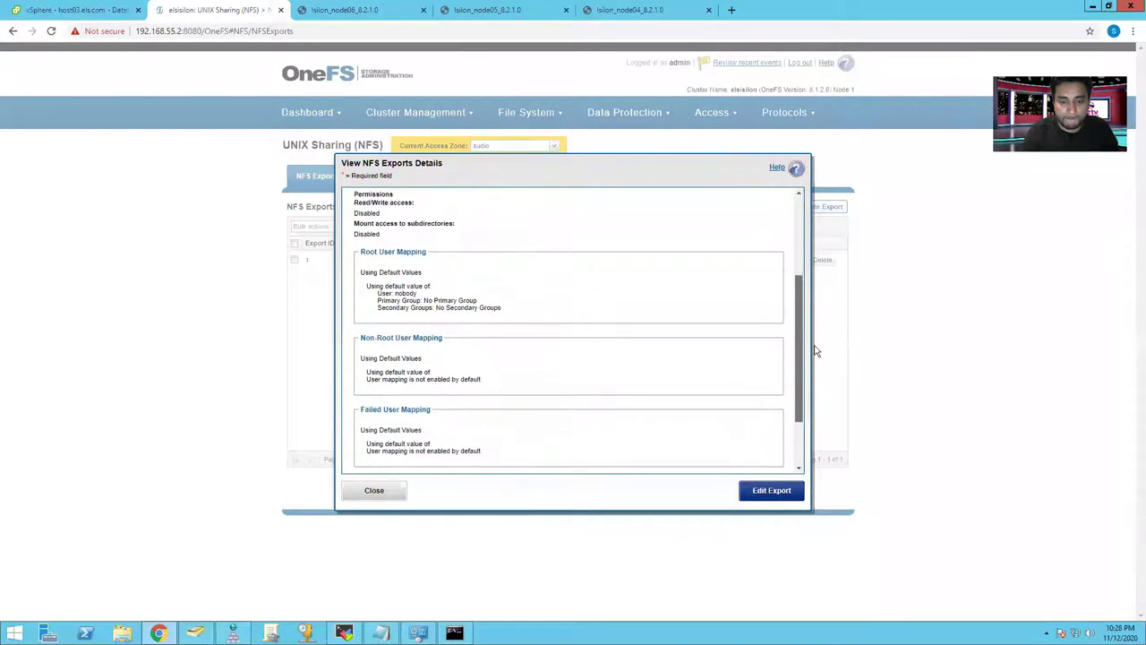
scroll(430, 242, up, 3)
drag(410, 231, 355, 222)
key(ctrl+c)
click(422, 226)
click(411, 225)
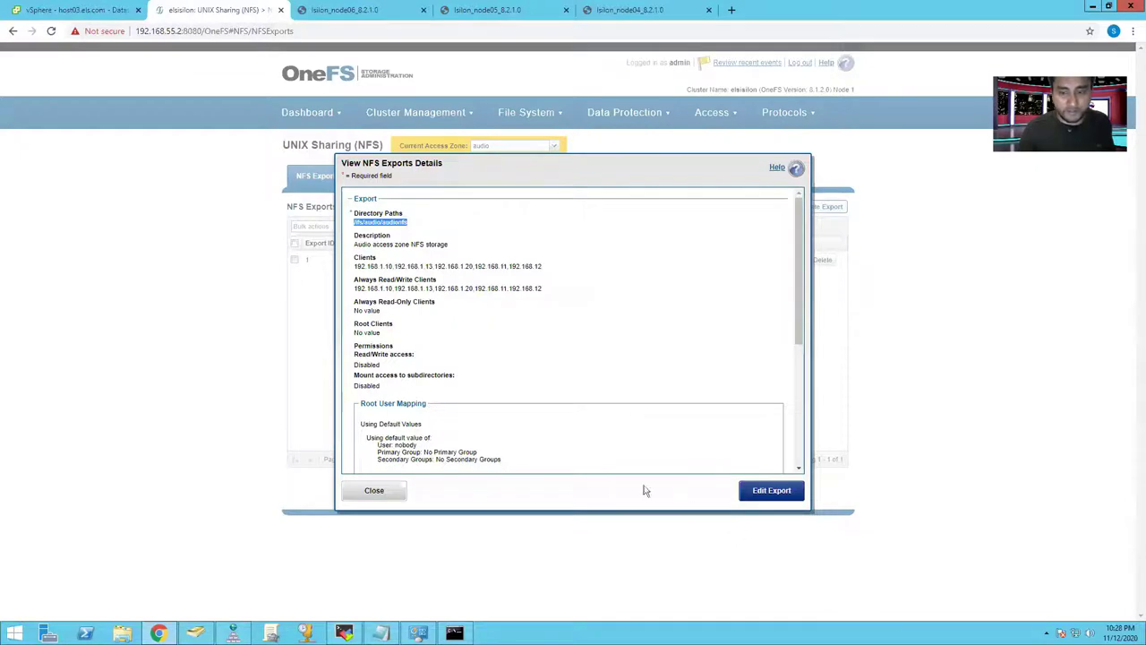
Back in the vSphere Client, start another new datastore on host03.els.com, choosing type NFS and version NFS 3.
click(76, 10)
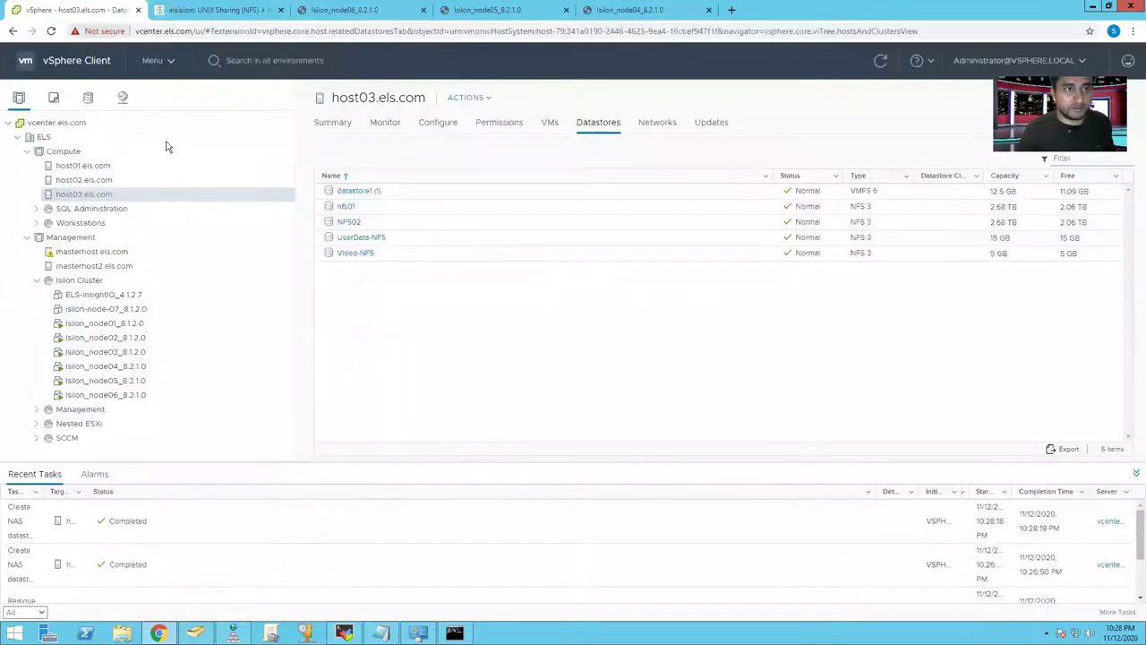
right_click(90, 194)
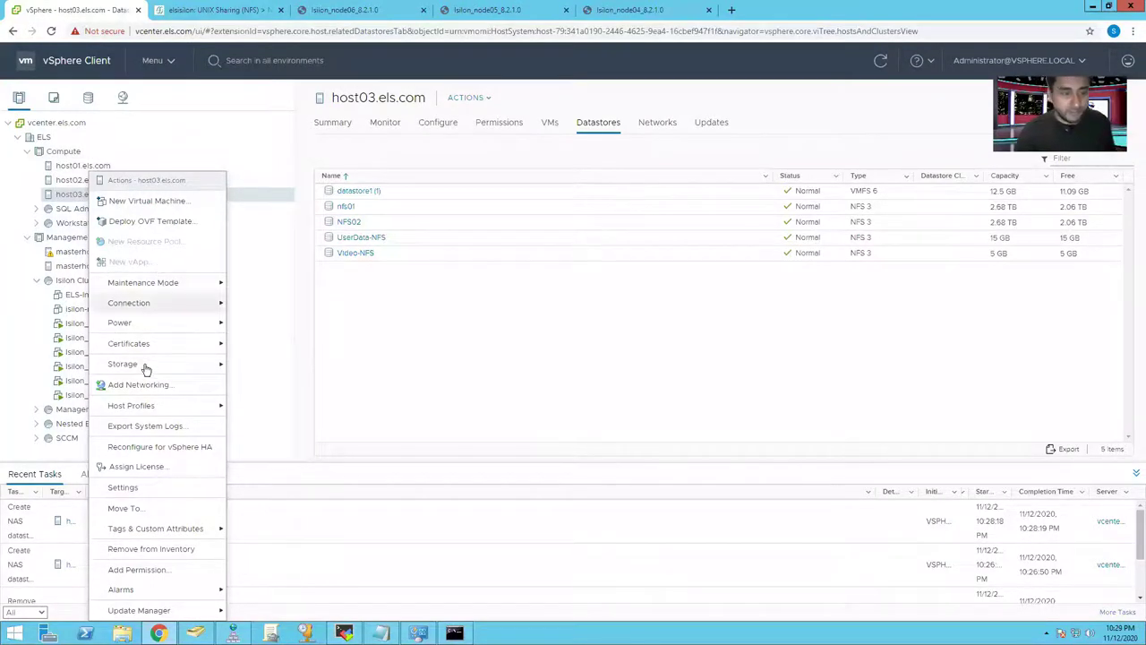
mouse_move(158, 366)
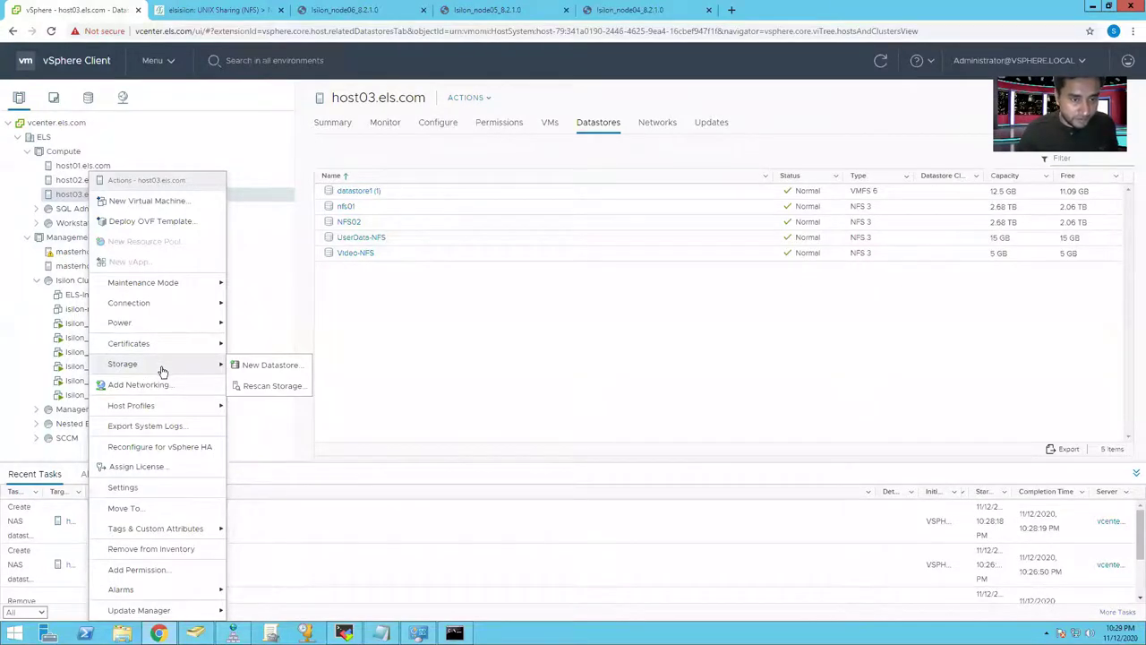
click(237, 365)
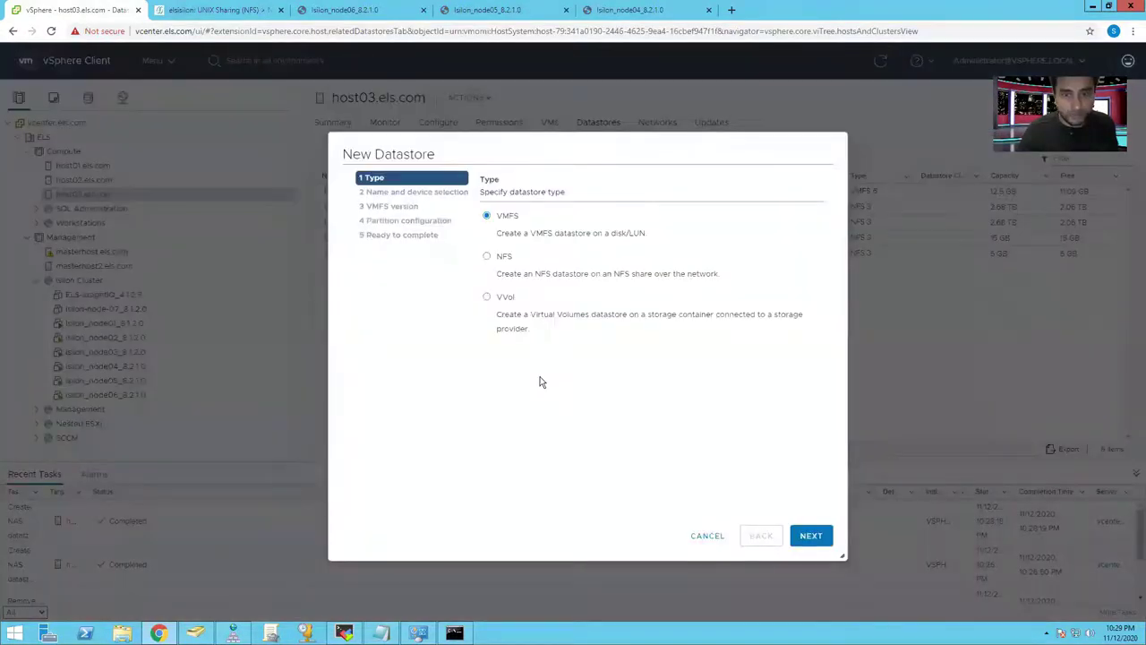
click(486, 256)
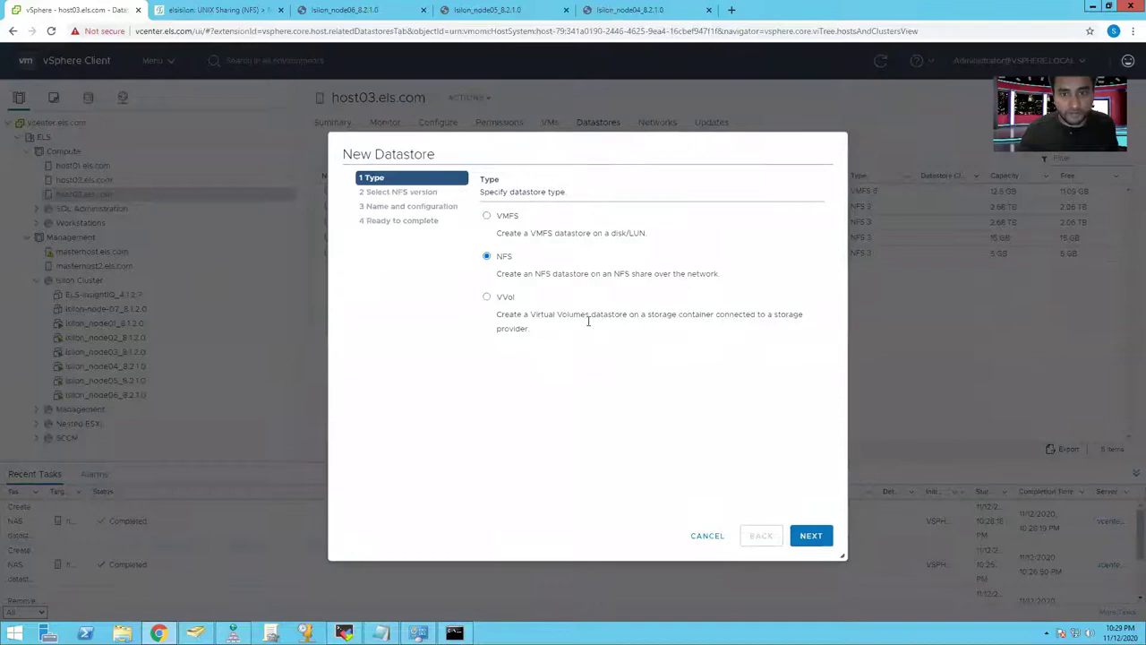
click(811, 536)
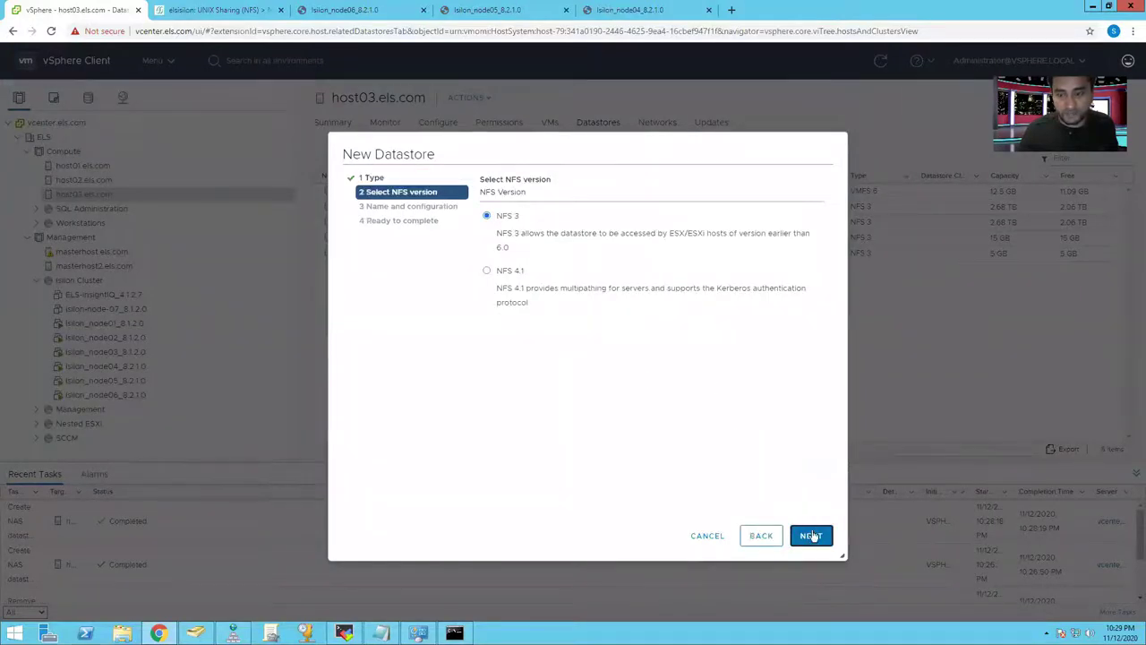
click(811, 536)
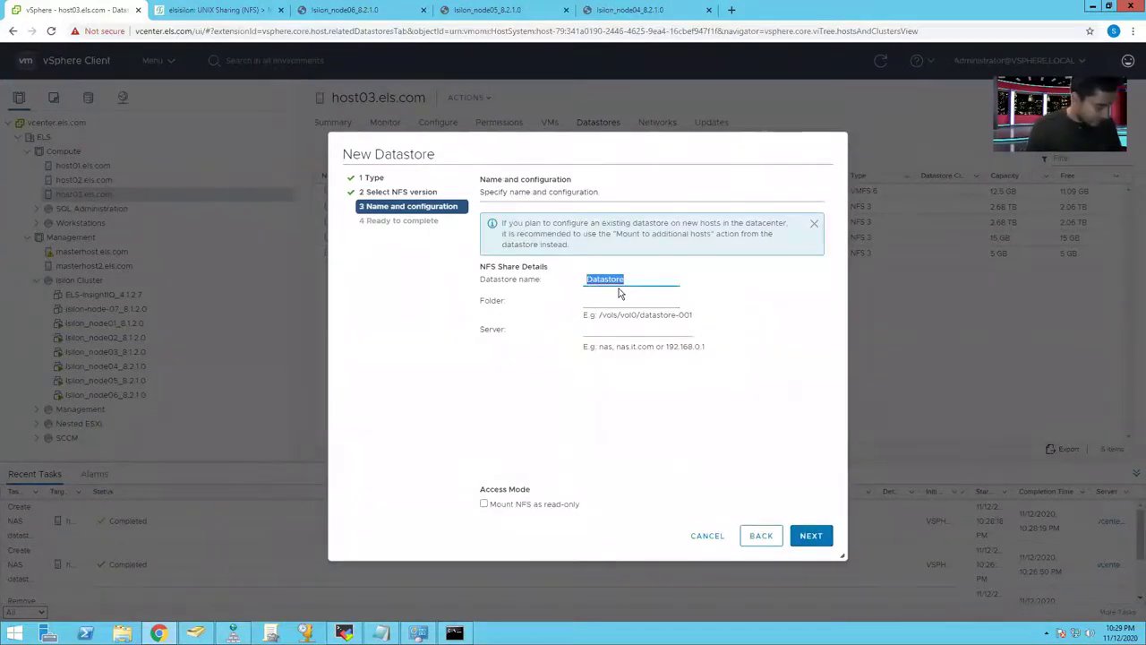
Name the new datastore Audio-NFS, with the copied path /ifs/audio/audionfs as its folder and 192.168.55.77 as its server.
text(Audi)
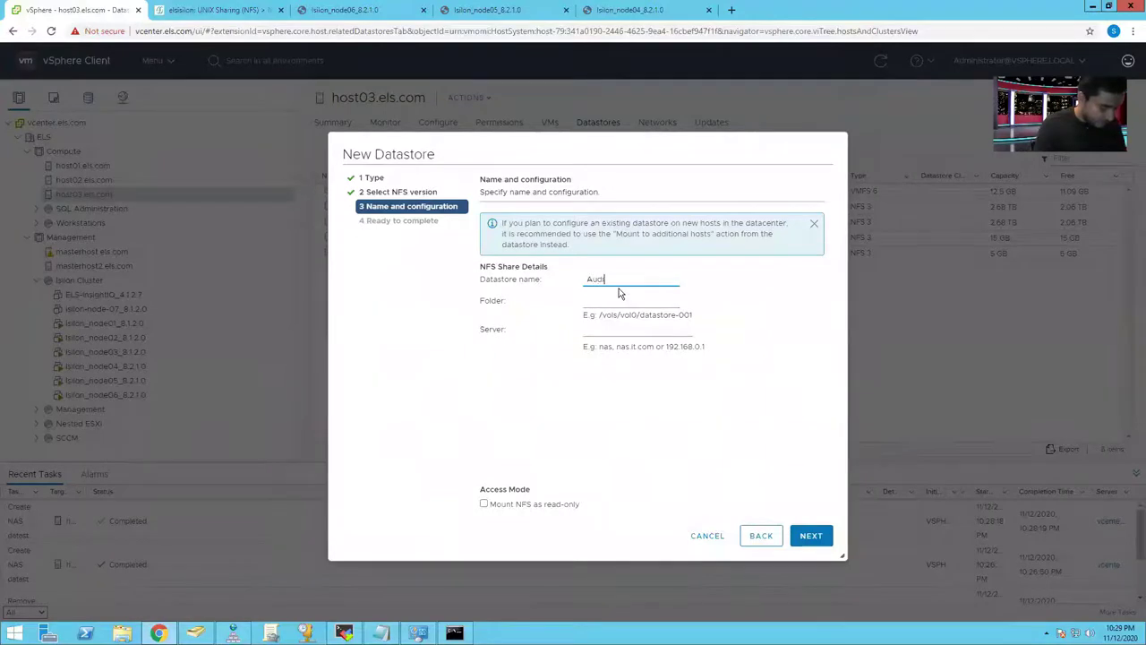
text(o-NFS)
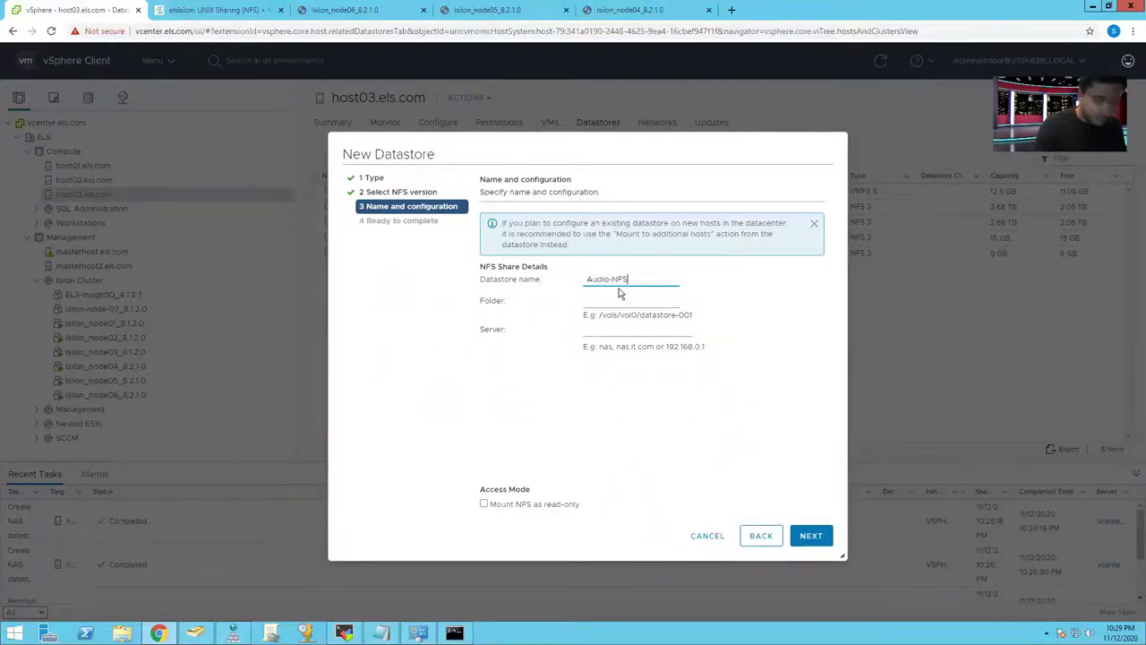
click(614, 301)
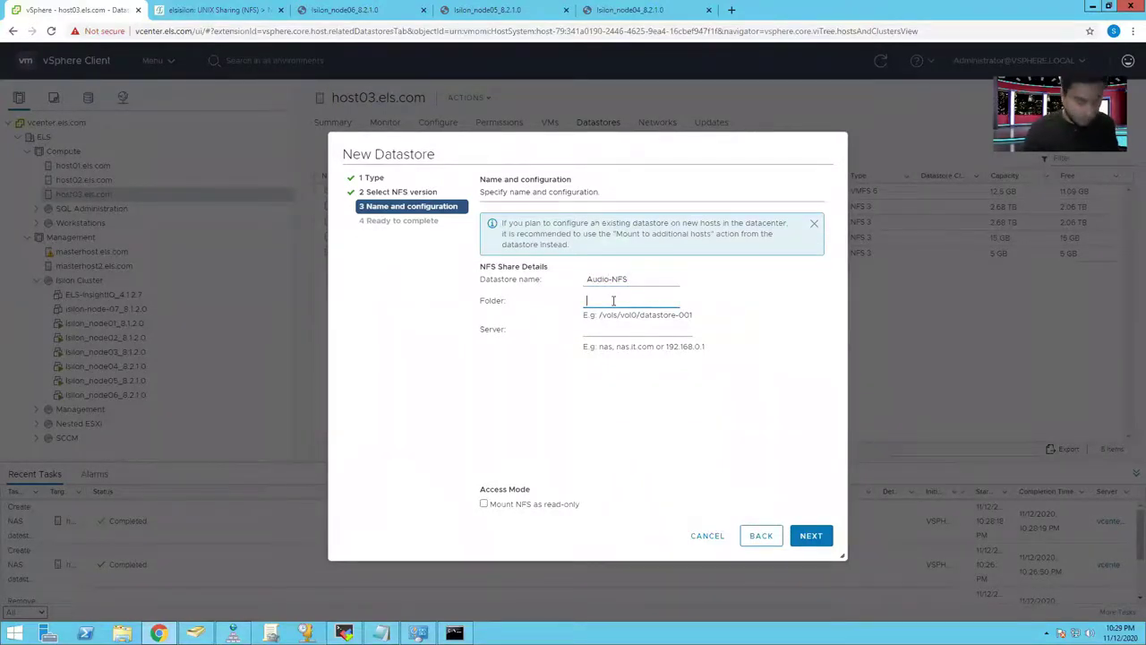
key(ctrl+v)
click(635, 335)
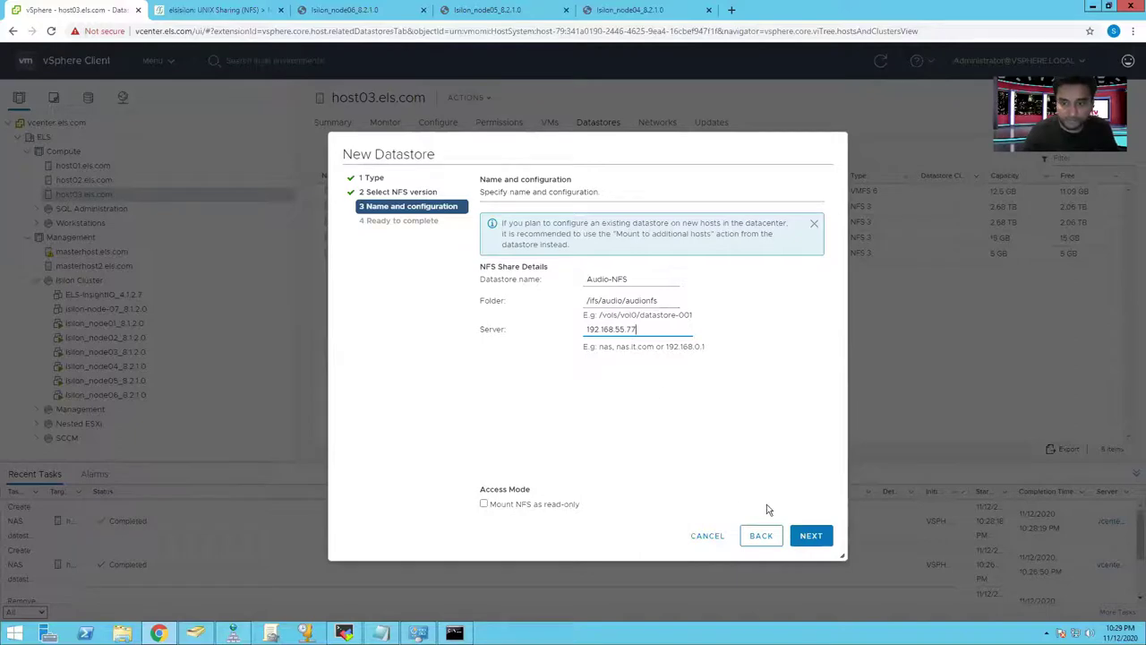
Finish creating the Audio-NFS datastore and check its capacity in the host03.els.com datastore list.
click(813, 537)
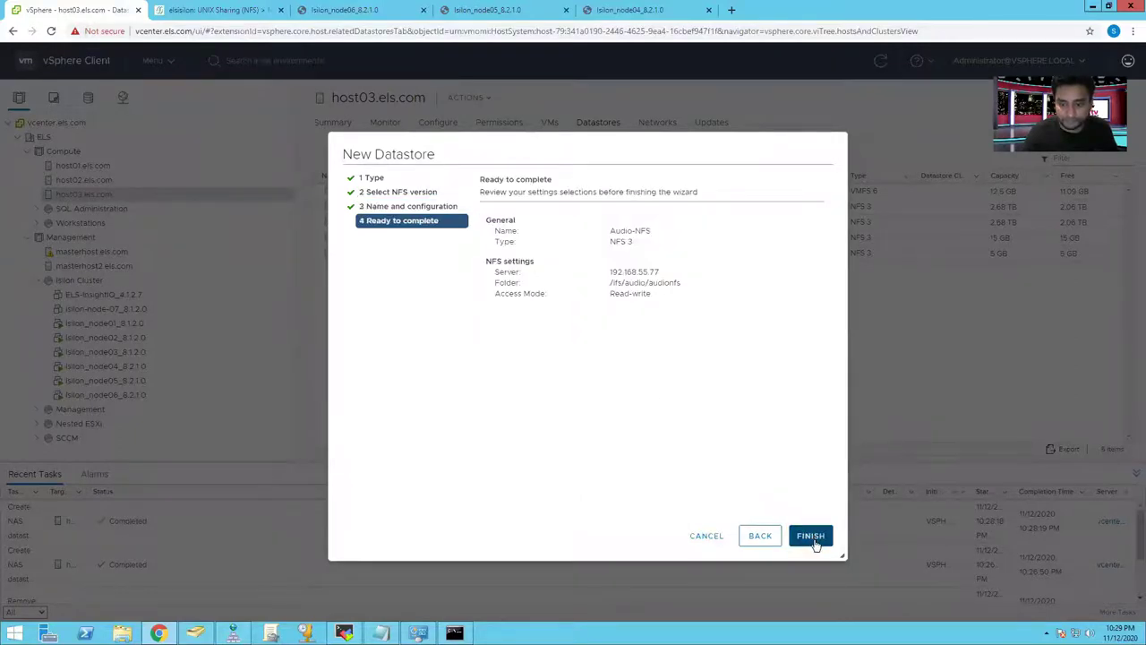
click(812, 538)
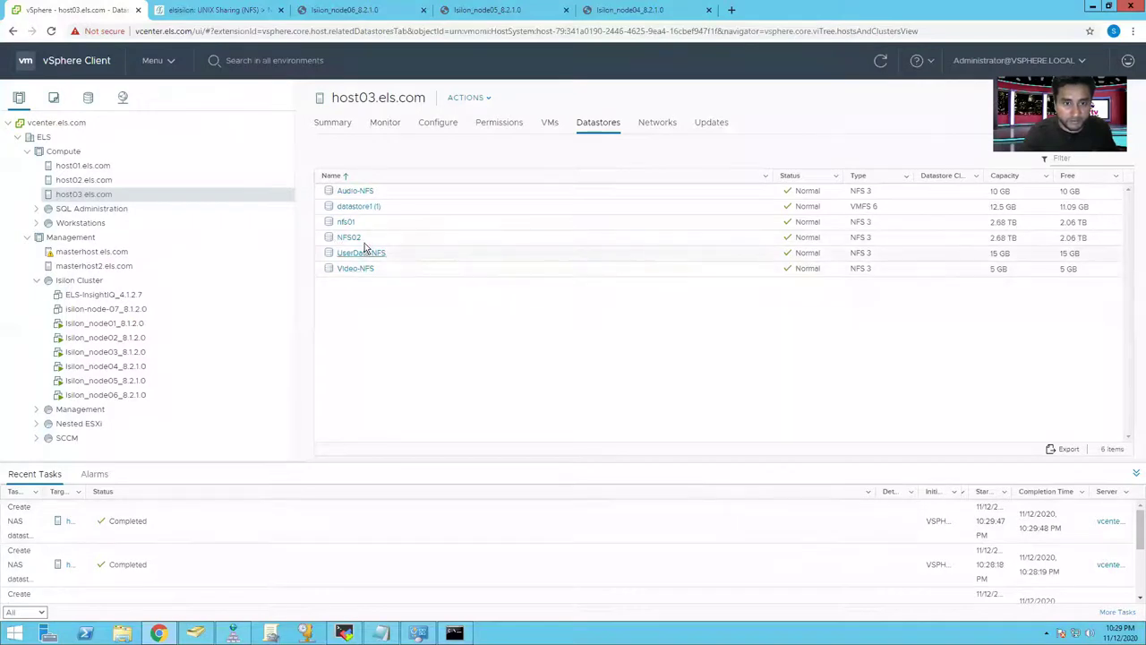
click(1005, 190)
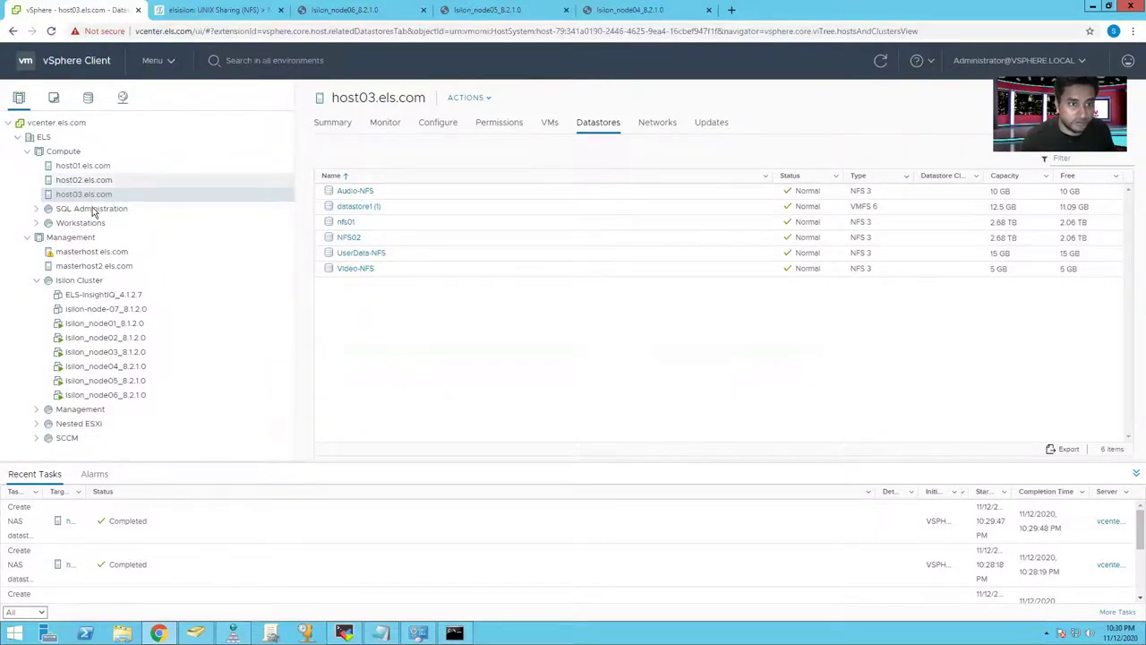
Switch to OneFS, close the audio export's details and review the SmartQuotas hard limits of the directory quotas.
click(212, 17)
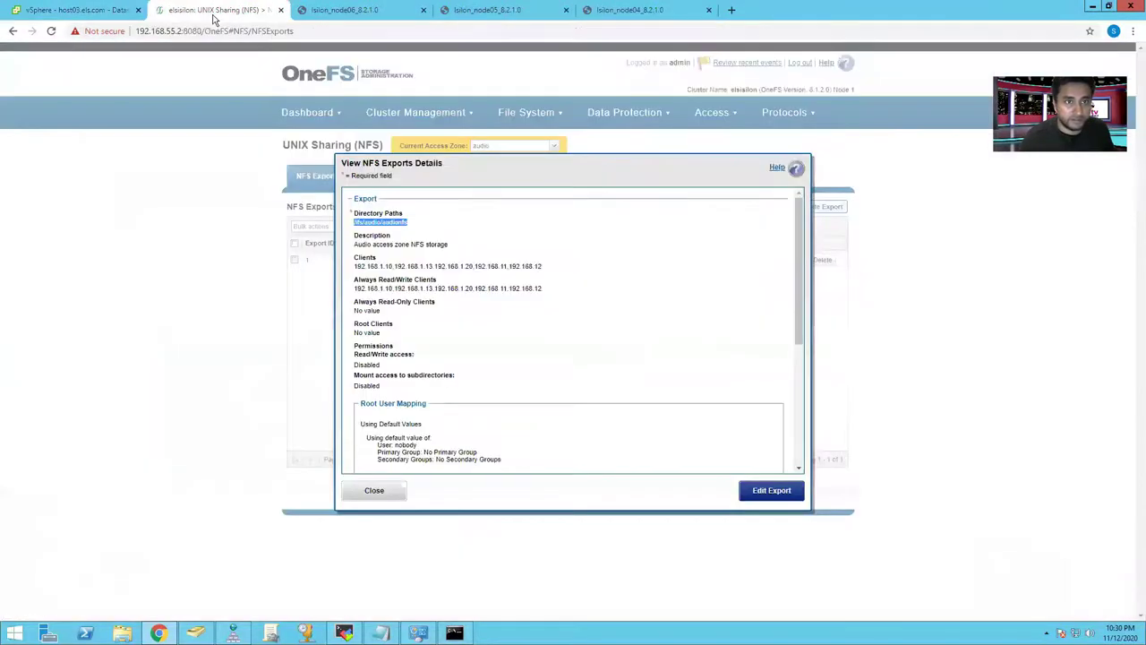
click(394, 494)
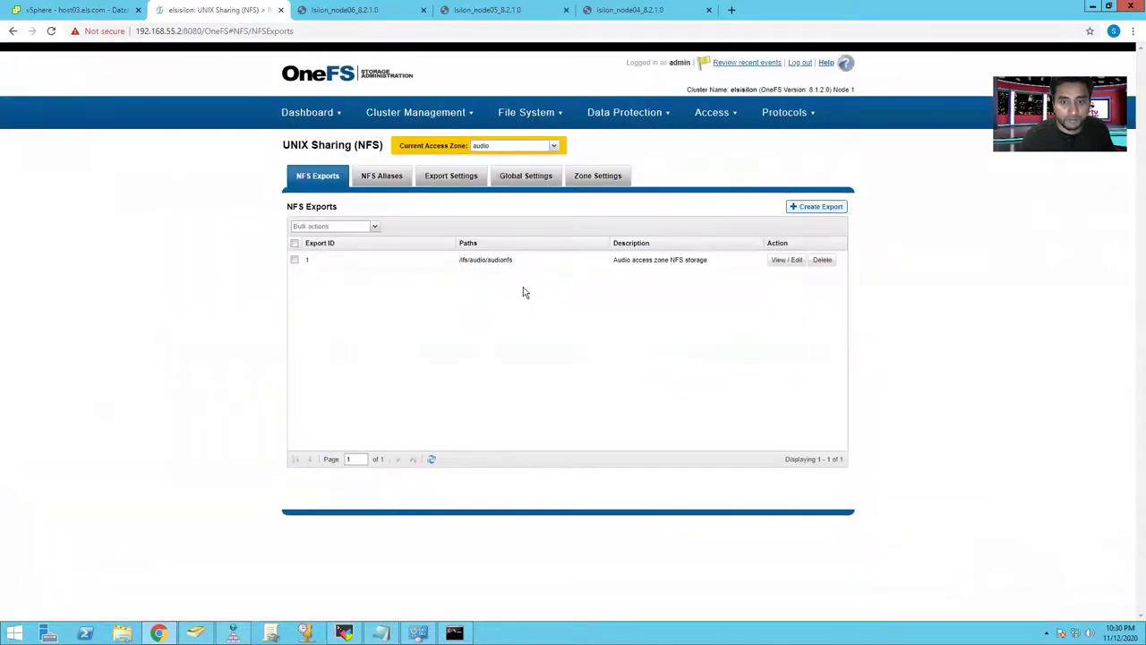
mouse_move(538, 112)
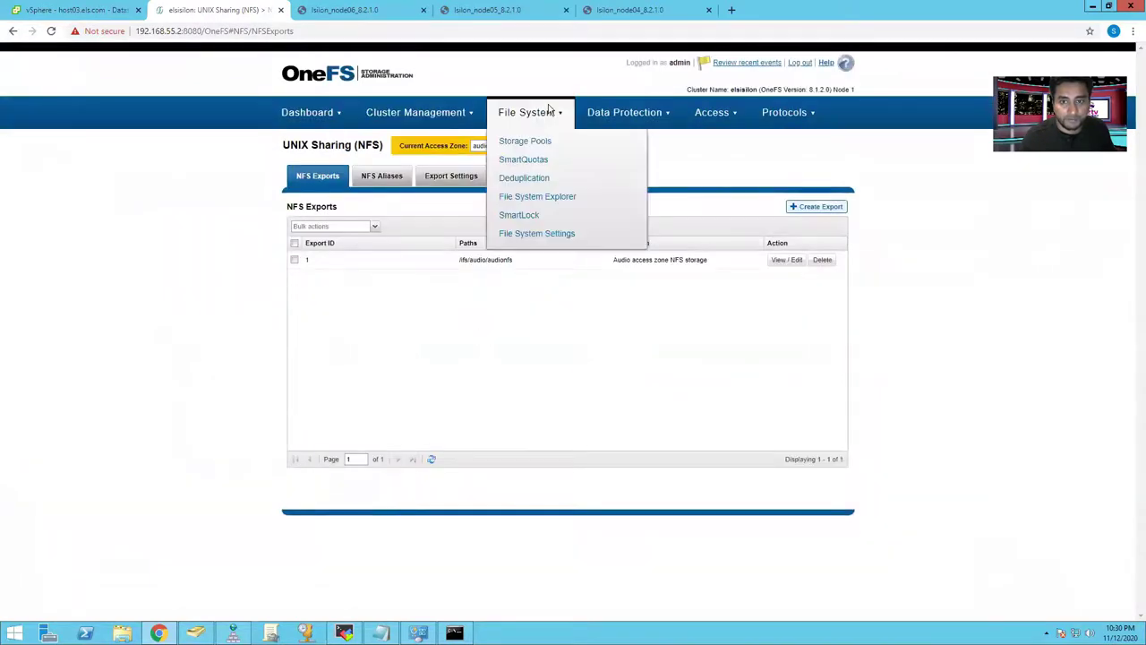
click(533, 166)
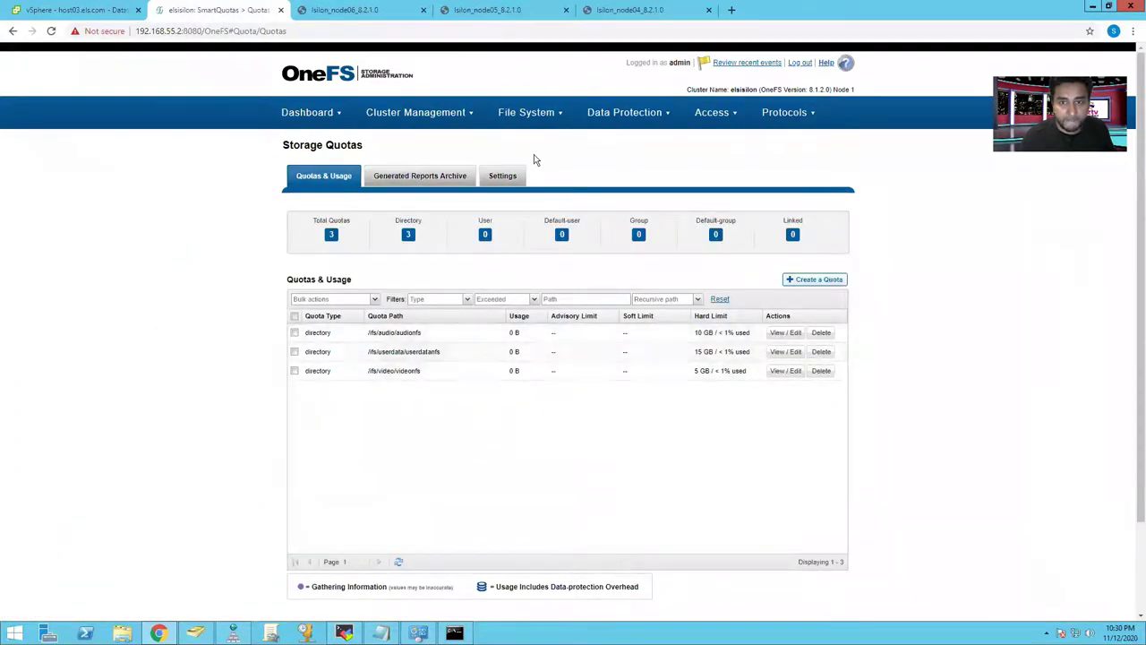
Return to UNIX Sharing (NFS) and list the NFS exports of the System access zone.
mouse_move(784, 112)
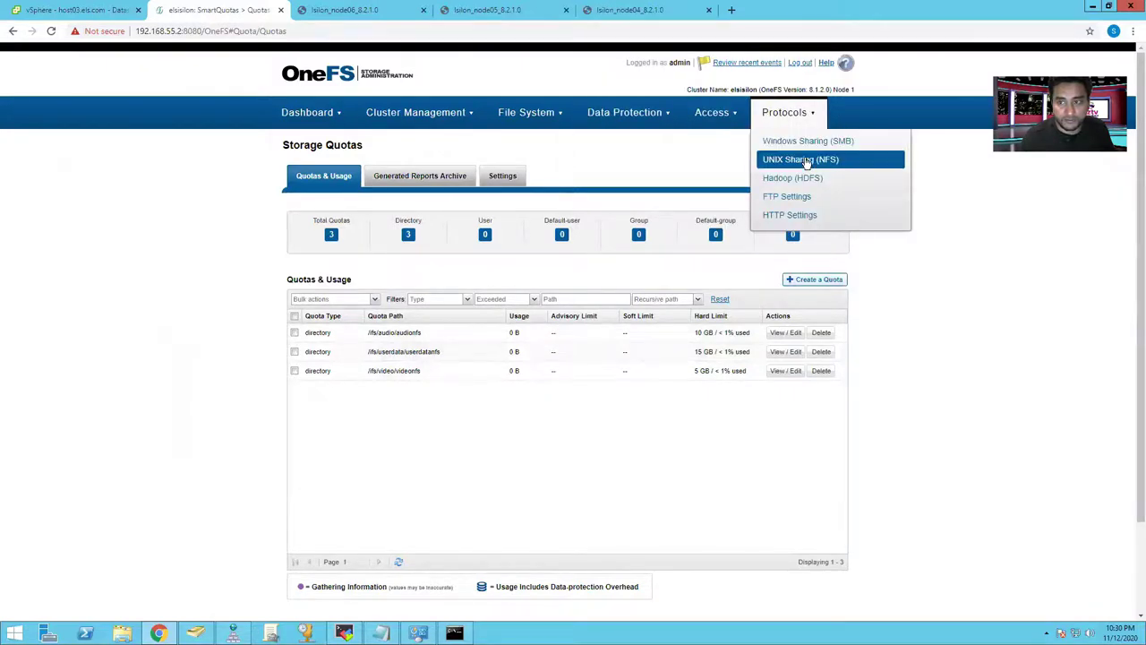
click(804, 161)
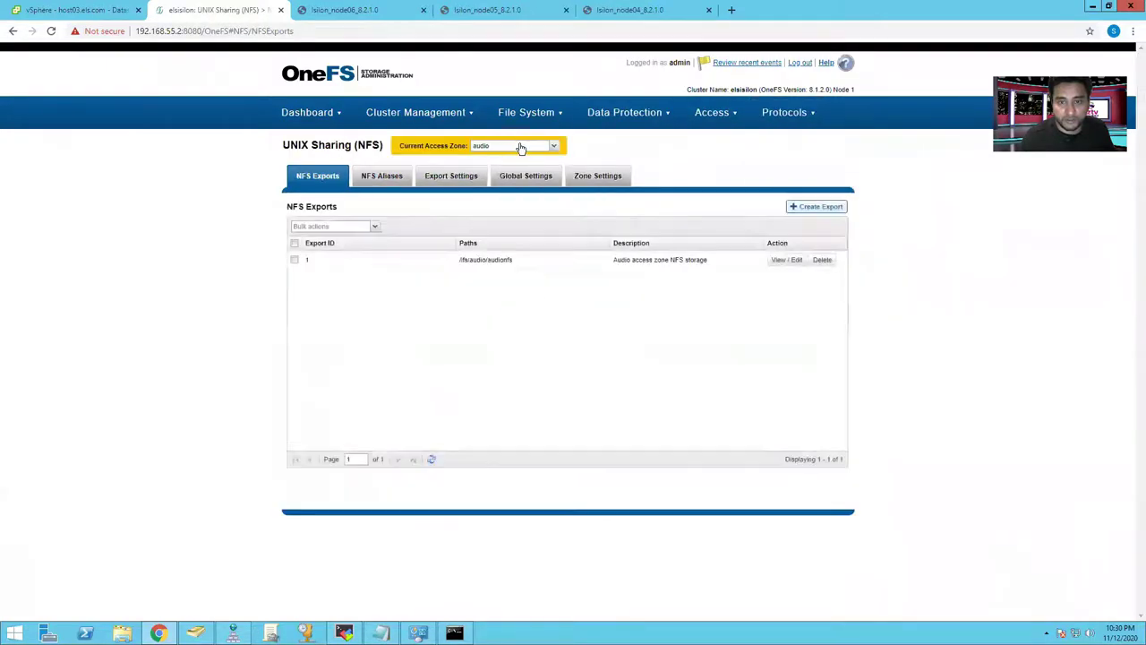
click(520, 148)
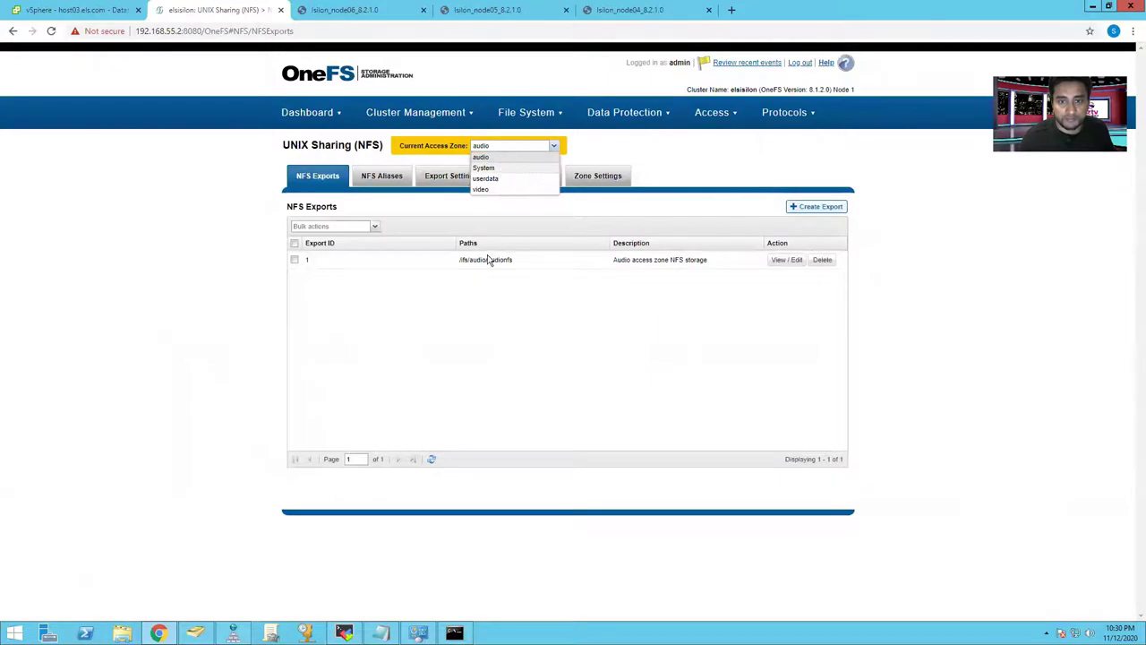
click(484, 168)
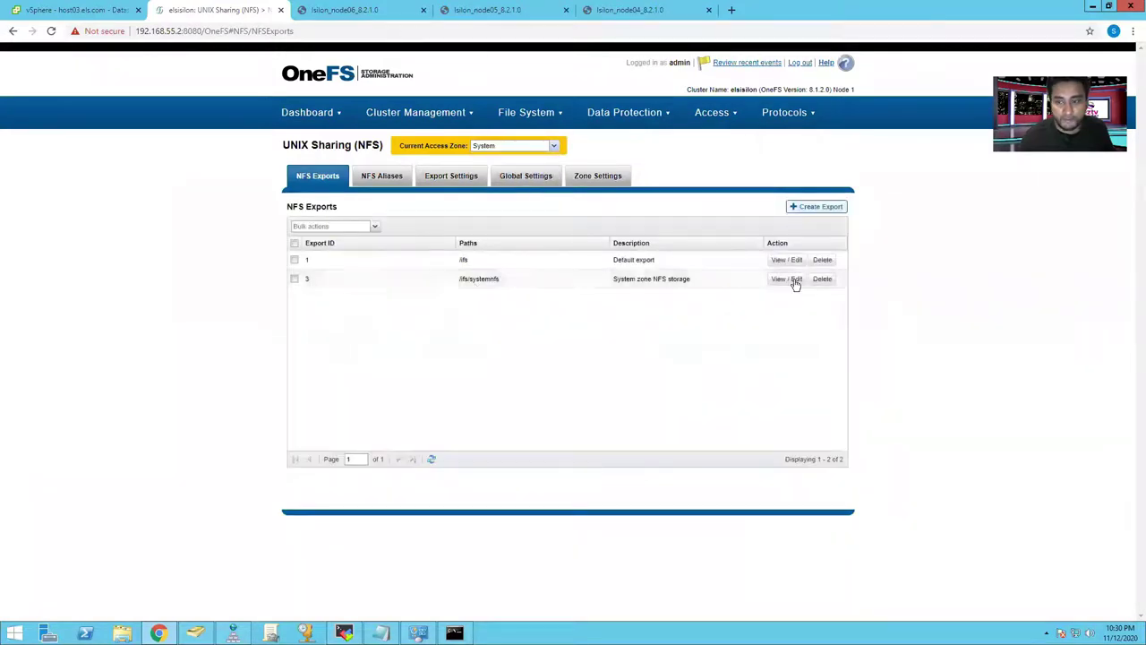
Copy the directory path /ifs/systemnfs from the details of the System zone NFS storage export, and close the details.
click(795, 283)
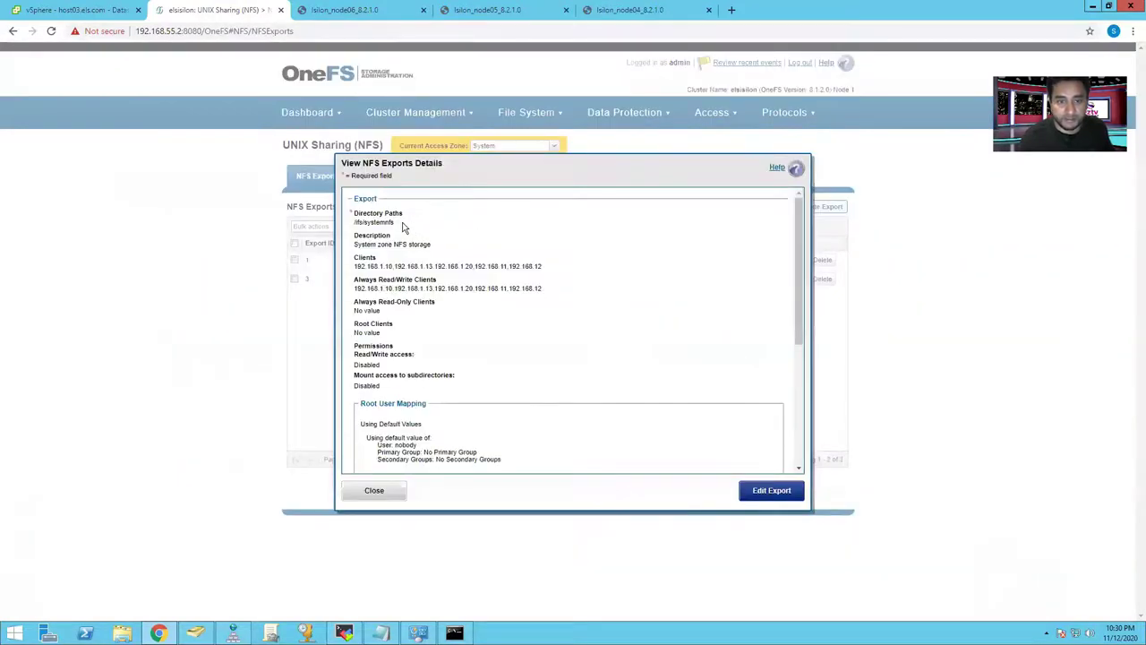
double_click(397, 229)
click(397, 230)
triple_click(394, 221)
key(ctrl+c)
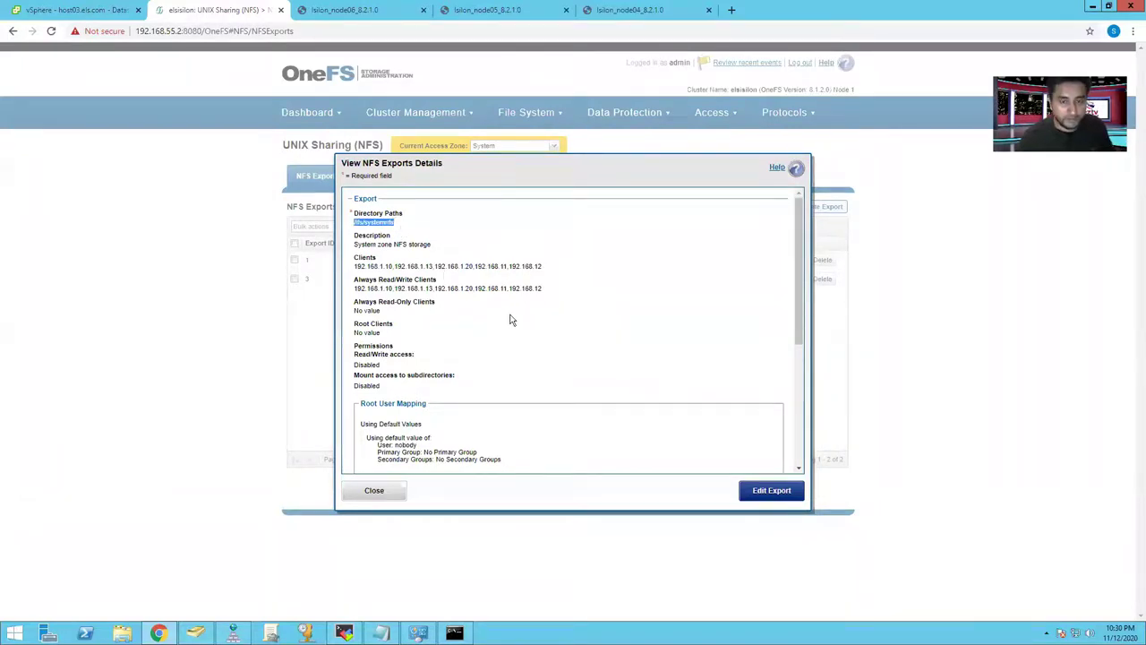
click(375, 491)
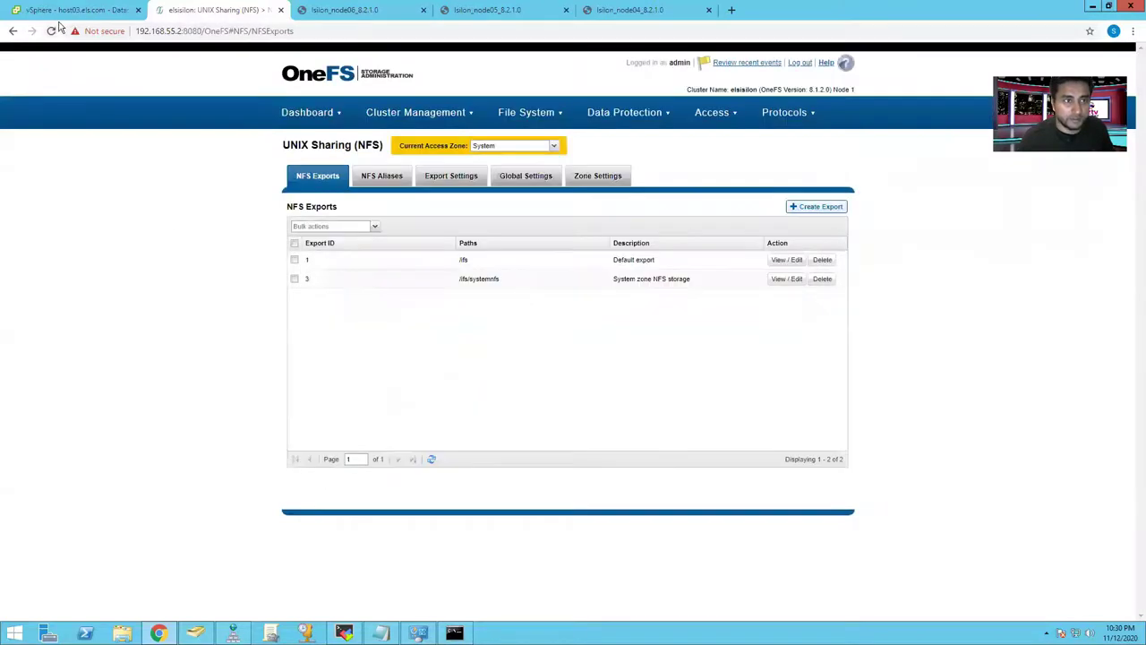
Back in the vSphere Client, start a new datastore on host03.els.com with type NFS and version NFS 3.
click(67, 11)
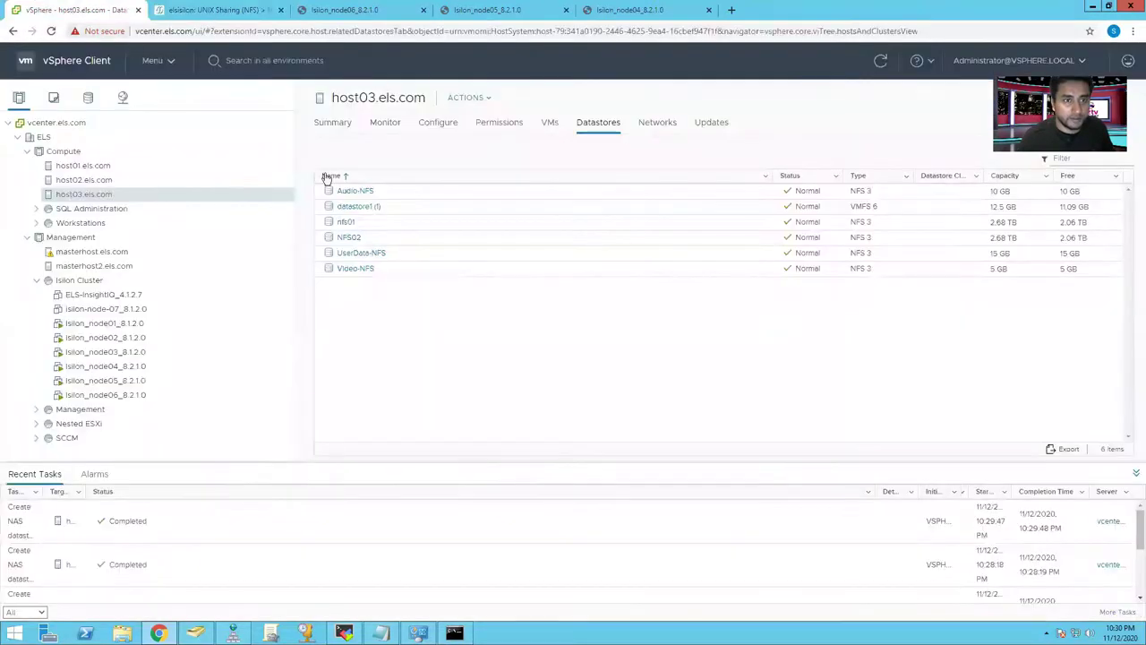
right_click(105, 198)
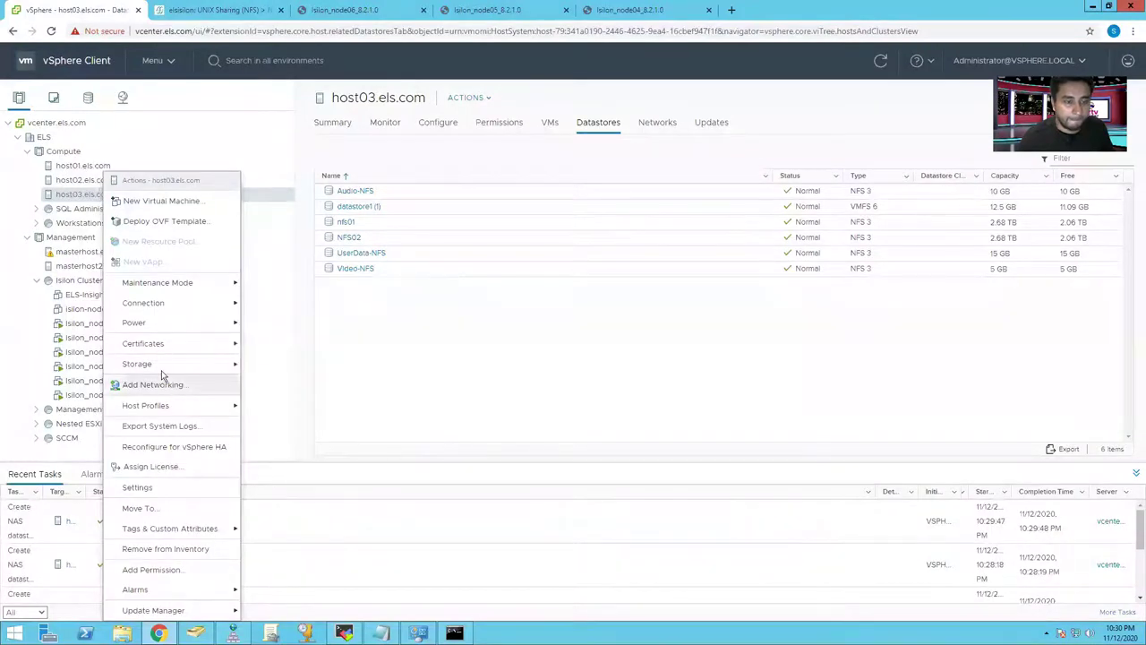
mouse_move(159, 368)
click(274, 366)
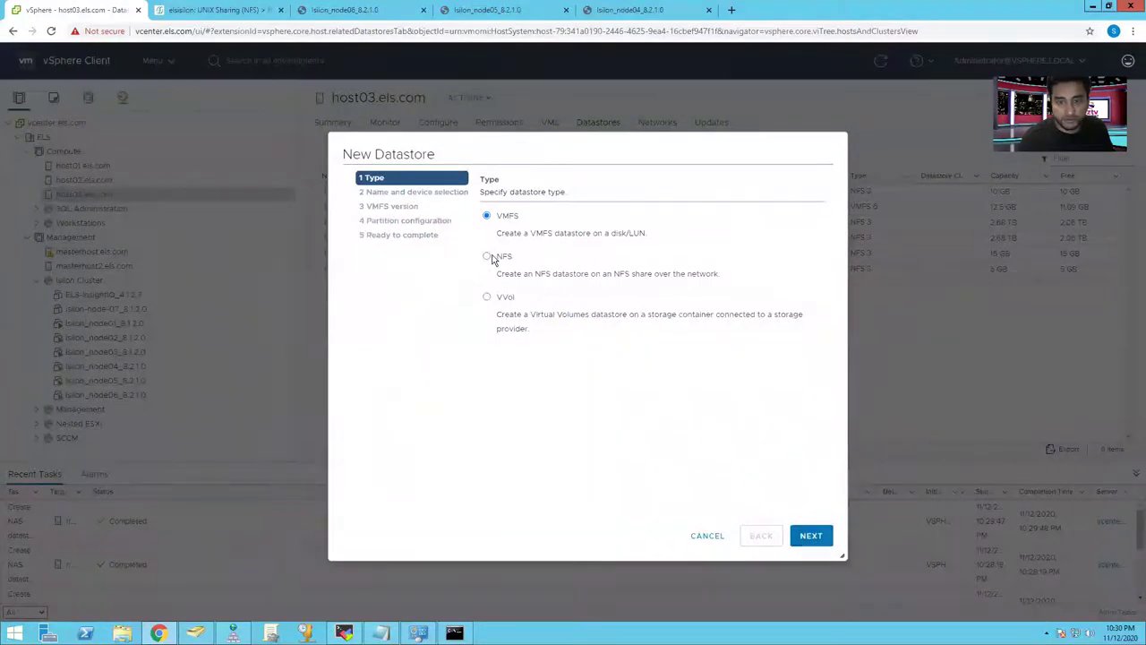
click(487, 257)
click(811, 536)
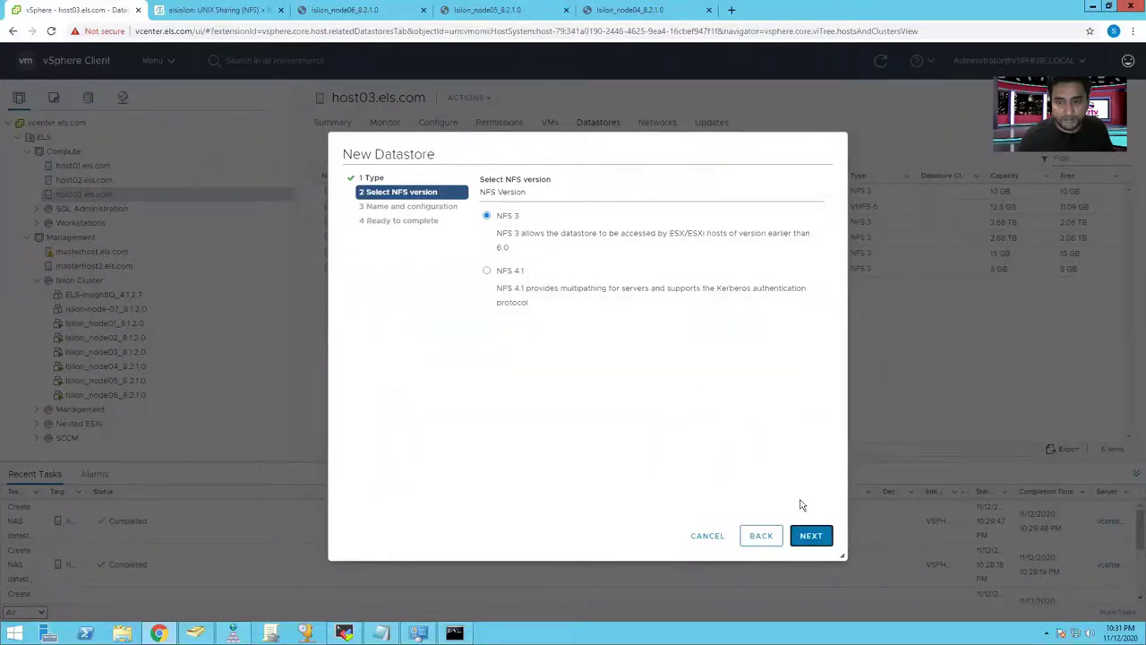
click(813, 538)
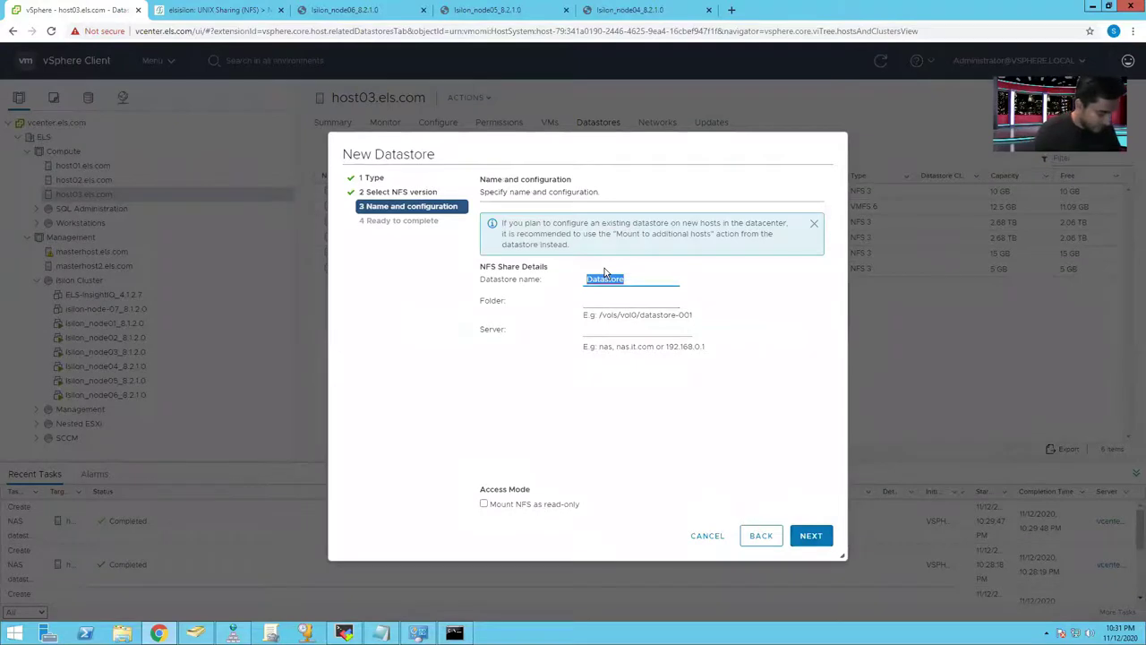
Create the datastore as System-NFS with the copied folder /ifs/systemnfs and server 192.168.55.15, and check its capacity.
text(System-NFS)
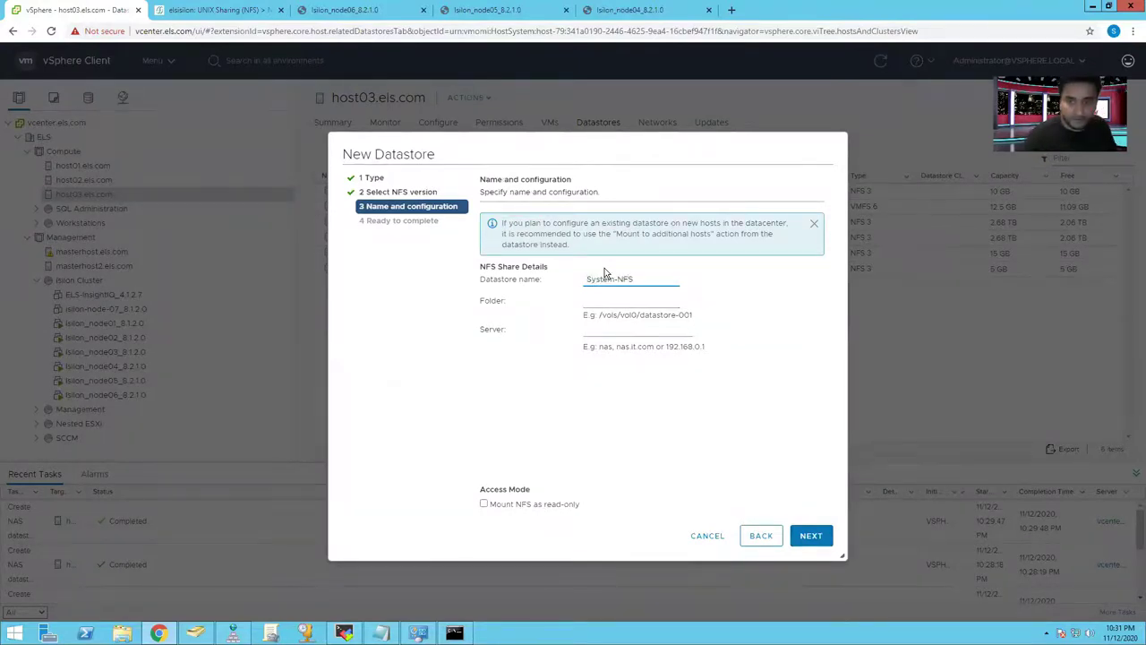
click(609, 300)
key(ctrl+v)
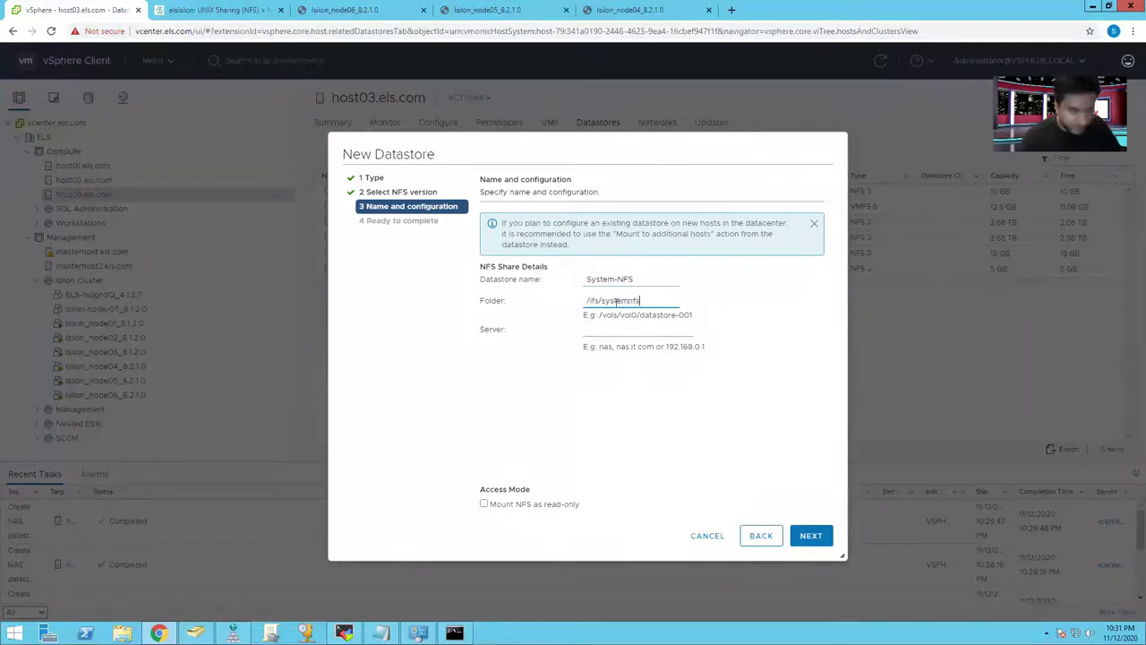
click(625, 332)
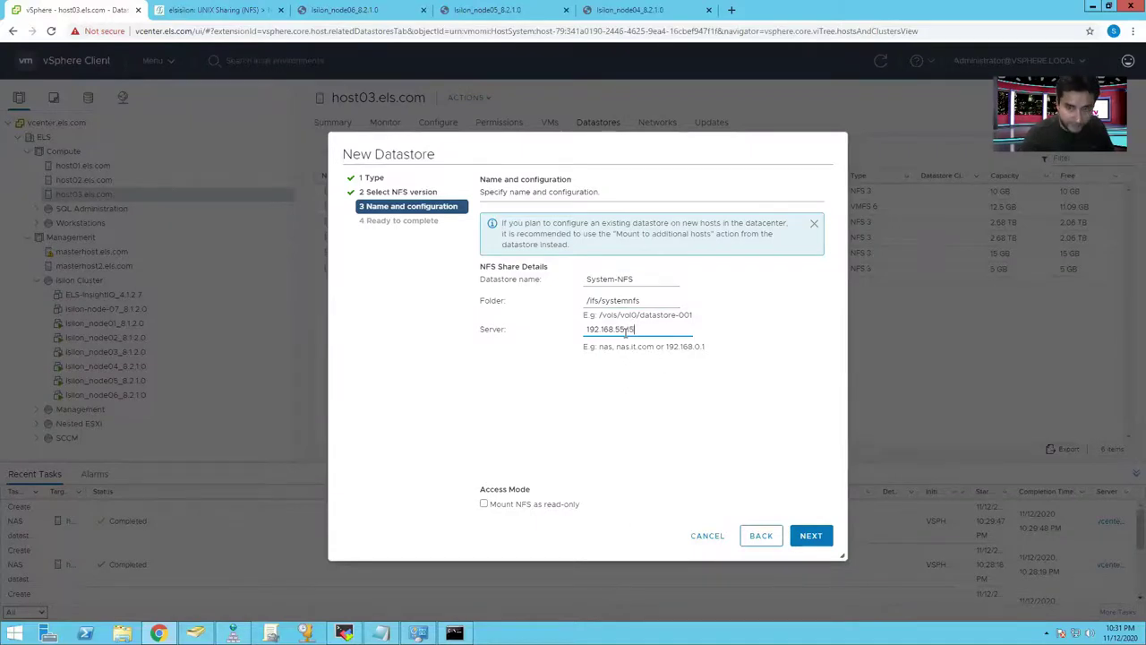
click(818, 541)
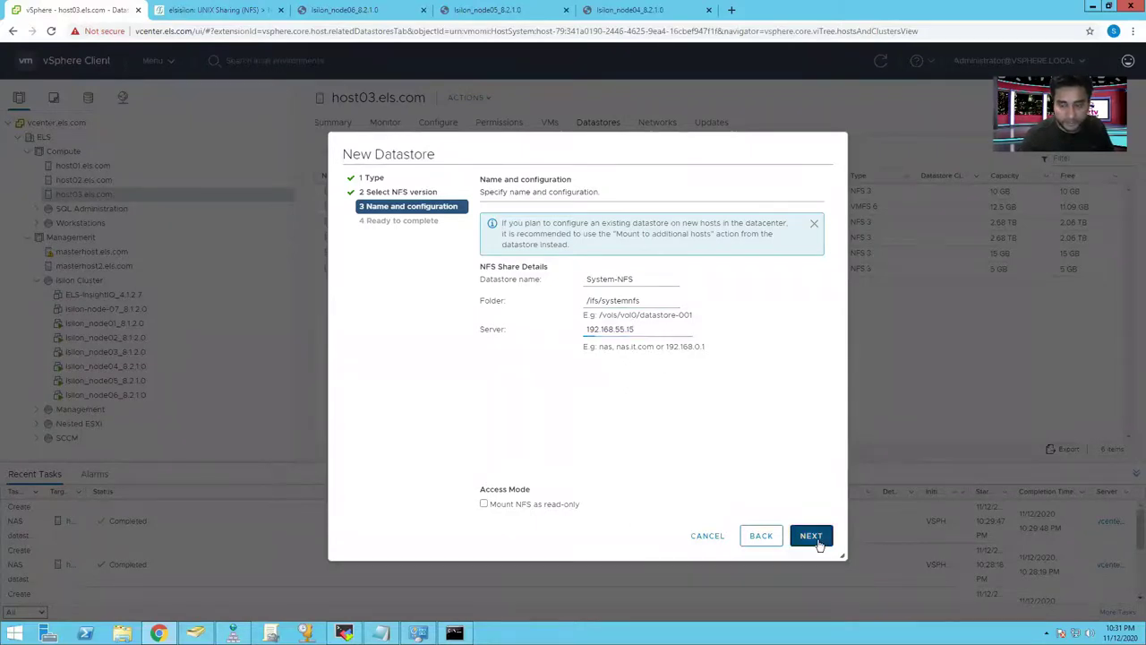
click(818, 543)
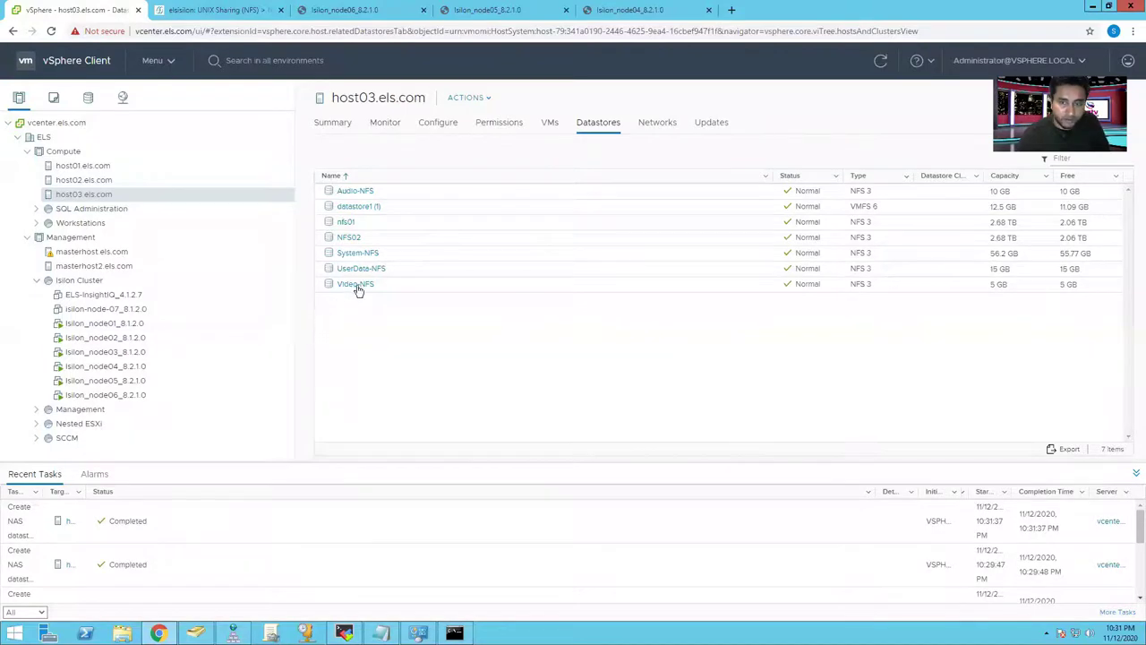
click(1014, 257)
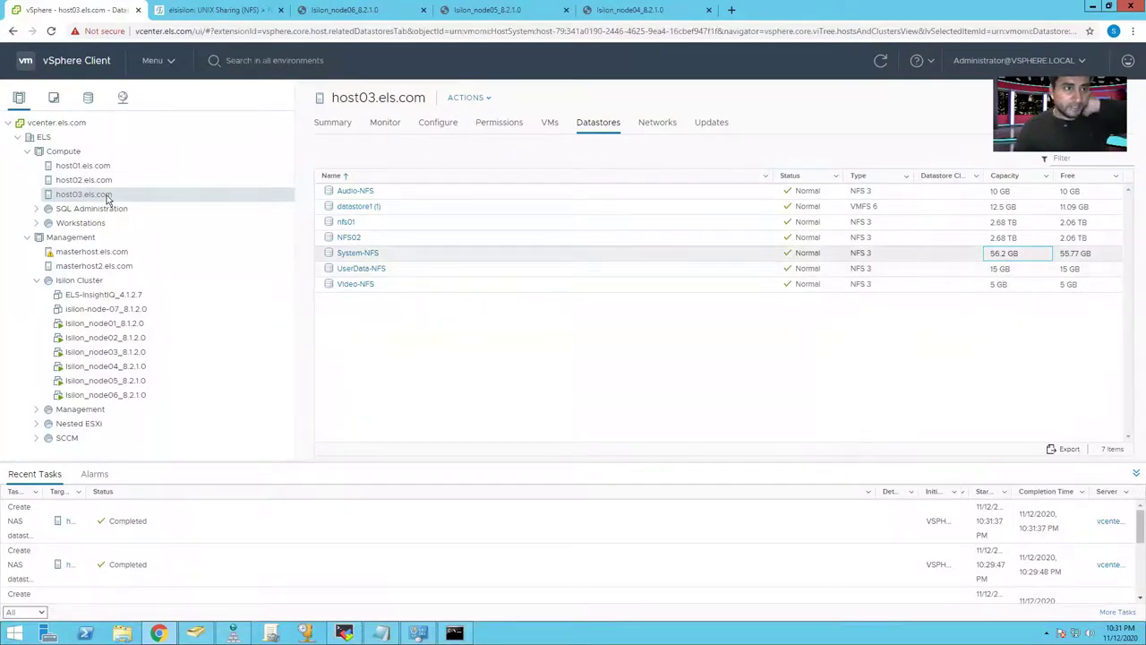
Look over the datastore inventory and compare which datastores are mounted on host01.els.com and host02.els.com.
click(88, 97)
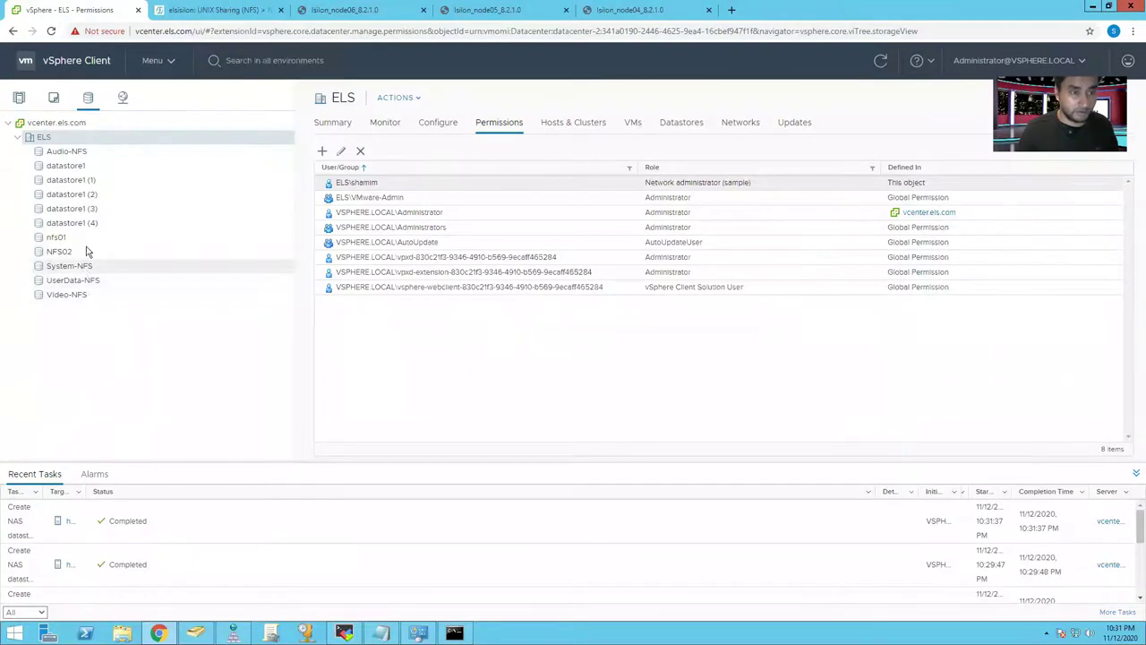
click(19, 98)
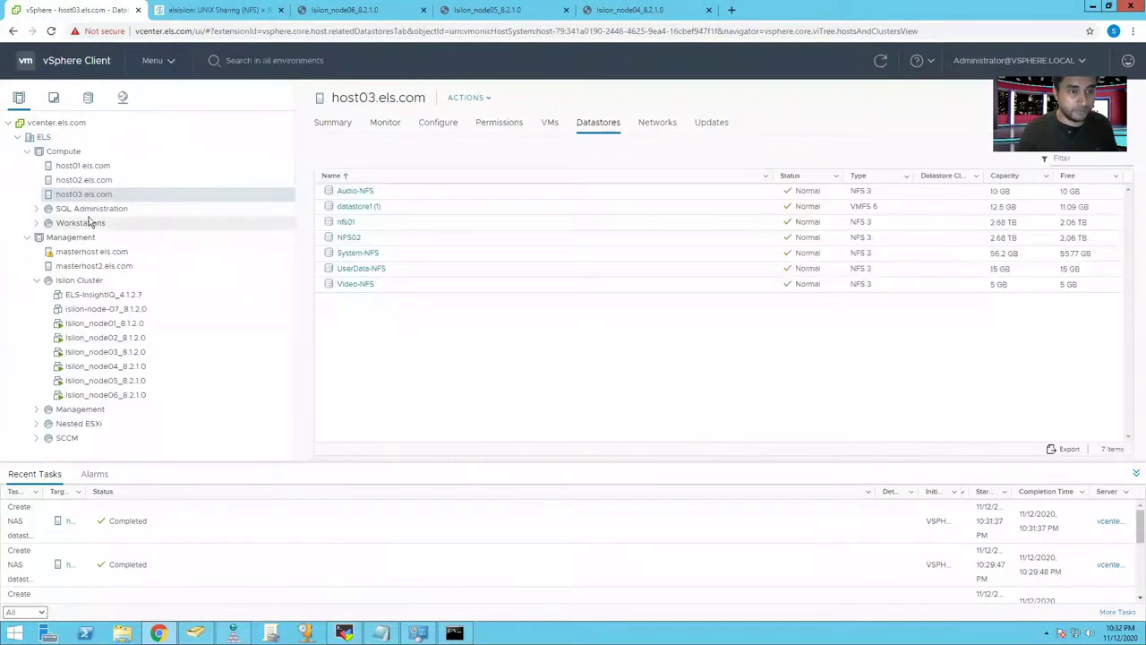
click(85, 168)
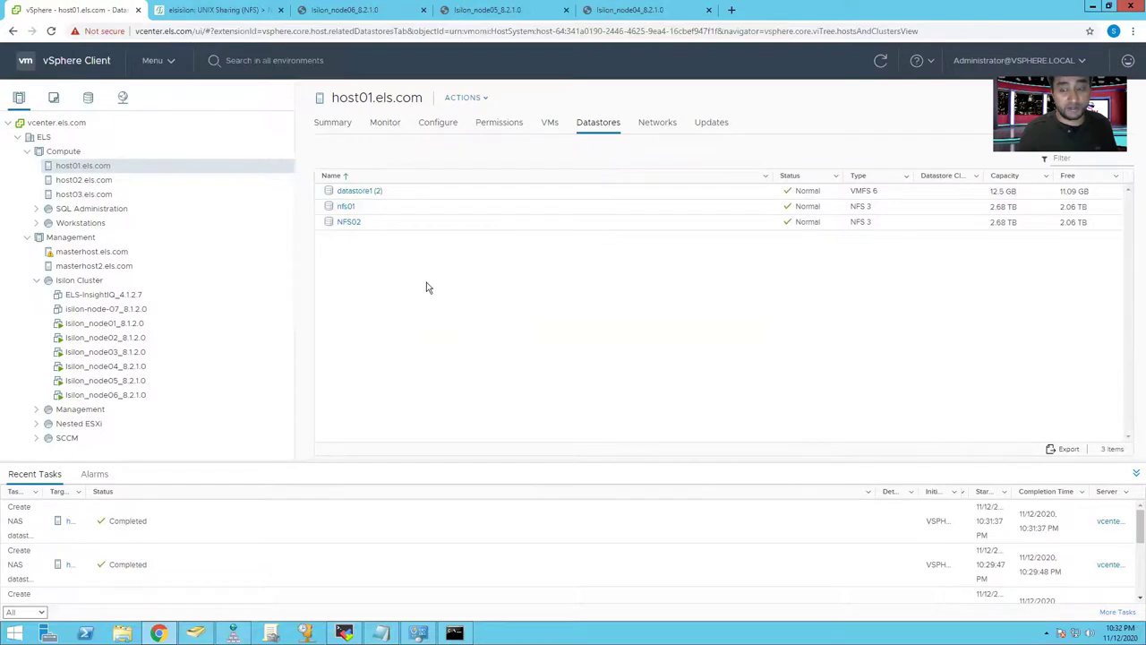
click(106, 181)
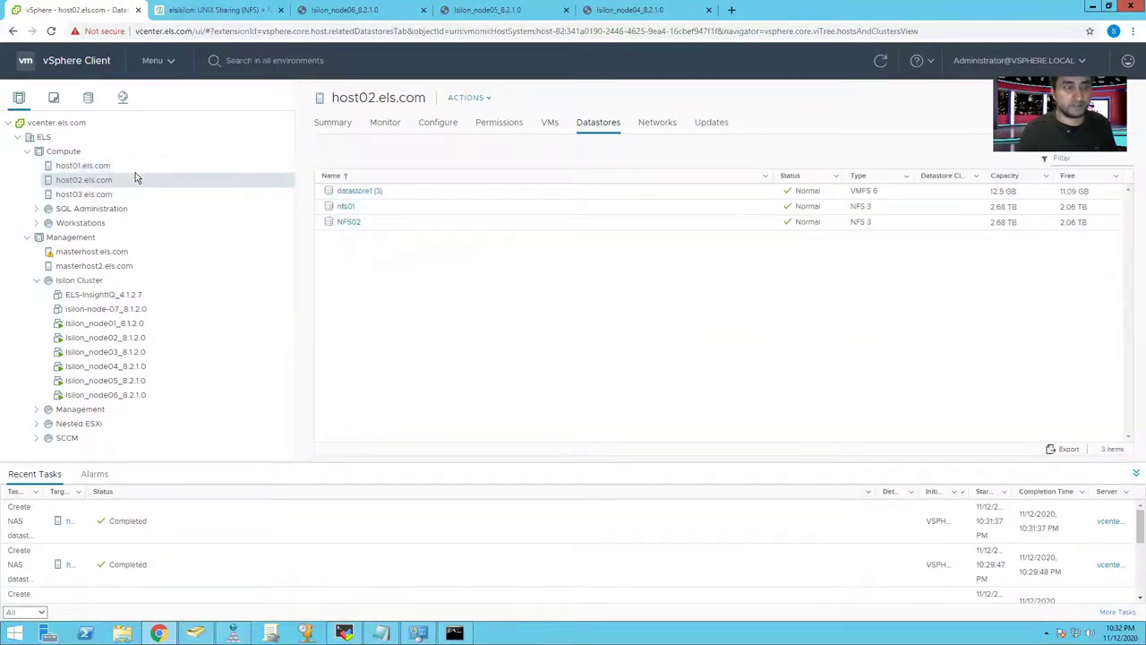
Try to mount the Video-NFS datastore on the additional Compute hosts host01.els.com and host02.els.com.
click(87, 100)
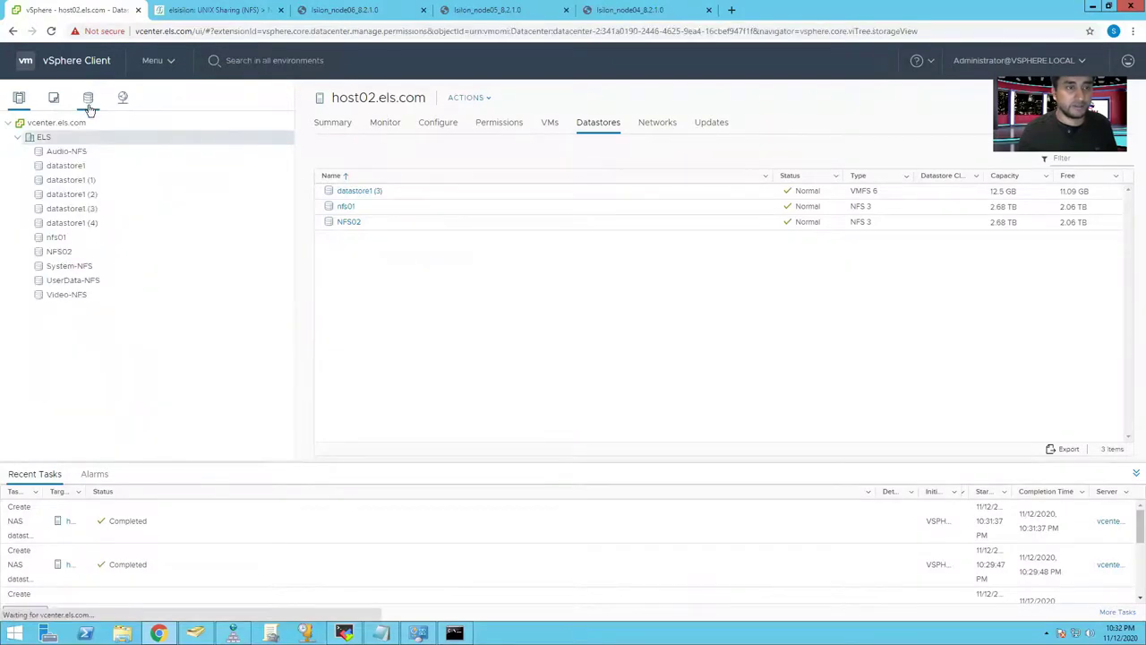
click(84, 301)
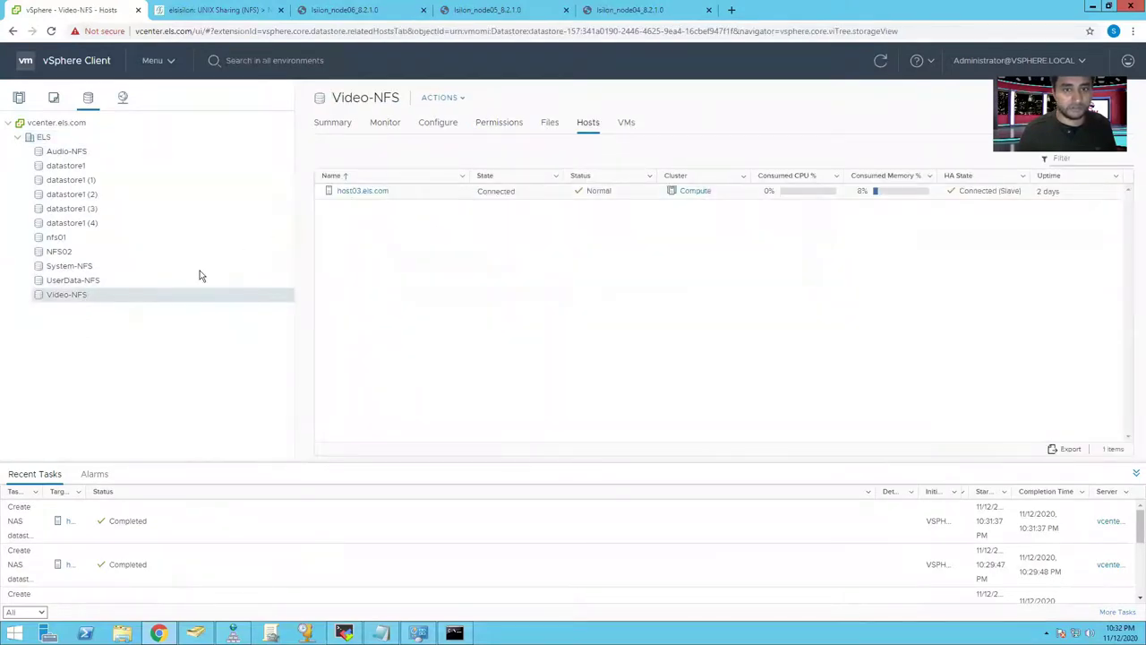
right_click(92, 296)
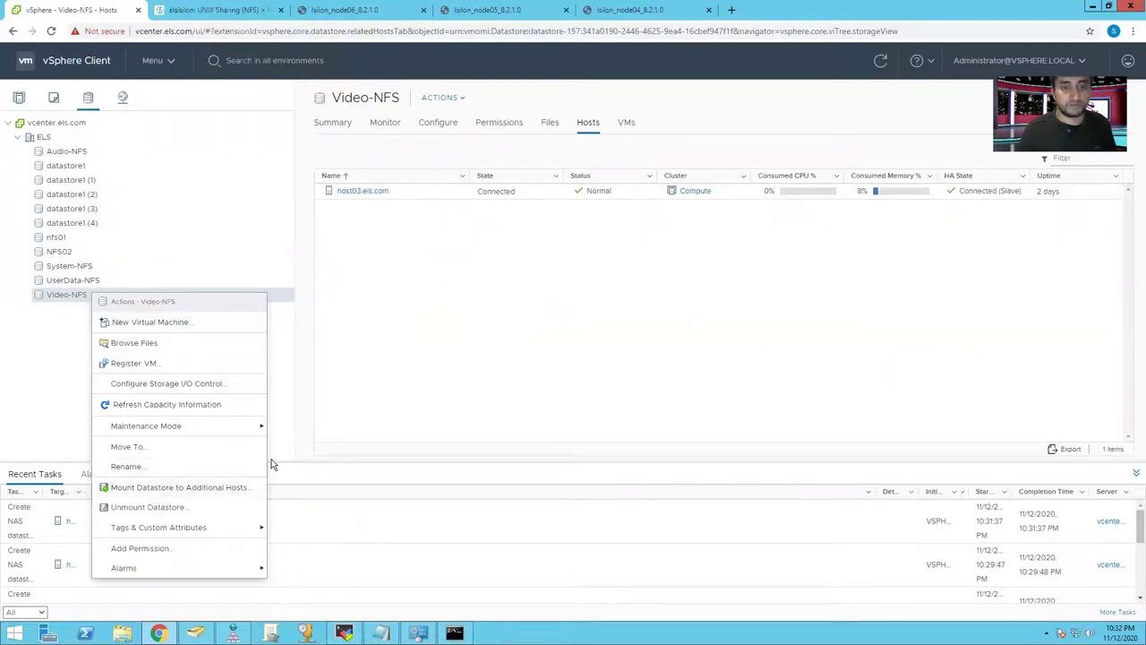
click(226, 486)
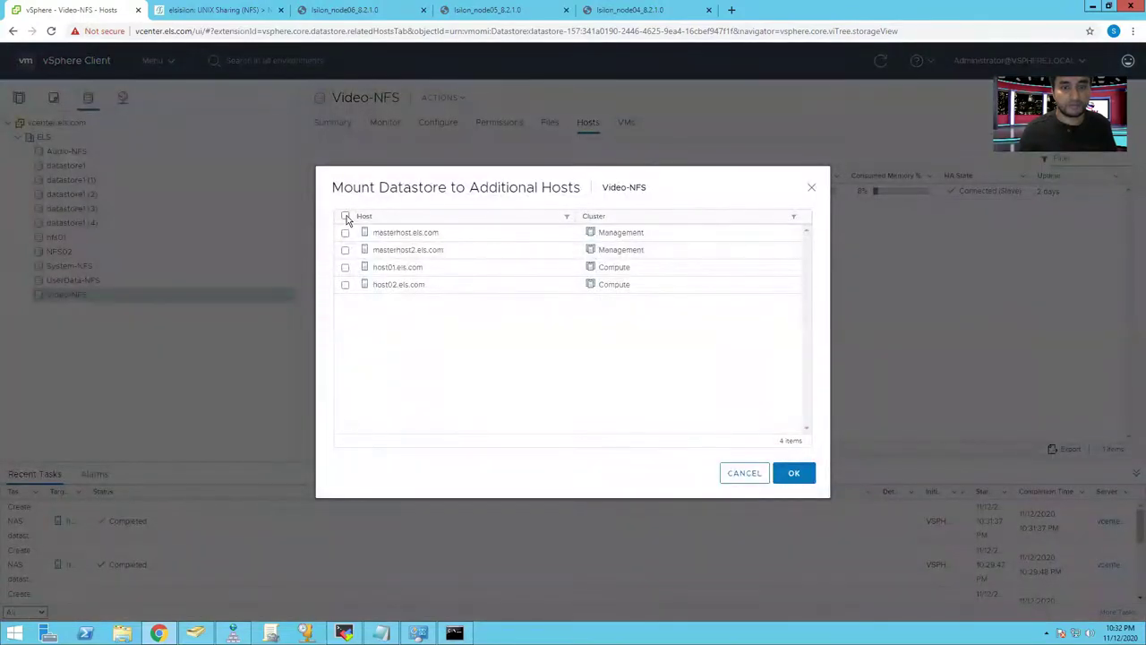
click(346, 217)
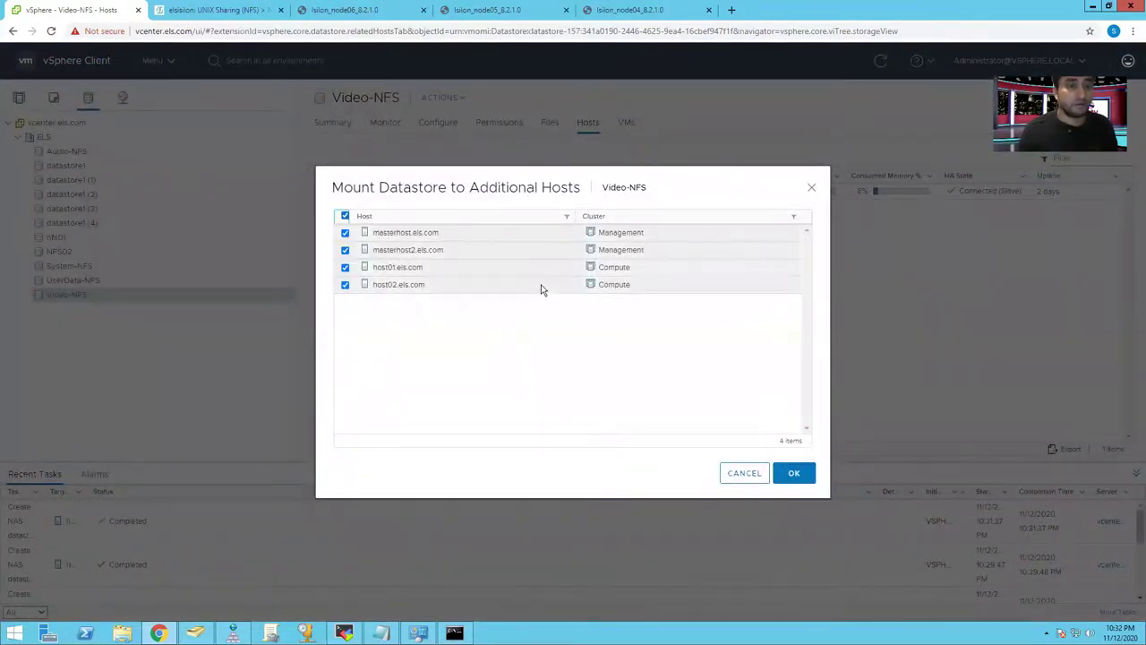
click(346, 233)
click(345, 251)
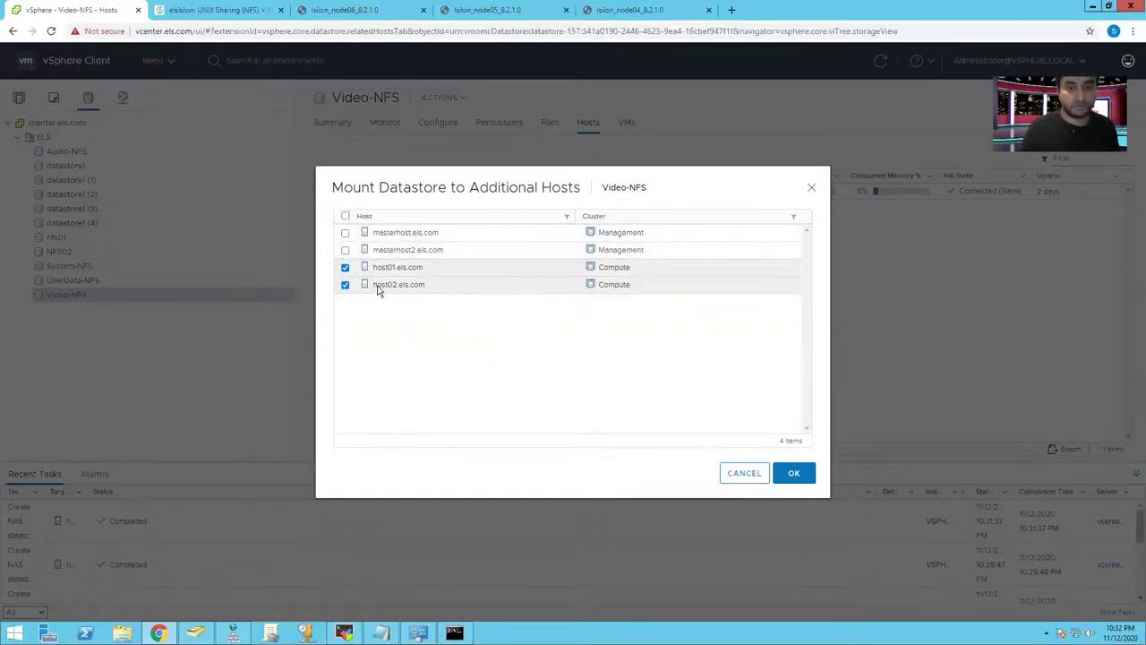
click(796, 475)
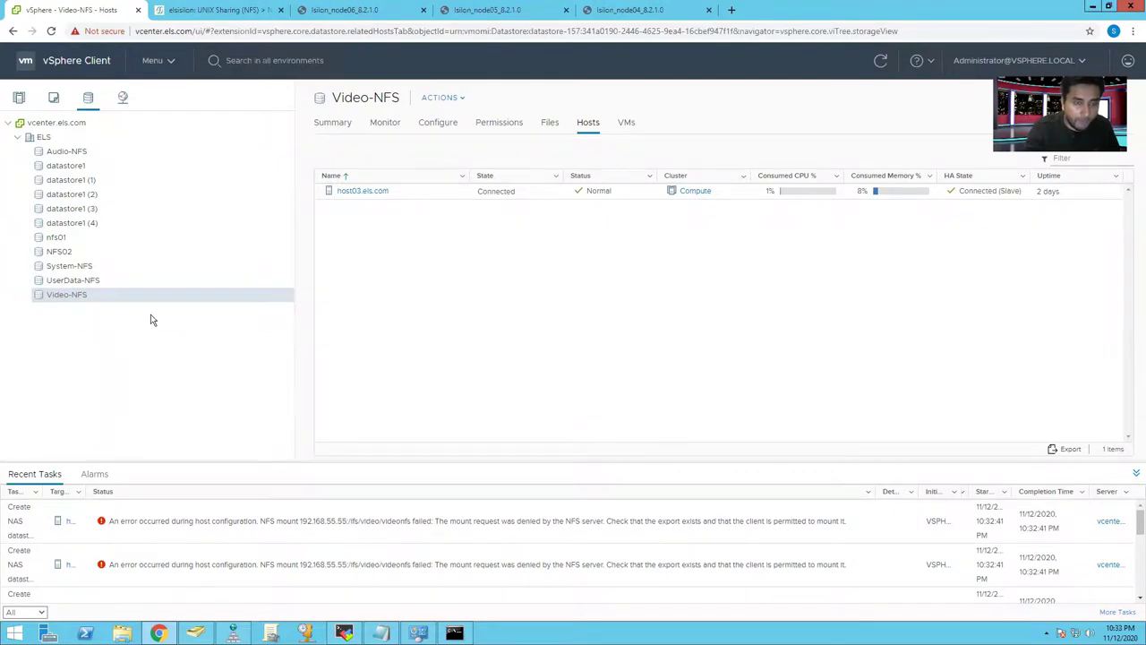
Mount the System-NFS datastore on the additional hosts host01.els.com and host02.els.com.
click(75, 265)
right_click(77, 266)
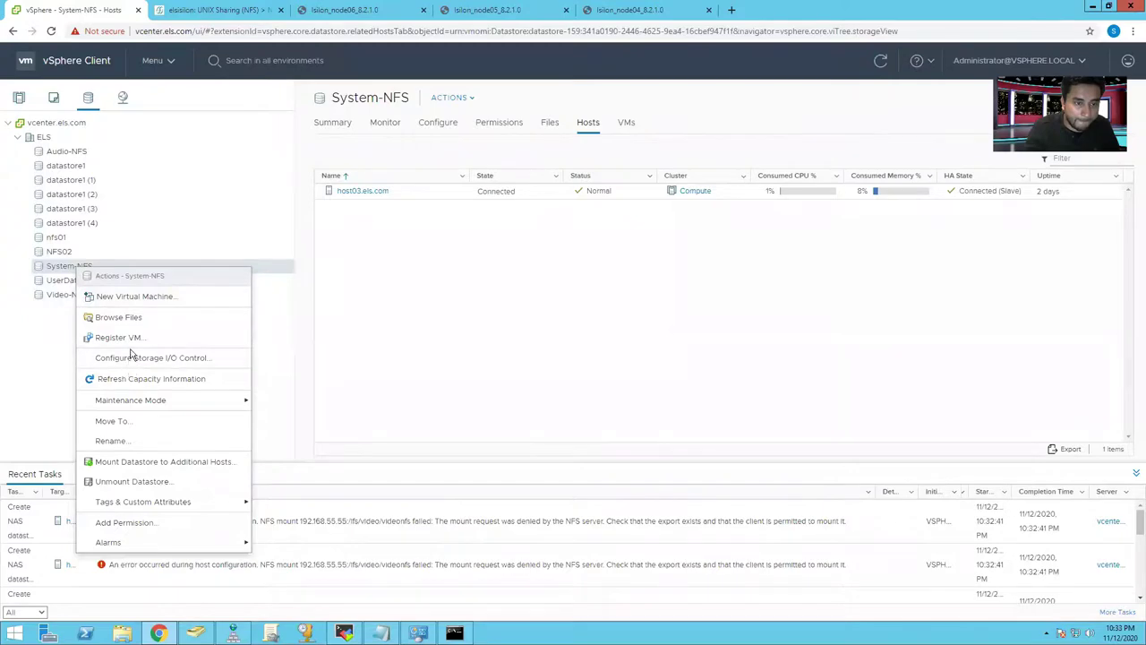
click(128, 461)
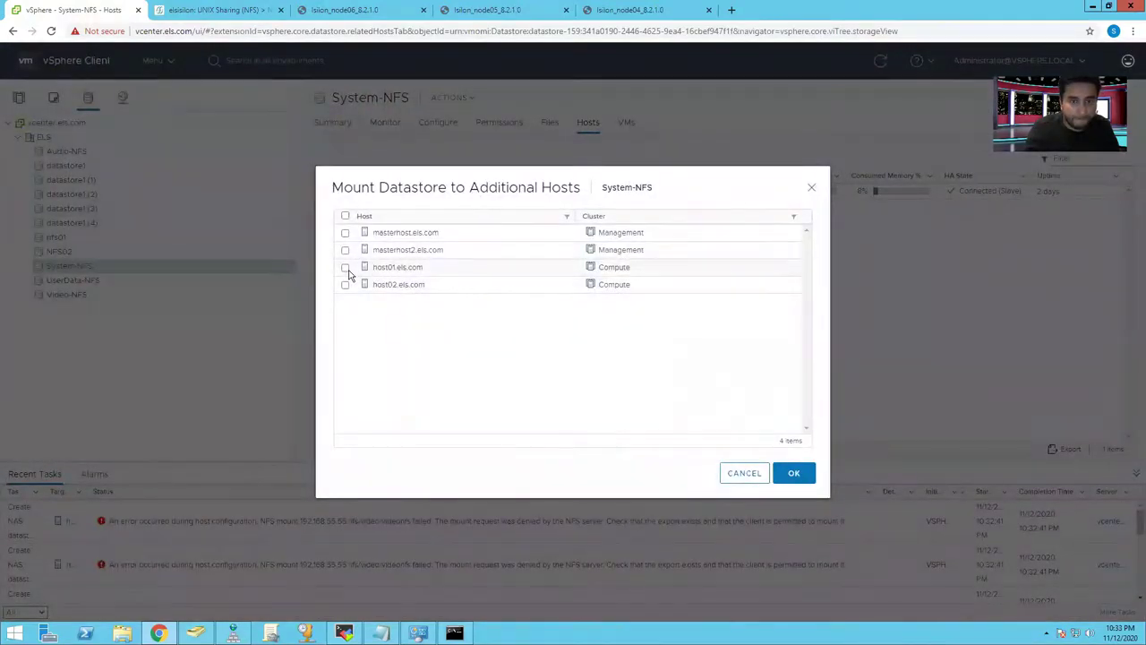
click(345, 267)
click(345, 284)
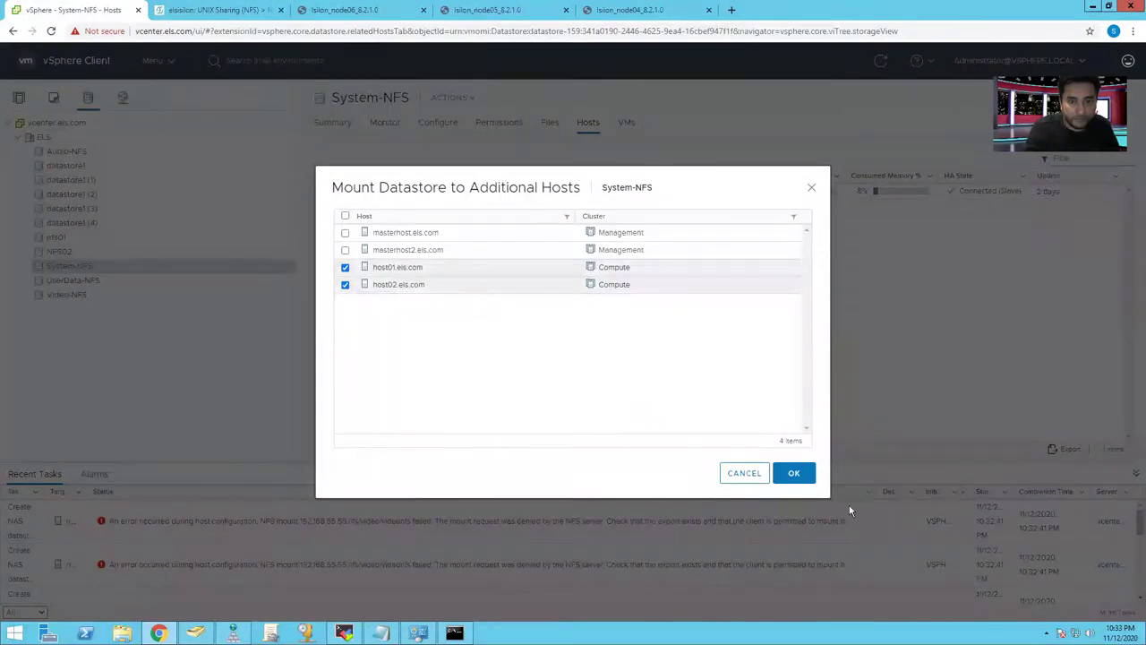
click(805, 477)
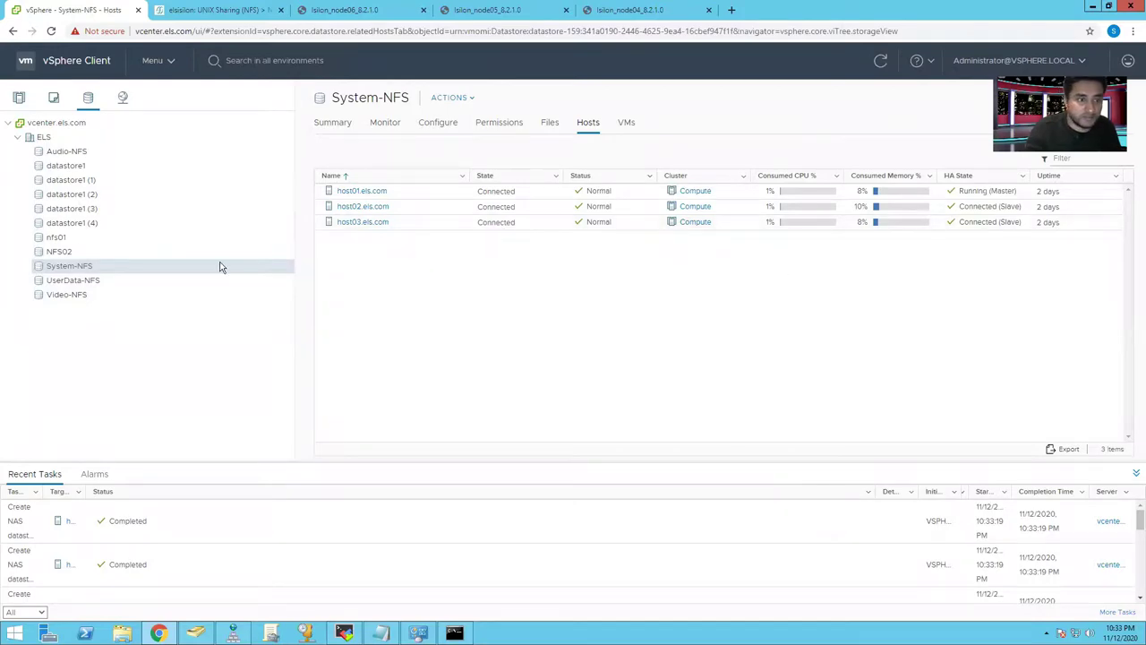
Mount the Audio-NFS datastore on the additional Management hosts masterhost.els.com and masterhost2.els.com.
right_click(85, 152)
click(152, 346)
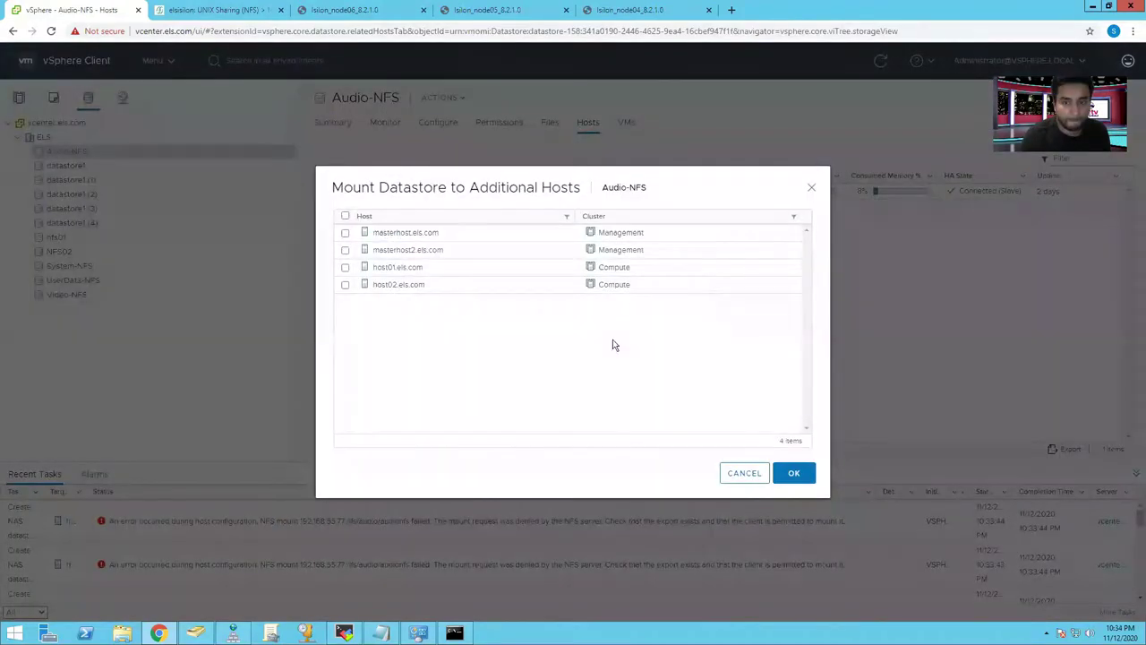
click(344, 233)
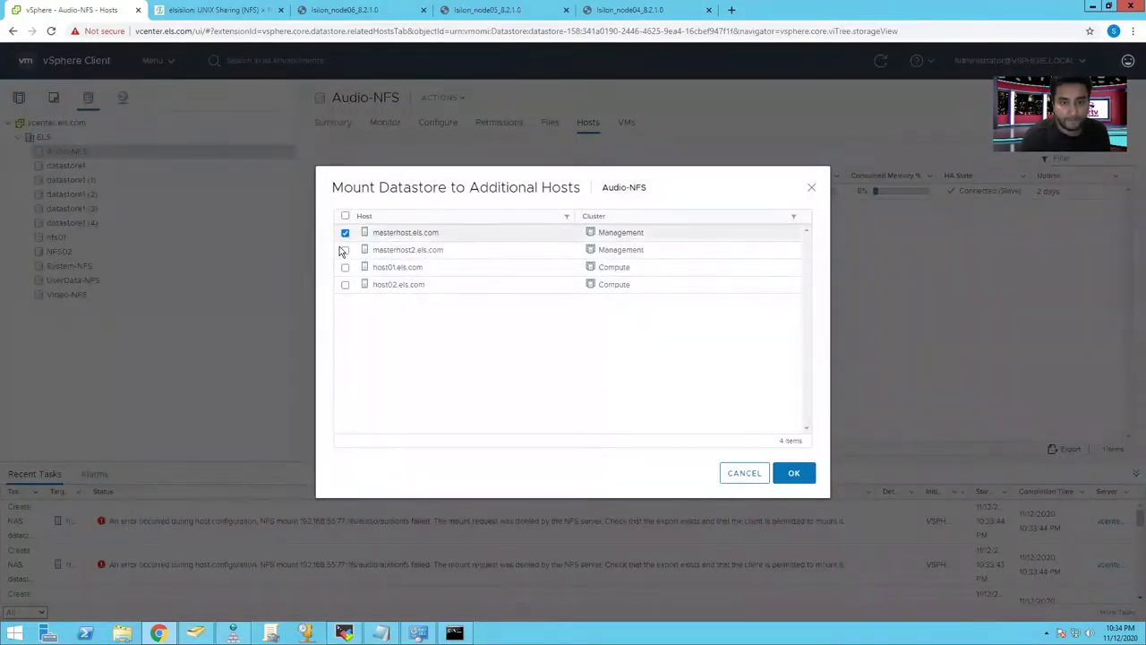
click(345, 250)
click(798, 473)
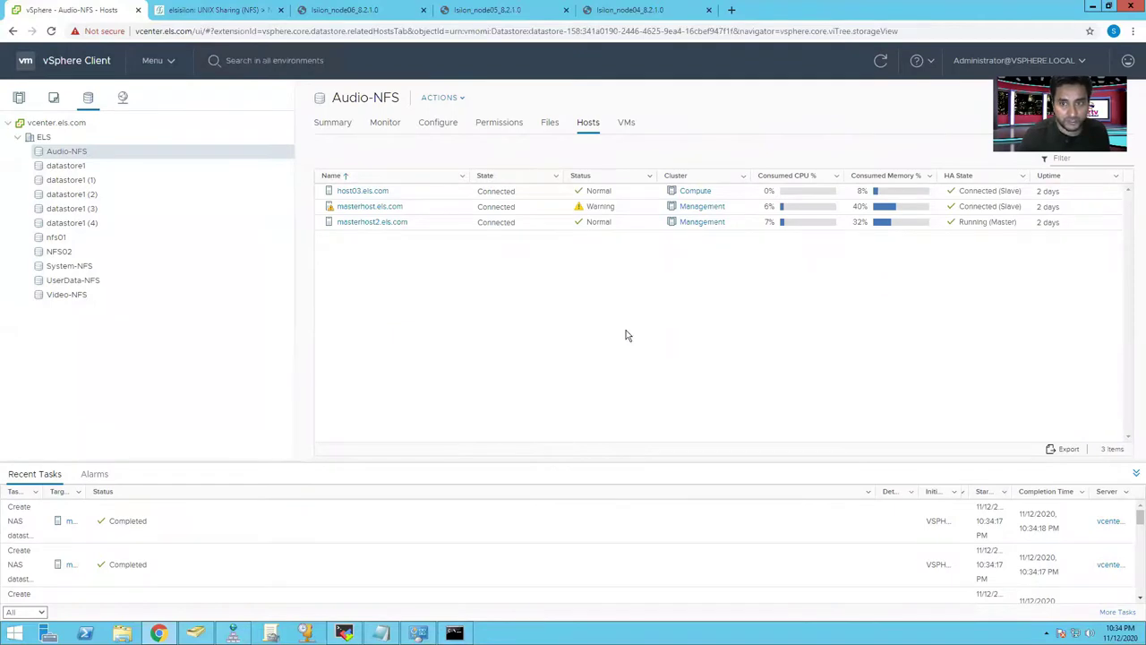
Check which hosts have the Video-NFS, UserData-NFS, System-NFS, NFS02 and nfs01 datastores mounted.
click(61, 296)
click(62, 278)
click(55, 264)
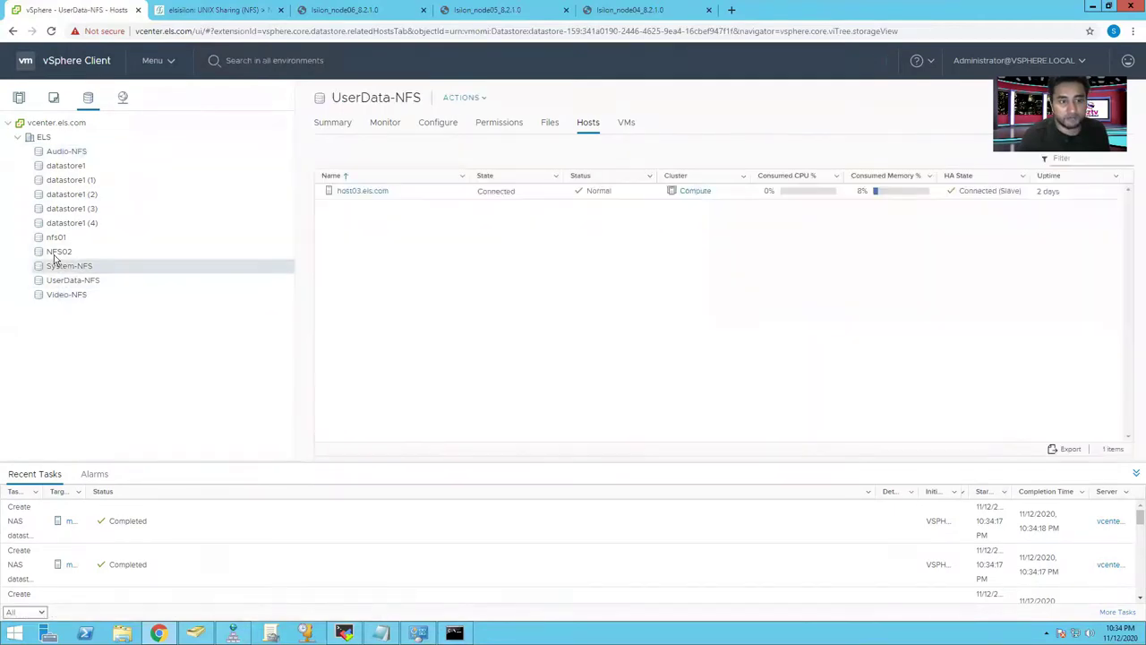
click(56, 252)
key(Up)
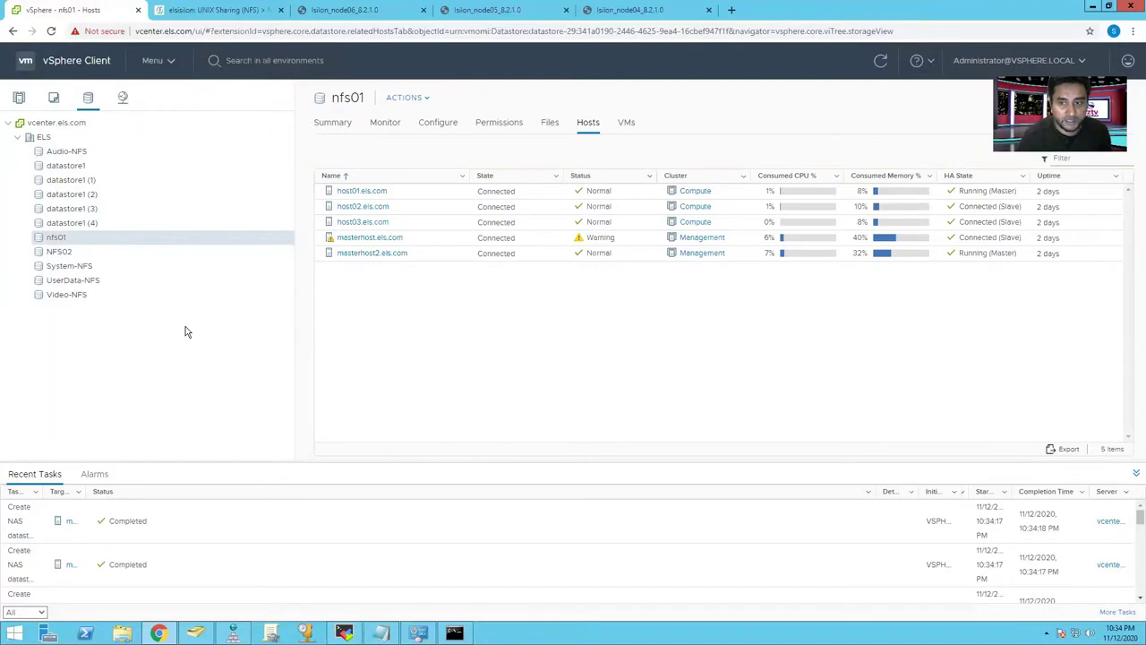
Review the datastores mounted on host02.els.com and host03.els.com, and examine the Audio-NFS and System-NFS capacities on host03.els.com.
click(19, 98)
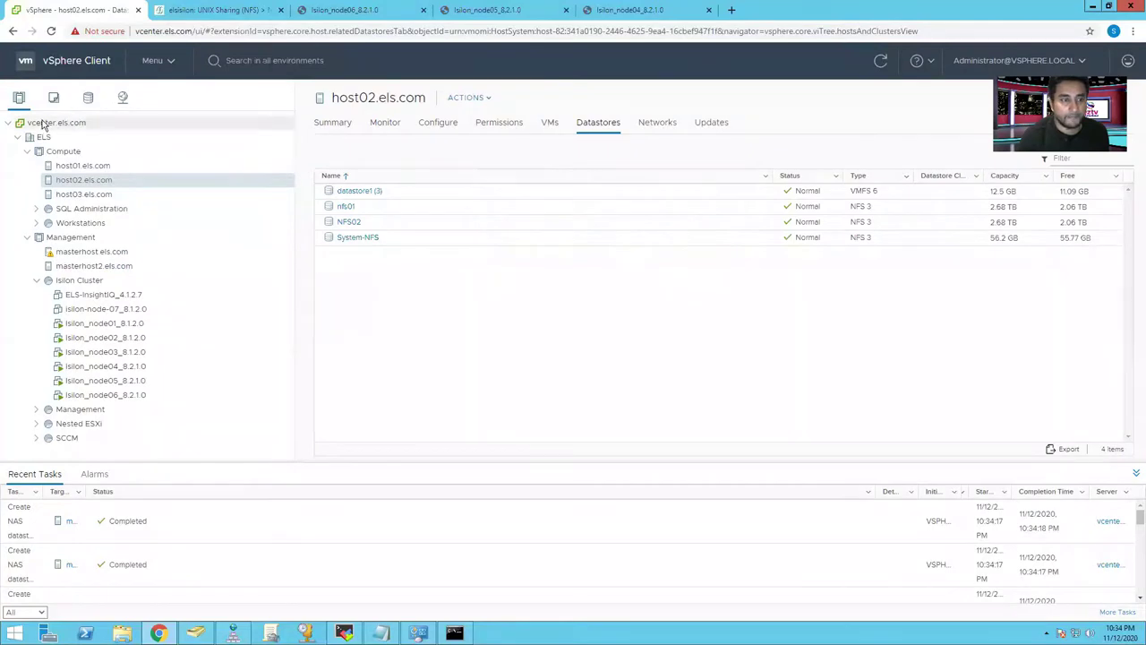
click(88, 195)
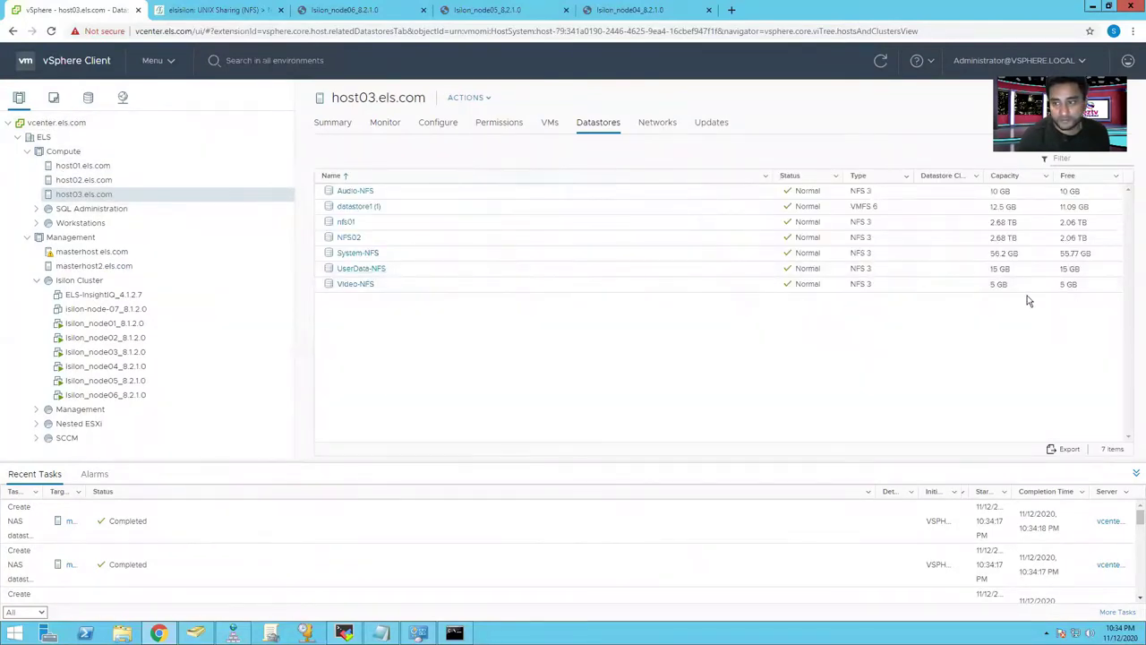
click(1004, 192)
click(1005, 254)
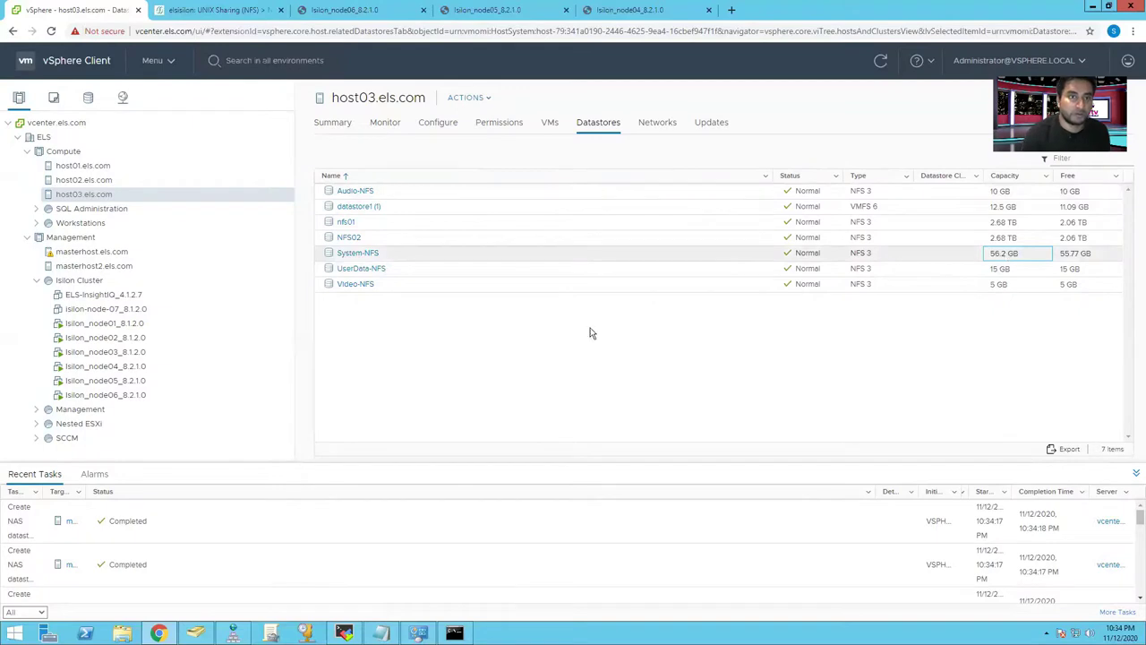
Switch to the OneFS administration page, look over the System zone's NFS exports and available protocols, and minimize the remote desktop session.
click(228, 11)
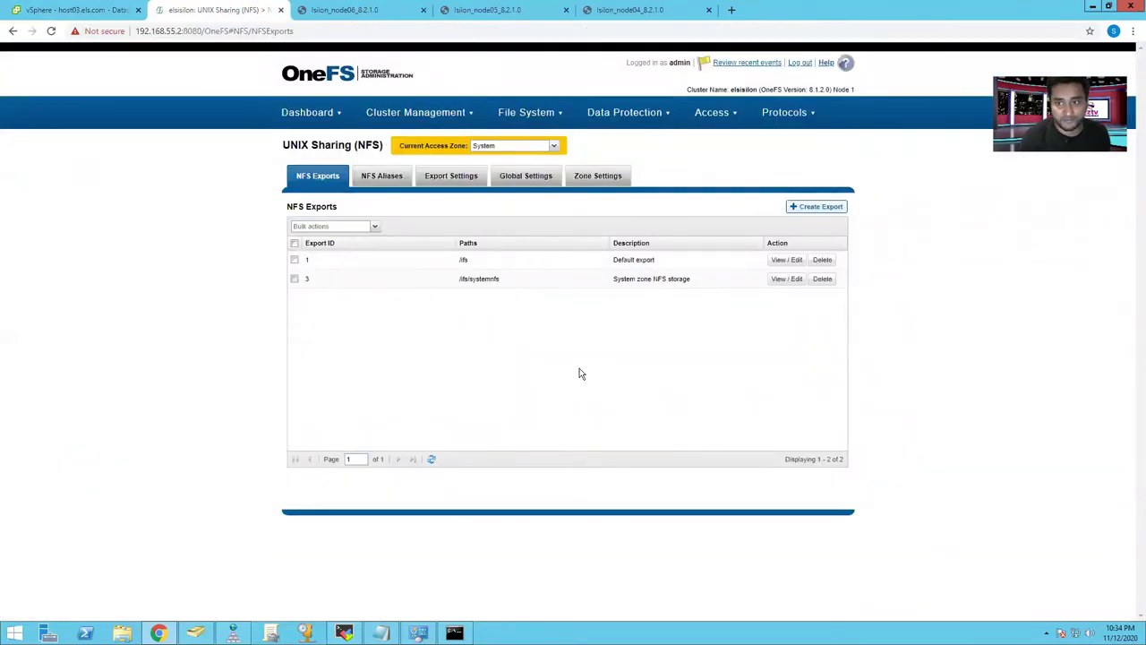
mouse_move(794, 123)
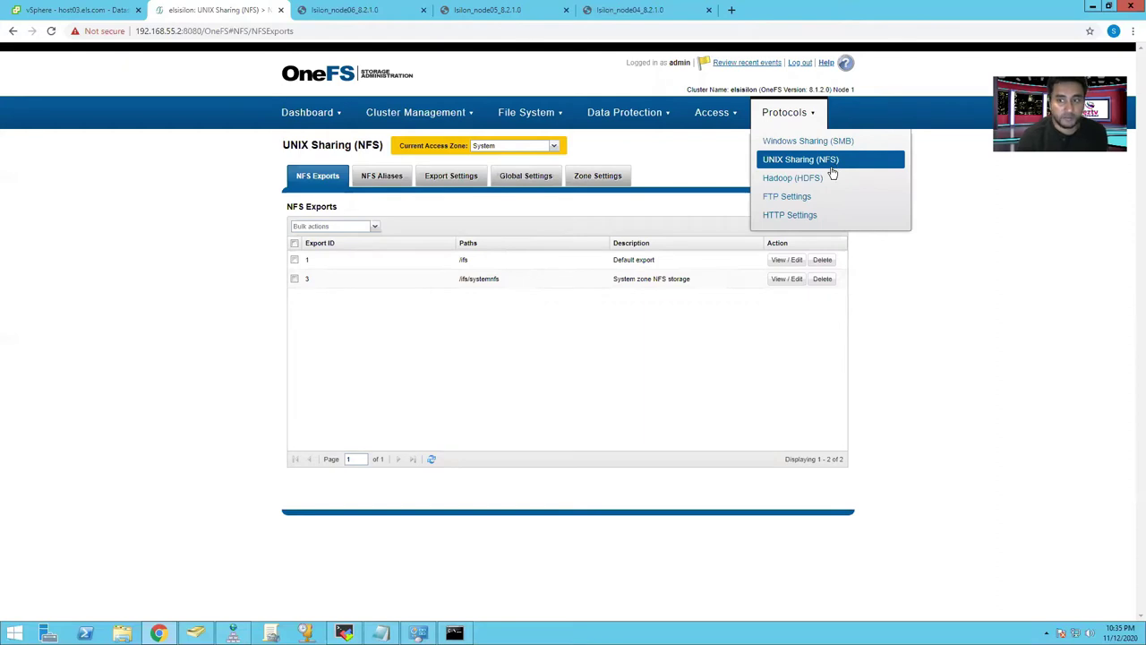
click(599, 350)
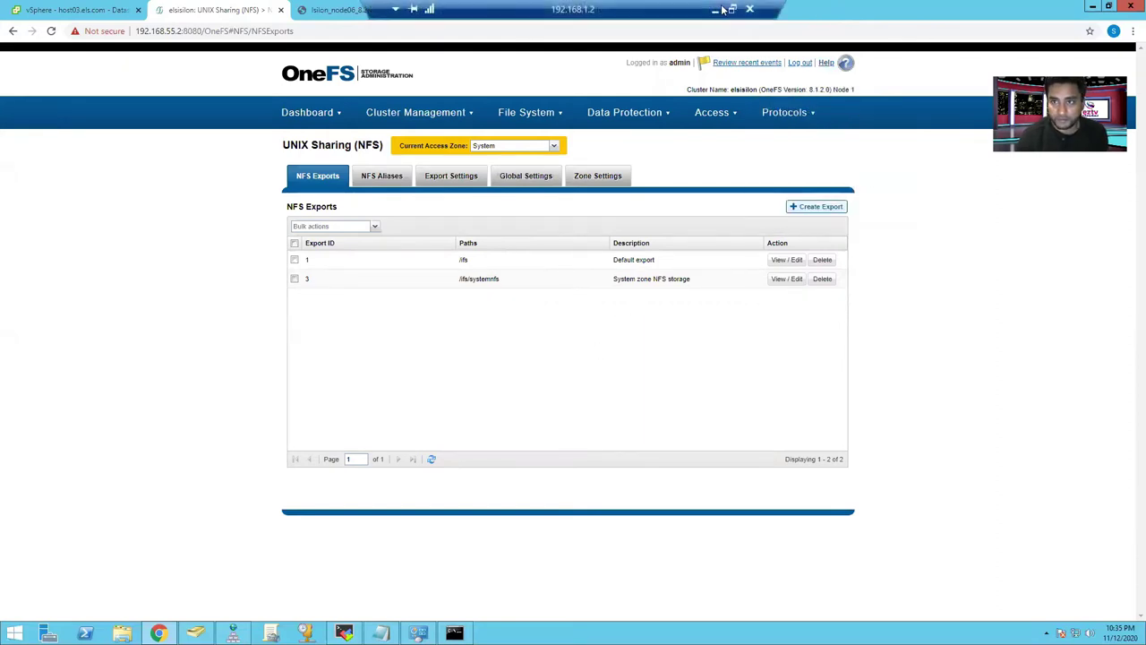
click(721, 9)
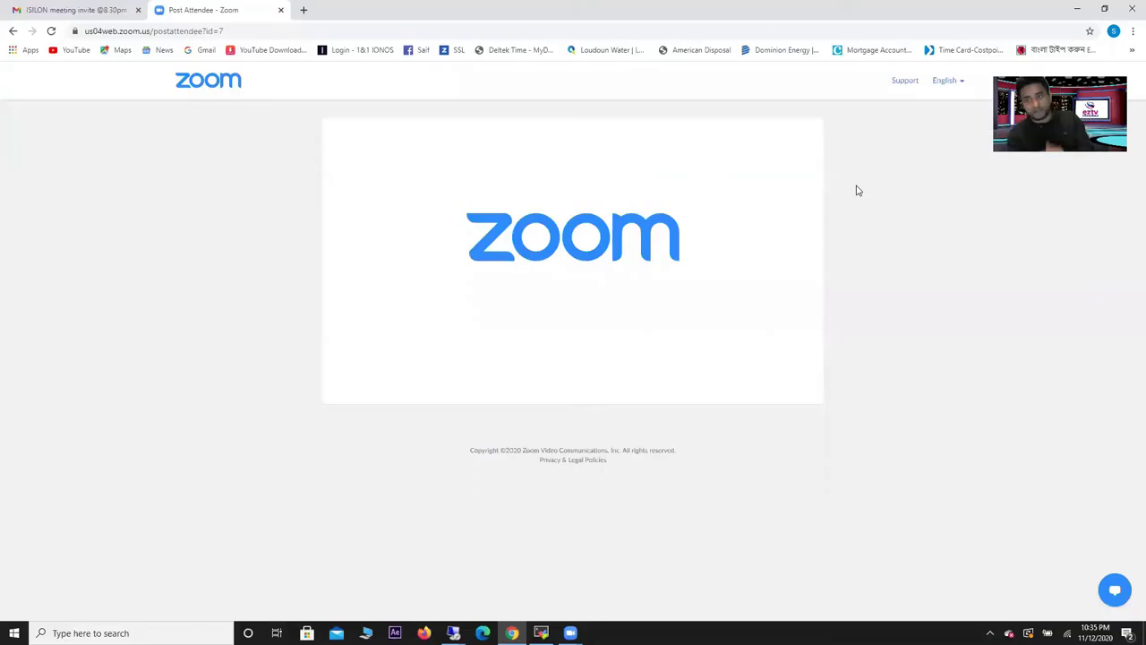